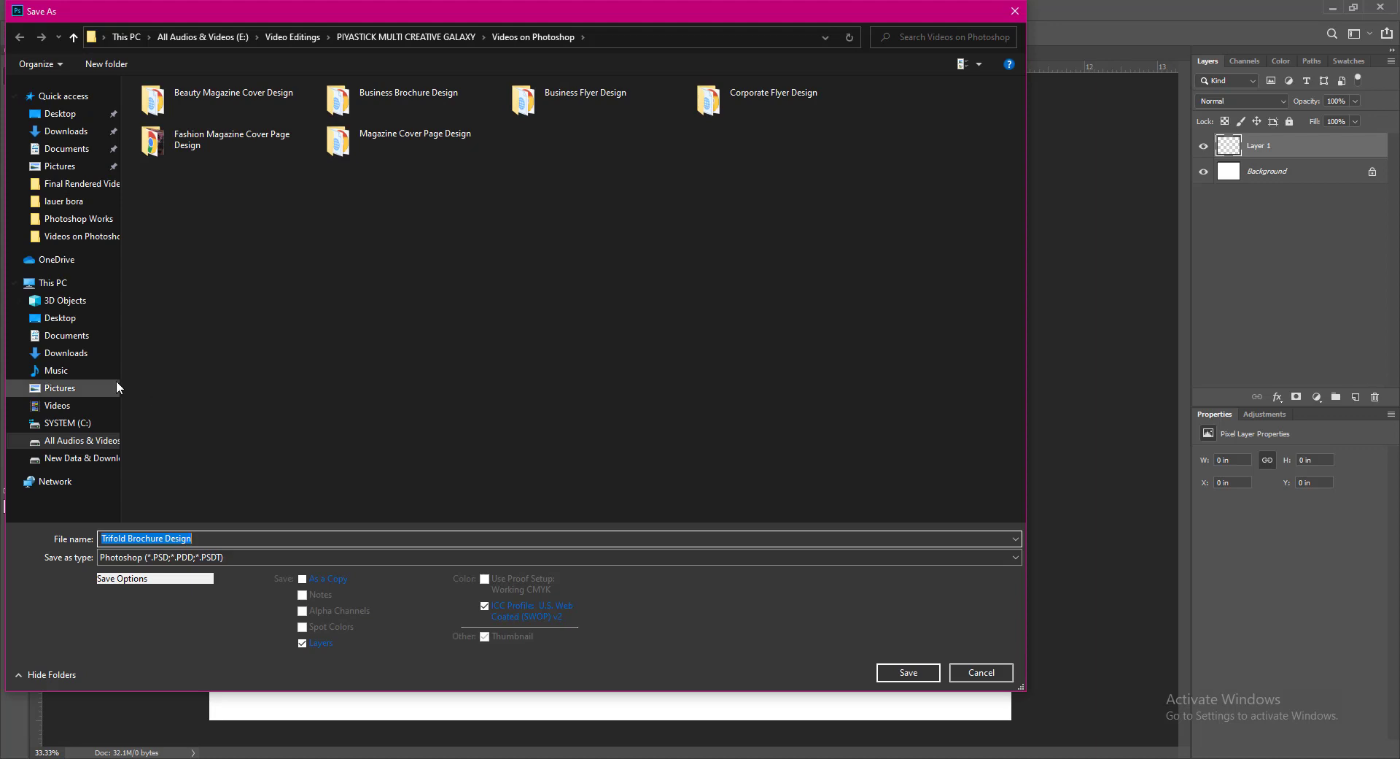
- Save the blank document as Trifold Brochure Design.psd in F: > Works & Projects > Photoshop Works
click(69, 457)
double_click(531, 143)
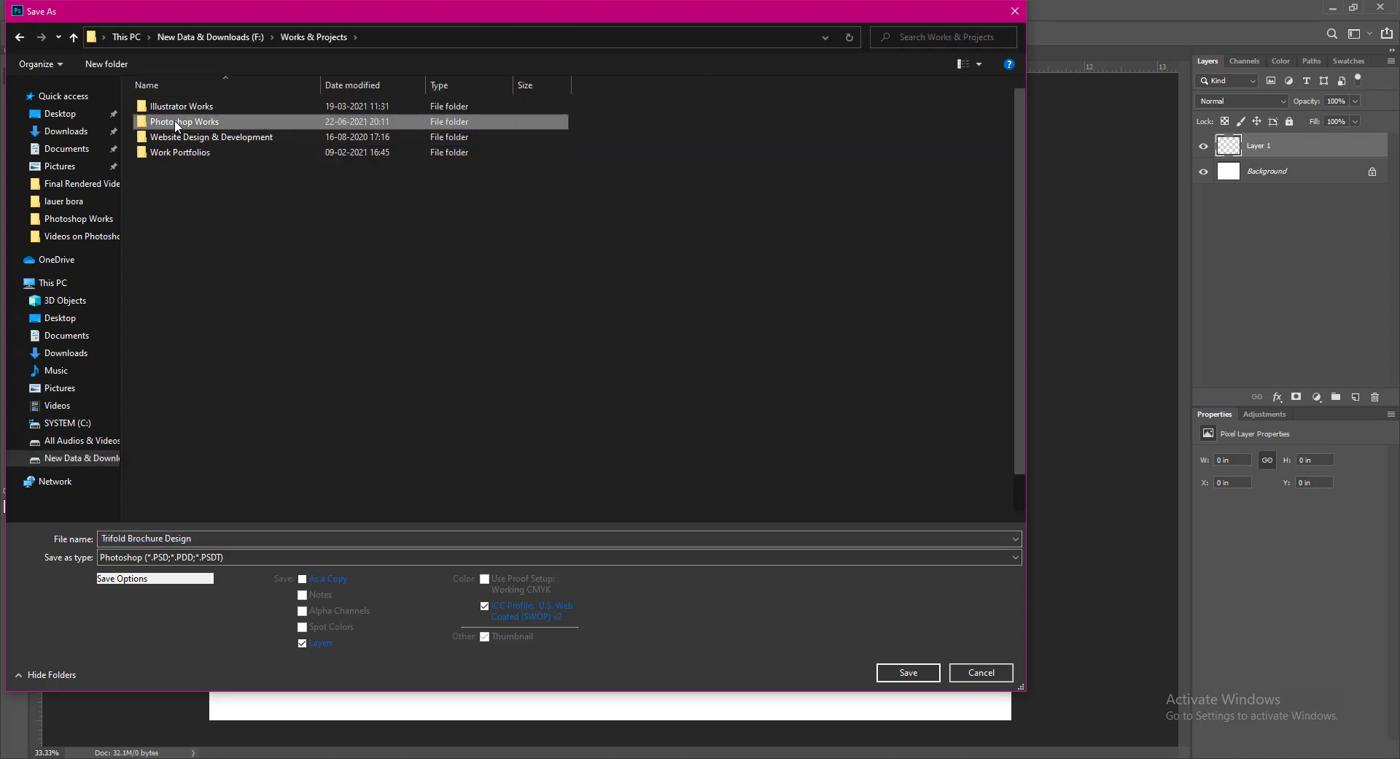
double_click(328, 122)
click(908, 672)
click(863, 244)
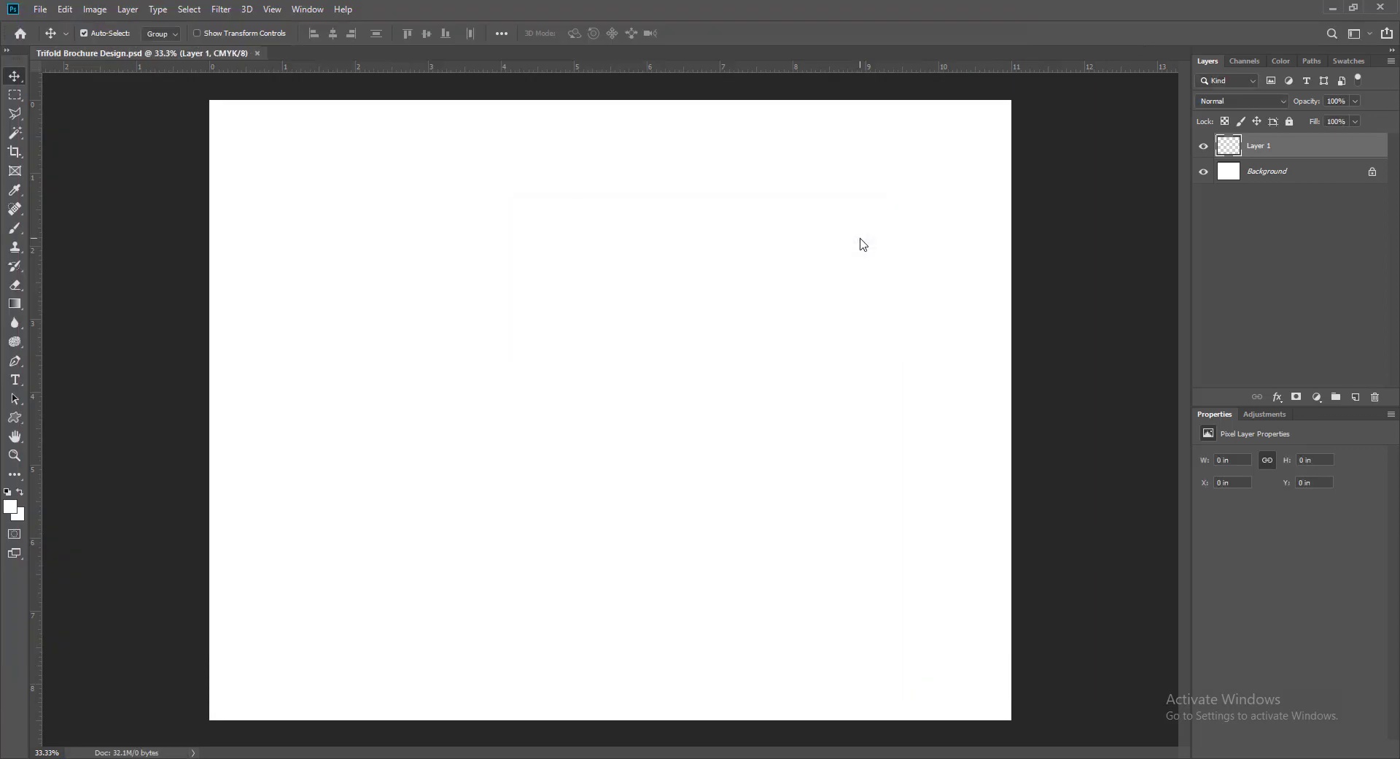
- Add a vertical guide at 3.667 in via New Guide
click(271, 9)
click(288, 412)
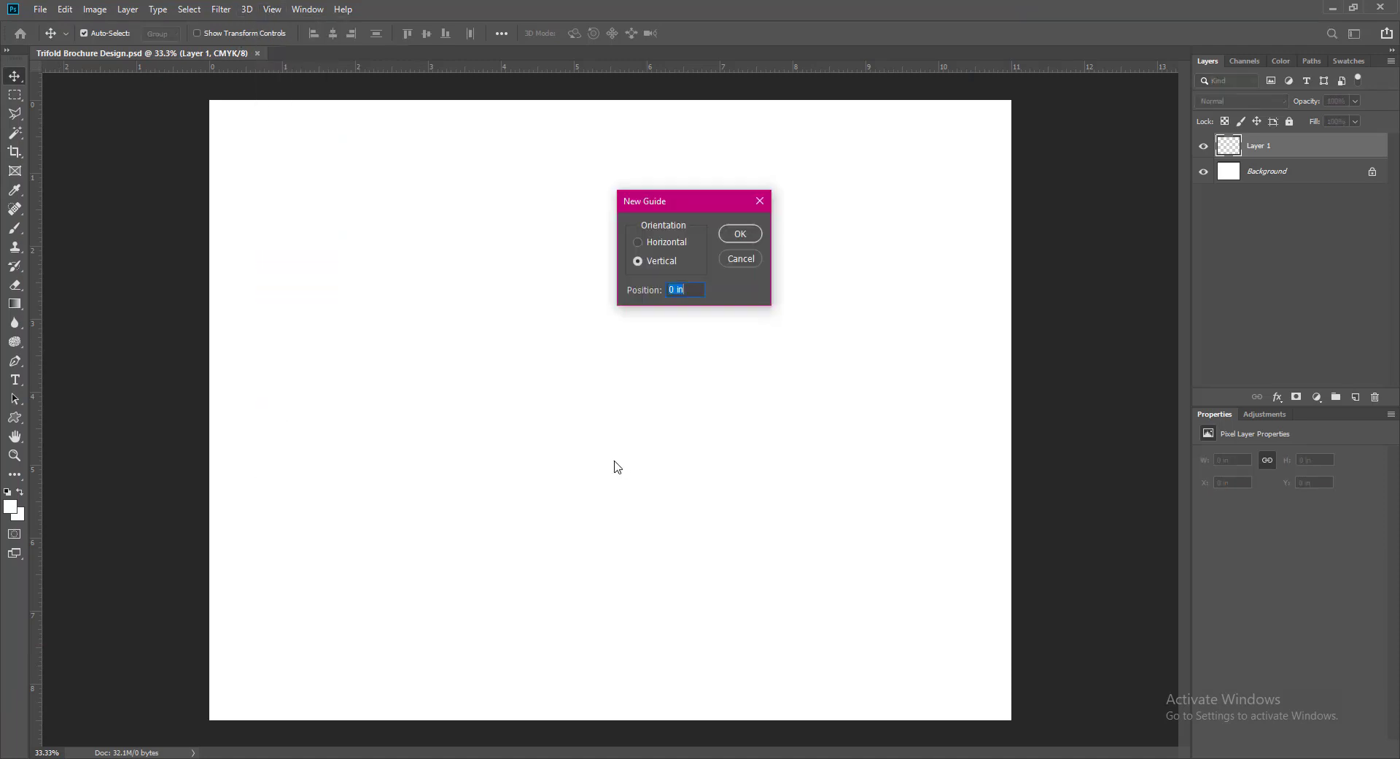
click(740, 235)
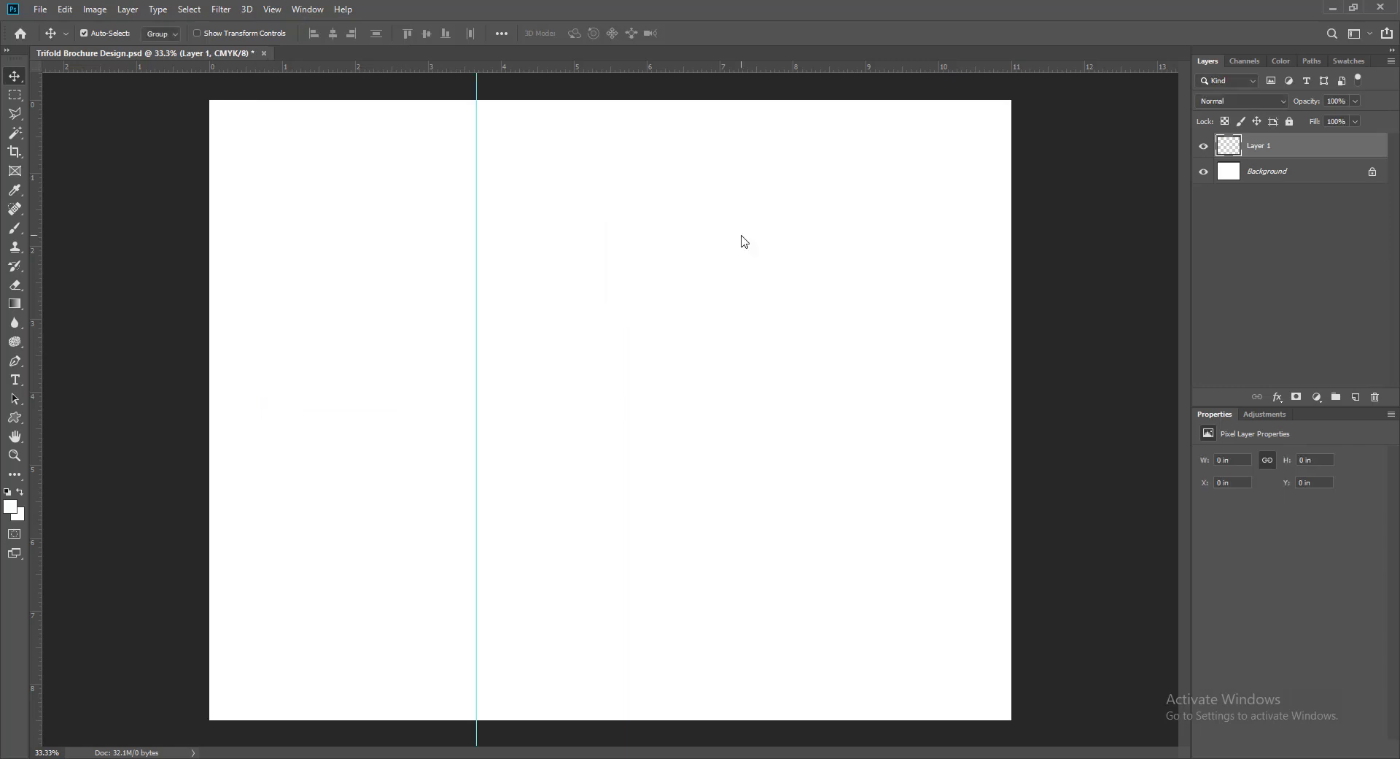
- Compute 3.667 × 2 = 7.334 in Calculator and copy the result
key(alt+Tab)
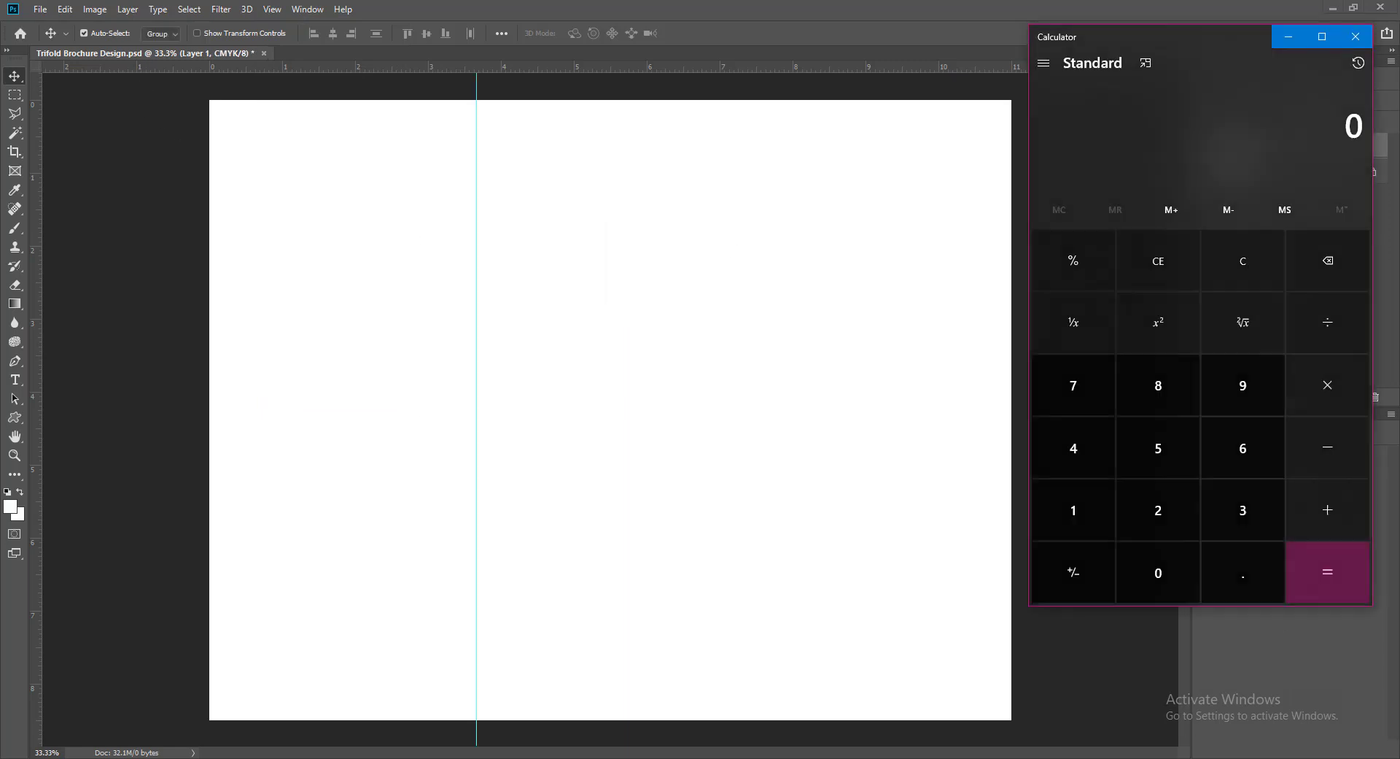
click(1243, 510)
click(1242, 573)
double_click(1243, 448)
click(1073, 385)
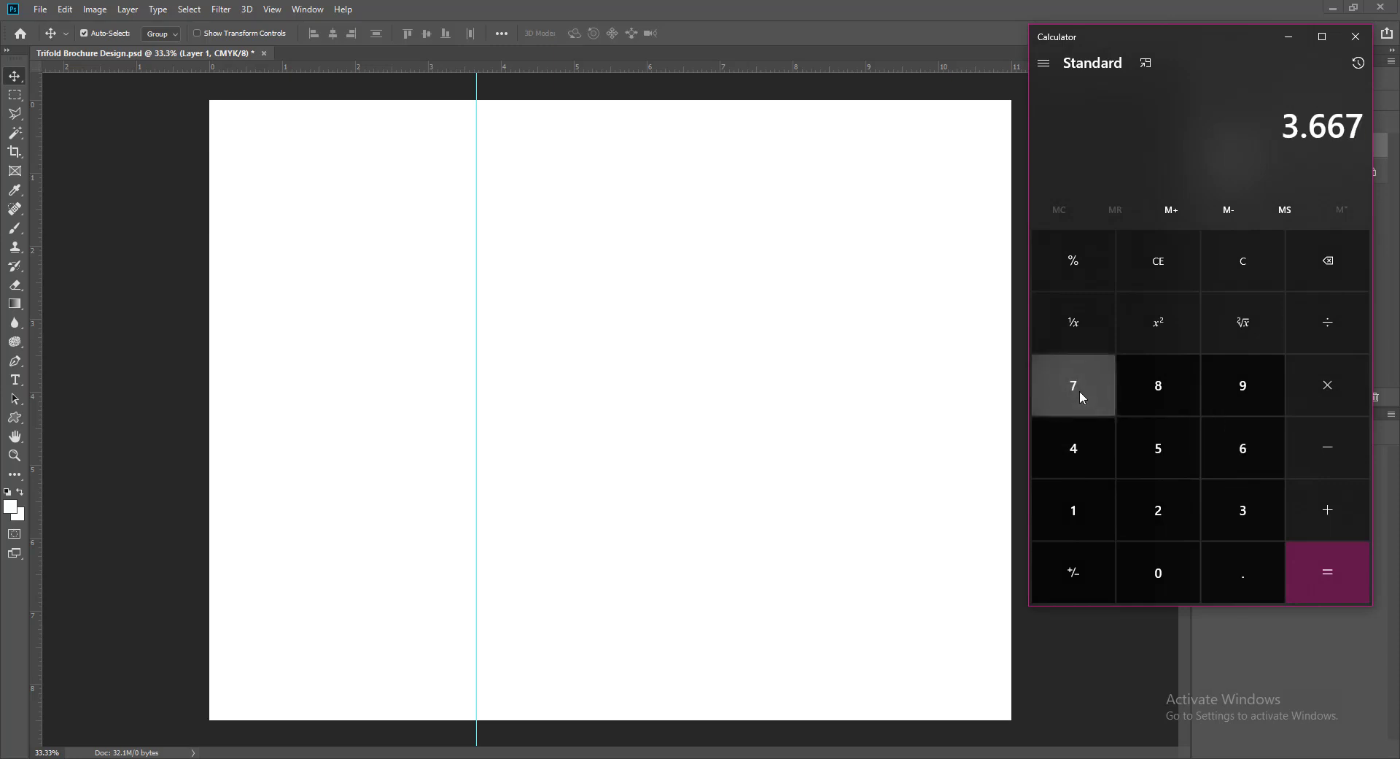
click(1327, 385)
click(1158, 509)
click(1327, 578)
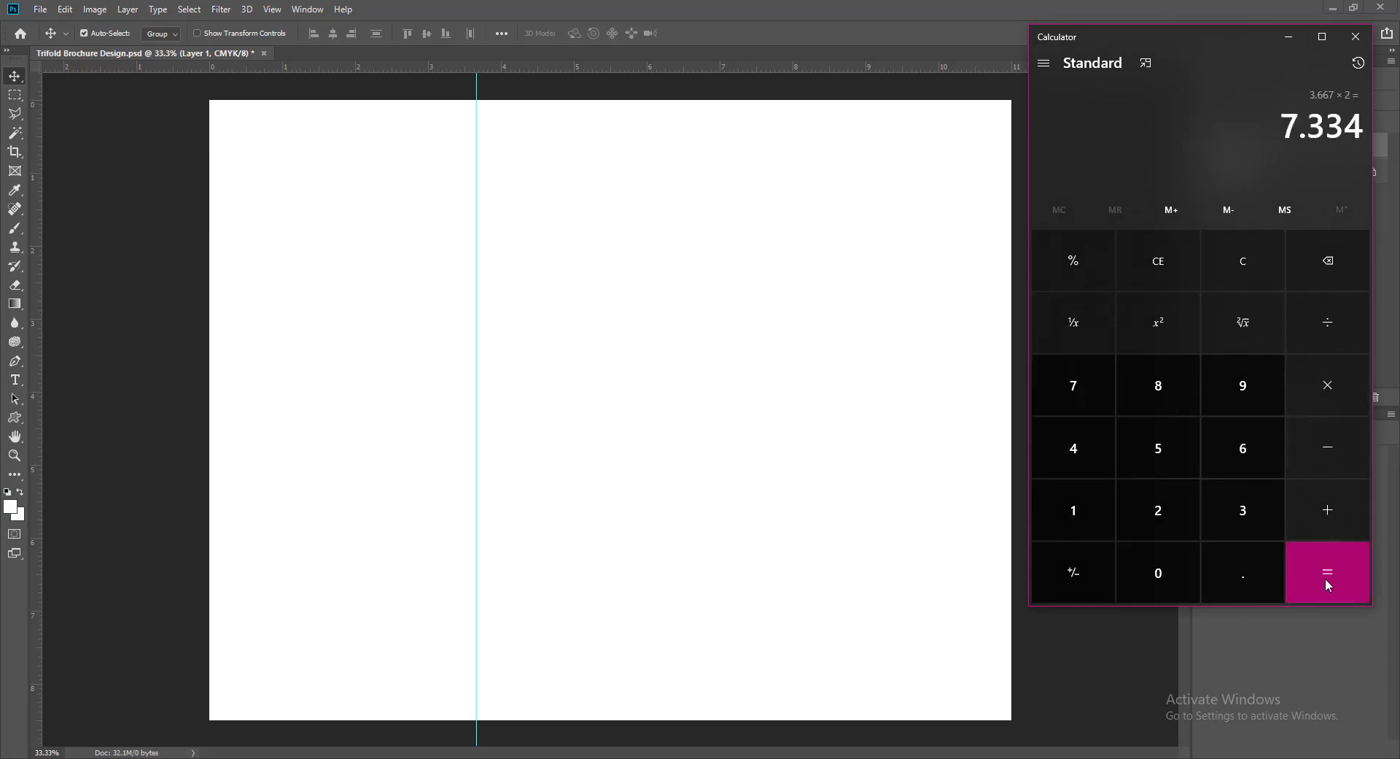
right_click(1306, 128)
click(1256, 138)
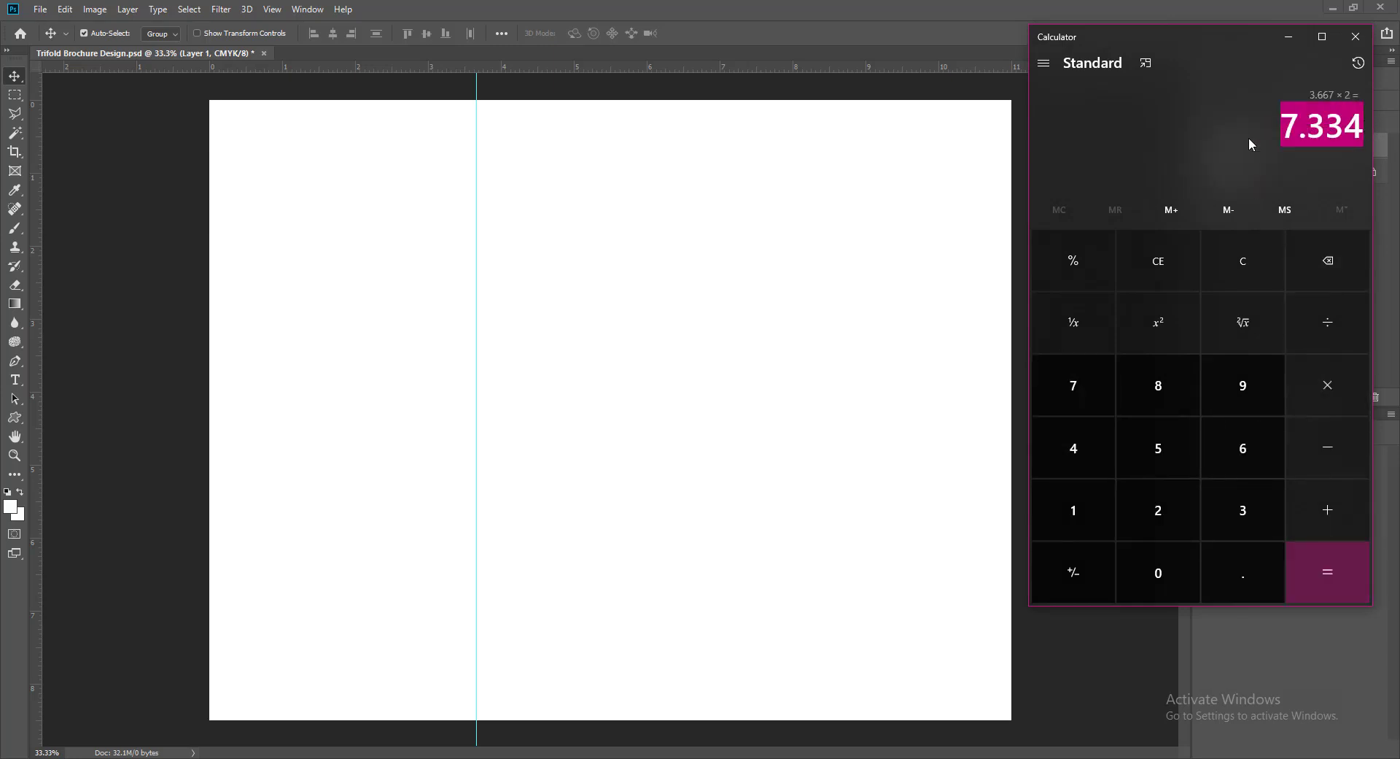
click(1356, 37)
- Add a second vertical guide at the pasted 7.334 in and save
click(271, 8)
click(297, 406)
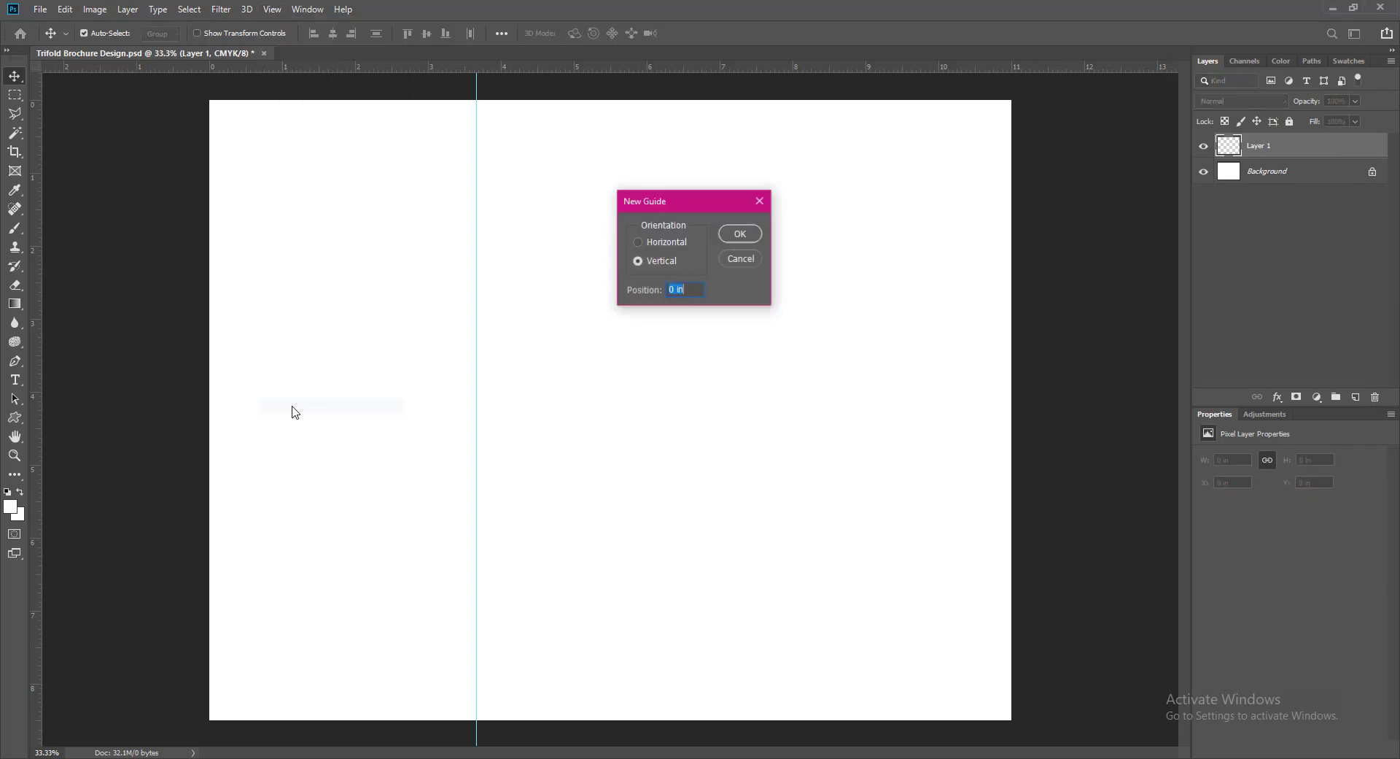
key(ctrl+v)
click(738, 232)
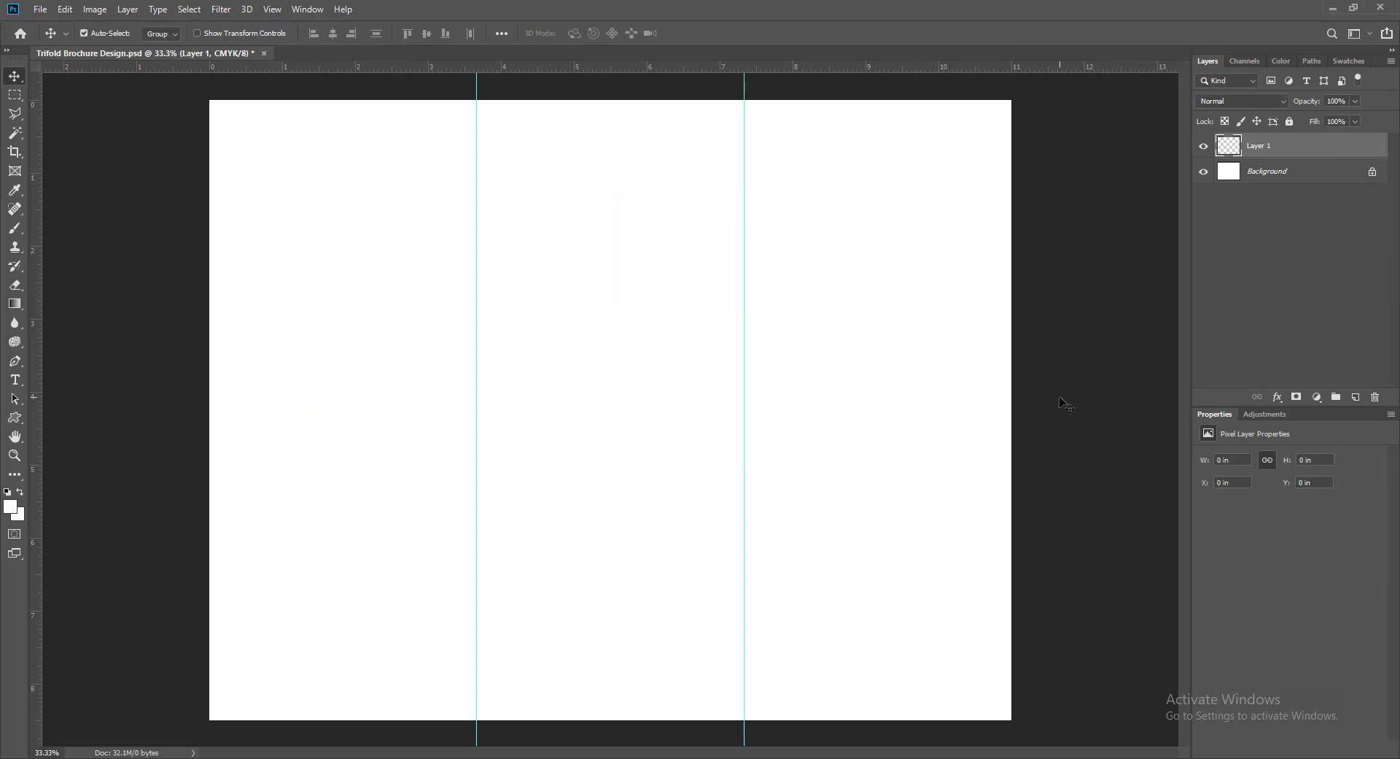
key(ctrl+s)
- Draw a large rectangle over the middle and right panels with the Rectangle Tool
click(15, 417)
click(72, 416)
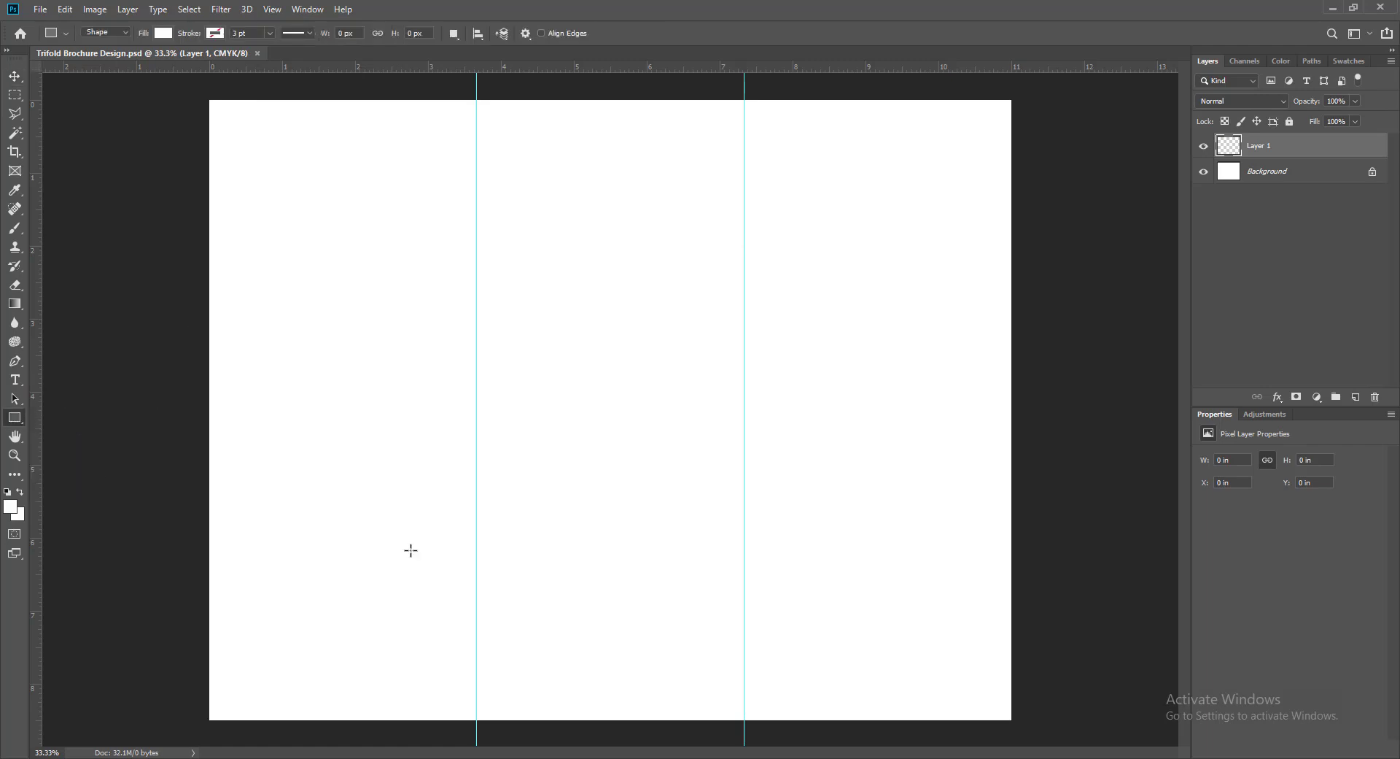
drag(452, 235, 1015, 719)
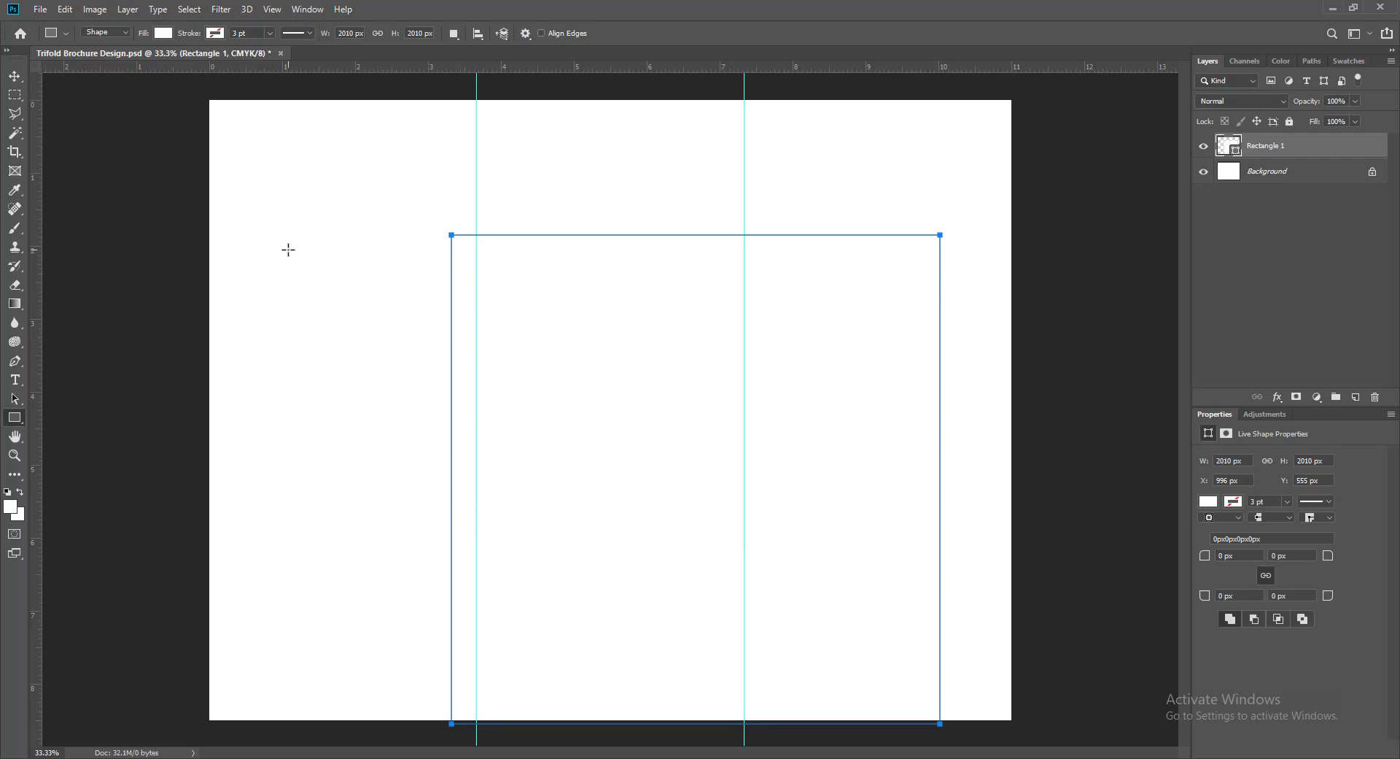
- Fill the rectangle dark brown, after trying salmon, coral and purple swatches
click(1209, 501)
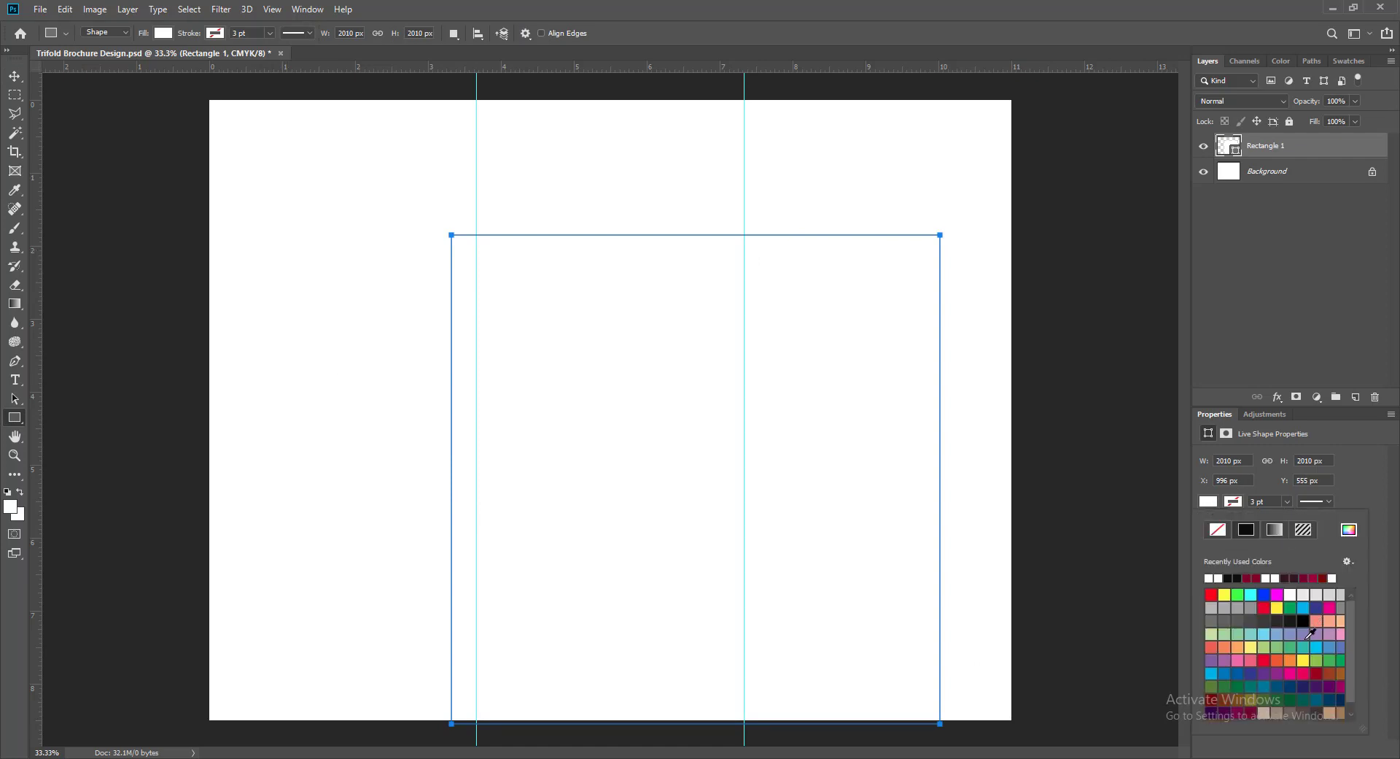
click(1331, 620)
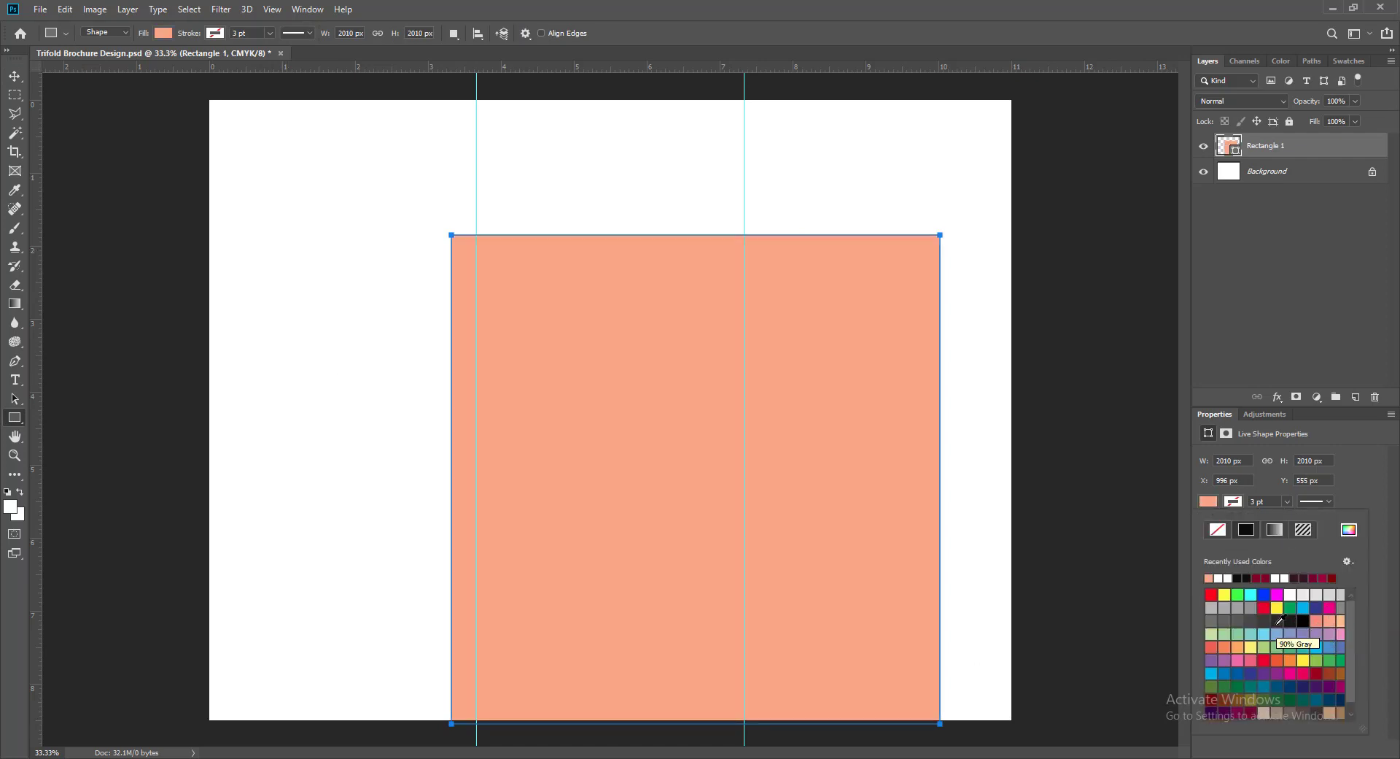
click(1317, 621)
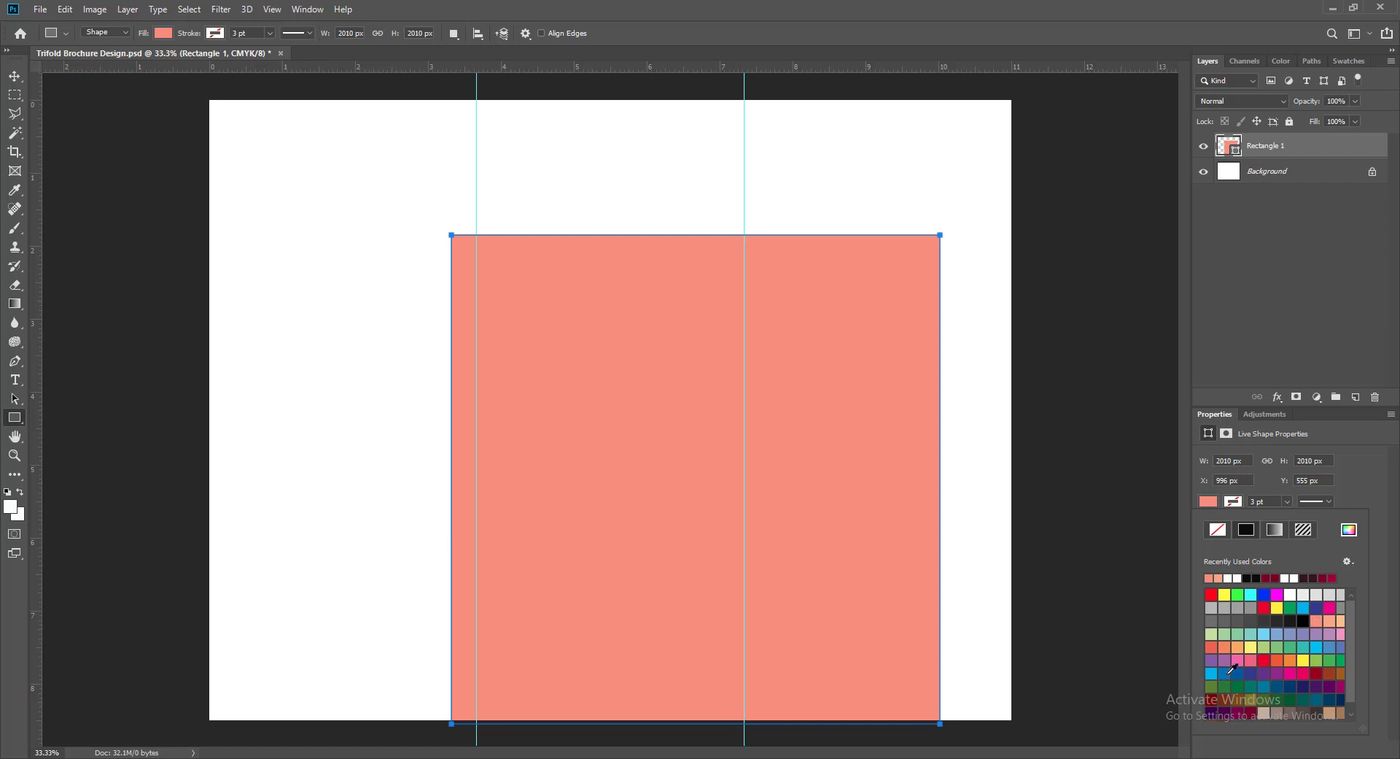
click(1232, 701)
click(1225, 688)
click(15, 76)
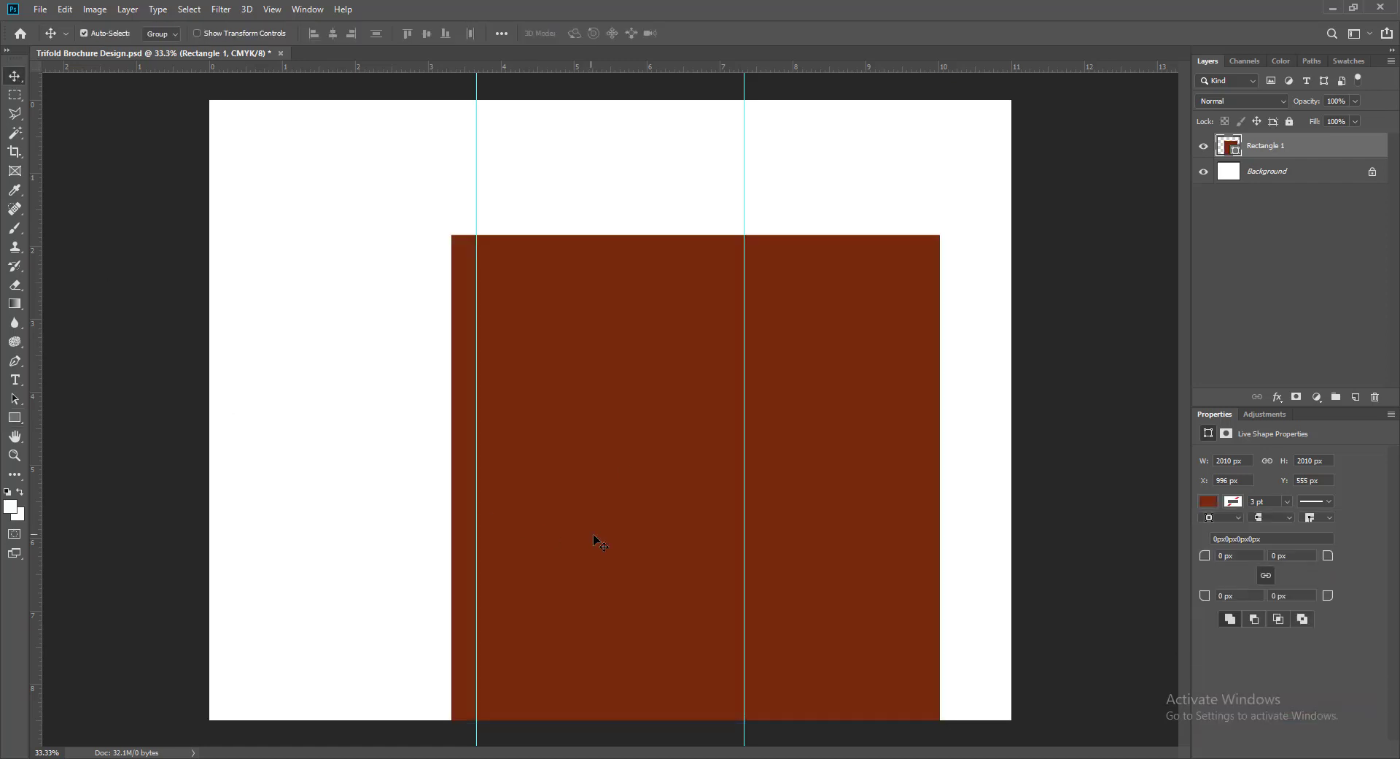
key(ctrl+t)
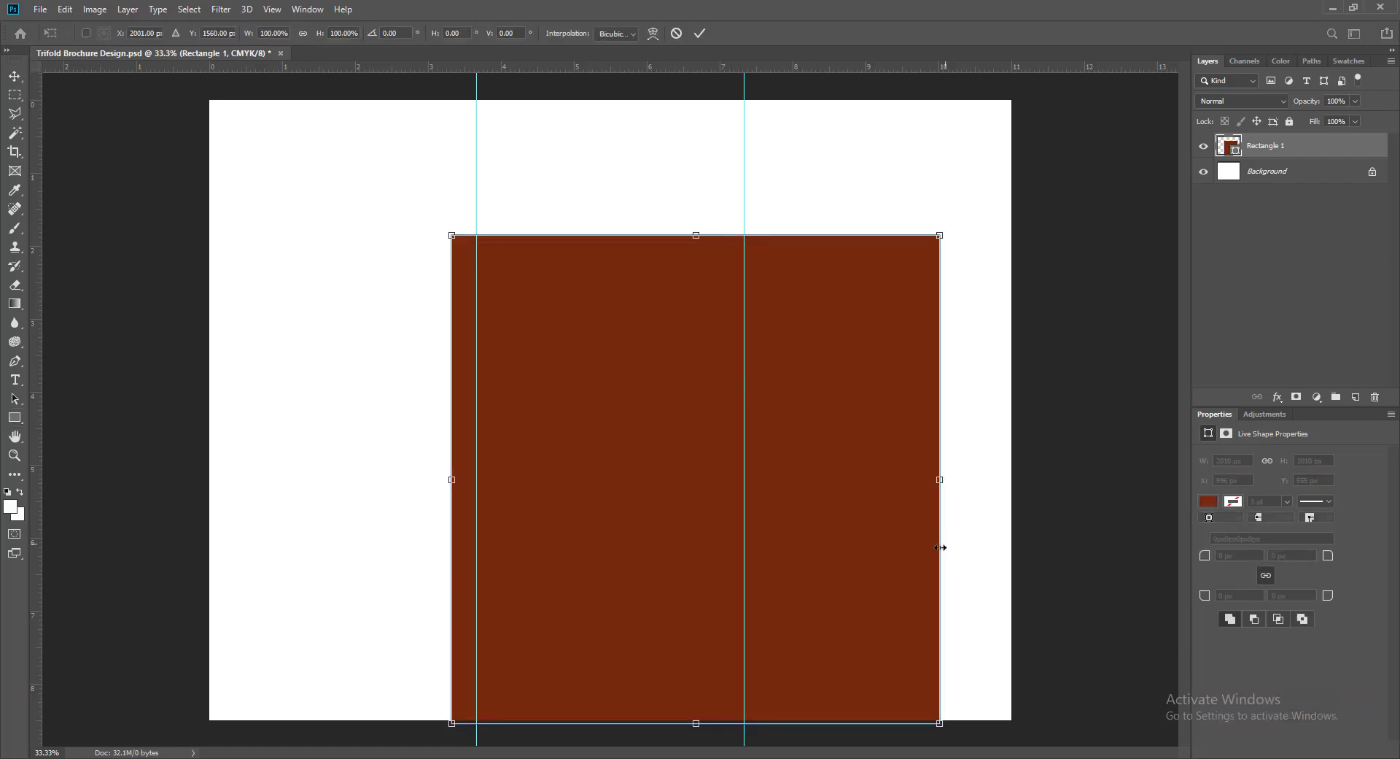
- Scale, rotate about 35° and reposition the rectangle into a tall diagonal band
drag(942, 725, 1131, 747)
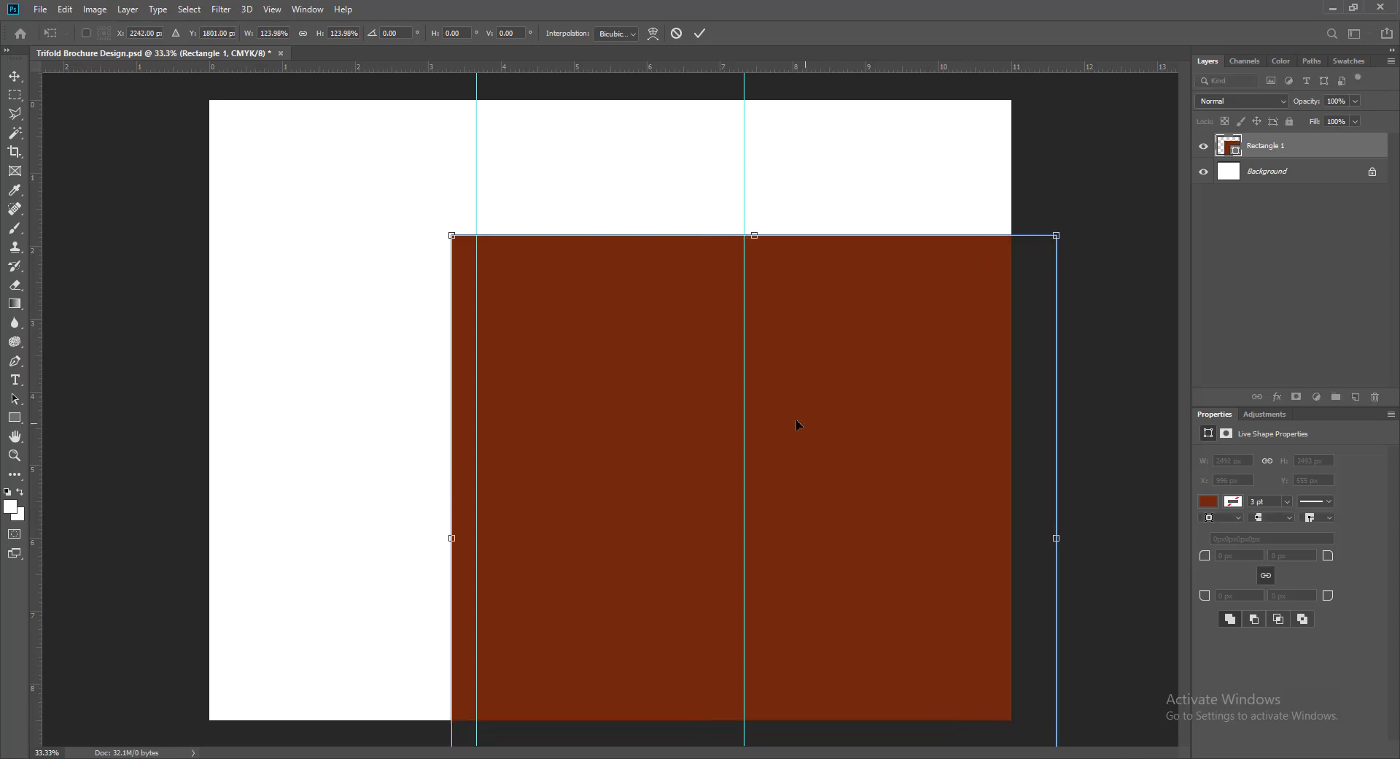
drag(433, 223, 667, 98)
drag(650, 518, 763, 656)
drag(1008, 407, 1166, 183)
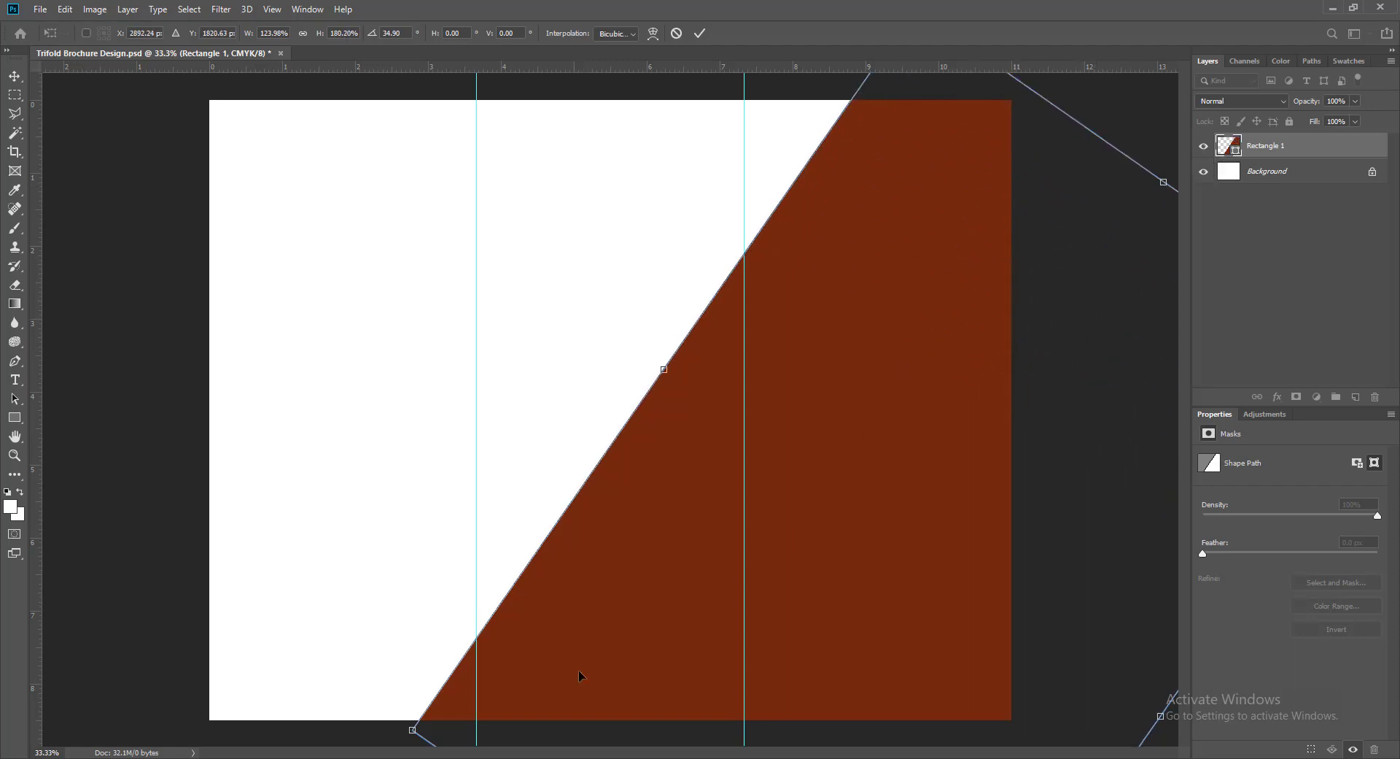
drag(868, 350, 892, 383)
drag(683, 399, 702, 416)
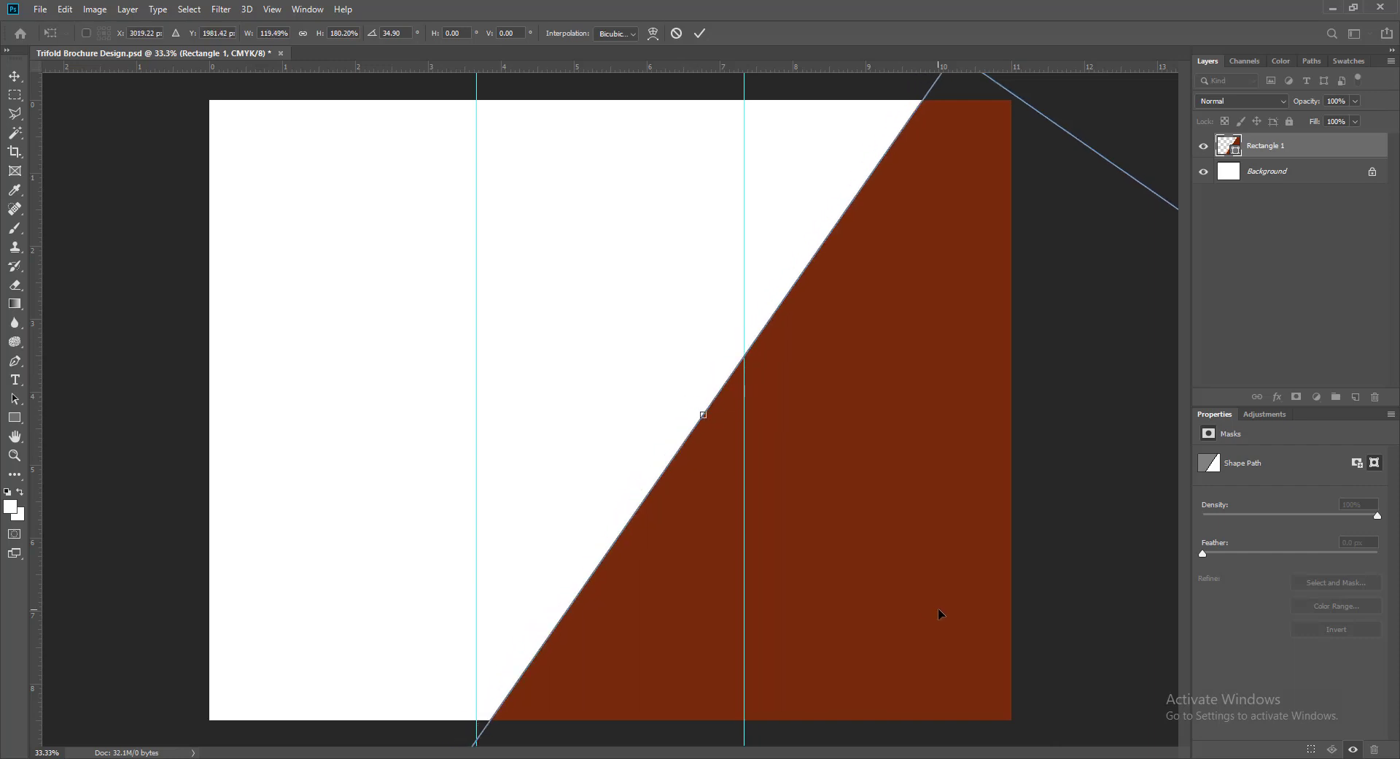
drag(938, 609, 967, 640)
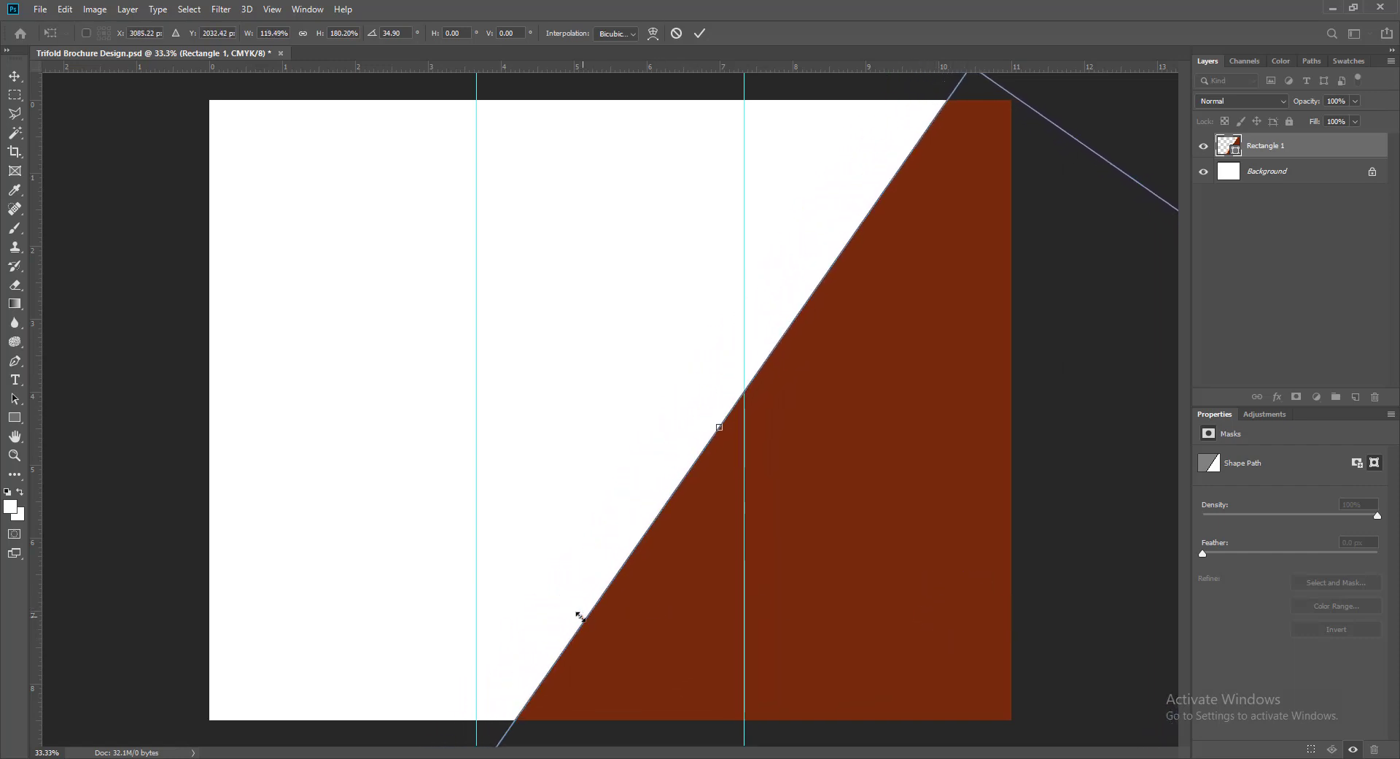
drag(718, 426, 688, 404)
key(Return)
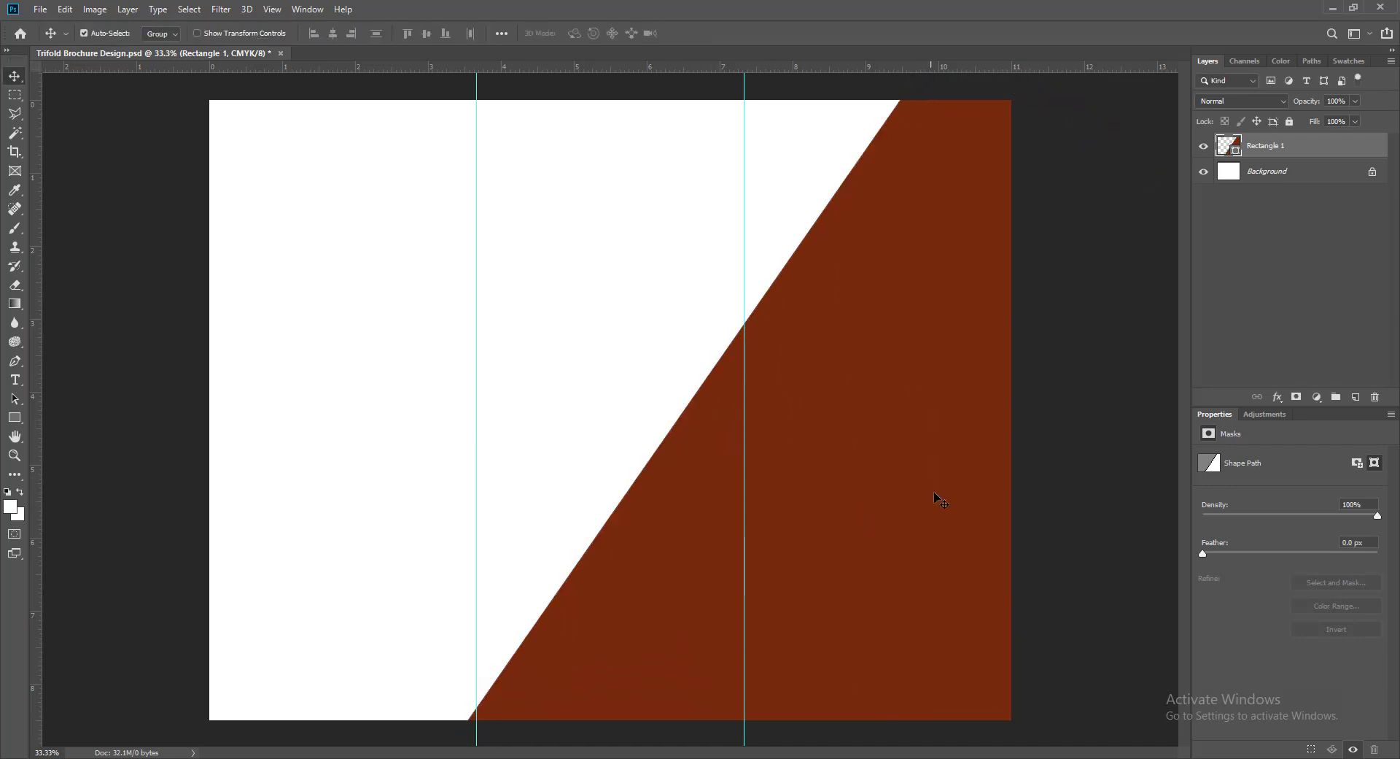
- Fine-tune the band's rotation, move it down slightly and widen it leftward
key(ctrl+t)
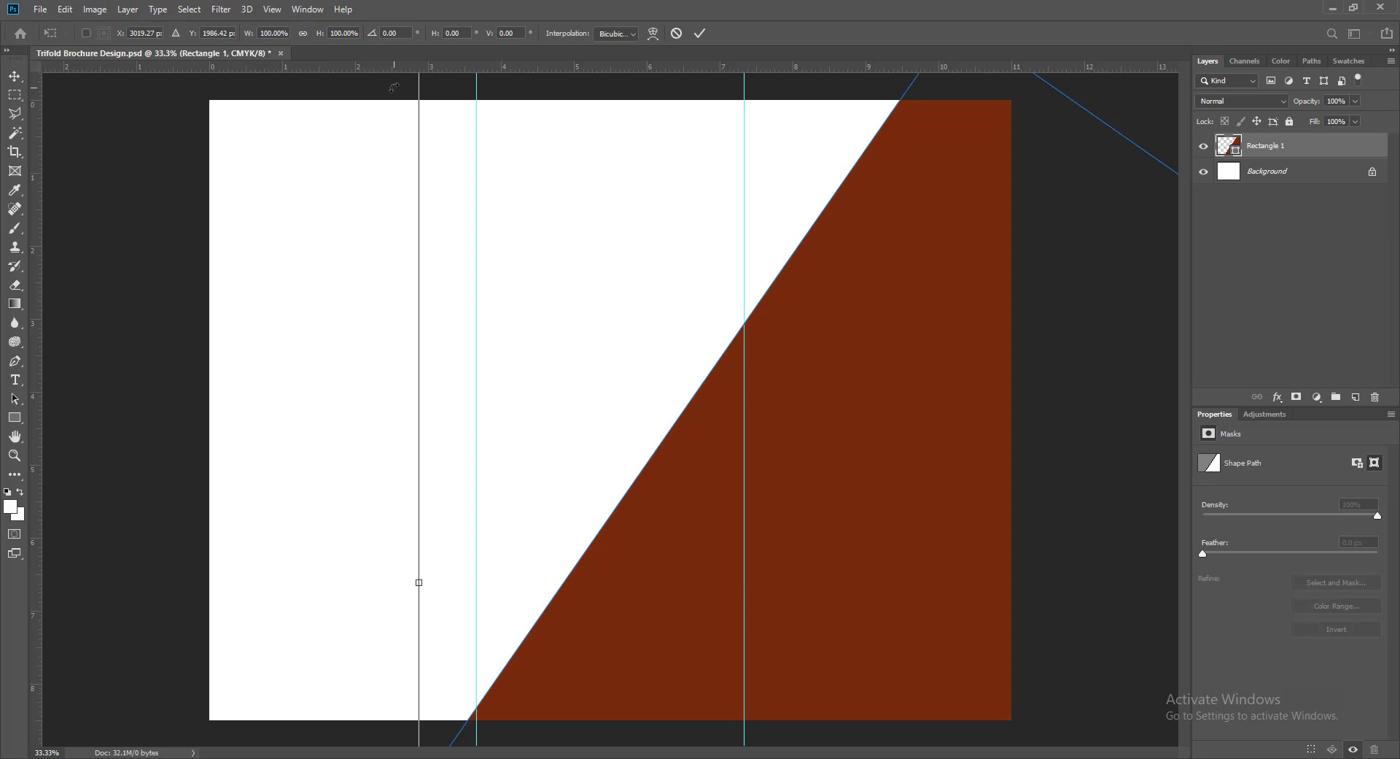
drag(395, 86, 420, 53)
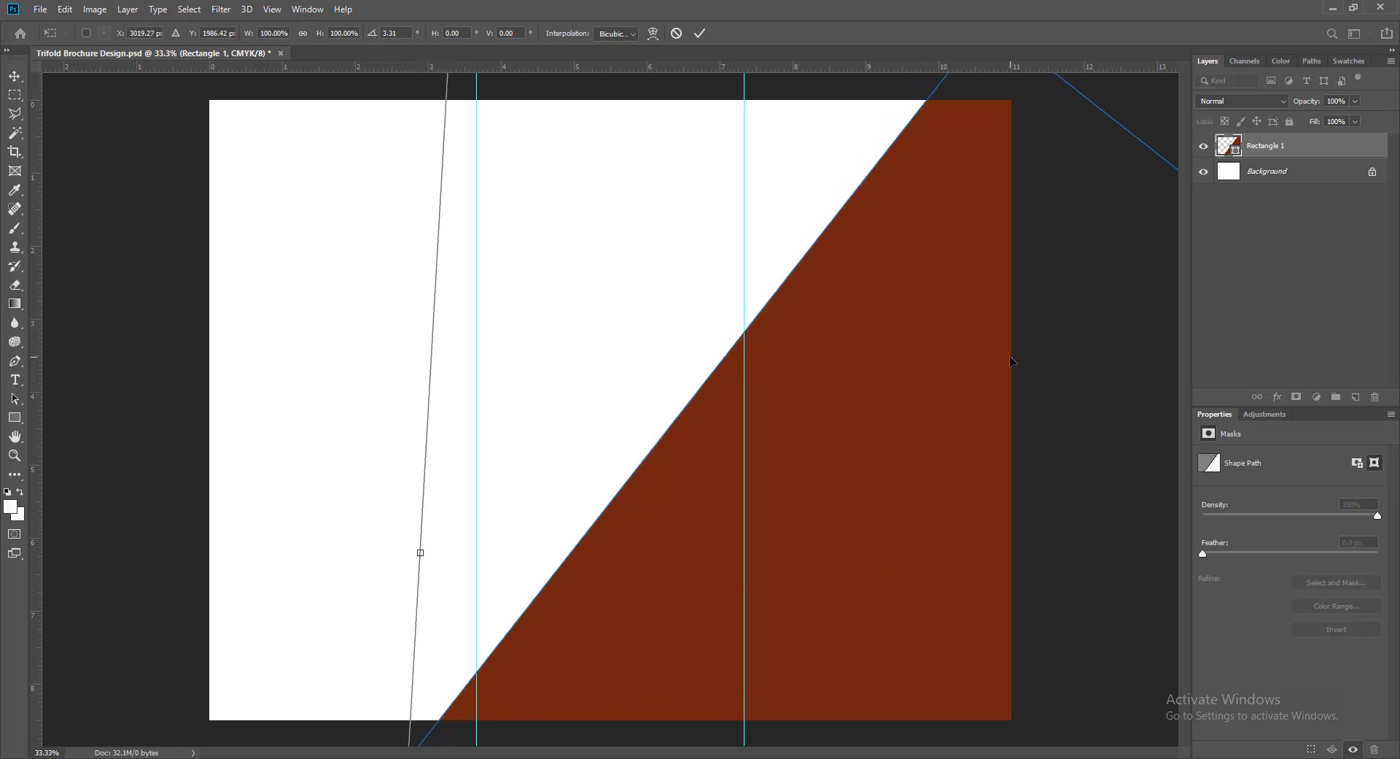
key(Return)
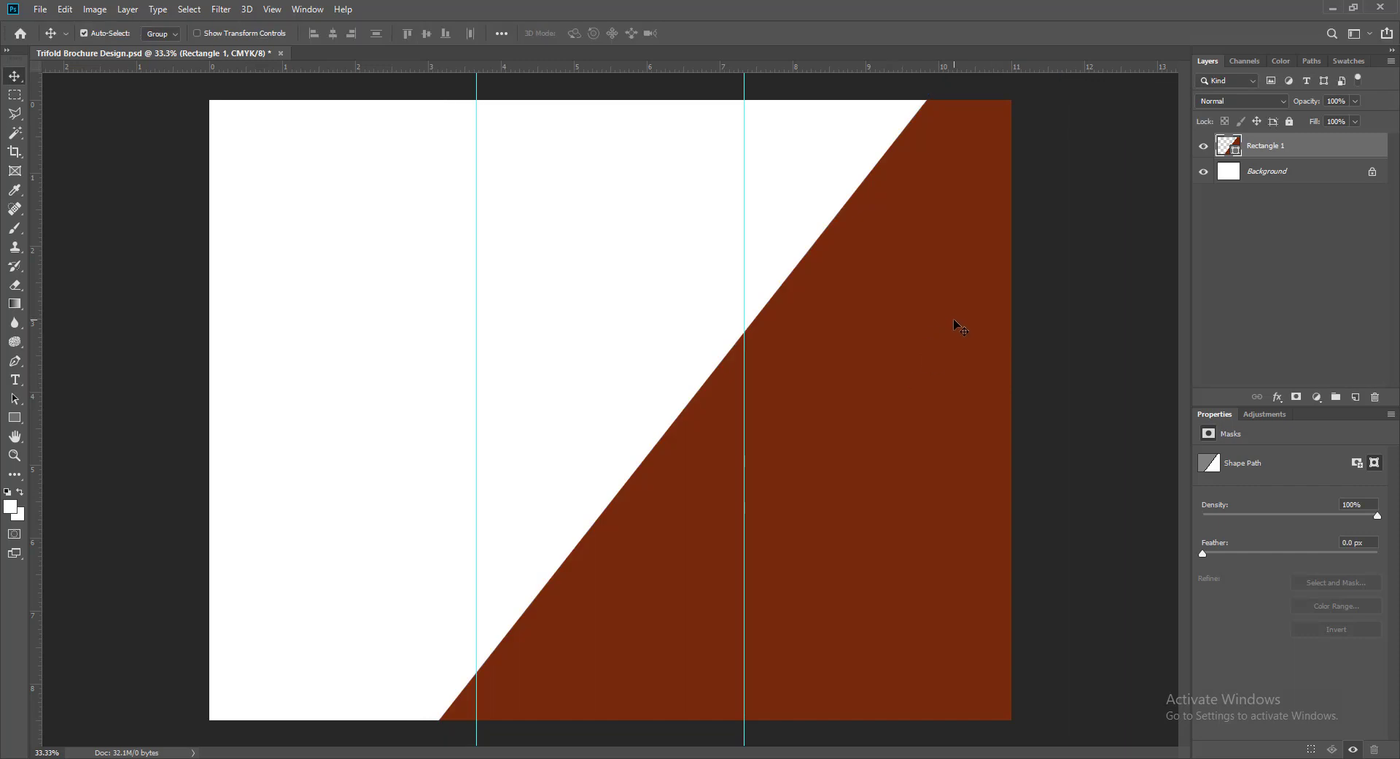
drag(955, 320, 962, 347)
key(ctrl+t)
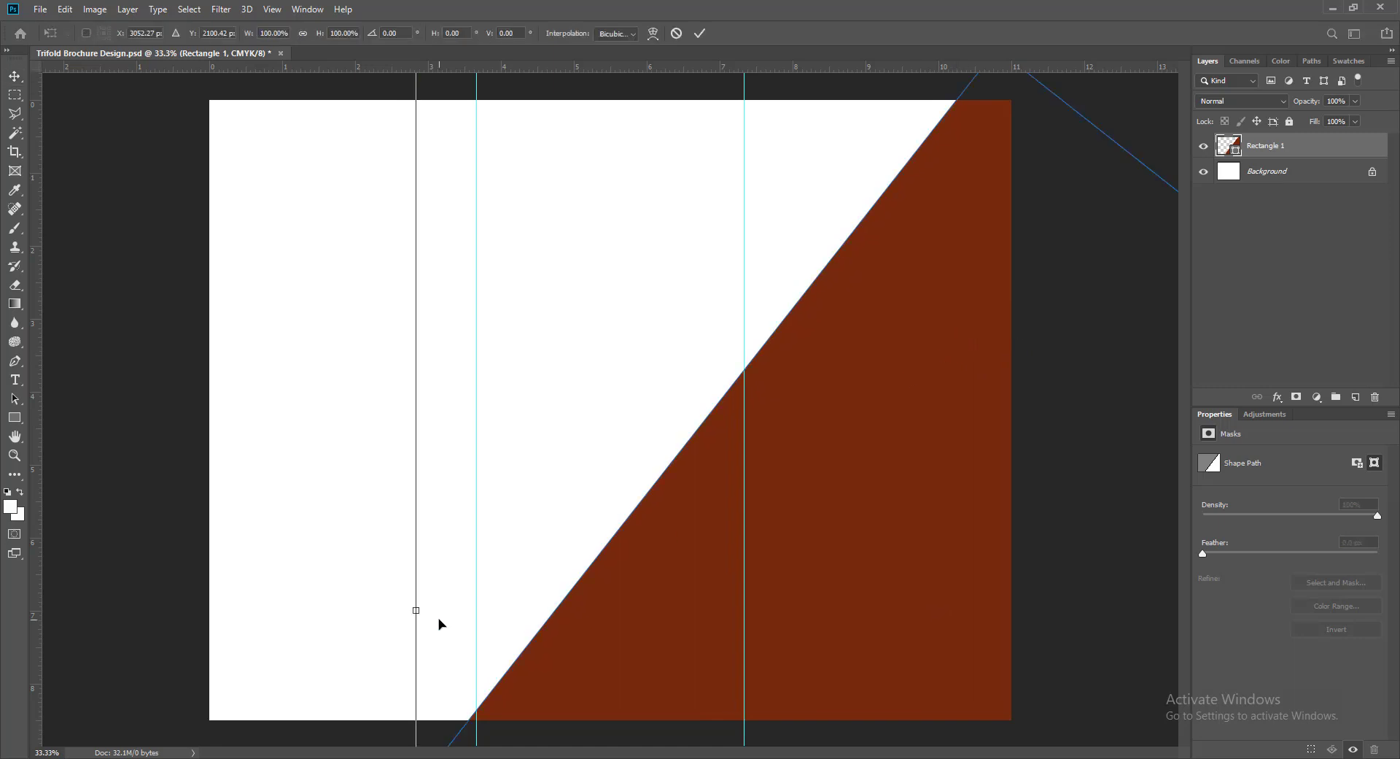
drag(415, 611, 397, 609)
key(Return)
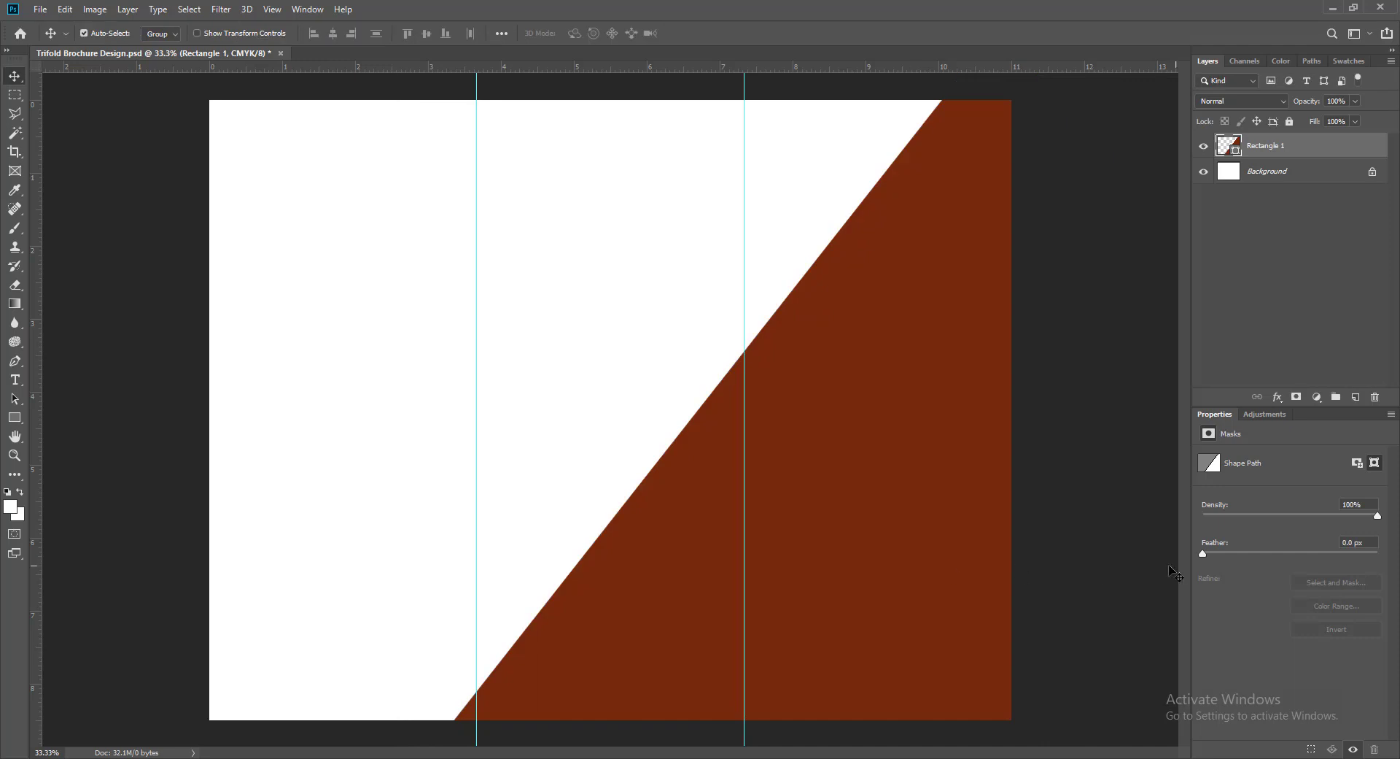
- Save, then duplicate the band and place Rectangle 1 copy beneath Rectangle 1
key(ctrl+s)
drag(916, 523, 888, 512)
drag(1278, 147, 1275, 177)
- Add a Gradient Overlay style to Rectangle 1 copy and open its gradient editor
right_click(1236, 172)
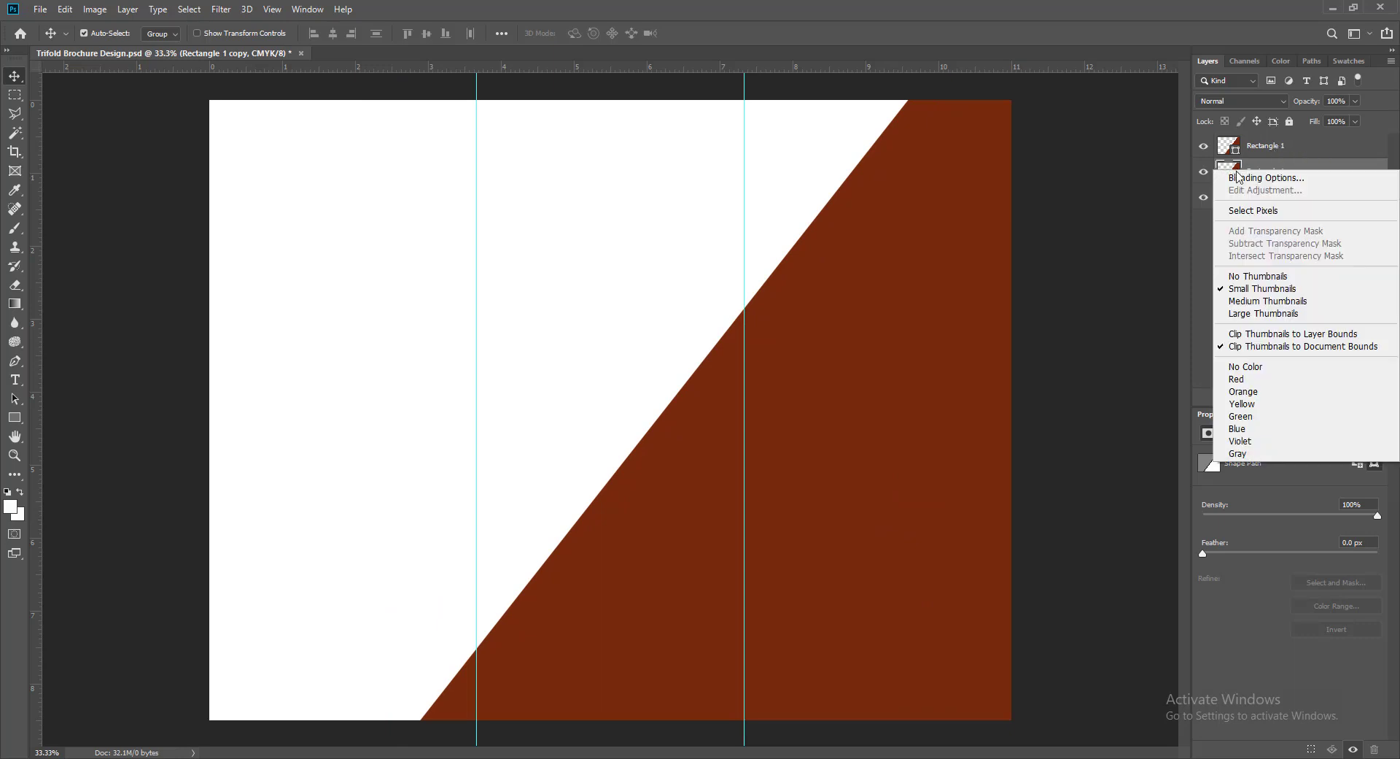
click(1241, 178)
click(808, 334)
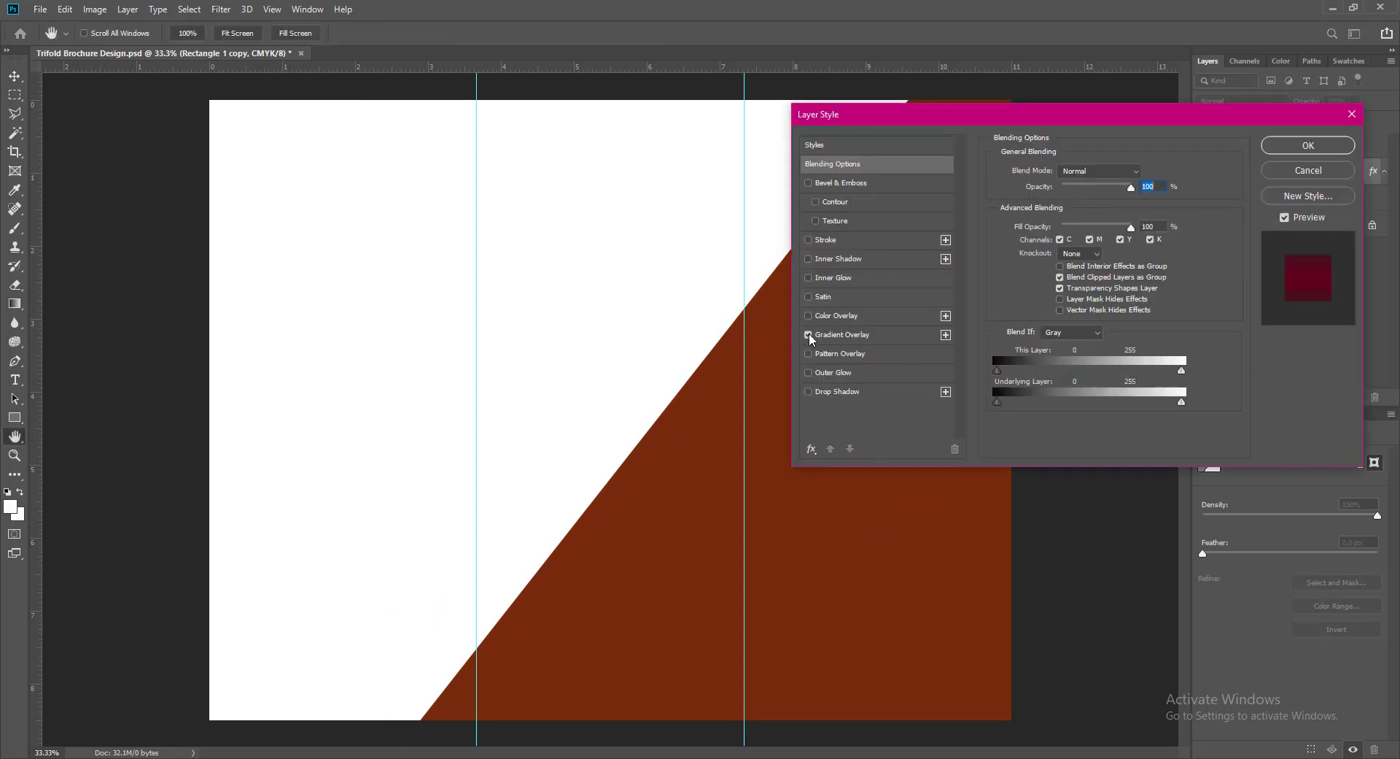
click(848, 334)
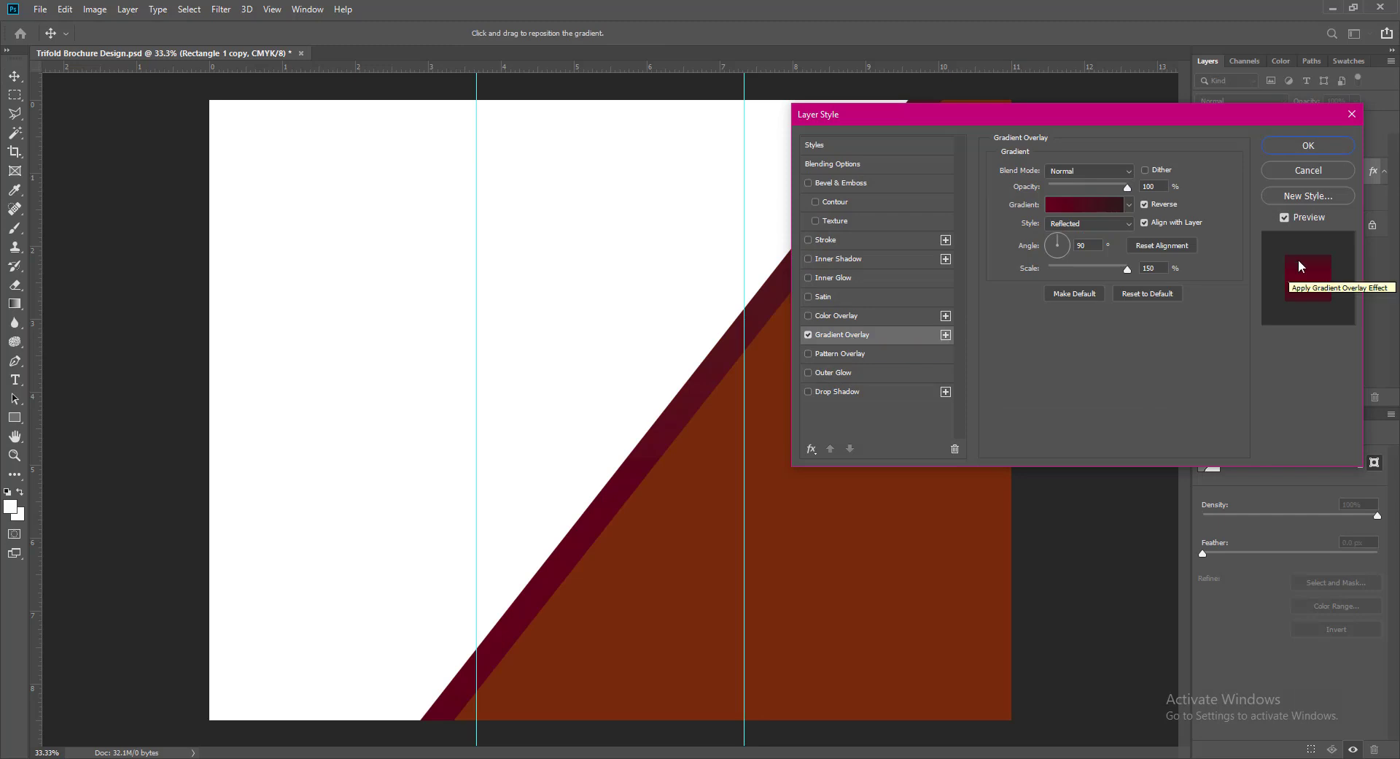
click(1130, 206)
click(1077, 208)
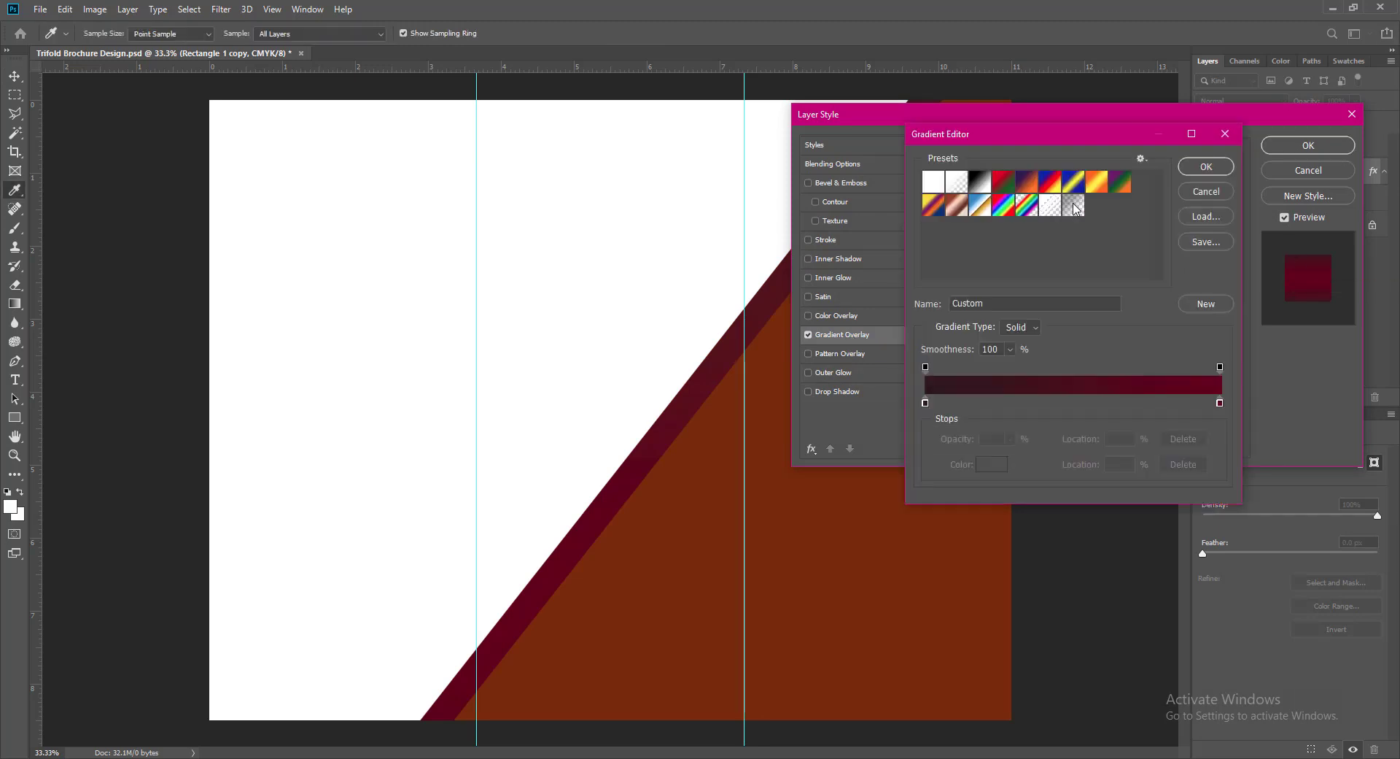
- Set the gradient's right stop colour to a bright magenta
double_click(1220, 402)
click(815, 522)
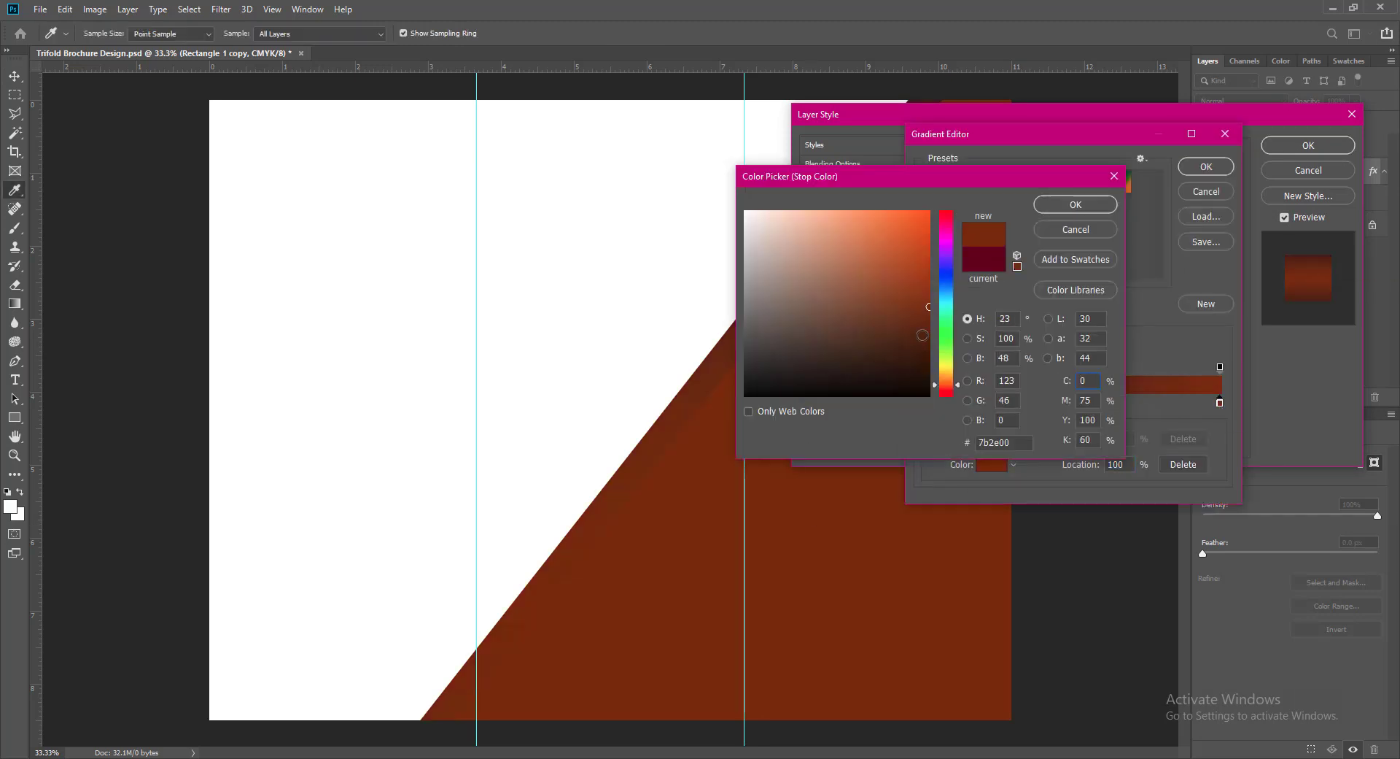
drag(922, 335, 928, 291)
drag(959, 389, 959, 387)
drag(928, 292, 929, 333)
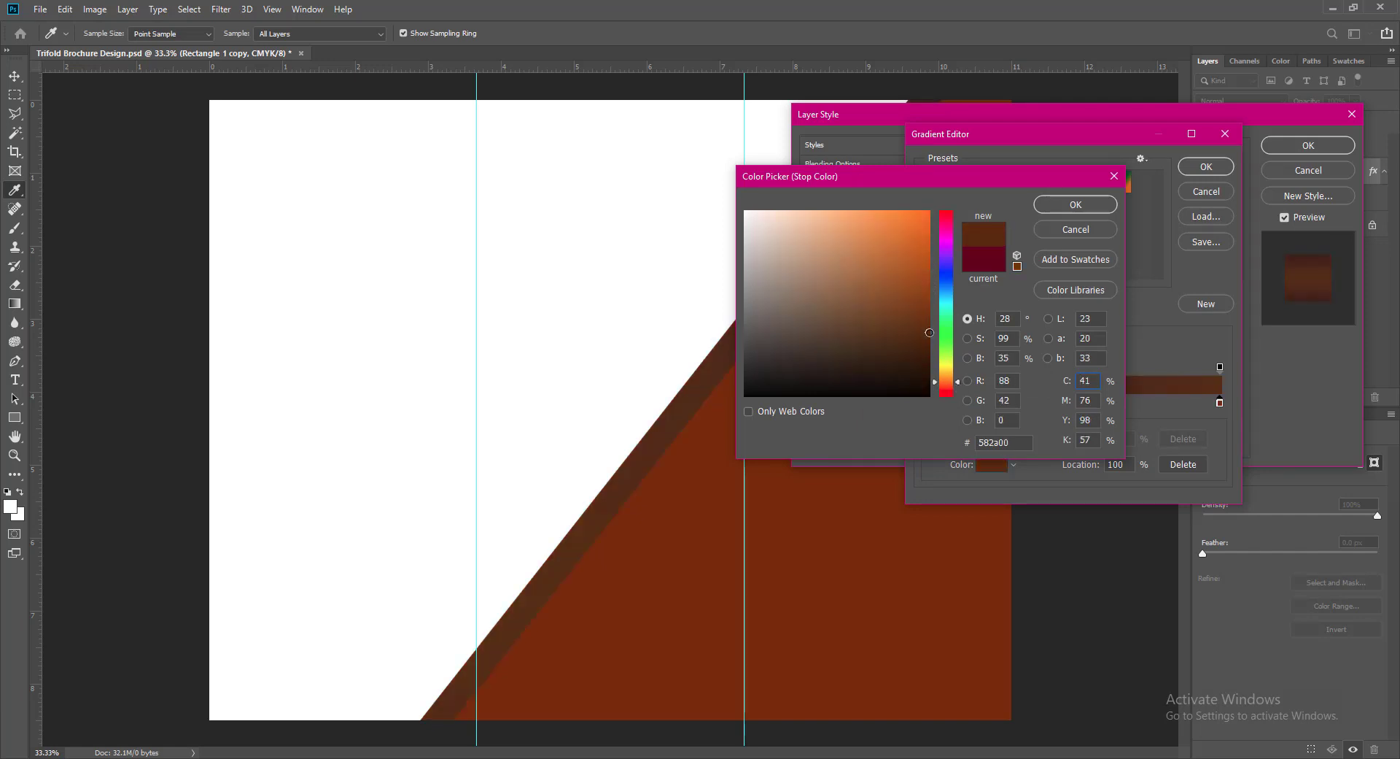
drag(960, 388, 948, 224)
click(930, 280)
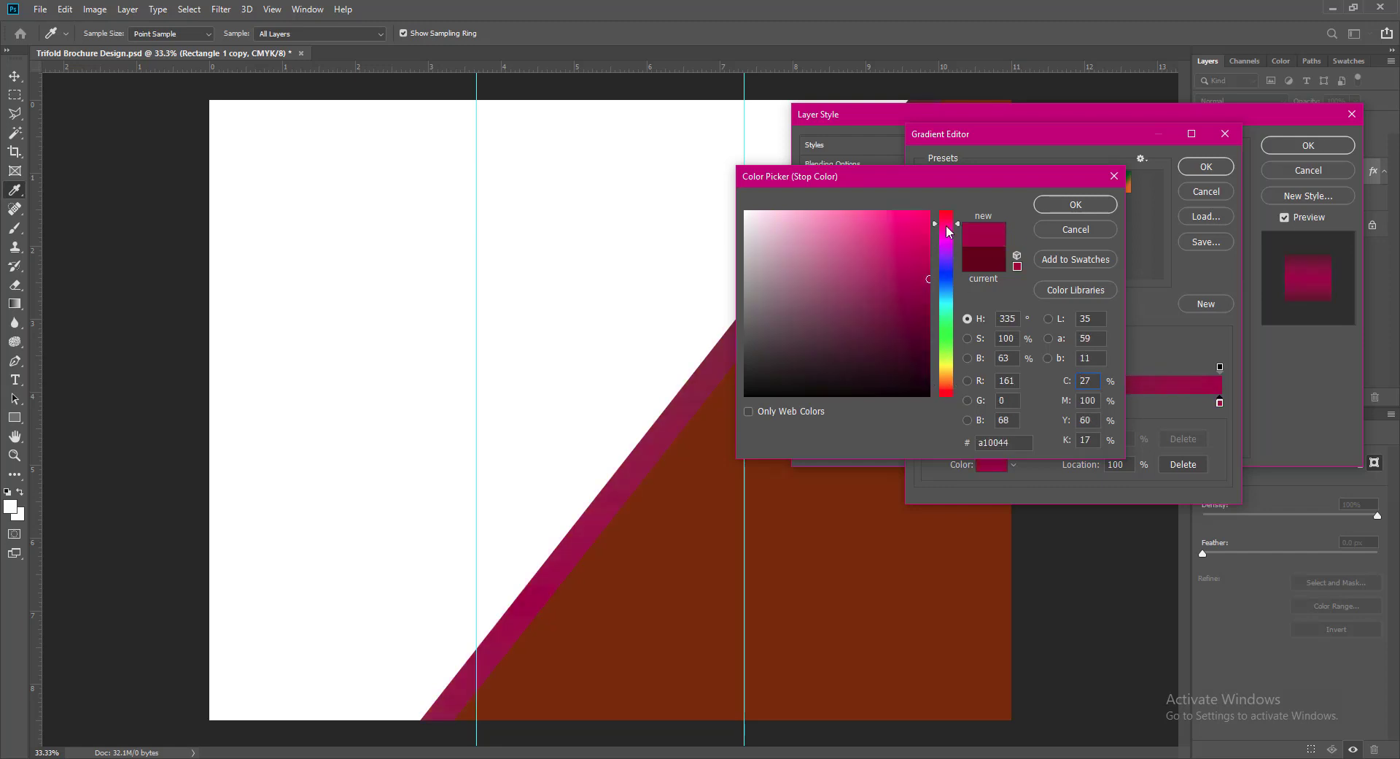
click(1054, 205)
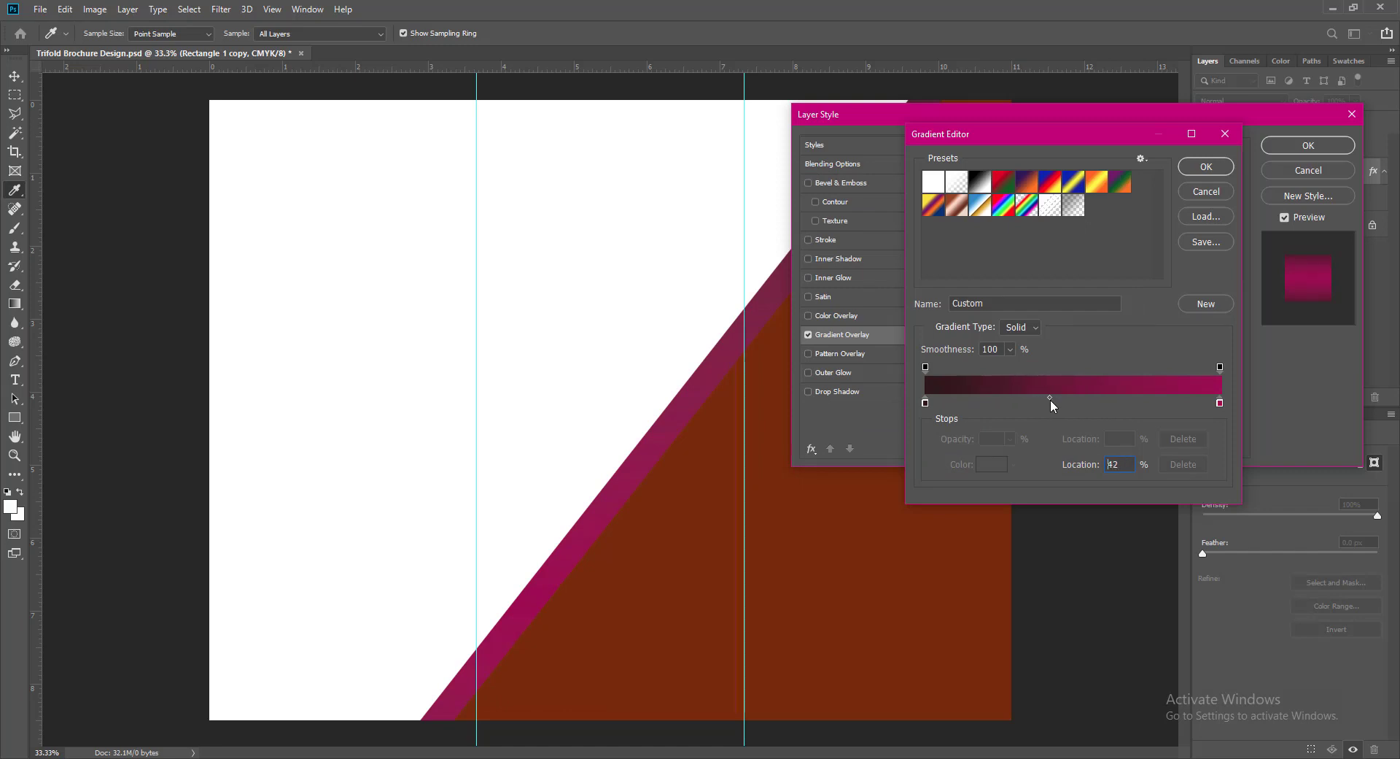
click(1207, 166)
- Choose the Angle gradient style for the overlay after trying other styles
click(1130, 223)
click(1130, 224)
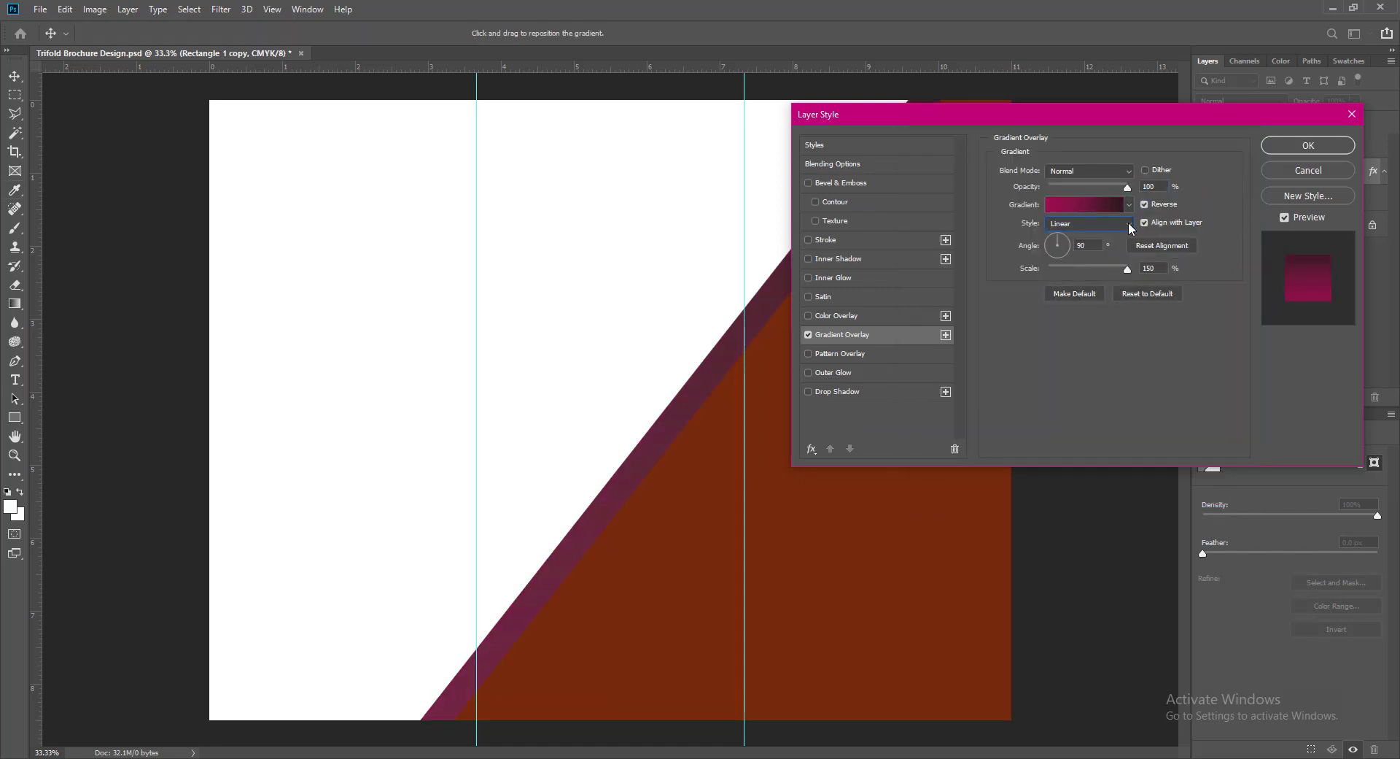
click(1131, 225)
click(1056, 247)
click(1131, 224)
click(1080, 259)
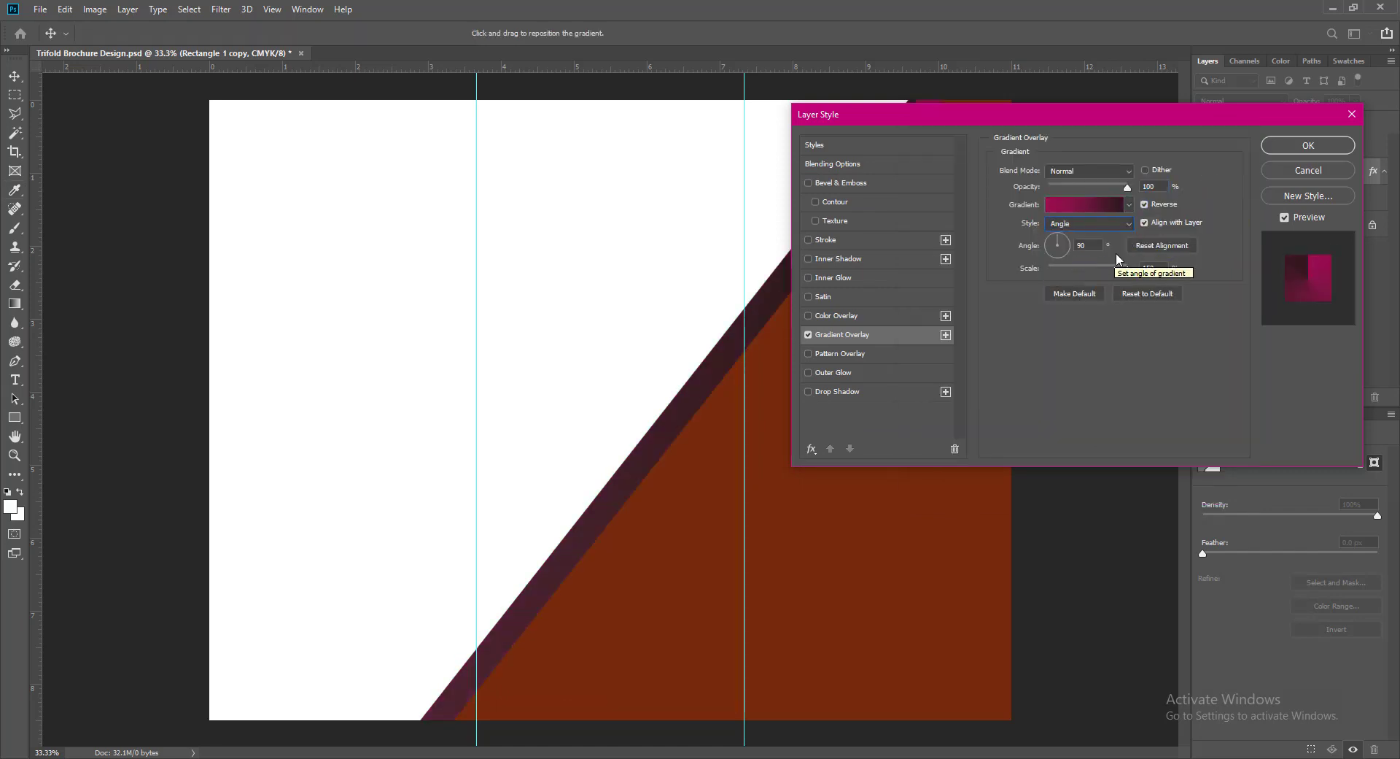
click(1051, 222)
click(1085, 280)
click(1127, 223)
click(1087, 257)
- Set the gradient angle to 45° with Reverse off and apply the overlay
click(1144, 204)
click(1057, 252)
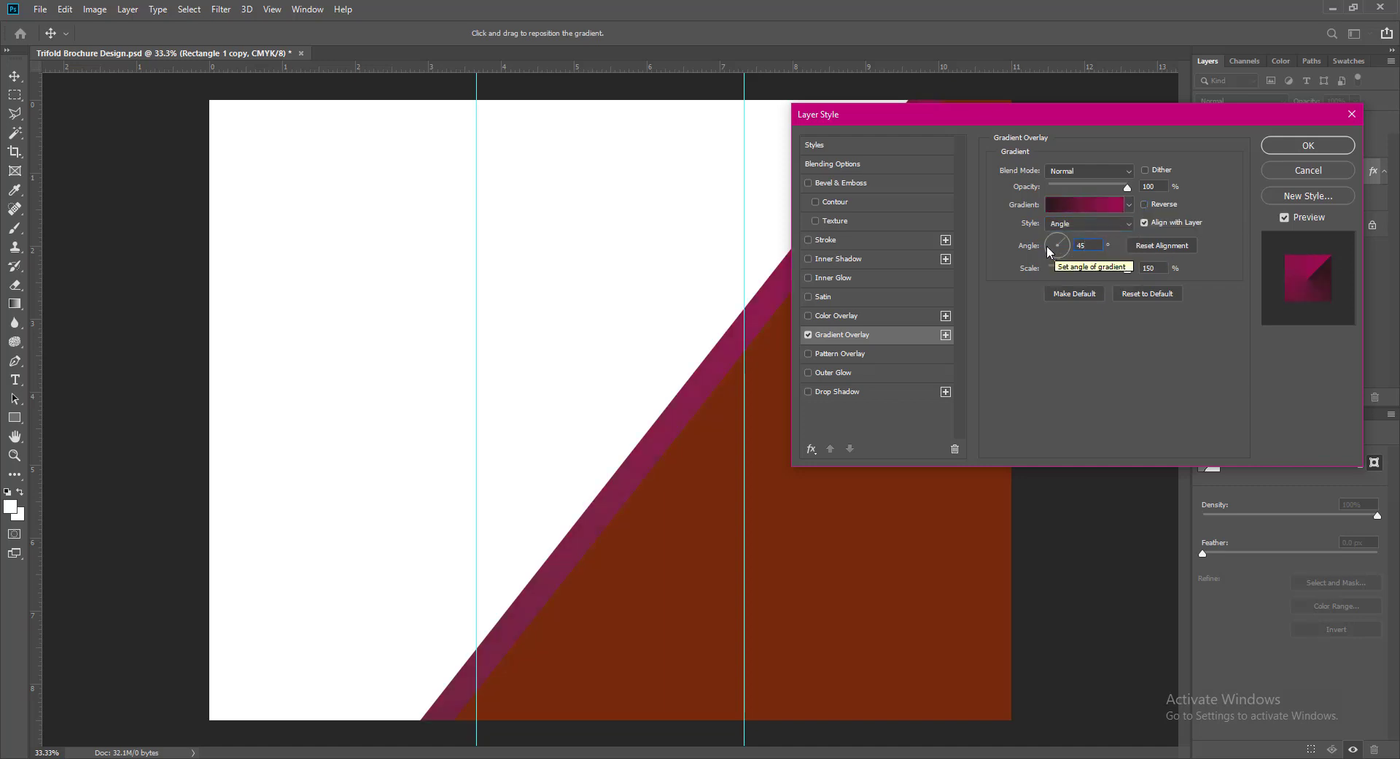
click(1144, 204)
click(1145, 204)
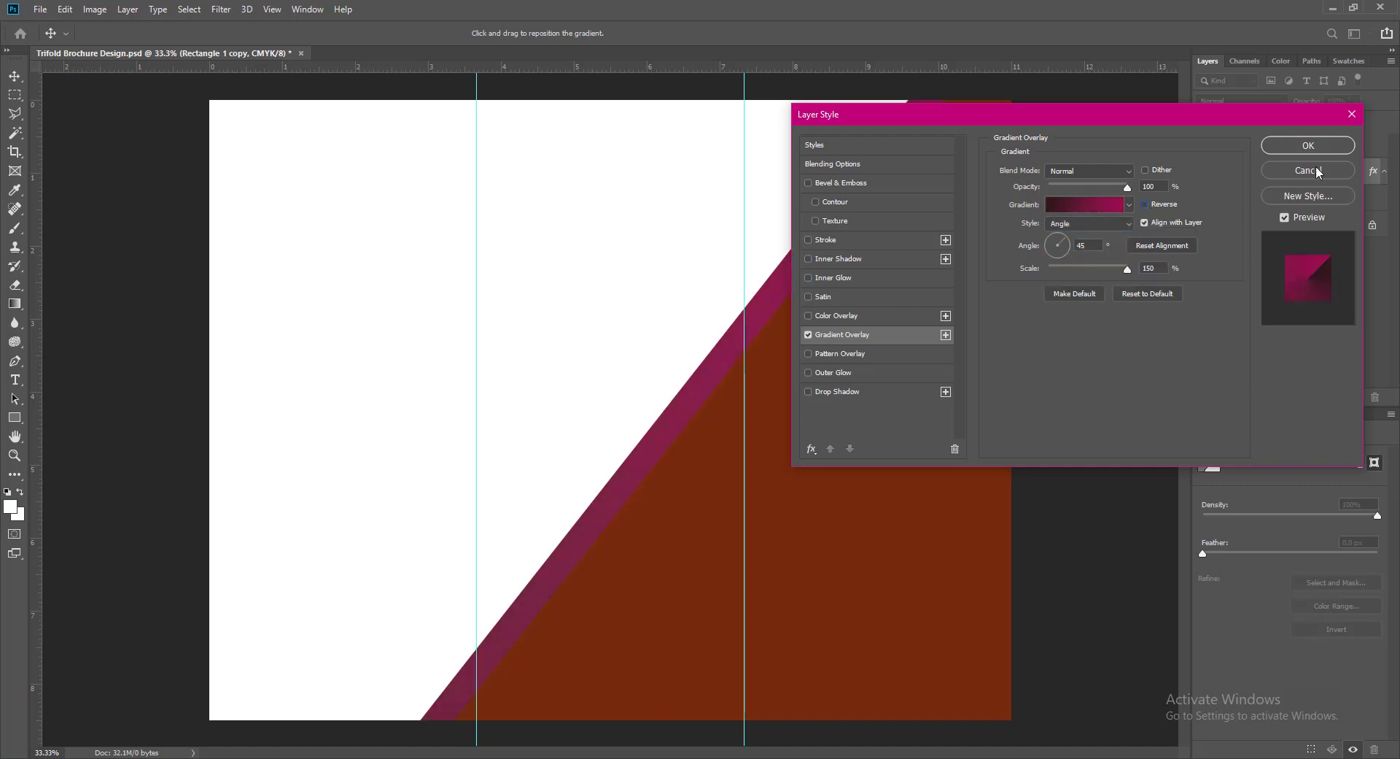
key(Return)
- Select Rectangle 1, save, and try a pinkish fill colour for the large shape
click(826, 549)
key(ctrl+s)
double_click(1238, 142)
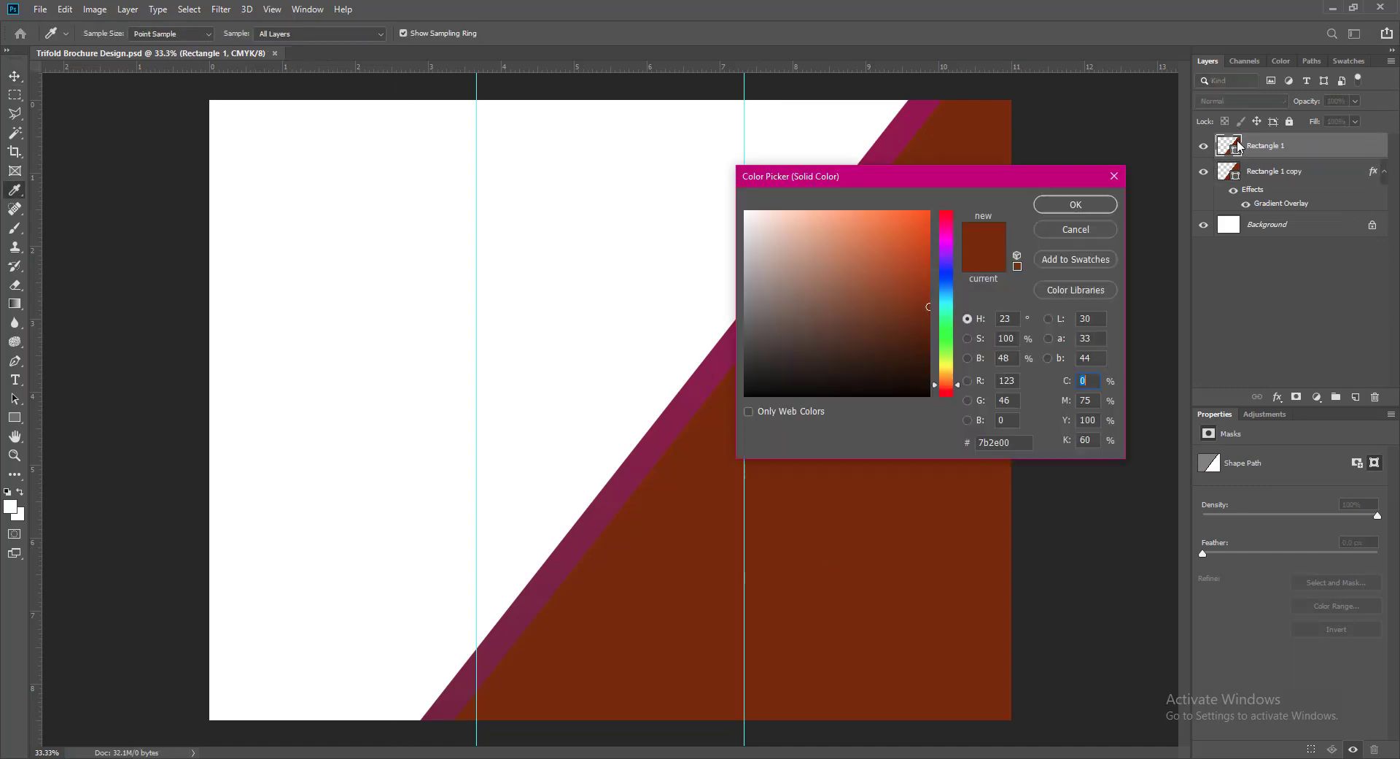
click(701, 397)
mouse_move(947, 230)
mouse_down()
mouse_move(921, 252)
mouse_move(931, 297)
mouse_move(930, 280)
mouse_move(873, 288)
mouse_move(913, 313)
mouse_move(925, 288)
mouse_up()
click(848, 222)
- Keep the brown fill and add a Reflected Gradient Overlay at -45° to Rectangle 1
key(Escape)
right_click(1234, 143)
click(1245, 150)
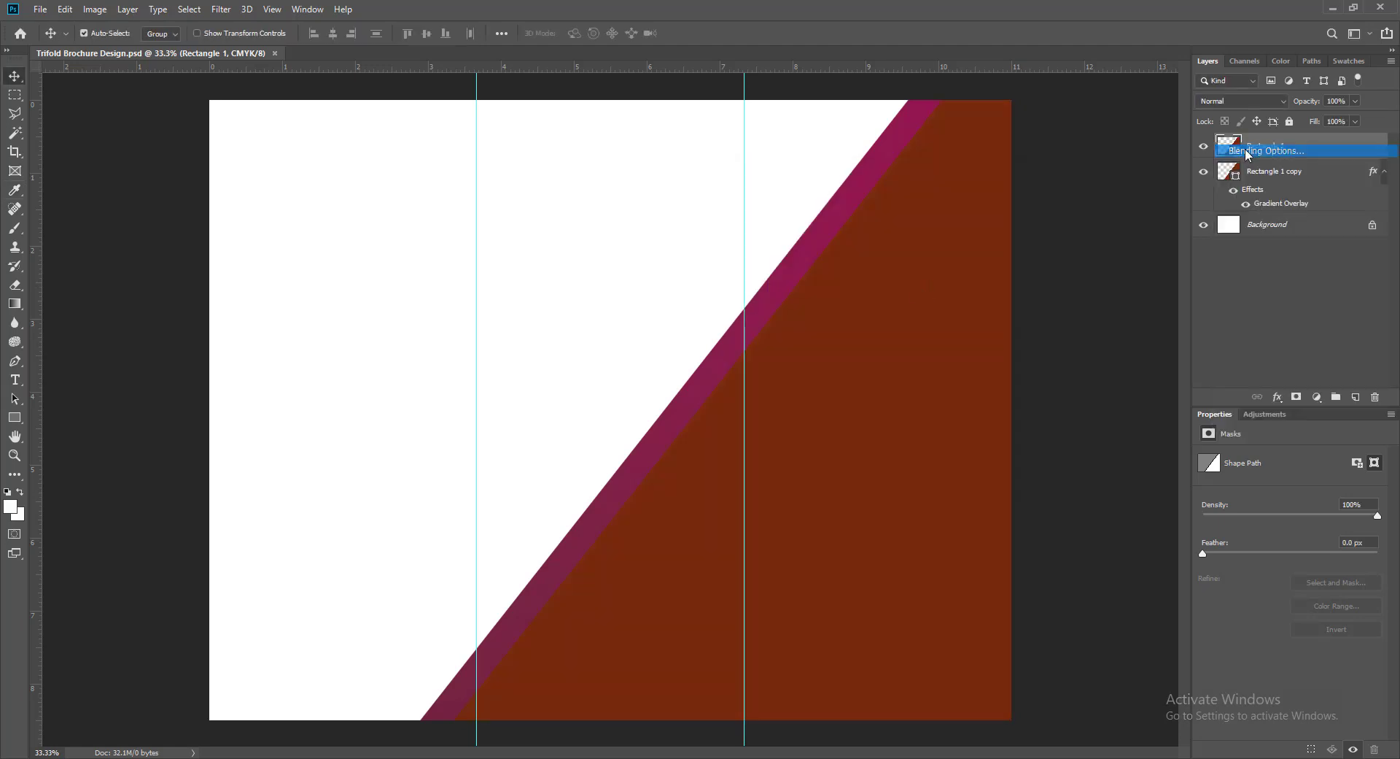
click(808, 335)
click(904, 335)
click(1090, 223)
click(1080, 267)
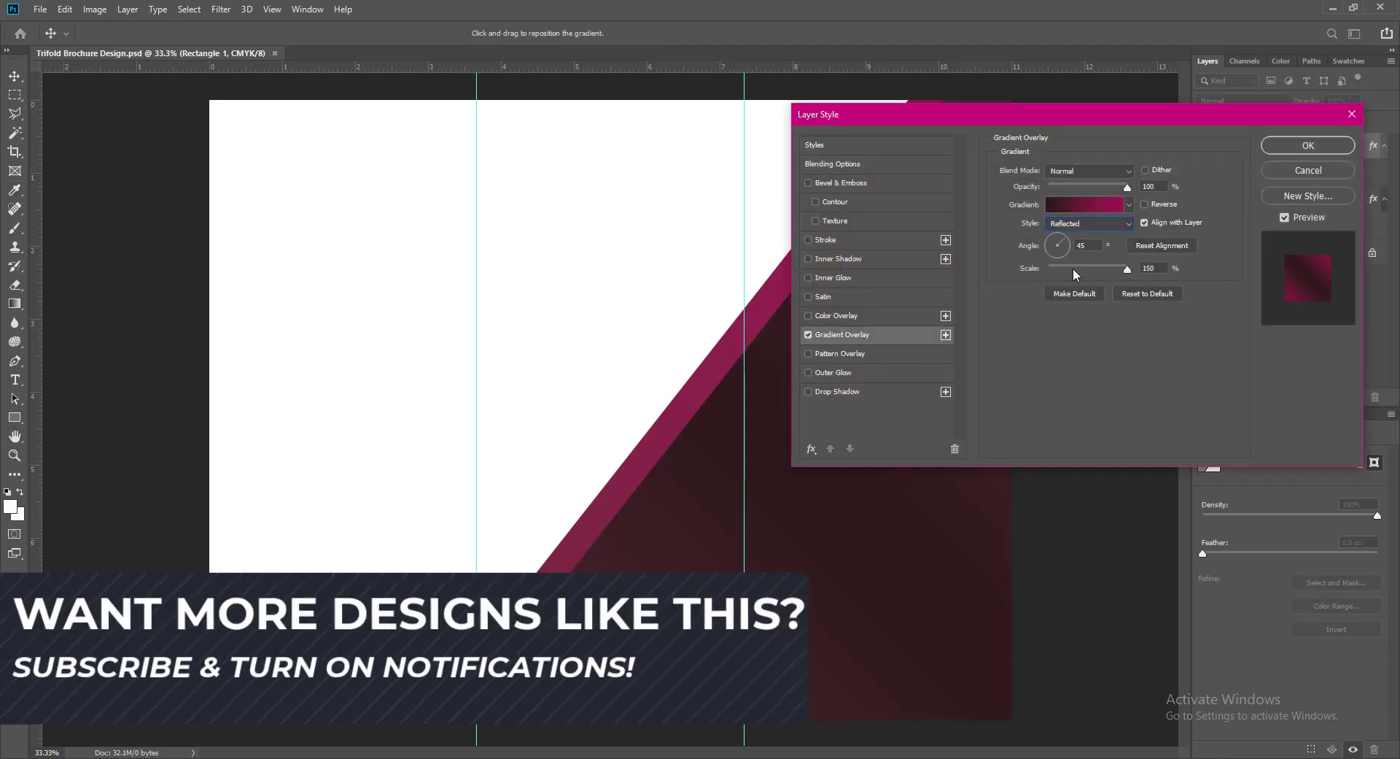
text(90)
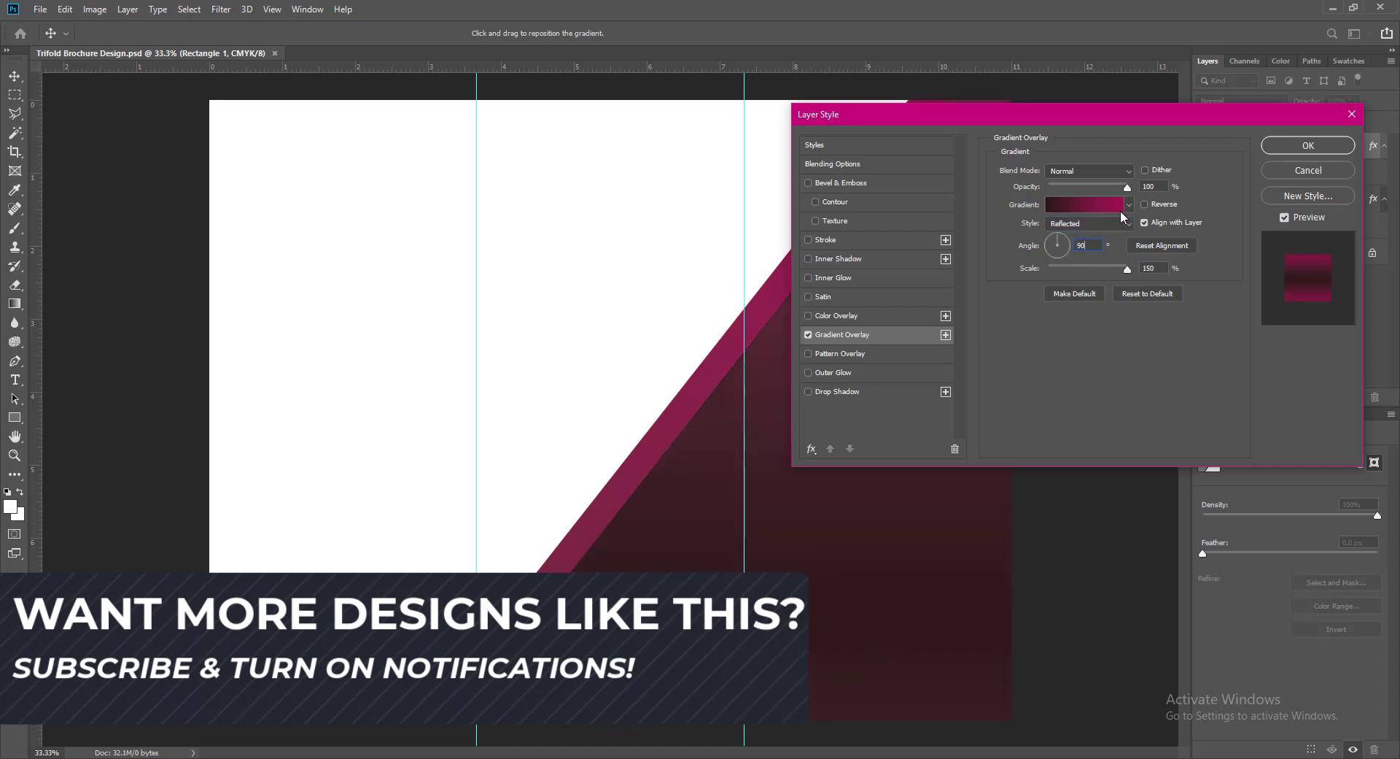
key(BackSpace)
key(BackSpace)
text(-45)
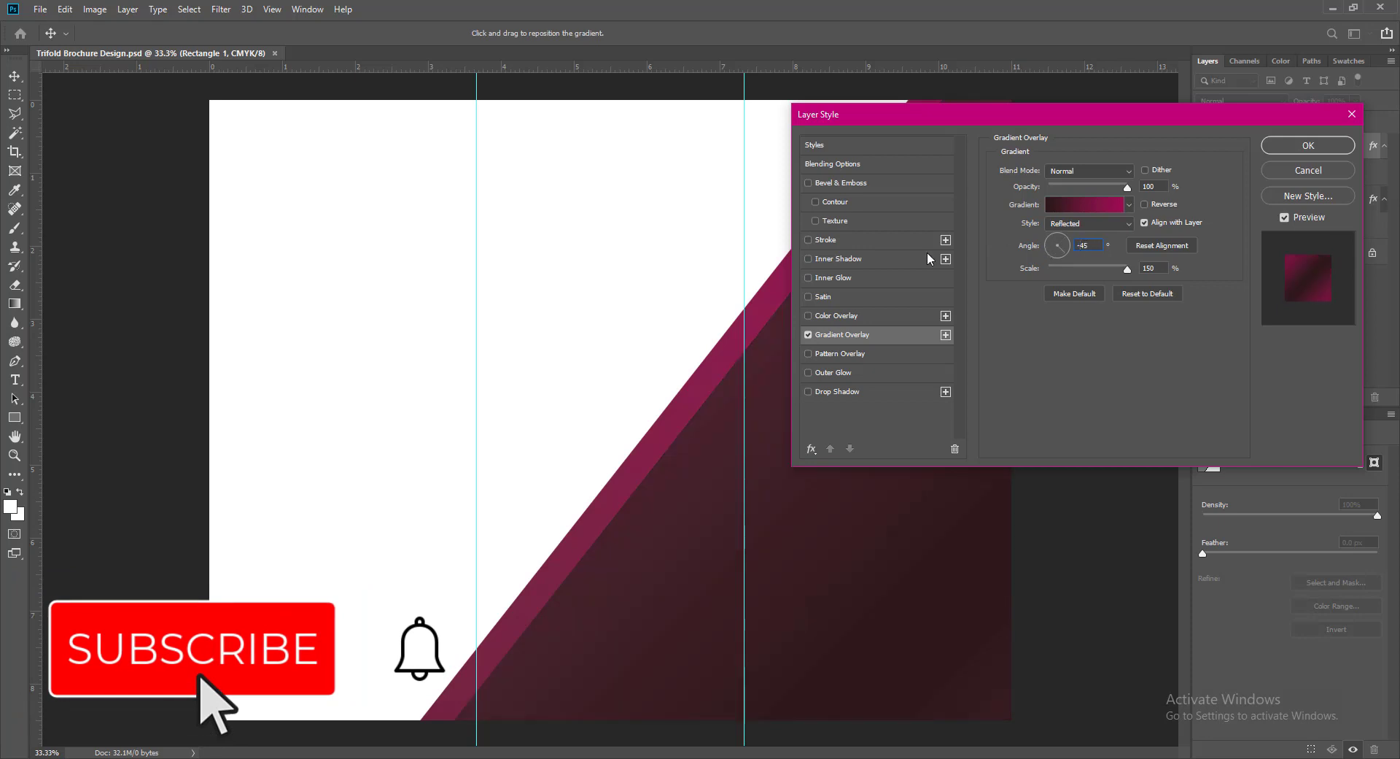
- Switch the overlay to the Radial style, briefly trying Diamond
click(1101, 223)
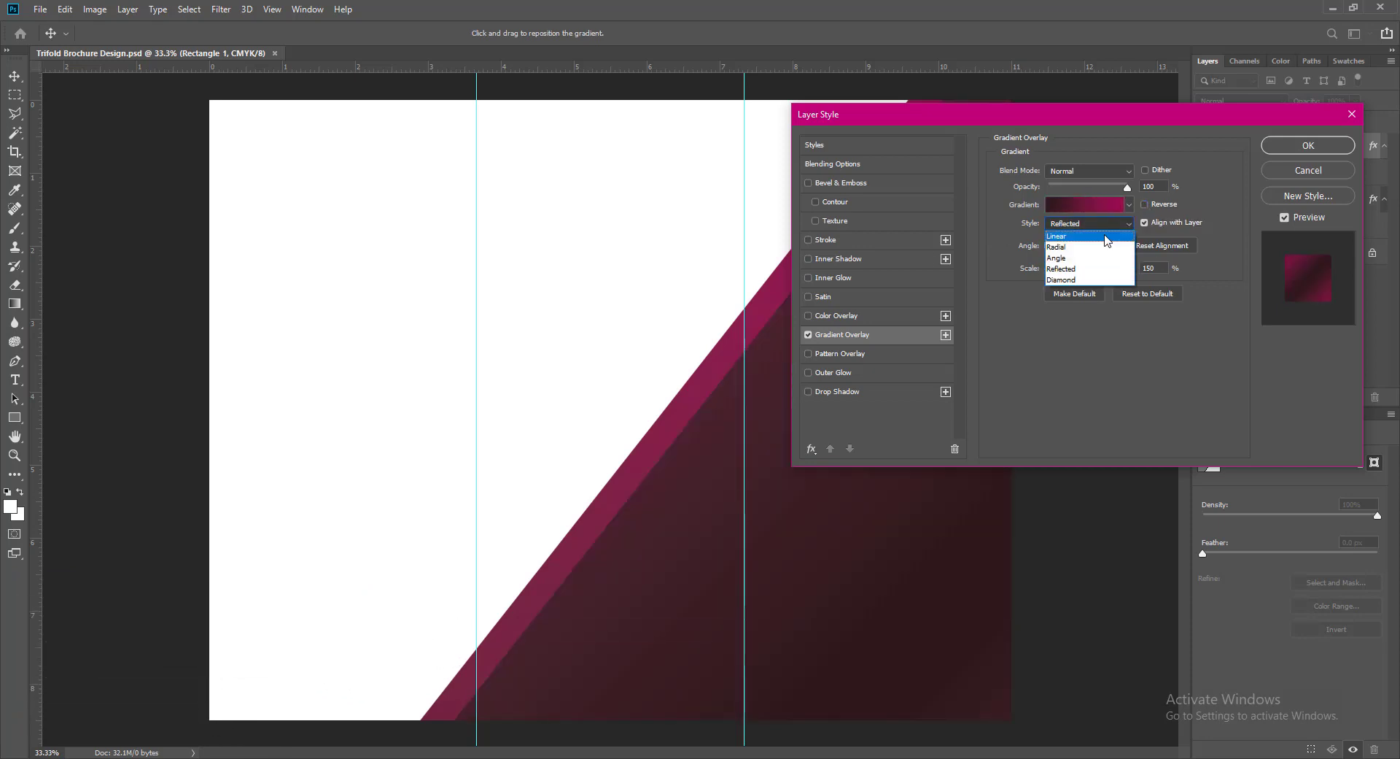
click(1107, 236)
click(1101, 224)
click(1056, 246)
drag(891, 114, 171, 138)
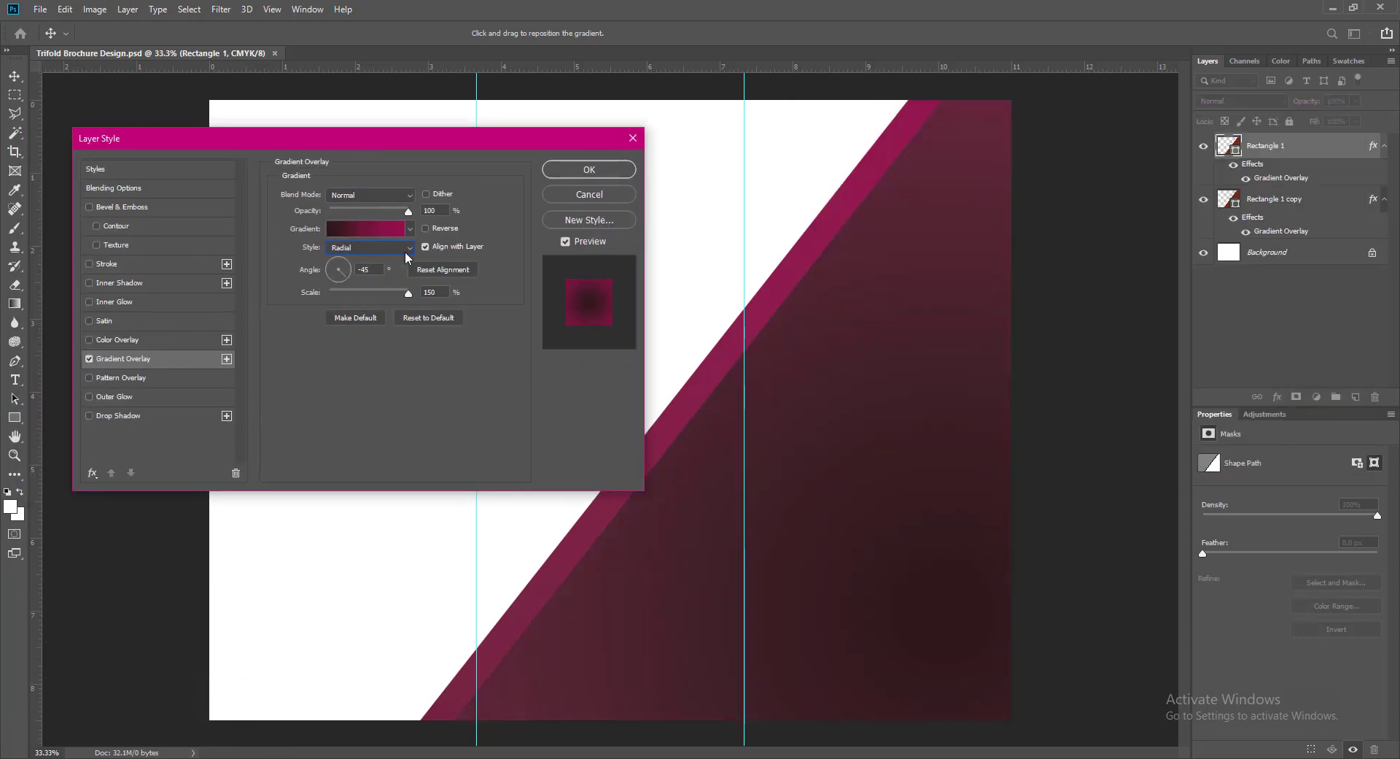
click(406, 248)
click(351, 307)
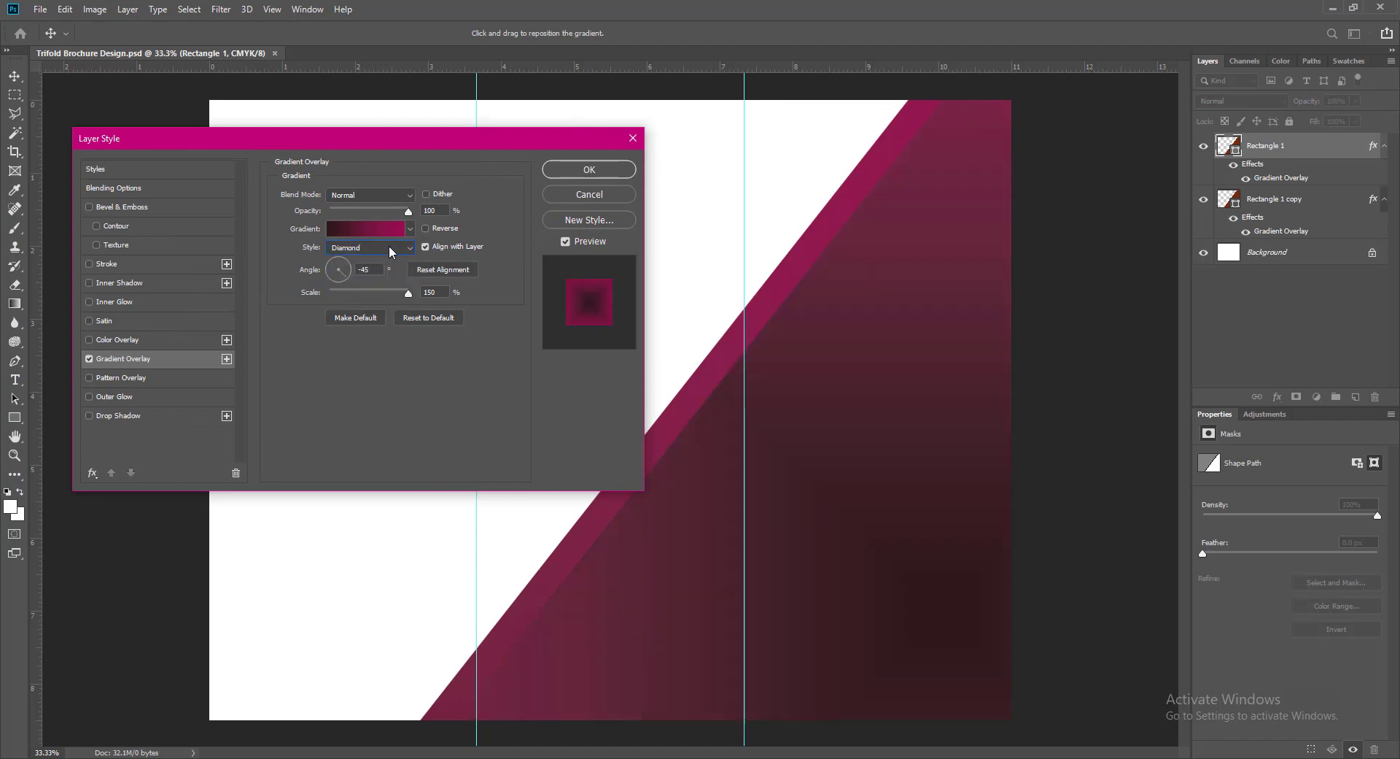
click(391, 248)
click(352, 272)
- Set the gradient's left stop to dark red 4e0108 and apply the overlay
click(365, 228)
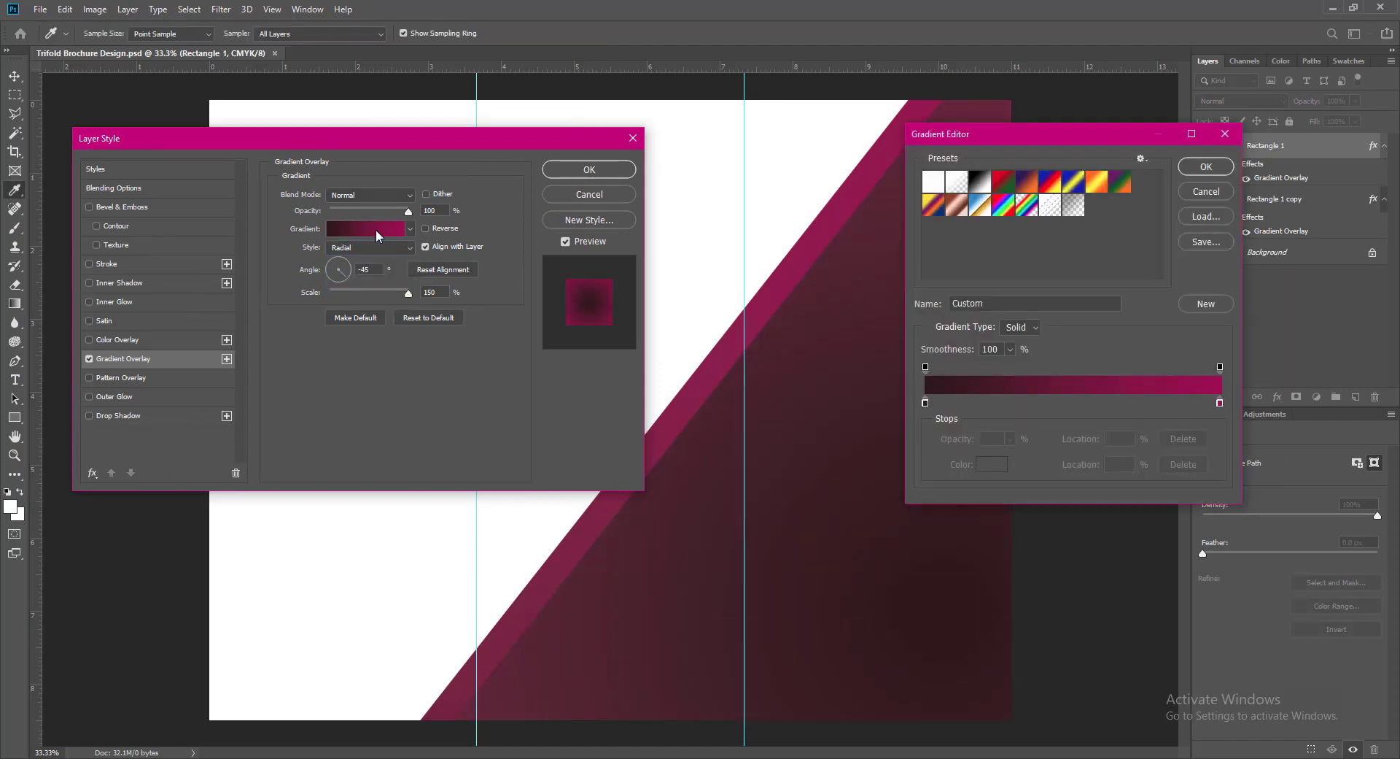
double_click(1220, 402)
click(1083, 207)
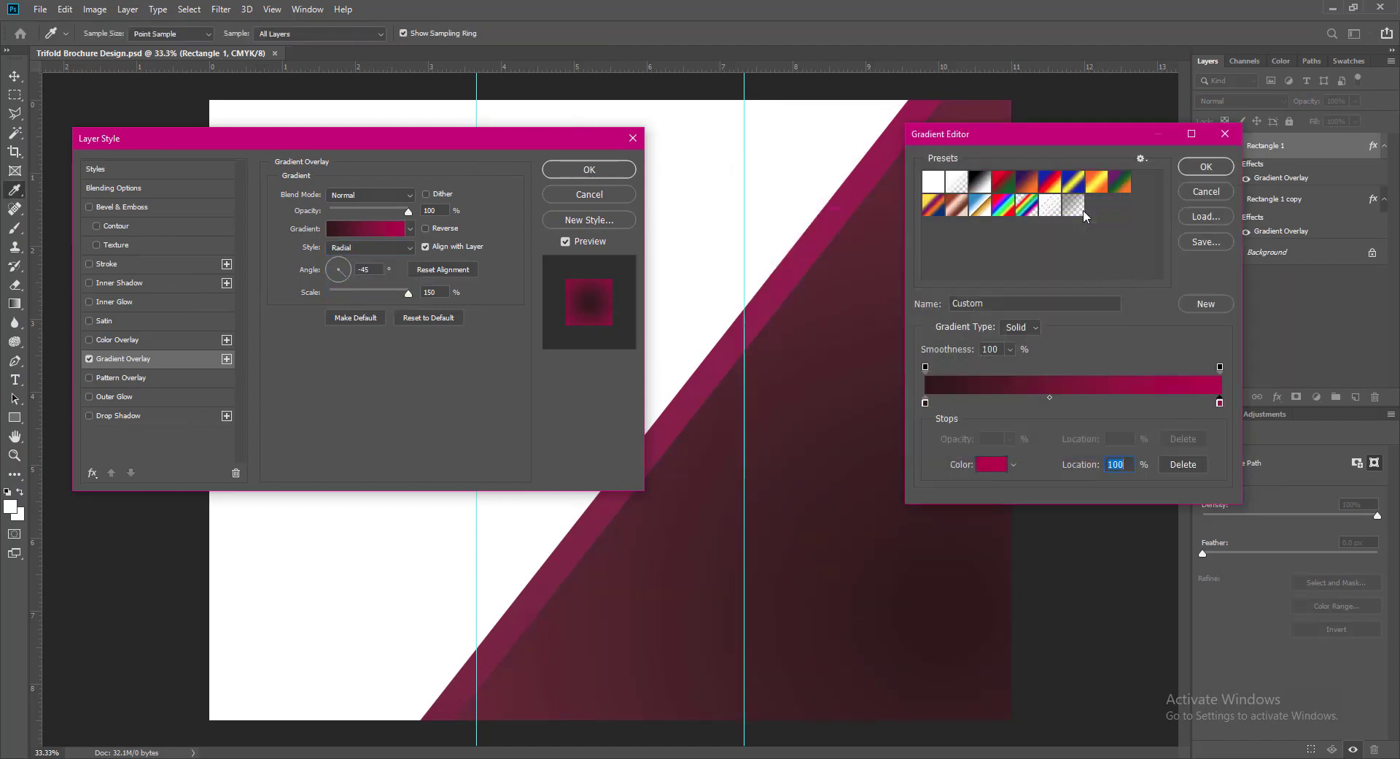
double_click(925, 402)
click(928, 340)
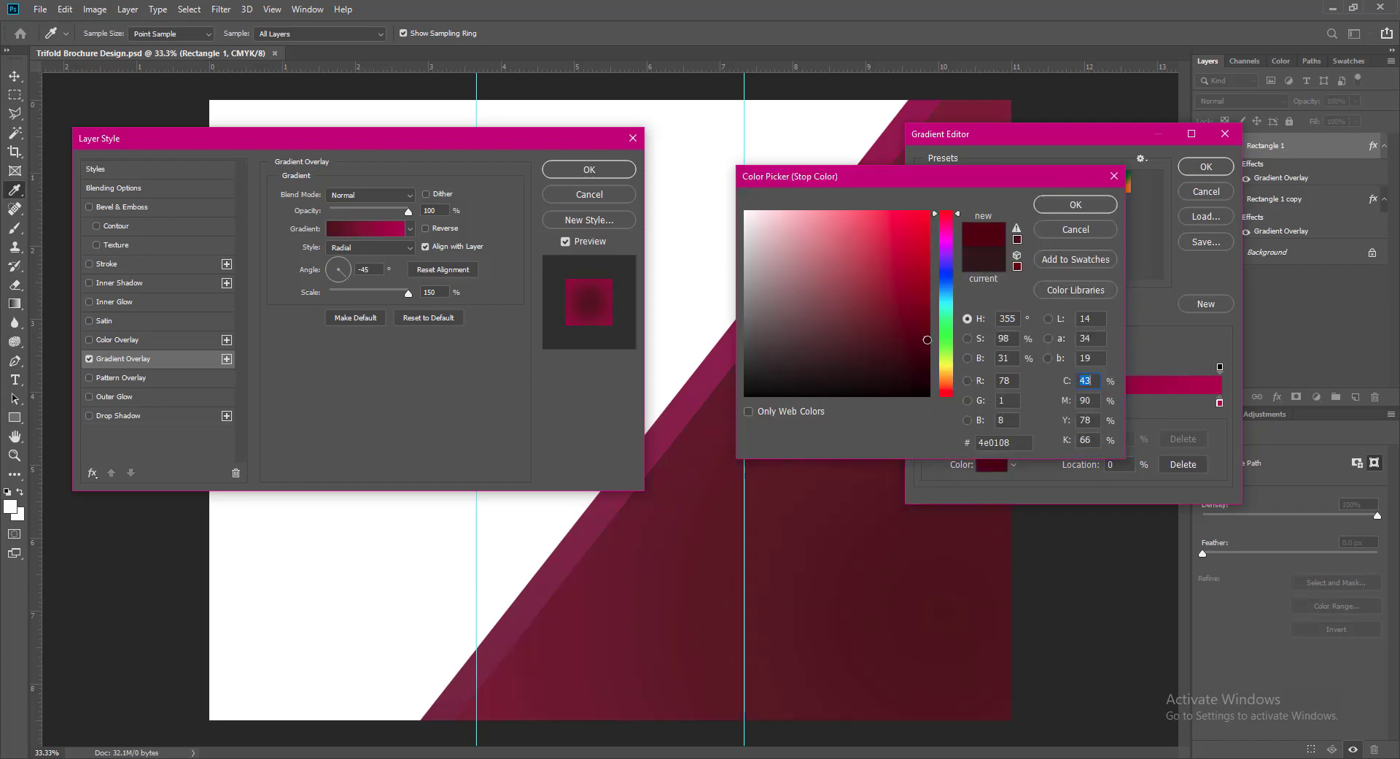
click(1100, 204)
key(Return)
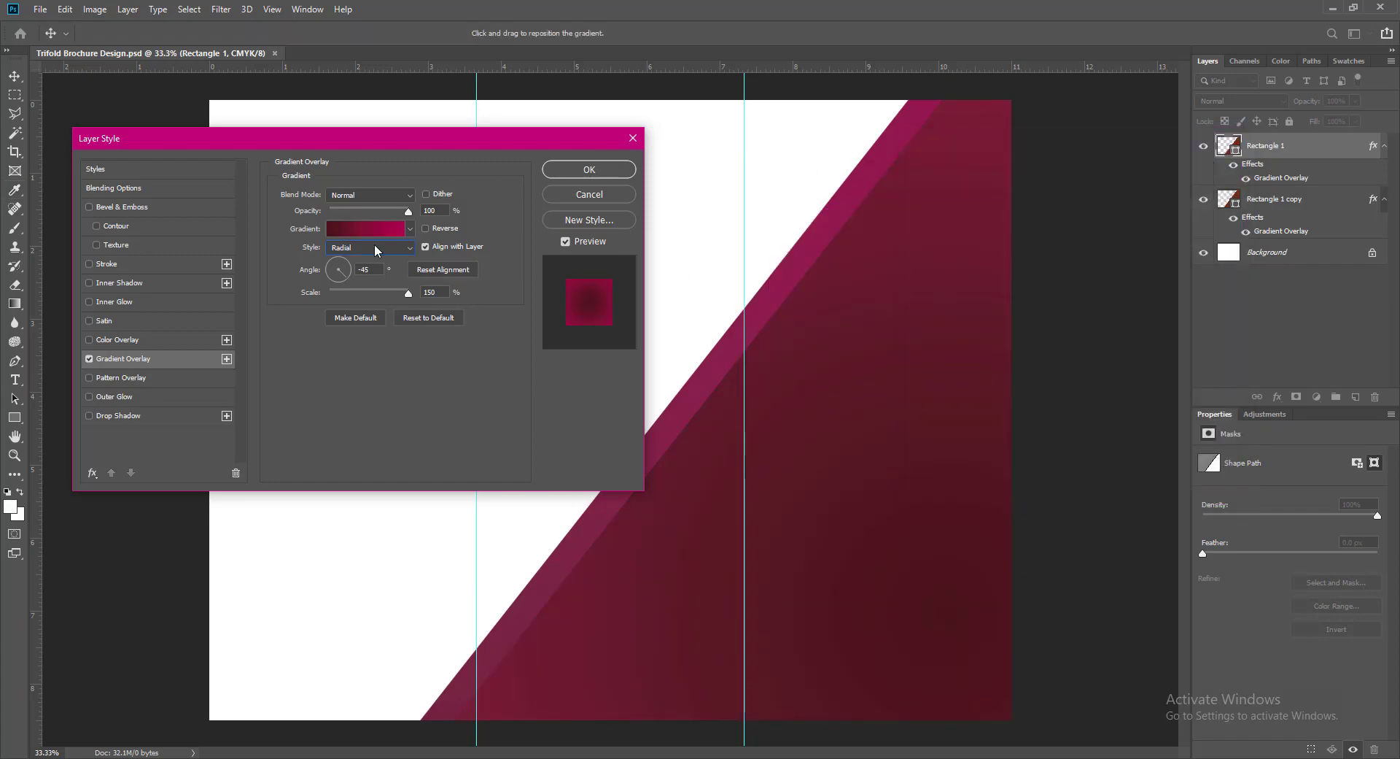
click(574, 174)
- Open the diagonal stripe's Gradient Overlay settings, leaving the gradient unreversed at its 45° angle
click(1232, 212)
double_click(1233, 213)
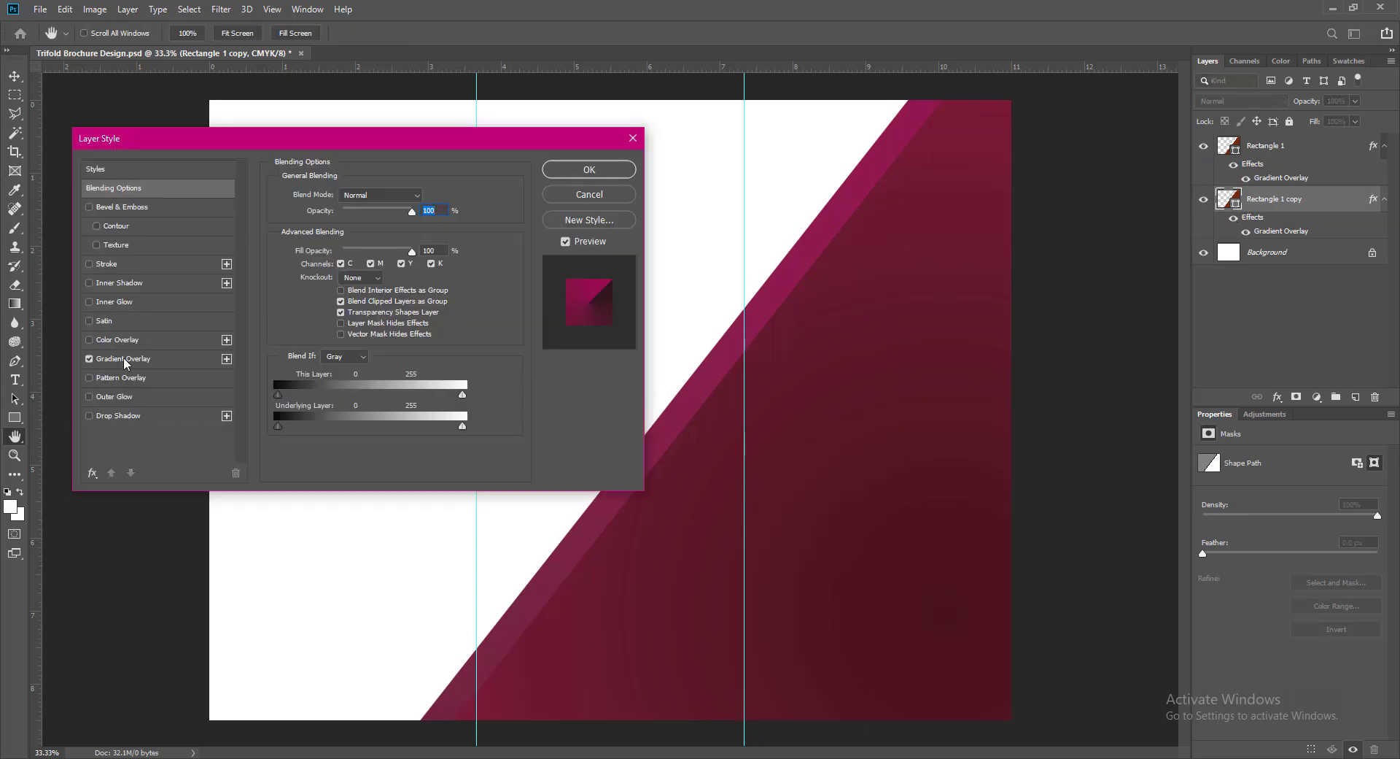
click(124, 358)
click(426, 229)
click(425, 229)
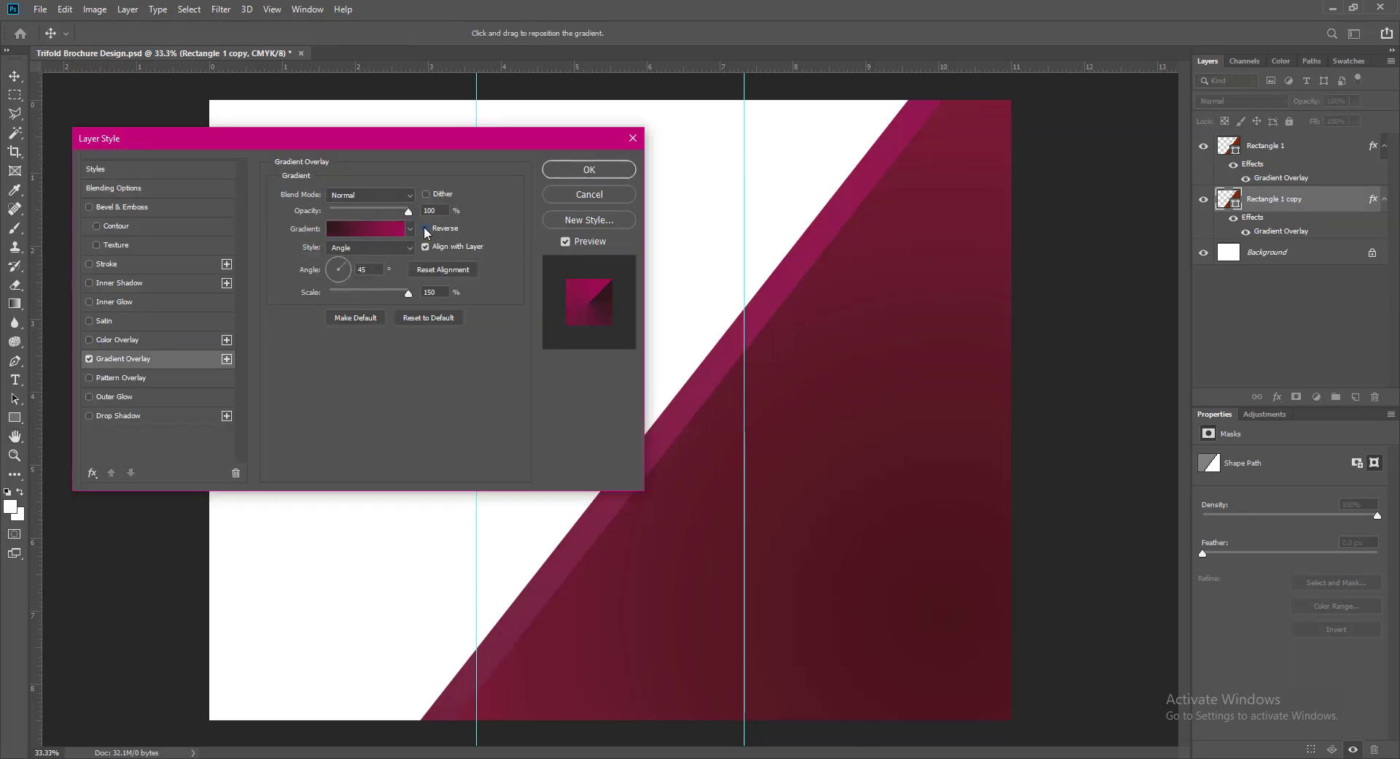
text(-)
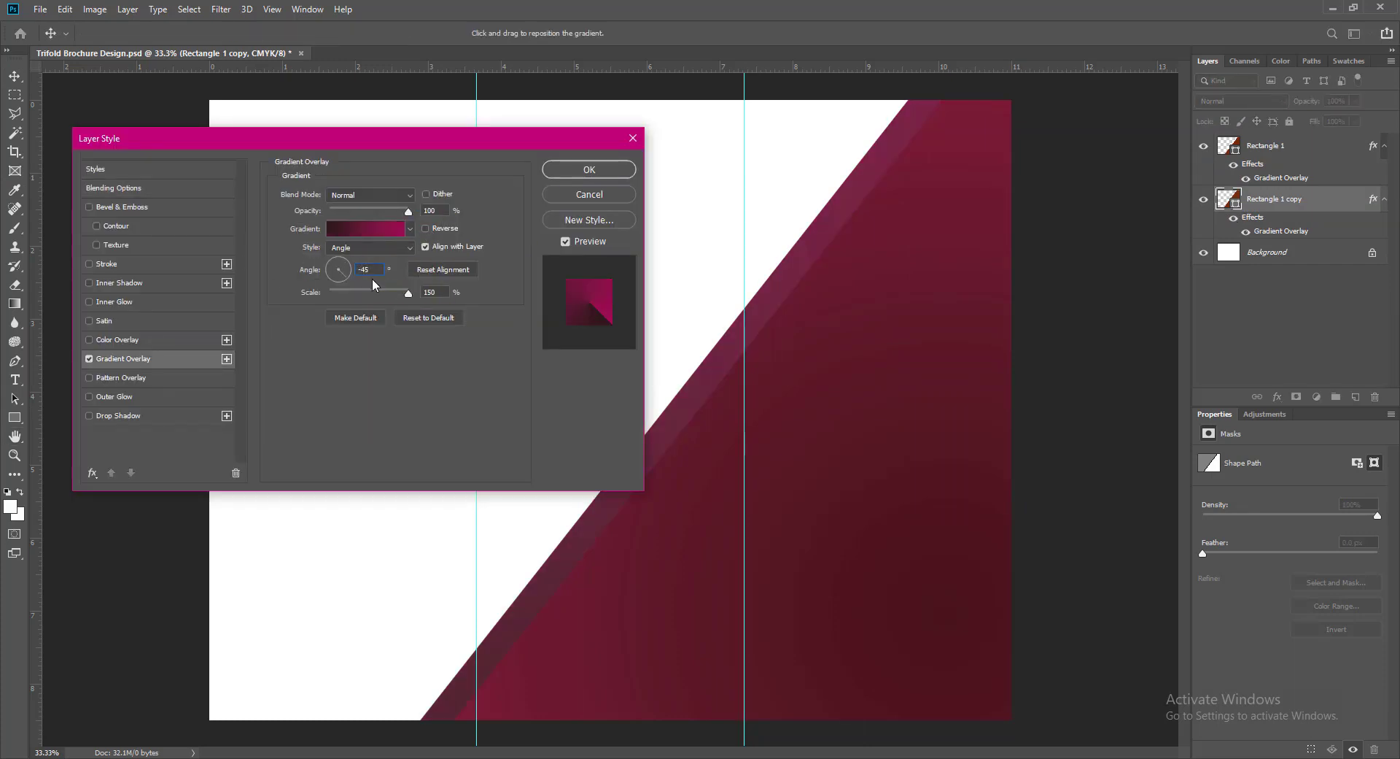
key(BackSpace)
- Edit the stripe gradient: midpoint at 47%, a dark plum right stop, and a middle stop at 53%
click(379, 227)
click(925, 402)
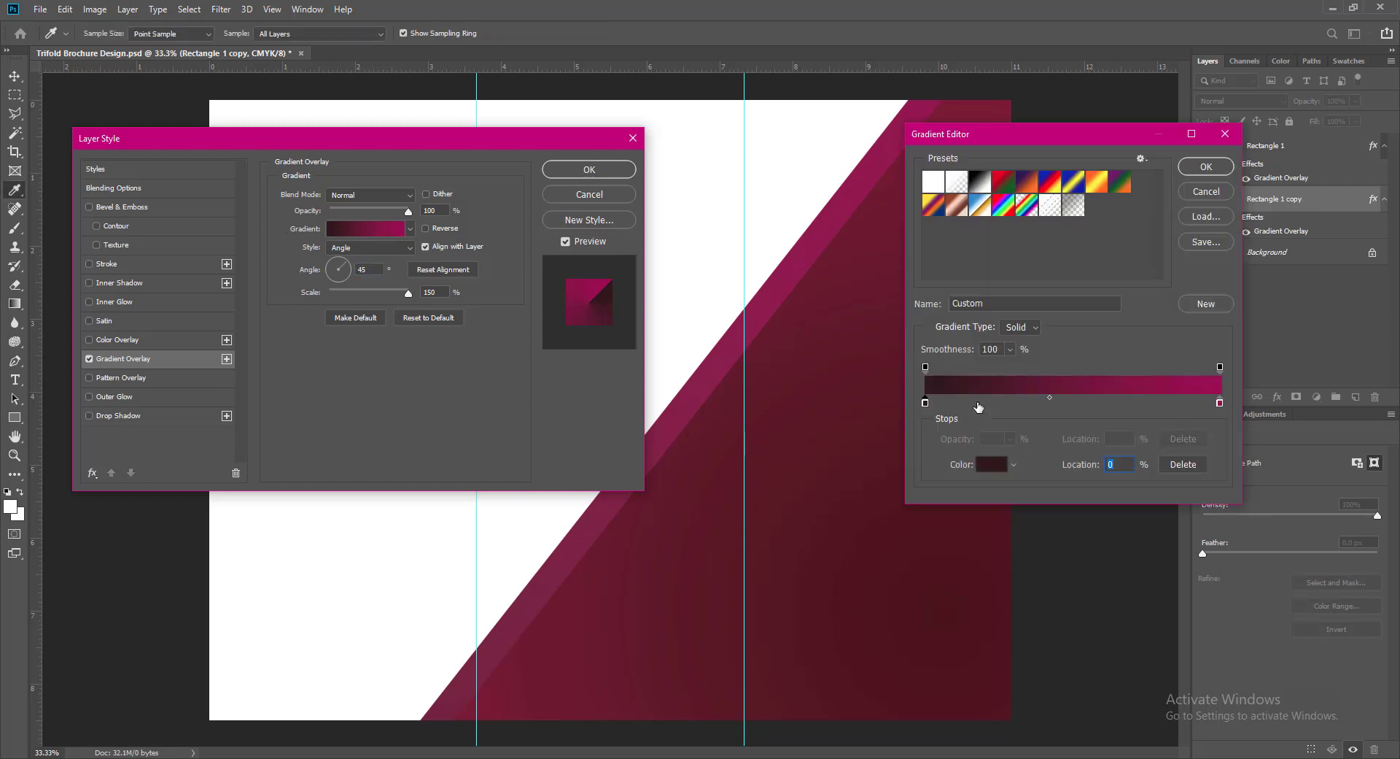
drag(1050, 397, 1065, 397)
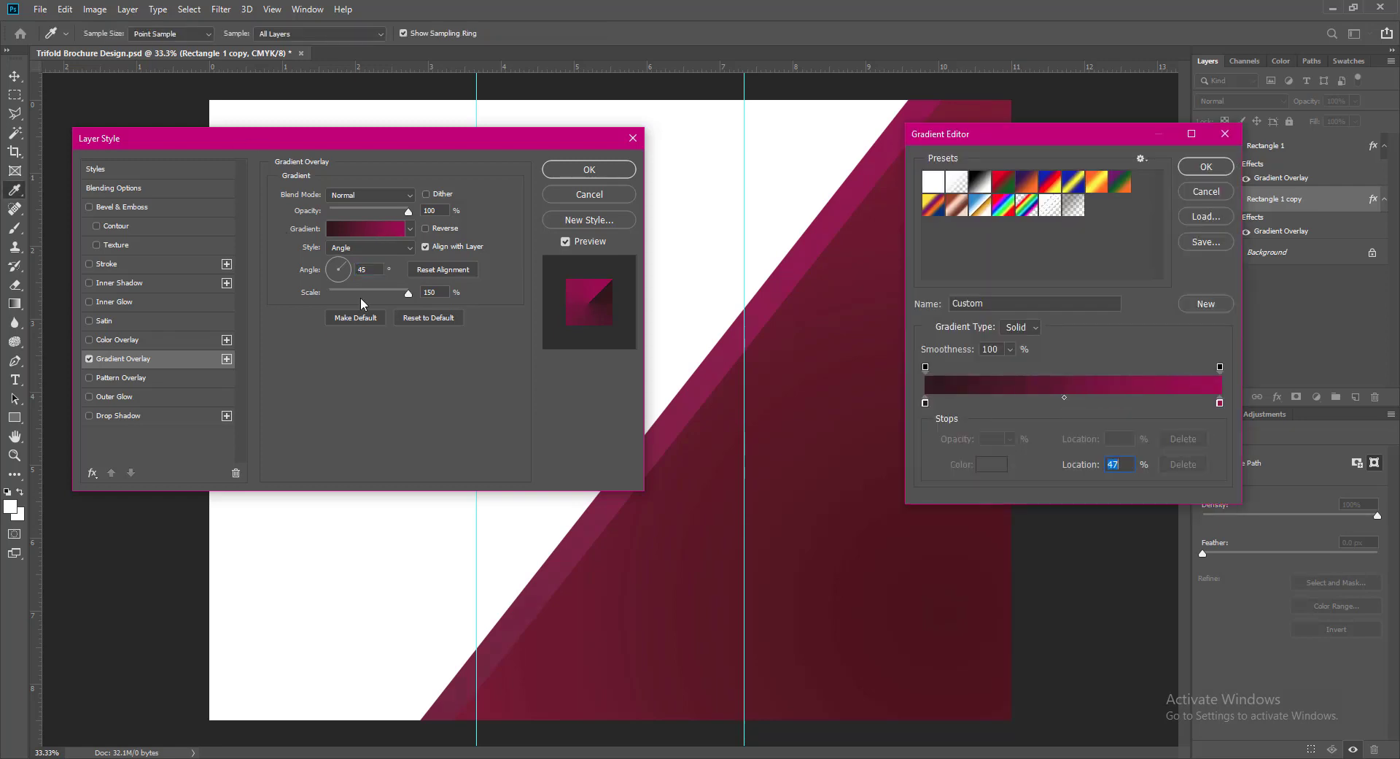
click(1089, 402)
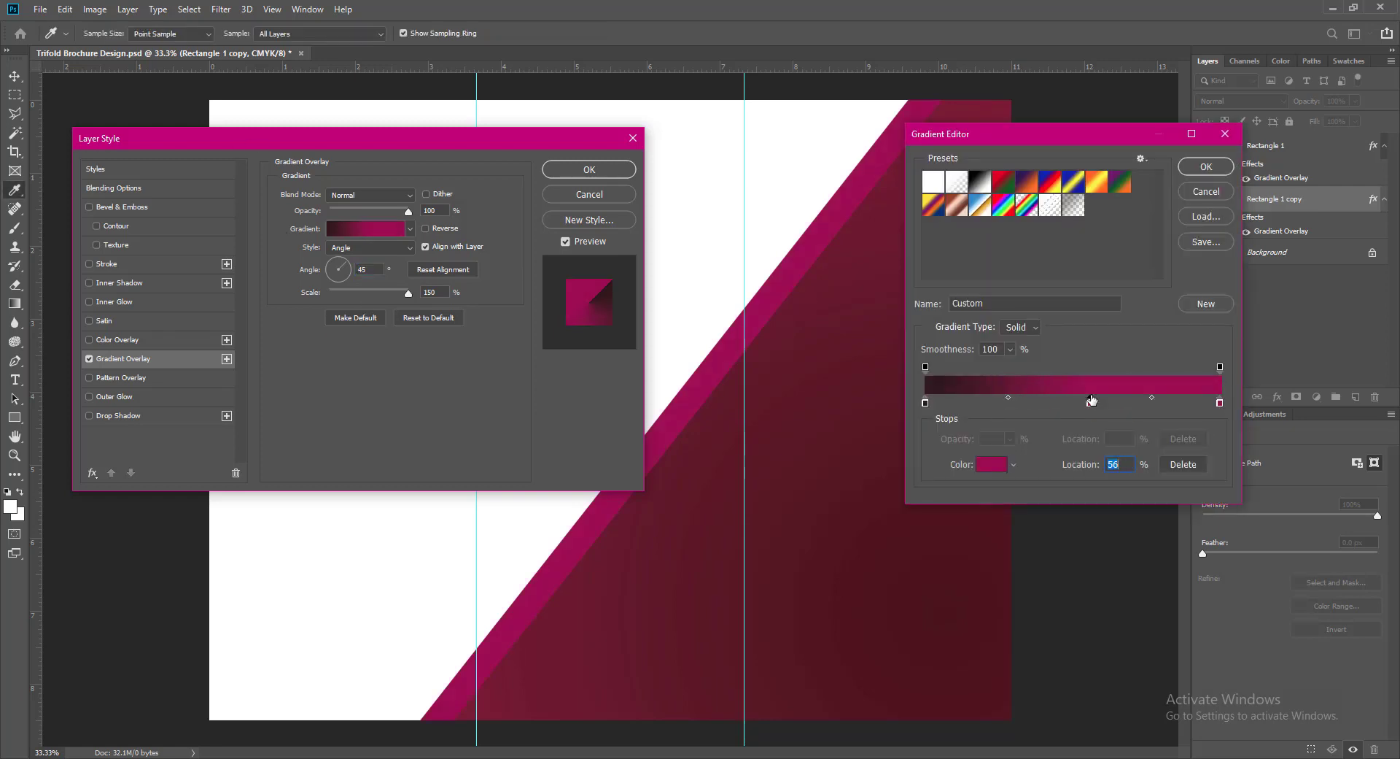
double_click(1220, 402)
drag(839, 228, 838, 430)
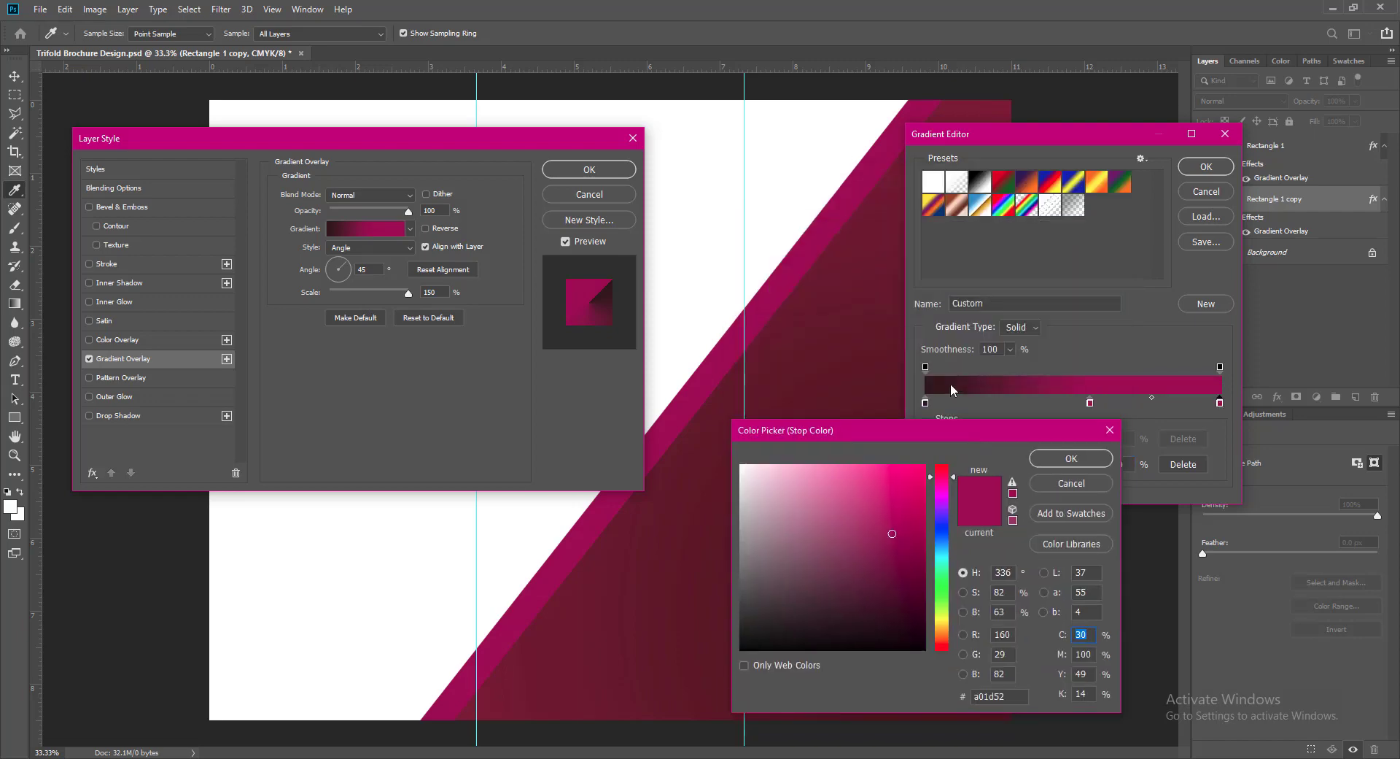
click(921, 604)
click(1066, 460)
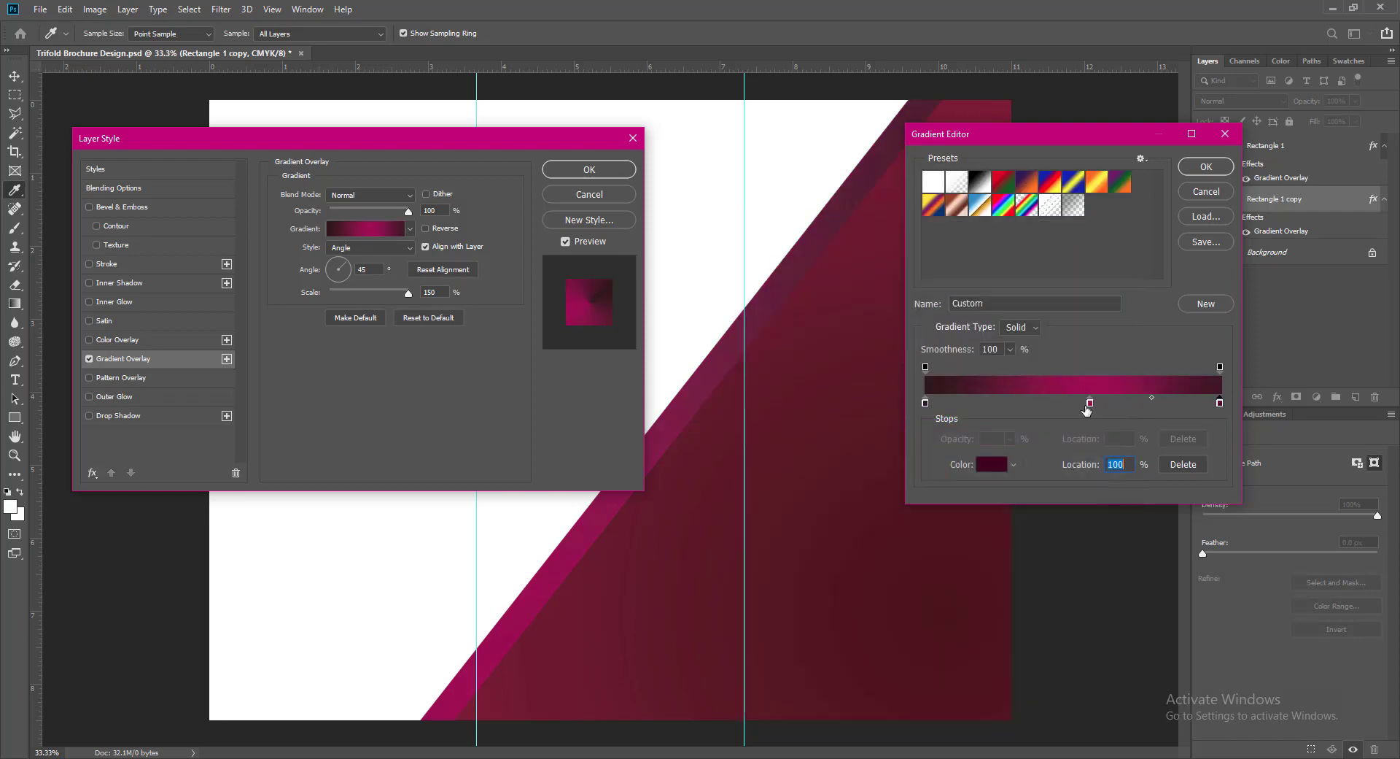
drag(1090, 402, 1084, 403)
click(1206, 166)
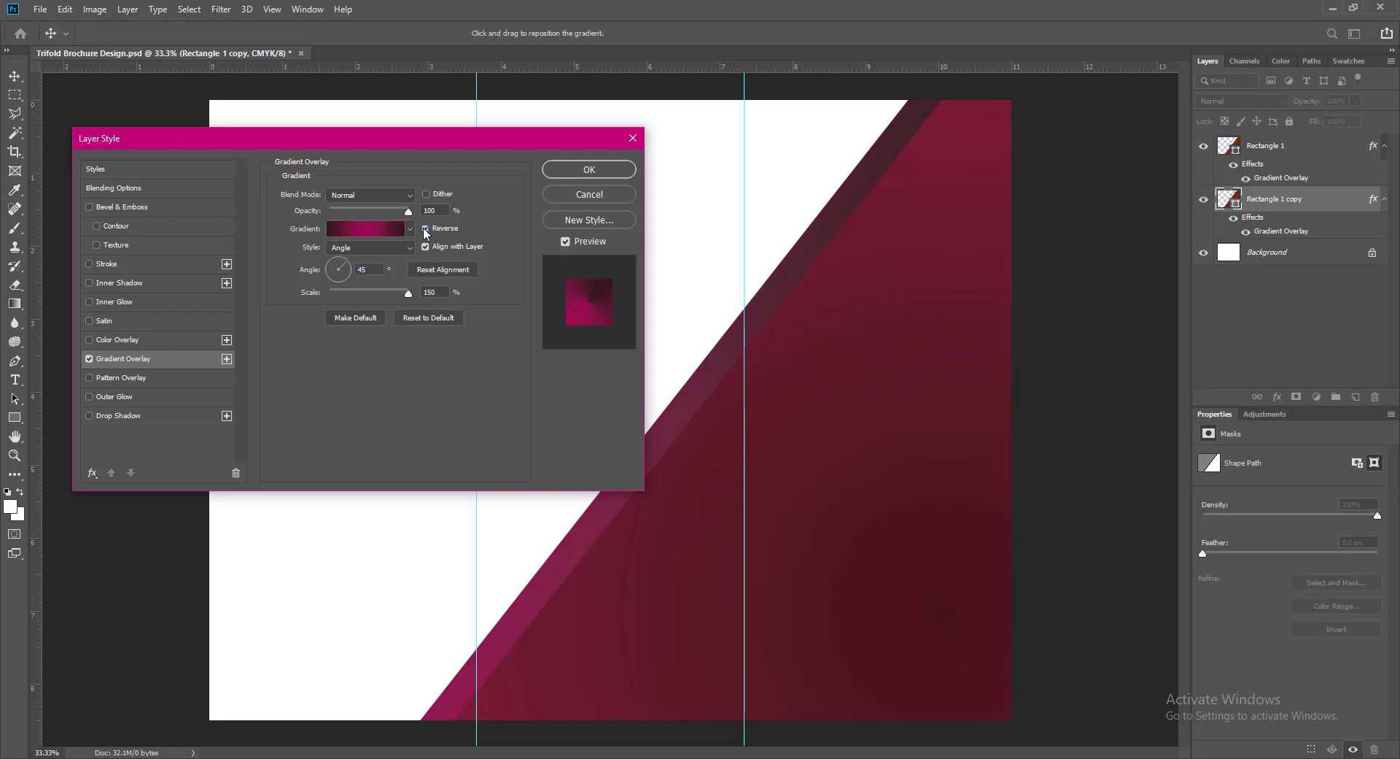
- Set the gradient angle to -45 and try the Radial, Reflected and Diamond styles
click(369, 270)
text(-45)
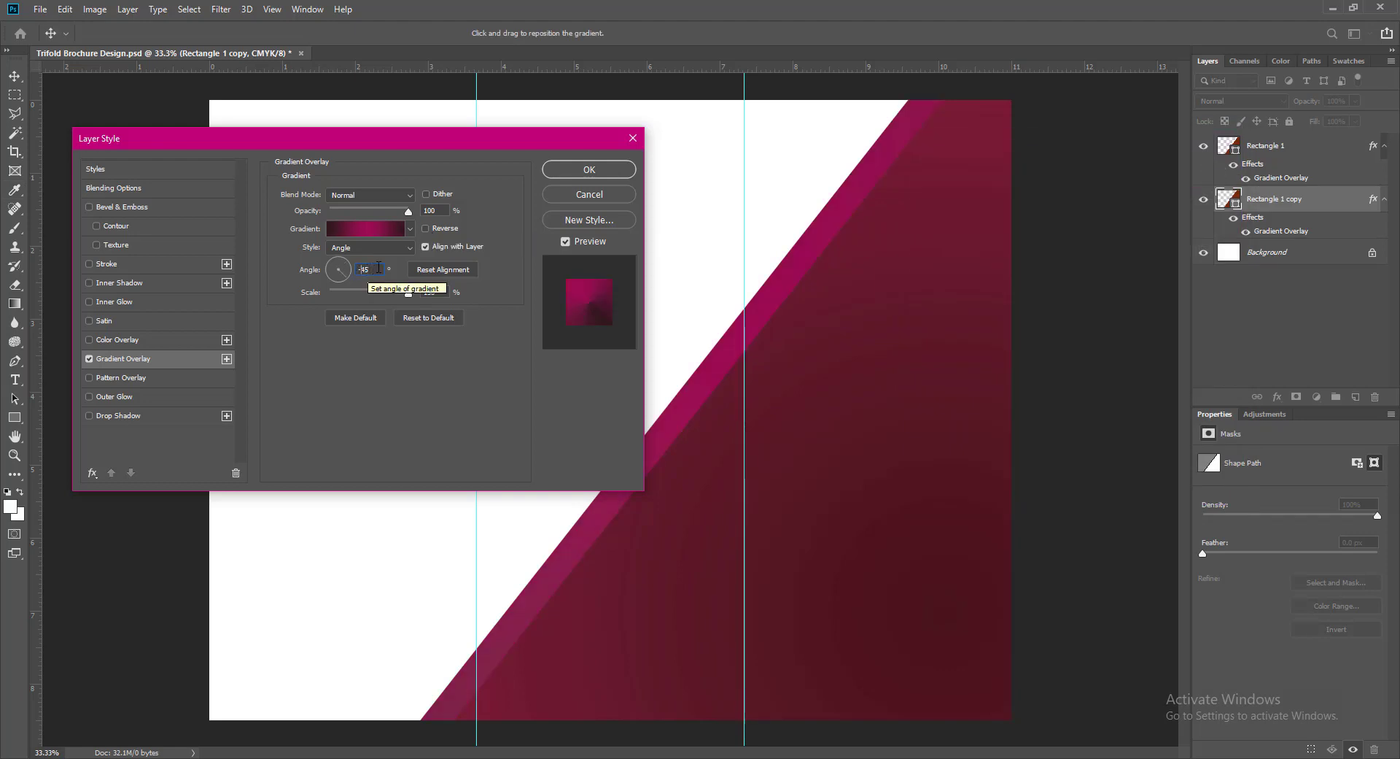
click(383, 249)
click(372, 272)
click(397, 250)
click(375, 261)
click(379, 249)
click(367, 297)
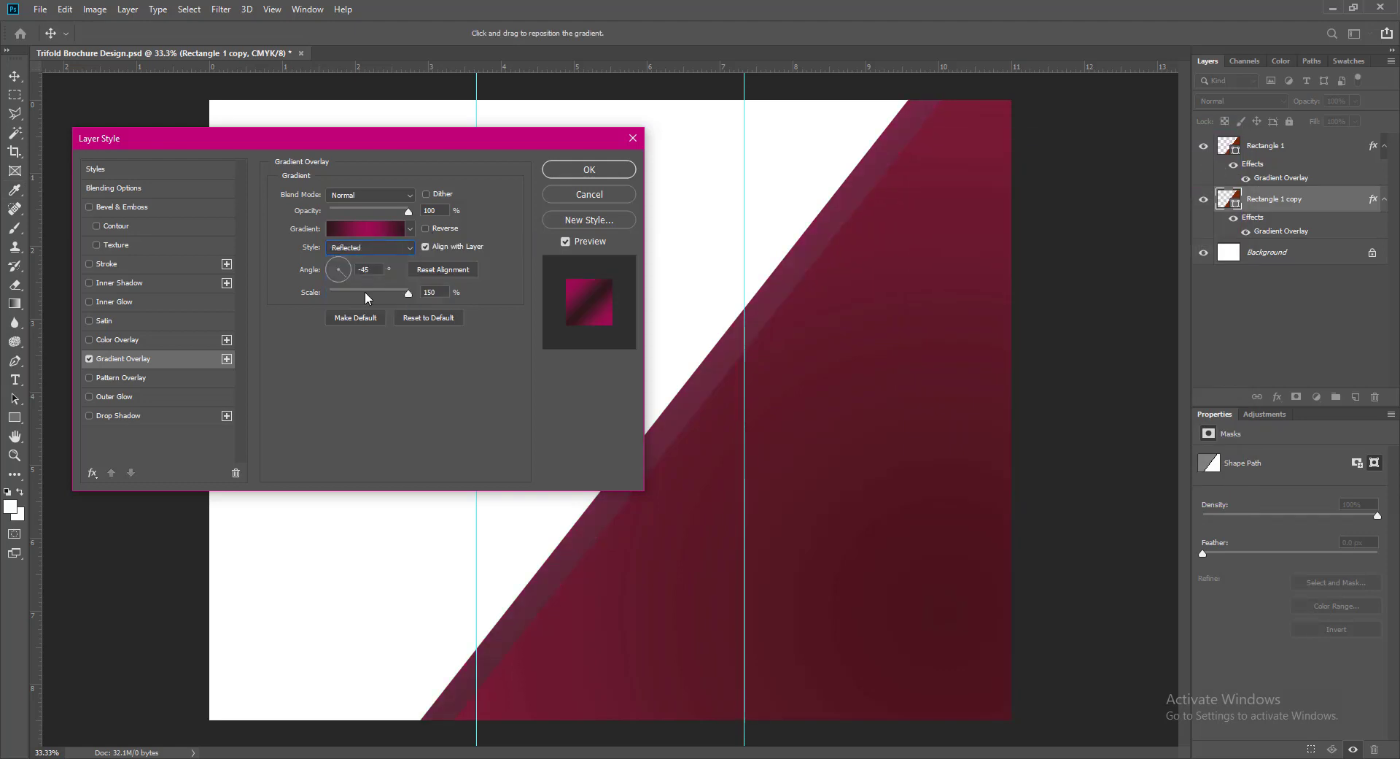
click(369, 251)
click(357, 309)
- Set the angle to 90, settle on the Radial style, and apply the Gradient Overlay
drag(383, 269, 343, 270)
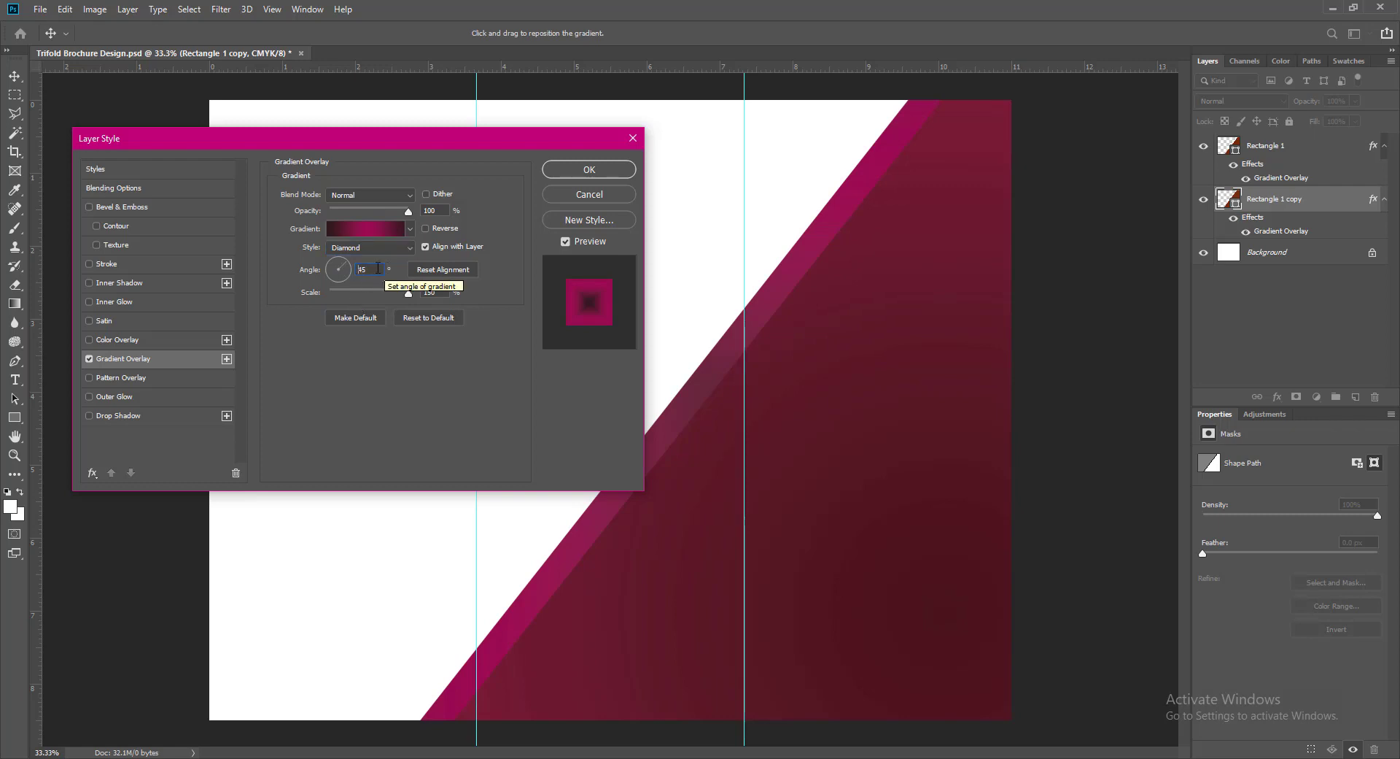
text(90)
click(375, 250)
click(356, 262)
click(365, 248)
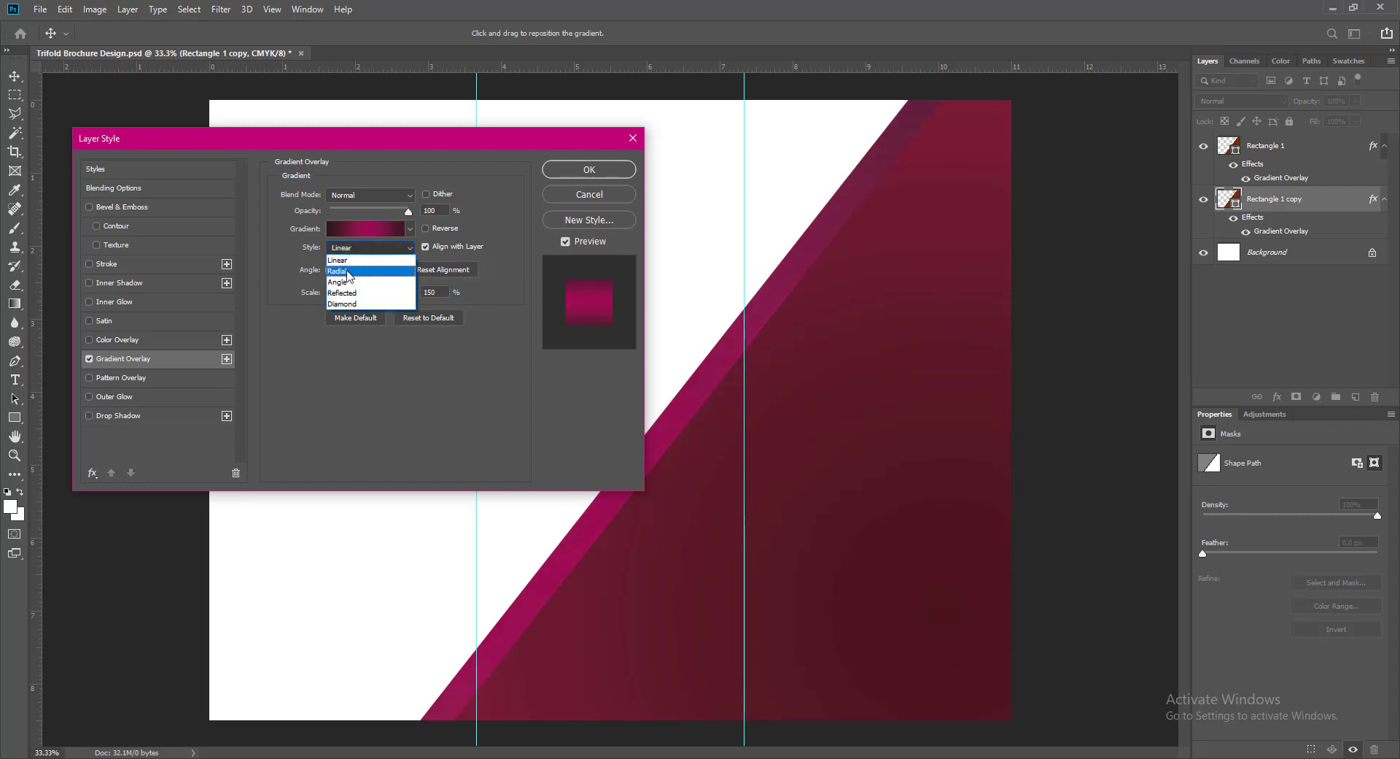
click(365, 272)
click(609, 171)
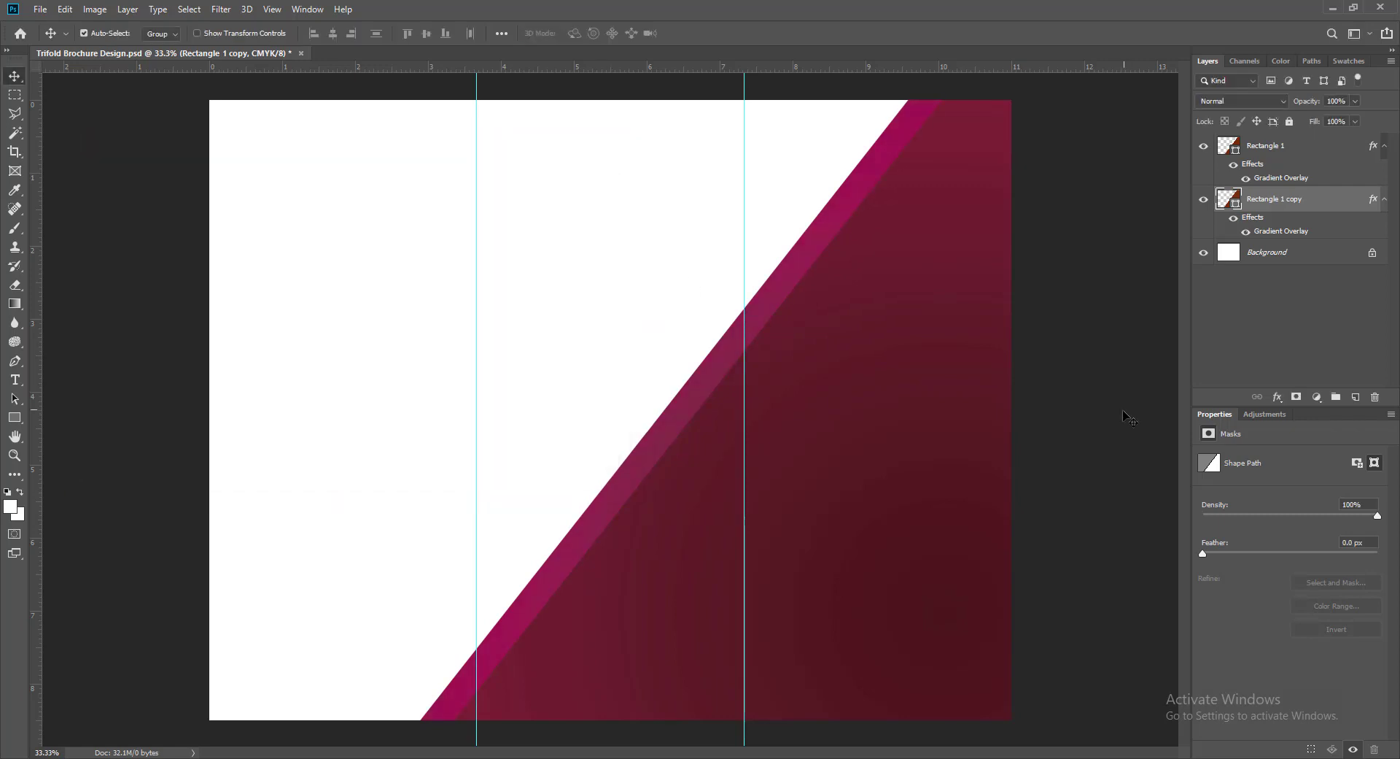
- Group Rectangle 1 and Rectangle 1 copy, then place a duplicate of the group toward the upper left
click(704, 598)
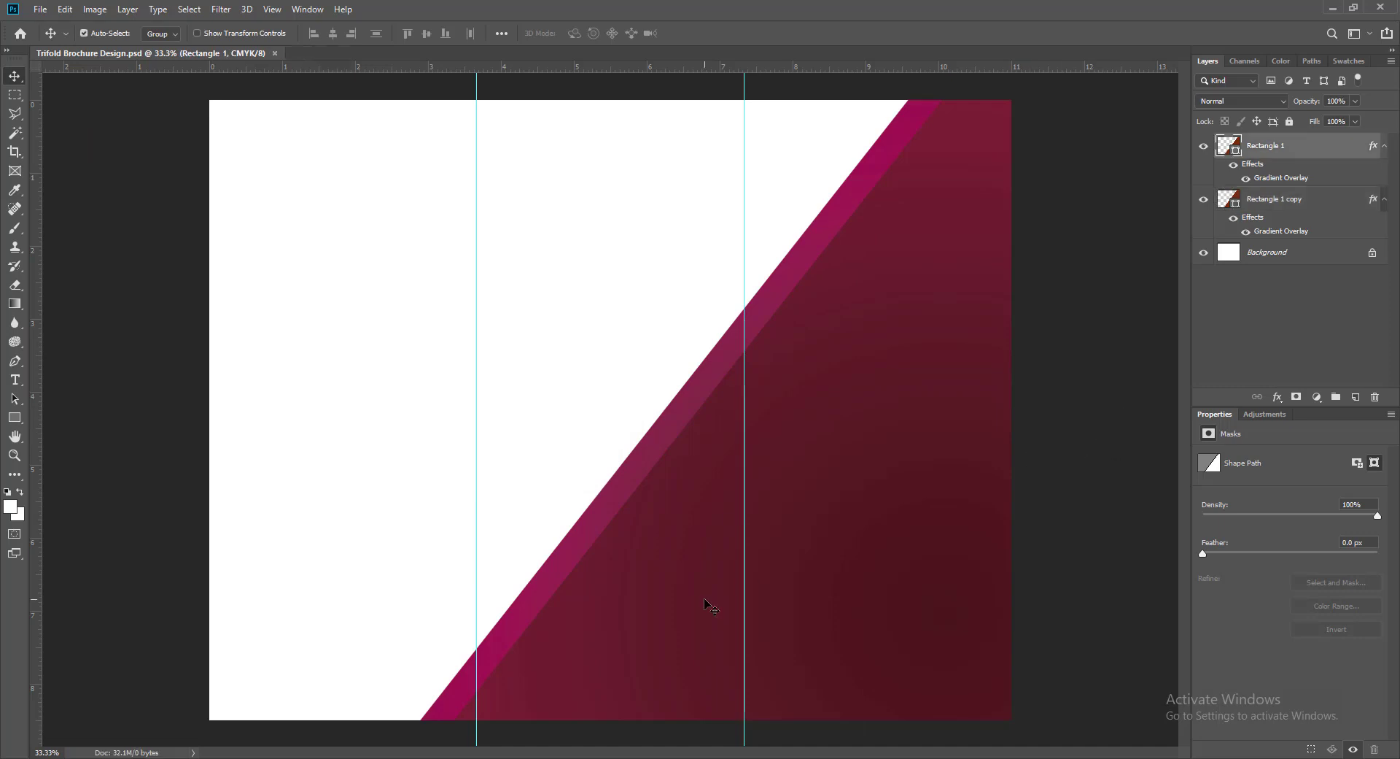
shift+click(592, 522)
key(ctrl+g)
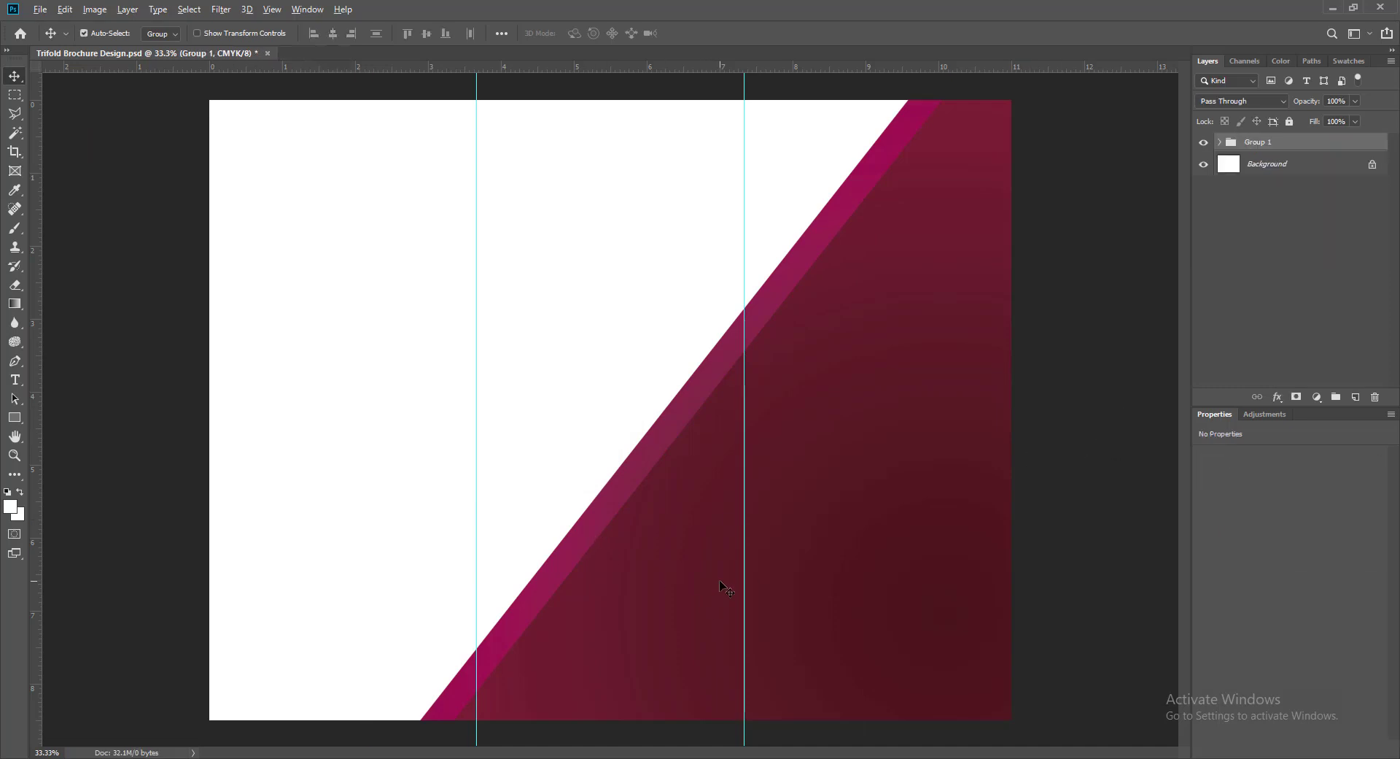
drag(719, 579, 843, 581)
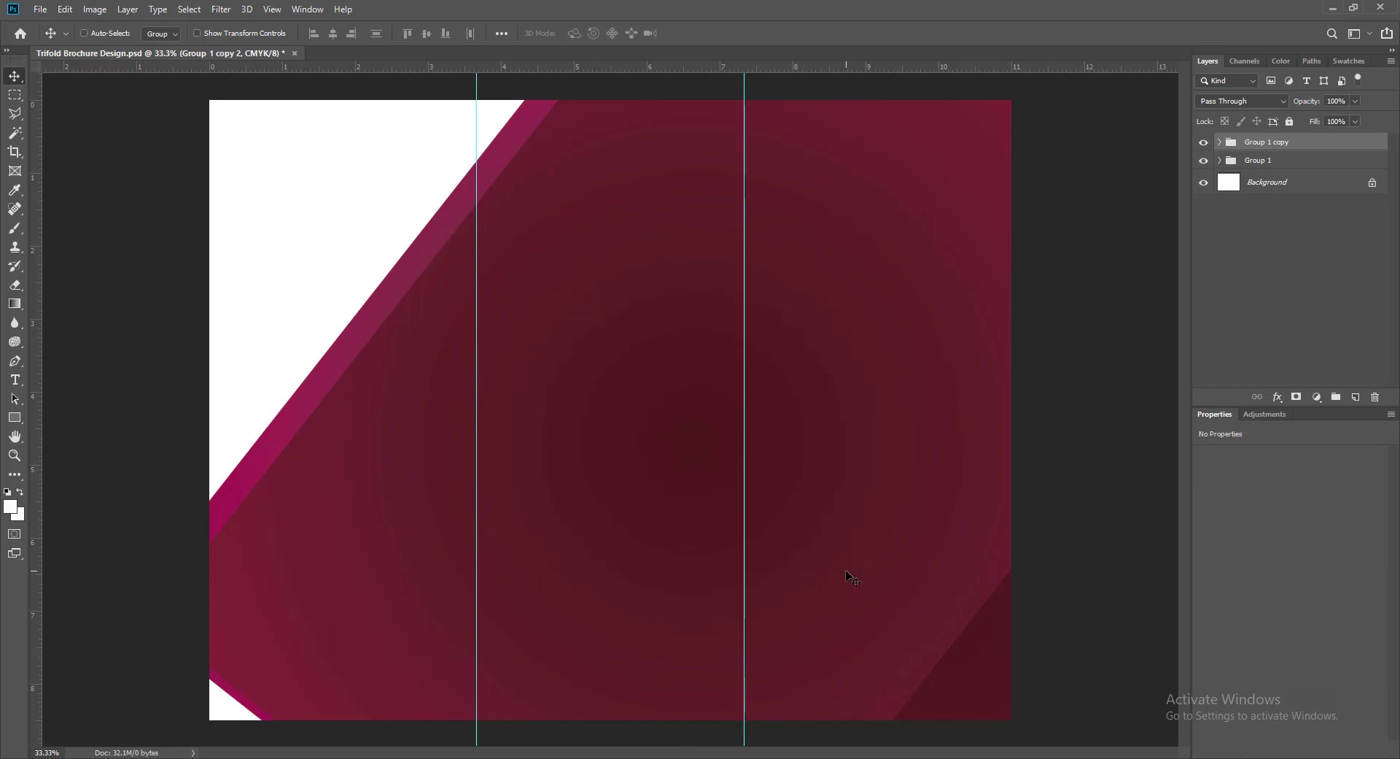
key(ctrl+z)
drag(694, 533, 377, 321)
drag(571, 411, 521, 393)
- Flip the group copy vertically and scale it to about half size over the upper-left area
key(ctrl+t)
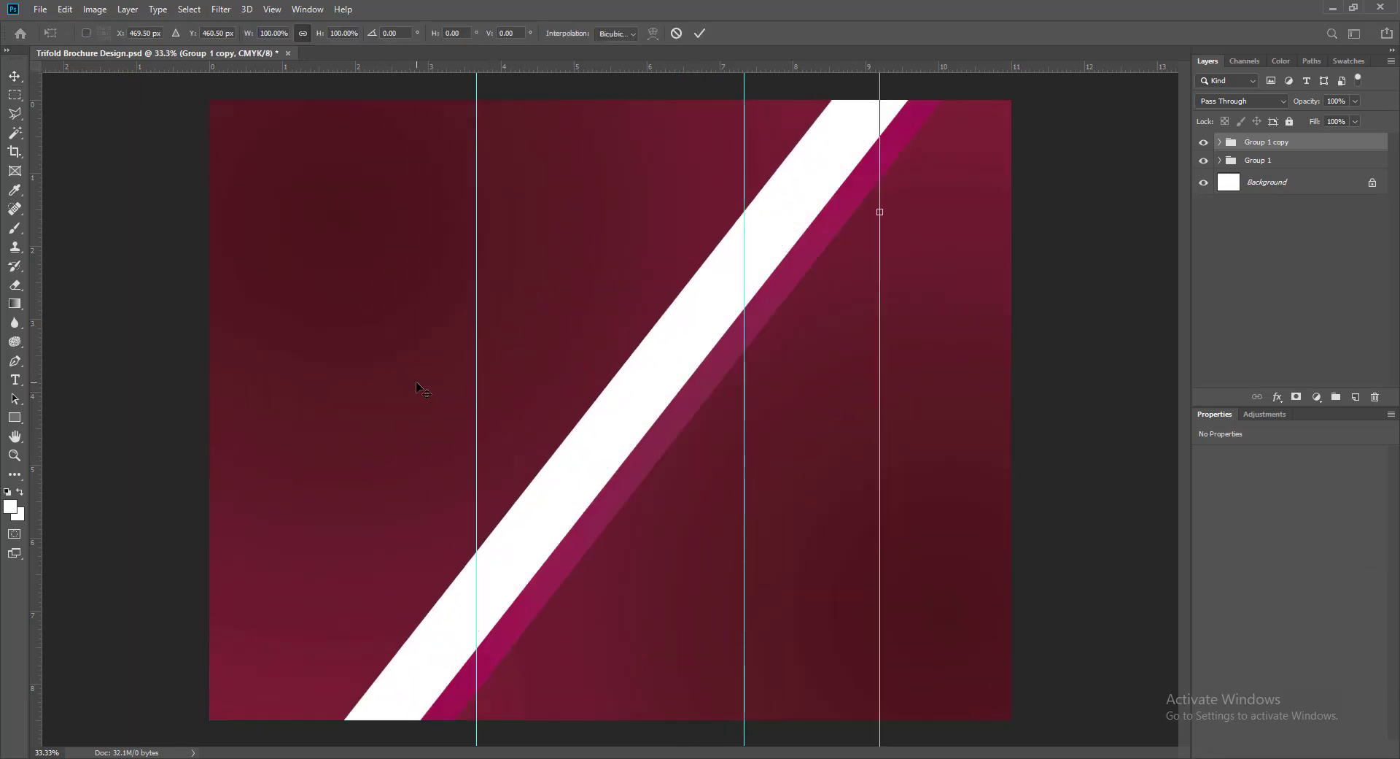
right_click(418, 352)
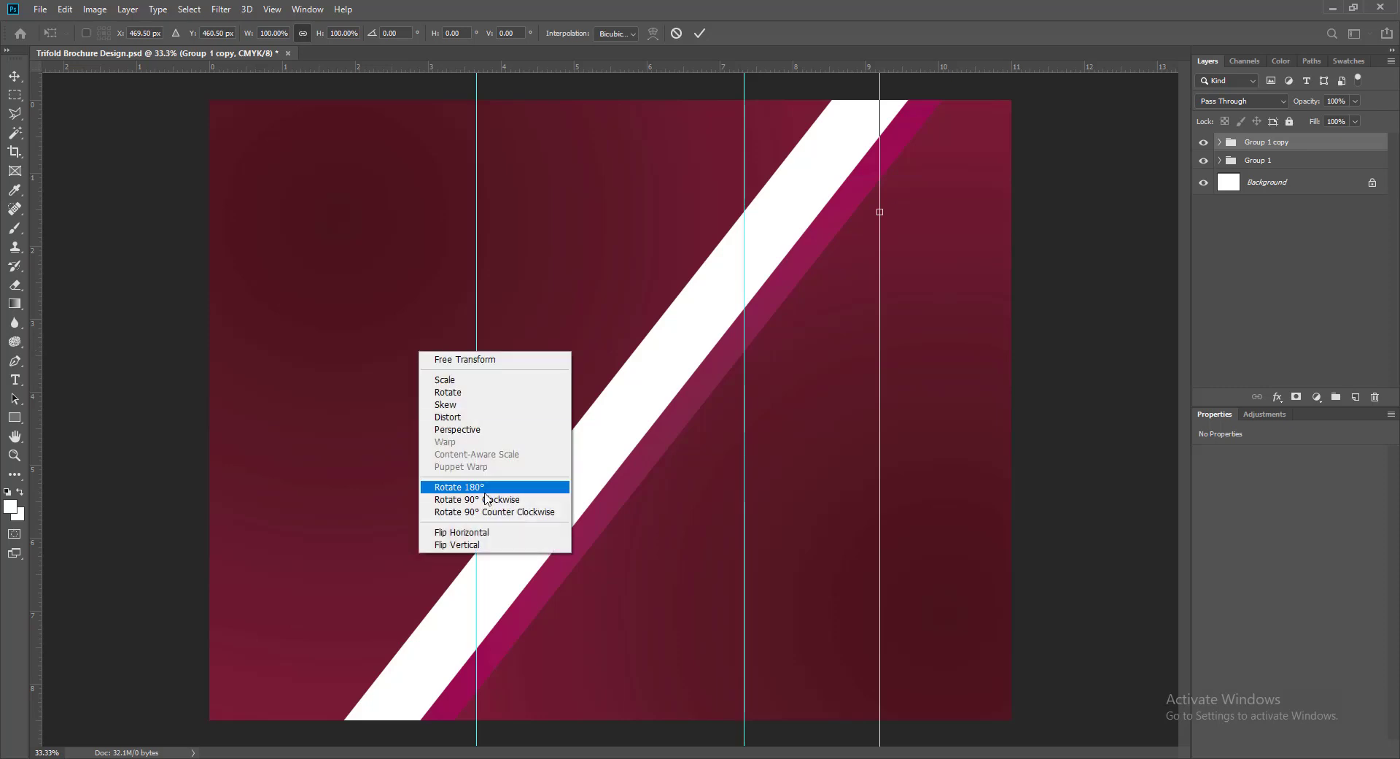
click(477, 545)
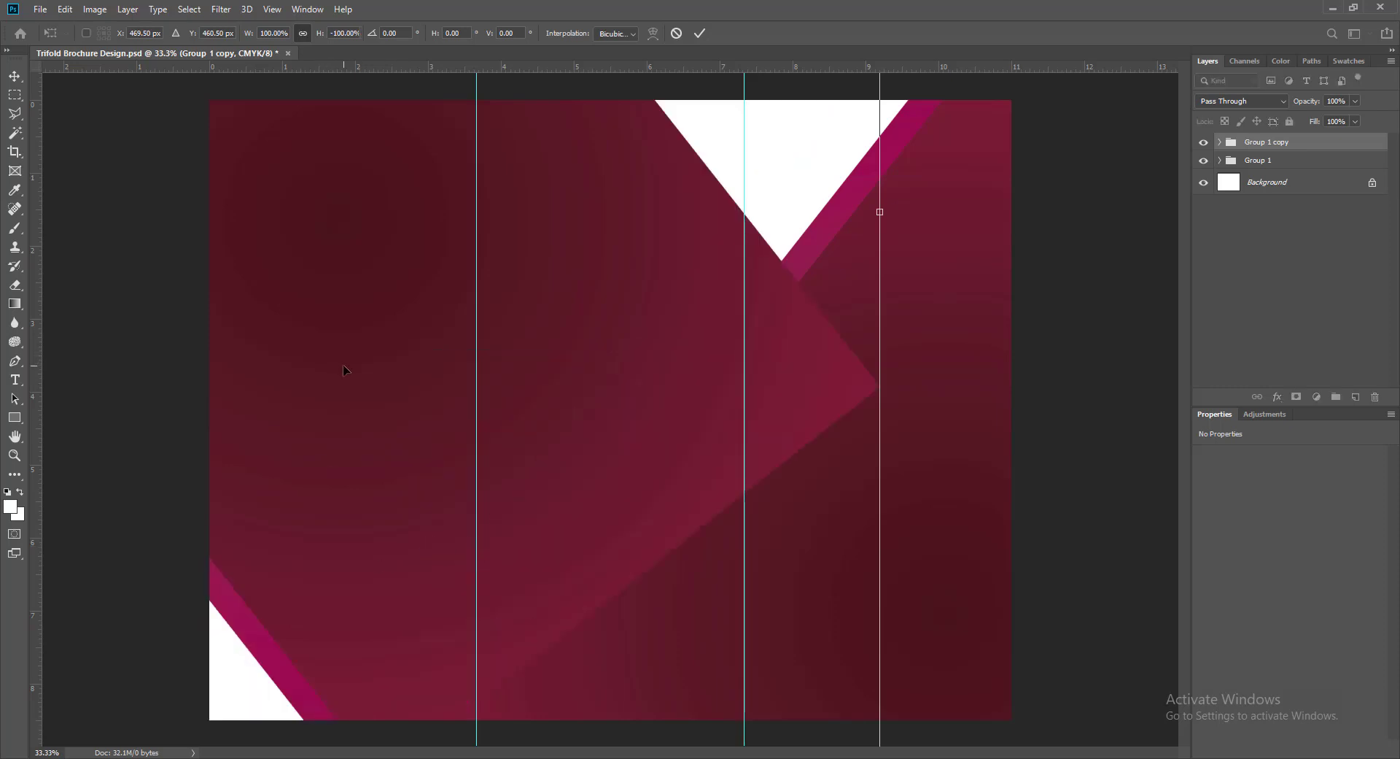
drag(338, 375, 406, 480)
drag(208, 111, 522, 428)
drag(842, 581, 595, 382)
drag(417, 315, 440, 416)
drag(295, 242, 347, 353)
drag(165, 111, 401, 356)
drag(660, 629, 359, 237)
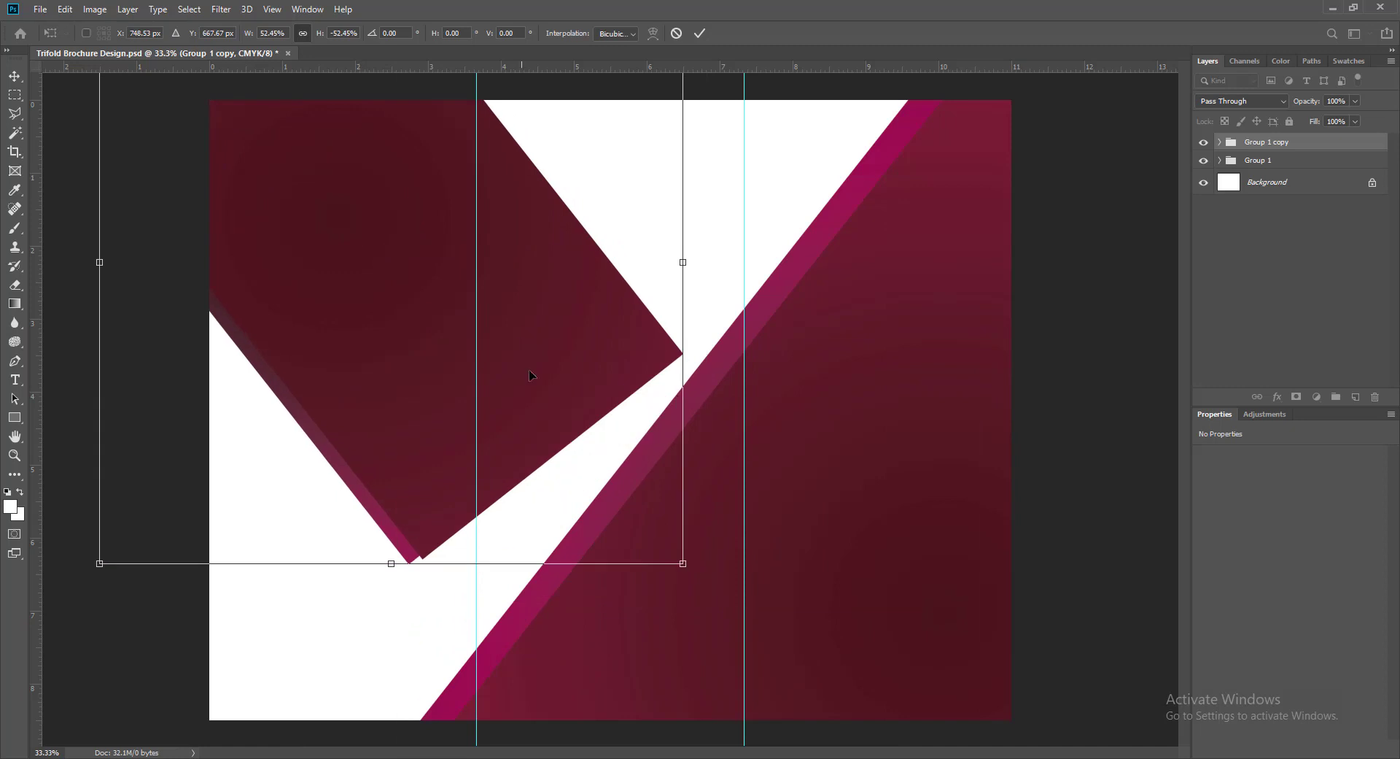
drag(683, 564, 855, 634)
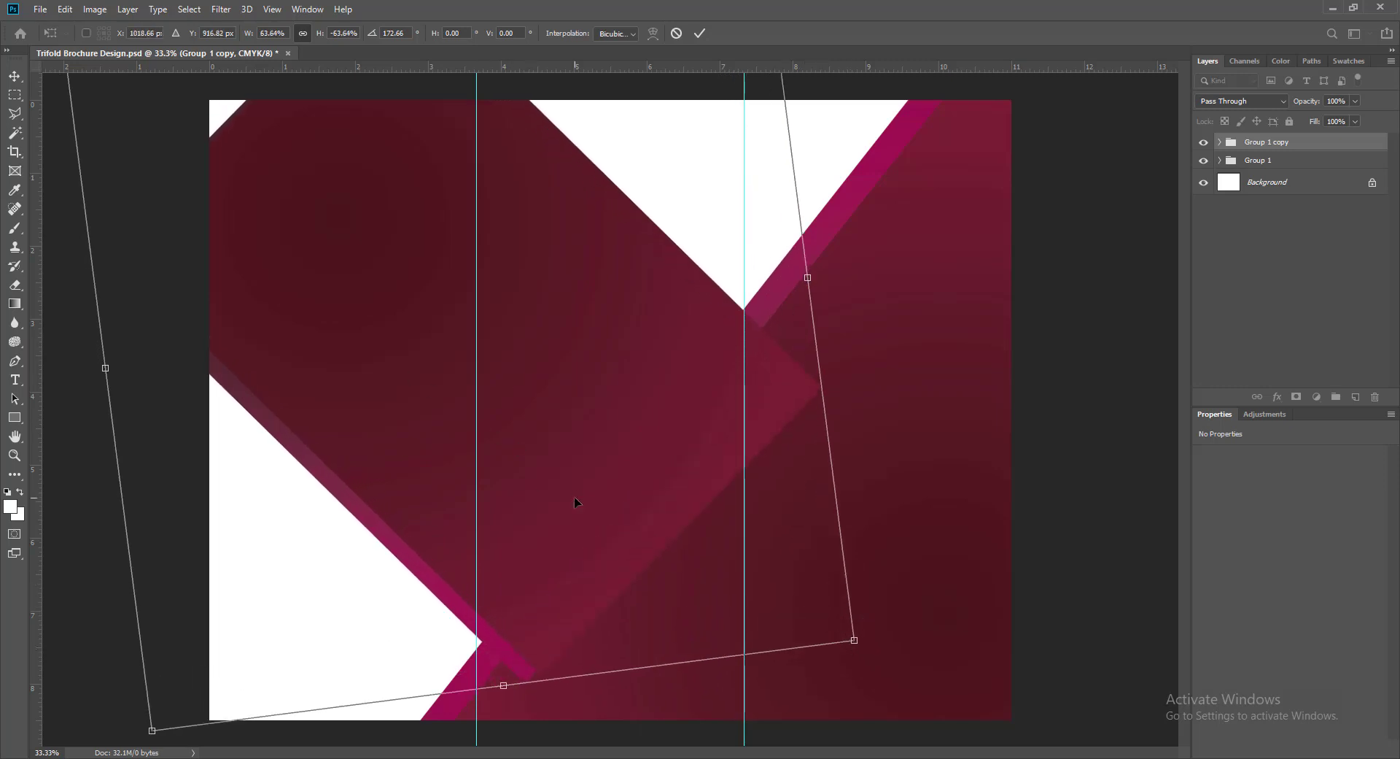
key(Return)
- Nudge the group copy up and left and rotate it slightly into position
drag(583, 505, 541, 467)
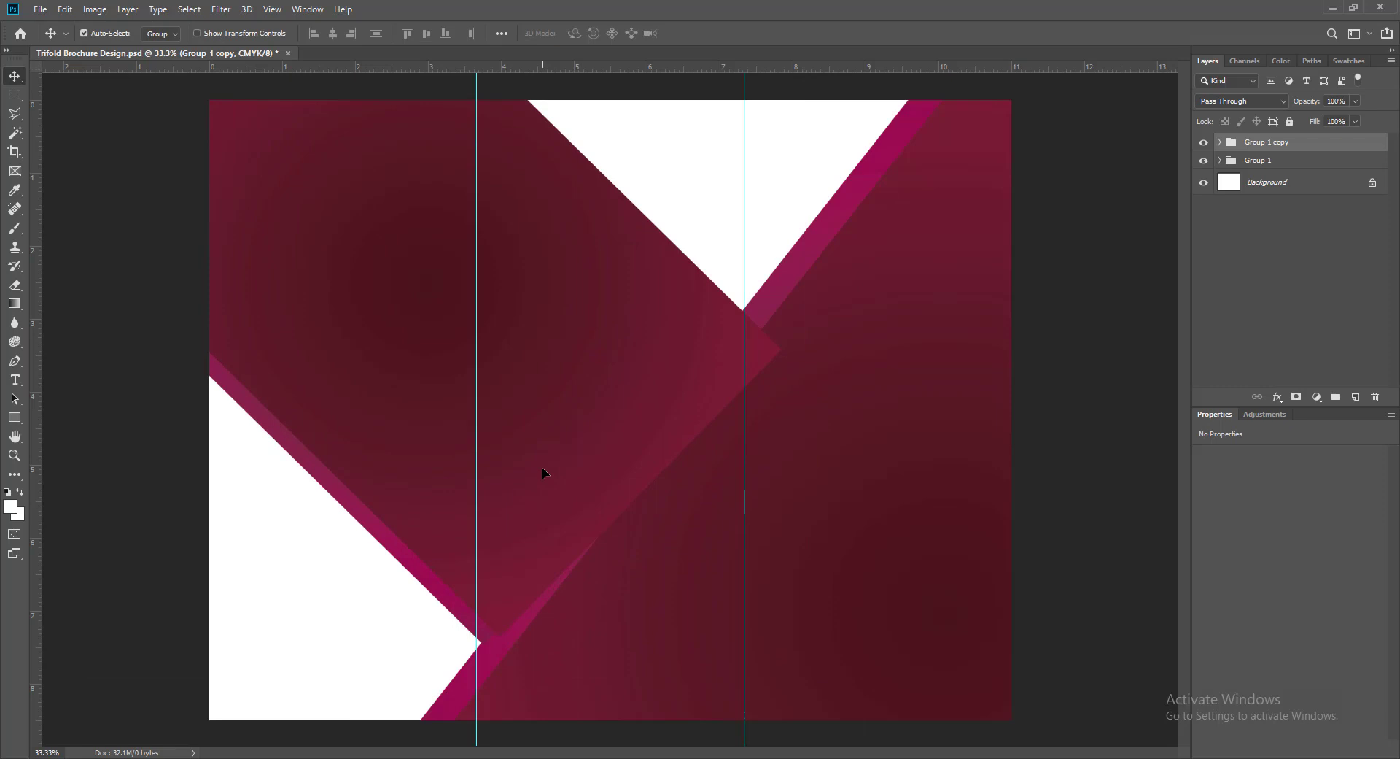
key(ctrl+t)
drag(788, 648, 834, 622)
key(Return)
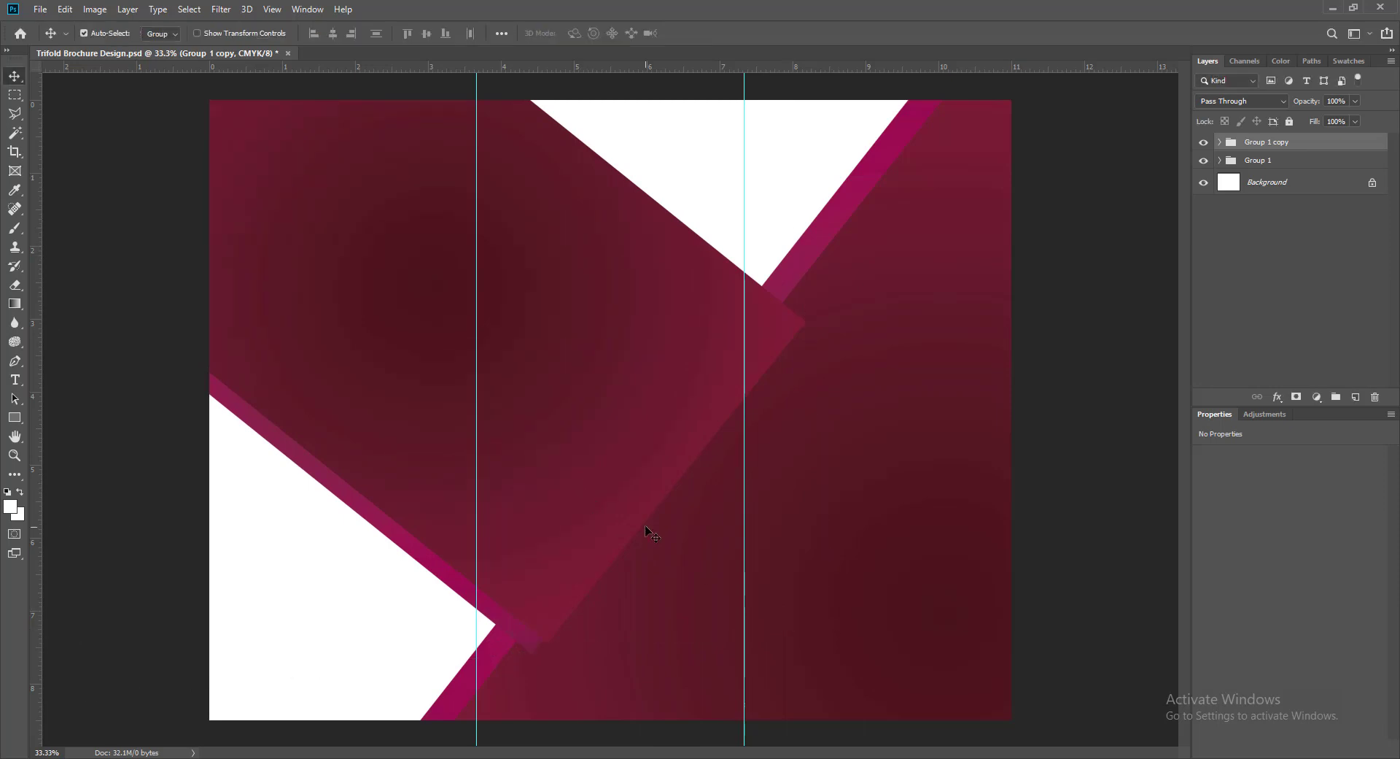
key(ctrl+t)
right_click(571, 502)
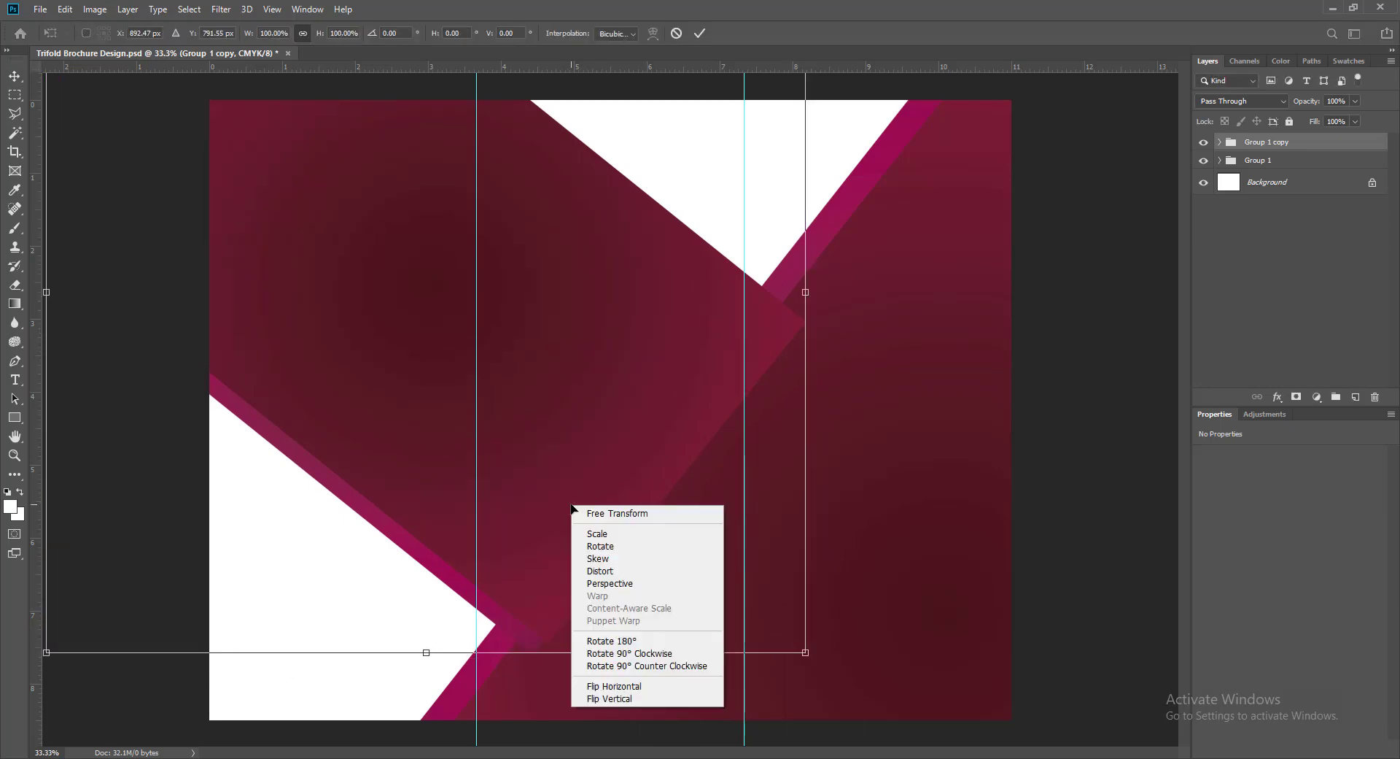
click(764, 37)
key(Return)
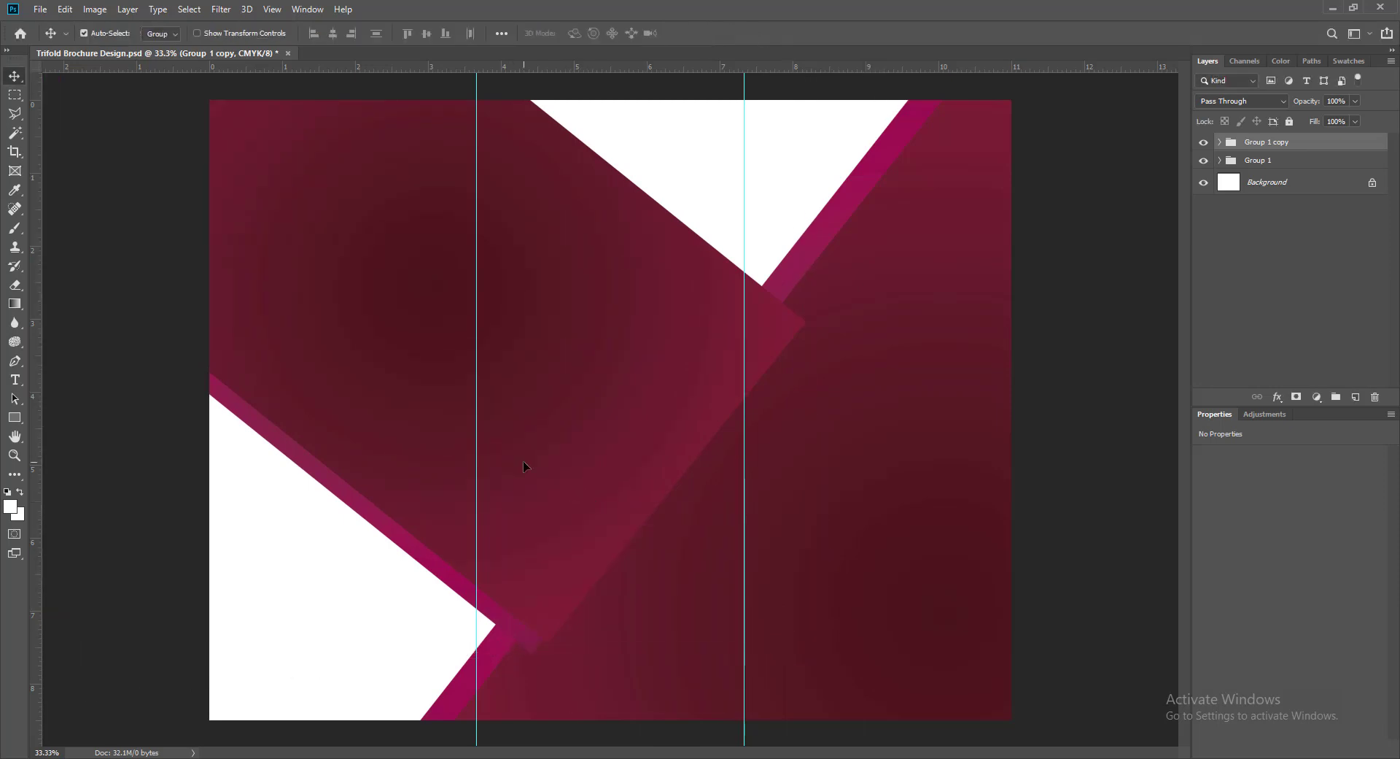
right_click(524, 462)
click(779, 18)
- Ungroup Group 1 copy and enlarge Rectangle 1 copy slightly toward the lower left
right_click(1260, 141)
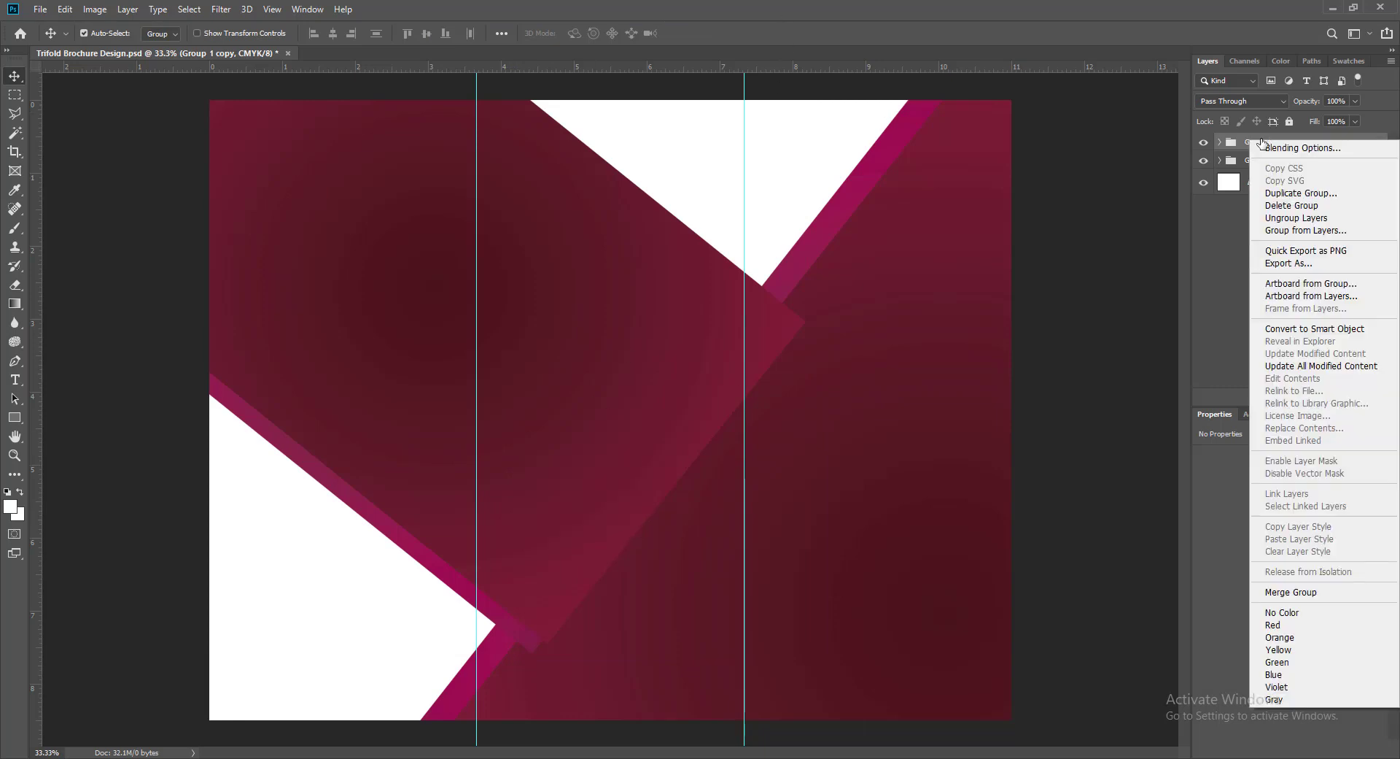
click(1268, 218)
click(462, 592)
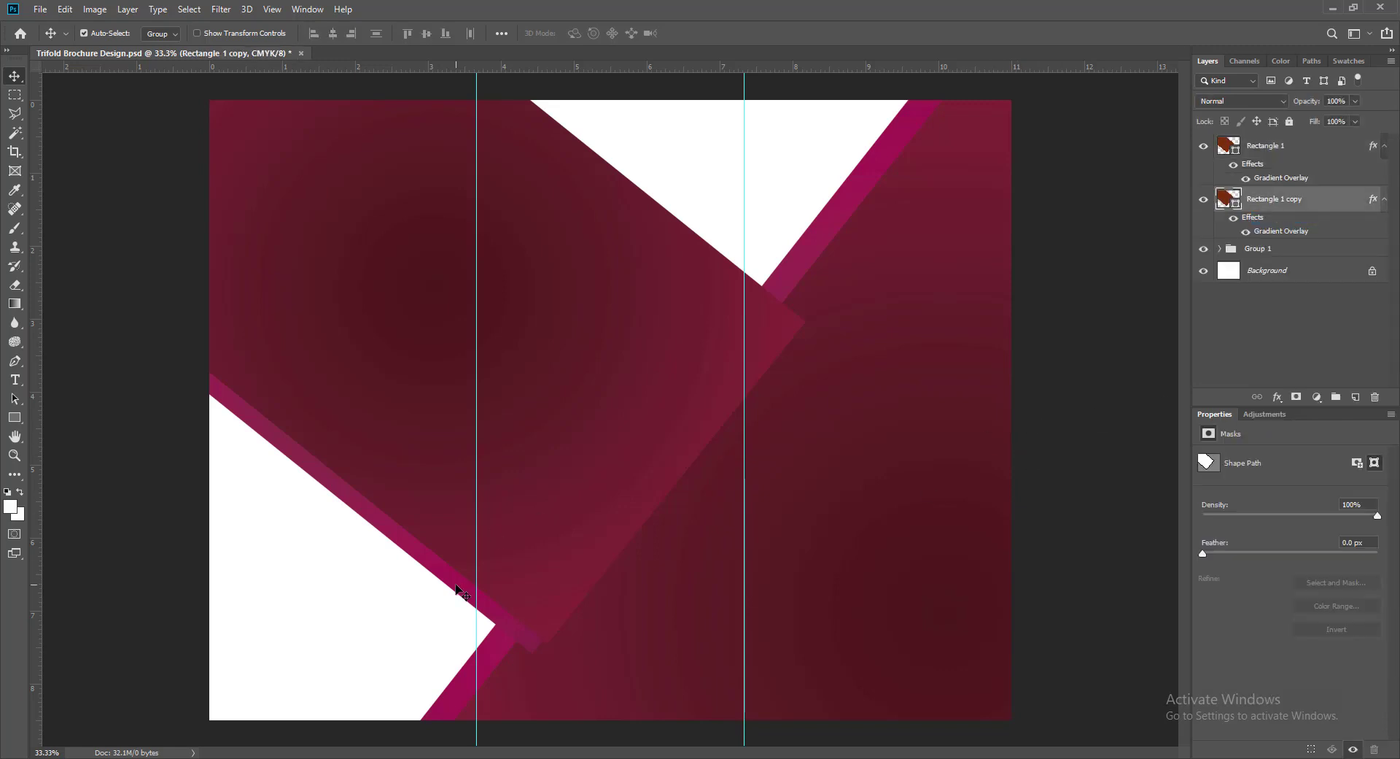
key(ctrl+t)
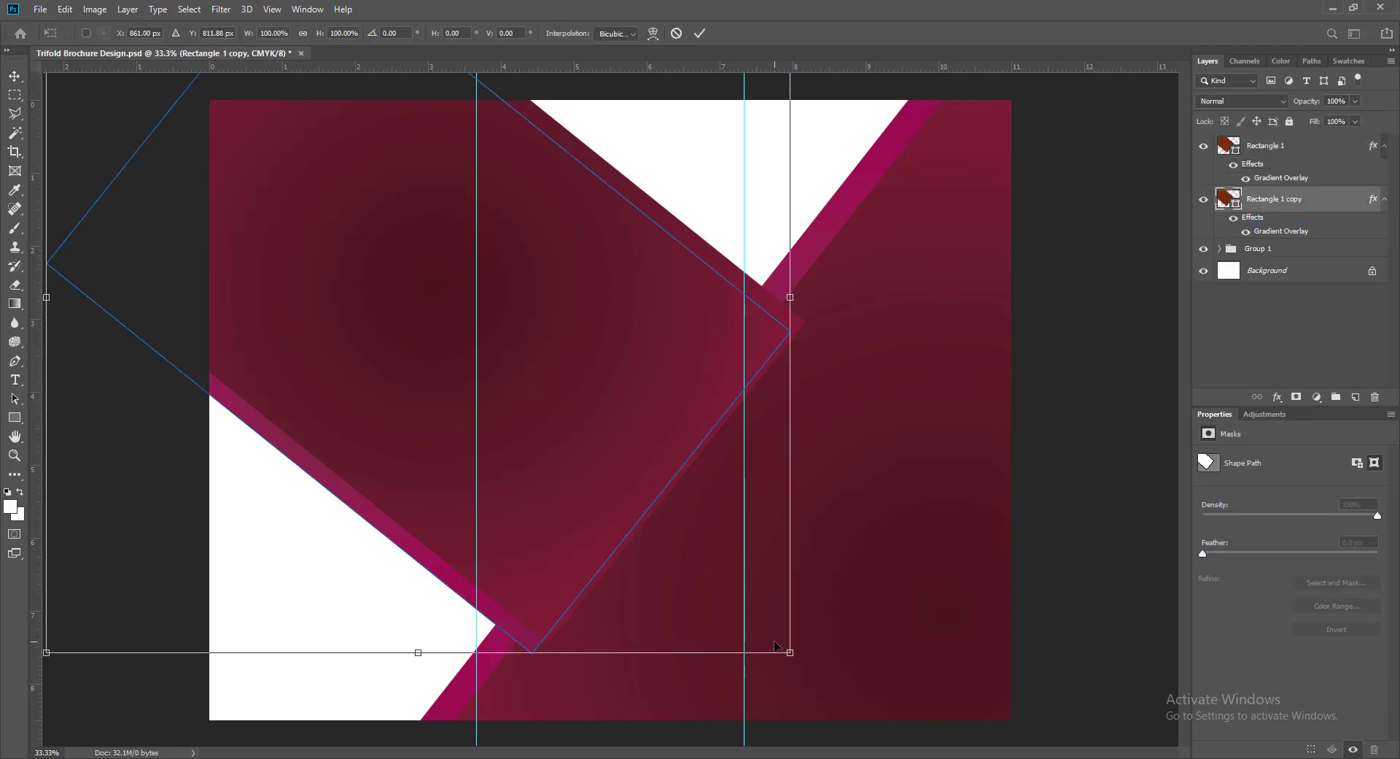
drag(790, 651, 811, 673)
drag(48, 671, 41, 681)
key(Return)
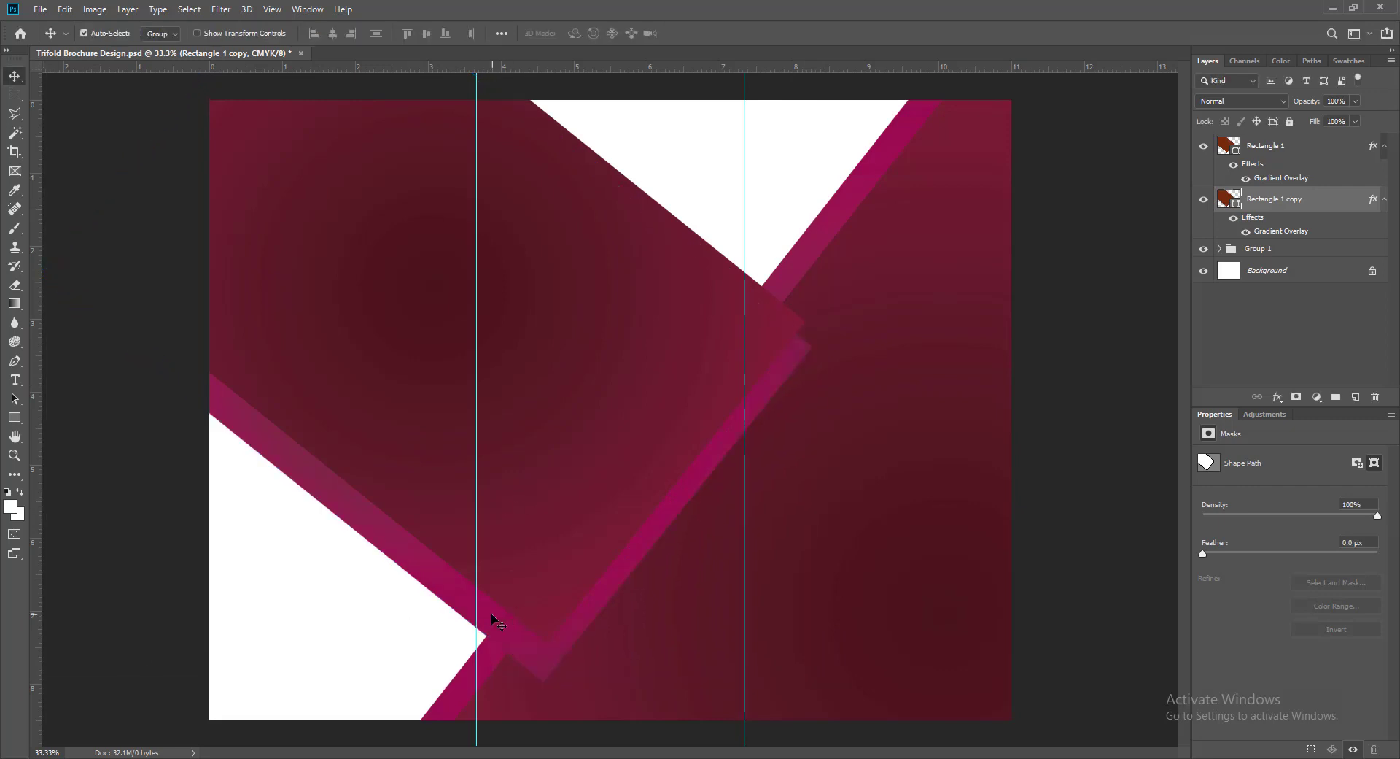
- Enlarge Rectangle 1 copy again and shift it so a pink edge shows along its border
drag(412, 570, 425, 548)
key(ctrl+t)
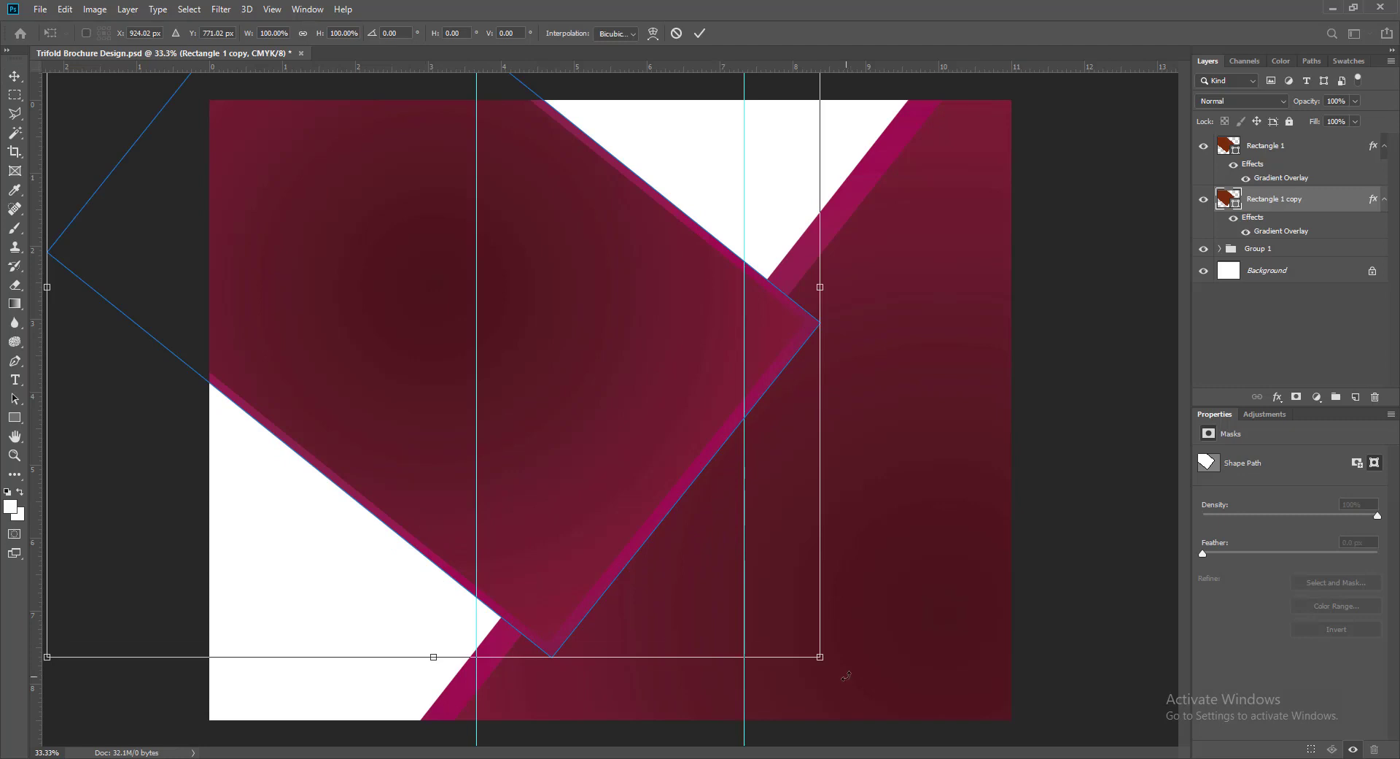
drag(818, 655, 844, 678)
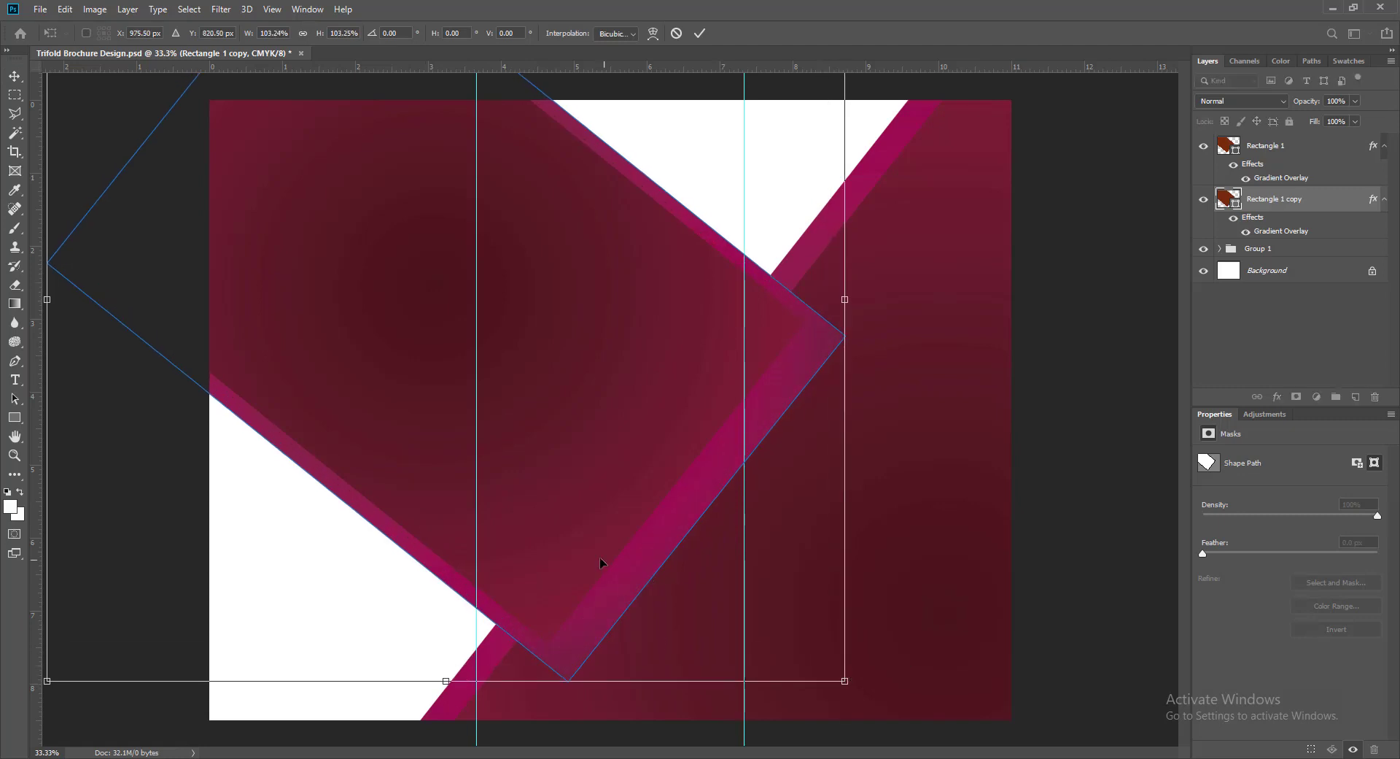
key(Return)
drag(610, 603, 598, 582)
key(shift+Left)
key(shift+Left)
key(shift+Left)
key(shift+Left)
key(shift+Left)
key(shift+Left)
key(shift+Left)
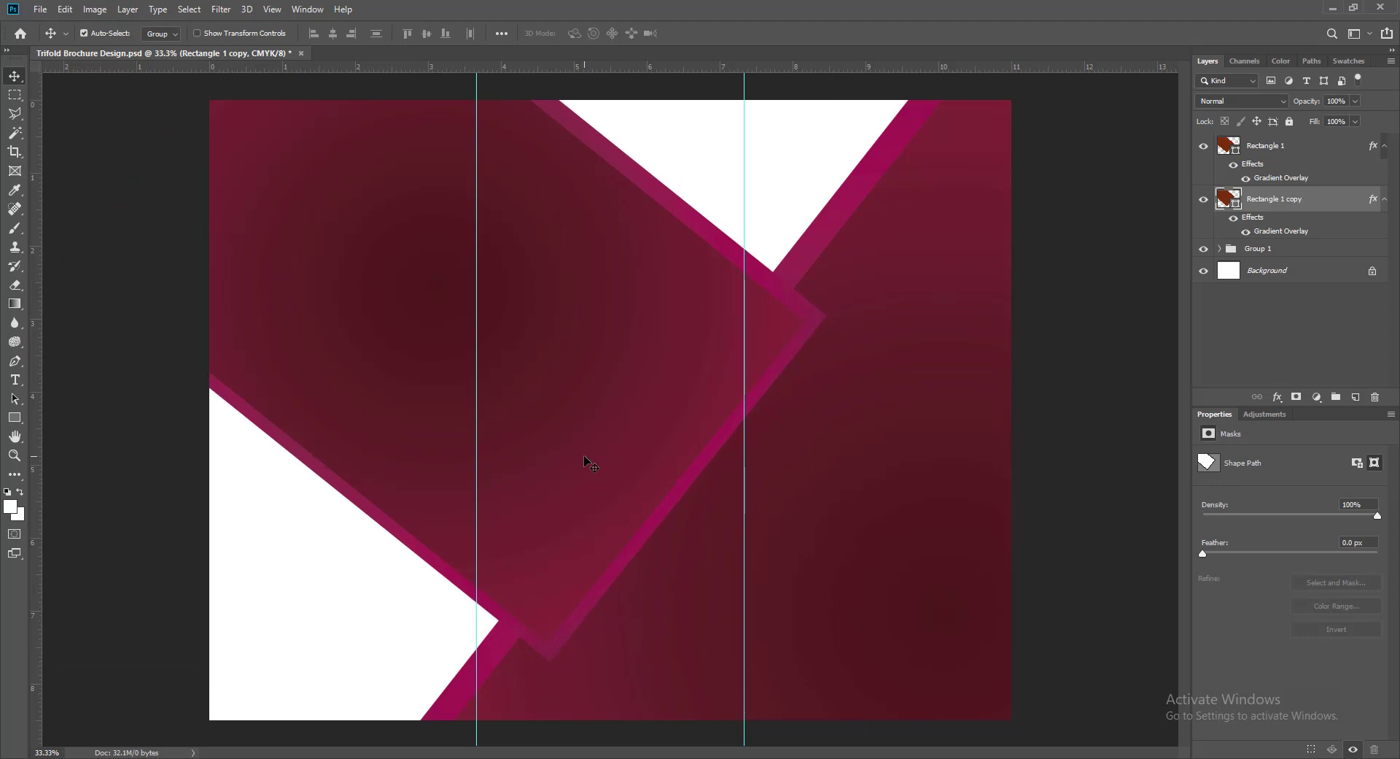
key(shift+Left)
key(shift+Left)
key(shift+Left)
key(shift+Left)
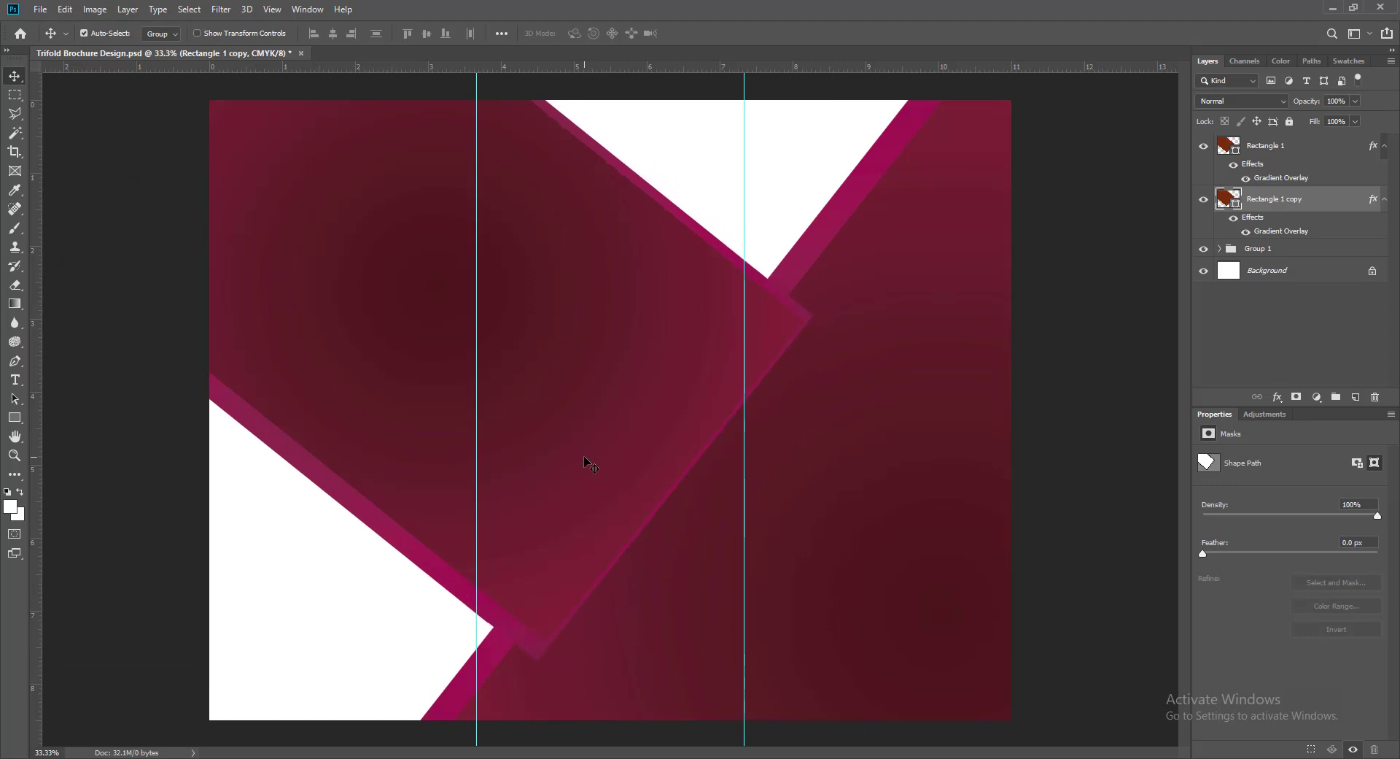
key(shift+Right)
key(shift+Right)
key(shift+Right)
key(shift+Right)
key(shift+Right)
key(shift+Right)
key(shift+Right)
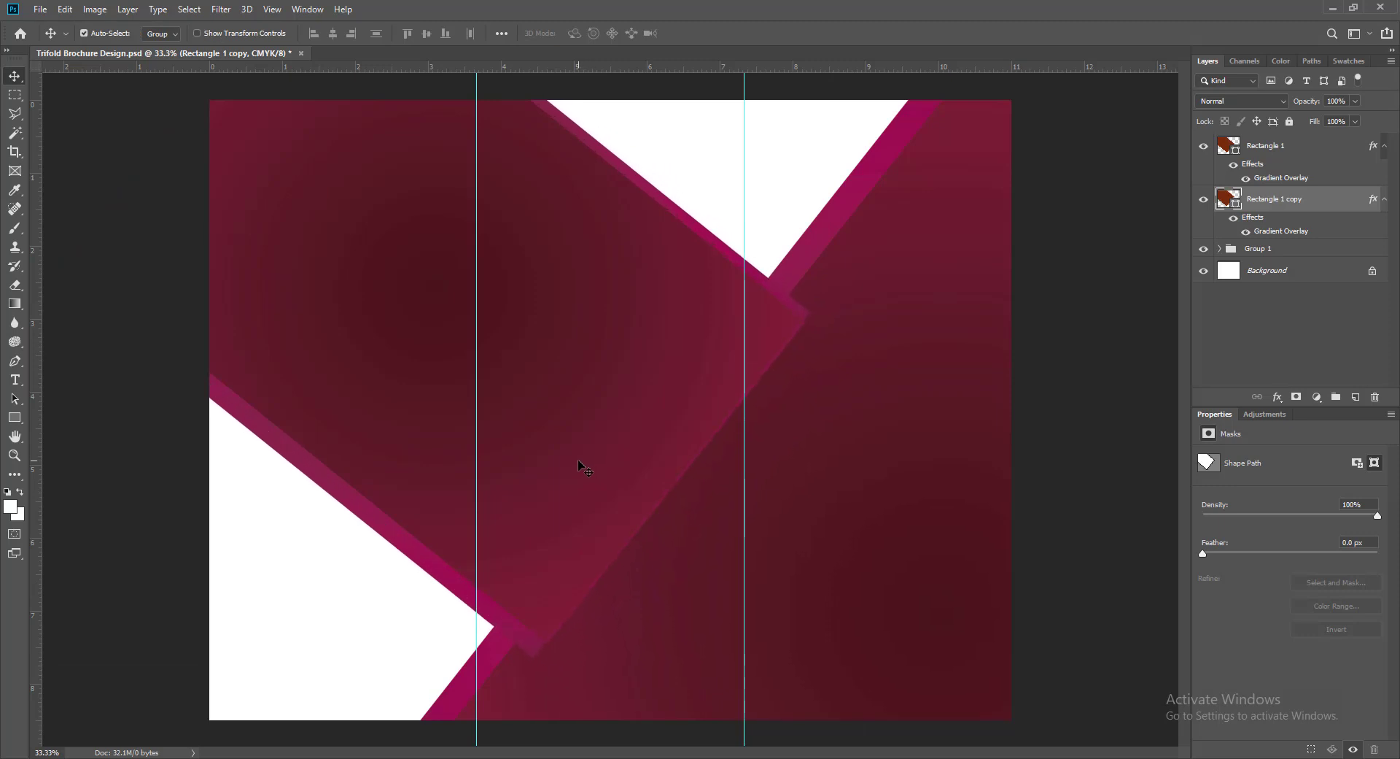
key(shift+Right)
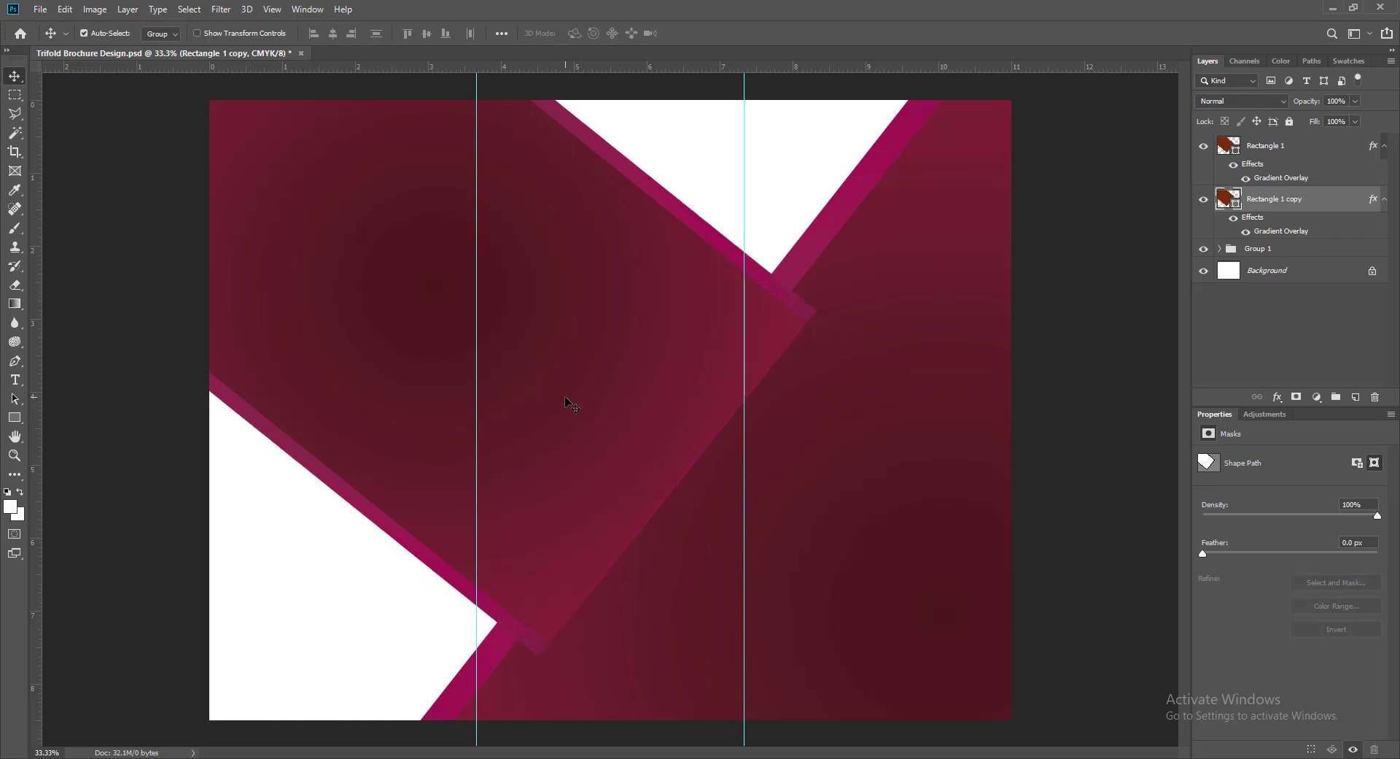
- Try a further stretch of Rectangle 1 copy, undo it, and nudge the rectangle vertically
key(ctrl+t)
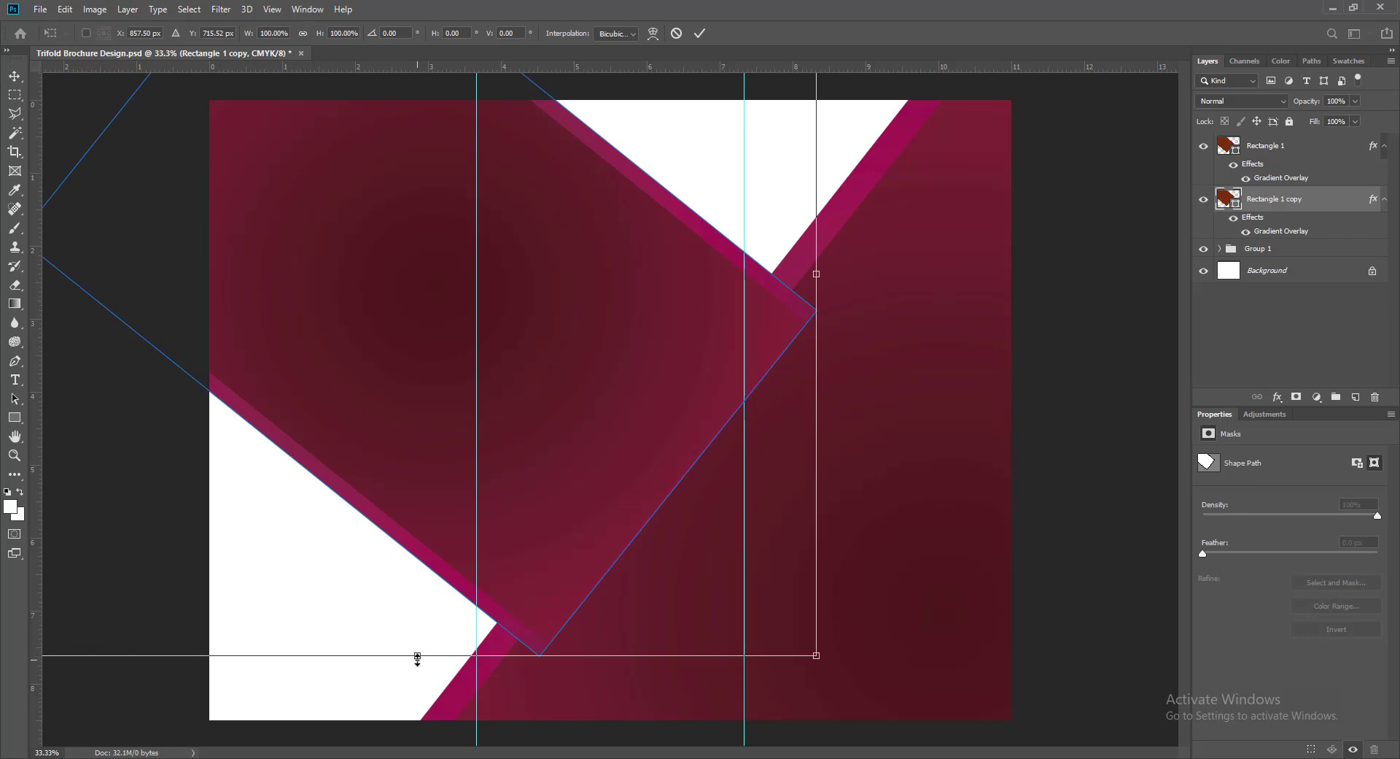
drag(417, 658, 417, 662)
drag(817, 661, 832, 674)
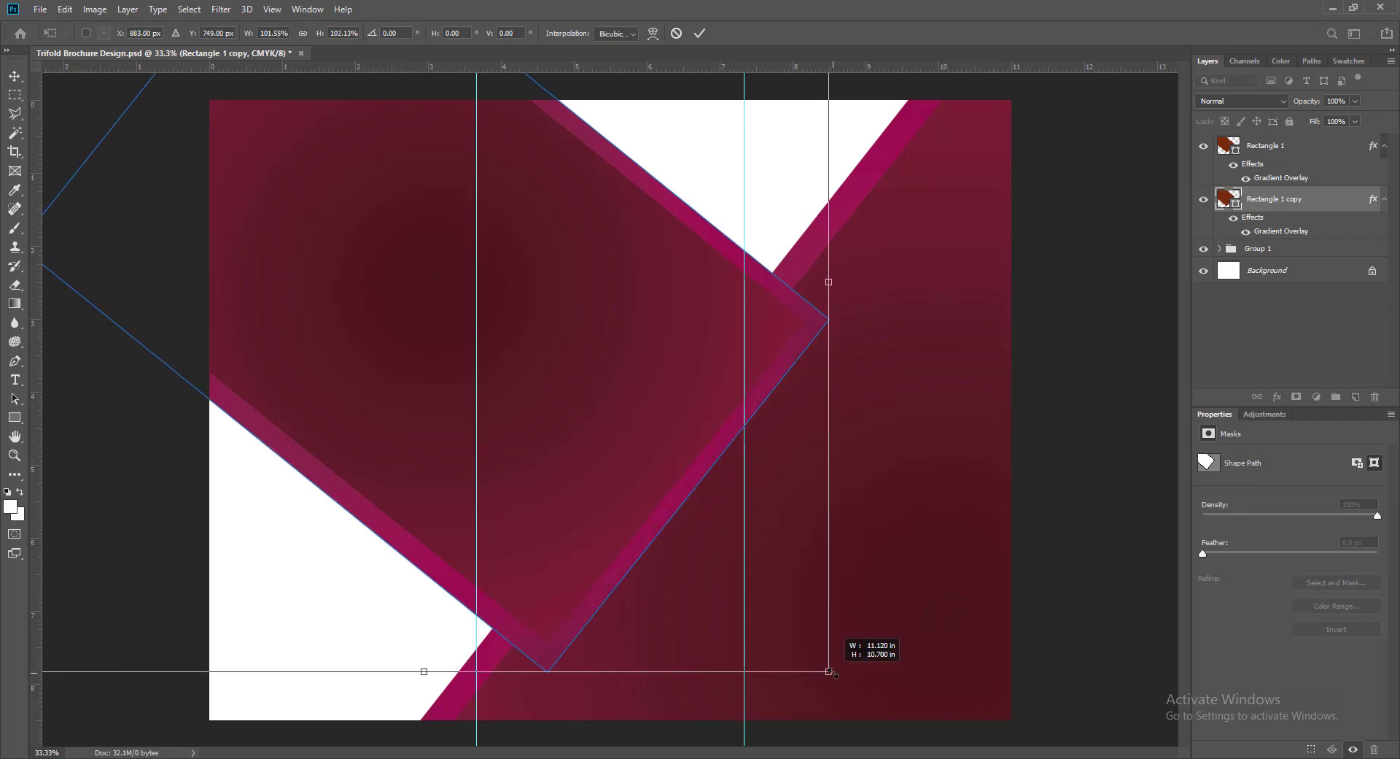
key(Return)
key(ctrl+z)
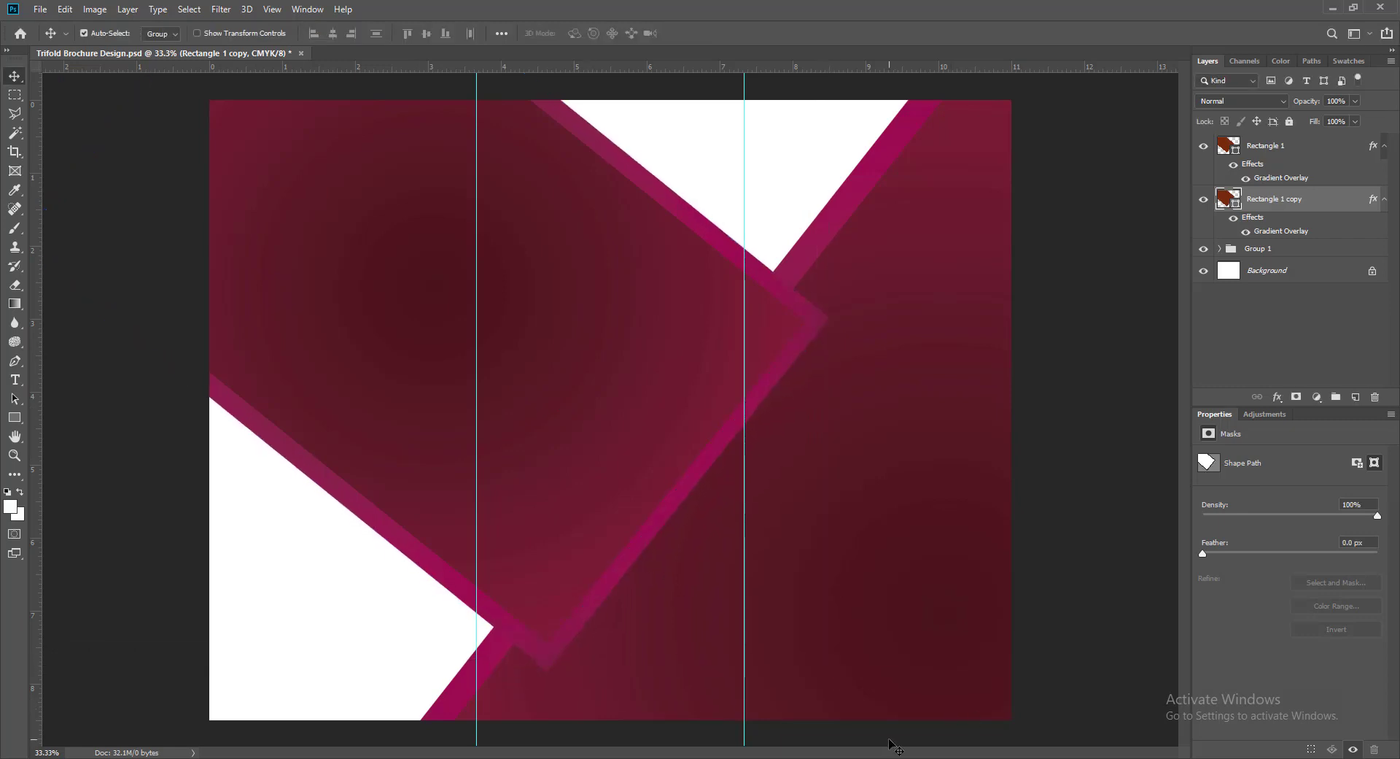
key(Down)
key(Down)
key(Down)
key(Down)
key(Down)
key(Down)
key(Down)
key(Down)
key(Up)
key(Up)
key(Up)
key(Up)
key(Up)
key(Up)
key(Up)
key(Up)
key(Up)
key(Up)
key(Up)
key(Up)
key(Up)
key(Up)
key(Up)
key(Up)
key(Up)
key(Up)
key(Up)
key(Up)
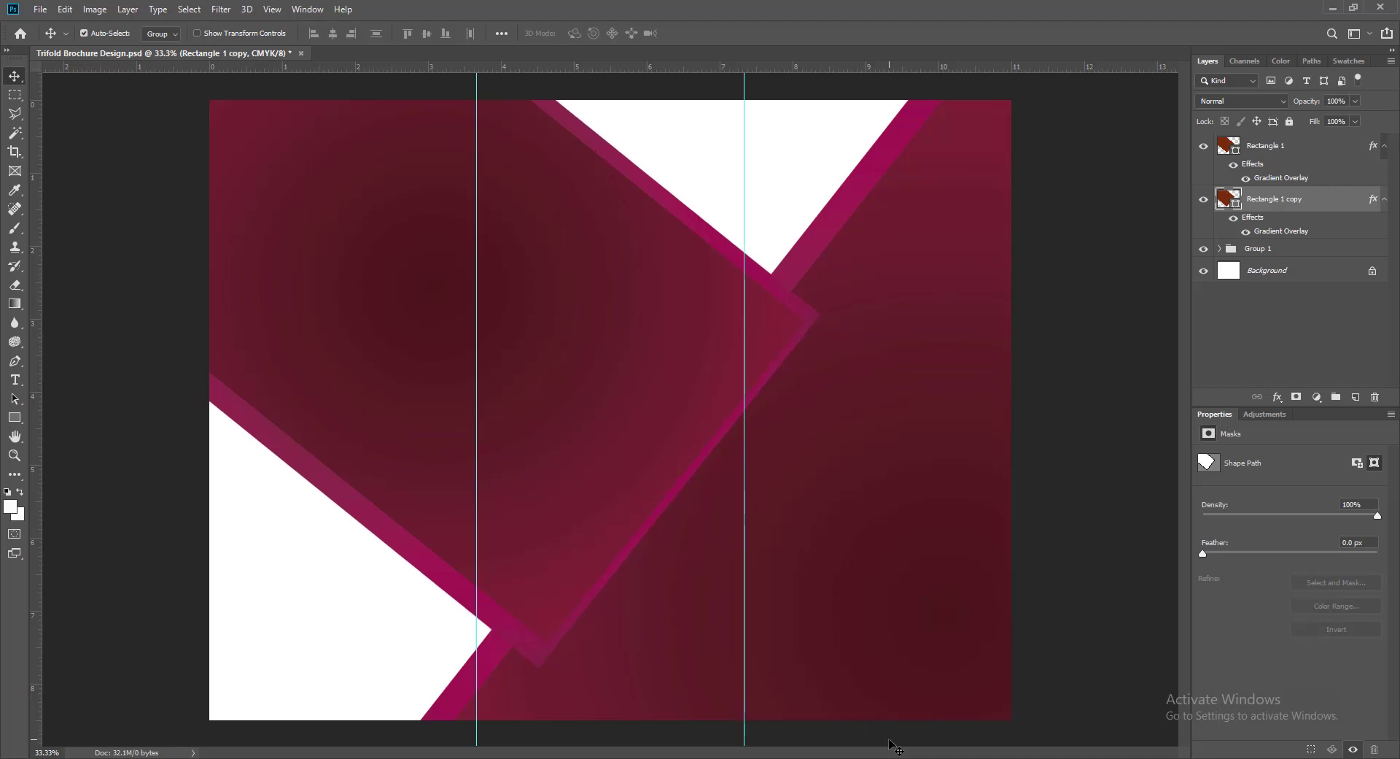
- Fine-nudge Rectangle 1 copy, then group it with Rectangle 1 as Group 2
key(Up)
key(Down)
key(Down)
key(Down)
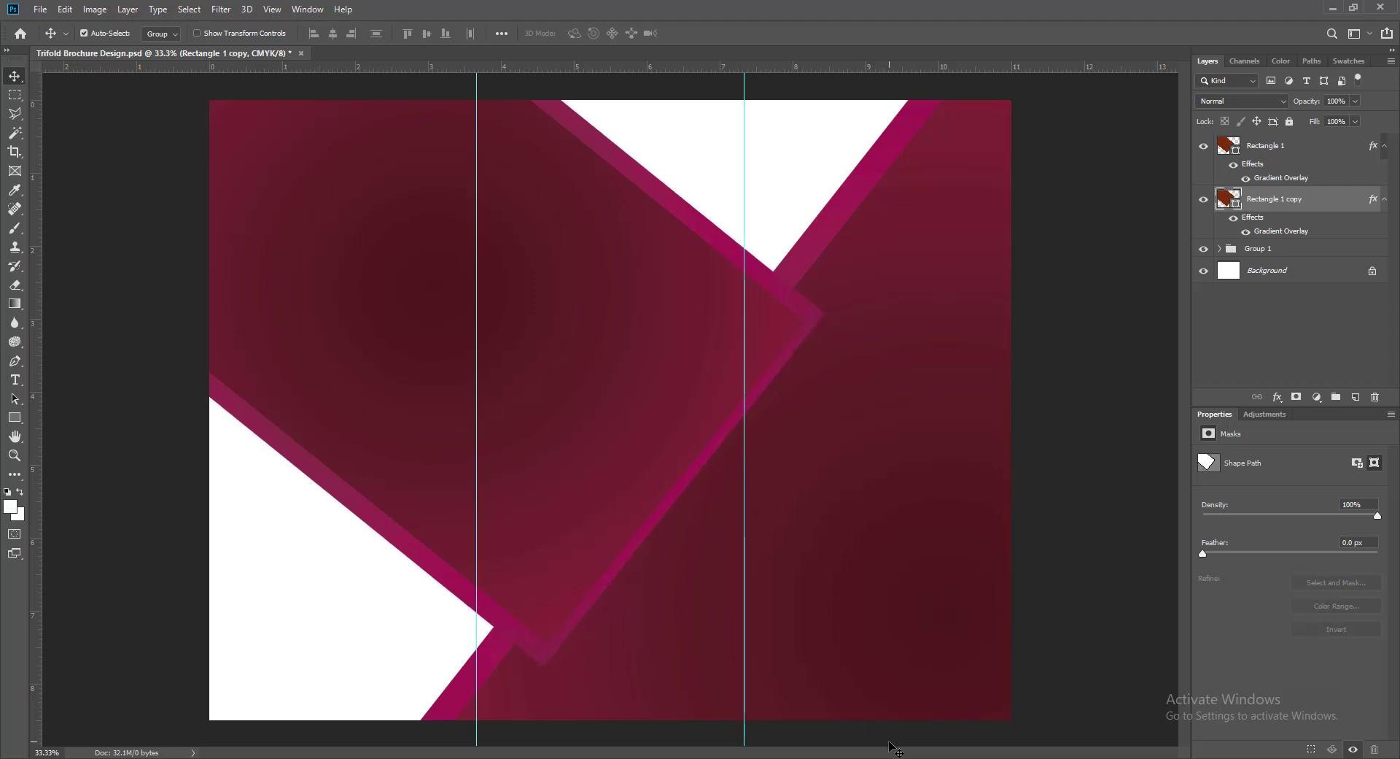
key(Left)
key(Left)
key(Left)
key(Left)
key(Left)
key(Left)
key(Right)
key(Right)
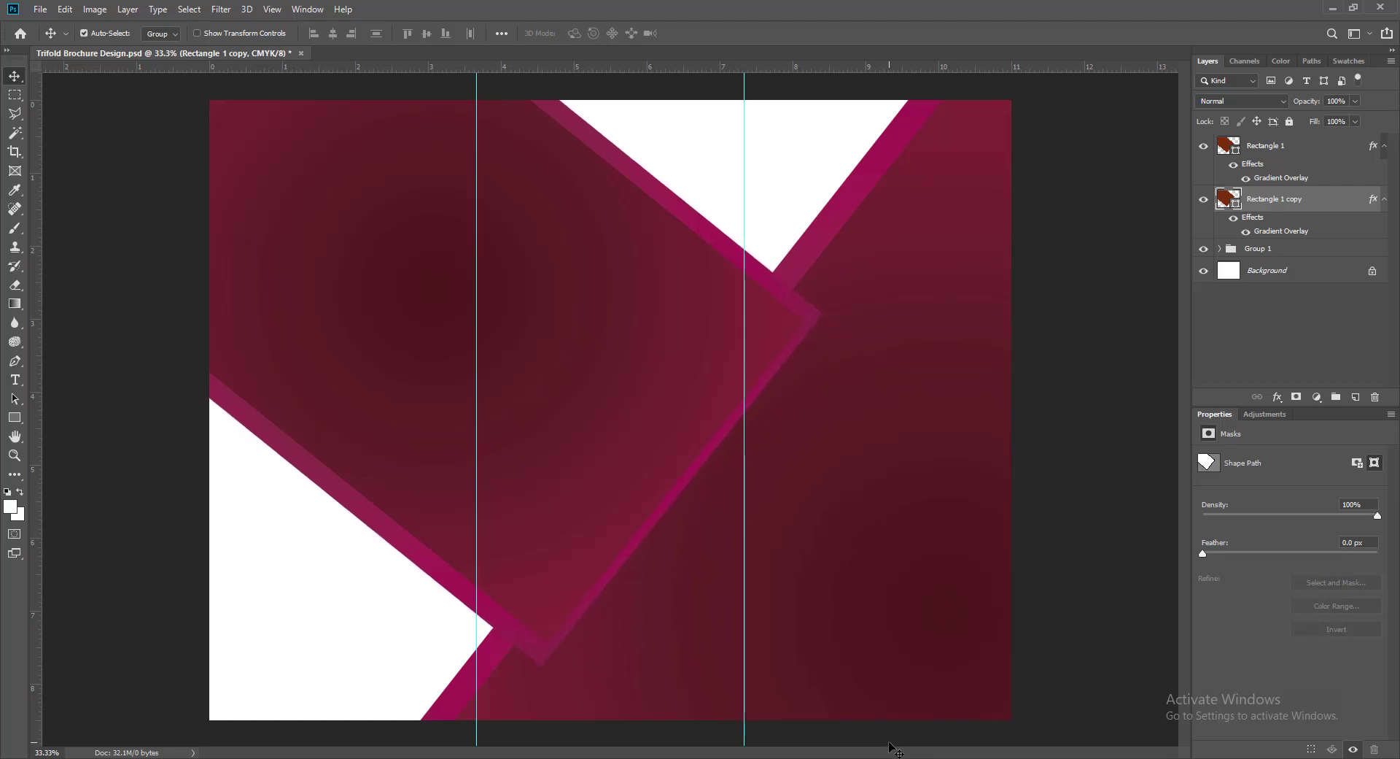
click(563, 430)
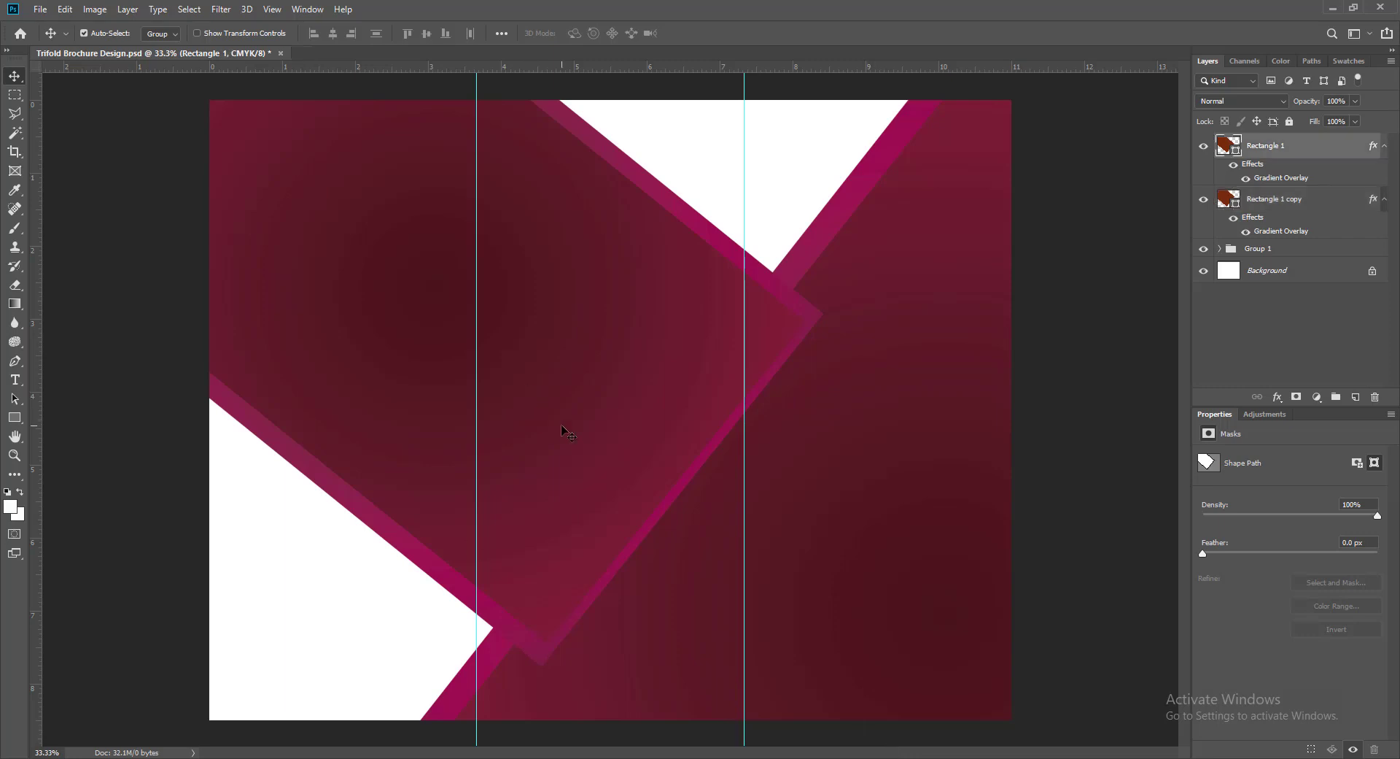
shift+click(498, 645)
key(ctrl+g)
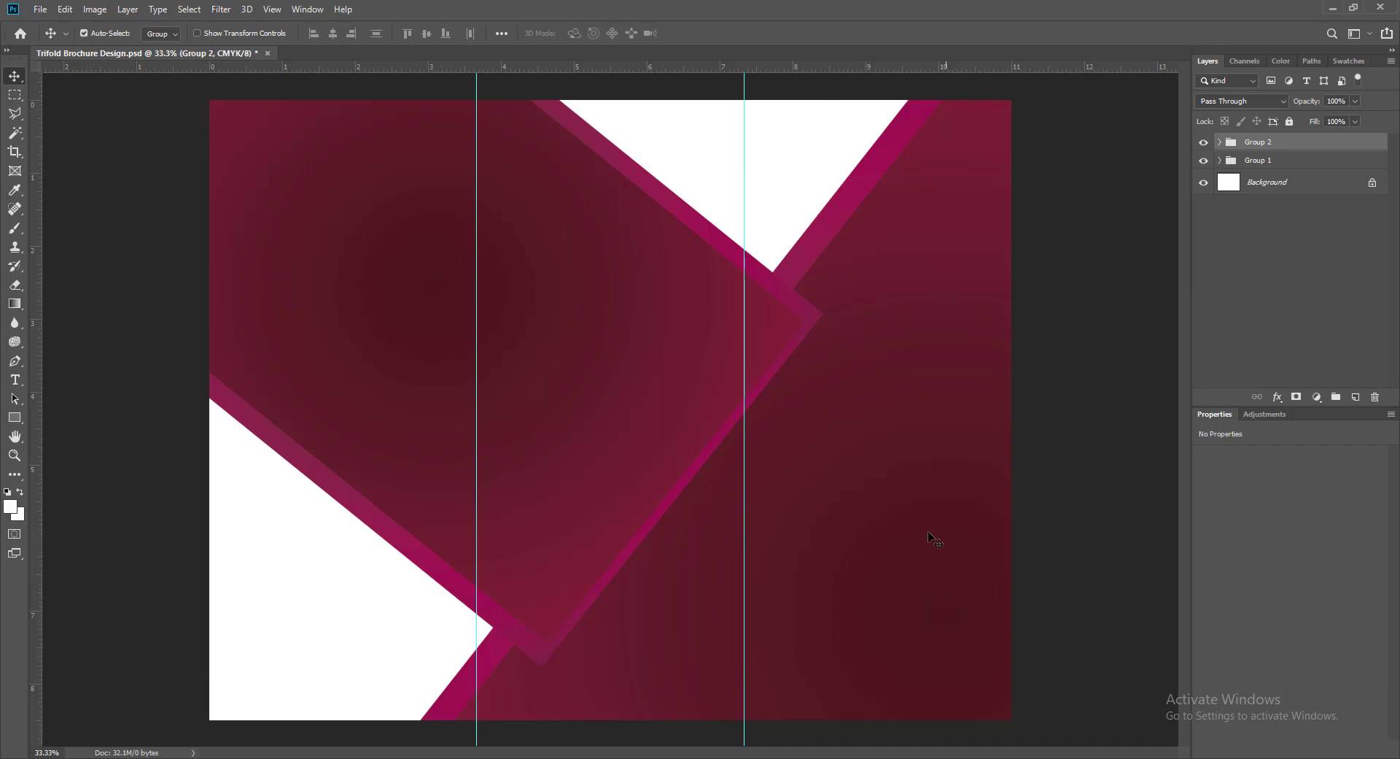
- Stack Group 1 above Group 2 and shift Group 2's bands slightly up and right
click(1258, 160)
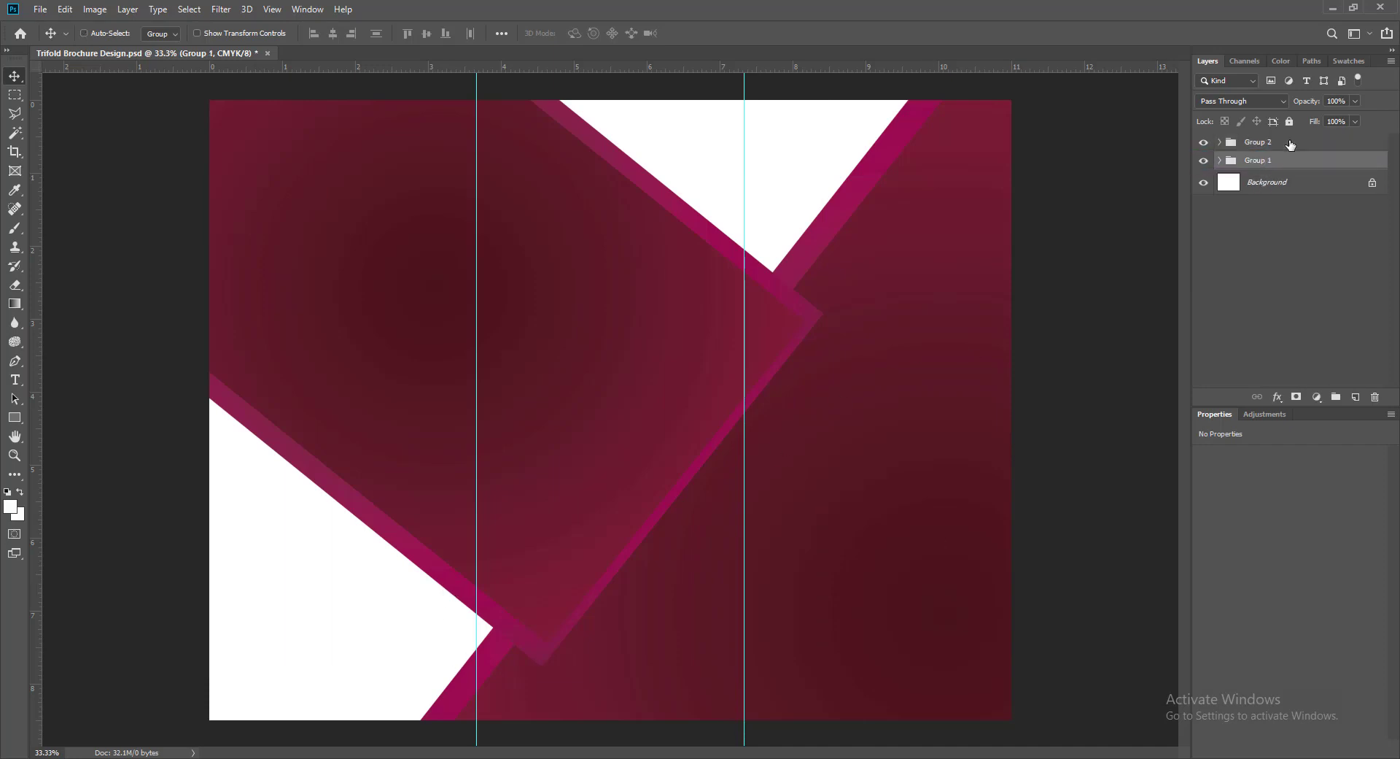
drag(1293, 164, 1285, 134)
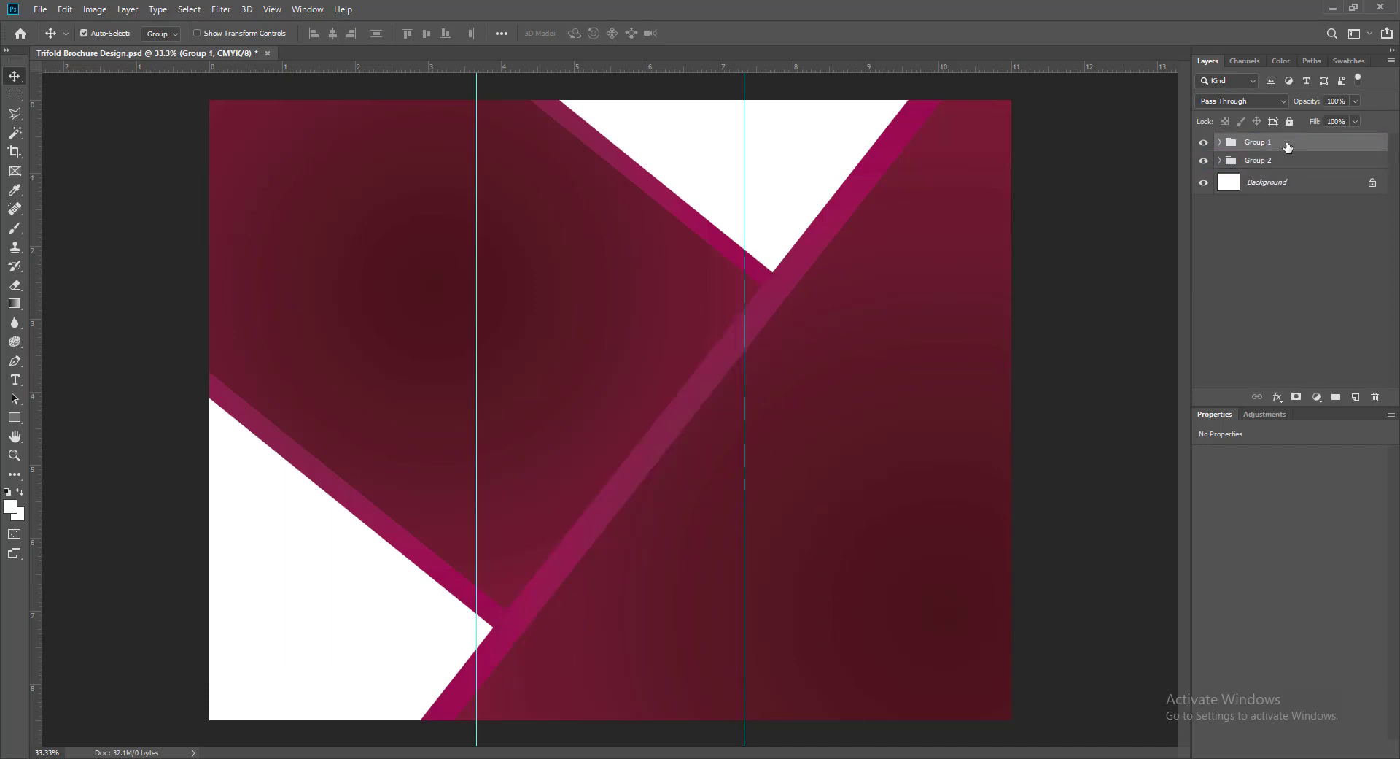
click(542, 429)
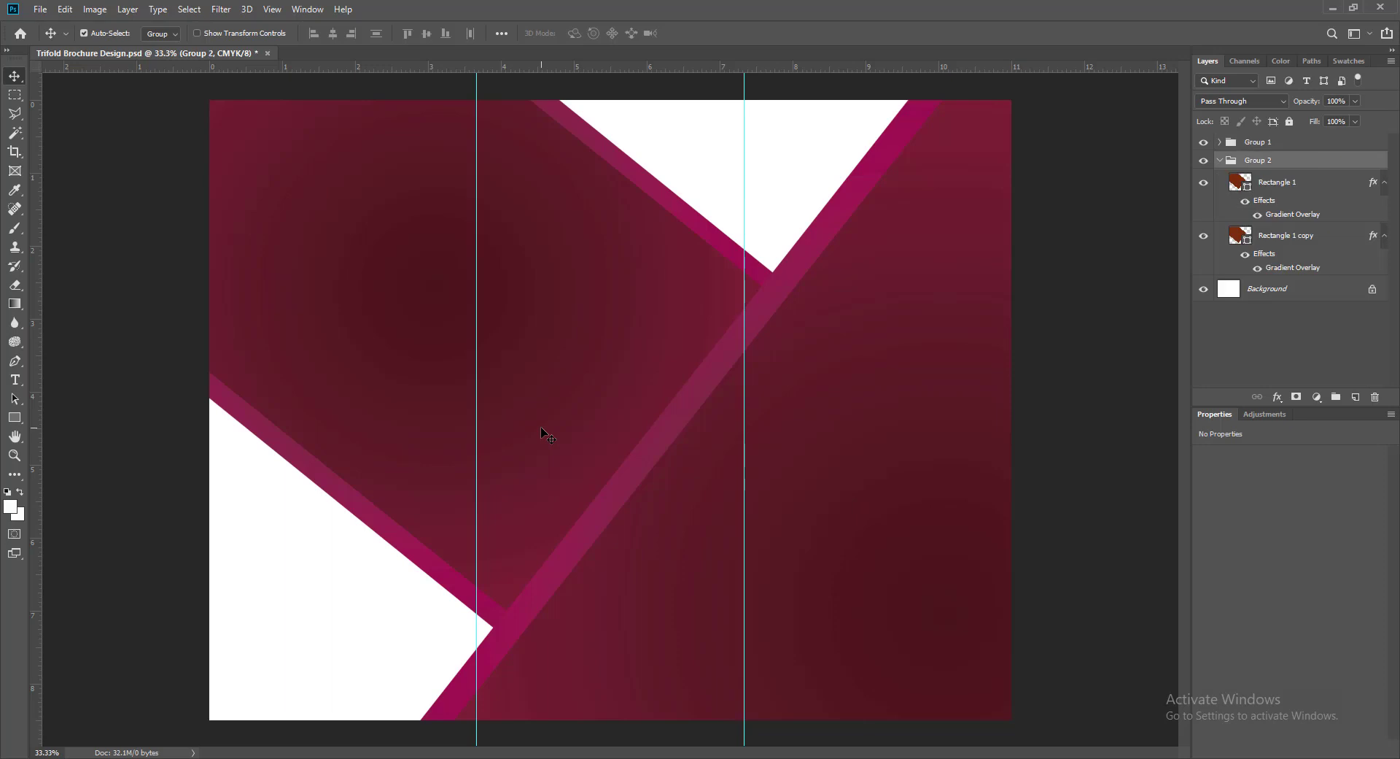
click(1220, 160)
drag(349, 396, 372, 356)
- Scale Group 2 up to about 107% and move its bands left on the page
key(ctrl+t)
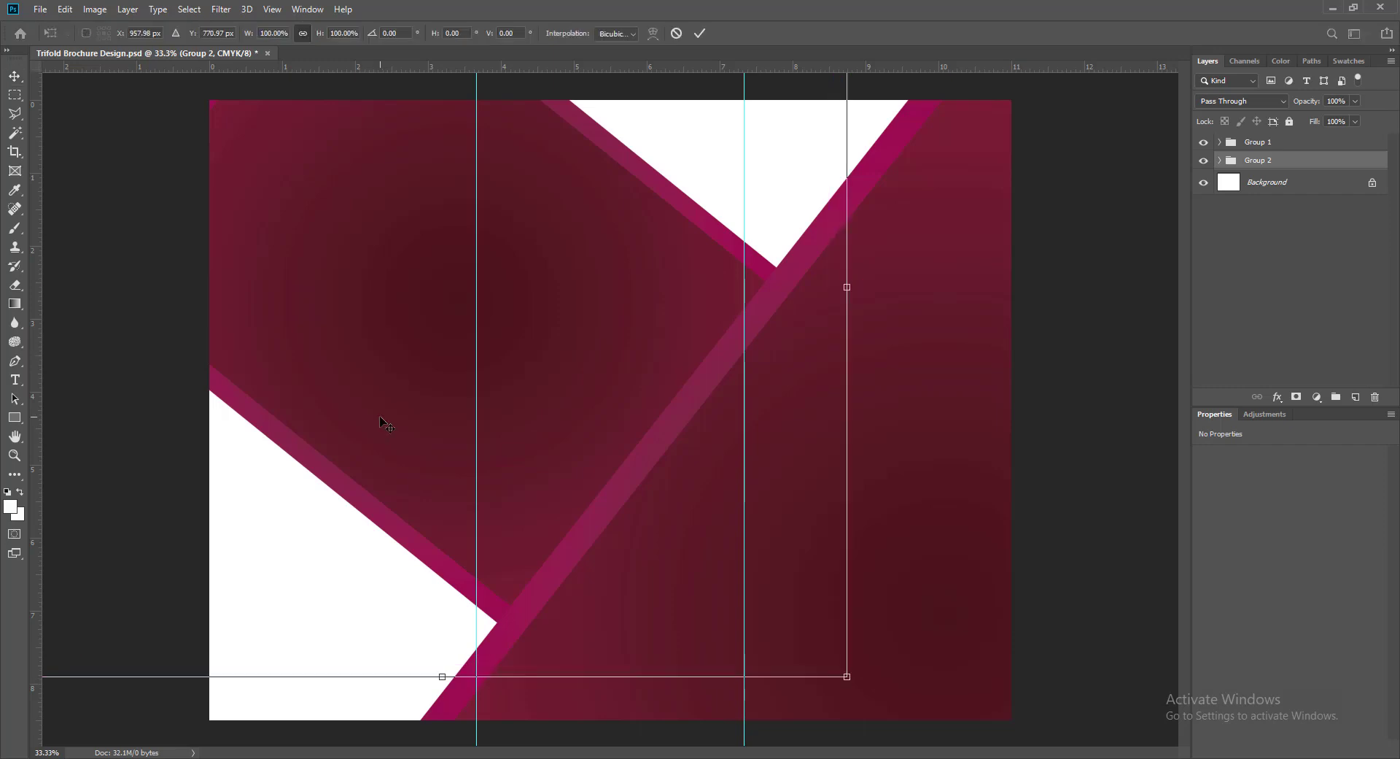
drag(847, 676, 905, 730)
key(Return)
drag(524, 483, 458, 439)
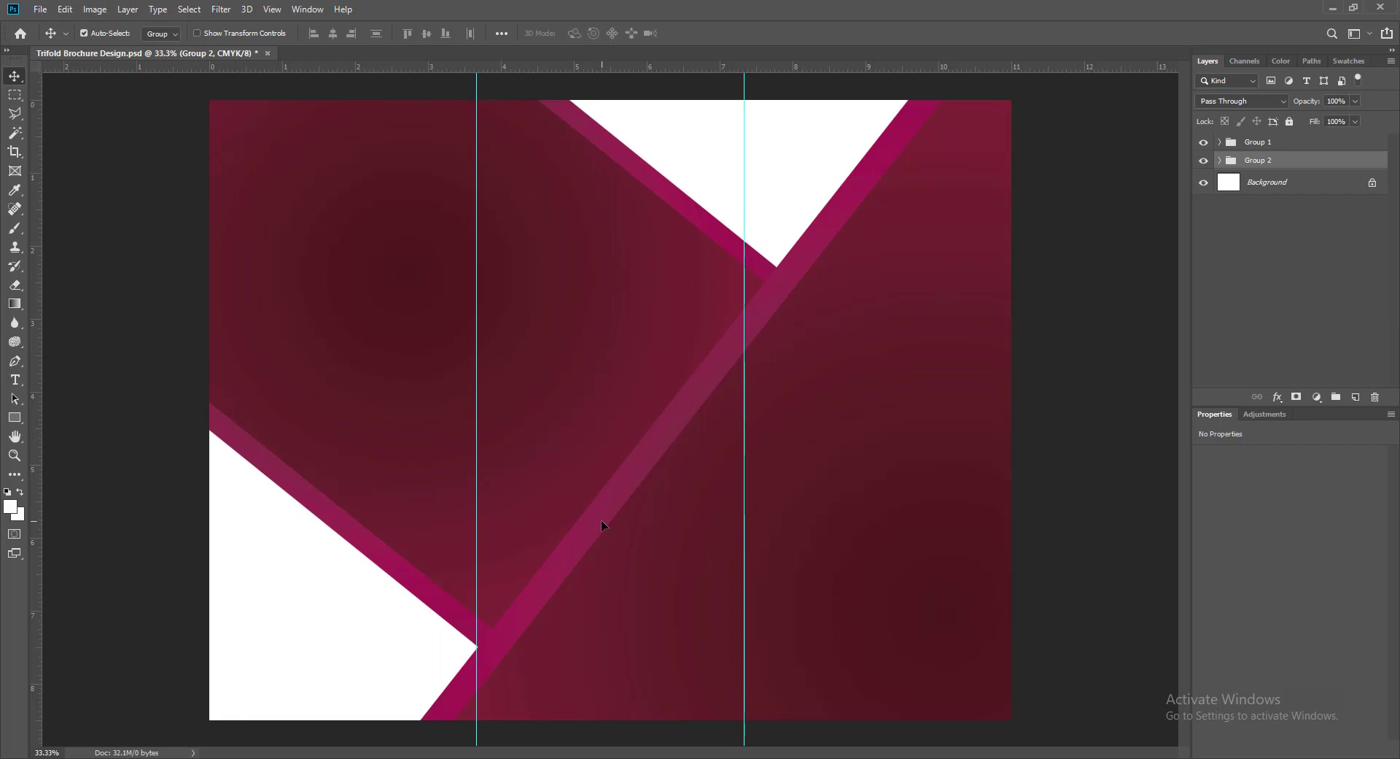
click(1043, 612)
drag(606, 471, 544, 502)
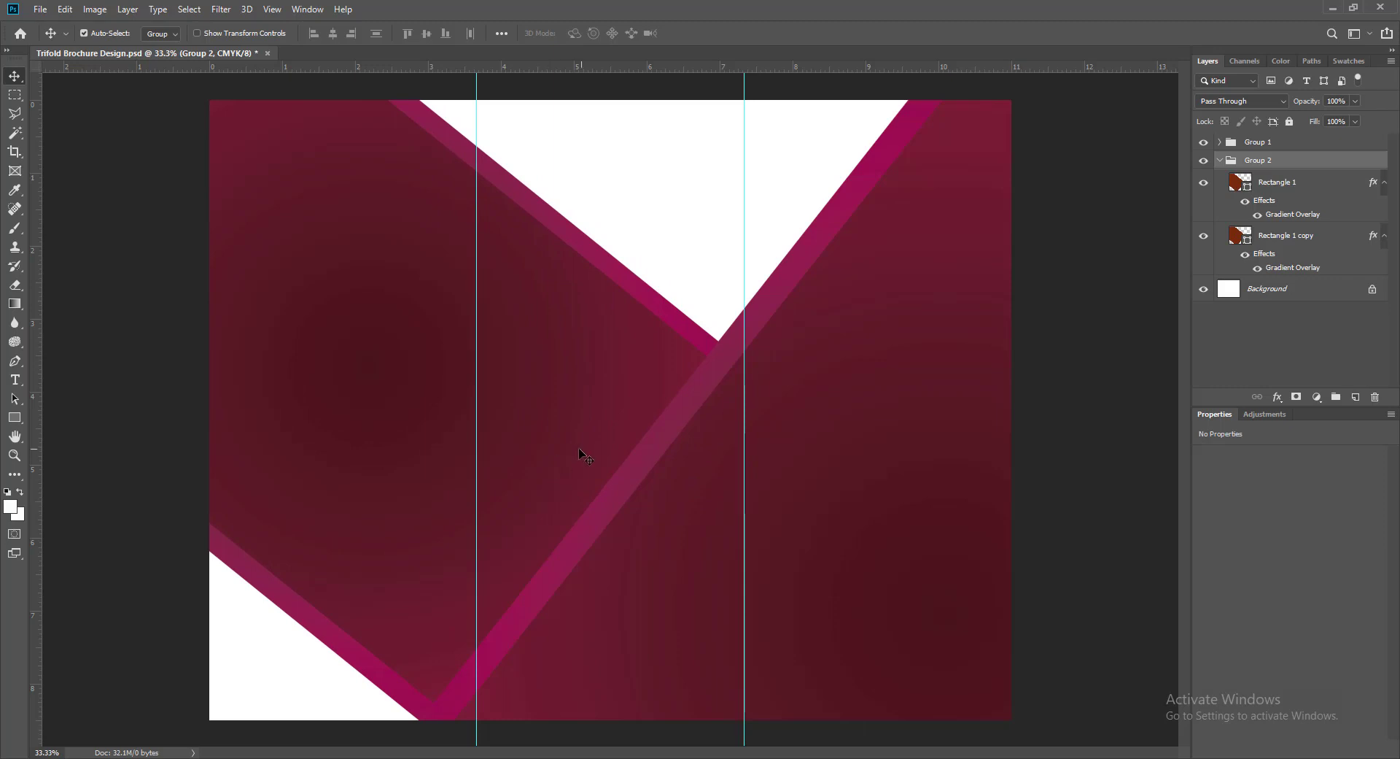
- Shorten Group 2 to about 94% height, tuck it against the lower band's edge, and save the brochure
key(ctrl+t)
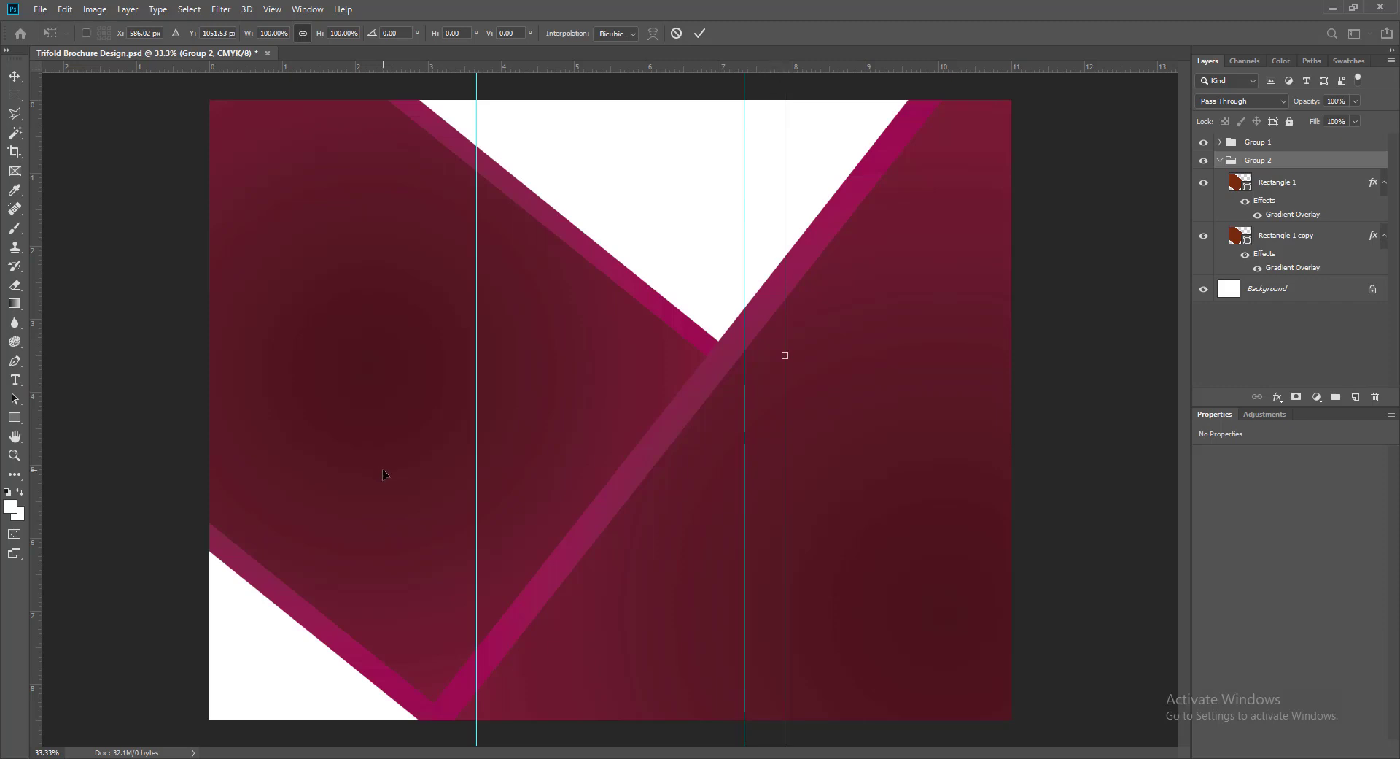
drag(388, 502, 426, 457)
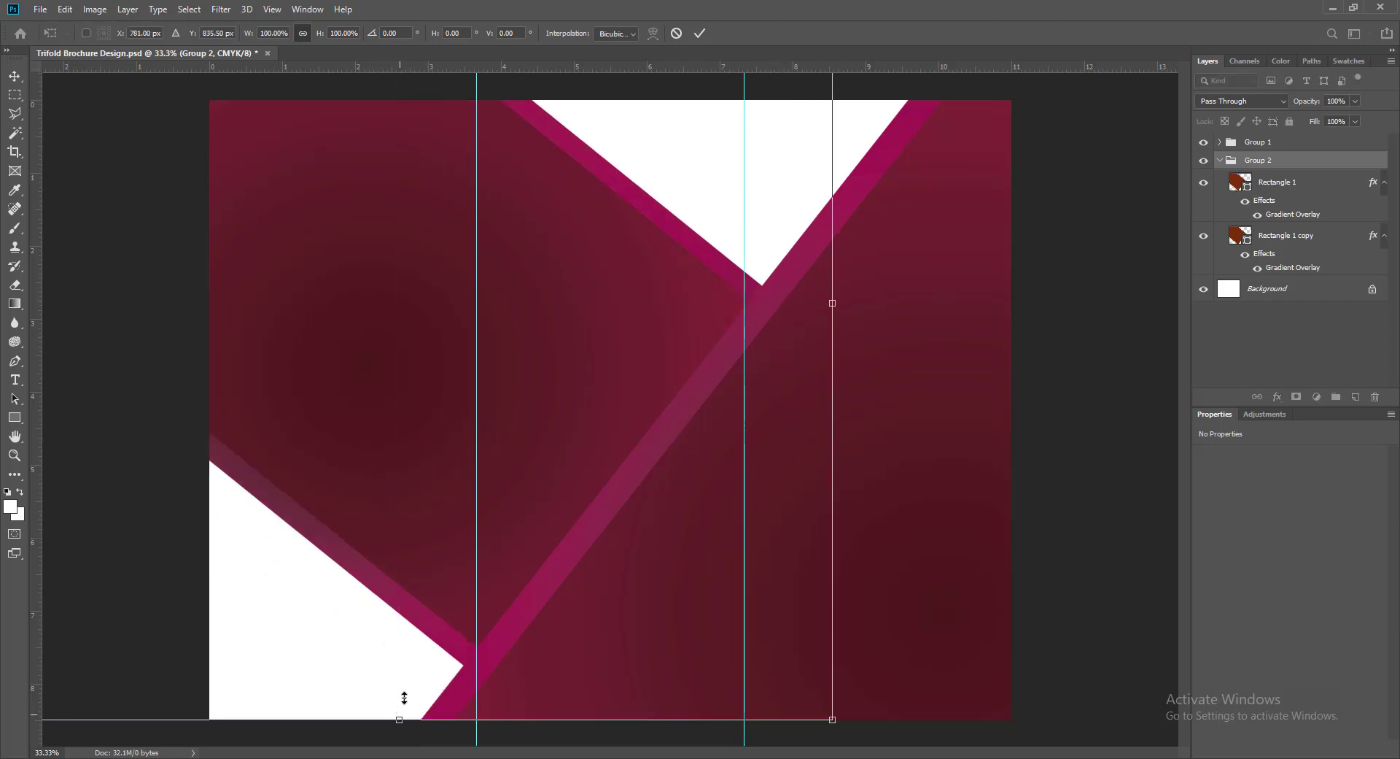
drag(400, 719, 404, 670)
key(Return)
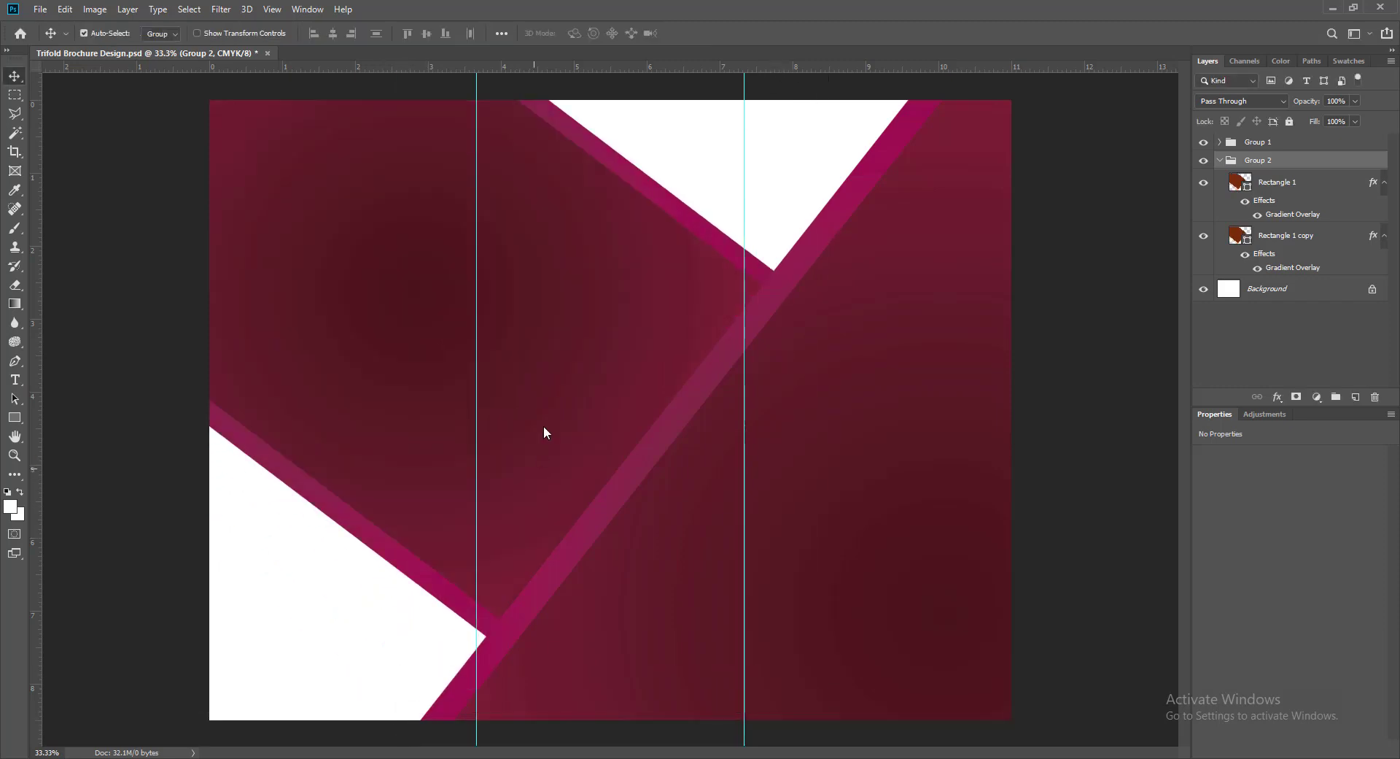
drag(544, 426, 502, 519)
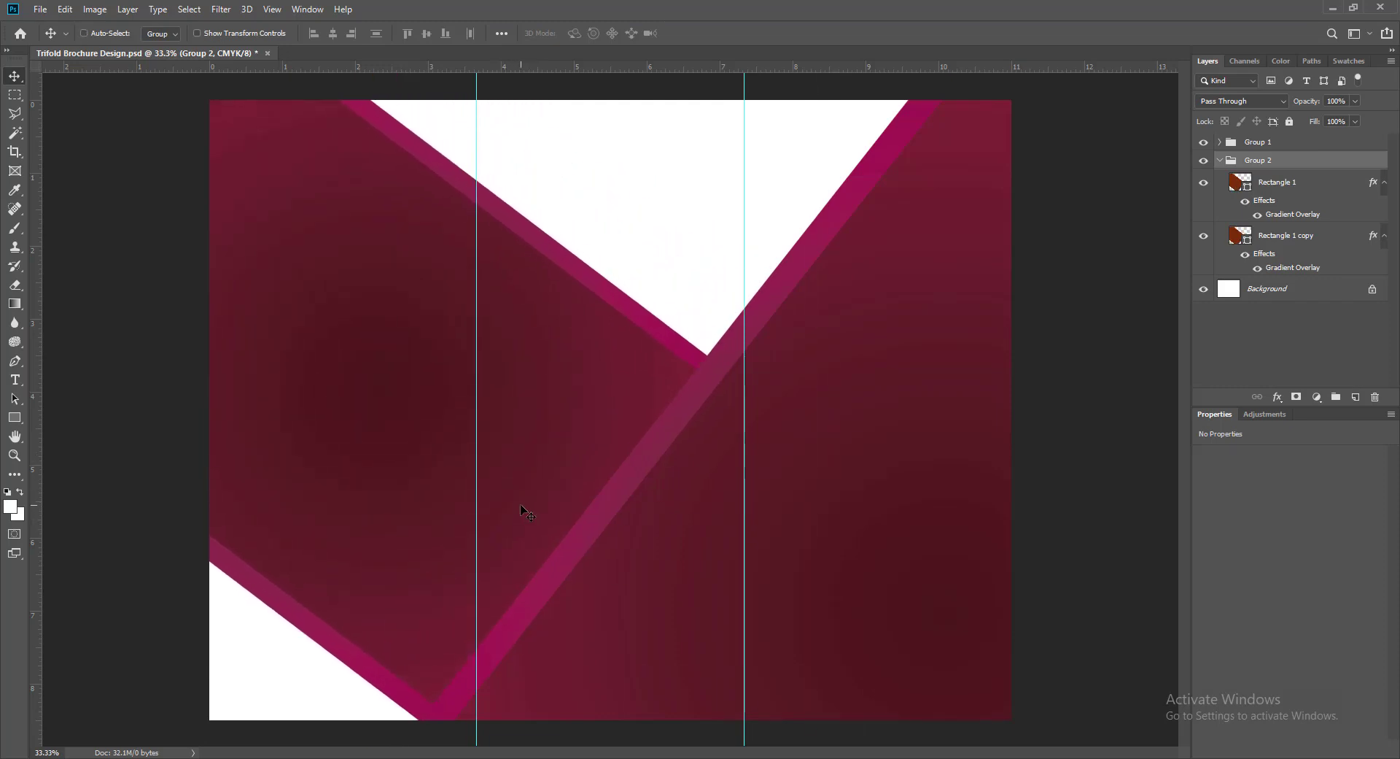
key(ctrl+s)
double_click(1204, 183)
- Give the left band (Rectangle 1) a linear Gradient Overlay at a 45° angle
click(1272, 187)
click(1204, 183)
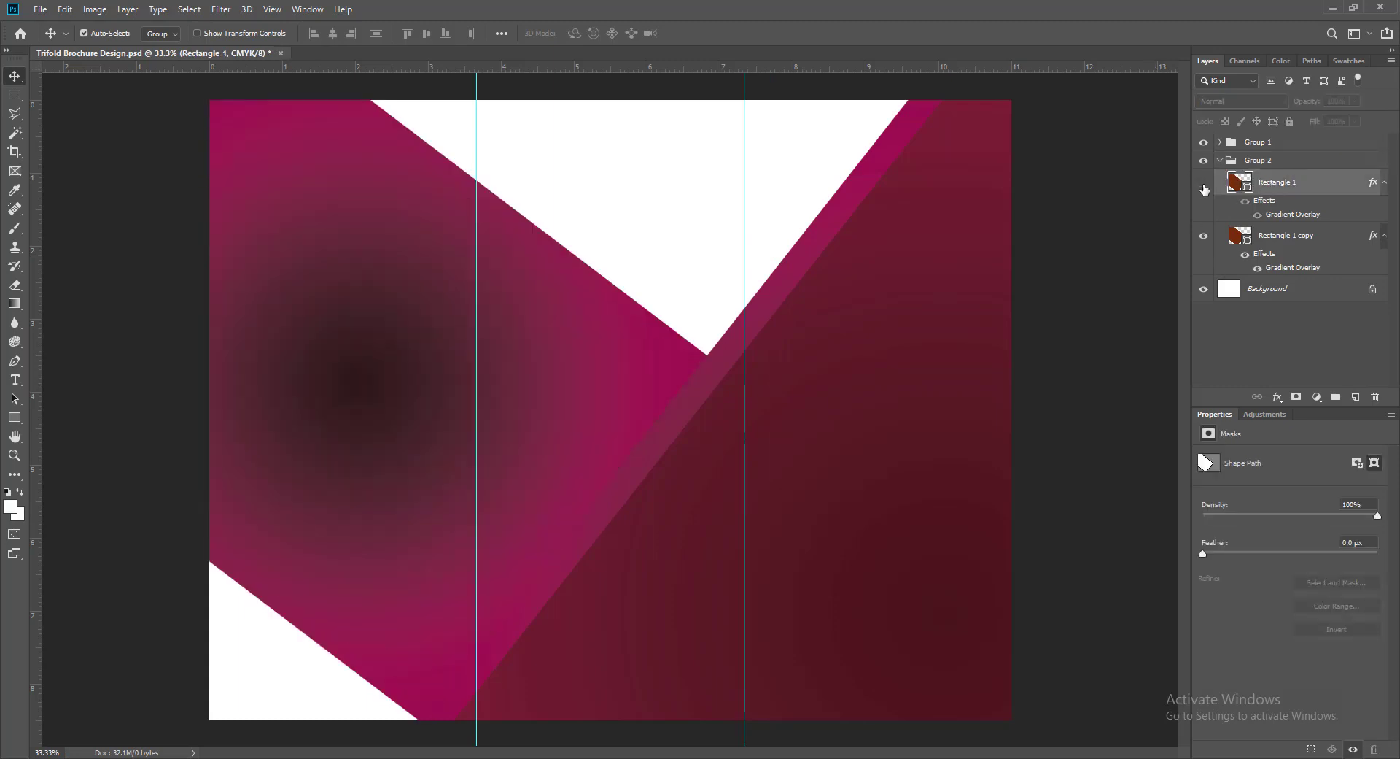
click(1204, 183)
right_click(1239, 183)
click(1241, 189)
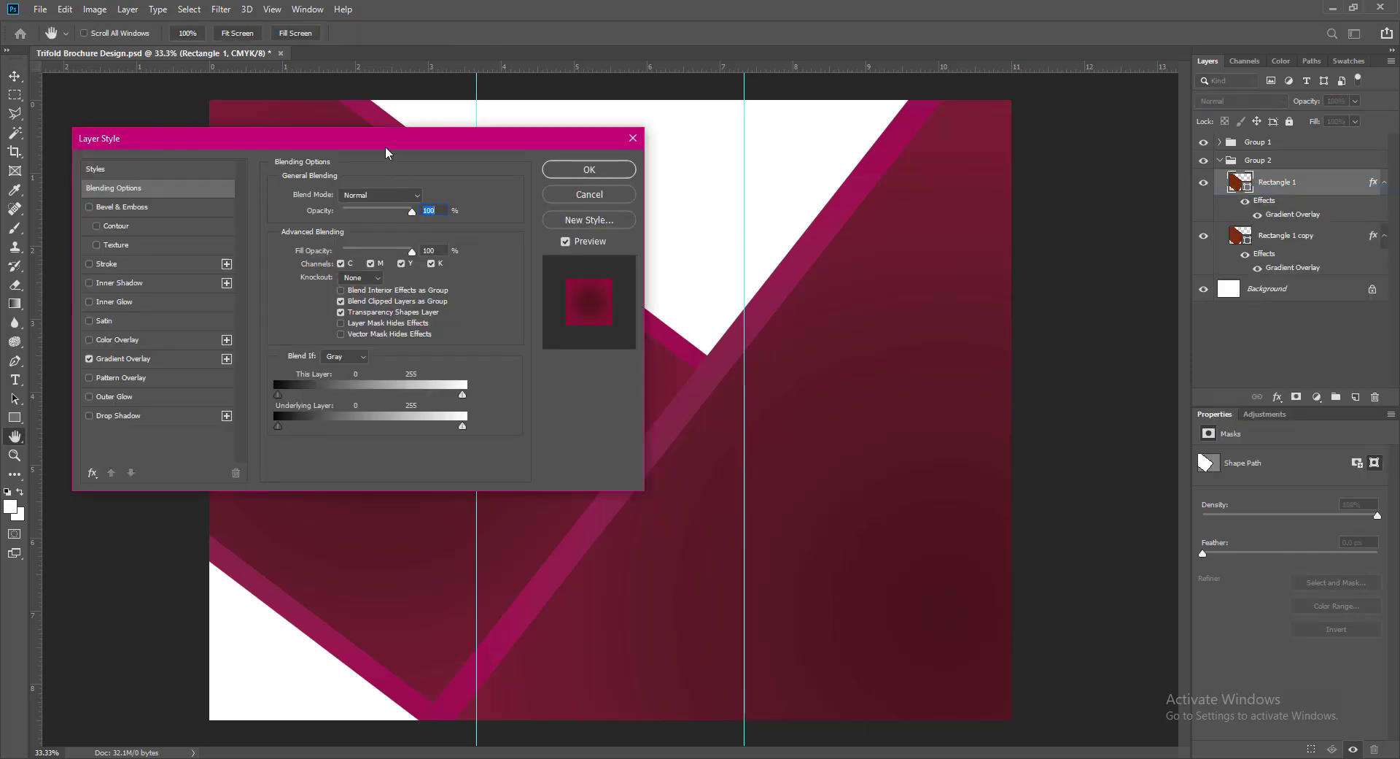
drag(384, 150, 938, 140)
click(672, 355)
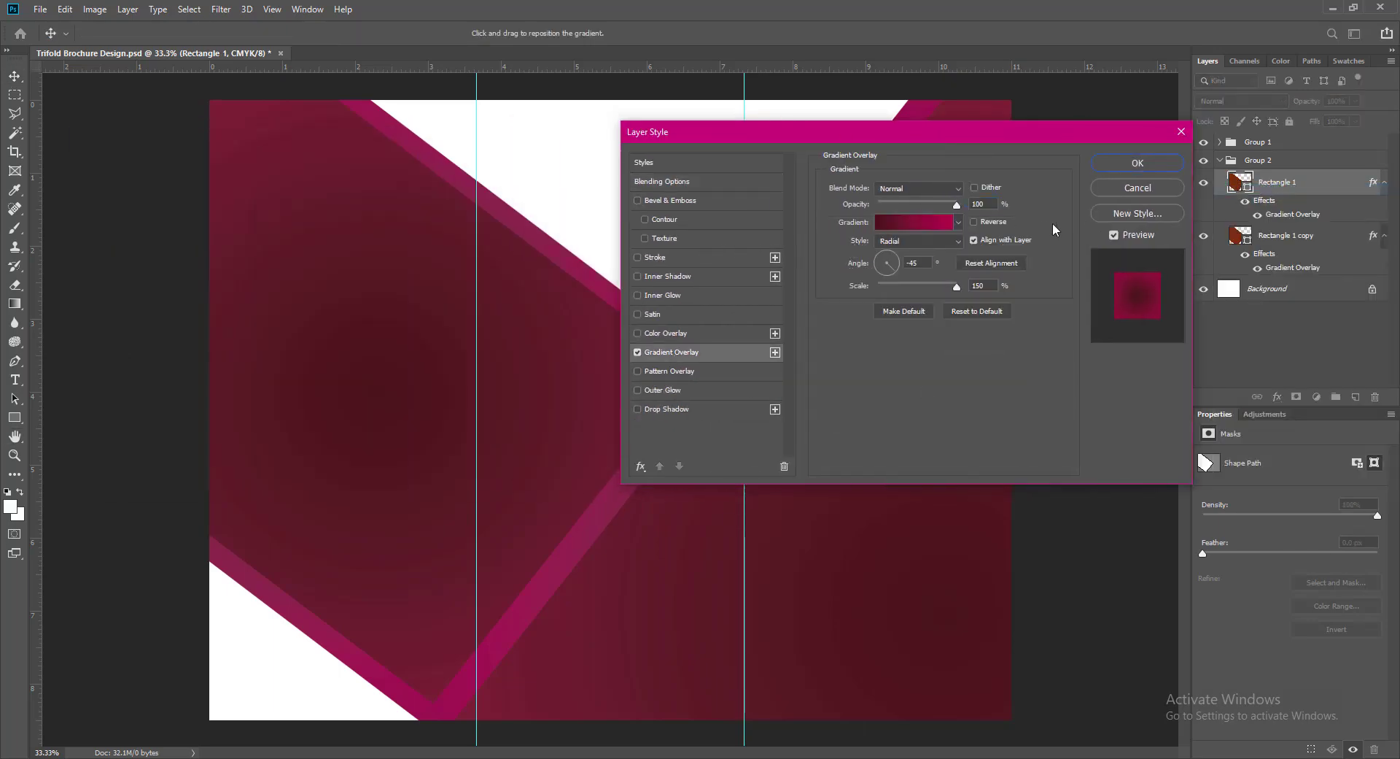
click(958, 241)
click(895, 251)
click(974, 221)
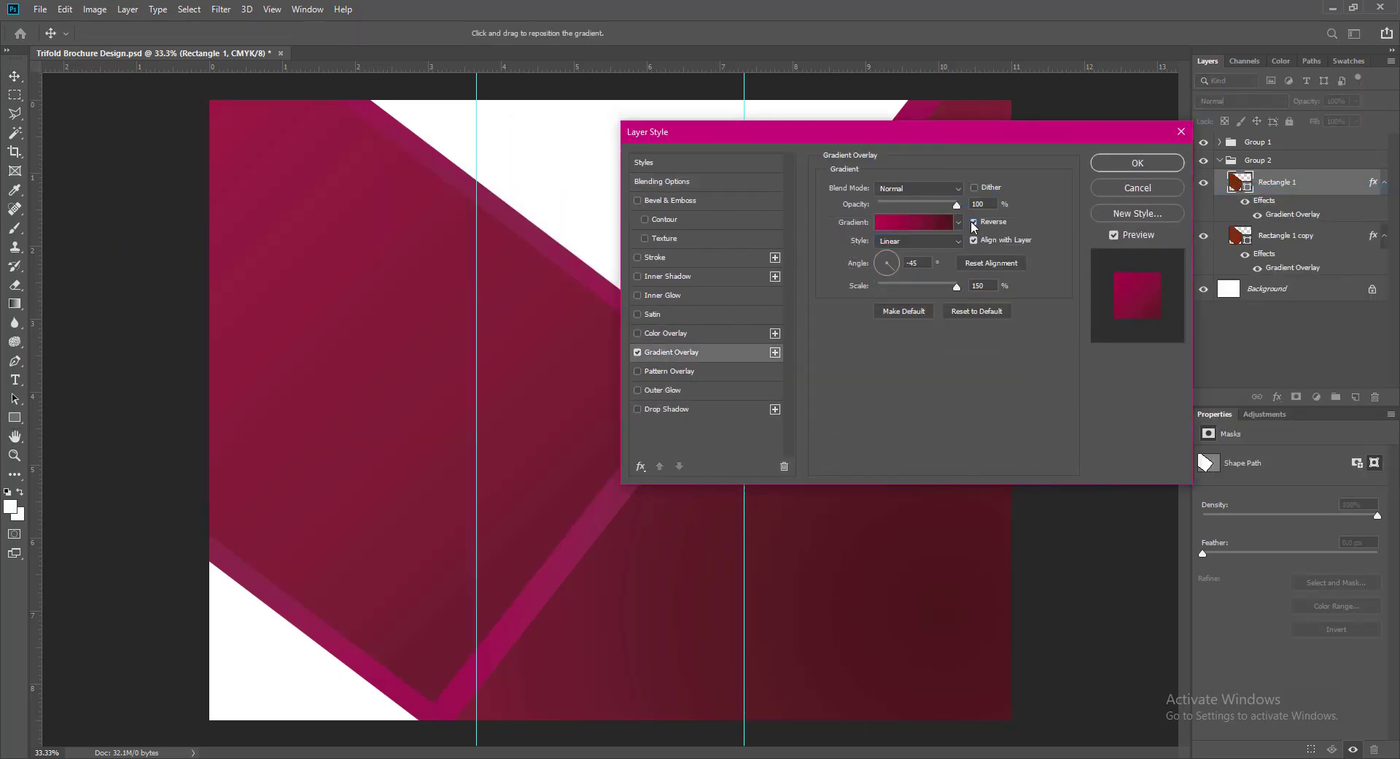
double_click(919, 264)
text(45)
click(975, 223)
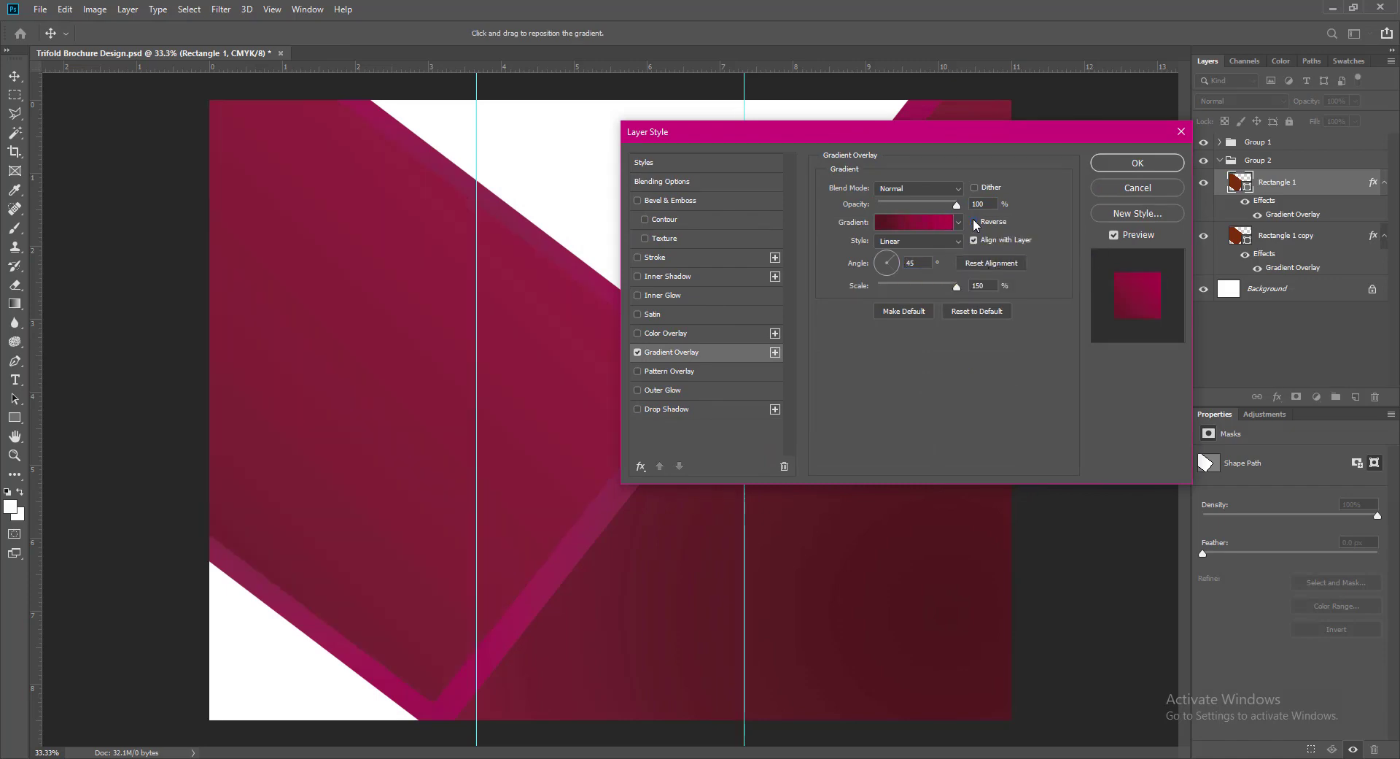
click(1137, 162)
- Give Group 2's Rectangle 1 copy a reflected Gradient Overlay with the direction reversed
click(1258, 159)
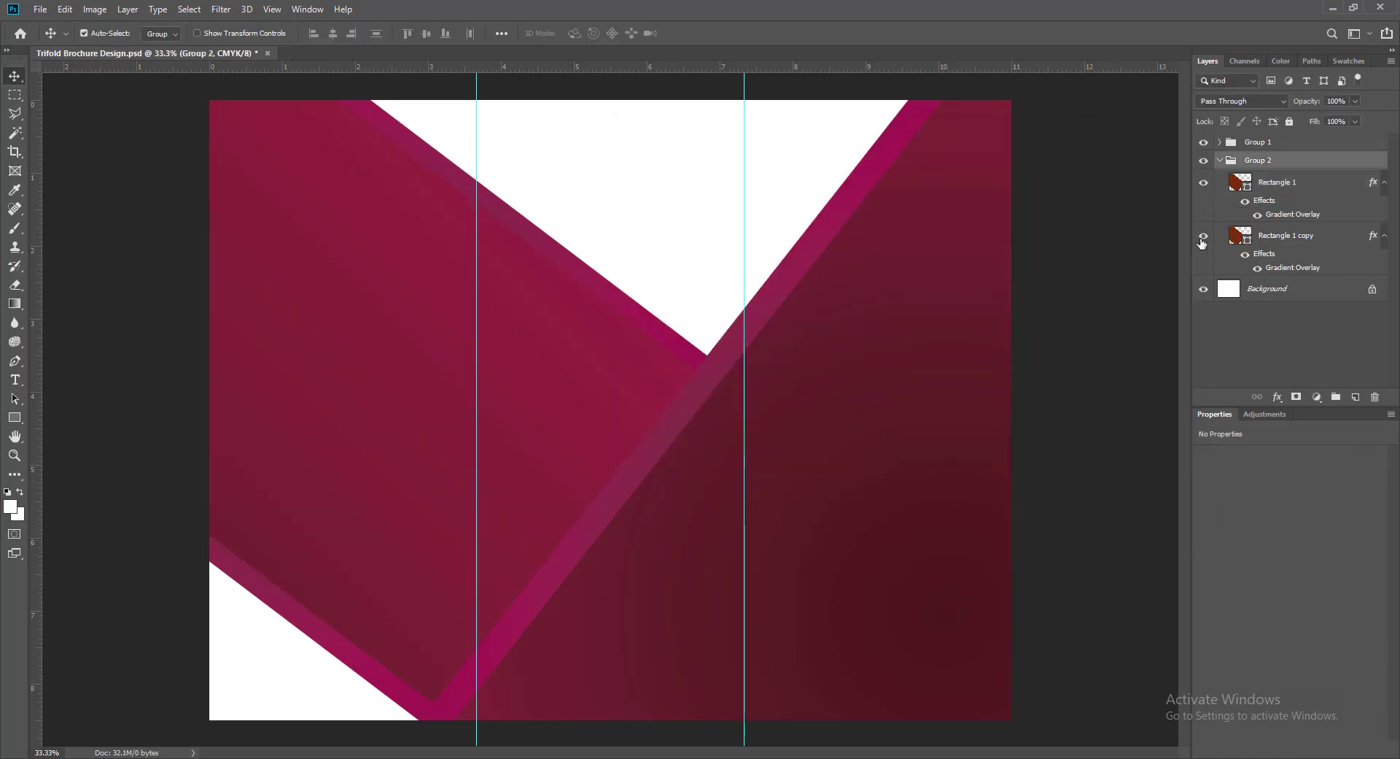
right_click(1237, 235)
click(1254, 242)
click(672, 352)
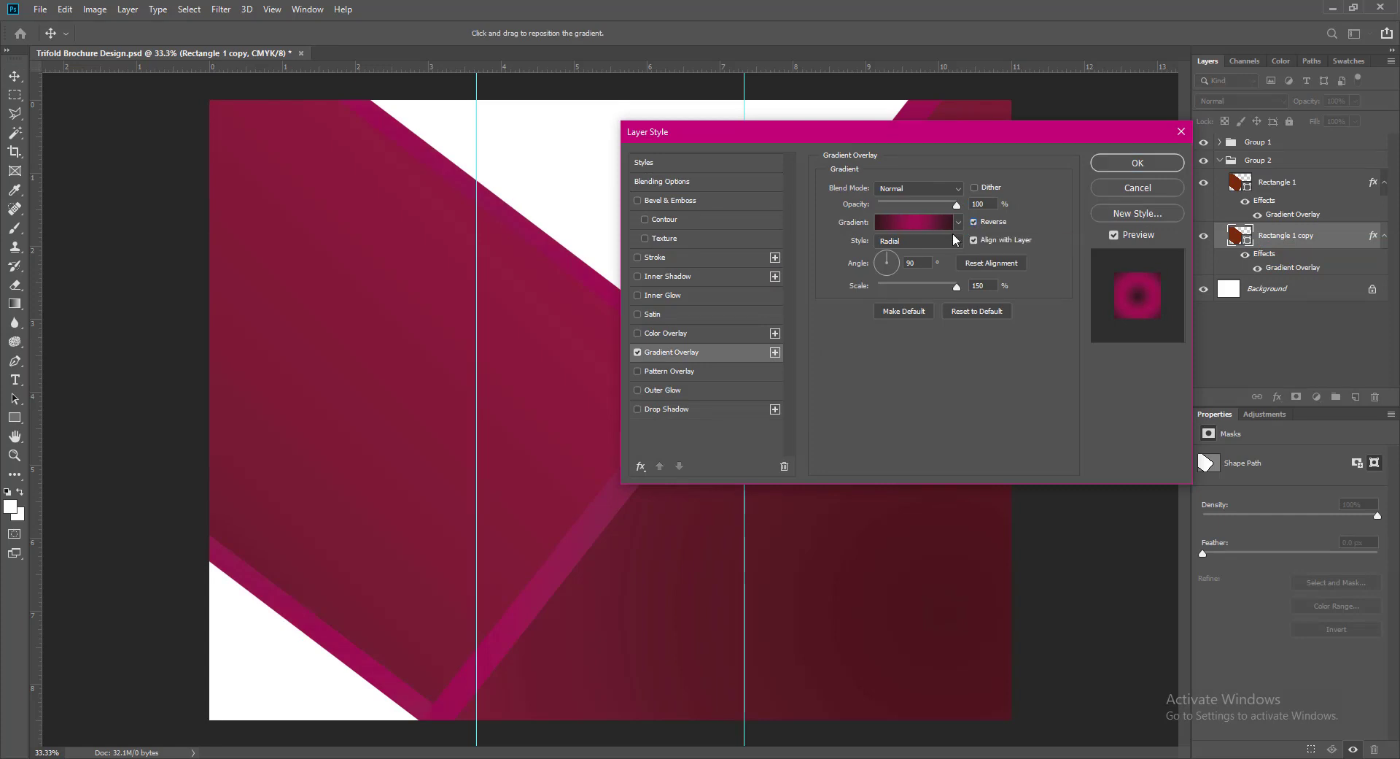
click(927, 256)
click(927, 244)
click(904, 290)
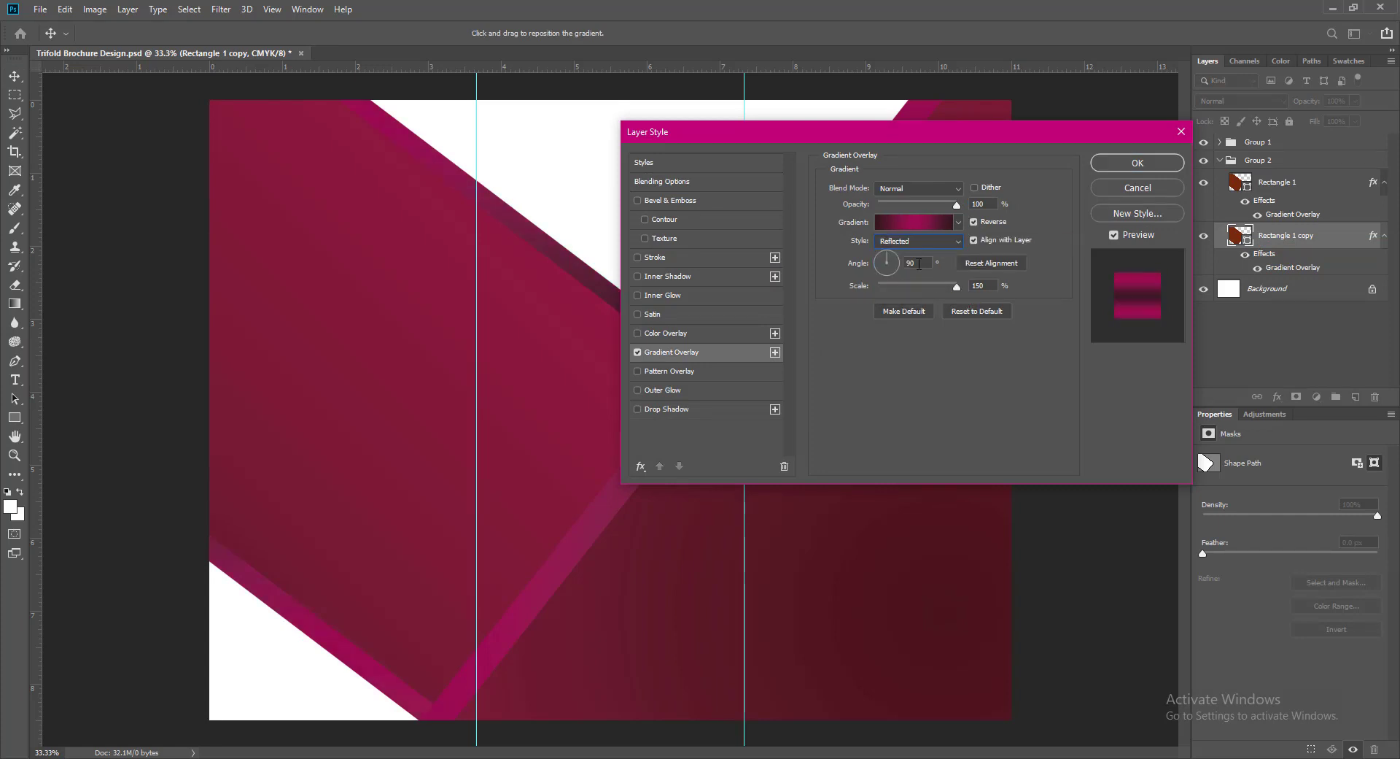
drag(920, 263, 890, 264)
text(45)
key(BackSpace)
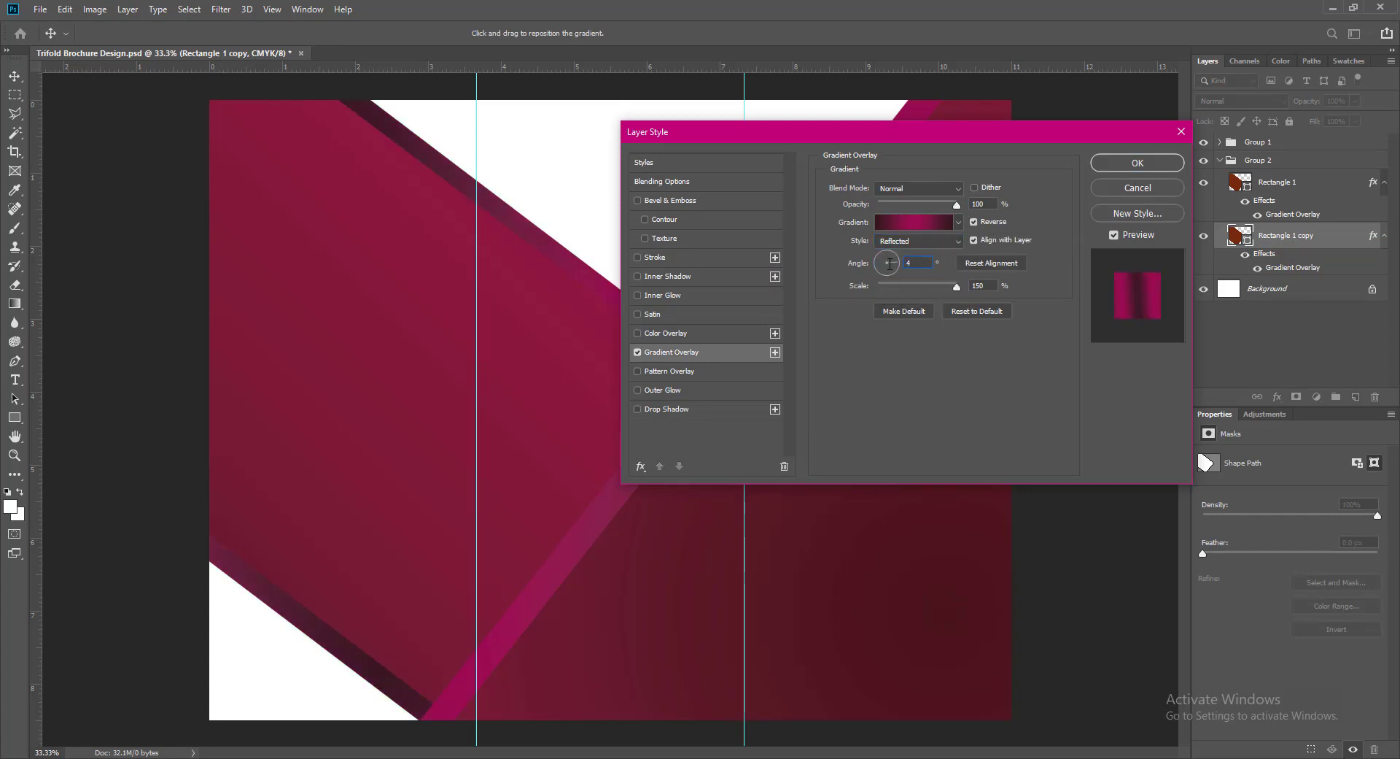
click(975, 222)
click(1129, 165)
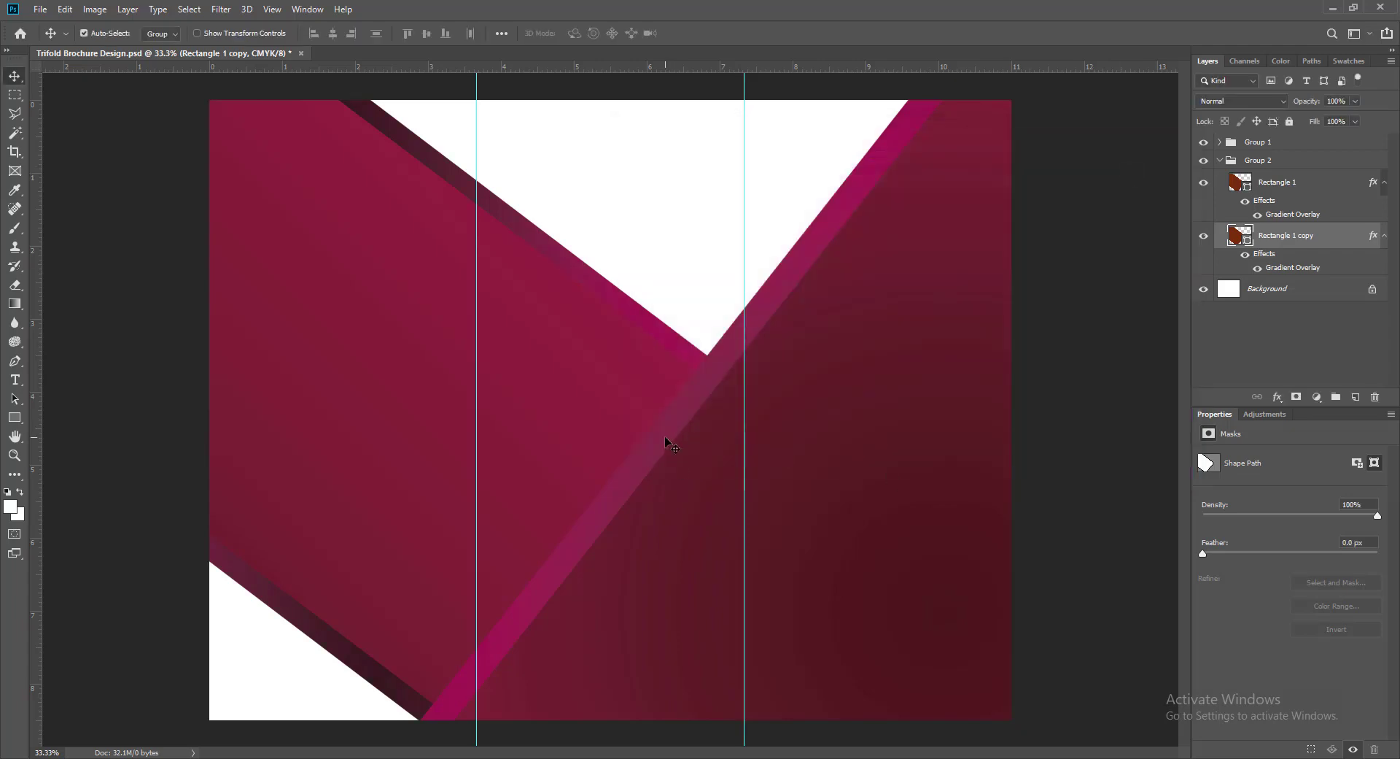
- Give Group 1's Rectangle 1 copy a reflected gradient after previewing linear, radial, angle and diamond styles
click(663, 435)
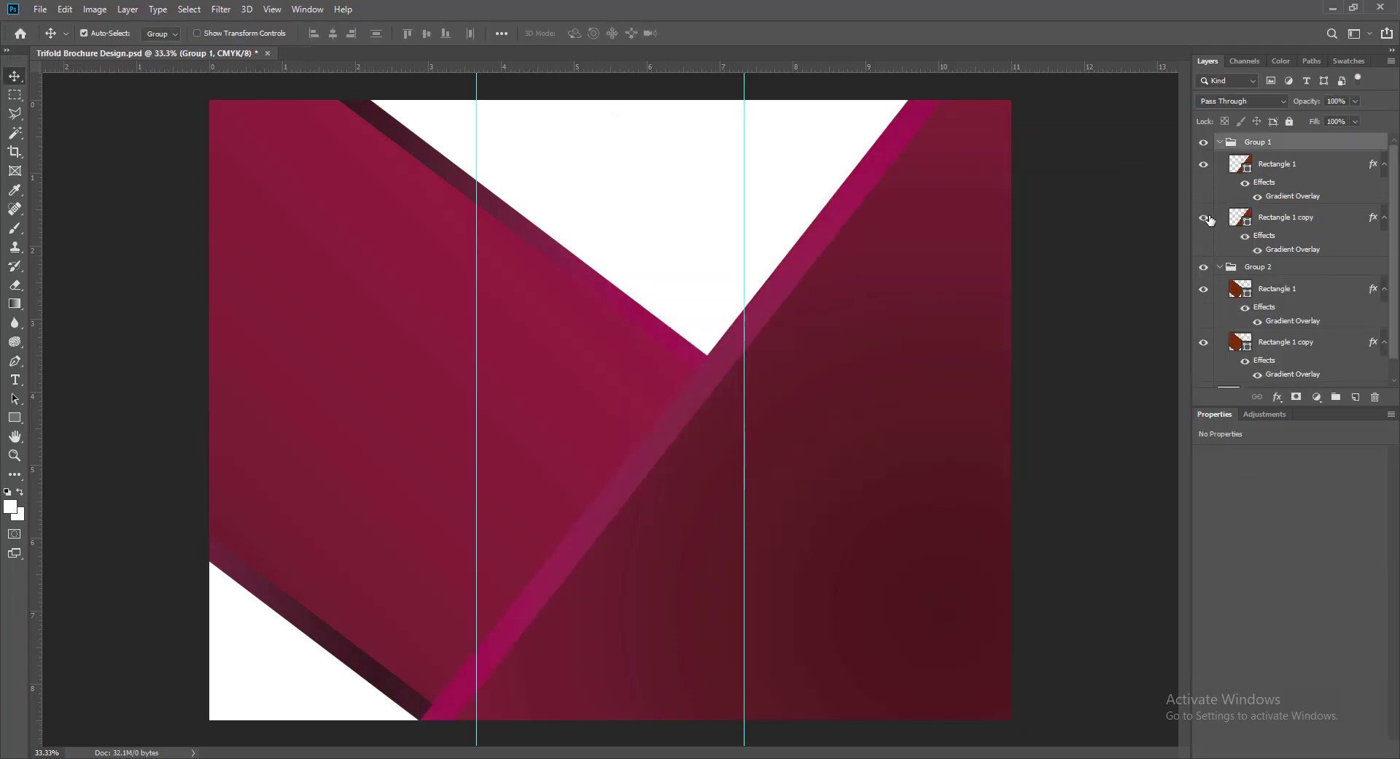
double_click(1211, 219)
click(730, 356)
drag(907, 129, 986, 309)
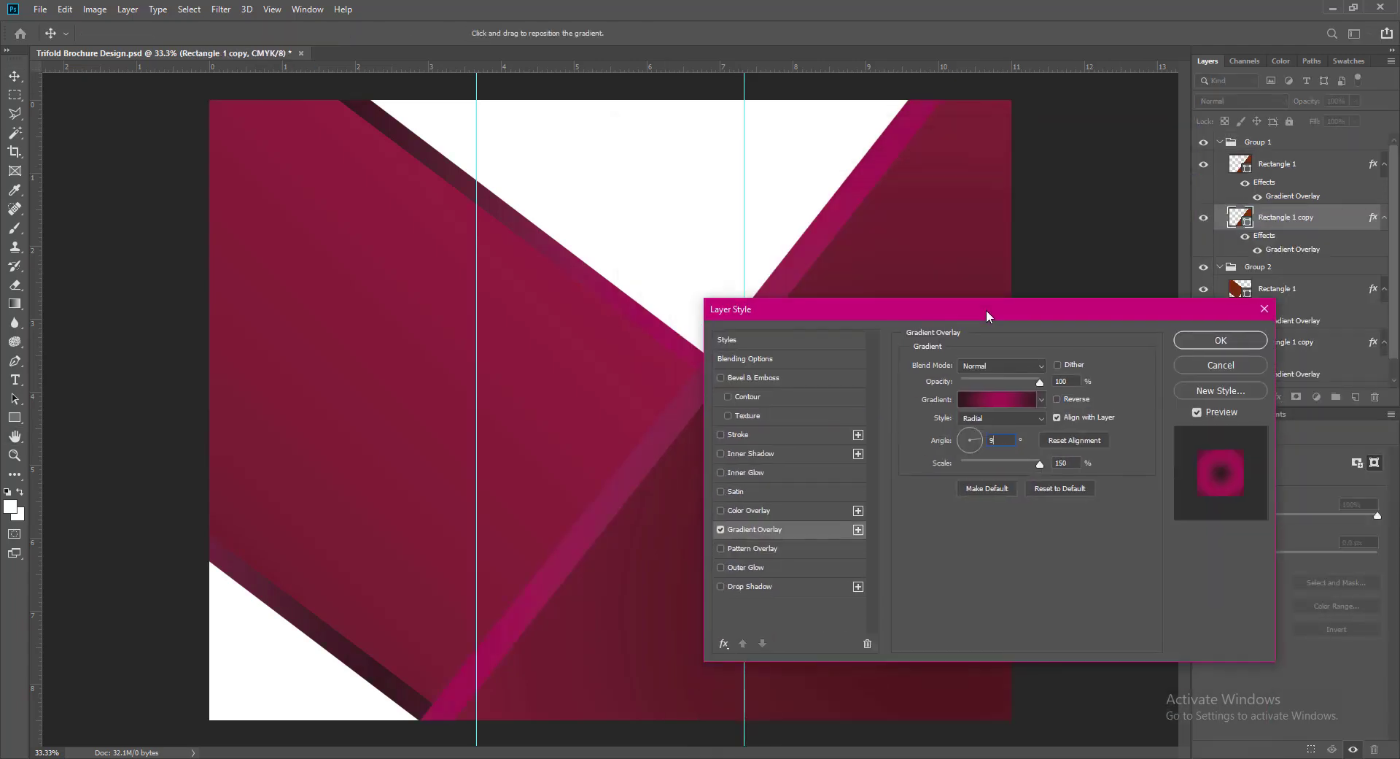
click(1031, 422)
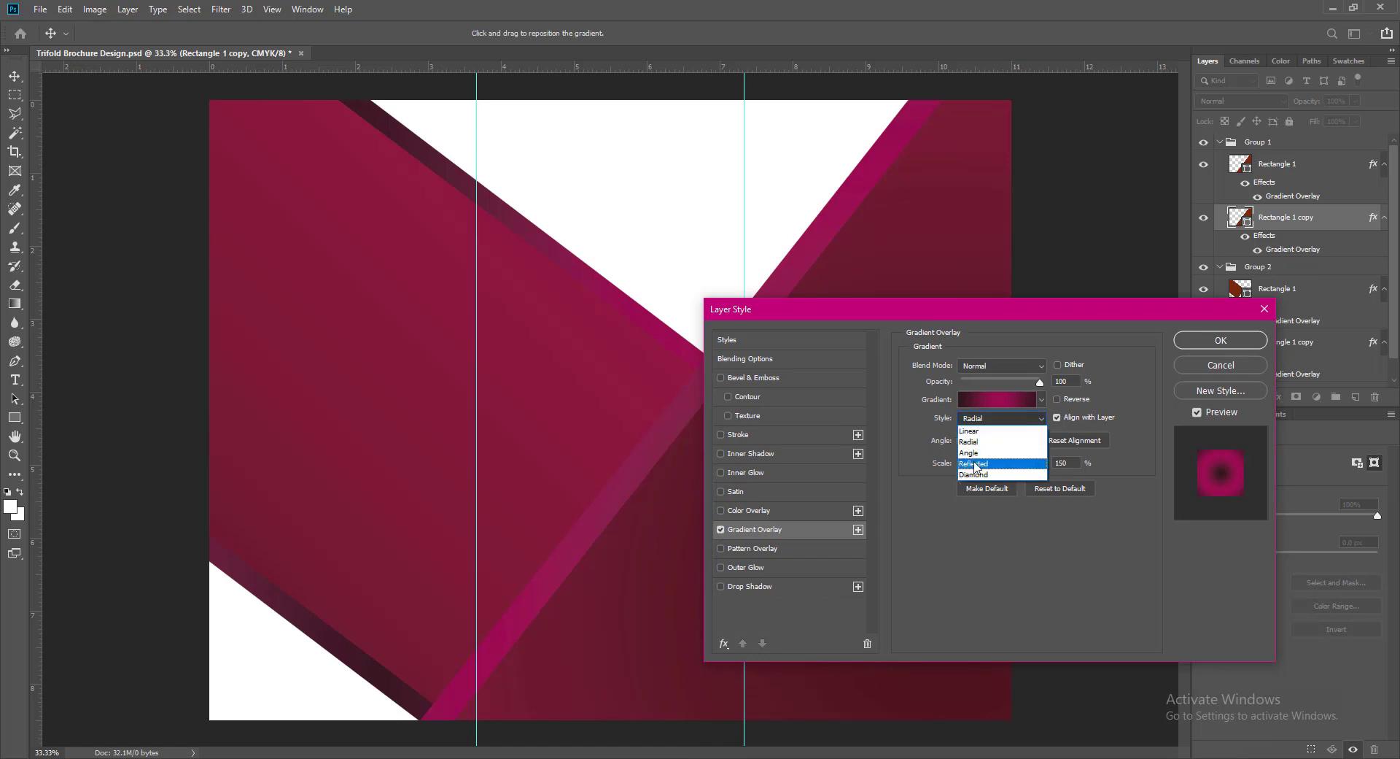
click(981, 460)
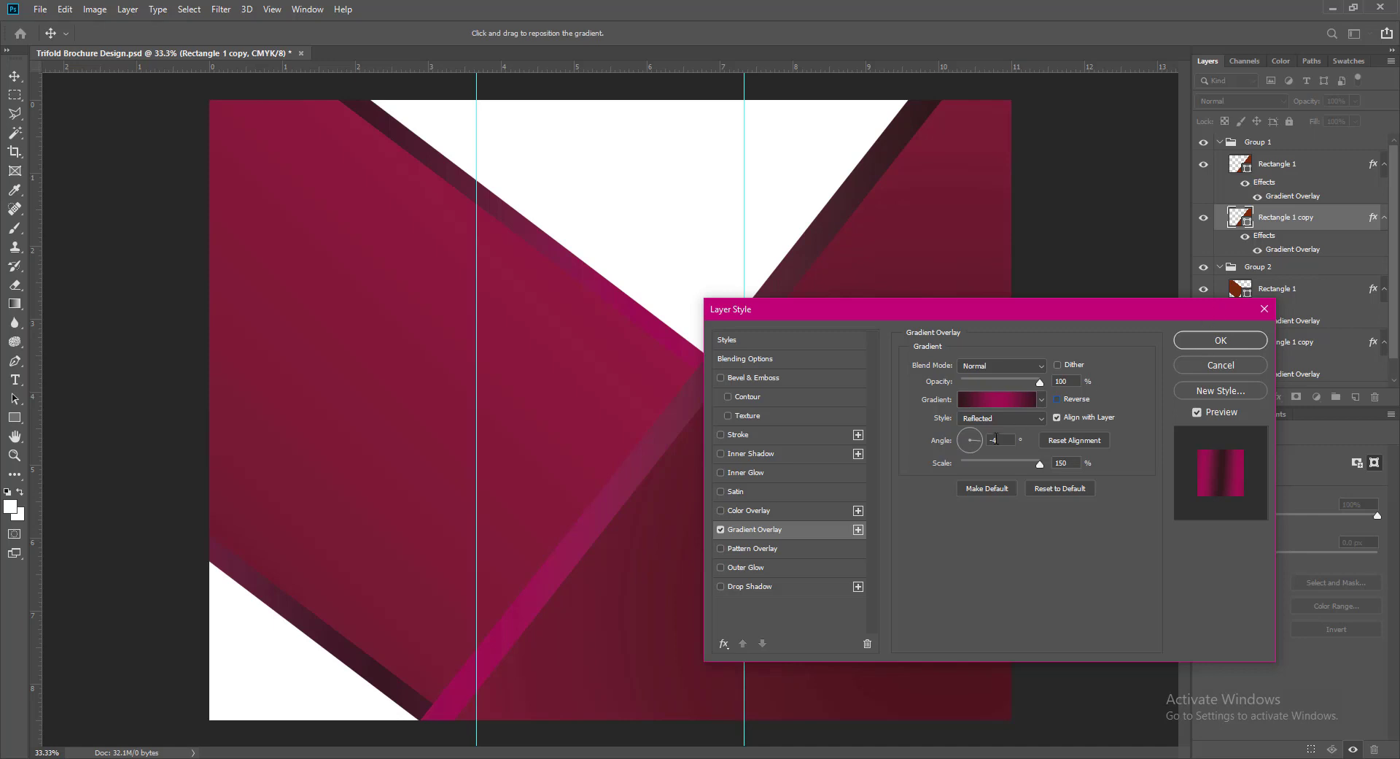
click(1009, 419)
click(1013, 433)
click(1008, 419)
click(1000, 441)
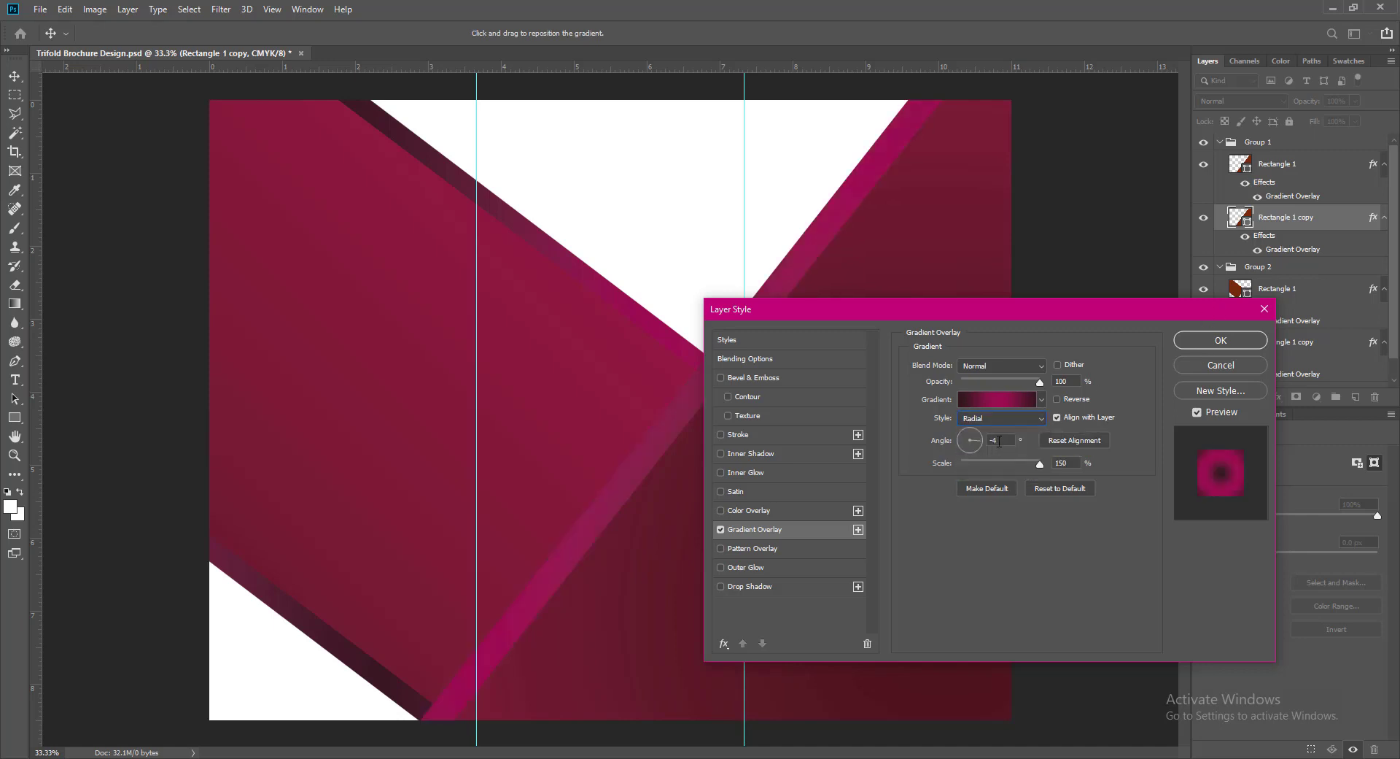
click(1010, 419)
click(1000, 450)
click(1009, 419)
click(1000, 467)
click(1009, 418)
click(985, 459)
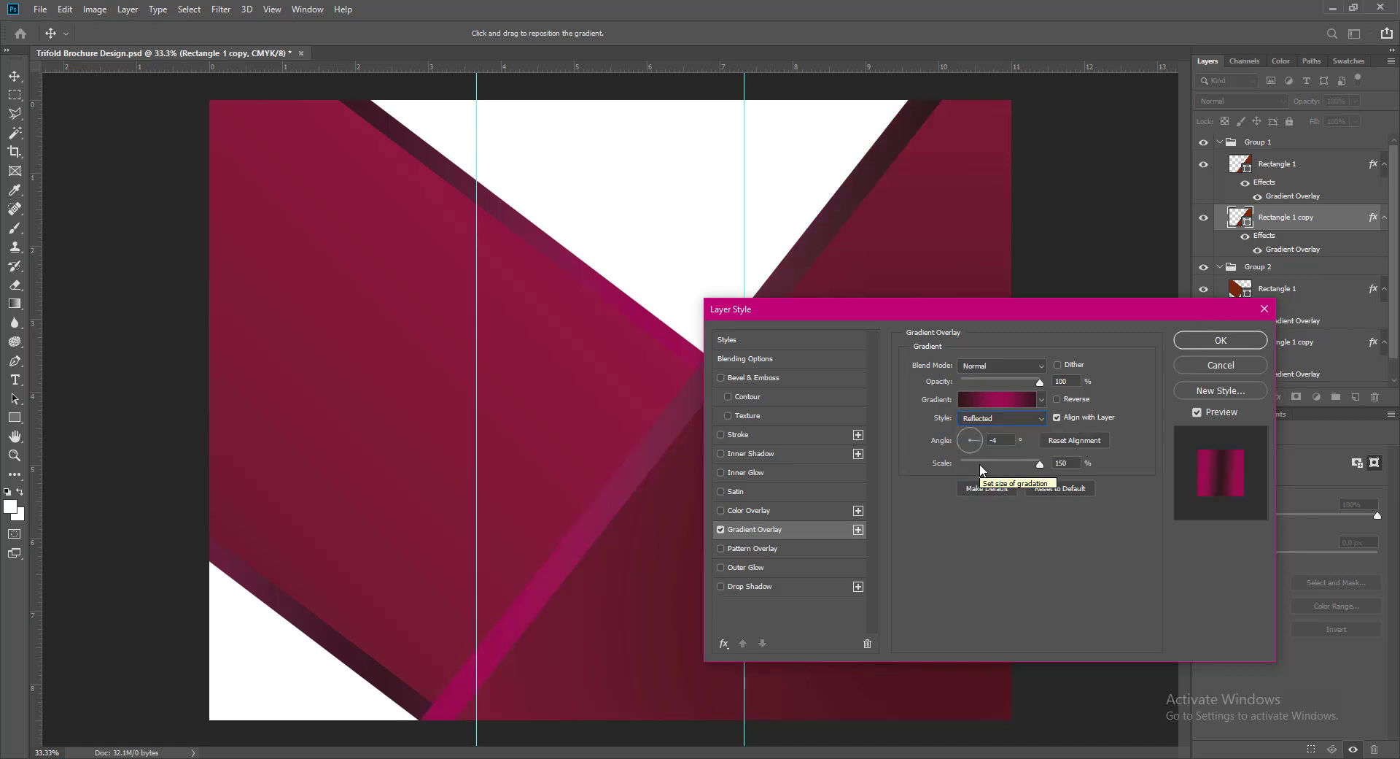
click(1058, 399)
click(1220, 340)
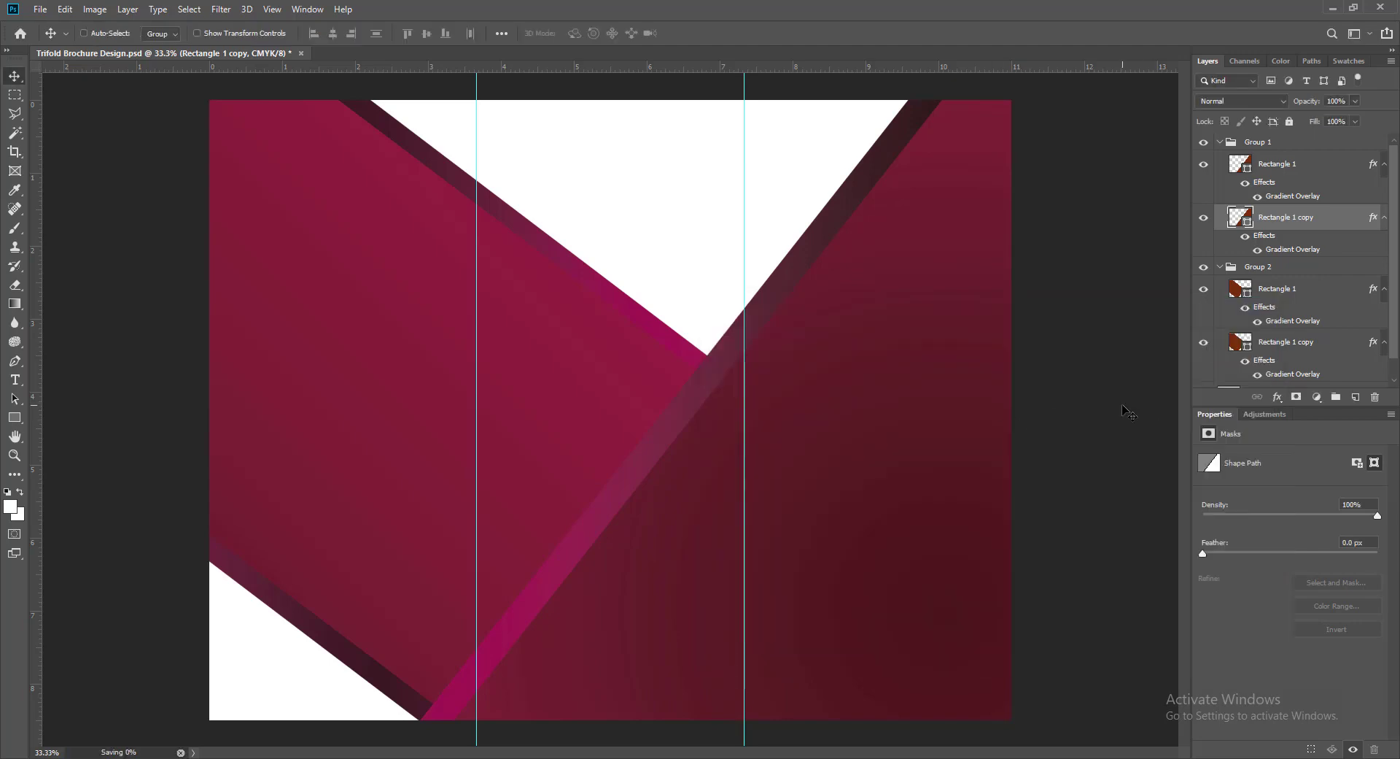
click(1217, 147)
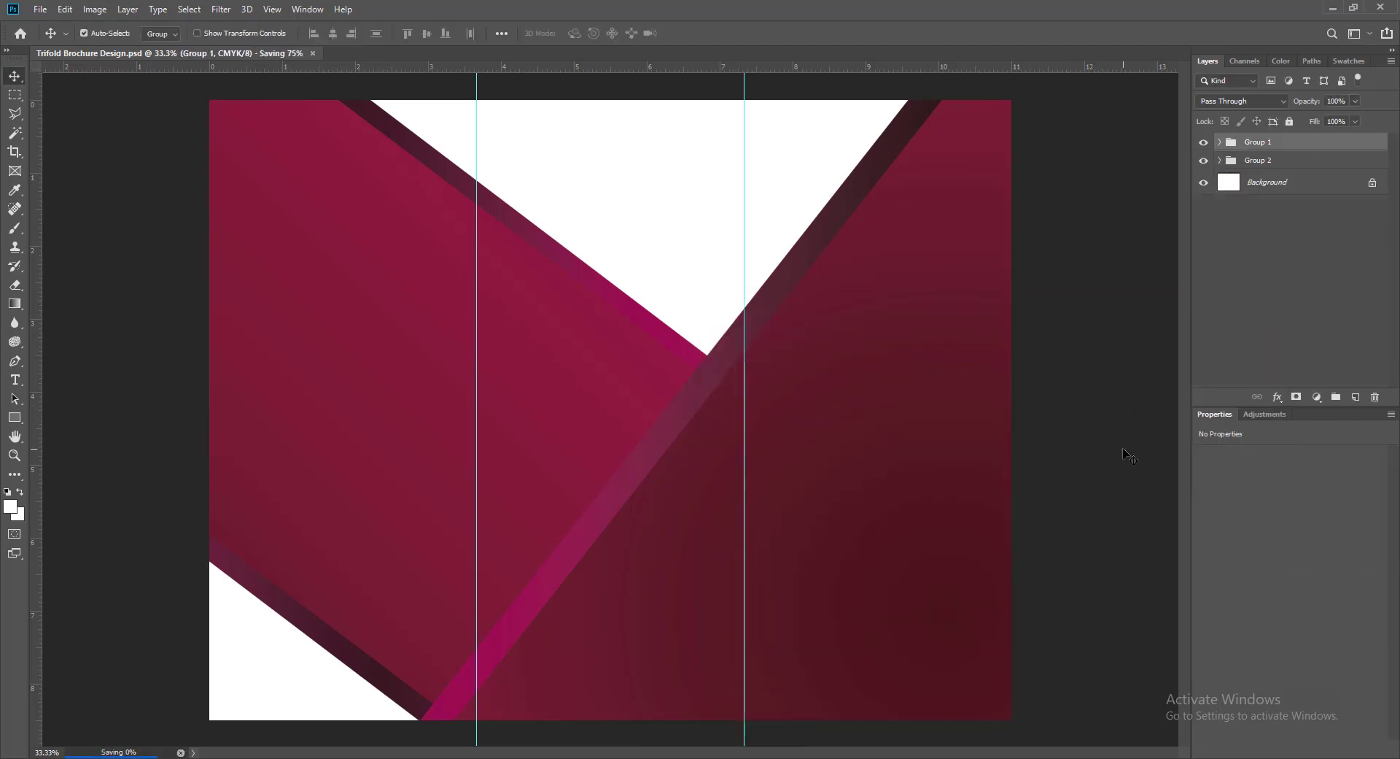
click(40, 8)
- Bring in the Channel DP.png logo, scale it down and place it in the middle panel
mouse_move(121, 101)
click(263, 219)
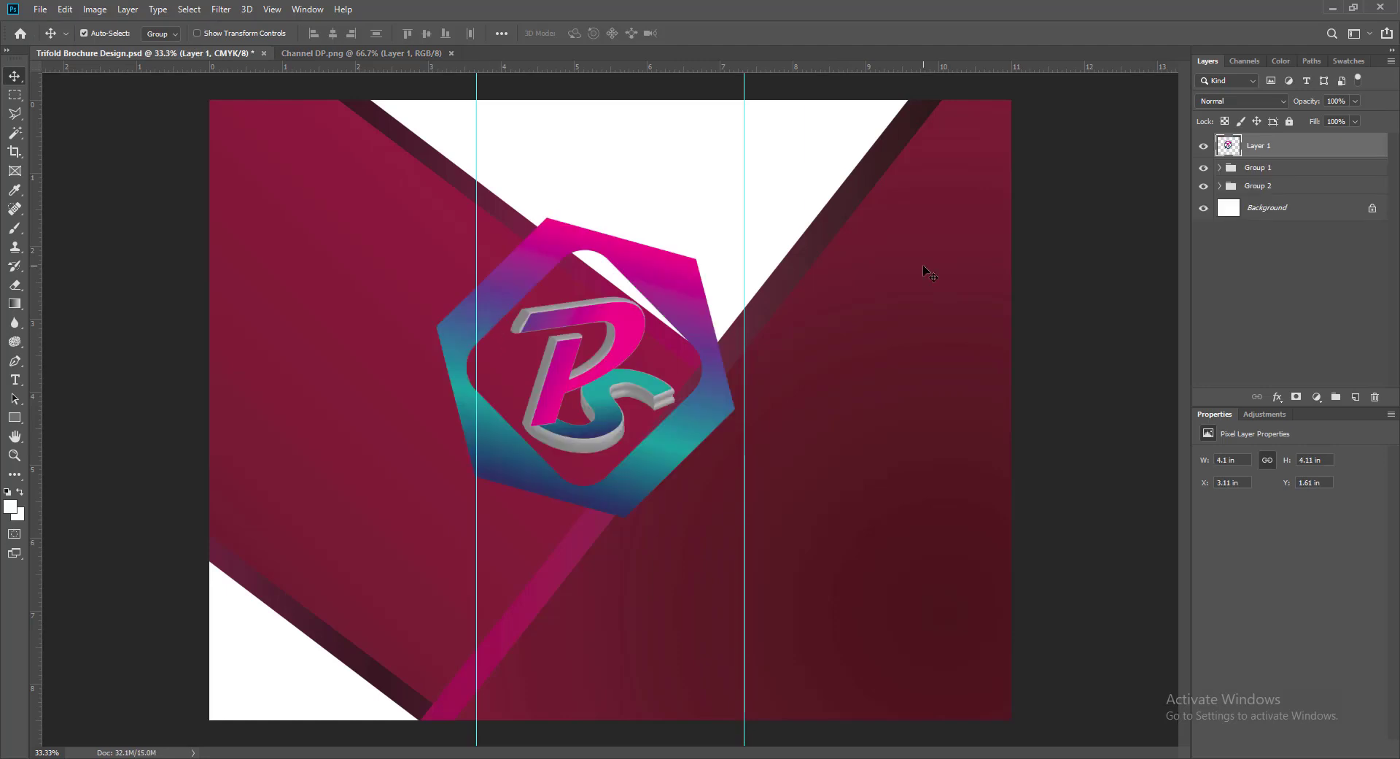
key(ctrl+t)
drag(435, 213, 616, 394)
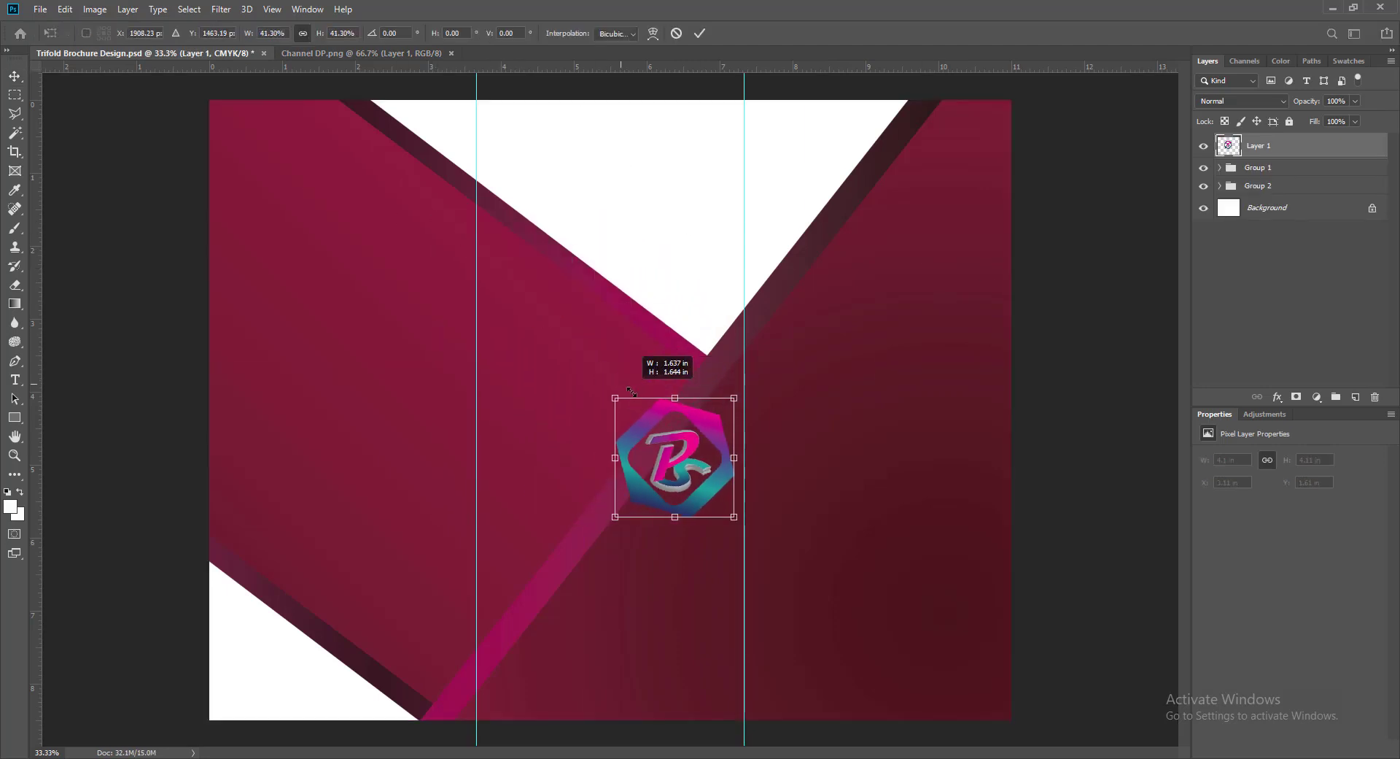
key(Return)
drag(715, 442, 580, 327)
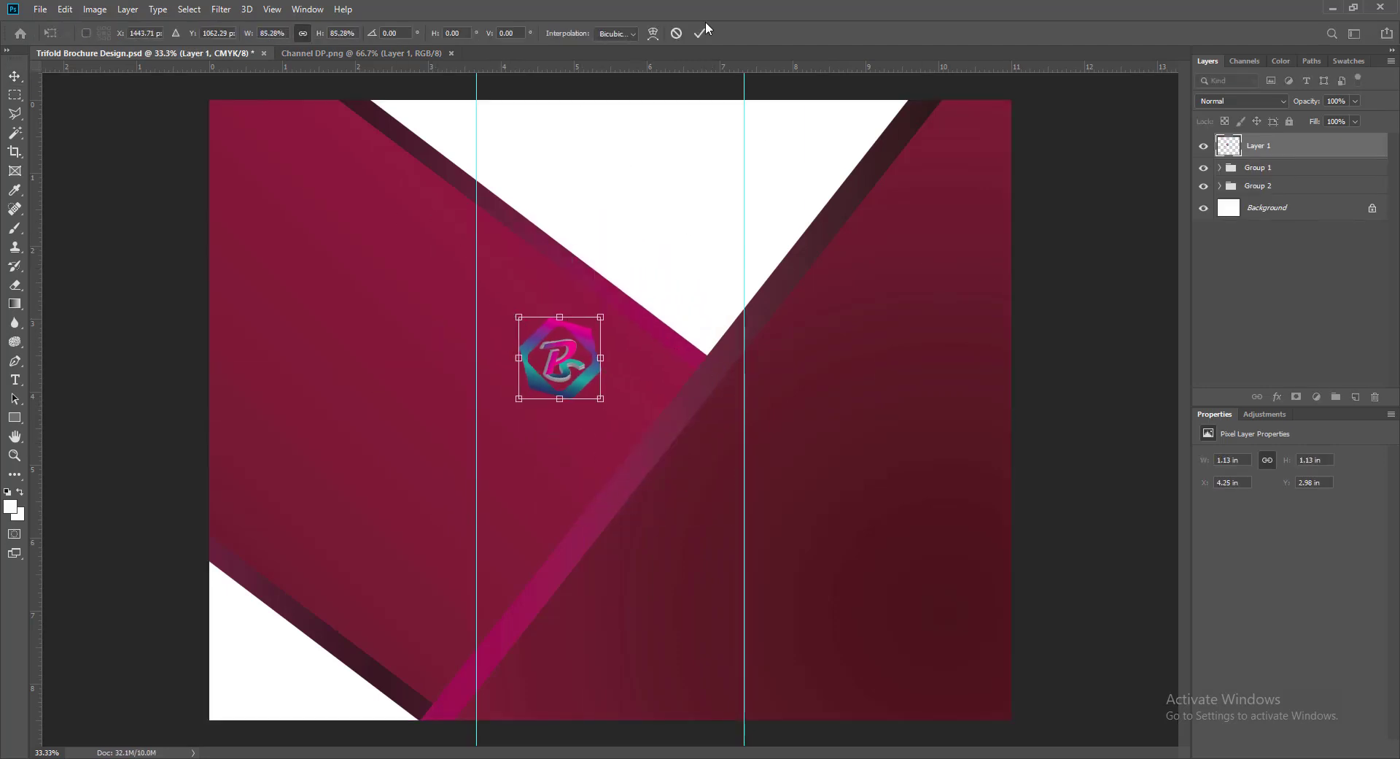
- Add a stroke outline and enable a drop shadow in the logo's layer style
right_click(1284, 143)
click(1294, 150)
click(738, 434)
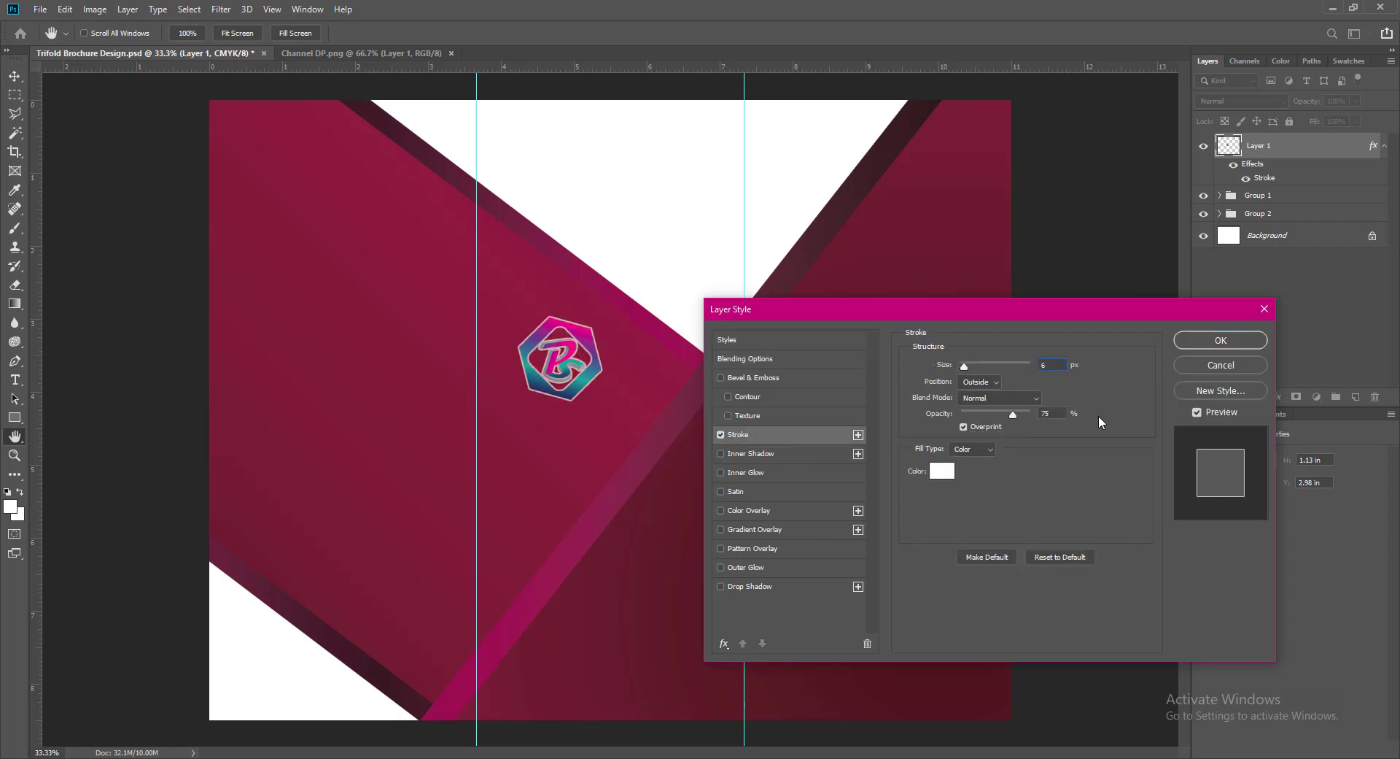
click(721, 586)
click(748, 586)
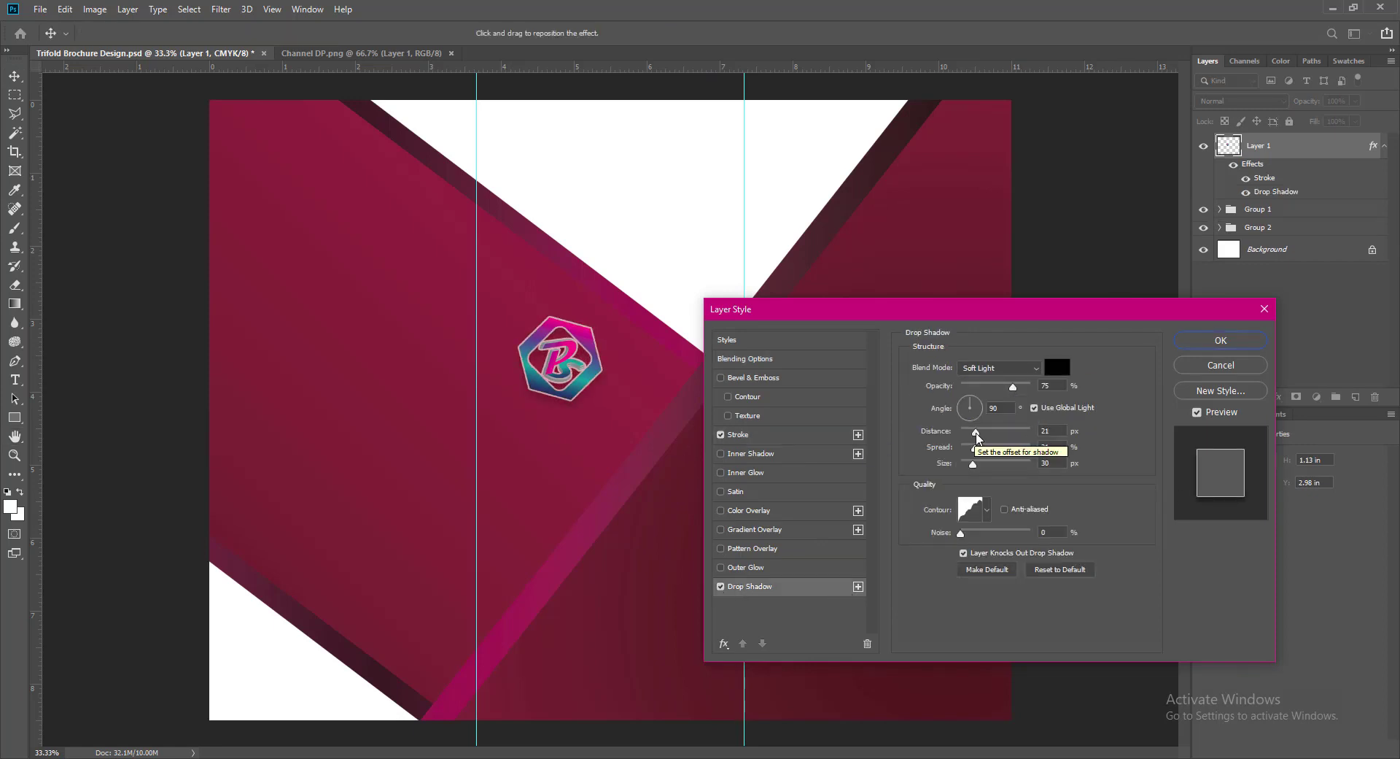
- Set the logo's drop shadow to 12/12/12 with a linear contour and apply it
scroll(1030, 367, up, 13)
drag(976, 431, 963, 431)
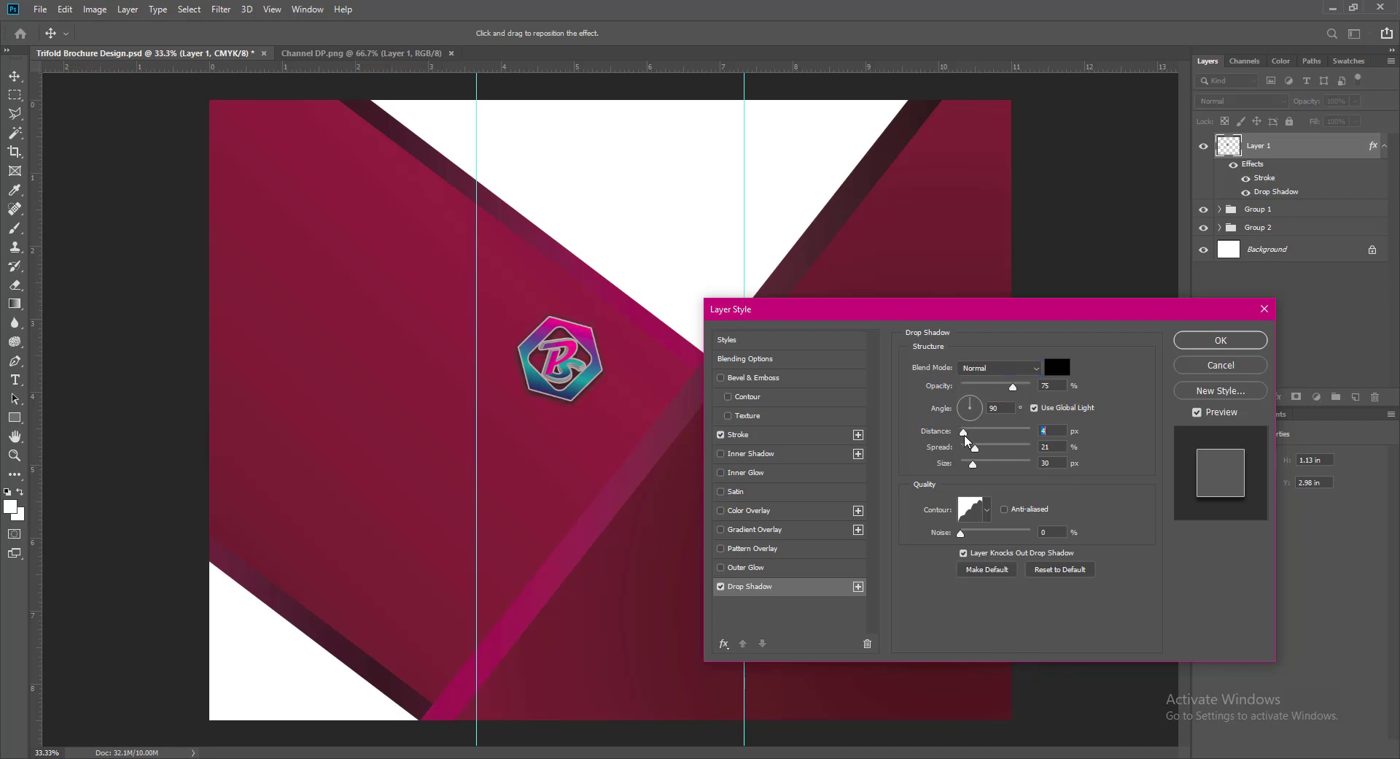
text(9)
key(Tab)
text(9)
key(Tab)
text(12)
drag(1051, 446, 937, 443)
text(1212)
click(988, 510)
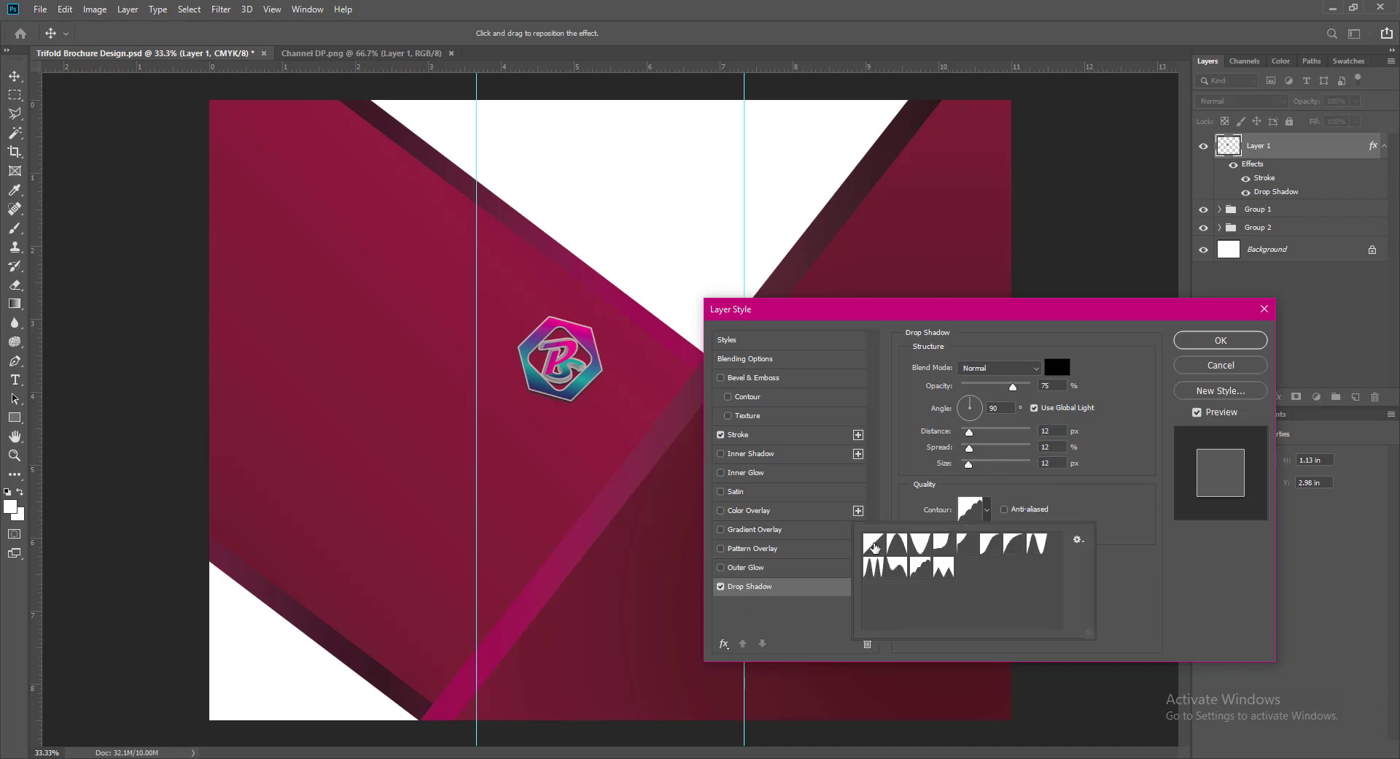
click(874, 544)
click(1163, 526)
click(1235, 340)
- Save the brochure, nudge the logo into its final spot, and add an empty layer
key(ctrl+s)
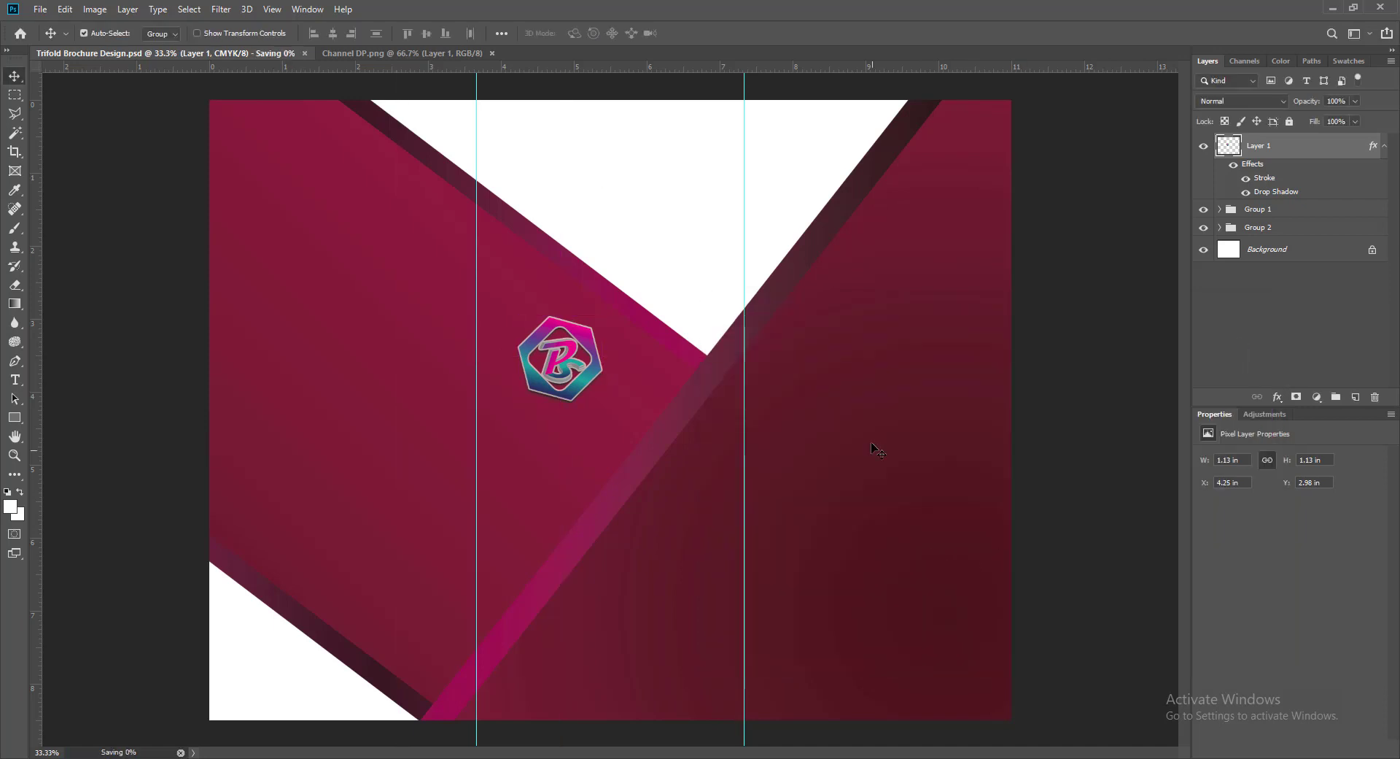
drag(582, 333, 581, 338)
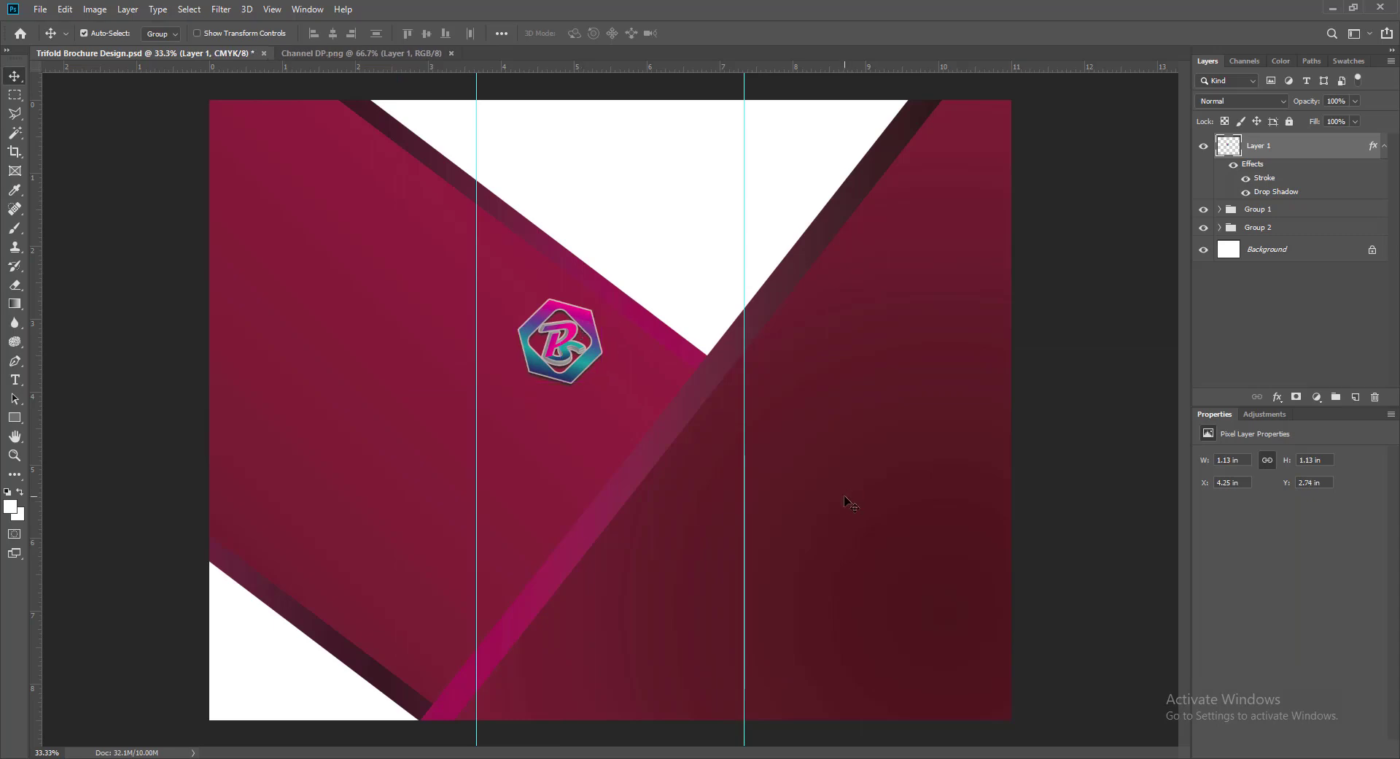
key(ctrl+shift+alt+n)
- Type PIYASTICK below the logo in Bernard MT Condensed at 30 pt
key(t)
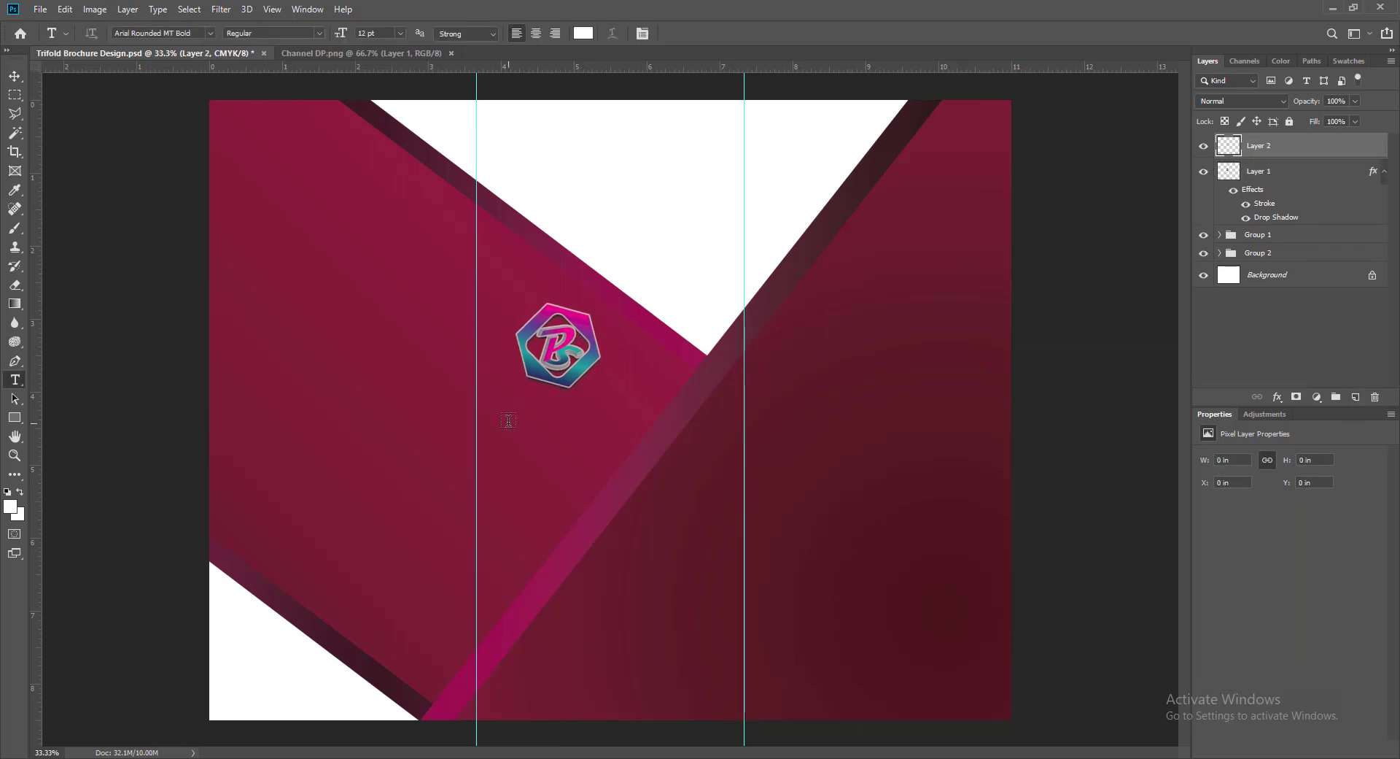
click(505, 425)
text(PIYASTICK)
key(ctrl+a)
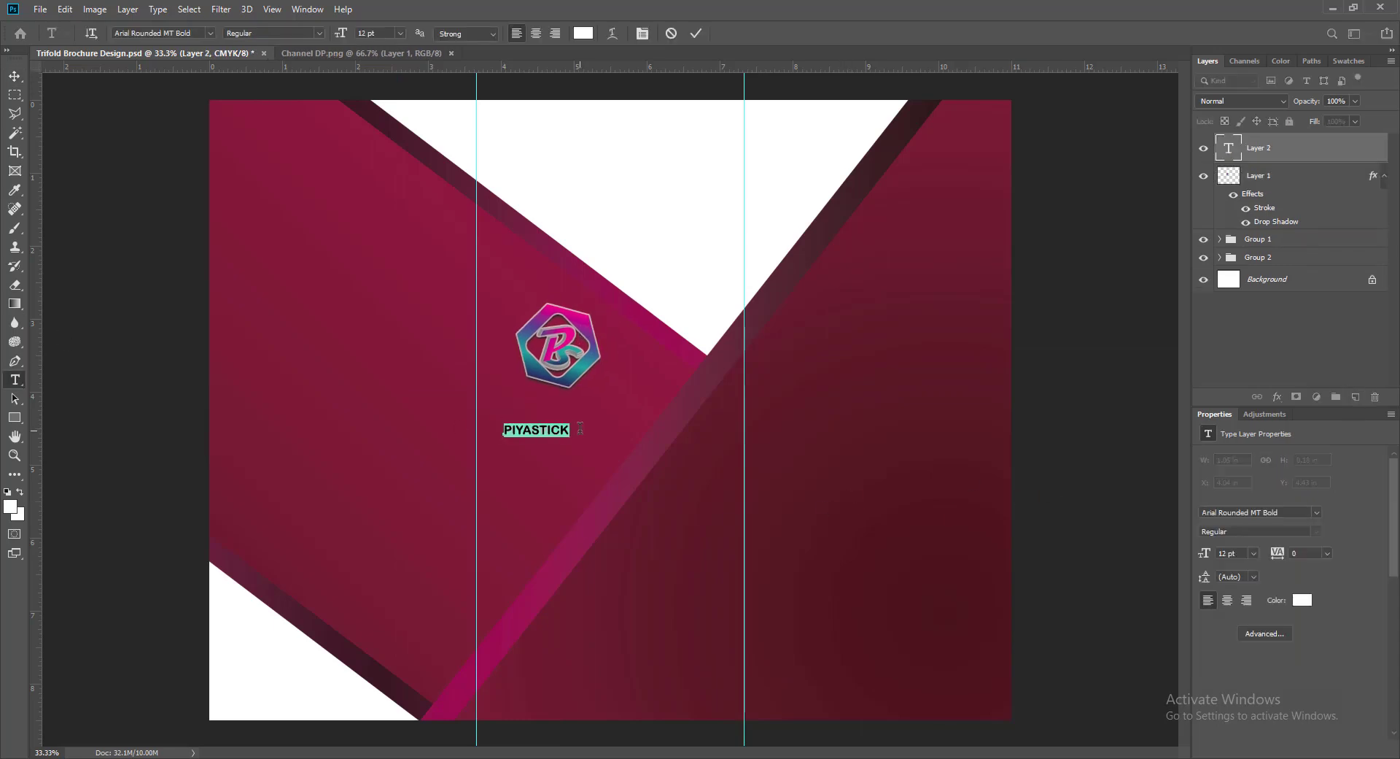
click(210, 33)
click(282, 119)
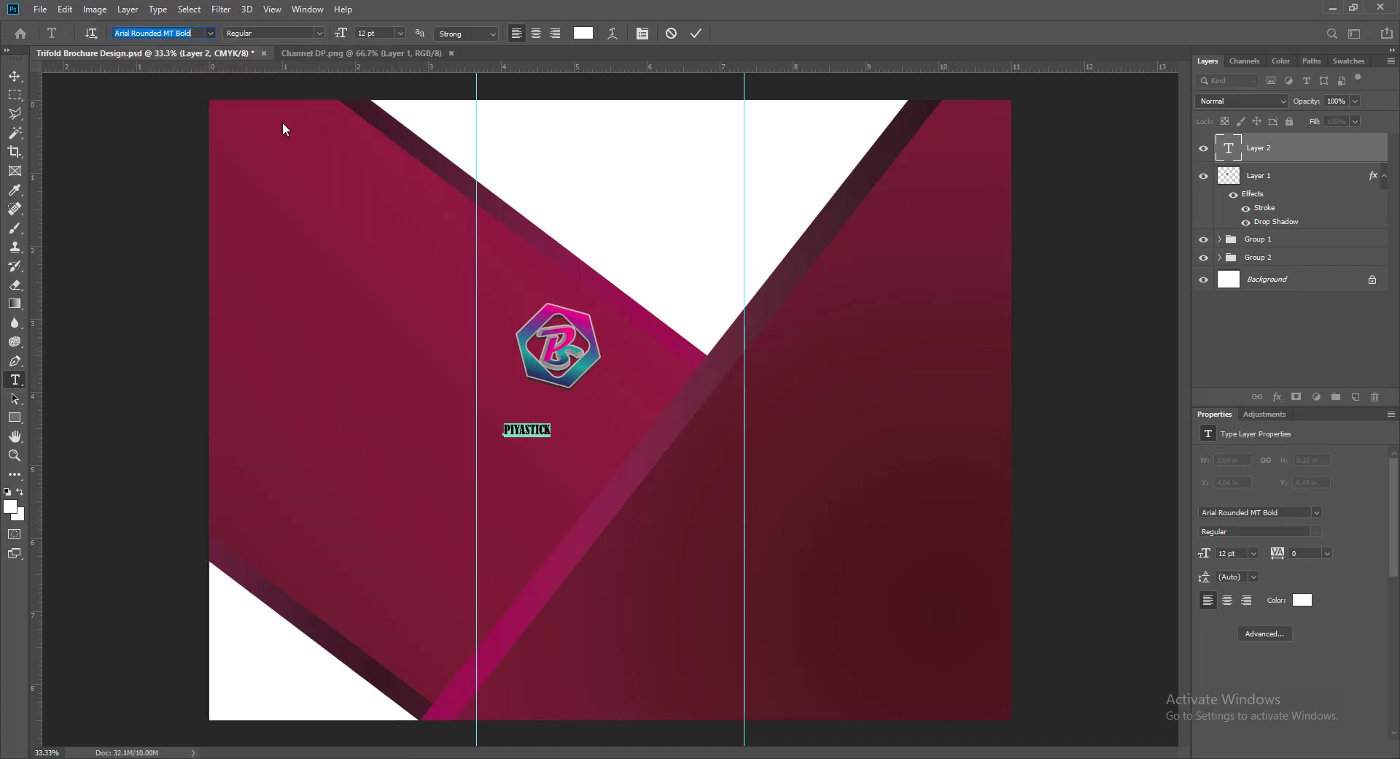
click(583, 33)
click(1069, 484)
click(399, 33)
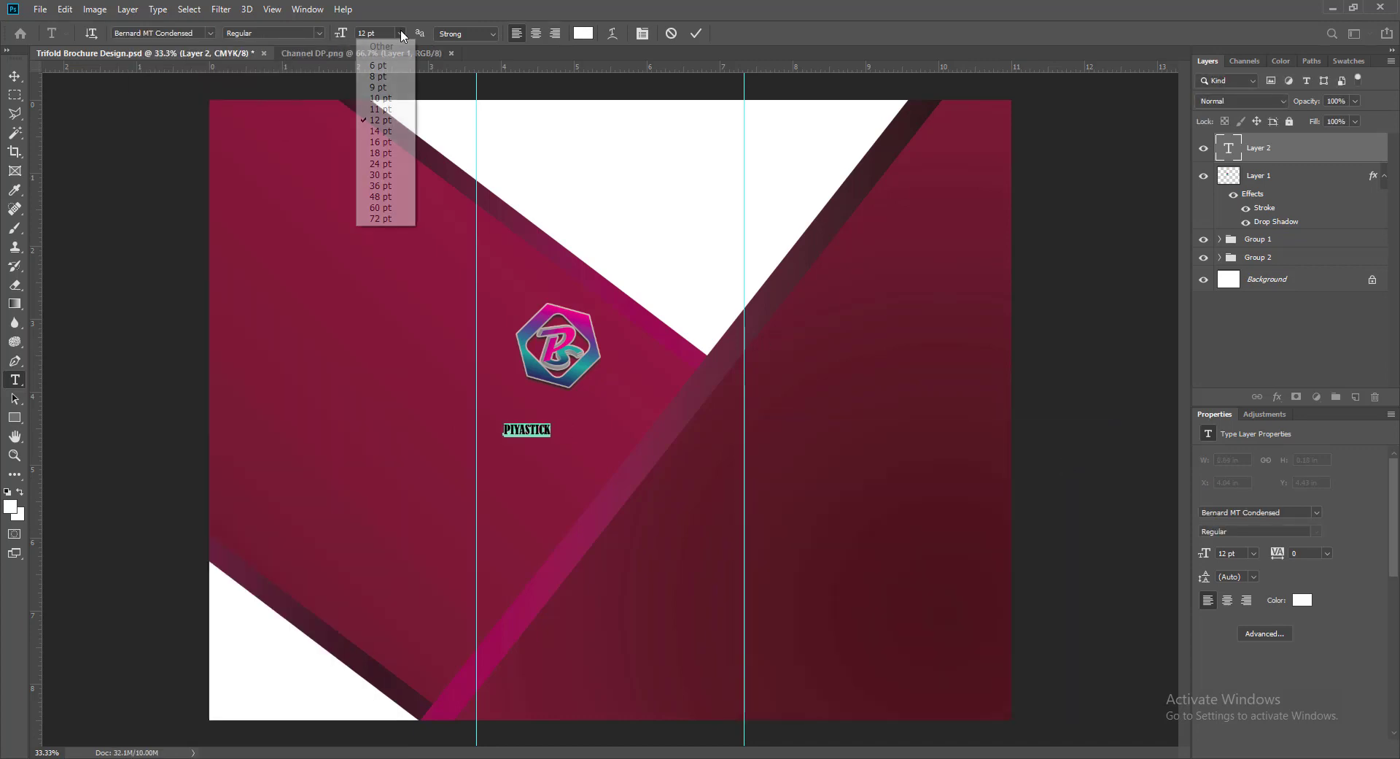
click(376, 173)
click(400, 33)
click(377, 189)
click(696, 33)
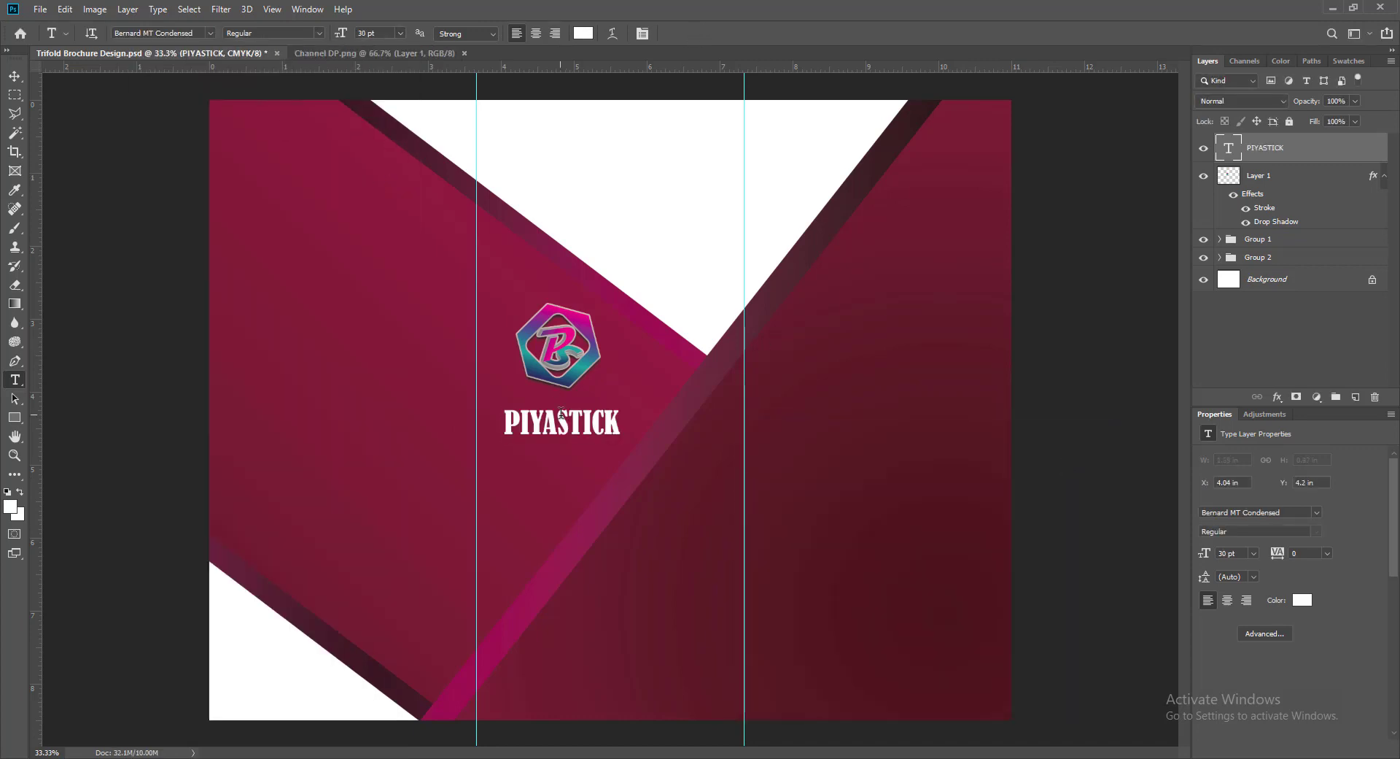
- Move PIYASTICK up under the logo, nudge the logo, and duplicate the text just below
key(v)
drag(558, 429, 558, 410)
click(583, 331)
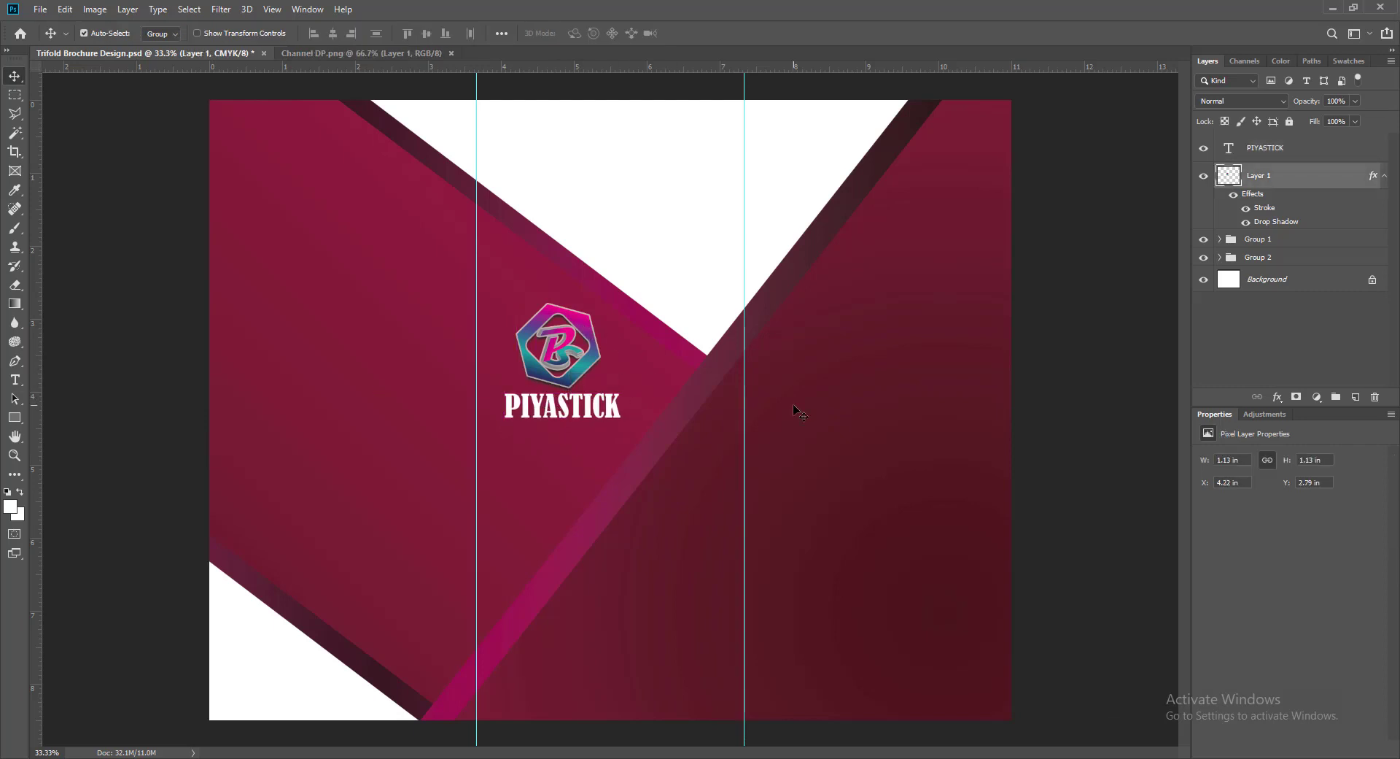
key(Left)
key(Left)
key(Left)
key(Left)
key(Left)
key(Left)
key(Left)
key(Left)
key(Left)
key(Left)
key(Left)
key(Left)
key(Left)
key(Left)
key(Left)
key(Up)
key(Up)
key(Up)
key(Up)
key(Up)
key(Up)
key(Up)
key(Up)
key(Up)
key(Up)
key(Up)
key(Up)
key(Up)
key(Up)
key(Up)
key(Up)
key(Up)
key(Up)
key(Right)
key(Right)
key(Right)
key(Right)
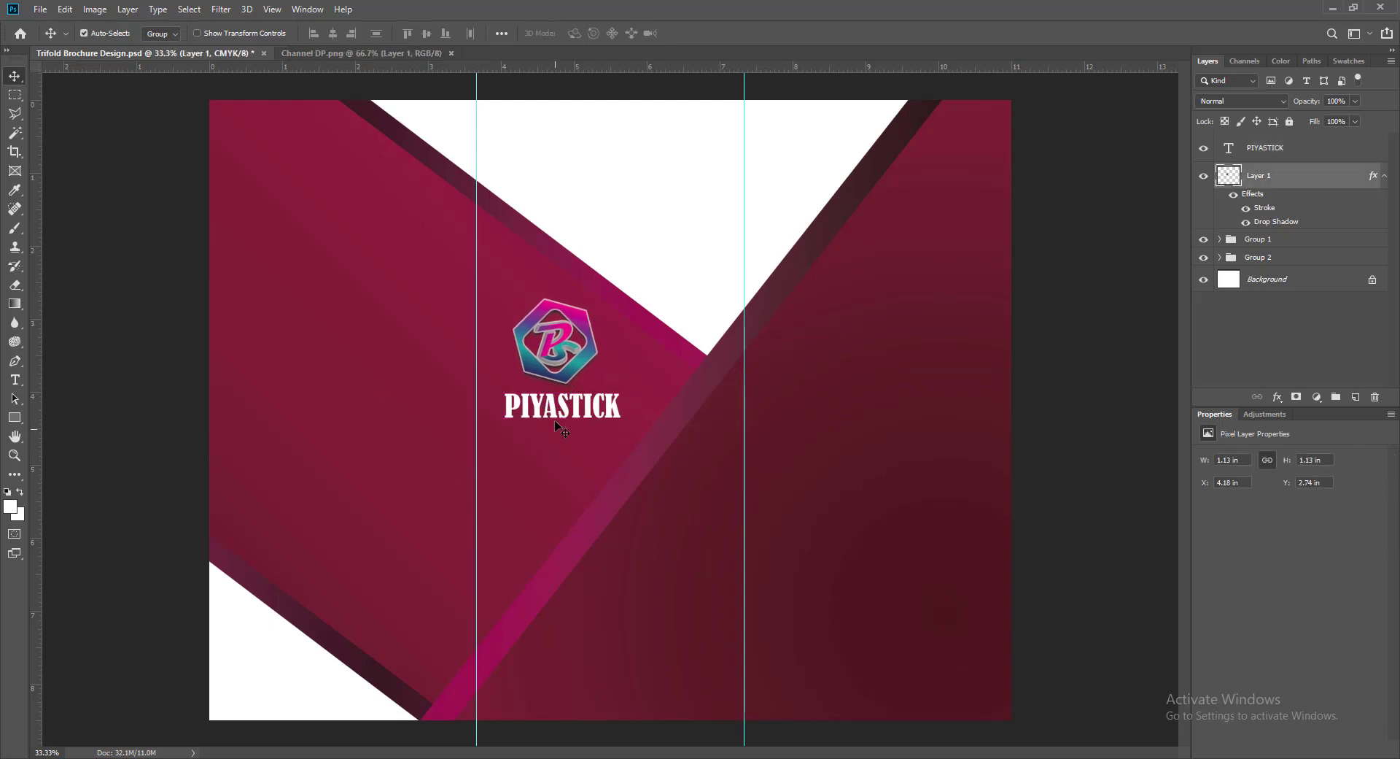
click(553, 408)
drag(553, 407, 777, 442)
- Retype the copy as MULTI CREATIVE GALAXY in Berlin Sans FB Demi 18 pt under PIYASTICK
double_click(1230, 148)
text(MULTI CREATIVE GALAXY)
click(210, 33)
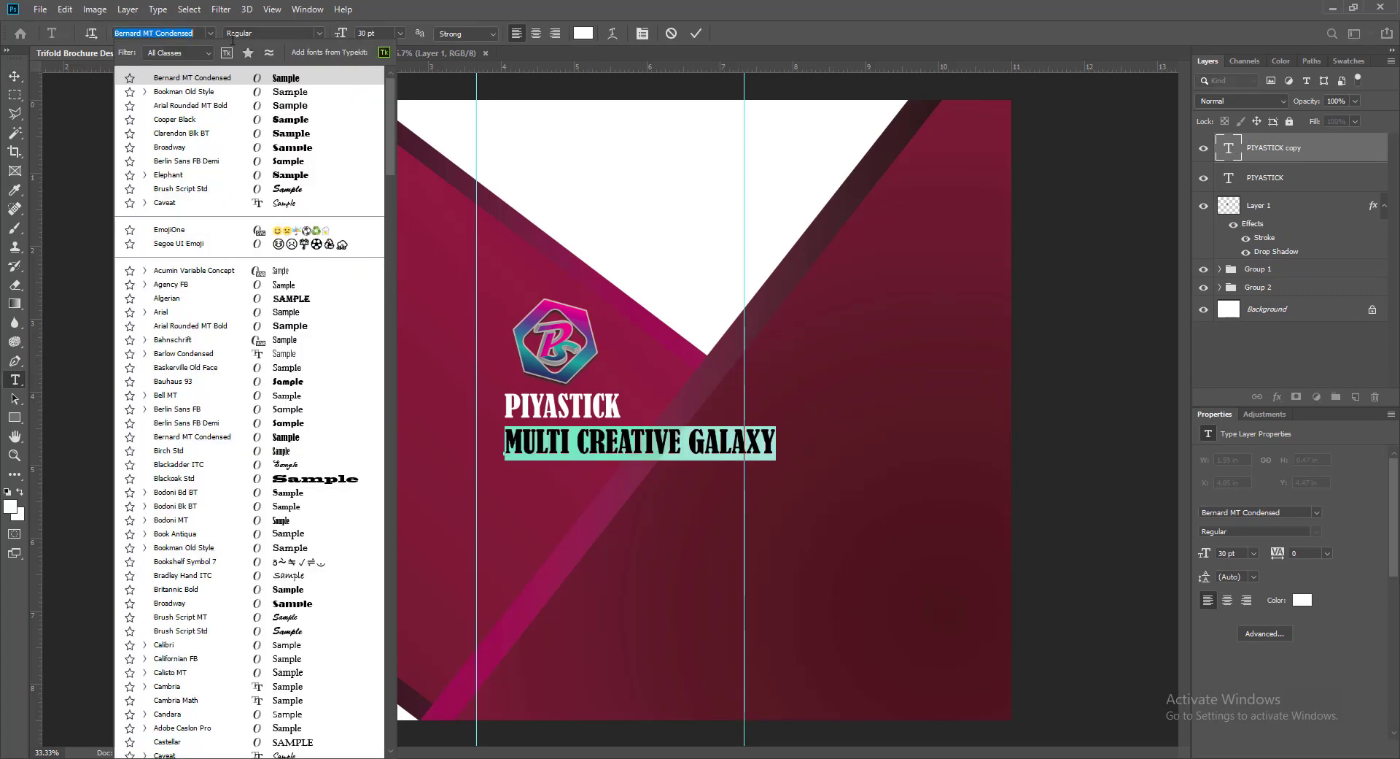
click(291, 162)
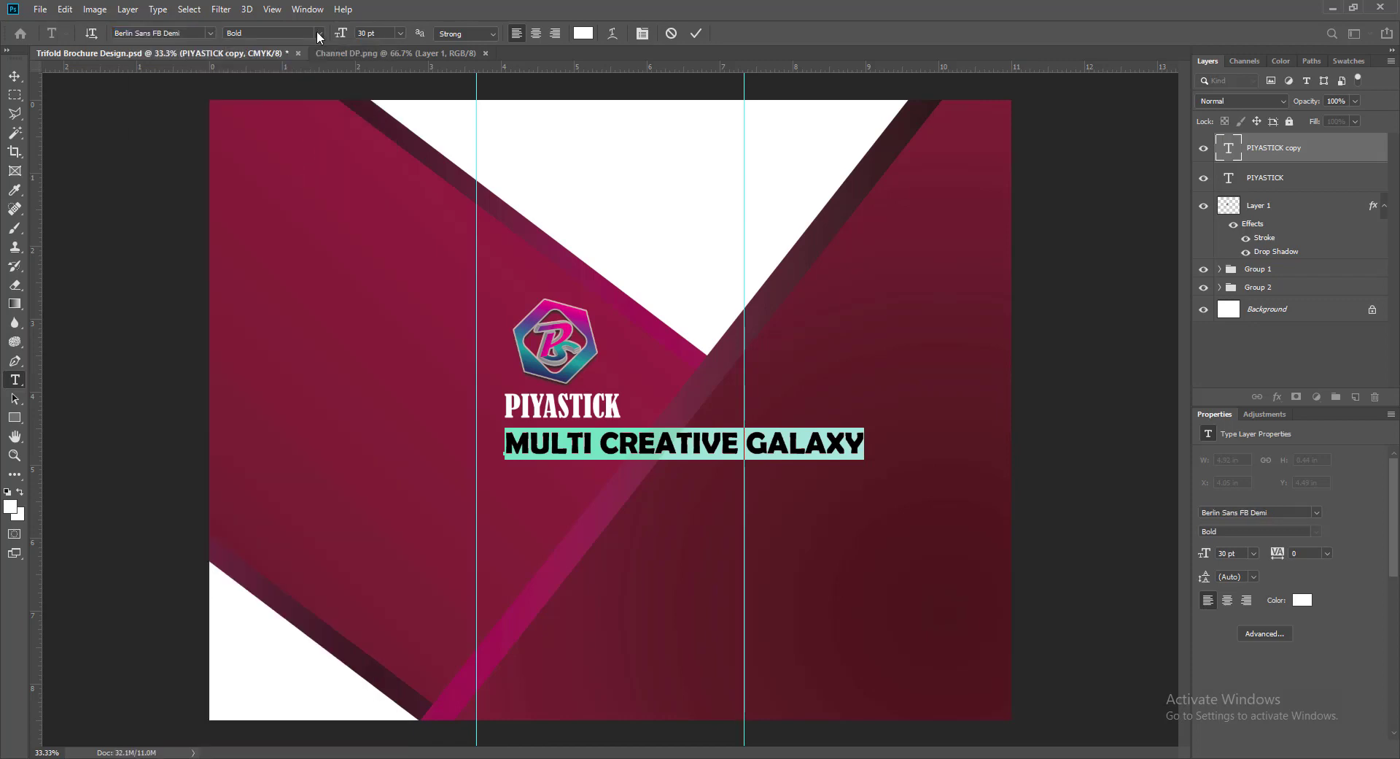
click(400, 32)
click(378, 150)
click(697, 33)
key(v)
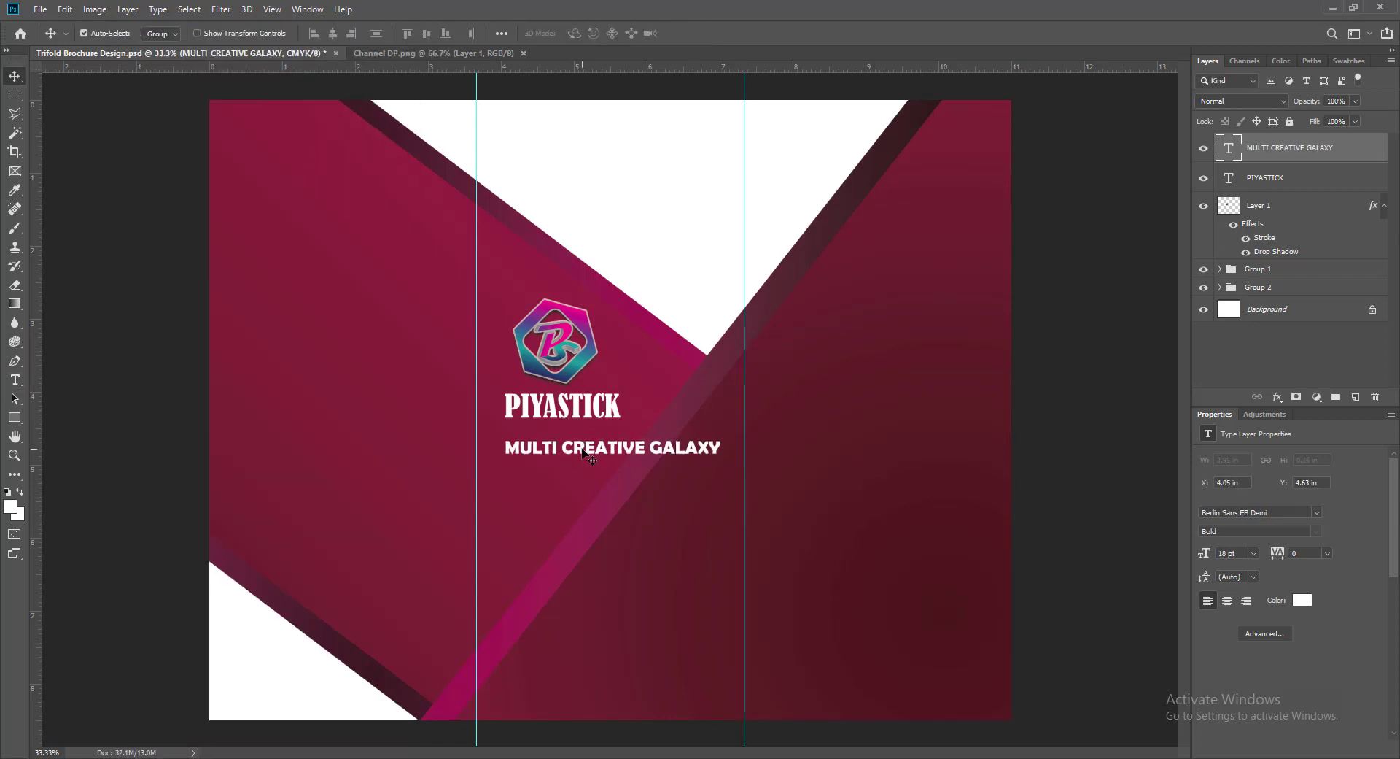
drag(584, 447, 546, 429)
- Shrink the tagline through 14 pt to 12 pt and nudge it centred under PIYASTICK
double_click(1224, 150)
click(400, 33)
click(379, 129)
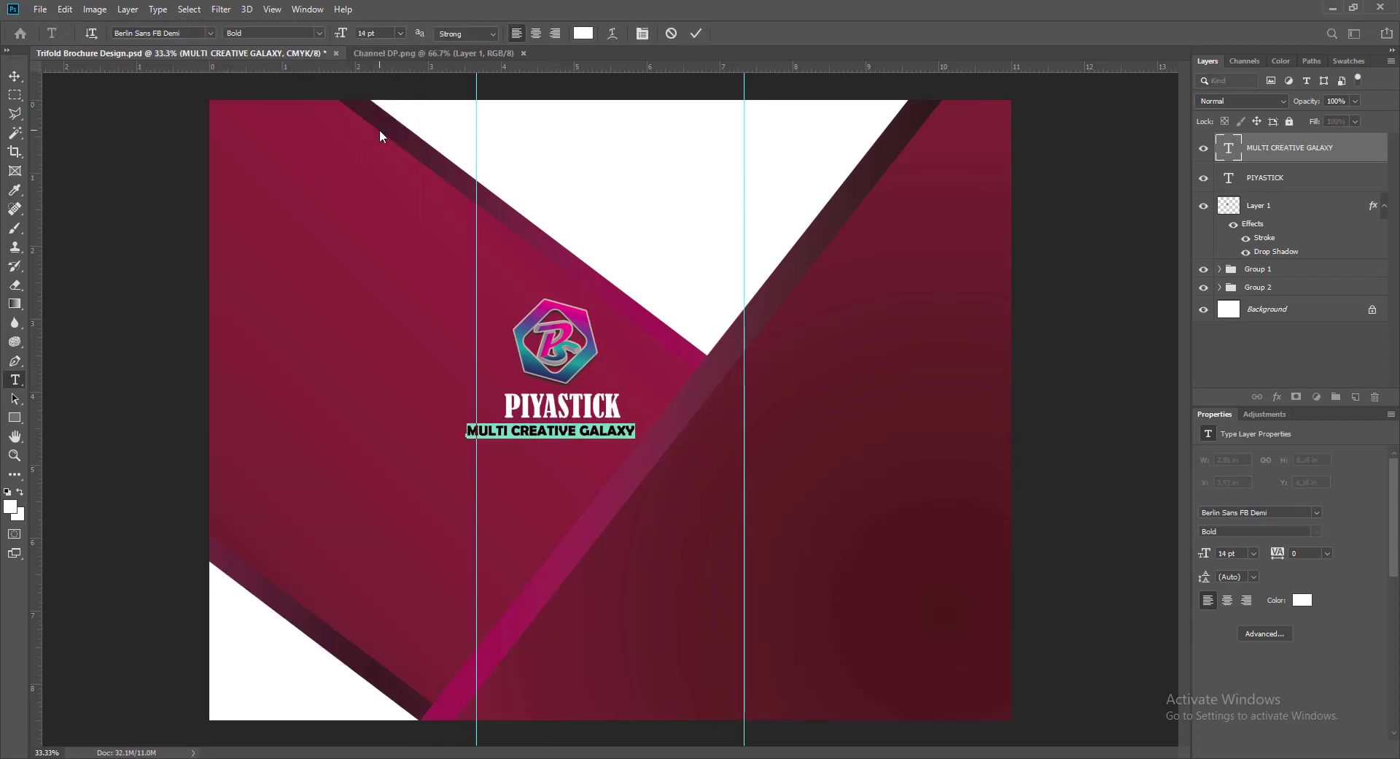
key(ctrl+Return)
key(v)
key(shift+Right)
key(shift+Right)
key(shift+Right)
key(shift+Right)
key(shift+Right)
key(shift+Right)
key(shift+Up)
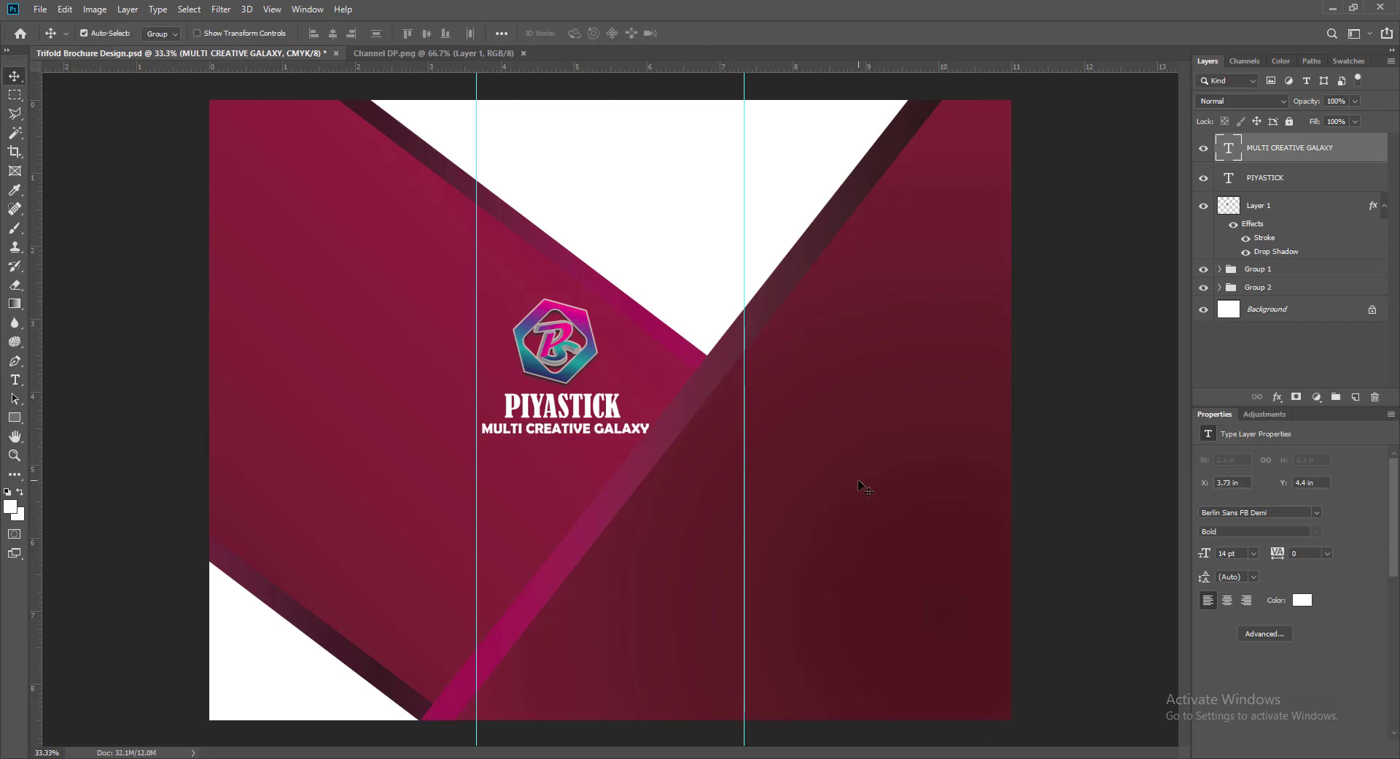
key(Left)
key(Left)
double_click(1229, 148)
click(401, 33)
click(380, 120)
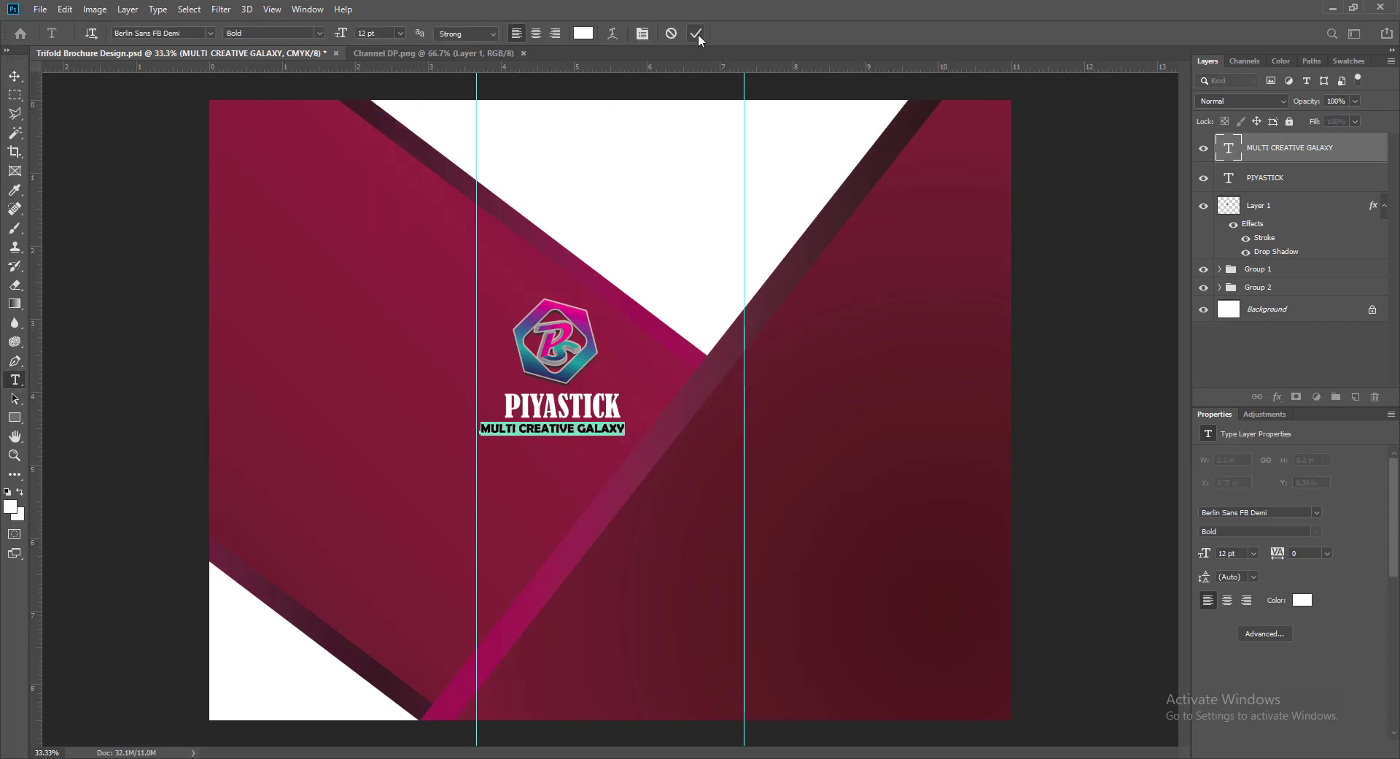
key(ctrl+Return)
key(v)
key(shift+Right)
key(shift+Right)
key(shift+Right)
key(shift+Right)
key(shift+Right)
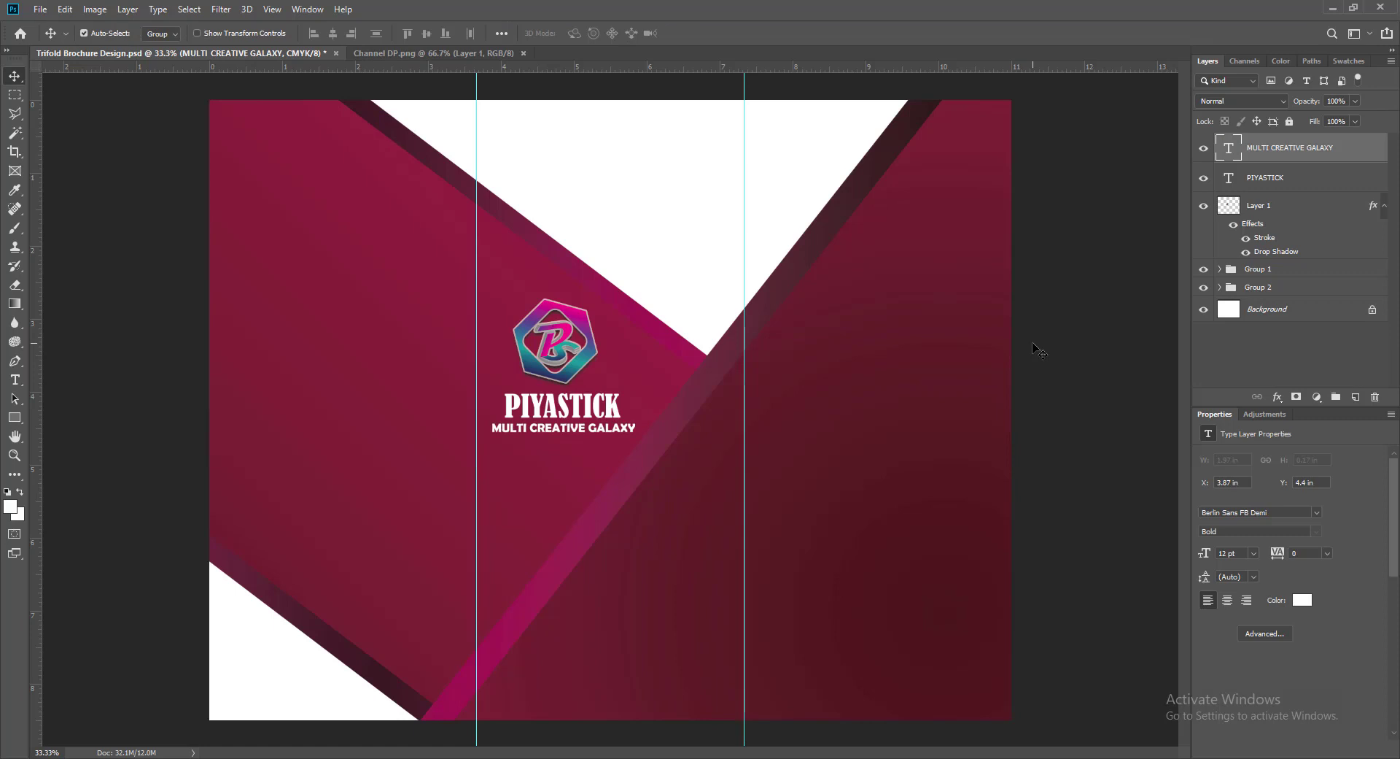
click(540, 412)
- Give PIYASTICK a drop shadow with a 9 px size
double_click(1313, 177)
click(750, 586)
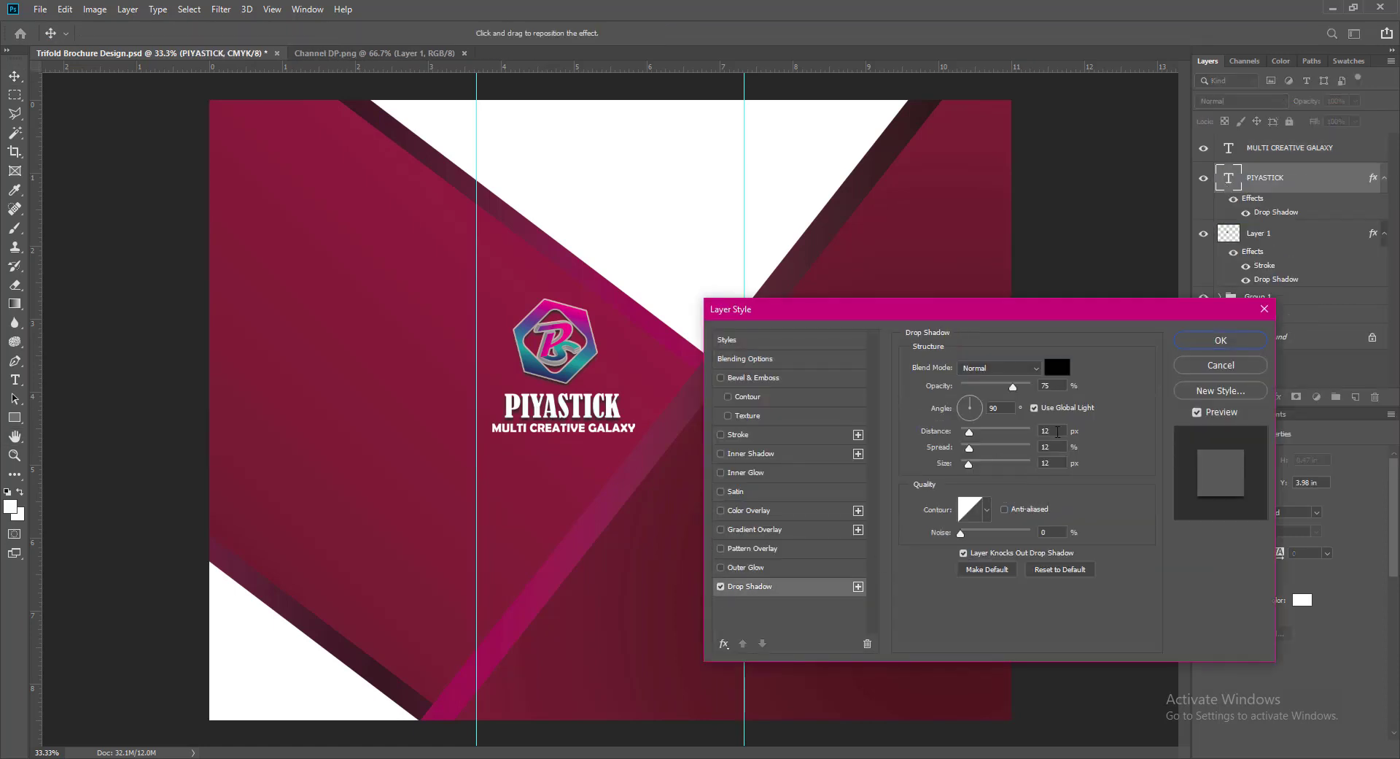
drag(1051, 463, 1002, 450)
text(9)
click(1221, 340)
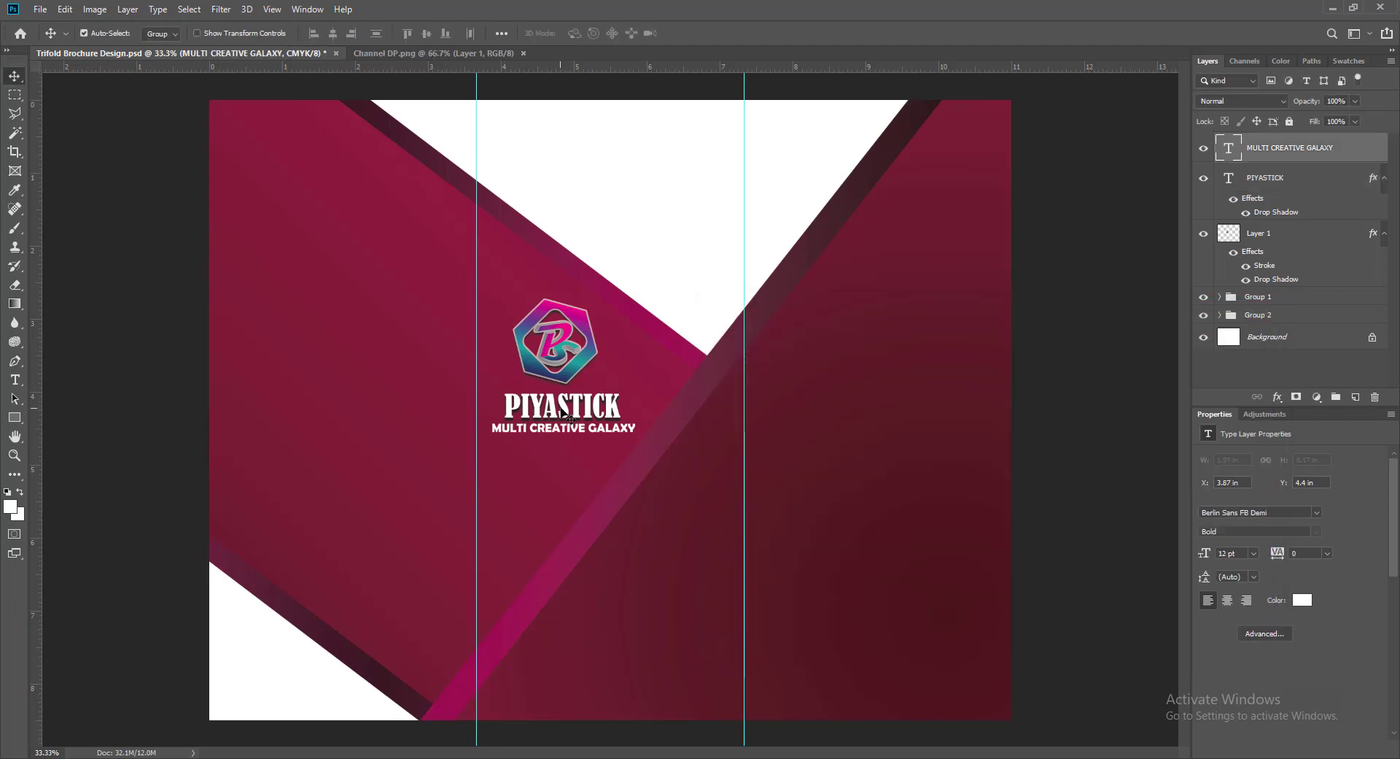
- Add a drop shadow to the MULTI CREATIVE GALAXY tagline
double_click(1313, 147)
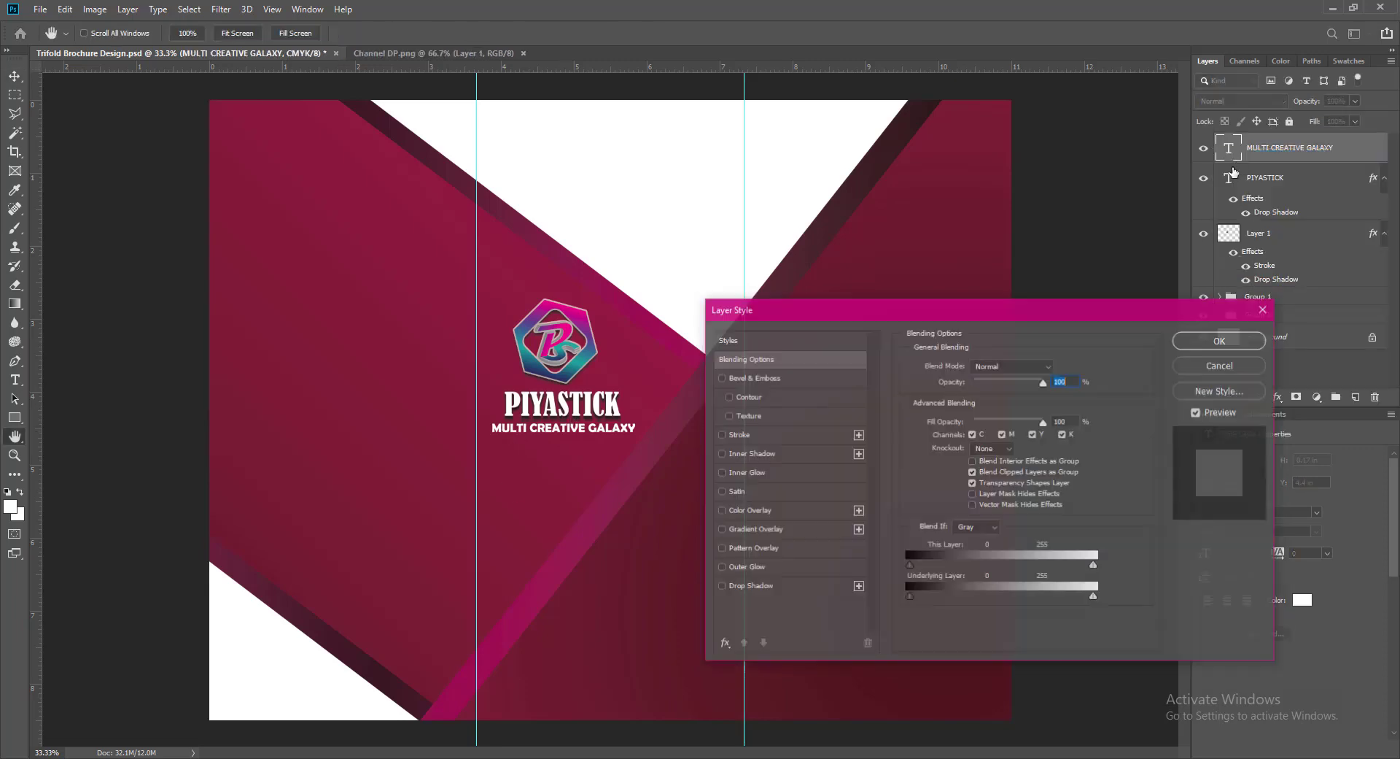
click(792, 586)
click(1221, 340)
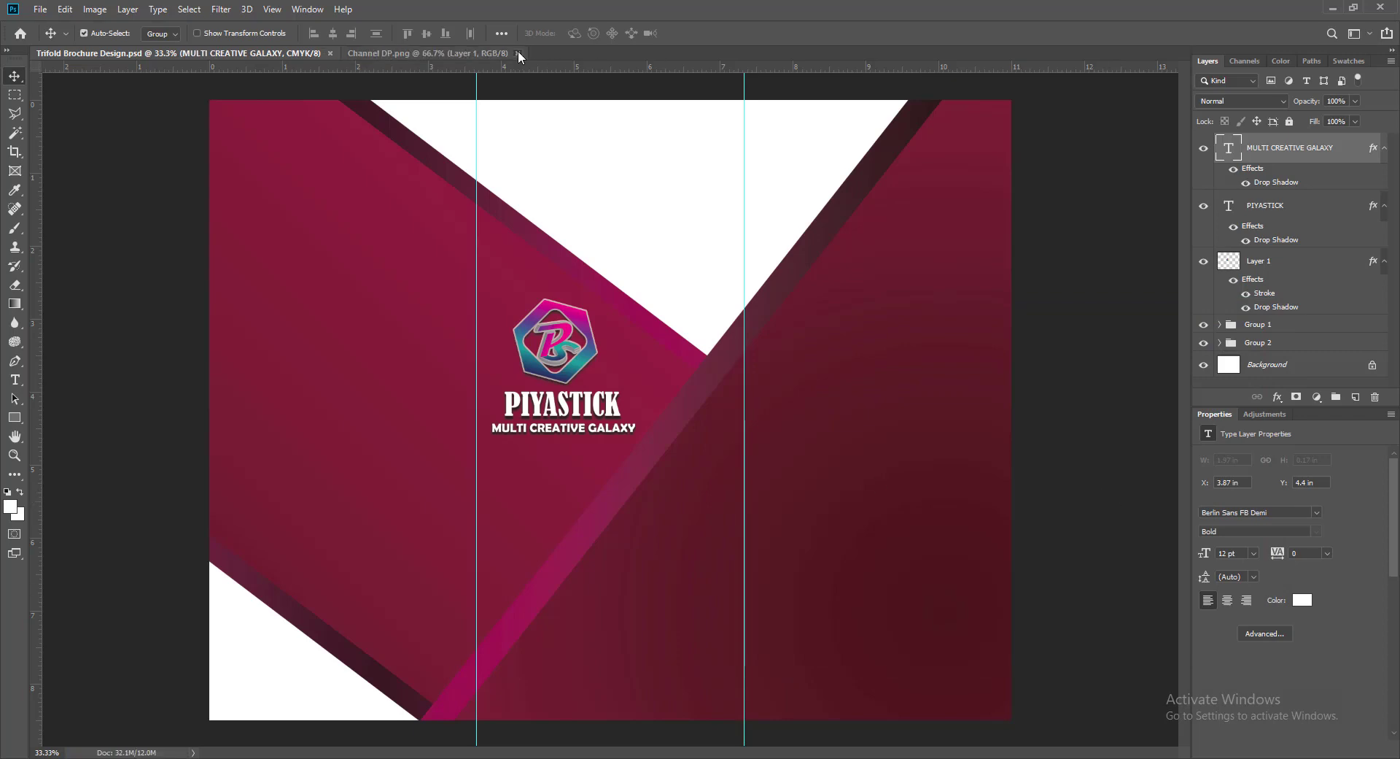
click(40, 9)
- Open the QR code image and convert it to CMYK colour mode
mouse_move(173, 97)
click(329, 316)
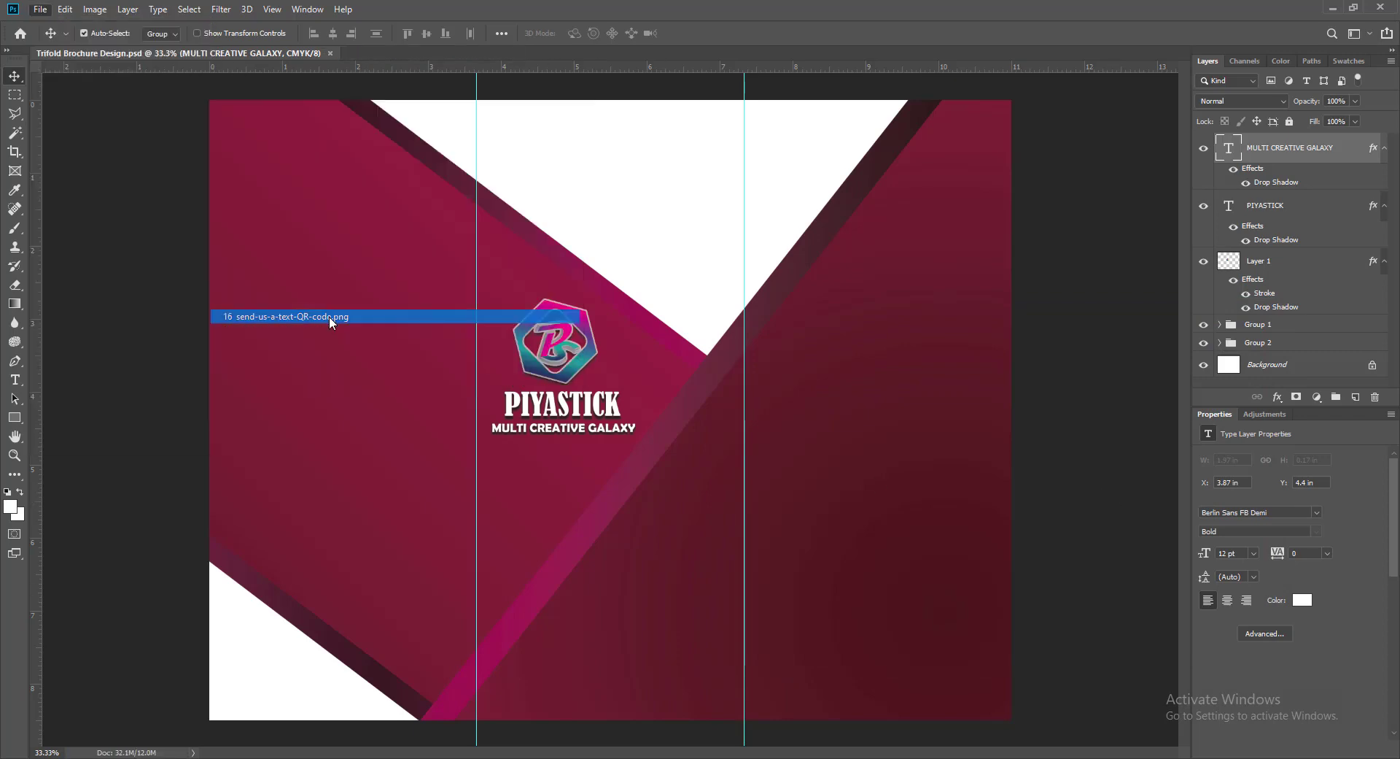
drag(634, 440, 693, 590)
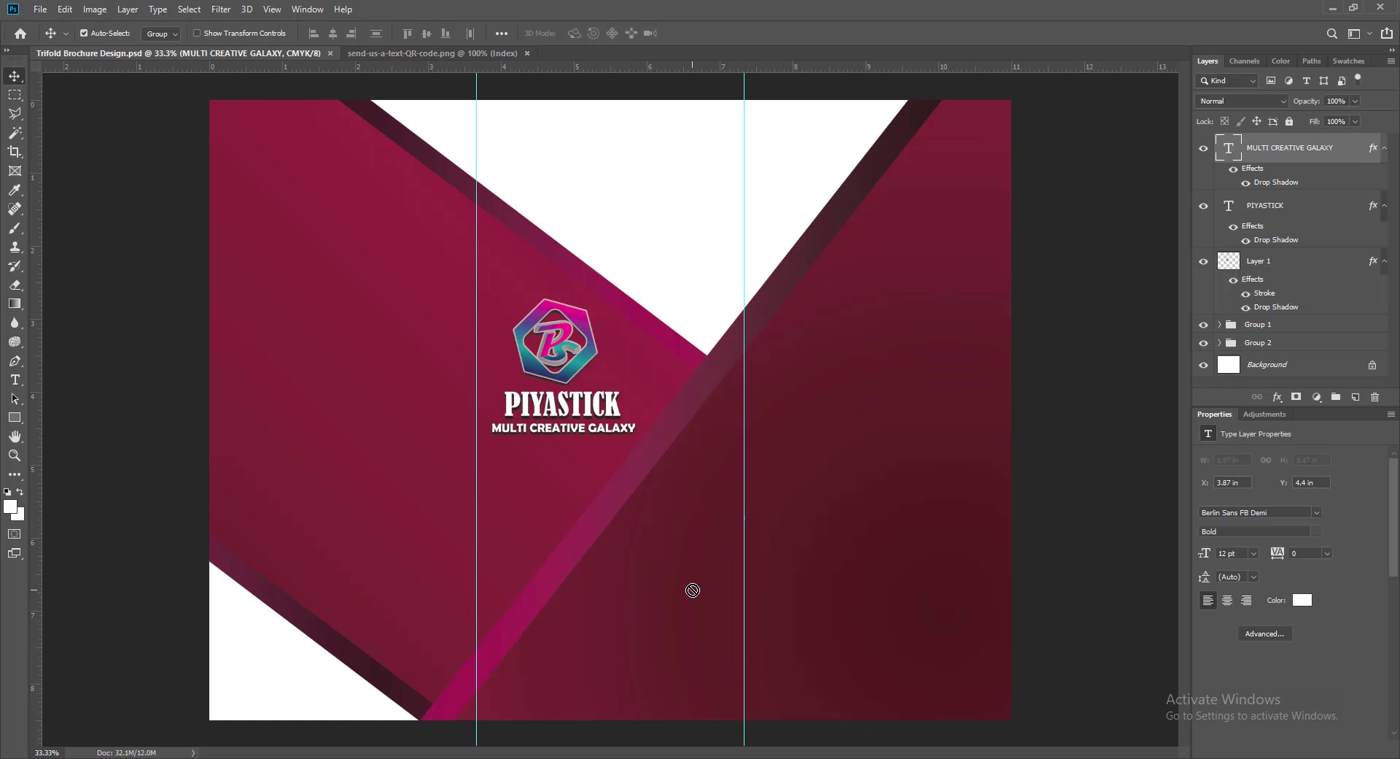
click(395, 56)
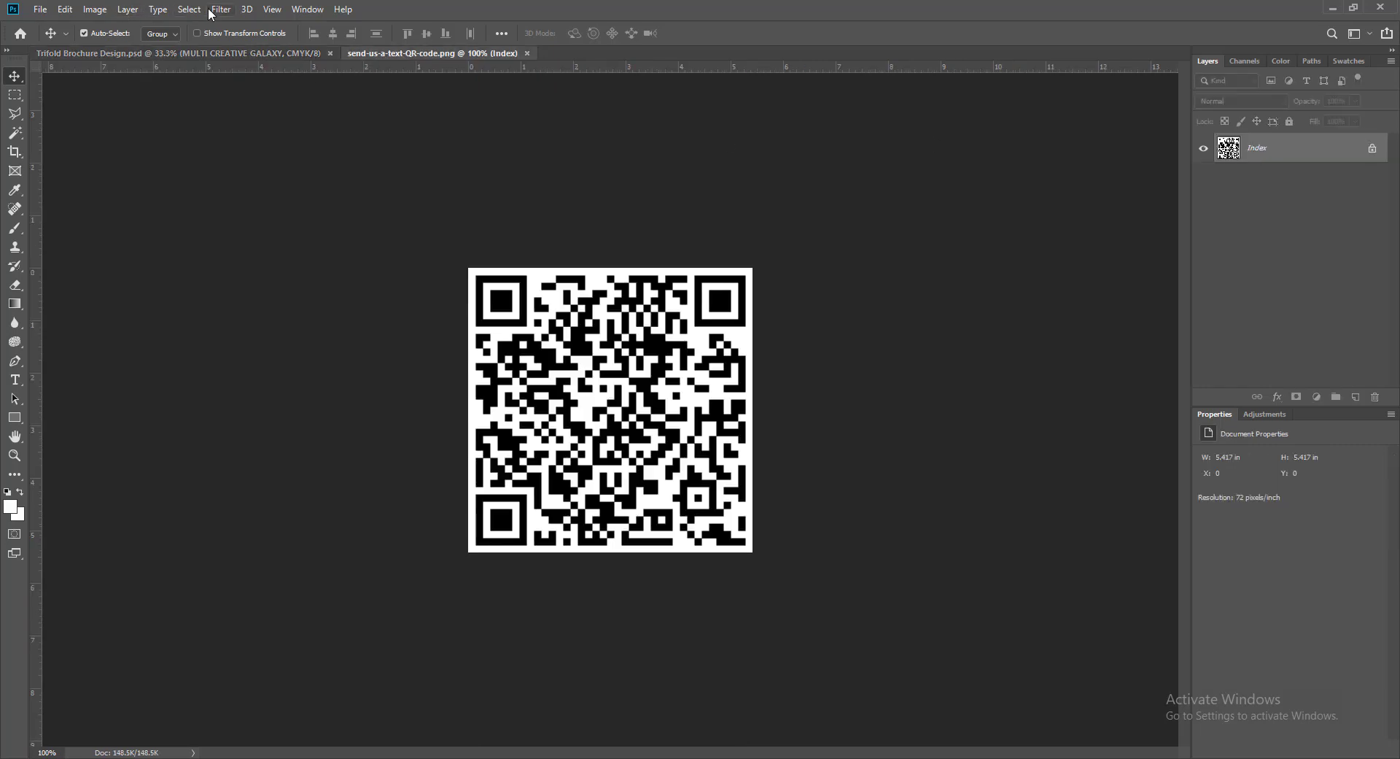
click(95, 8)
mouse_move(210, 29)
click(265, 93)
click(703, 312)
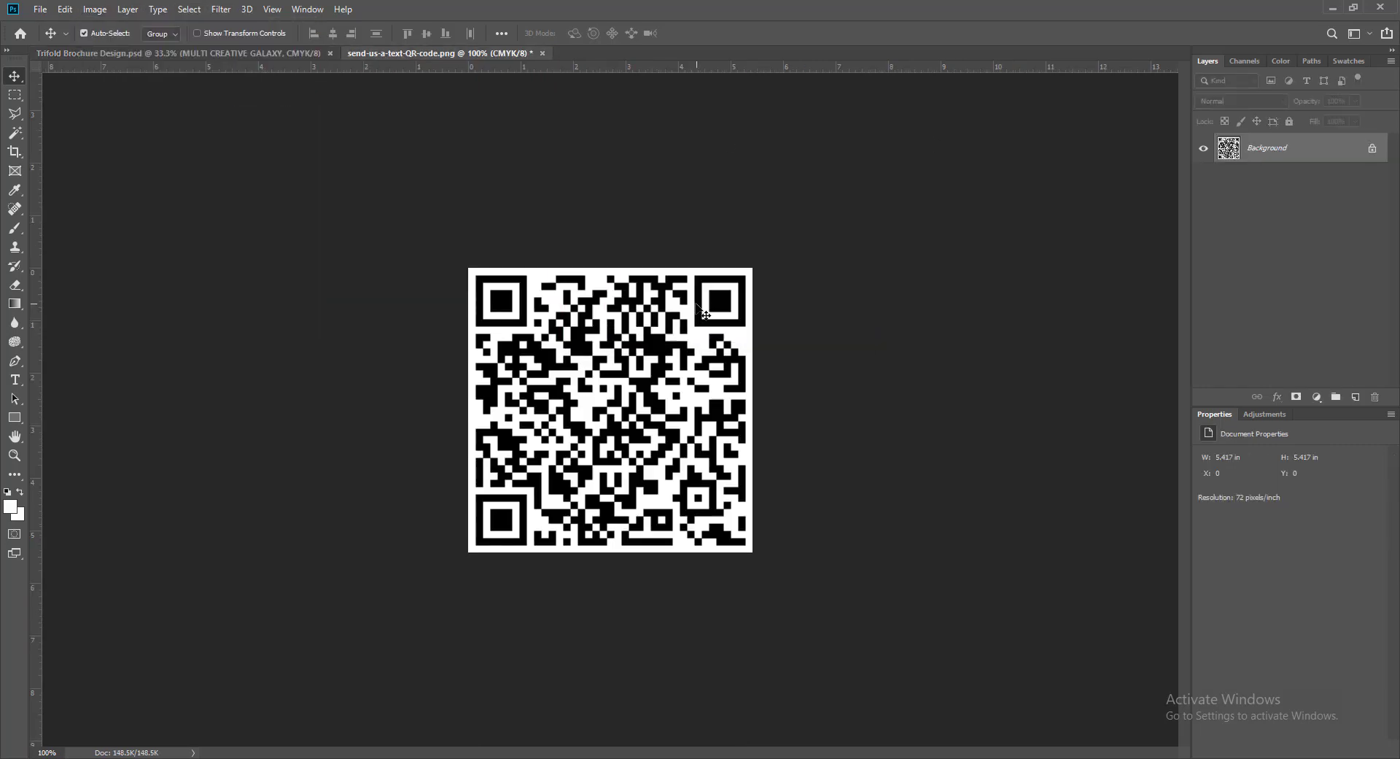
- Bring the QR code into the brochure, close its source unsaved, scale it to 0.78 in, and nudge it right
drag(702, 312, 671, 554)
click(475, 53)
click(692, 289)
key(ctrl+t)
click(700, 33)
key(Right)
key(Right)
key(Right)
key(Right)
key(Right)
key(Right)
key(Right)
key(Right)
key(Right)
key(Right)
key(Right)
key(Right)
key(Right)
key(Right)
key(Right)
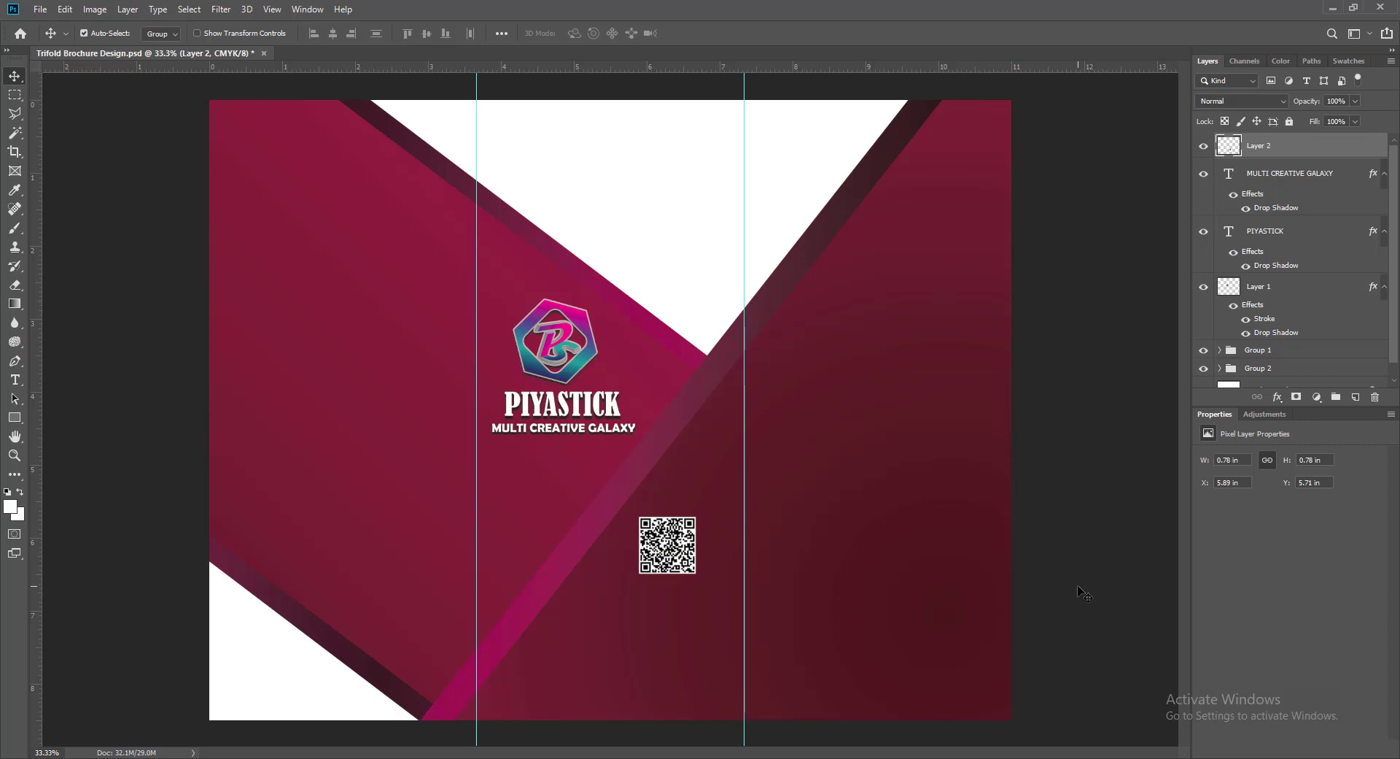
- Nudge the QR code right, then draw a rounded rectangle below it with 40 px corners
key(Right)
key(Right)
key(Right)
key(Right)
key(Right)
key(Right)
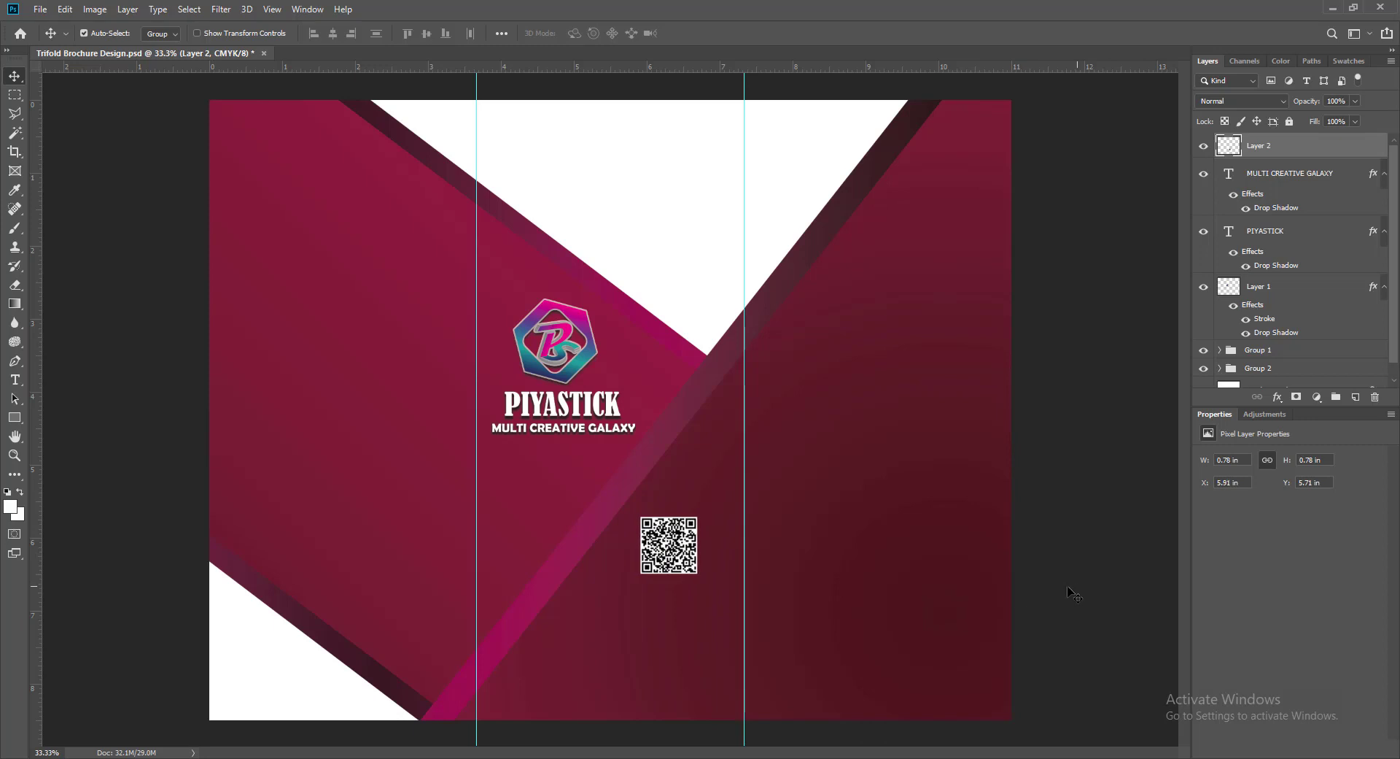
click(1357, 398)
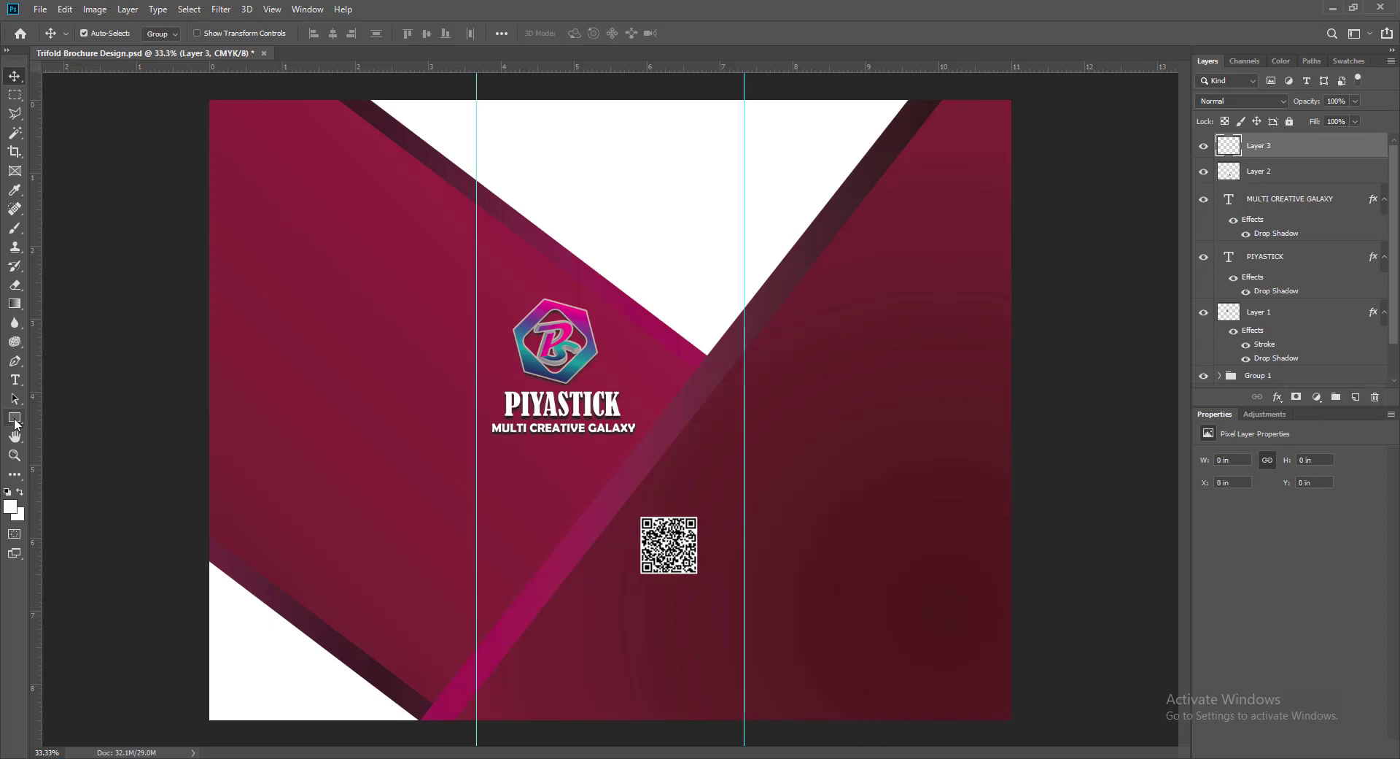
click(14, 418)
click(73, 432)
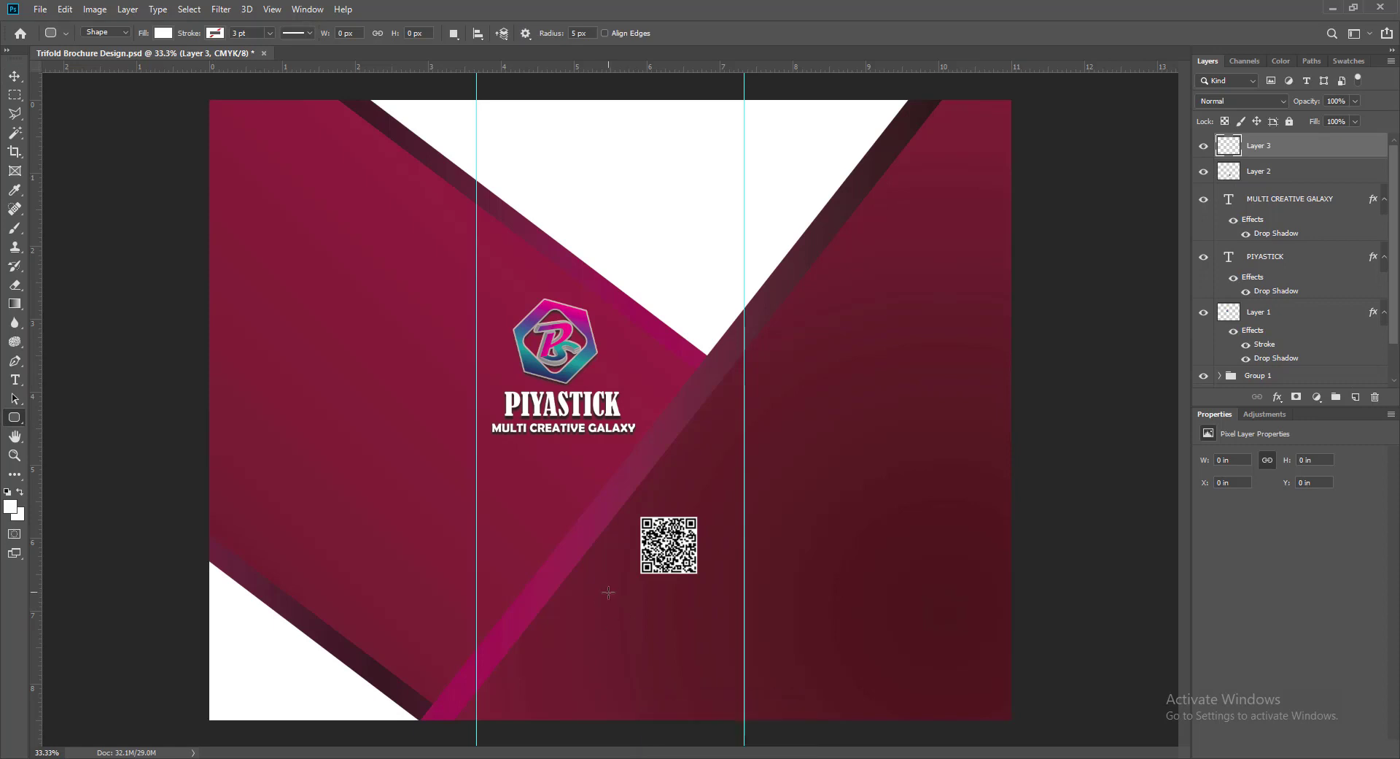
drag(606, 592, 726, 624)
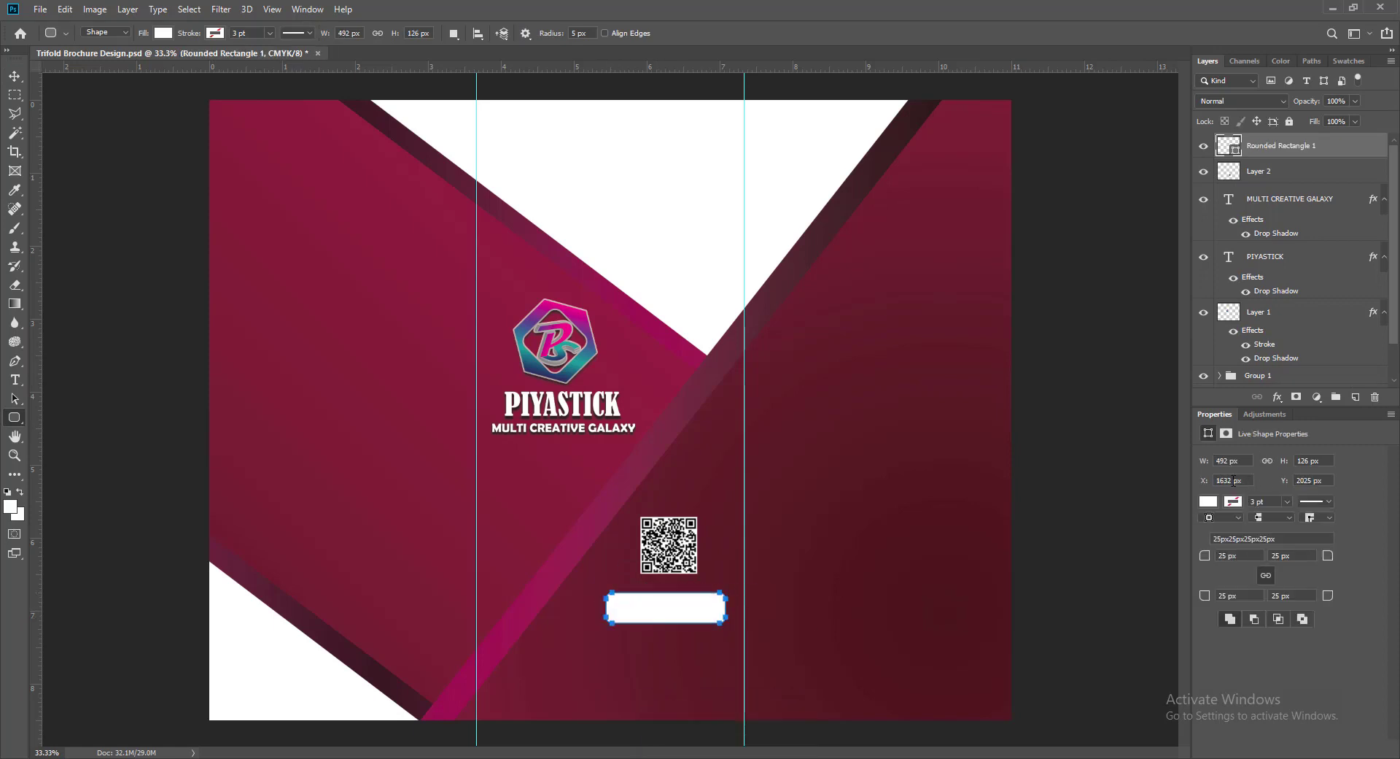
click(1222, 555)
key(Tab)
- Fill the rectangle with maroon 91234c sampled from the brochure background
click(1209, 501)
click(1303, 620)
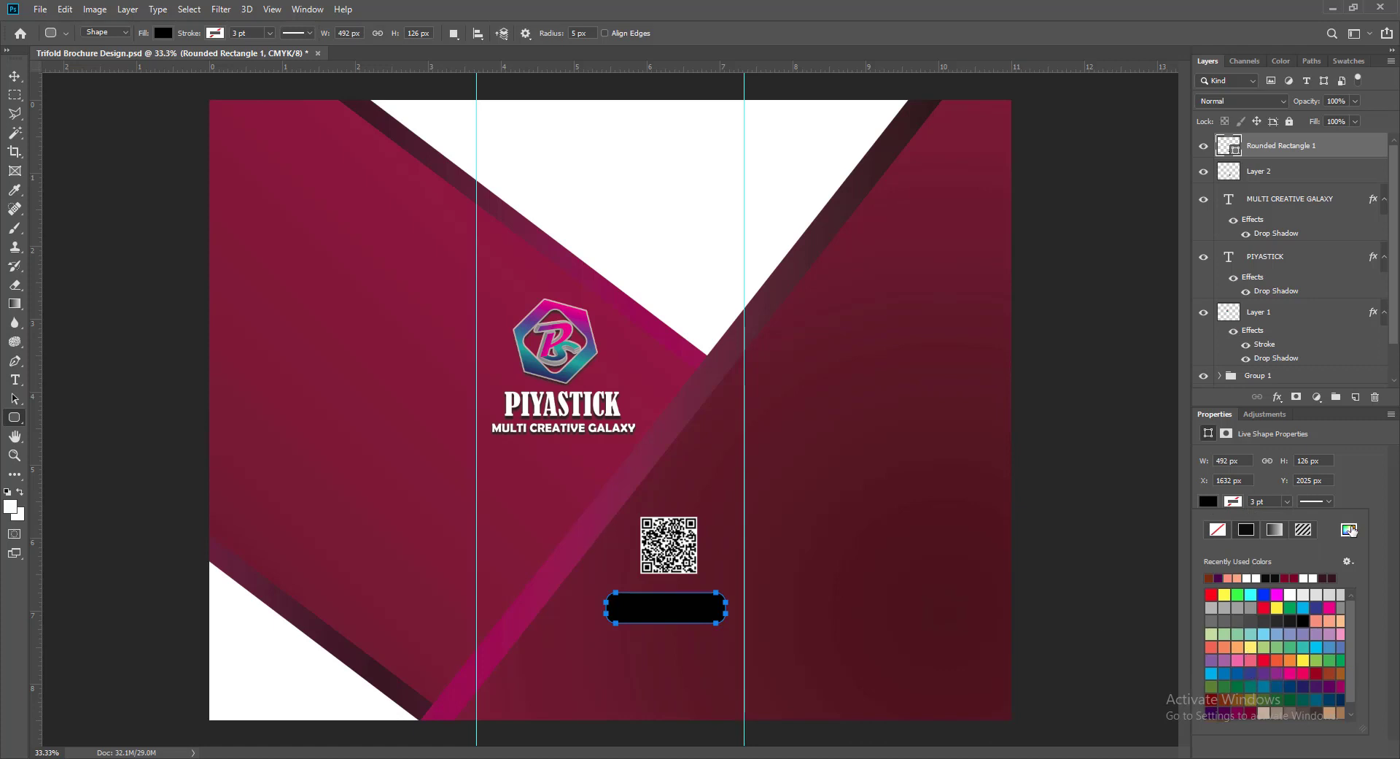
click(1349, 529)
click(591, 527)
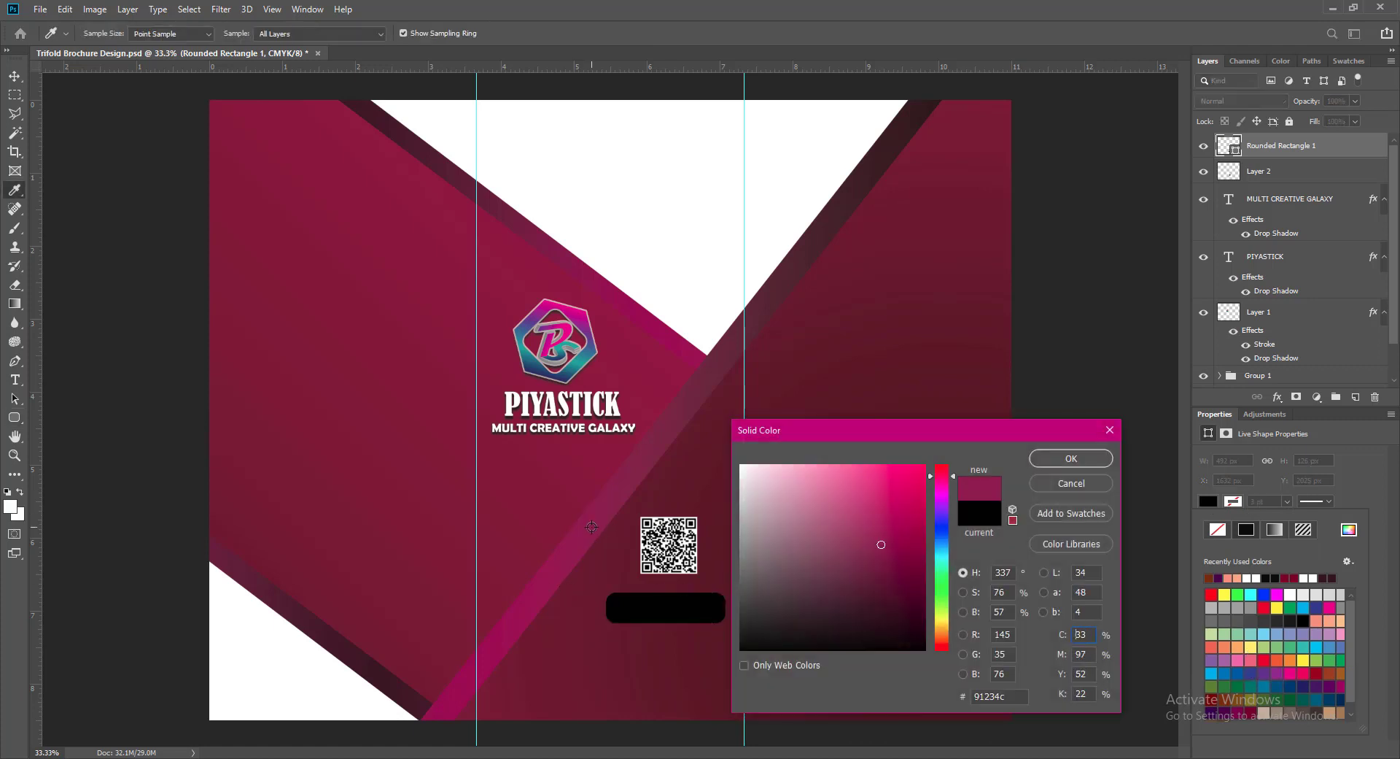
click(1062, 458)
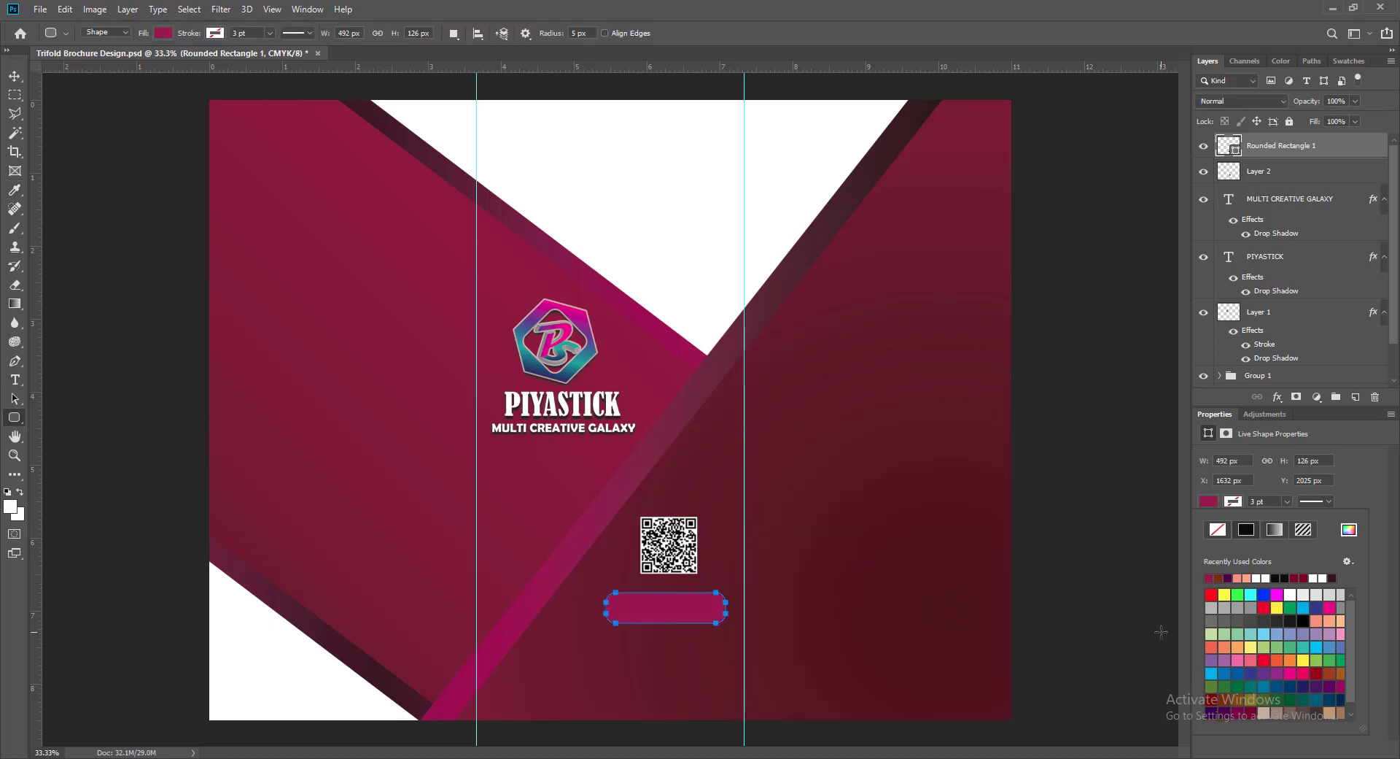
- Shift the rectangle slightly up and right and lower its opacity to 75%
click(15, 76)
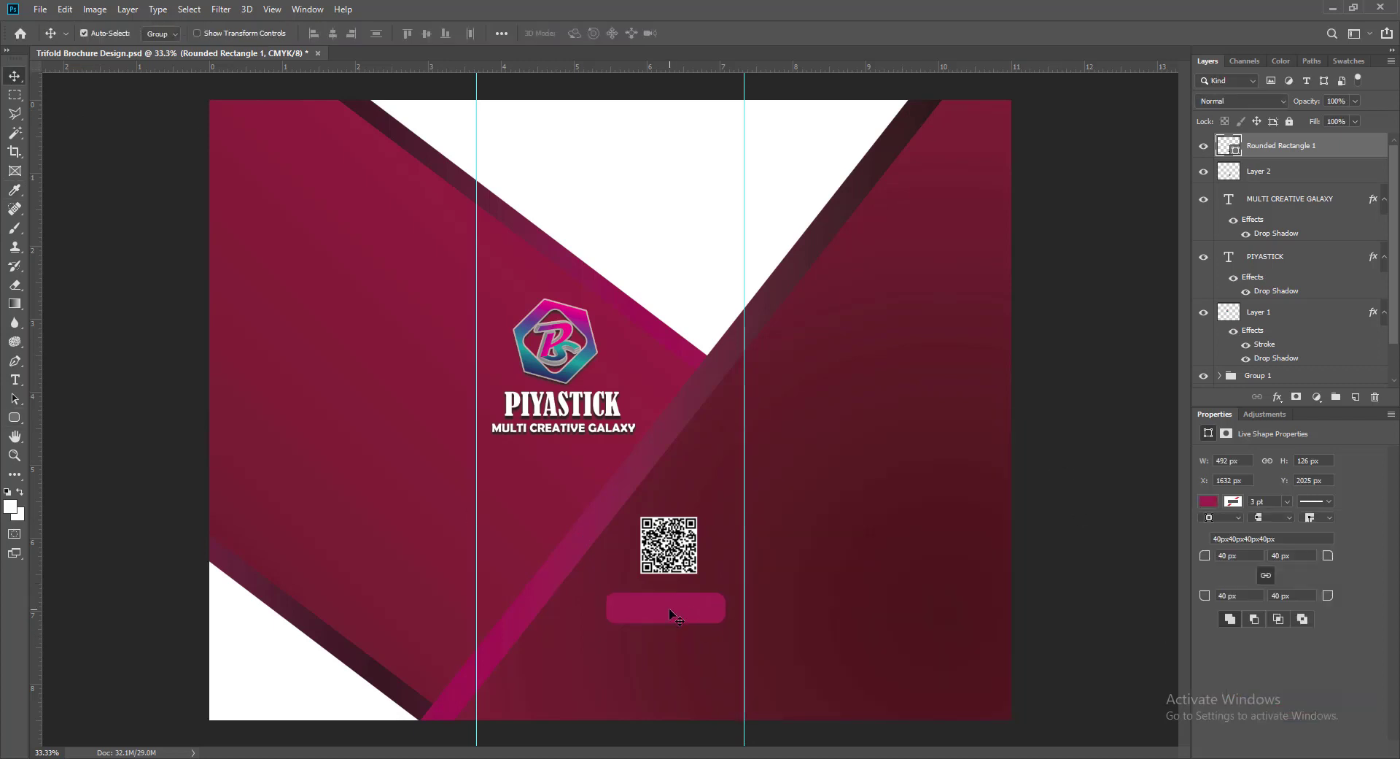
mouse_move(670, 609)
mouse_down()
mouse_move(688, 607)
mouse_move(676, 602)
mouse_up()
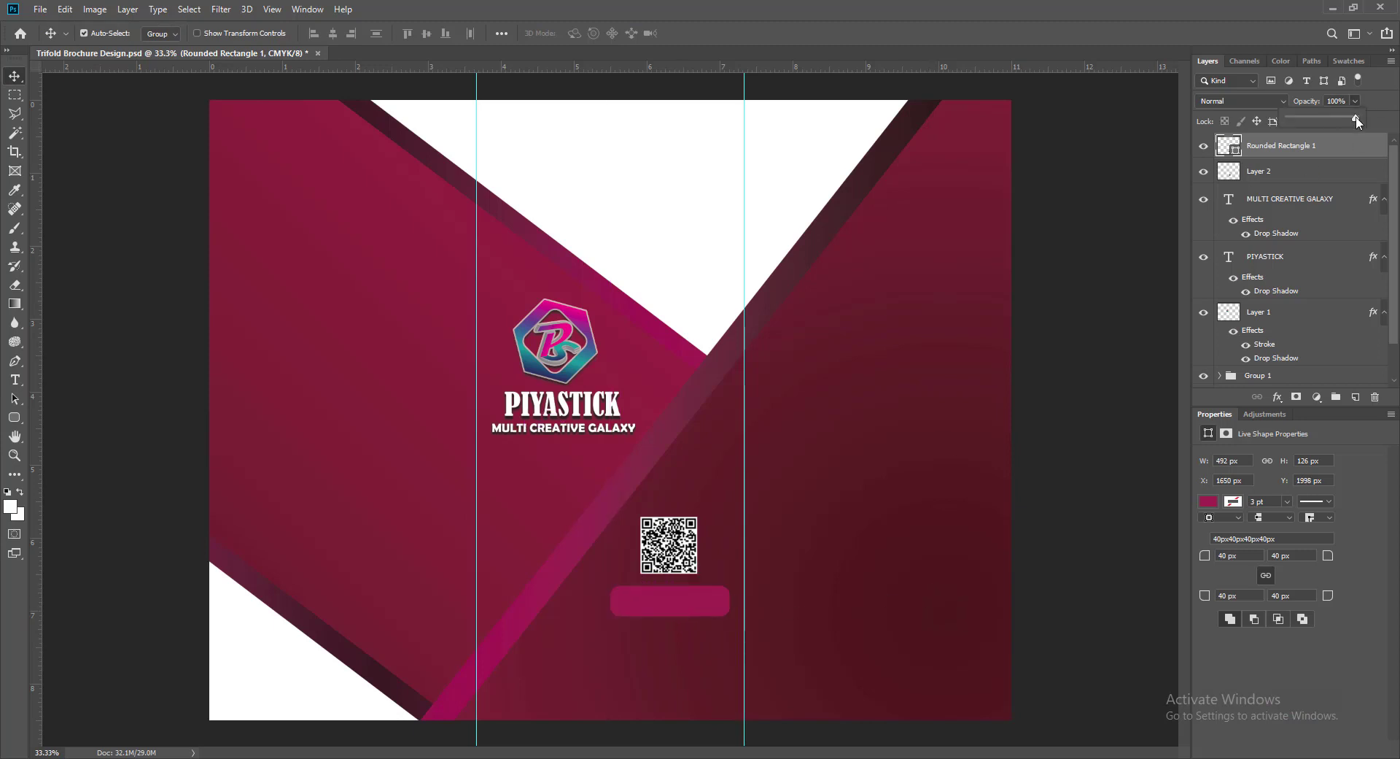
mouse_move(1357, 121)
mouse_down()
mouse_move(1328, 127)
mouse_move(1341, 121)
mouse_up()
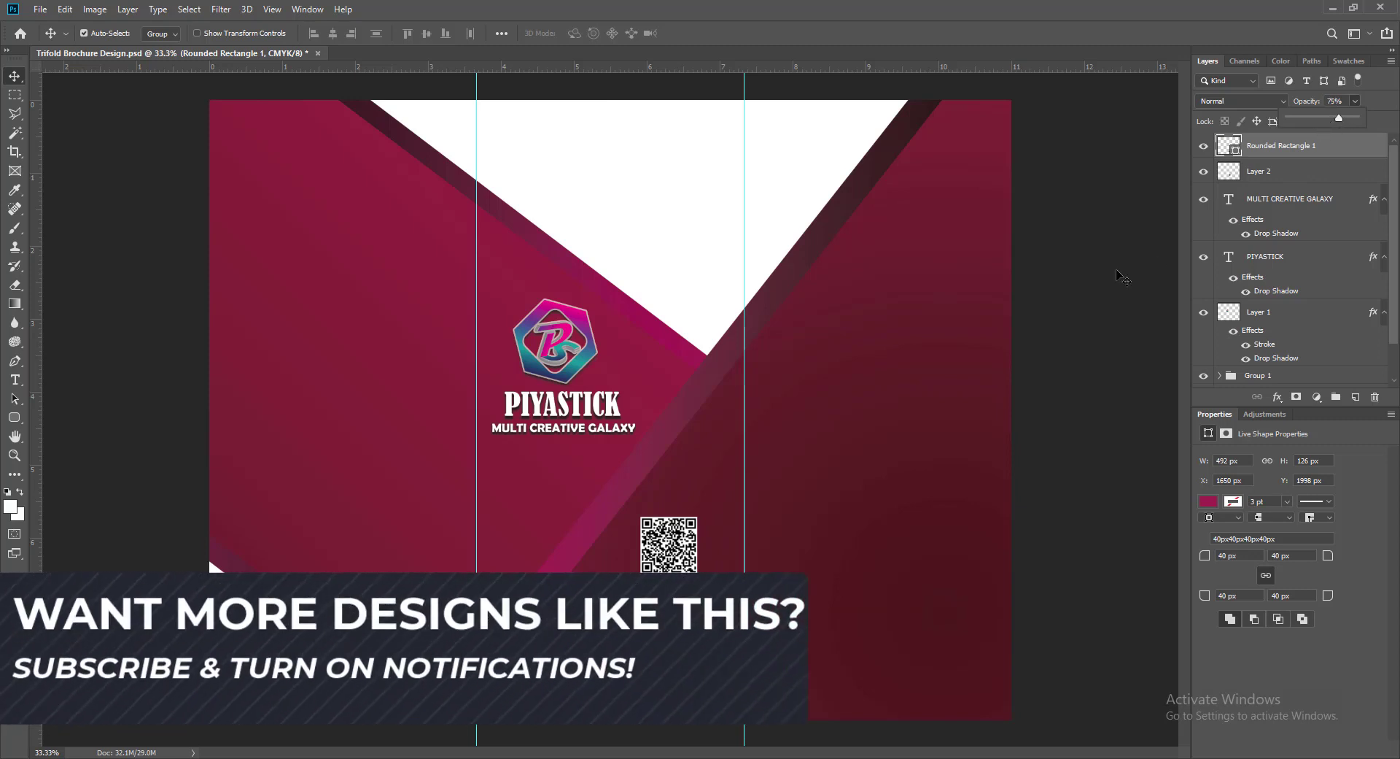
- On a new layer, type 'CONTACT US' on the maroon button
click(1355, 397)
click(14, 379)
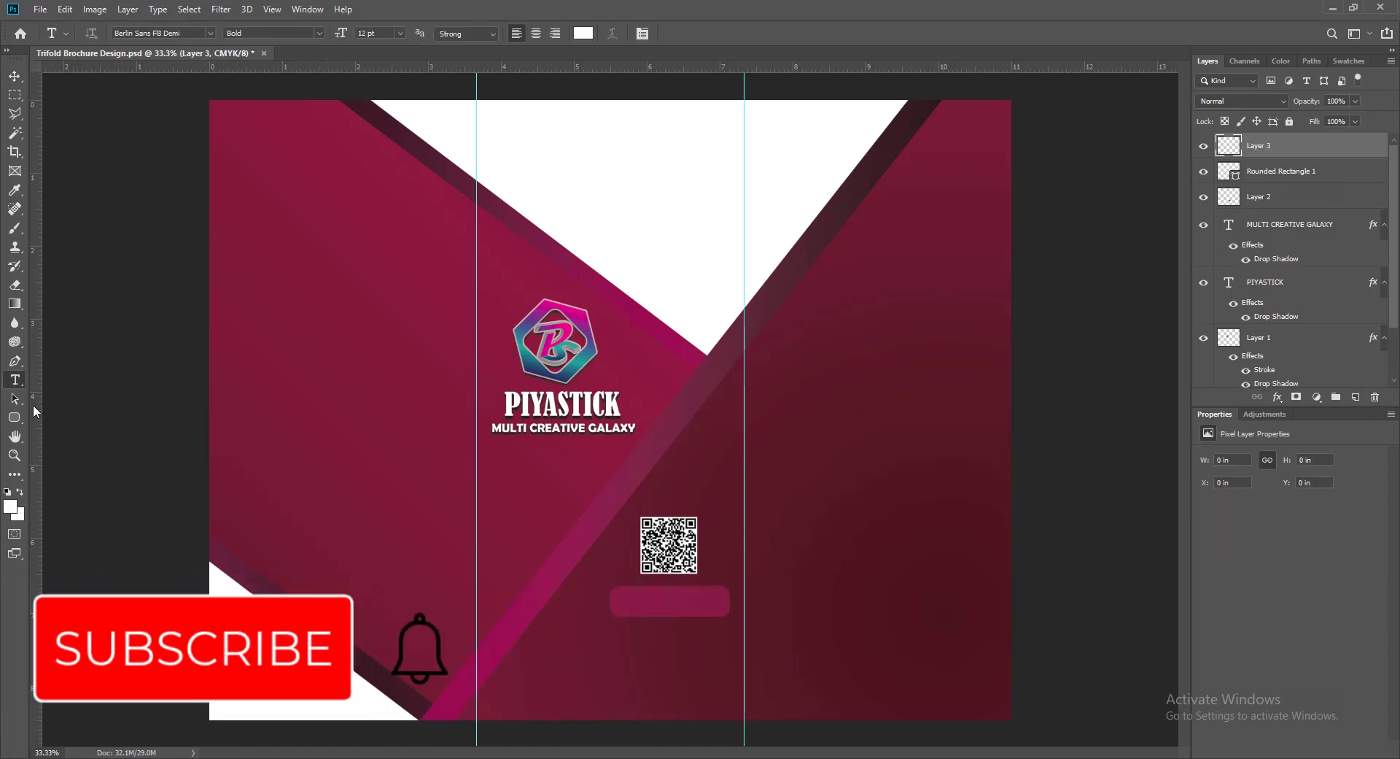
click(627, 604)
text(co)
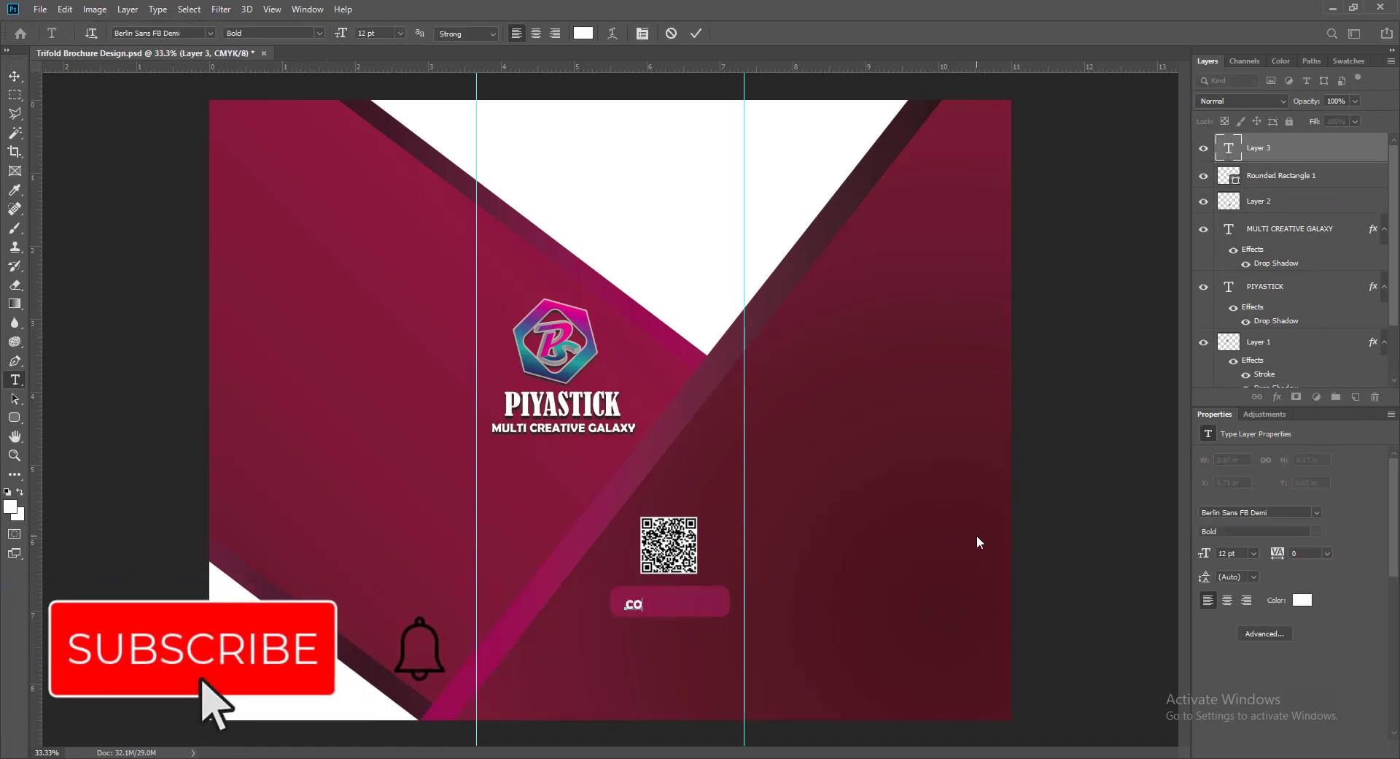
text(NTACT US)
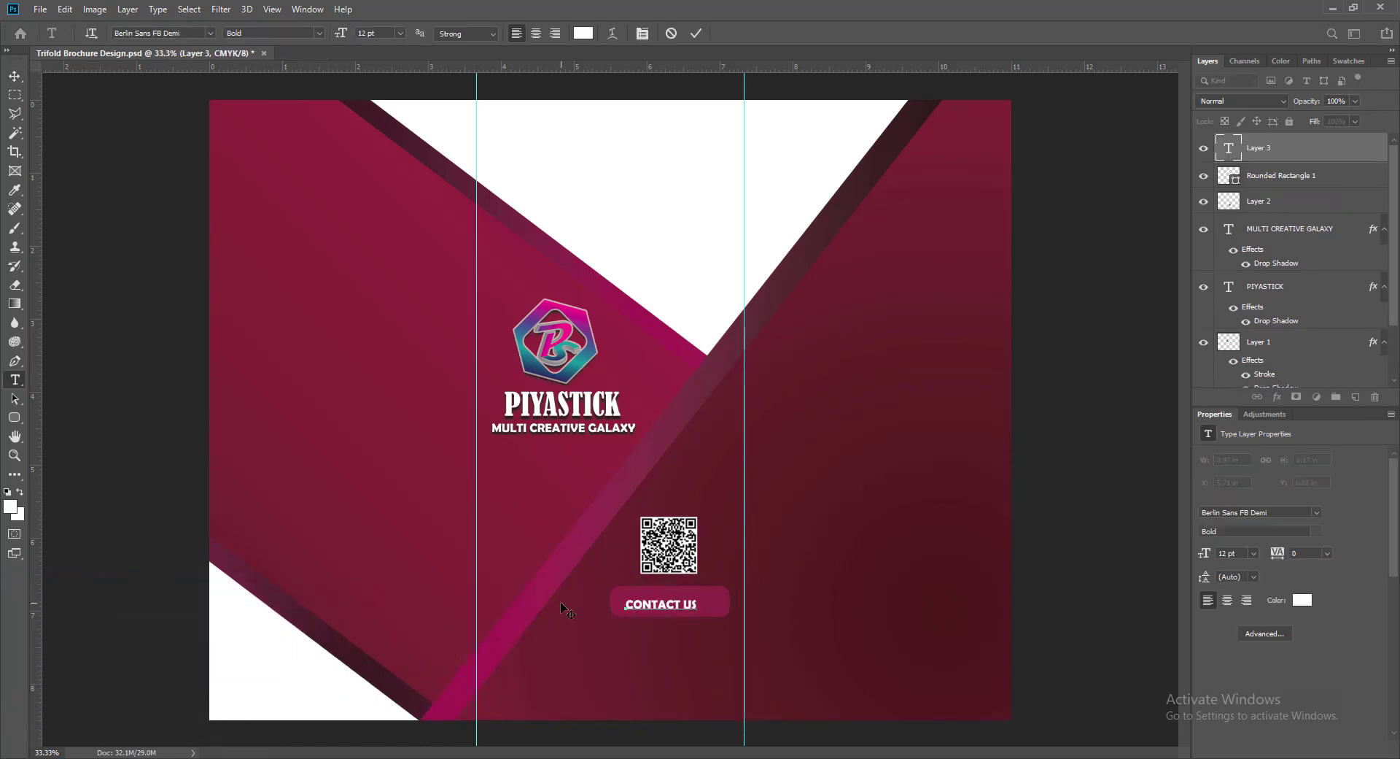
- Set the CONTACT US text size to 16 pt
drag(647, 604, 720, 604)
click(400, 33)
click(391, 140)
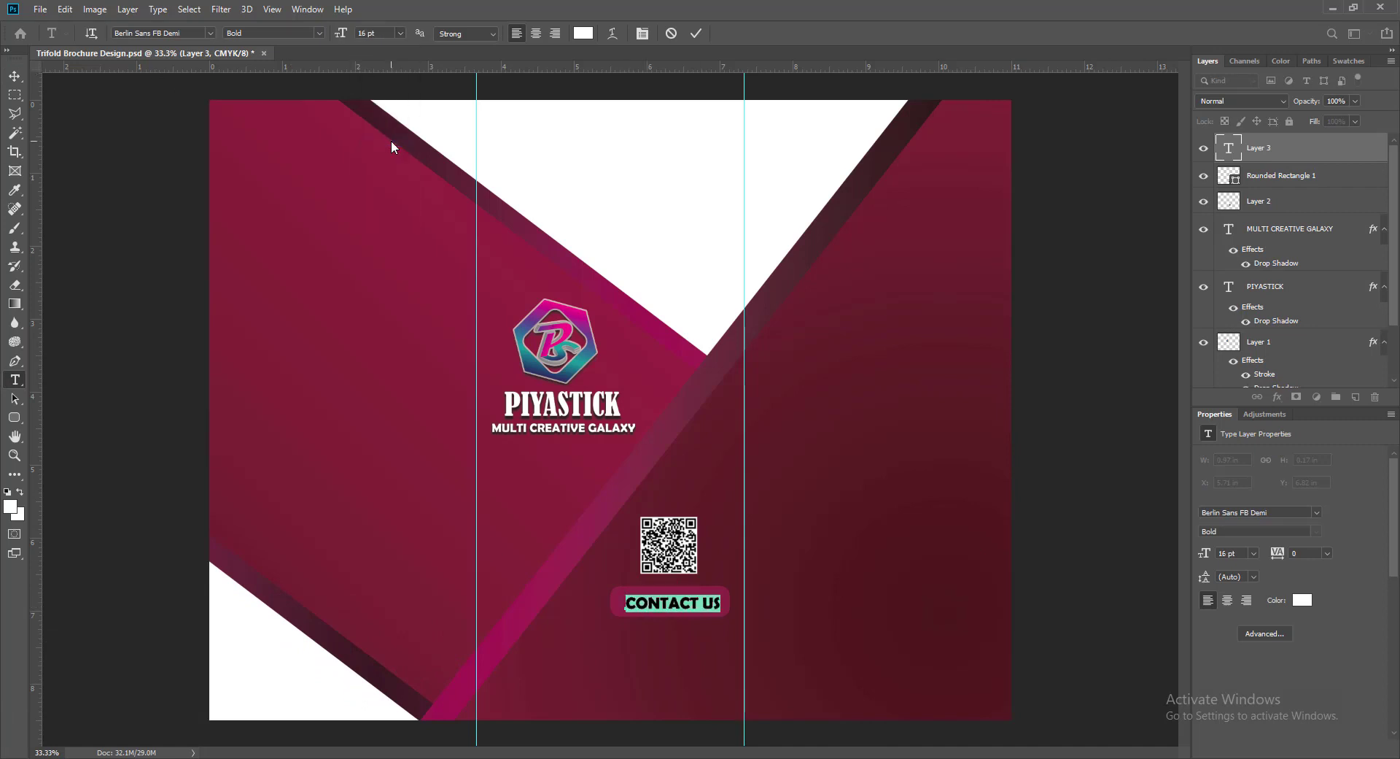
click(400, 33)
click(391, 151)
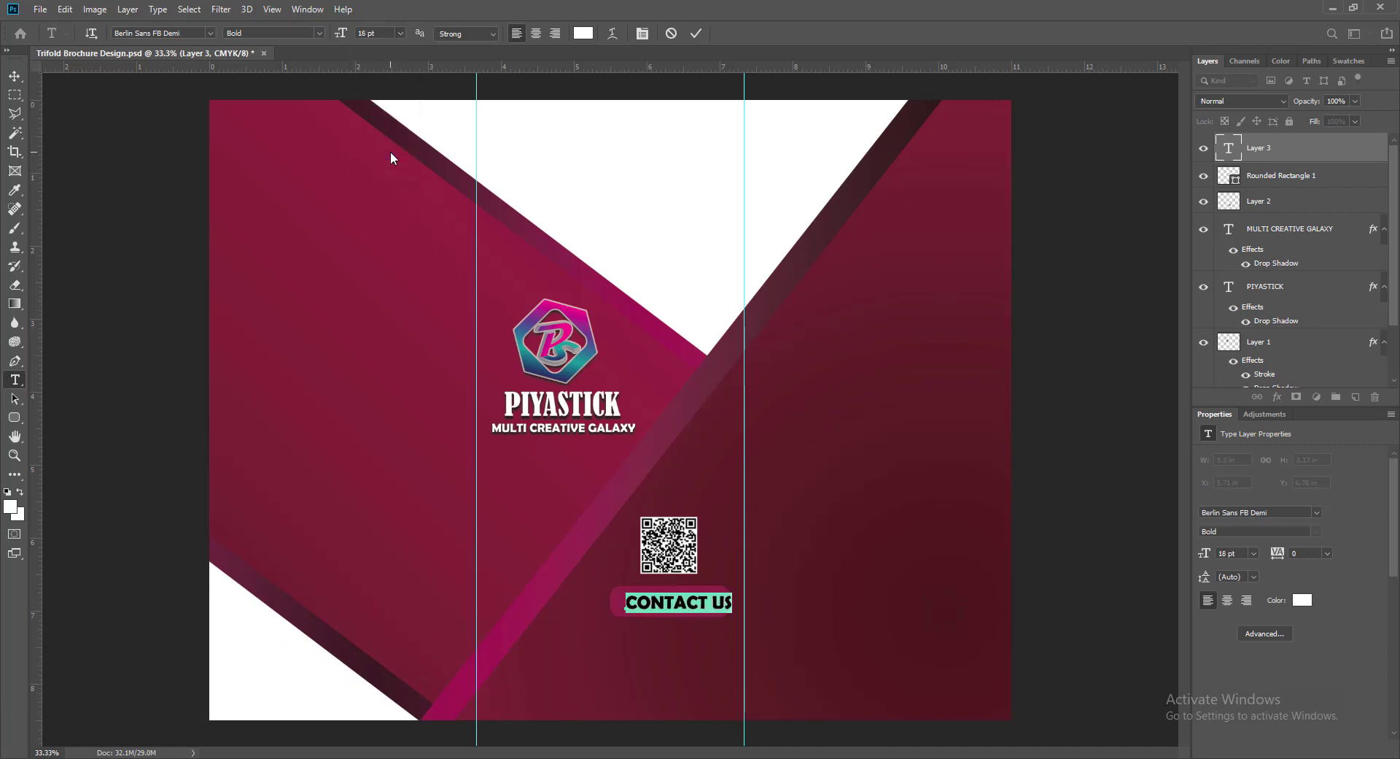
click(697, 33)
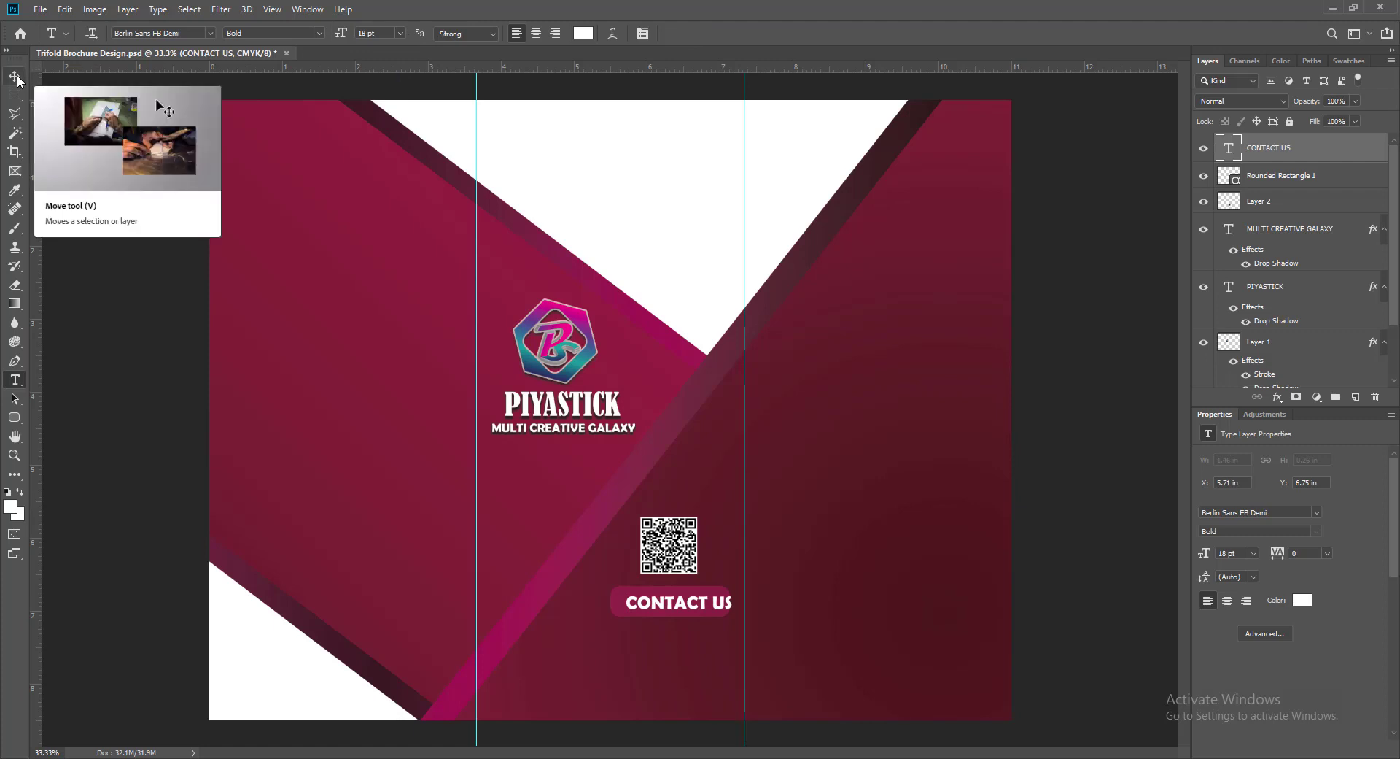
double_click(1230, 149)
click(399, 32)
click(391, 141)
click(695, 34)
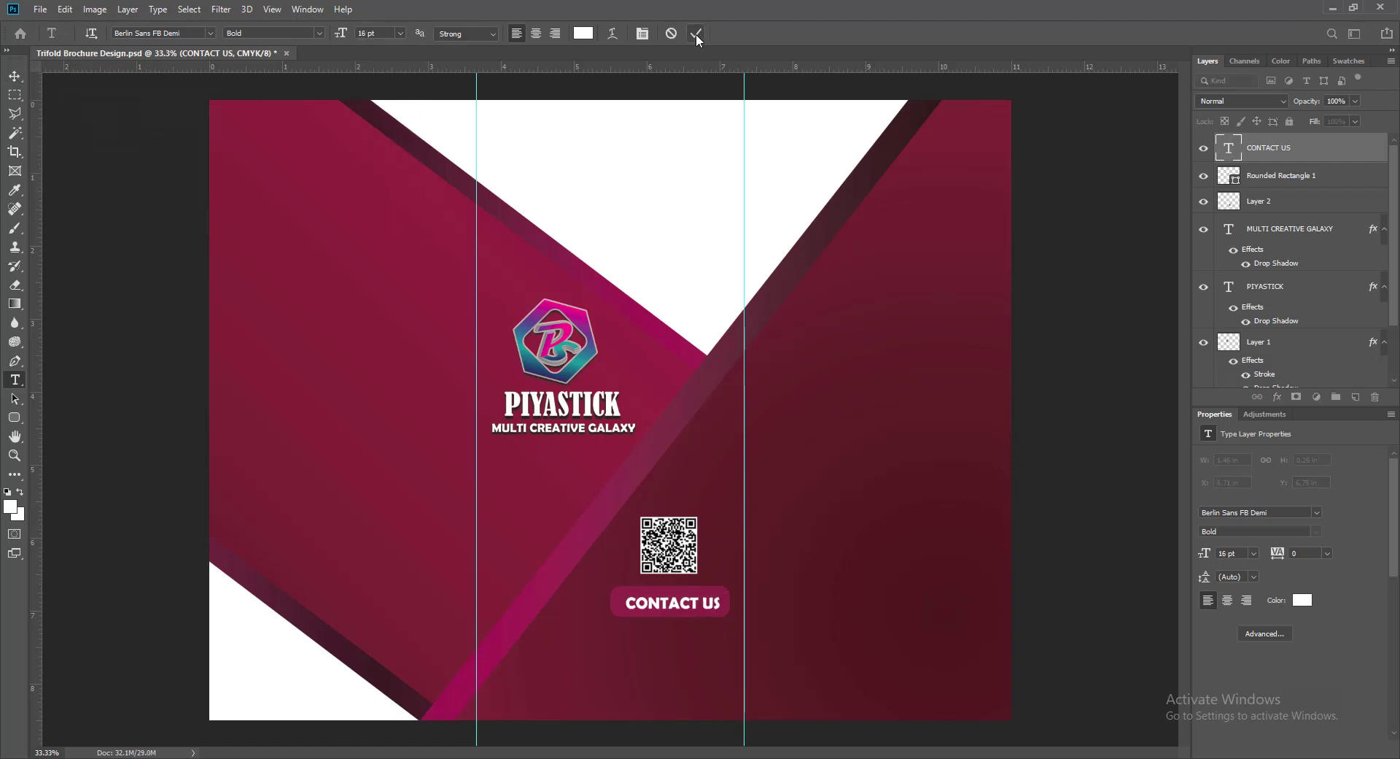
- Nudge CONTACT US with the arrow keys until it is centred on the button
click(13, 76)
key(Left)
key(Left)
key(Left)
key(Left)
key(Left)
key(Left)
key(Left)
key(Left)
key(Left)
key(Left)
key(Left)
key(Left)
key(Left)
key(Left)
key(Left)
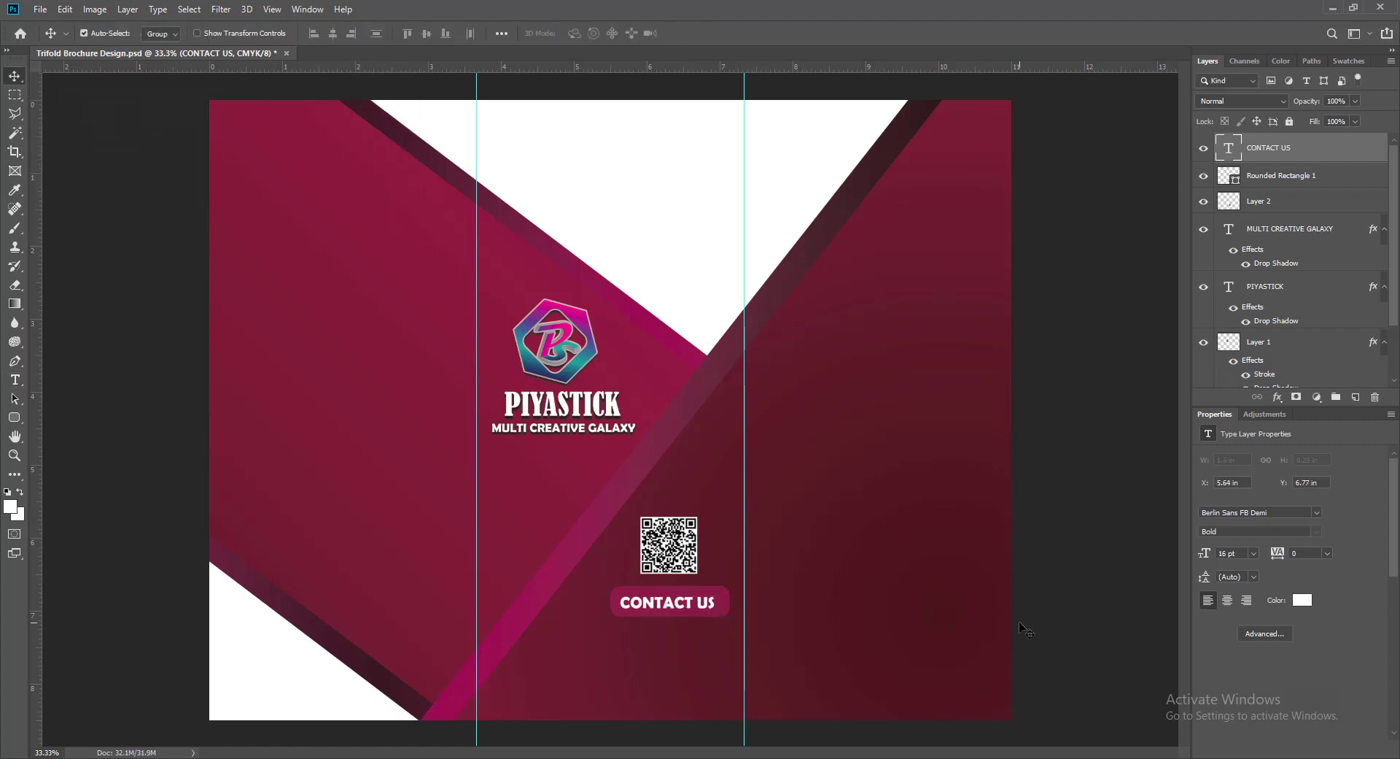
key(Up)
key(Up)
key(Up)
key(Right)
key(Right)
key(Right)
key(Up)
key(Up)
key(Up)
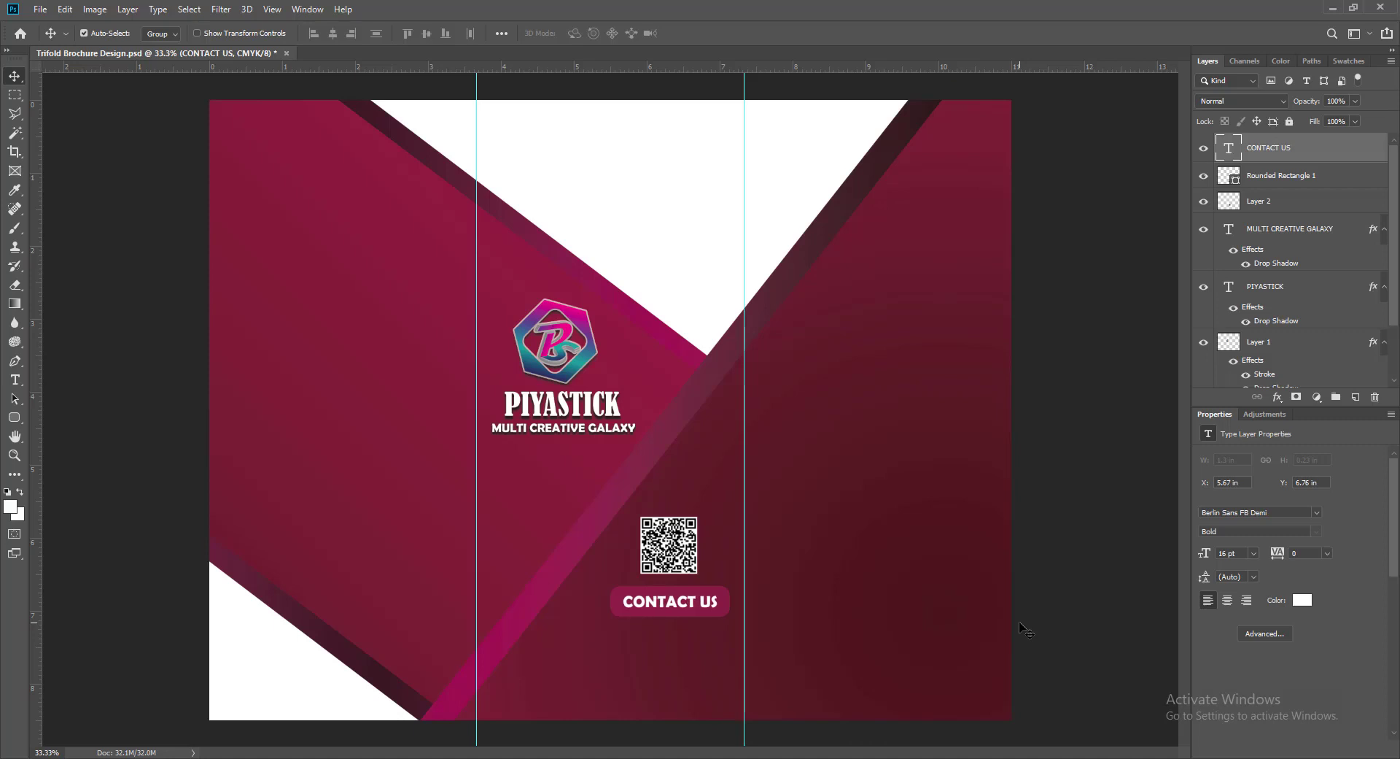
- Check the QR code's position with small nudges, then select the CONTACT US text layer
click(681, 558)
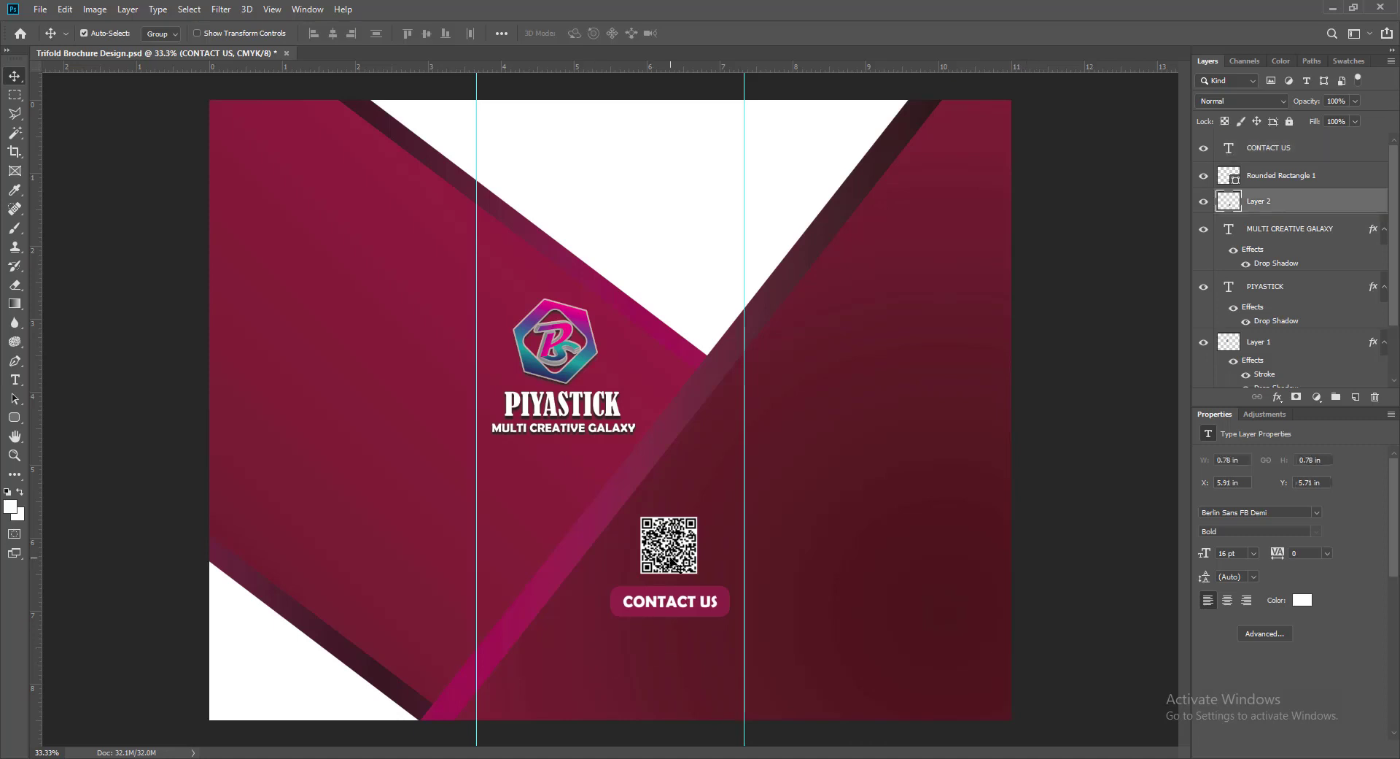
key(Right)
key(Right)
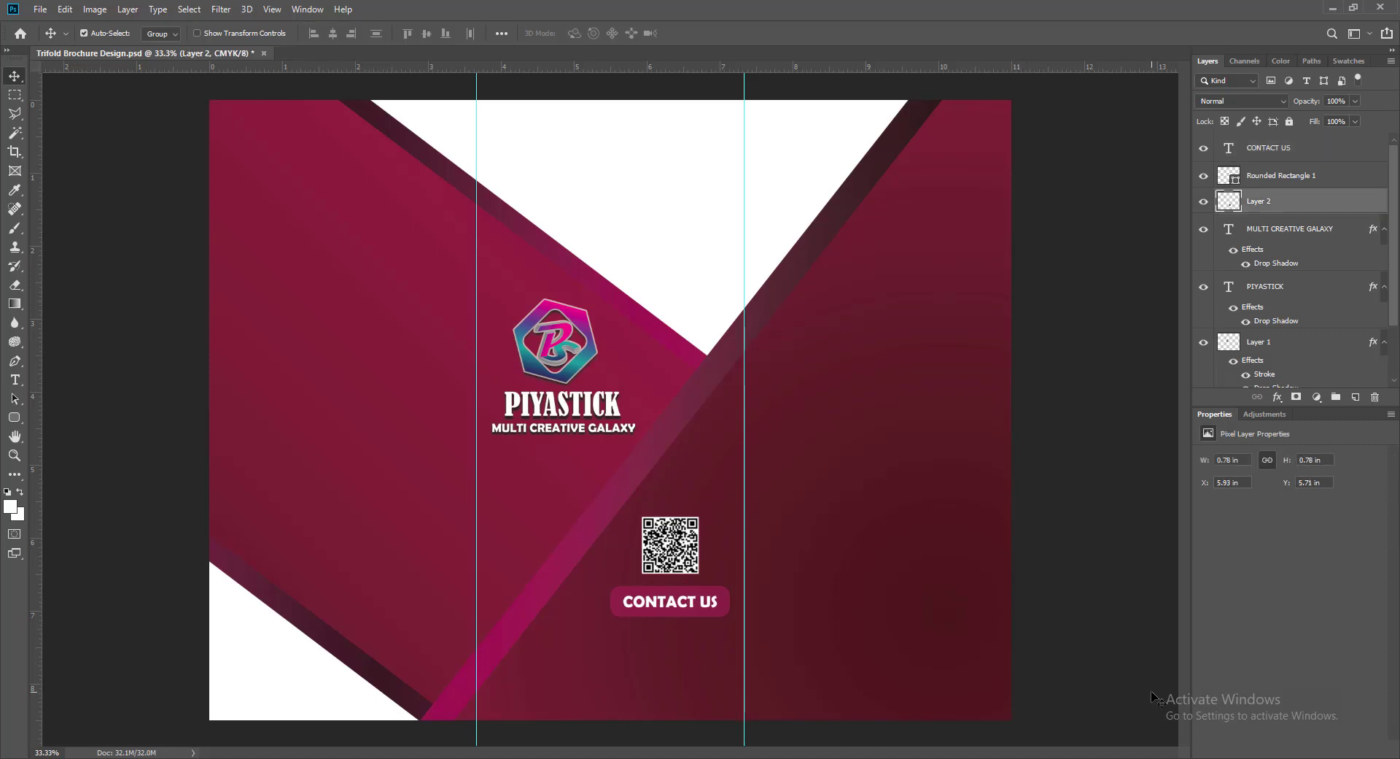
key(Left)
key(Left)
key(Left)
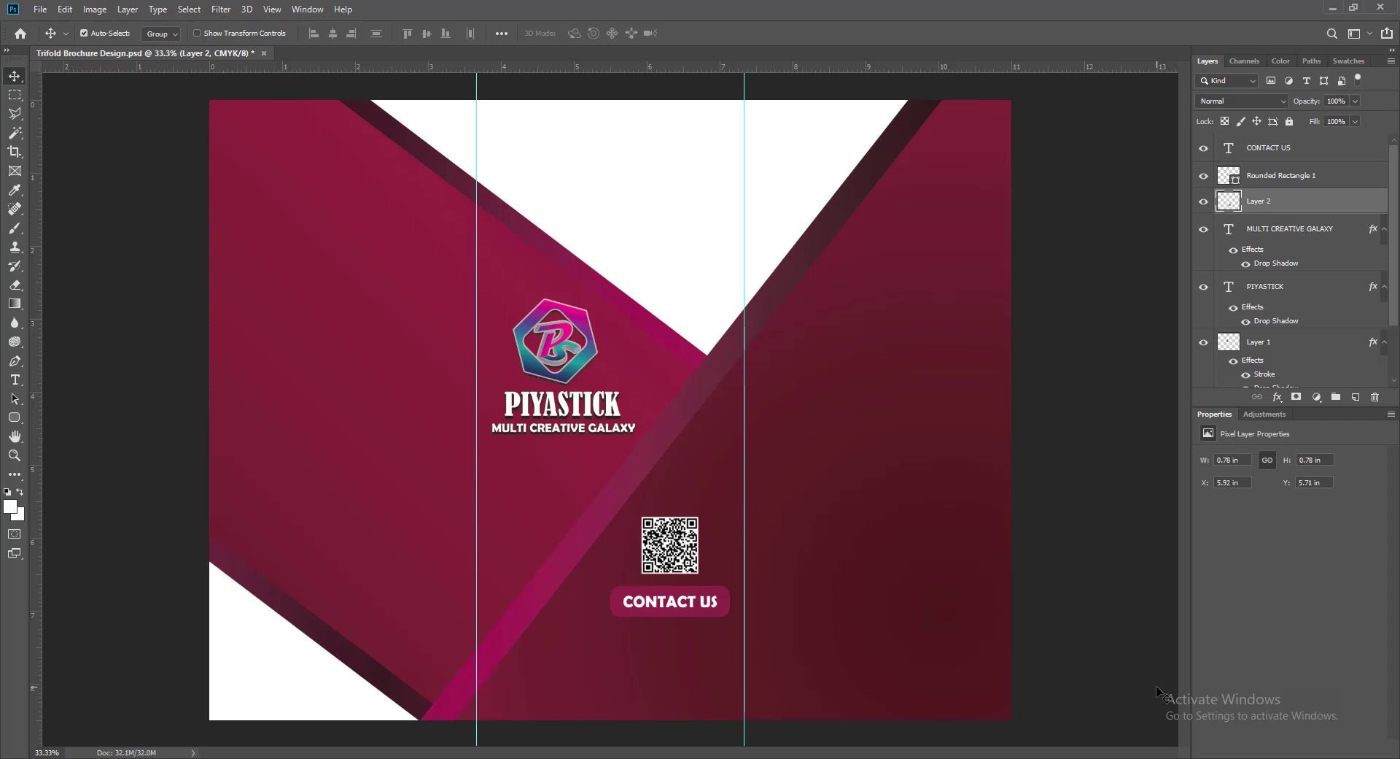
click(649, 605)
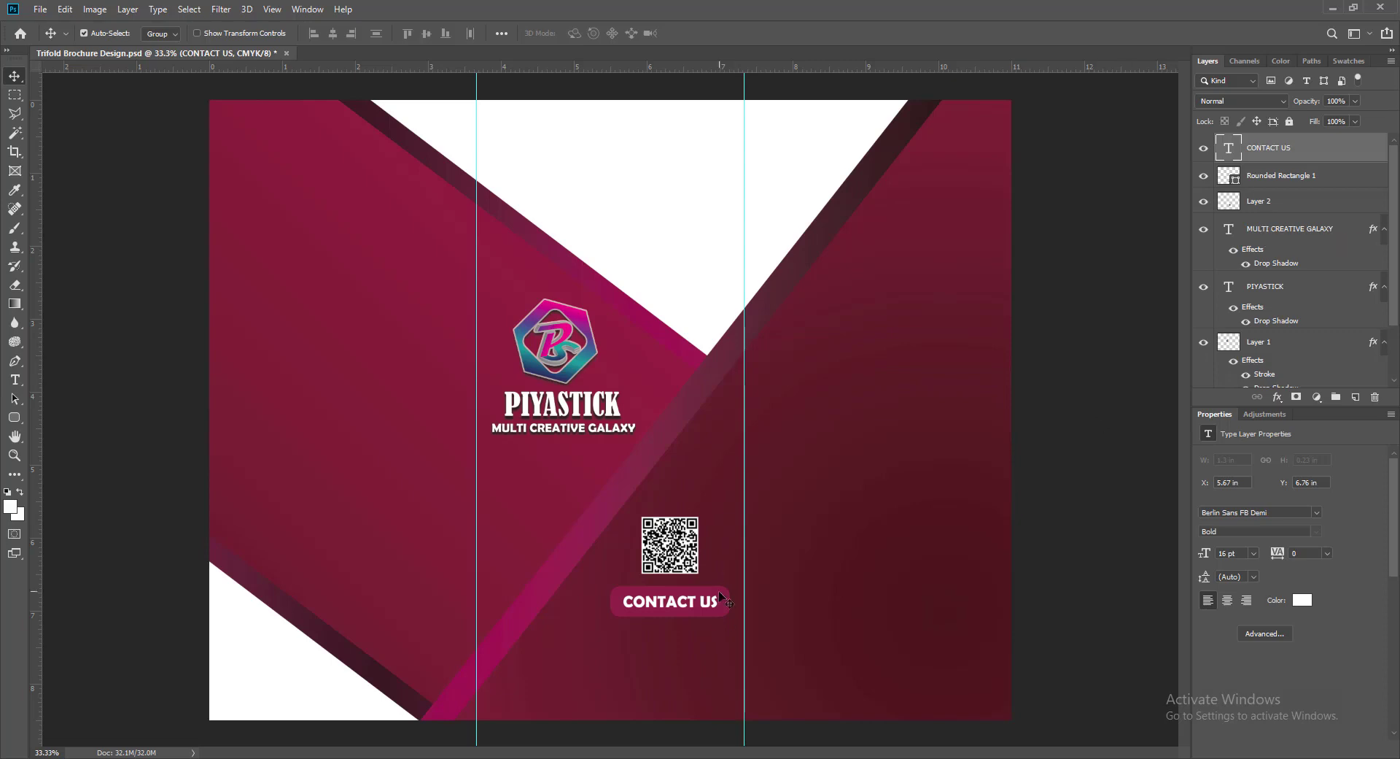
click(720, 616)
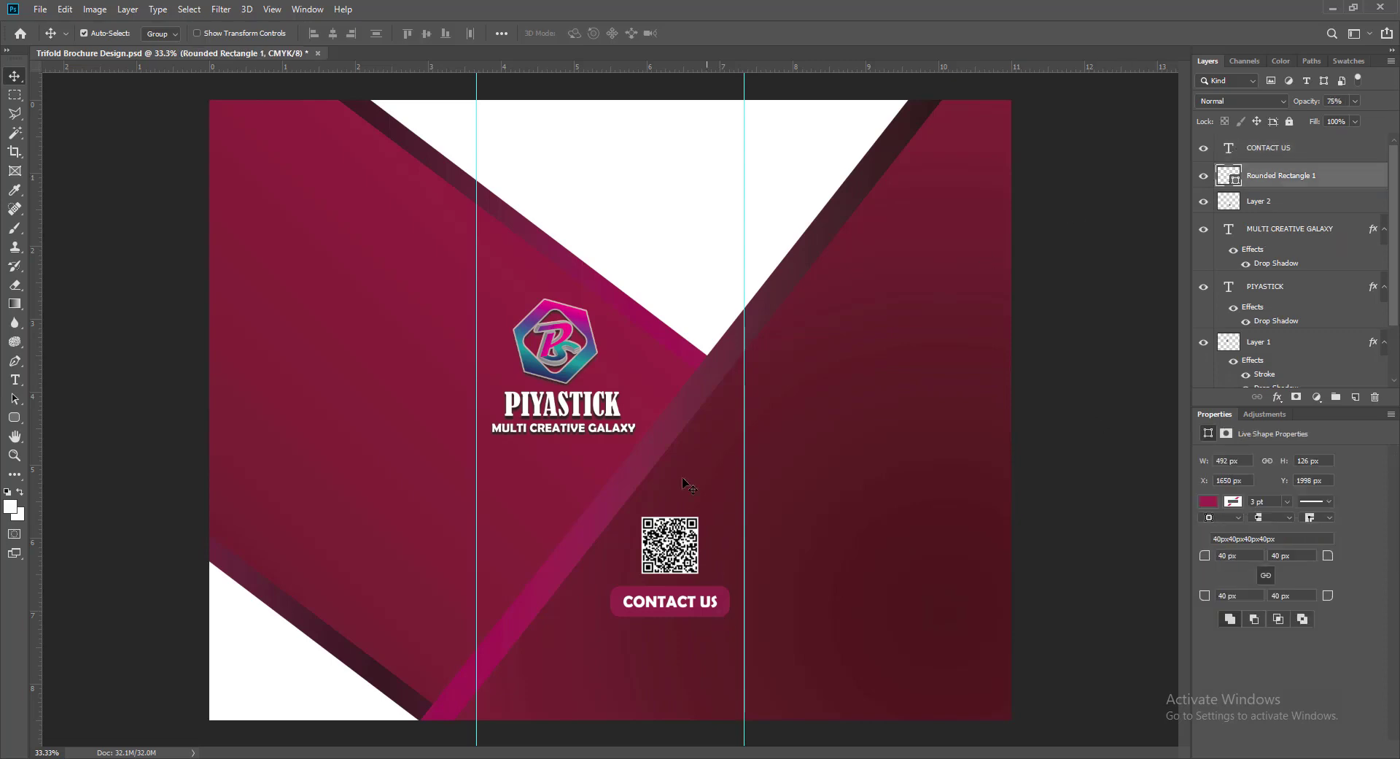
click(657, 609)
- Add a drop shadow to the CONTACT US text
right_click(1269, 147)
click(1247, 150)
click(721, 587)
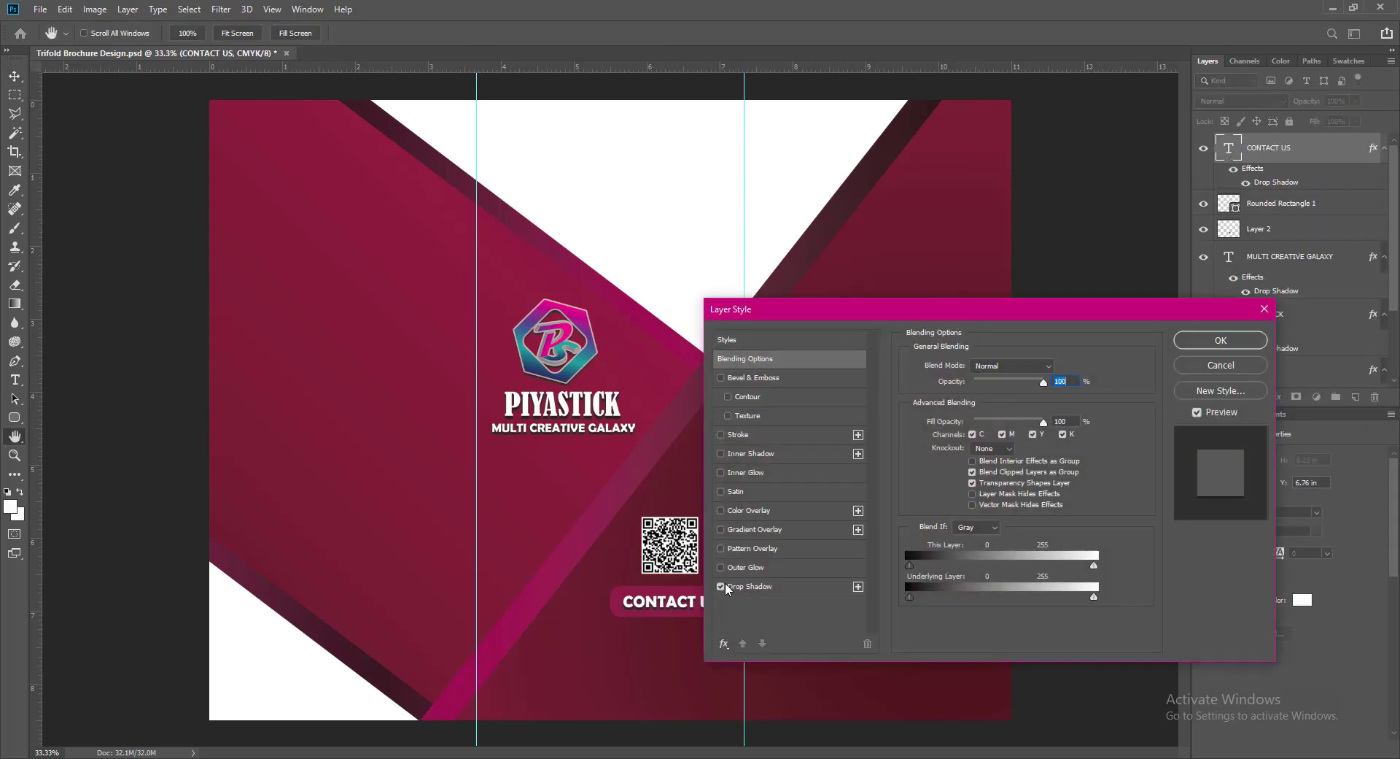
click(749, 587)
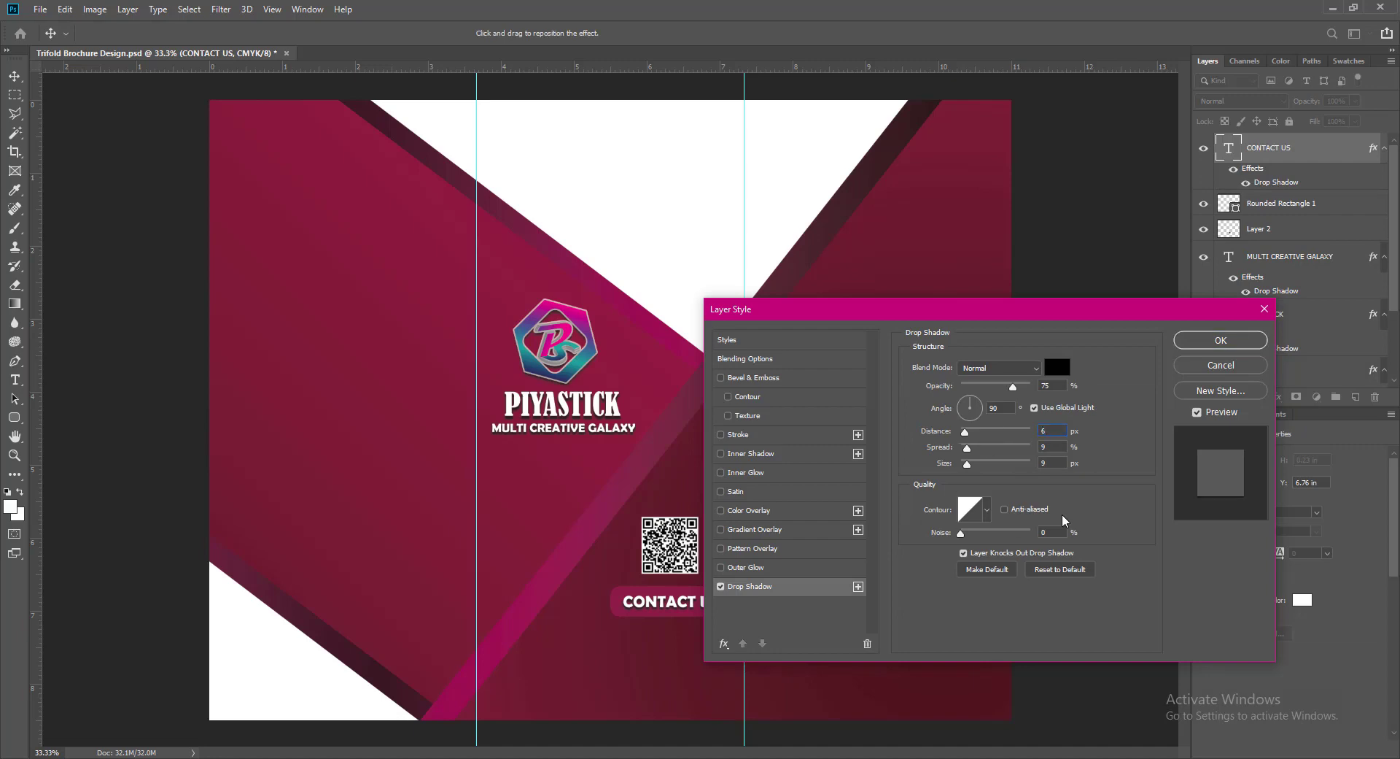
click(1190, 342)
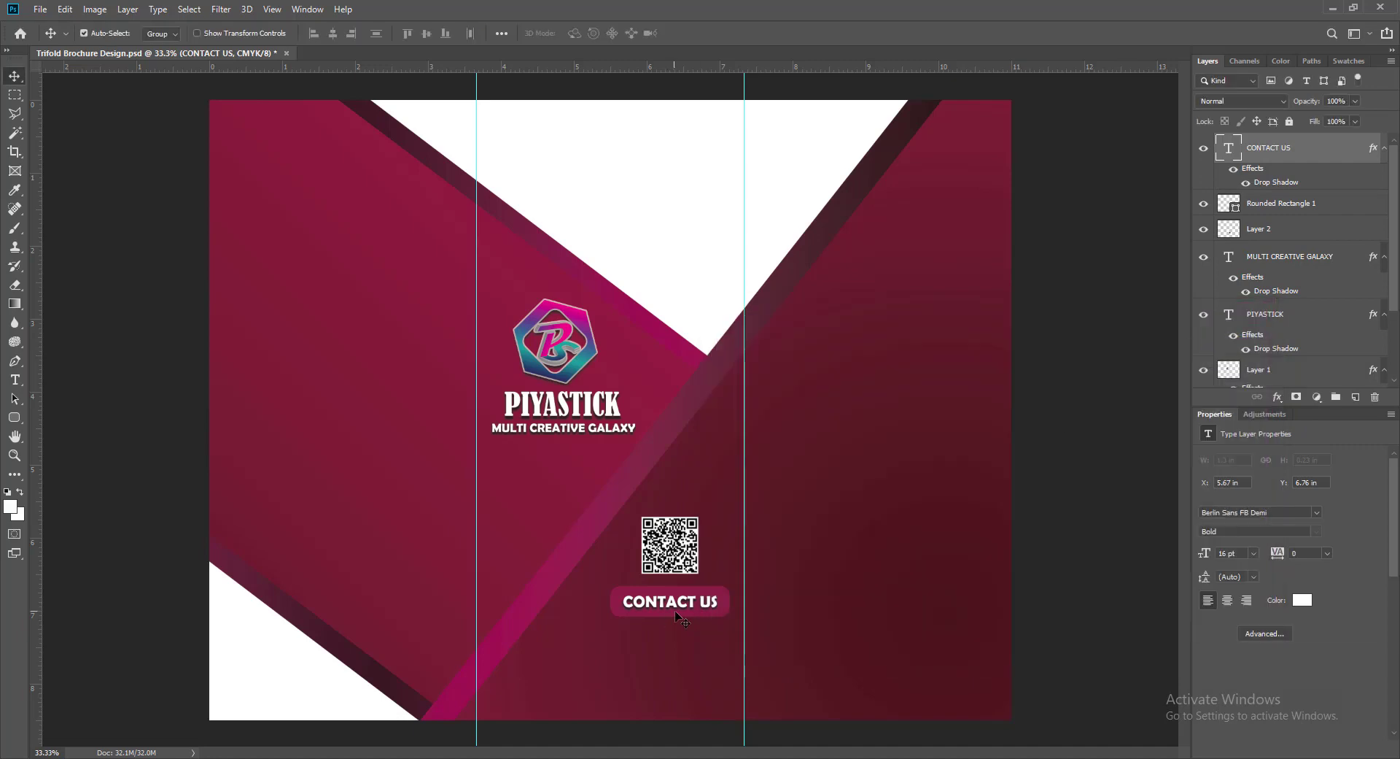
click(1283, 203)
- Add a drop shadow to the rounded button shape
right_click(1240, 204)
click(1227, 211)
click(720, 587)
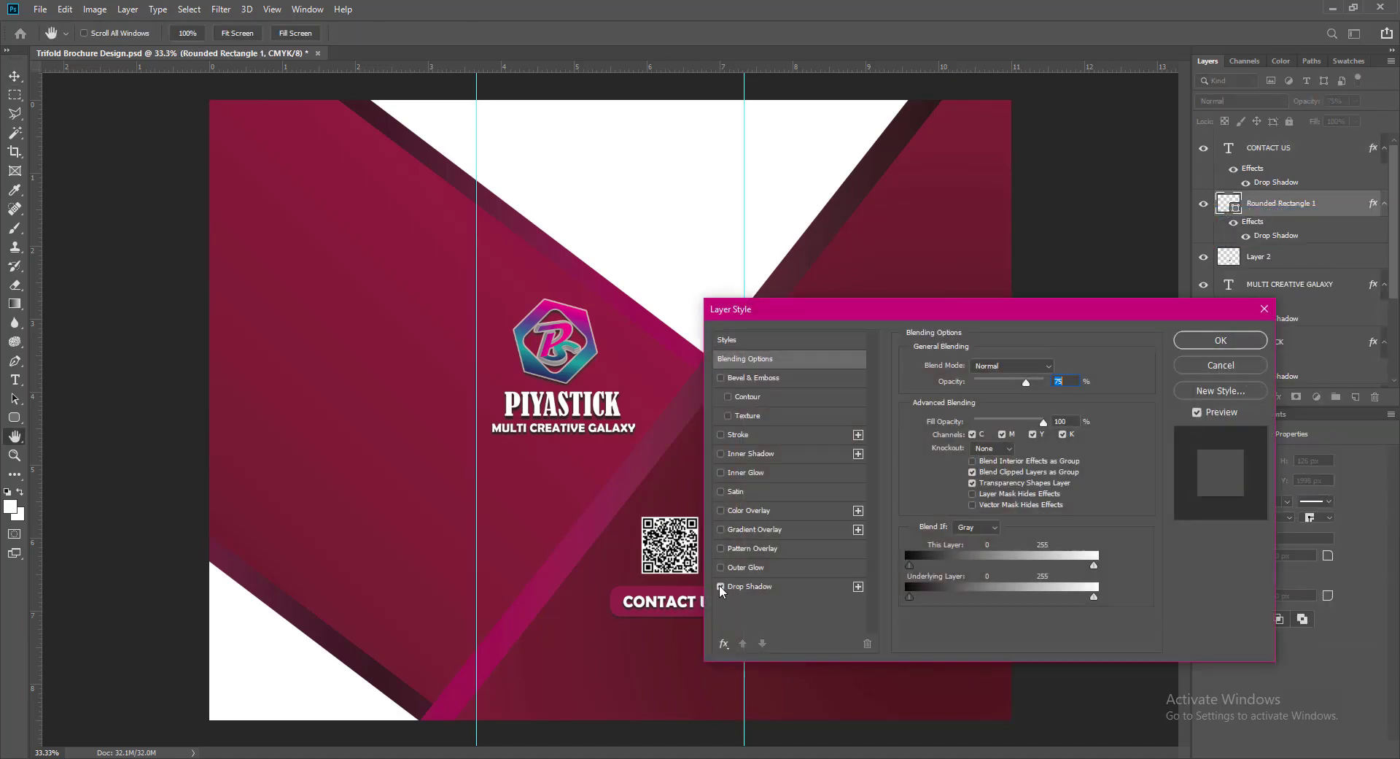
click(1207, 344)
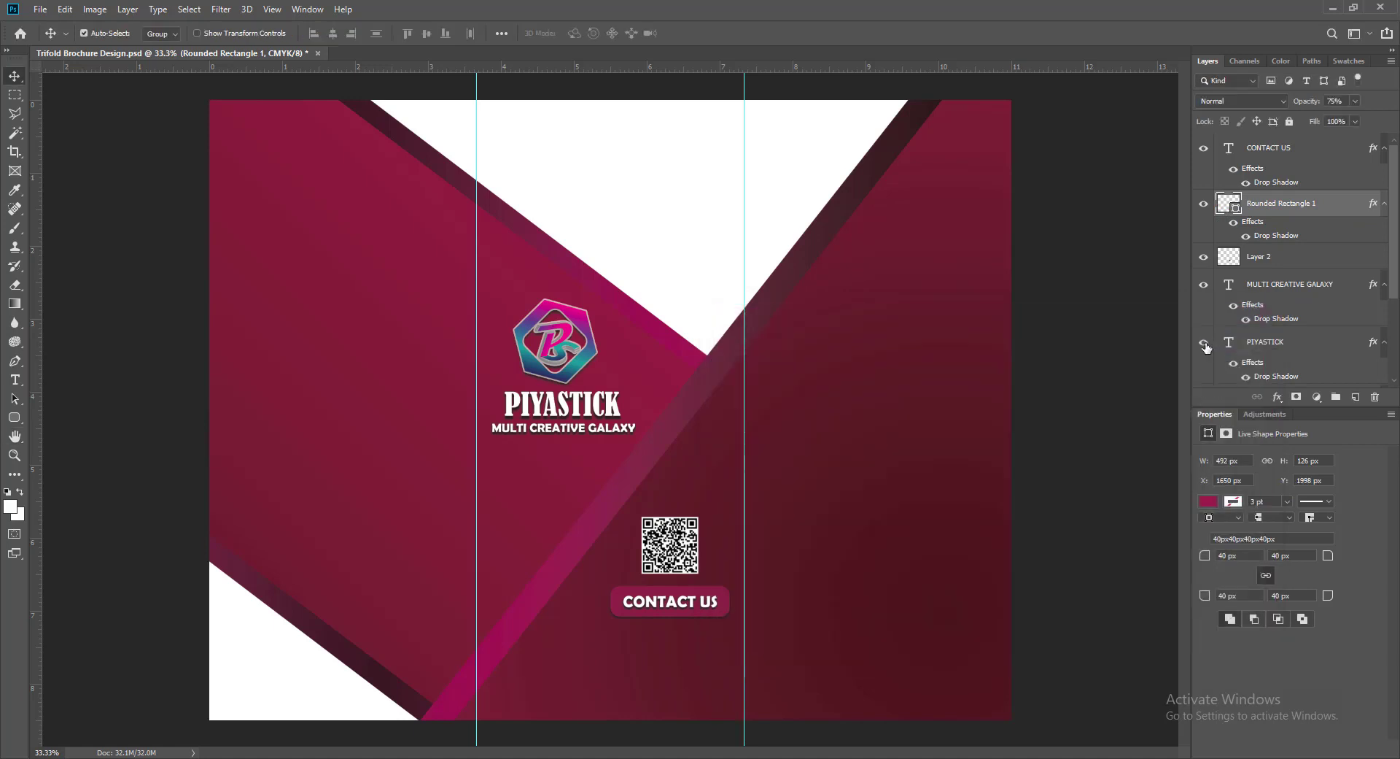
- Nudge the CONTACT US text to recentre it and save the brochure
click(630, 606)
key(Left)
key(Left)
key(Left)
key(Left)
key(Left)
key(Up)
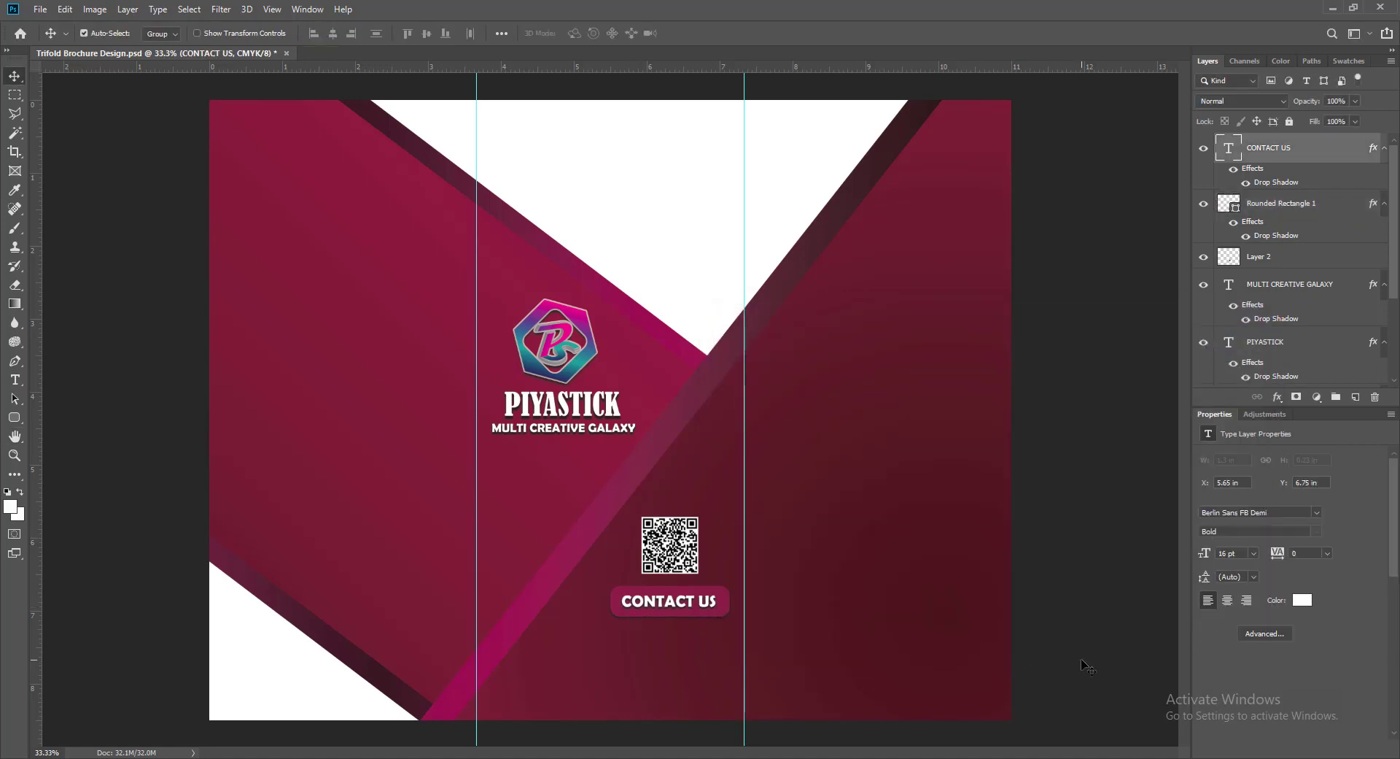
key(Right)
key(ctrl+s)
- Select the QR code, button and CONTACT US layers, move them up two nudges, then deselect
ctrl+click(676, 549)
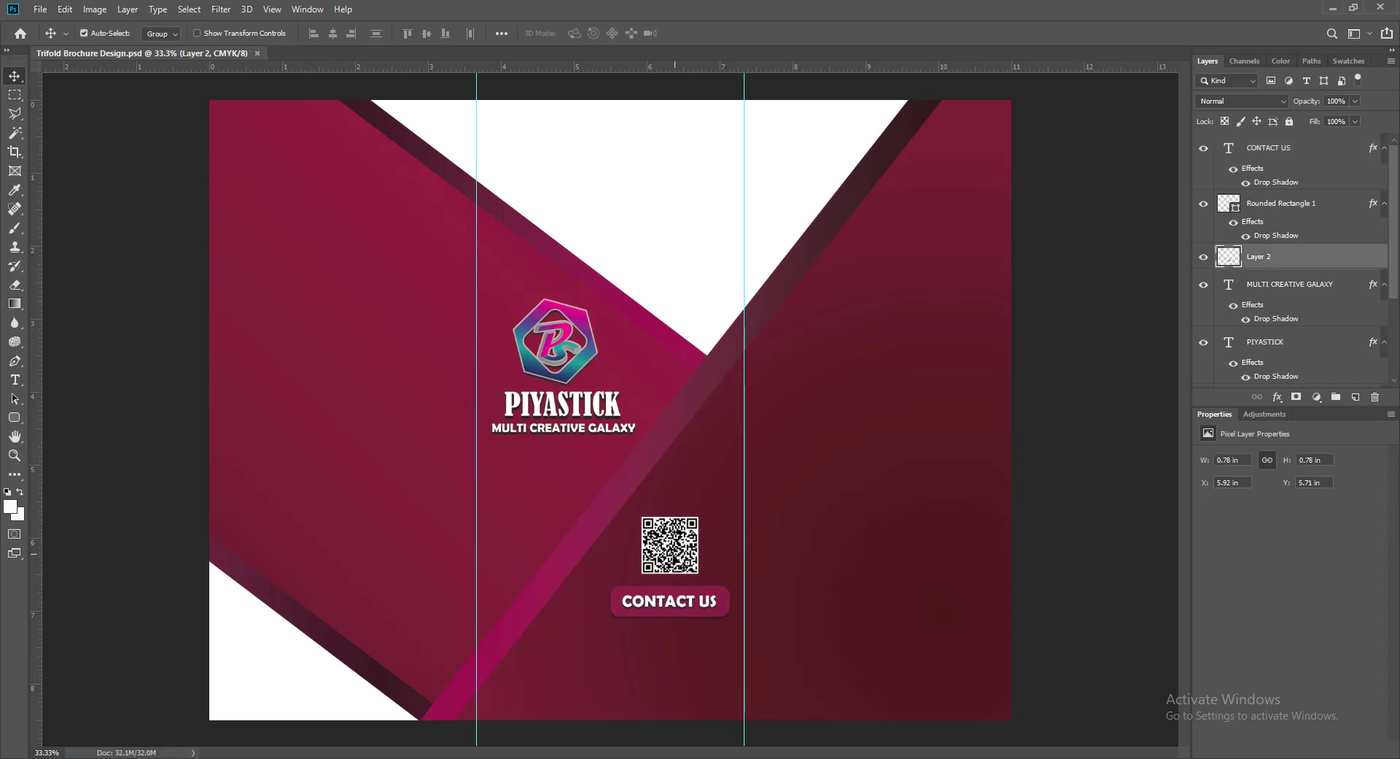
ctrl+shift+click(670, 603)
ctrl+shift+click(670, 606)
key(Up)
key(Up)
key(Up)
key(Up)
key(Up)
key(Up)
key(Up)
key(Up)
key(Up)
key(Up)
key(Up)
key(Up)
key(Up)
key(Up)
key(Up)
key(Up)
key(Up)
key(Up)
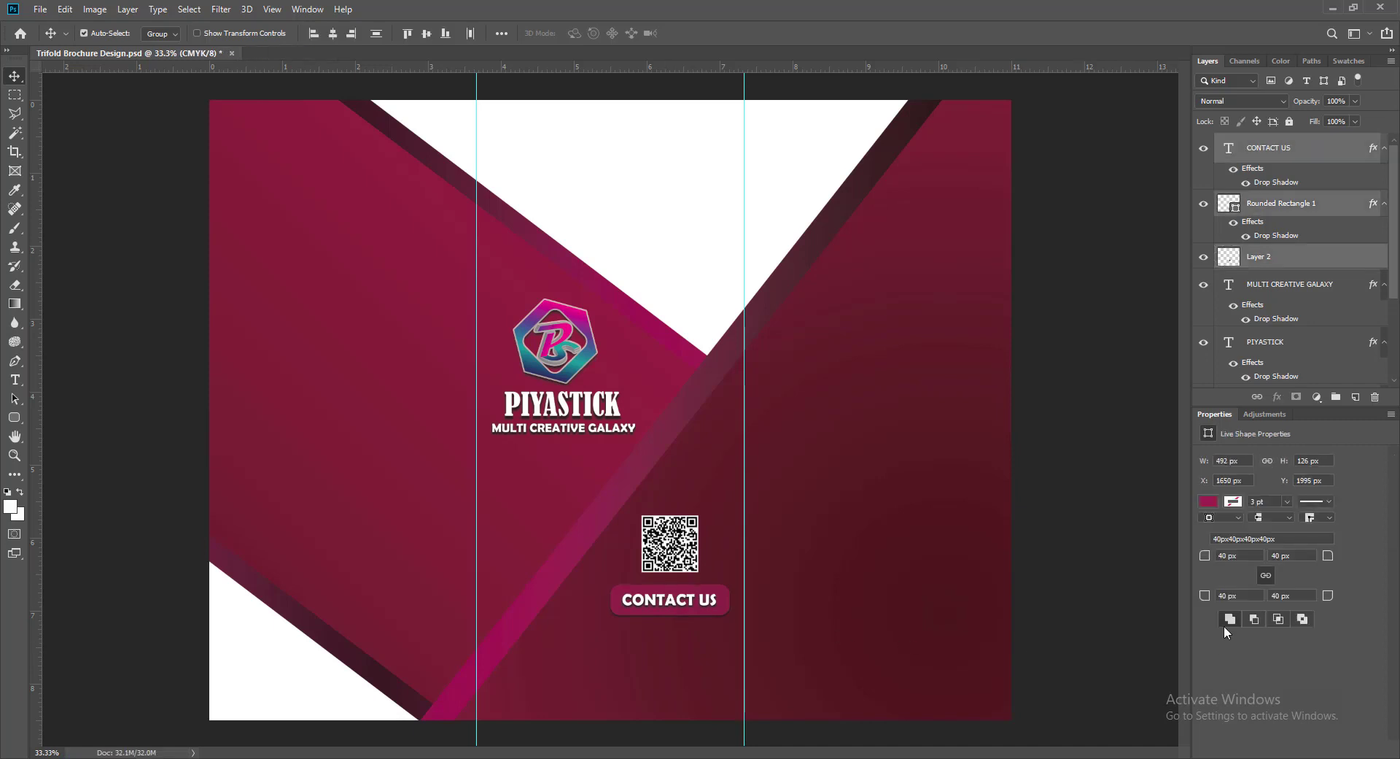
key(Up)
key(Up)
key(Up)
key(Up)
key(Up)
key(Up)
key(Up)
key(Up)
key(Up)
key(Up)
key(Up)
key(Up)
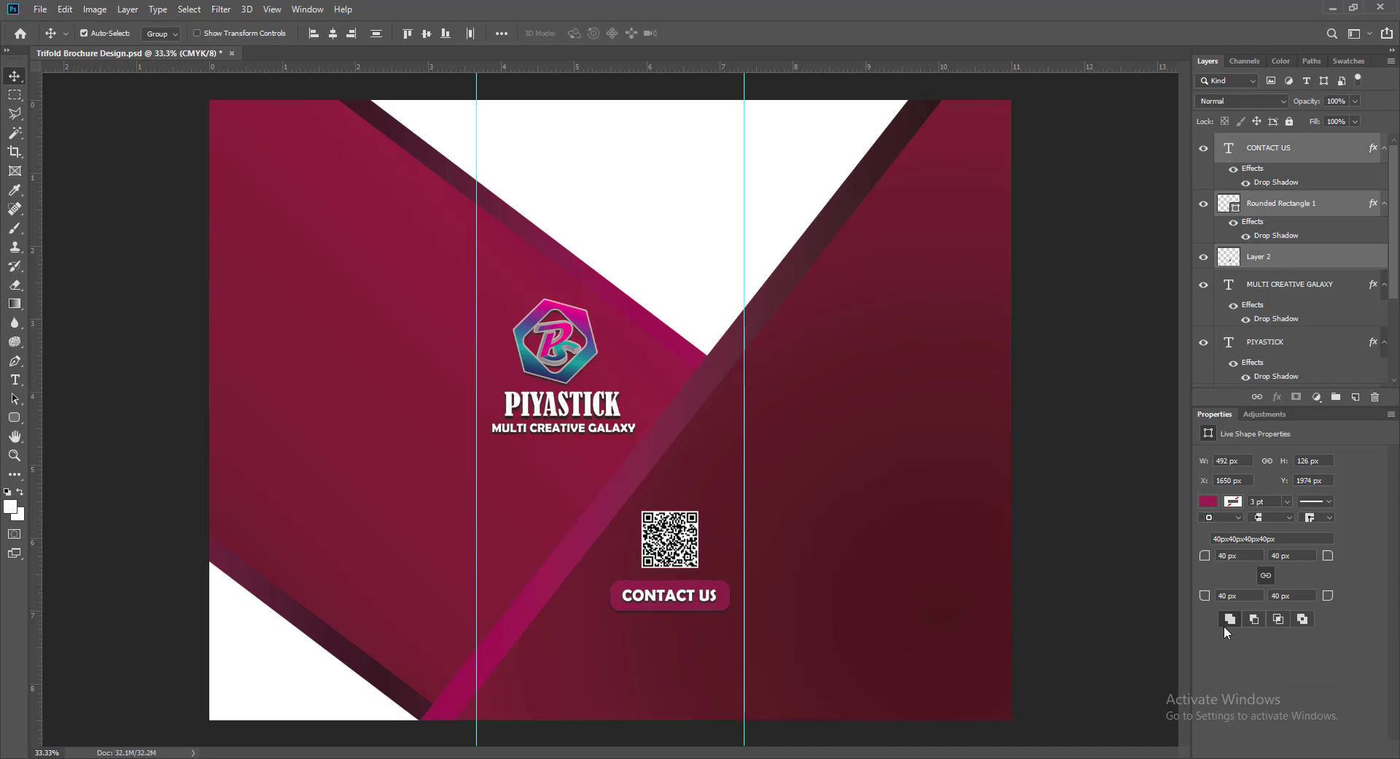
click(1061, 585)
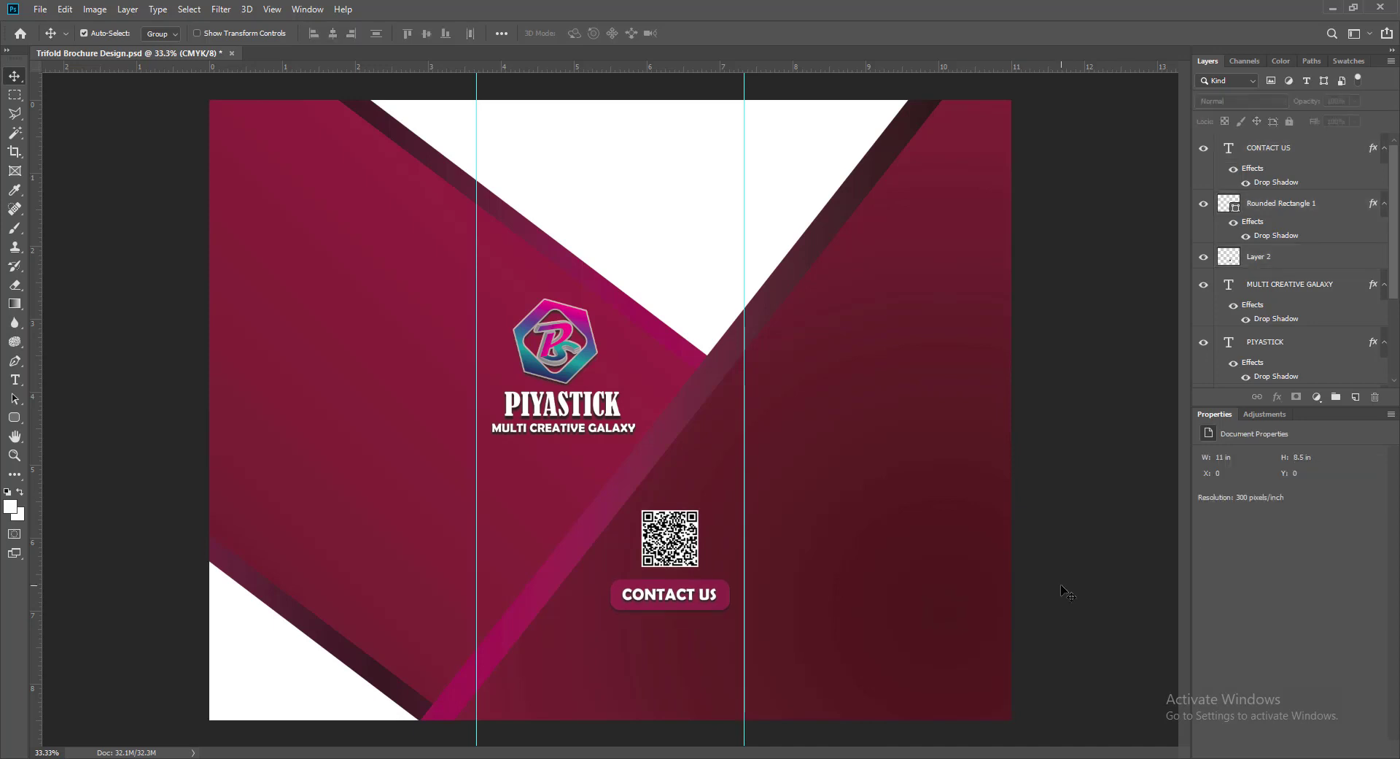
- Type a placeholder phone number below the button in Arial Rounded MT Bold 12 pt
click(1354, 399)
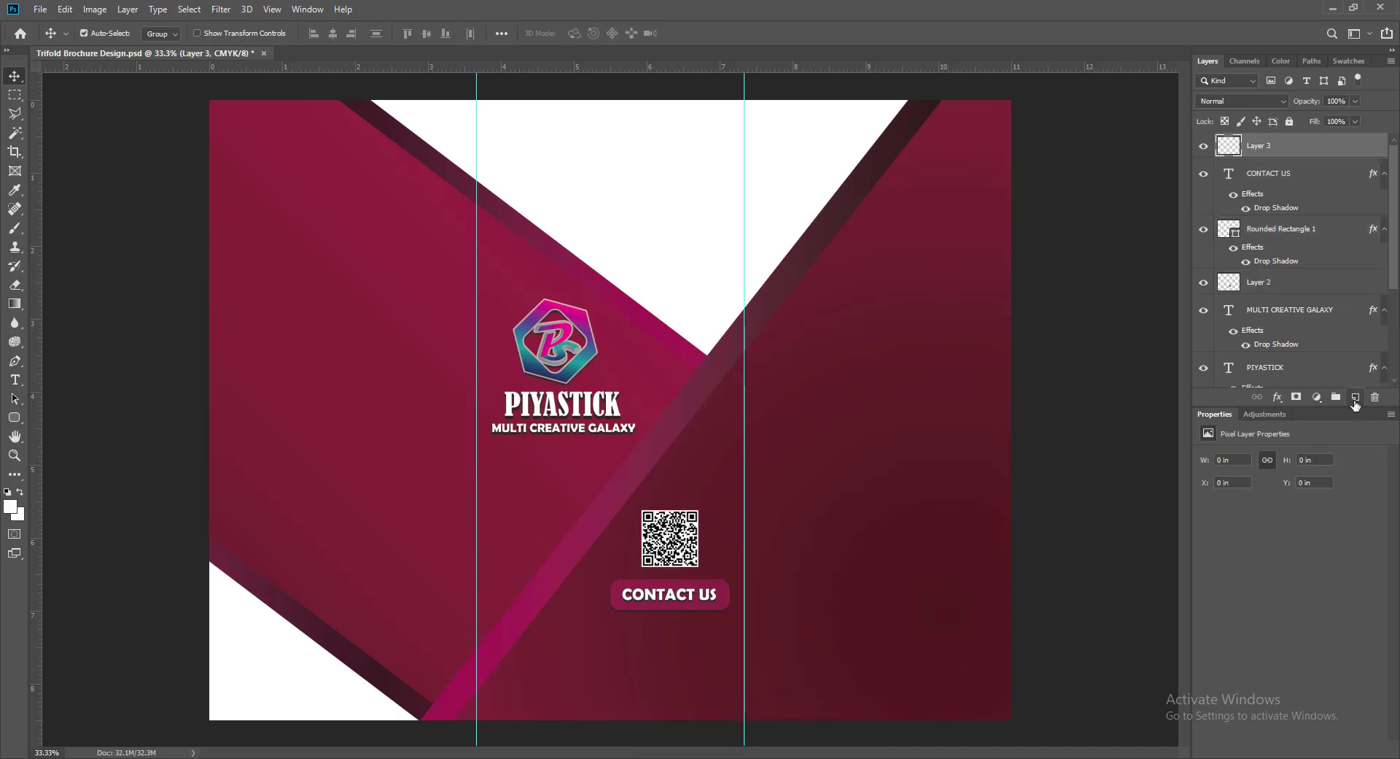
click(15, 380)
click(581, 651)
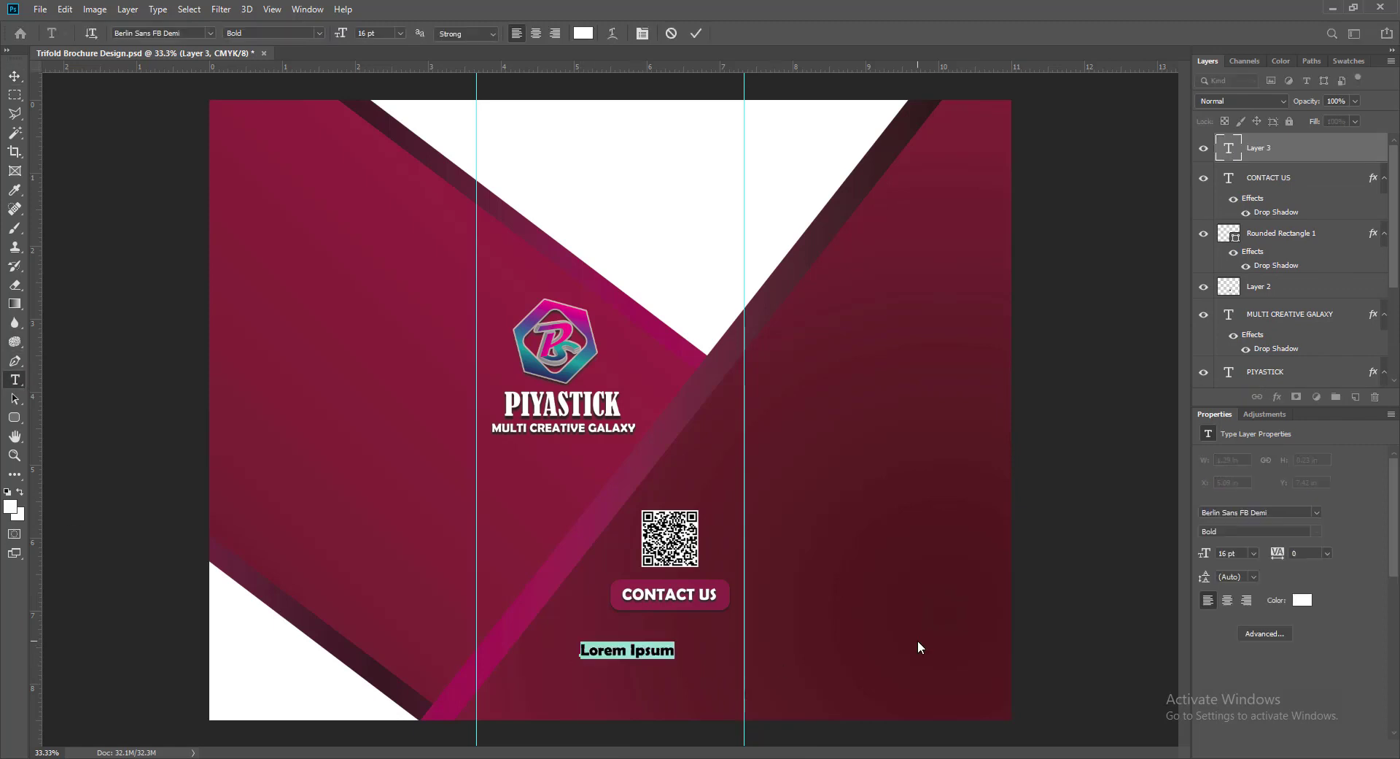
key(BackSpace)
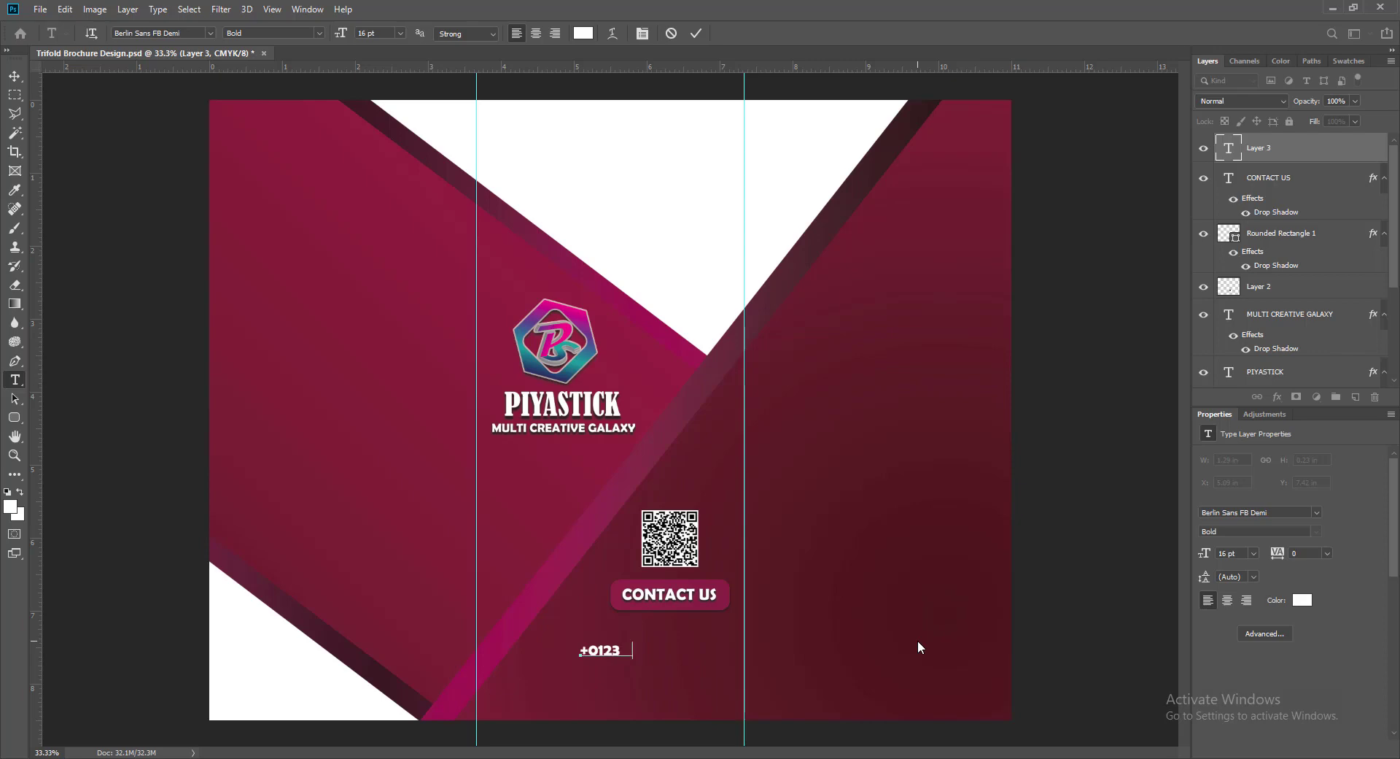
text(+0123 4567 8901)
key(ctrl+a)
click(210, 33)
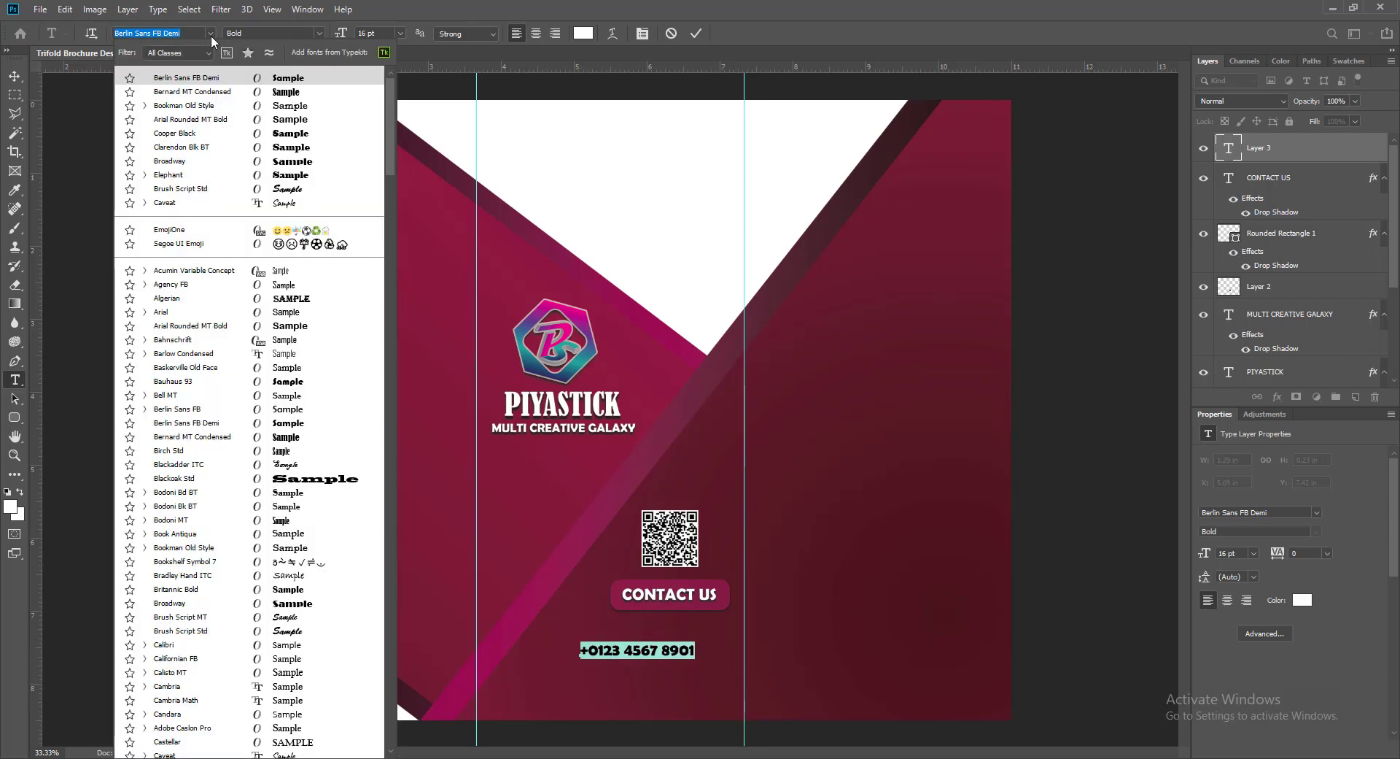
click(283, 121)
click(400, 32)
click(377, 117)
key(ctrl+Return)
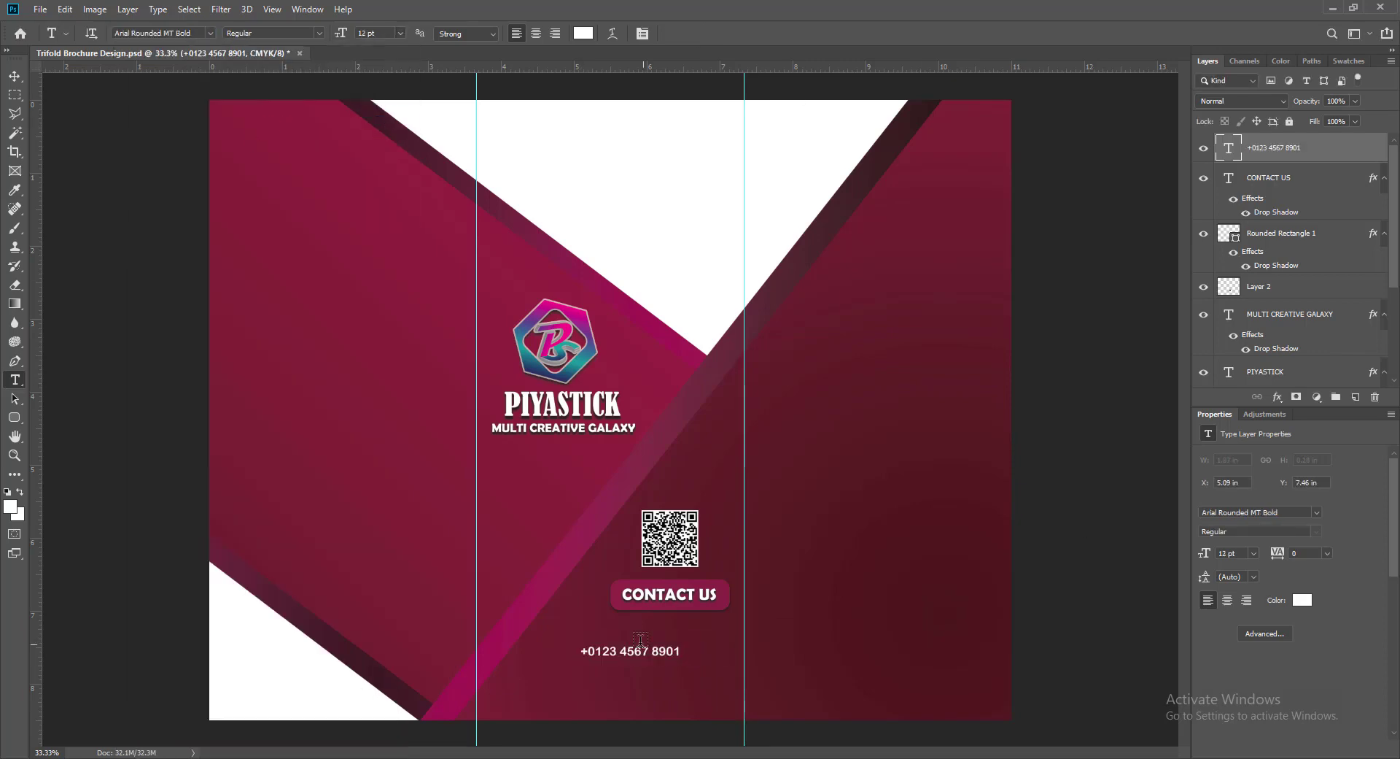
- Place the phone number under the button and duplicate it as a second number ending in 10
key(v)
drag(593, 658, 643, 649)
key(shift+Down)
key(shift+Down)
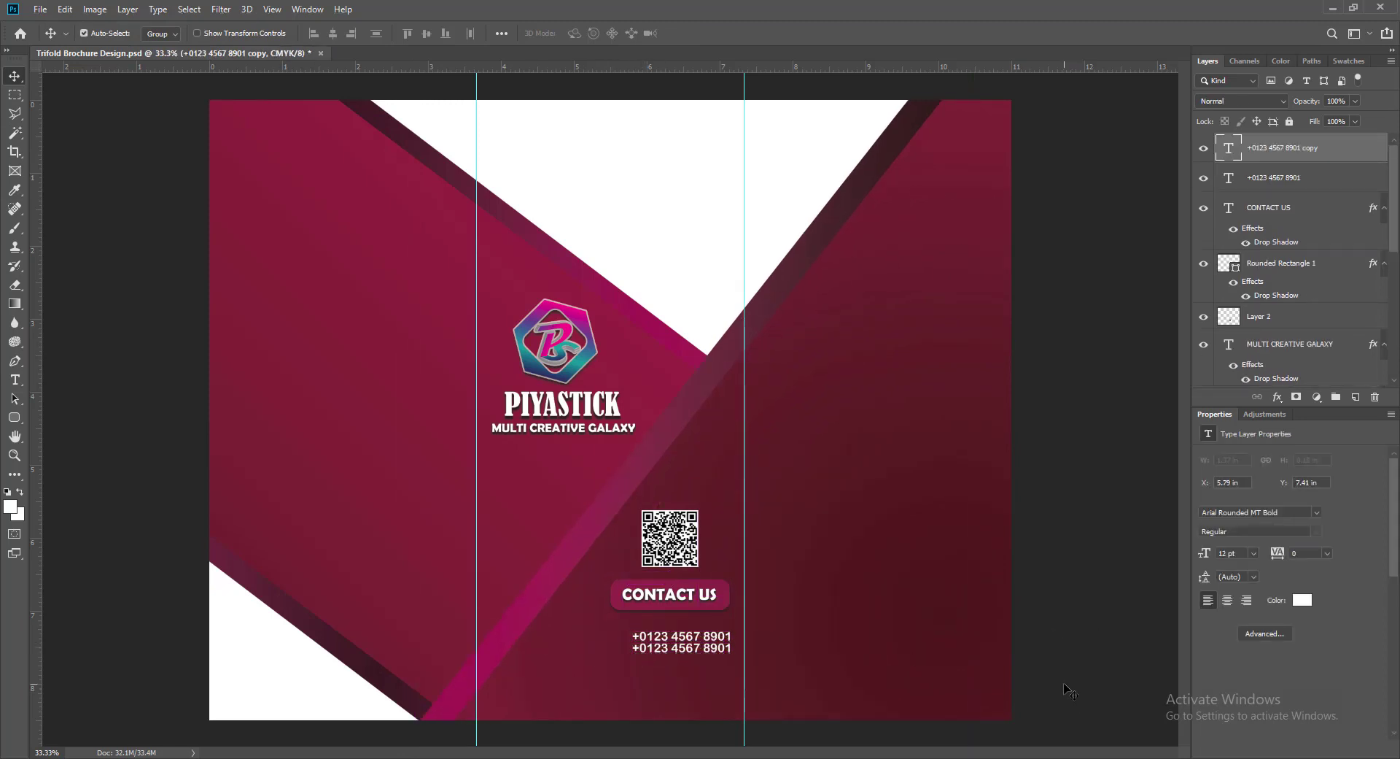
key(Down)
key(Down)
key(Down)
double_click(633, 648)
key(Right)
key(BackSpace)
key(BackSpace)
text(10)
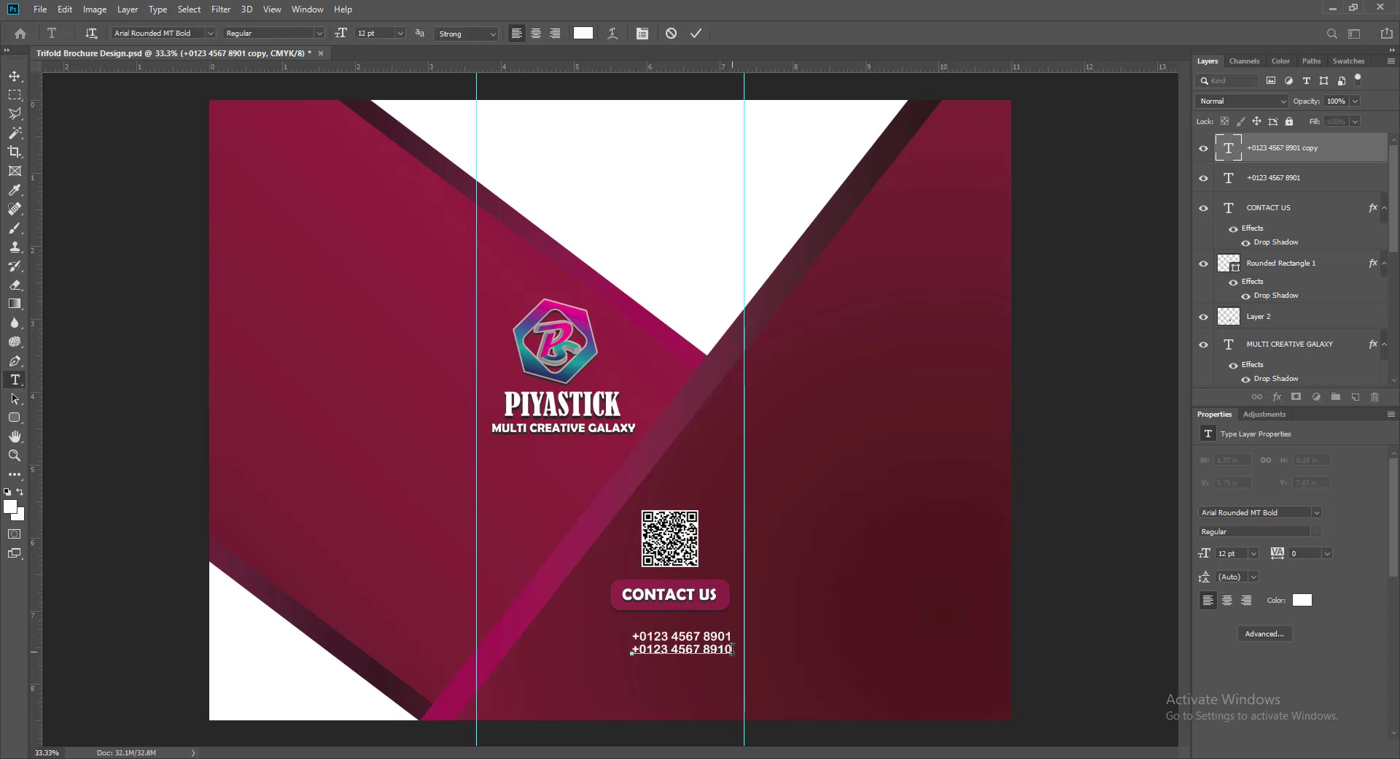
key(ctrl+Return)
- Duplicate the second number line and retype it as the e-mail address
alt+drag(634, 655, 632, 676)
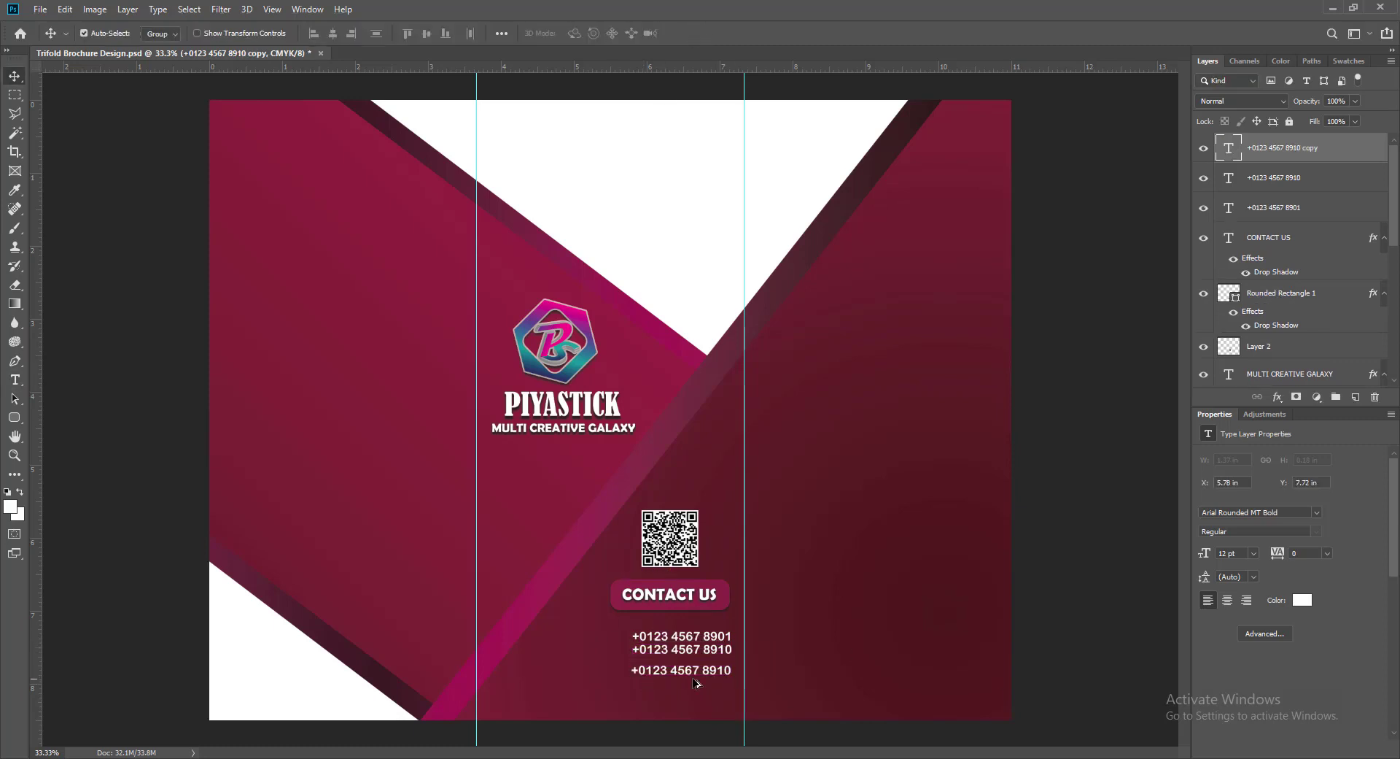
double_click(1228, 148)
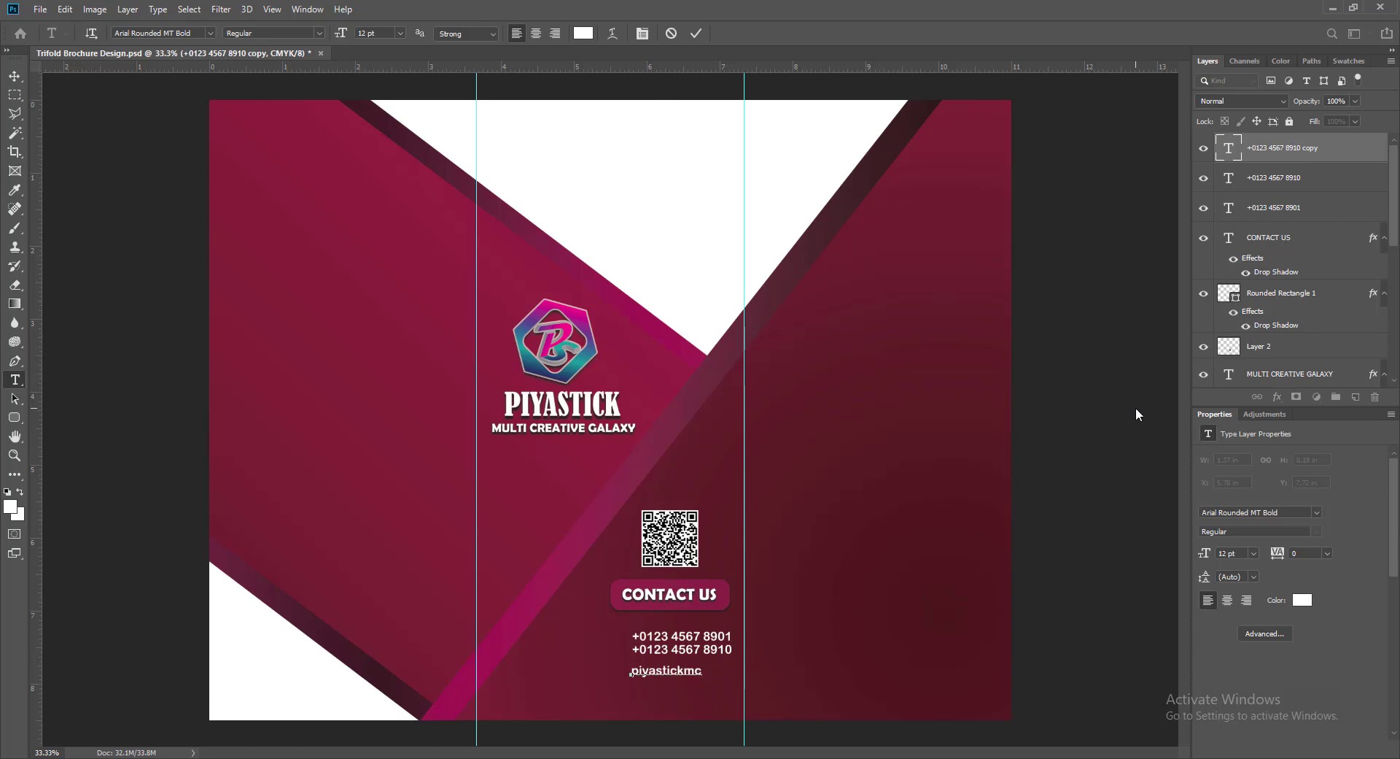
click(695, 34)
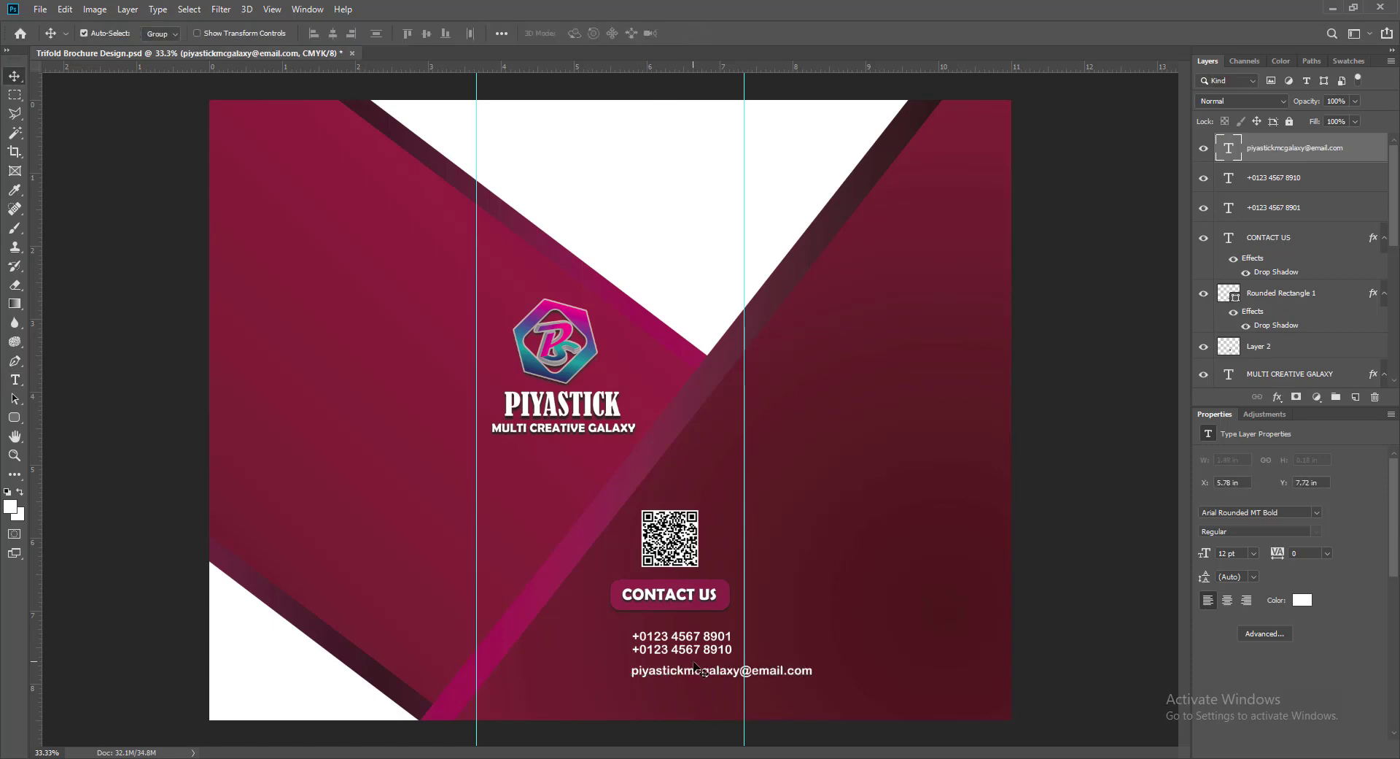
- Size the e-mail line to 11 pt and position it below the phone numbers
double_click(1228, 149)
click(400, 33)
click(382, 100)
click(696, 33)
key(v)
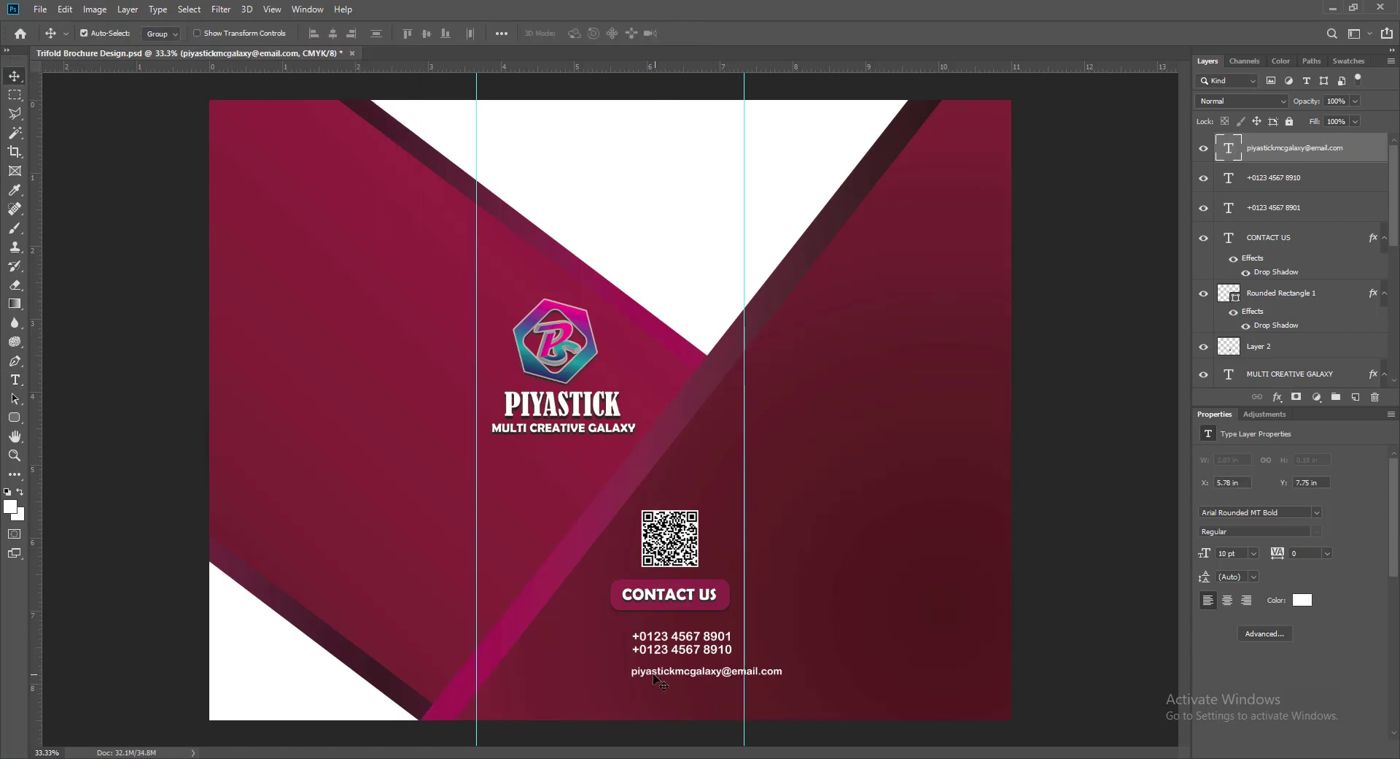
drag(655, 676, 606, 674)
double_click(1228, 149)
click(401, 33)
click(382, 114)
click(696, 34)
key(v)
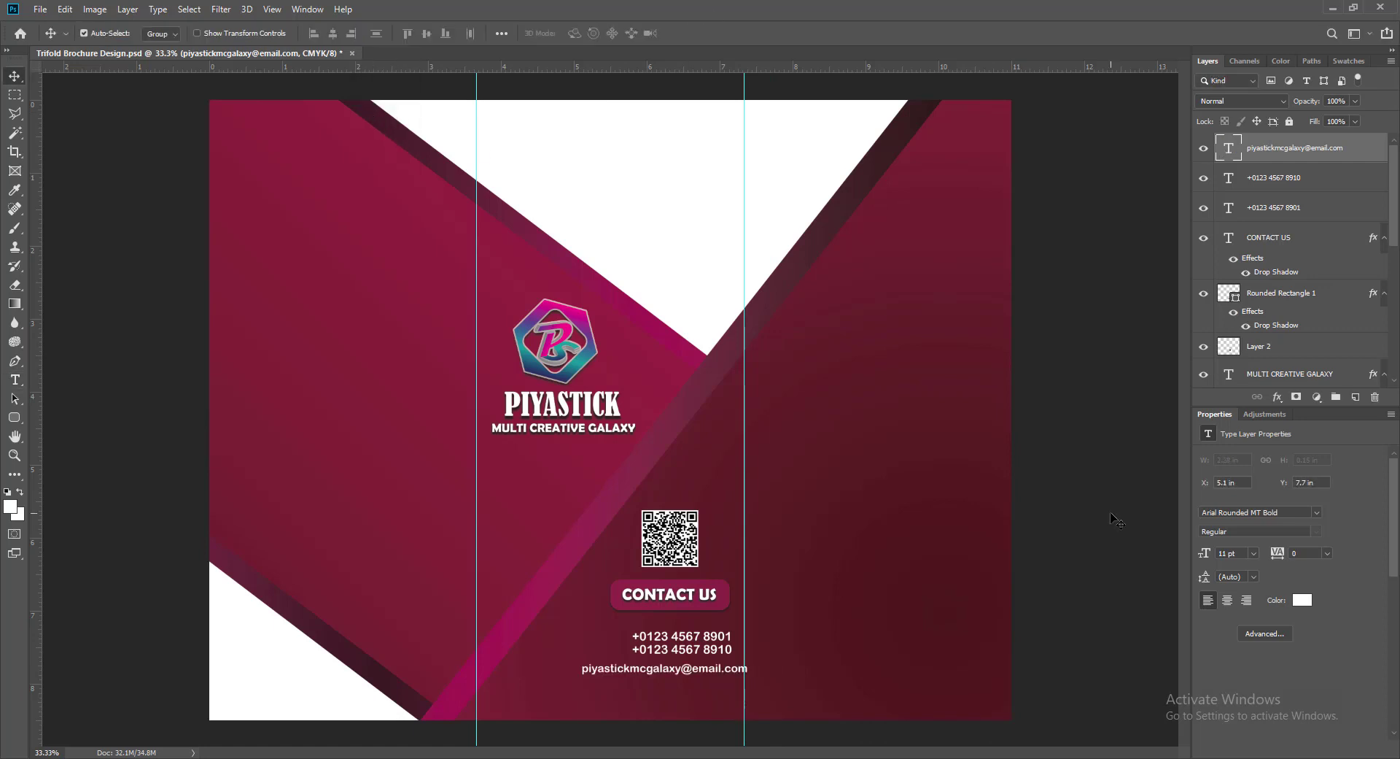
drag(597, 671, 584, 699)
- Retype the duplicated e-mail line as the Street, City, State, Country PIN CODE address and align it
double_click(1228, 149)
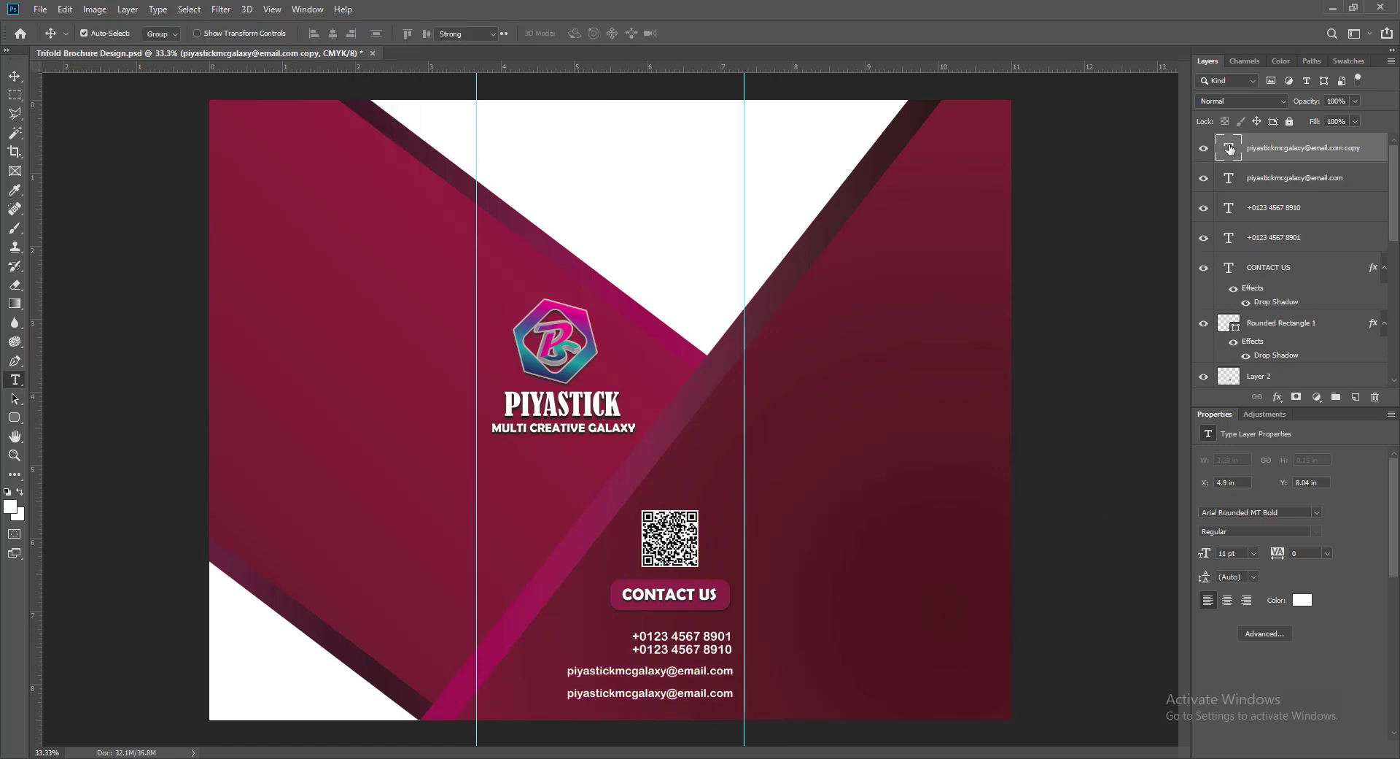
text(Street, City, State, Country)
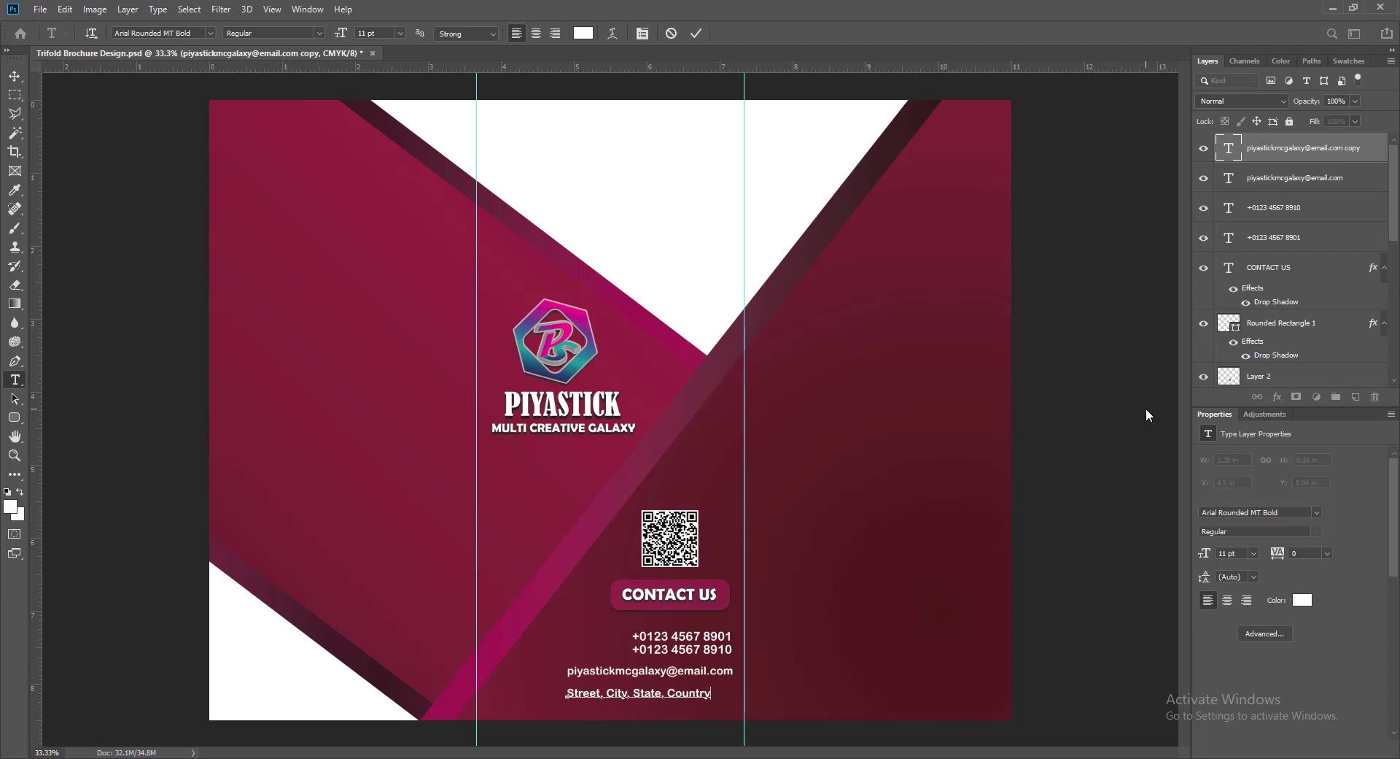
key(ctrl+Return)
key(v)
drag(645, 700, 668, 701)
key(Up)
key(Up)
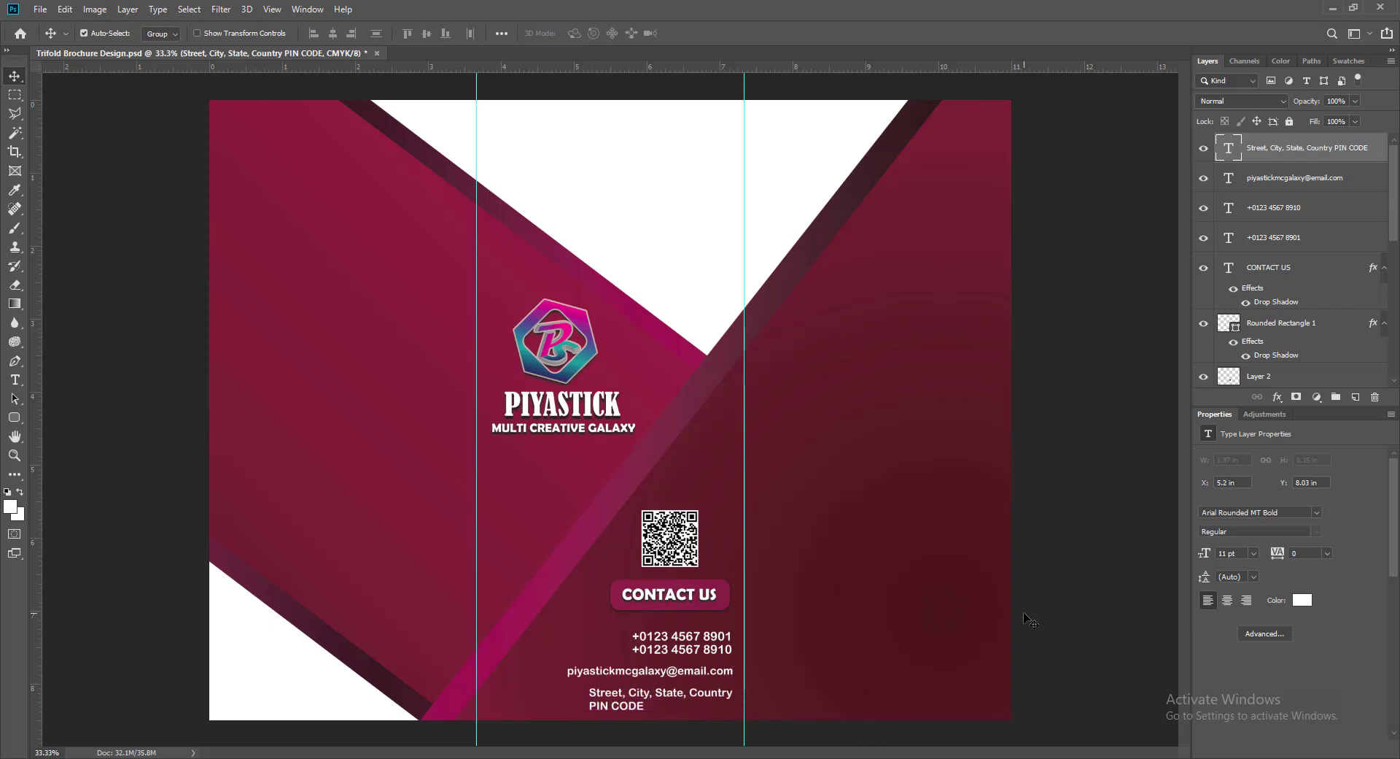
- Select the QR code, button and all contact lines and shift the whole block up
click(666, 544)
shift+click(670, 595)
shift+click(715, 585)
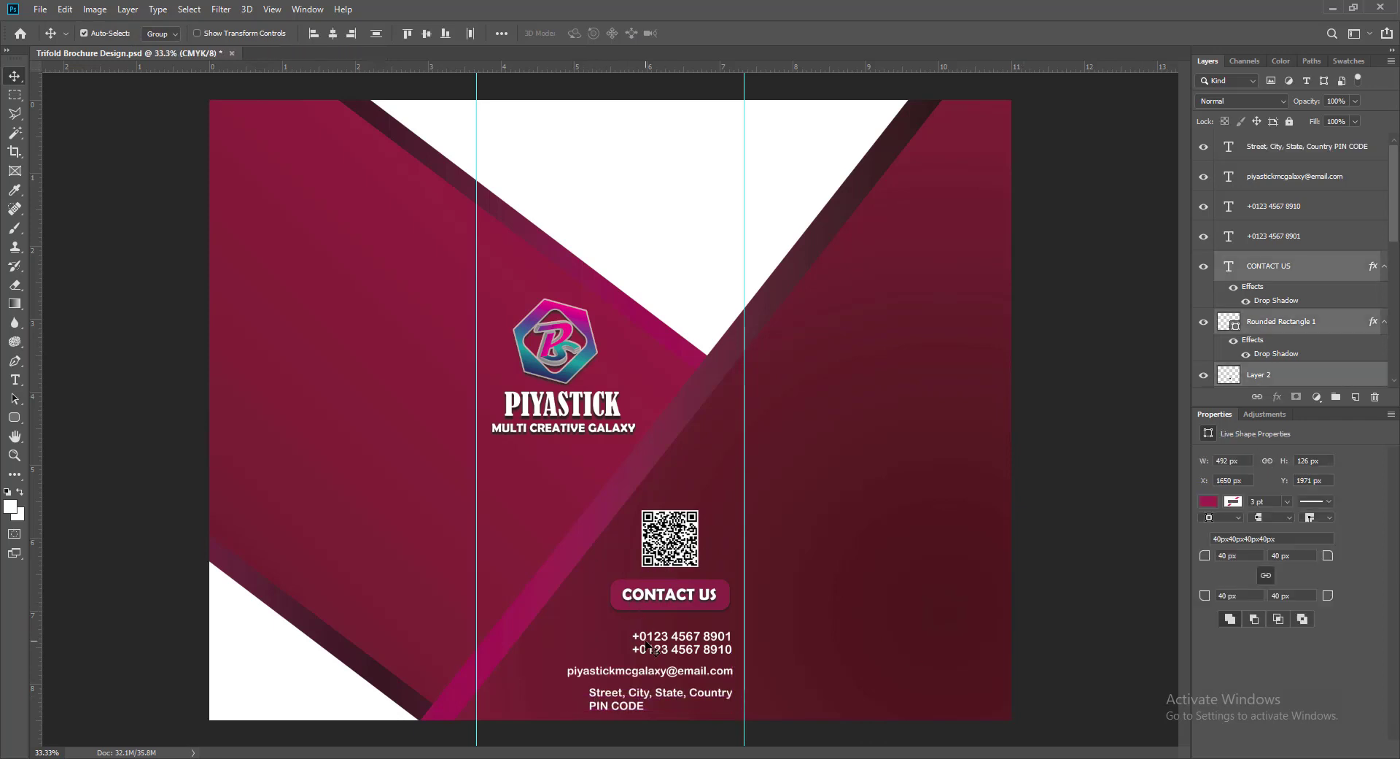
shift+click(648, 636)
shift+click(650, 649)
shift+click(643, 671)
shift+click(631, 700)
key(shift+Up)
key(shift+Up)
key(shift+Up)
key(shift+Up)
key(shift+Up)
key(shift+Up)
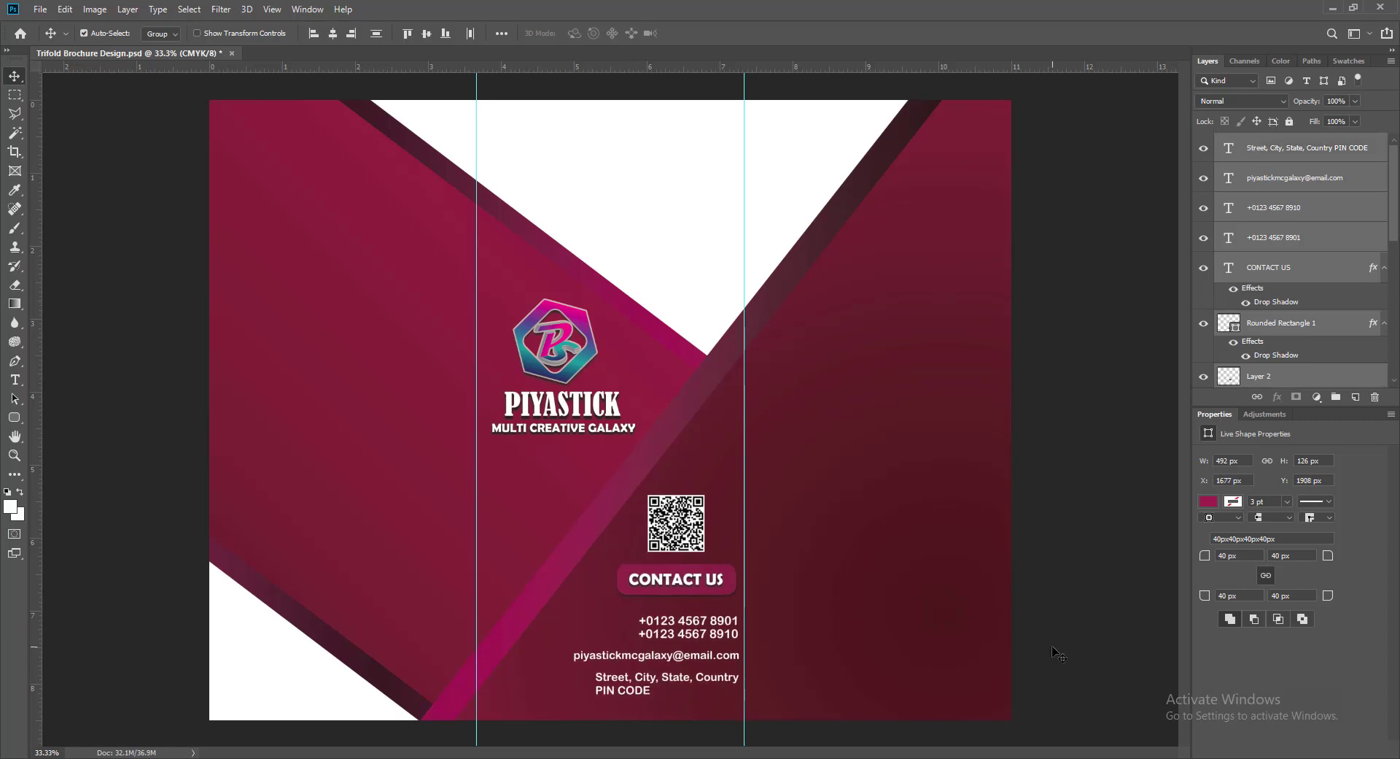
click(1053, 584)
- Select the two phone numbers, e-mail and address, raise them slightly, and group them
click(651, 627)
shift+click(651, 637)
click(1053, 607)
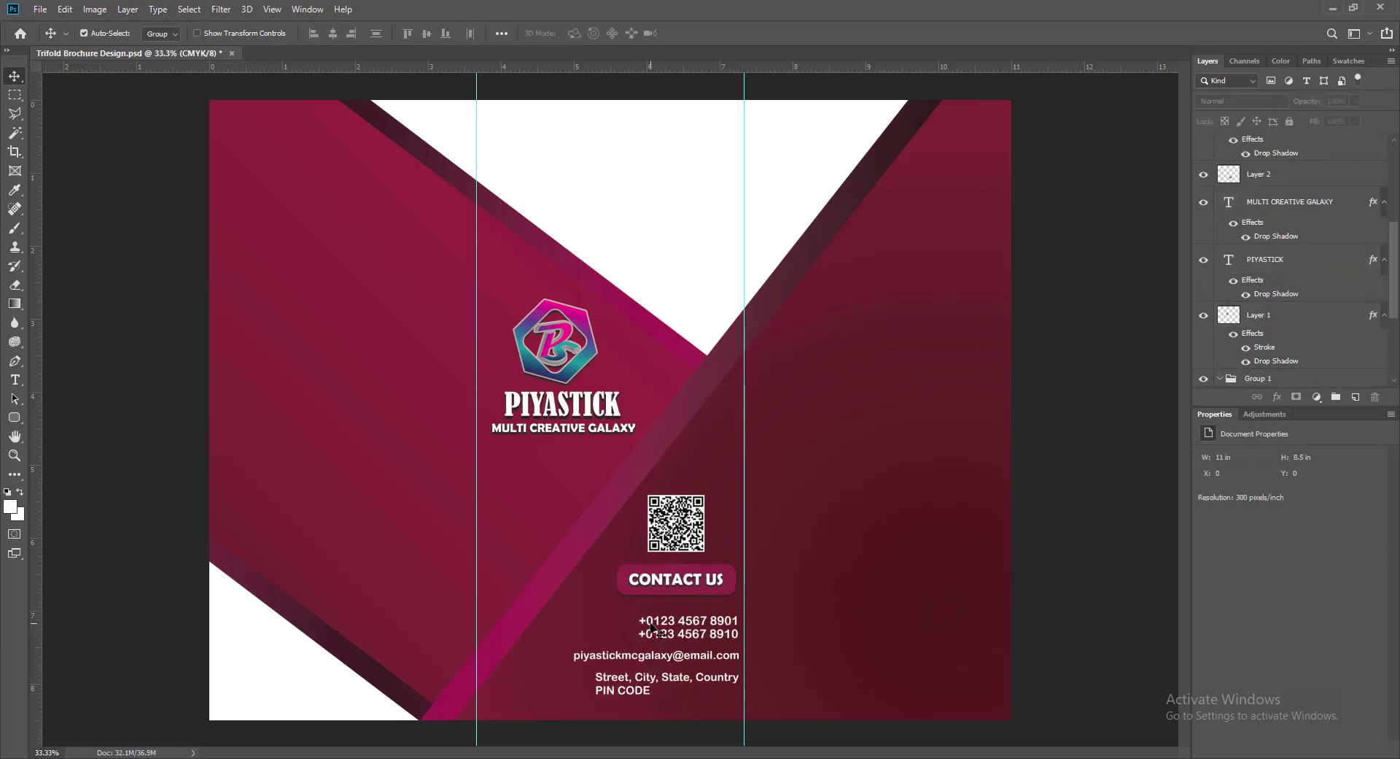
click(651, 627)
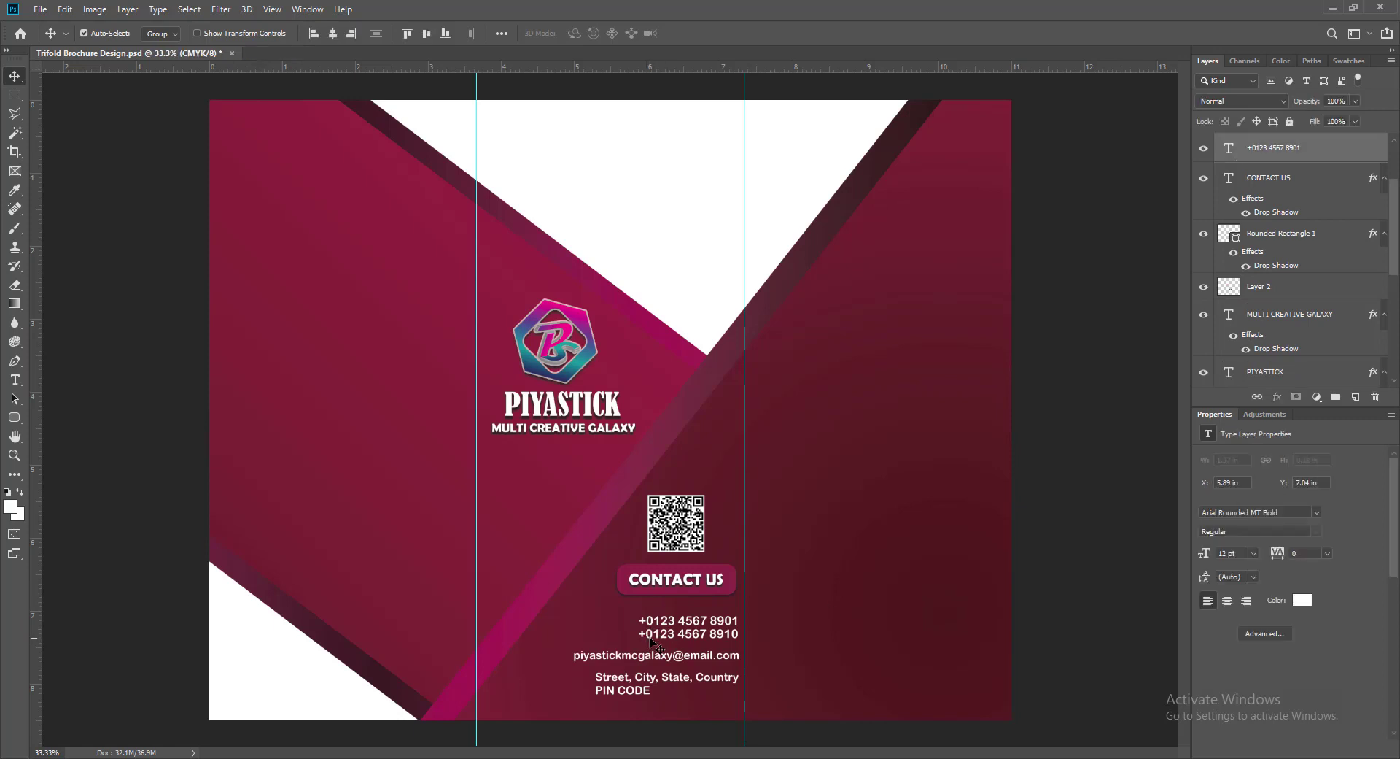
shift+click(649, 687)
shift+click(712, 655)
shift+click(651, 633)
key(shift+Up)
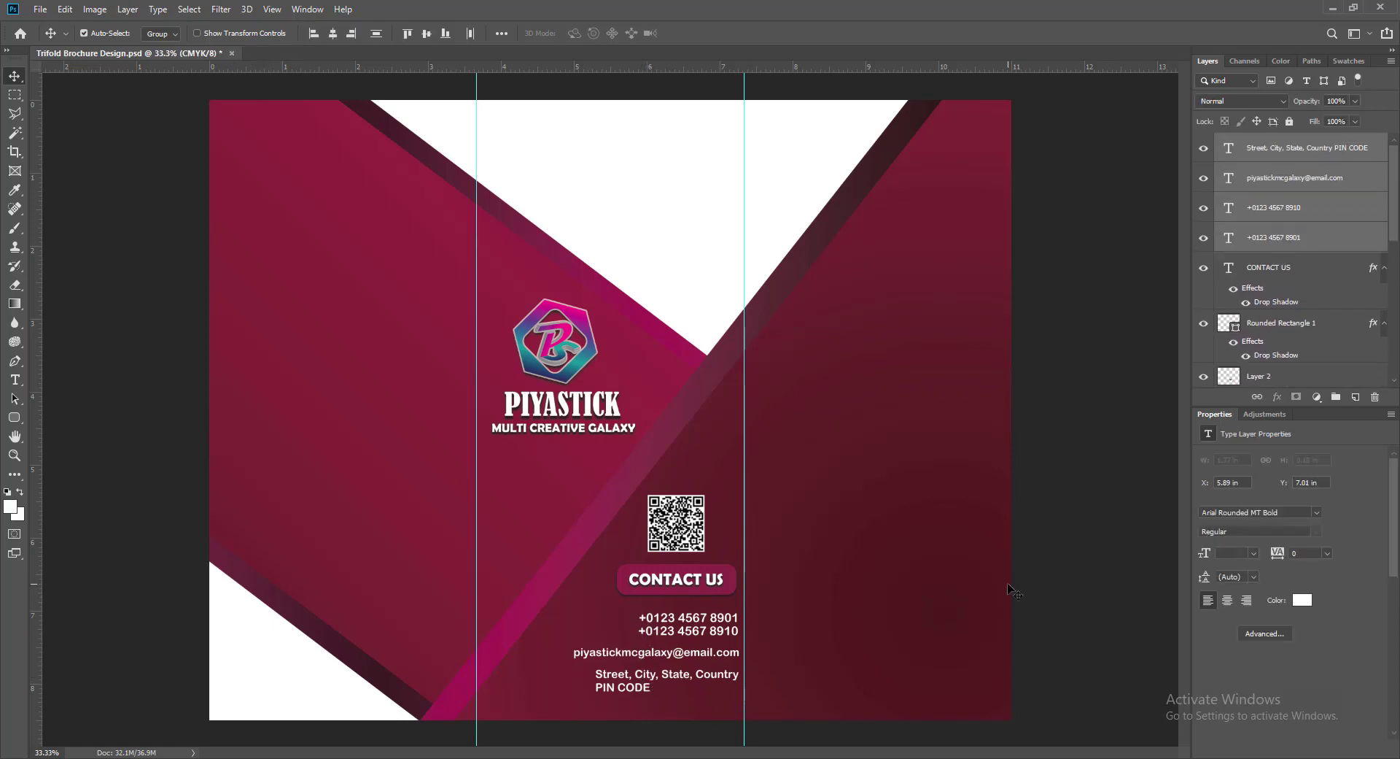
key(shift+Up)
key(ctrl+g)
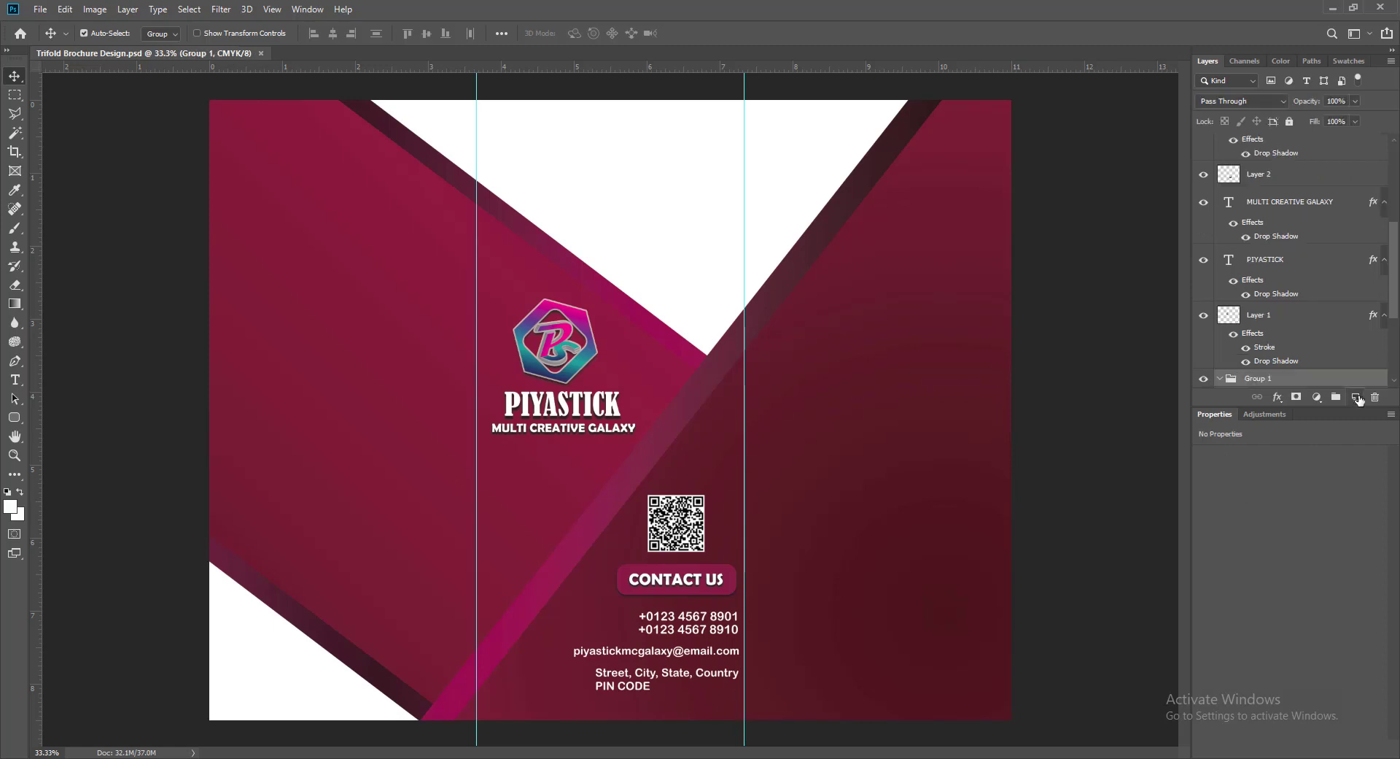
- Undo the grouping and type a right-aligned three-line headline: BUSINESS / HEADLINE / GOES HERE on a new layer
key(ctrl+z)
click(1356, 397)
click(15, 380)
click(840, 345)
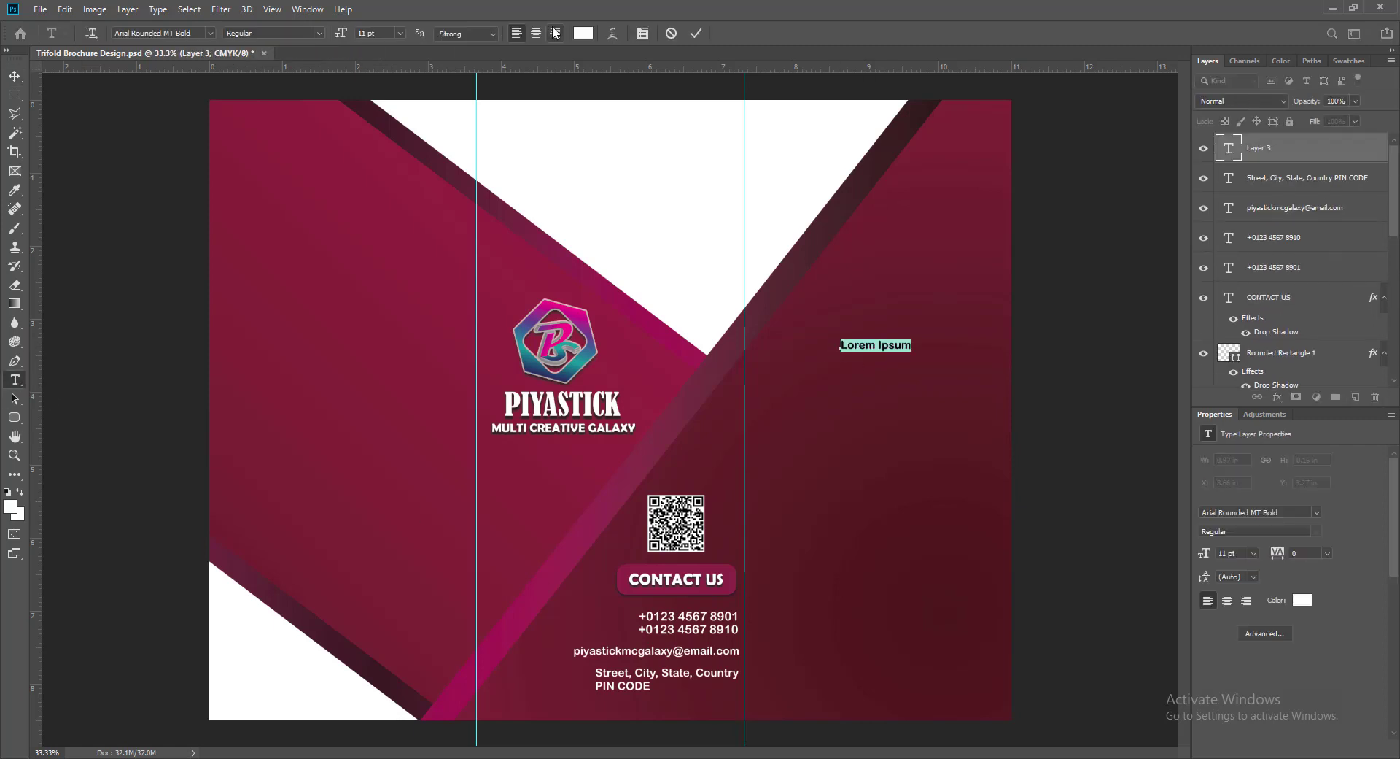
click(555, 32)
text(BUSINESS)
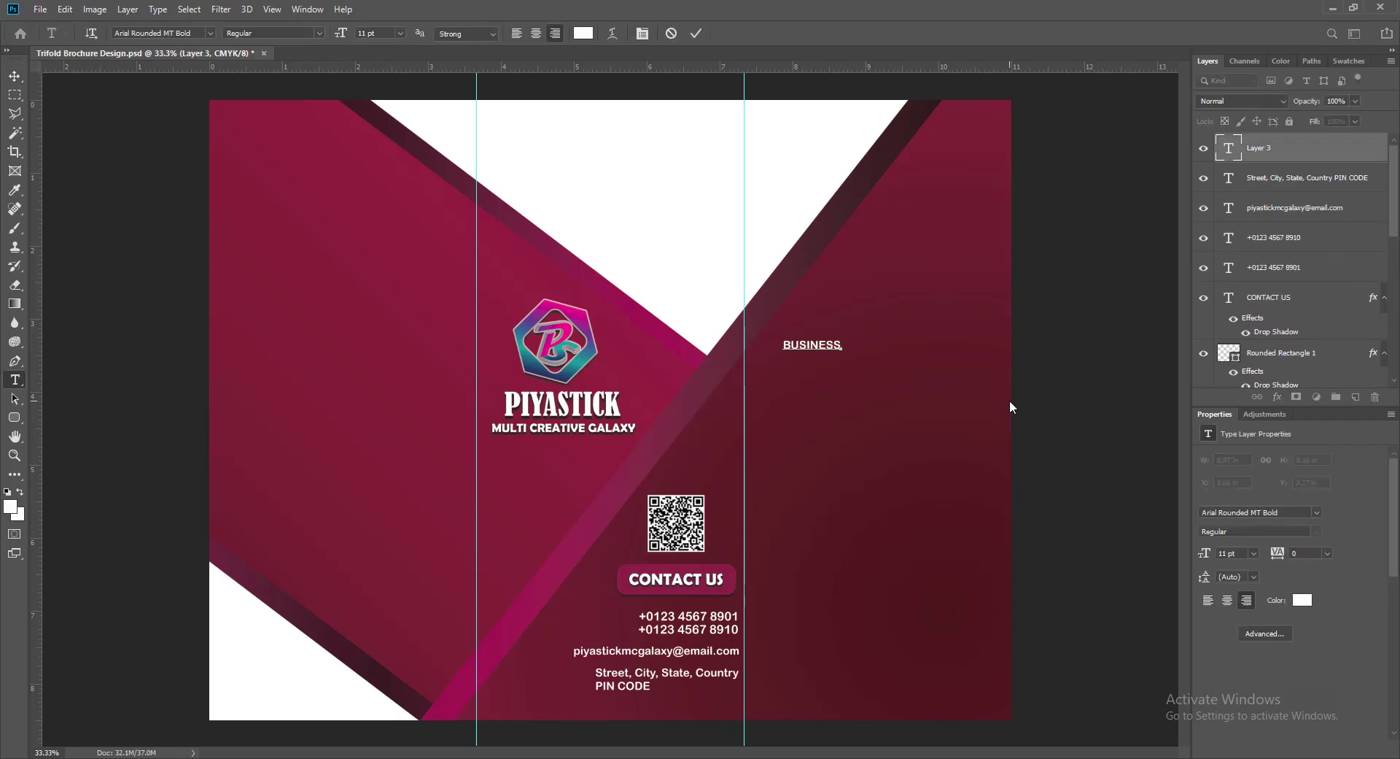
key(Return)
text(HEADLINE)
key(Return)
text(GOES HERE)
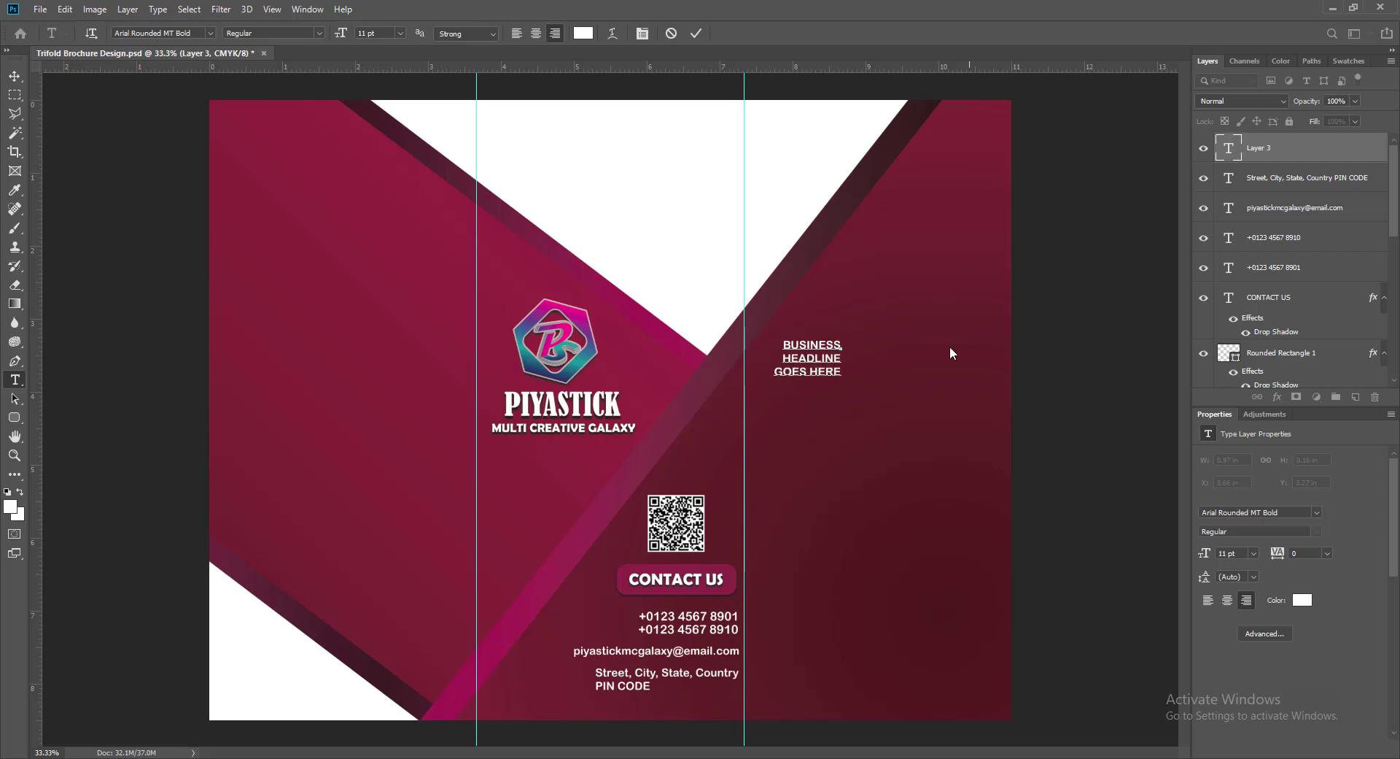
- Make the whole headline 36 pt and move it into the right panel
key(ctrl+a)
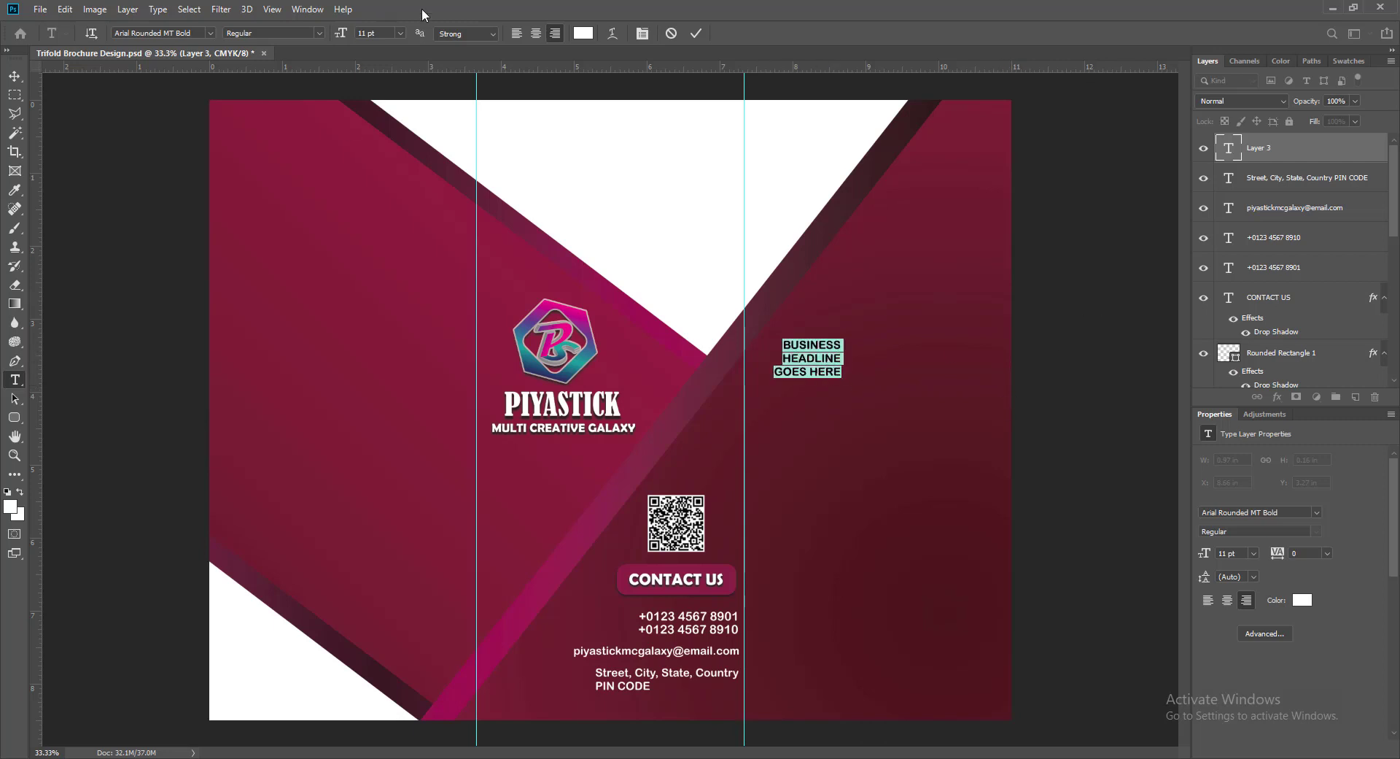
click(399, 33)
click(378, 182)
key(ctrl+Return)
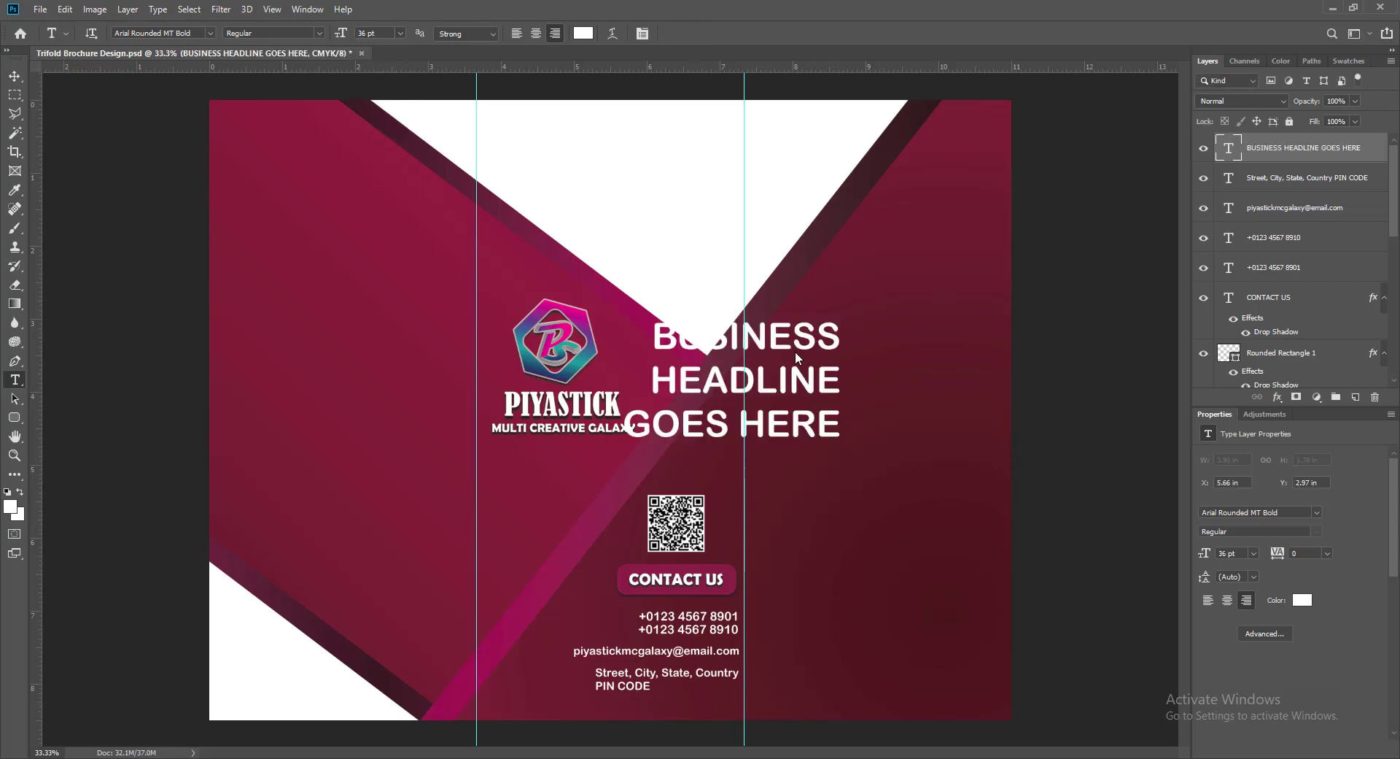
key(v)
drag(661, 386, 813, 387)
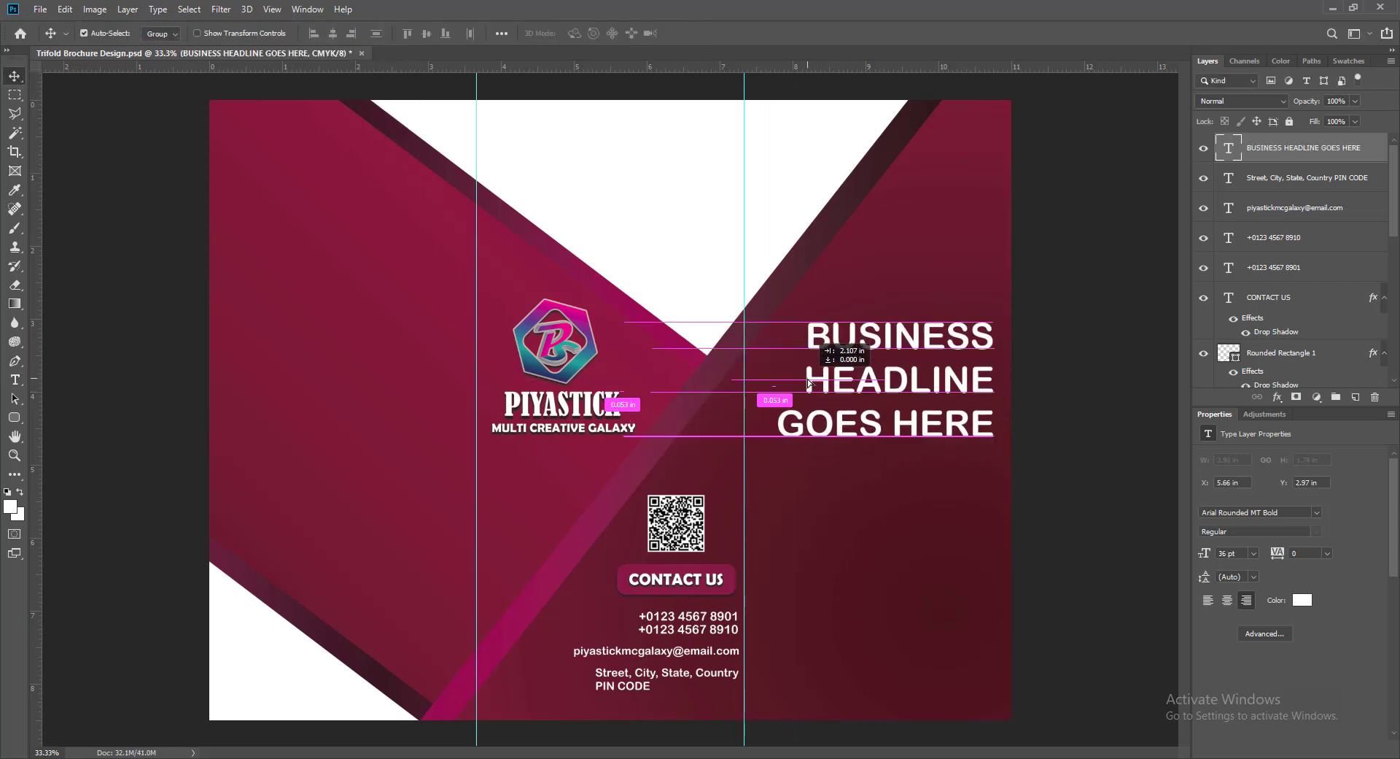
- Set BUSINESS to Bernard MT Condensed, HEADLINE to Cooper Black, and GOES HERE to Arial Rounded MT Bold
double_click(813, 385)
click(808, 337)
double_click(808, 337)
click(209, 32)
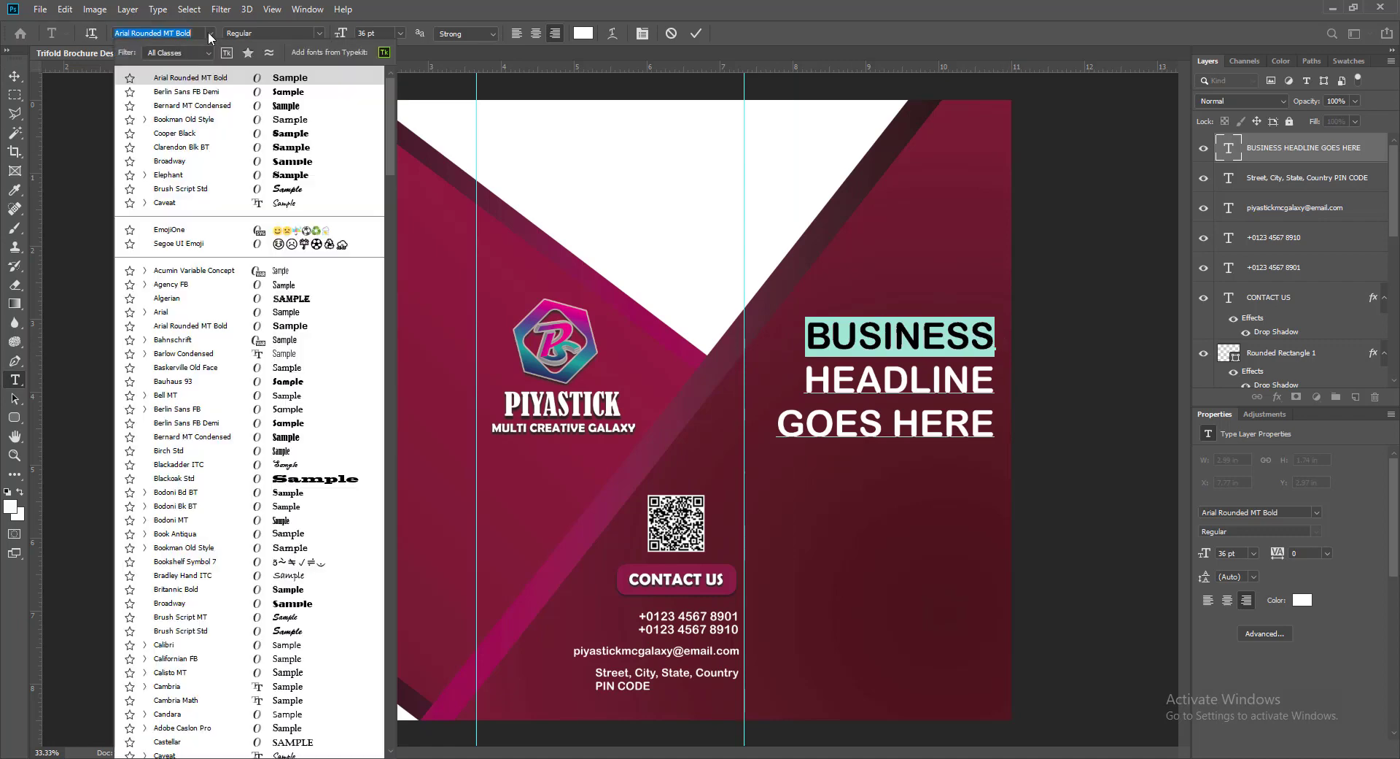
click(294, 106)
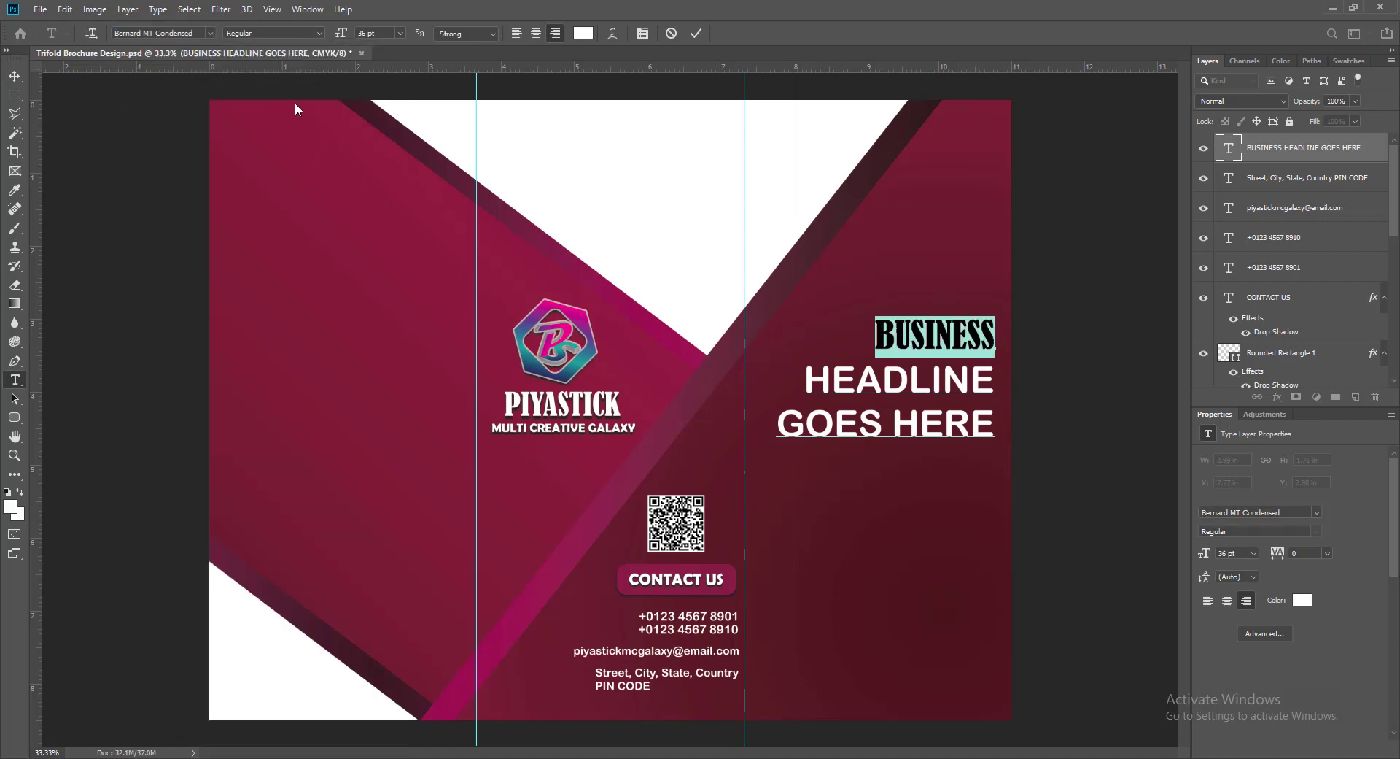
drag(804, 379, 993, 379)
click(210, 34)
click(182, 132)
drag(778, 423, 993, 423)
click(210, 33)
click(287, 108)
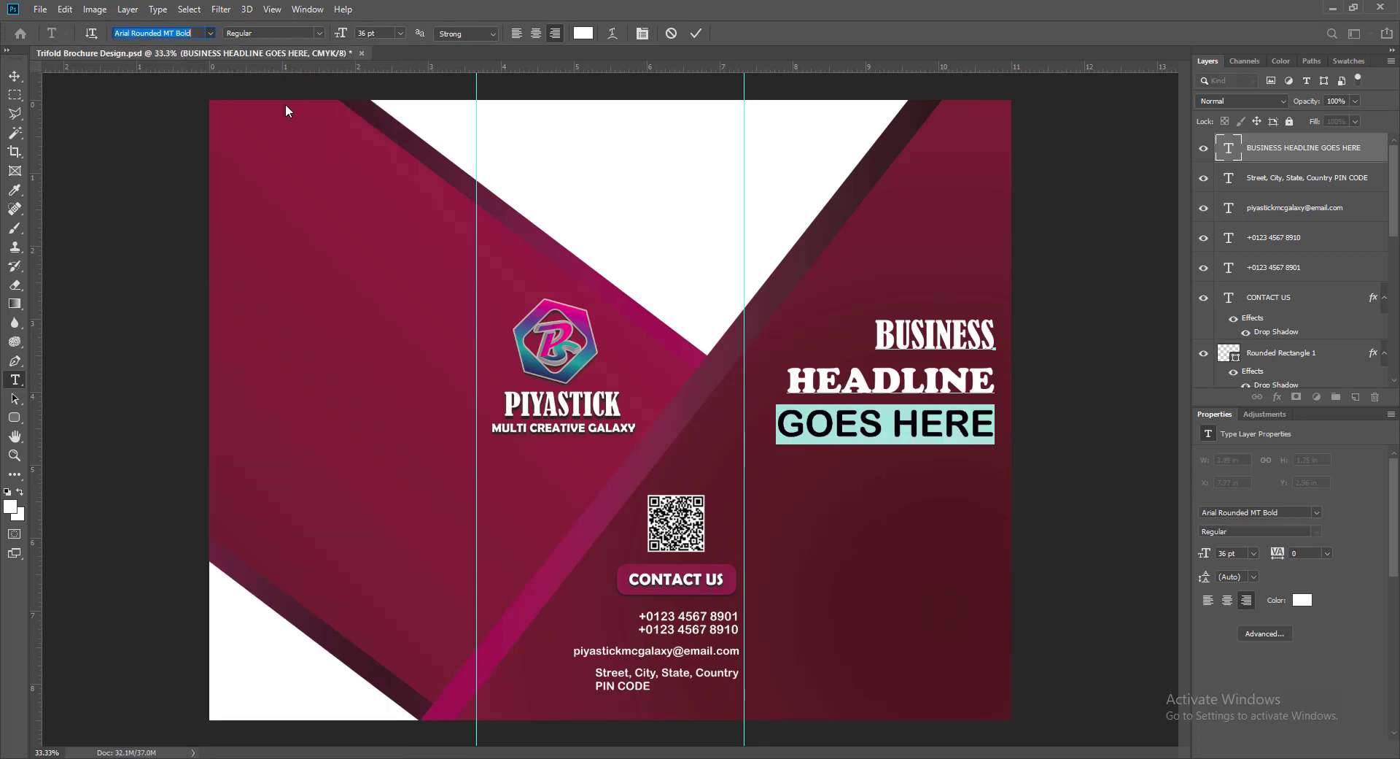
- Resize BUSINESS to 30 pt and GOES HERE to 18 pt
double_click(879, 340)
click(400, 33)
click(384, 167)
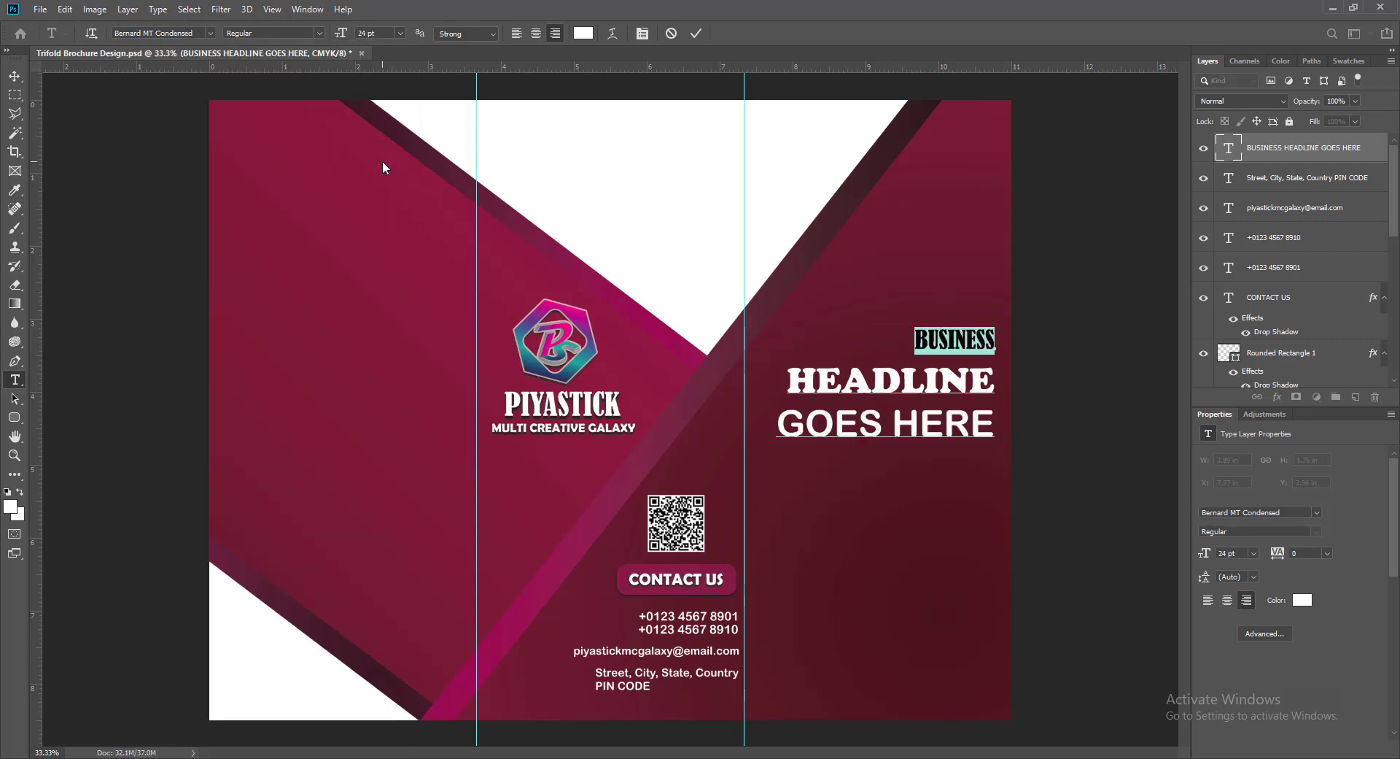
click(400, 32)
click(371, 182)
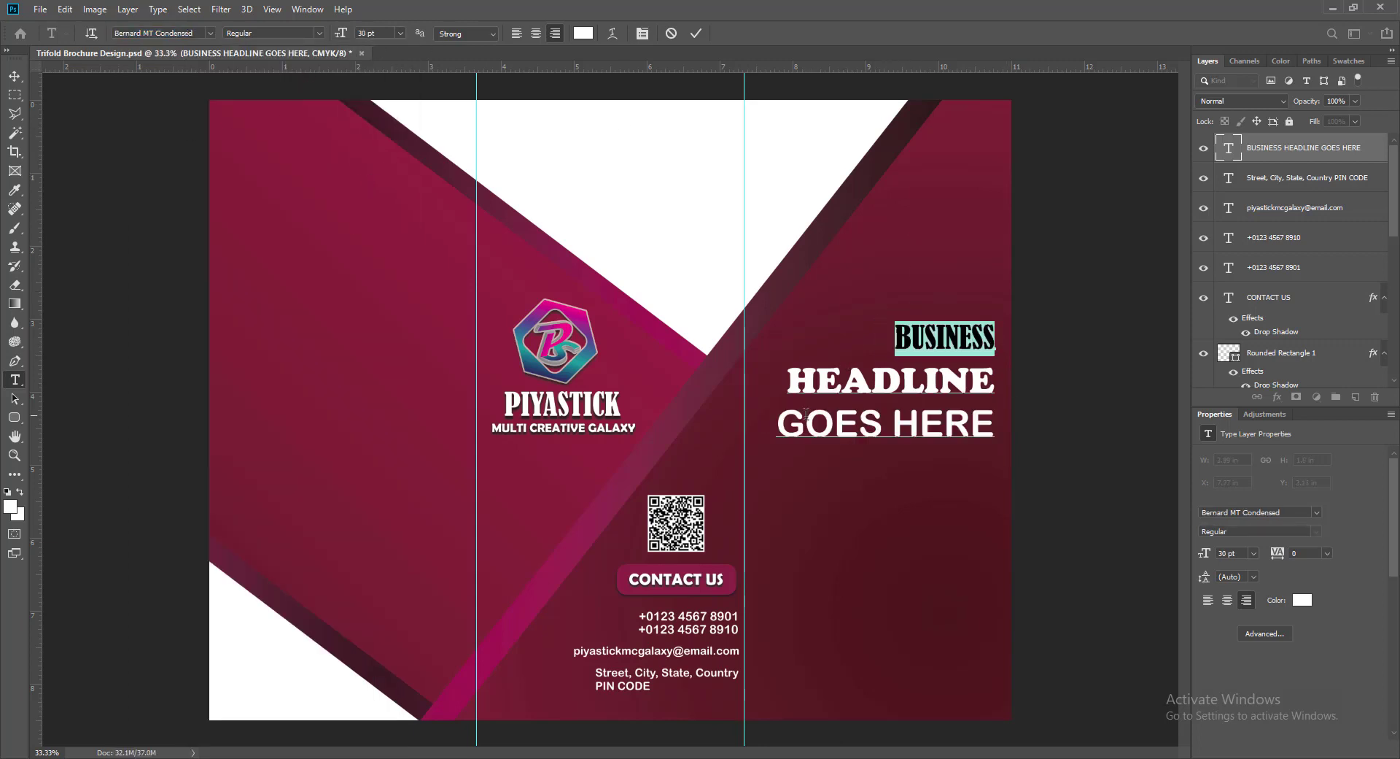
triple_click(806, 413)
click(400, 33)
click(386, 148)
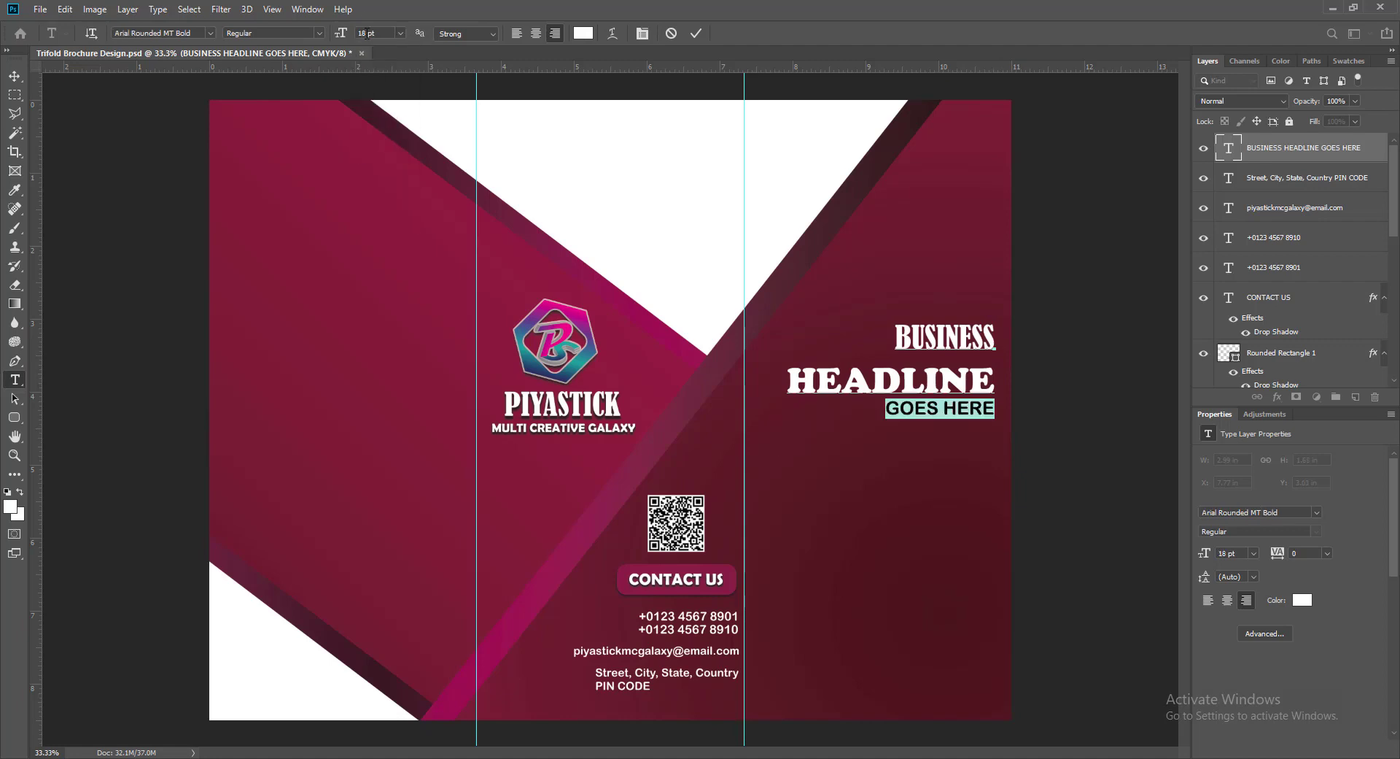
- Add a drop shadow to the headline layer with spread and size set to 12
click(697, 33)
right_click(1298, 146)
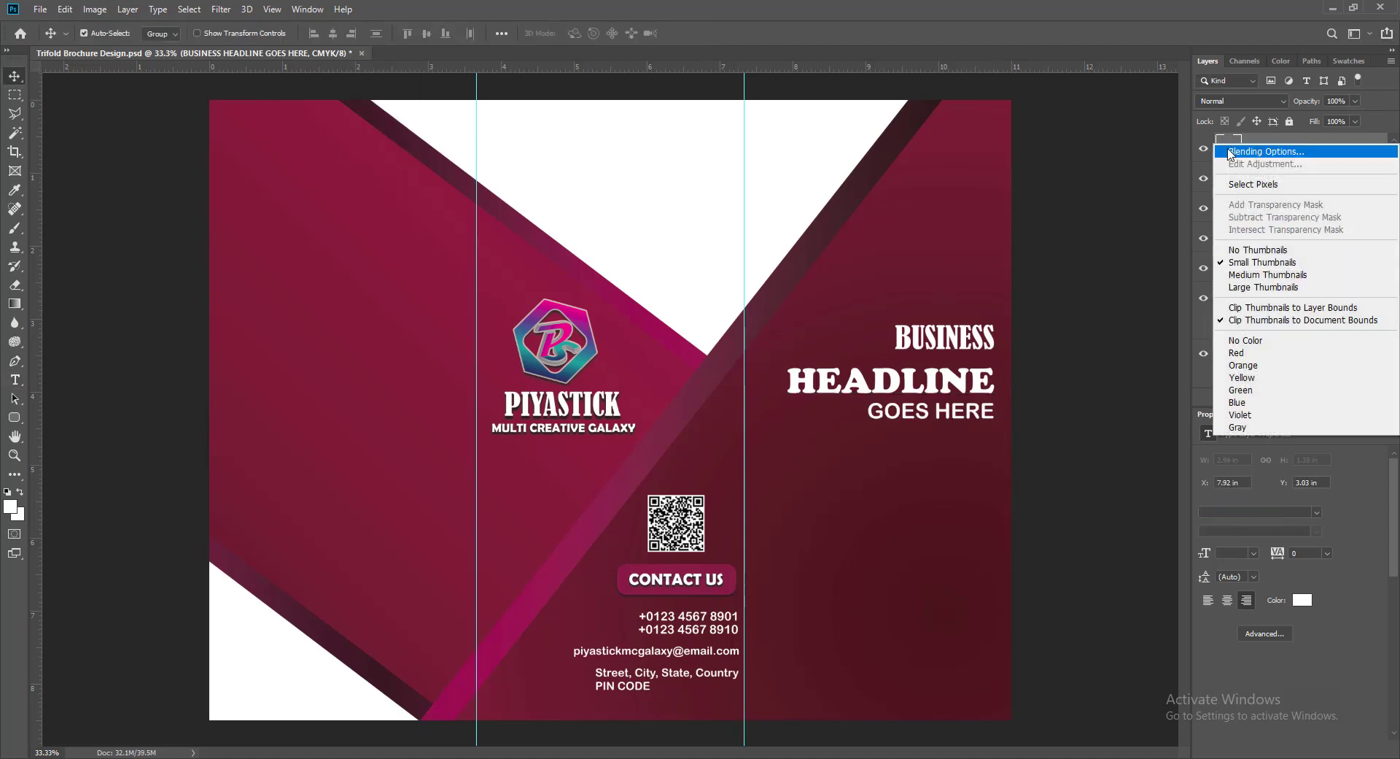
click(1254, 148)
click(721, 586)
drag(905, 309, 367, 216)
click(212, 492)
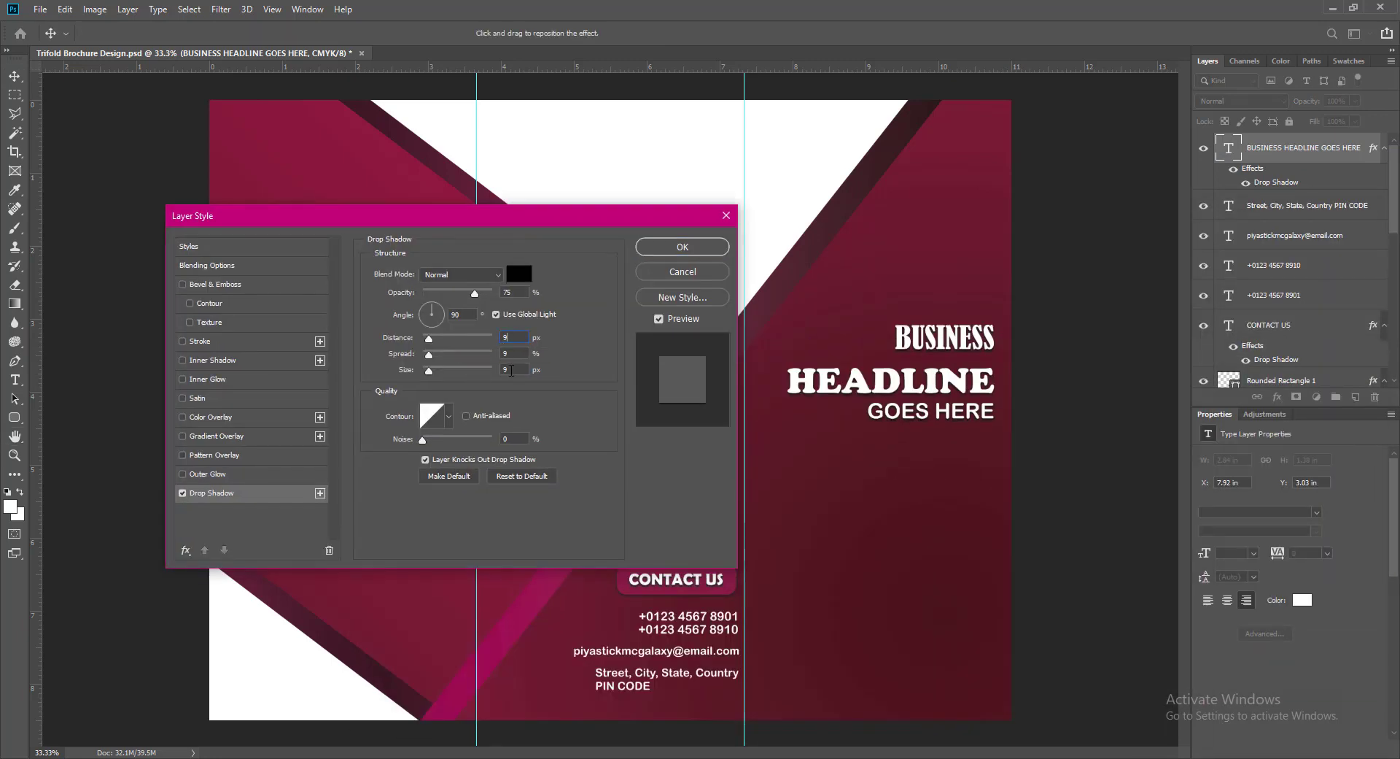
text(12)
drag(514, 369, 479, 353)
text(12)
key(Return)
- Move the headline lower on the right panel and fine-tune its position
drag(882, 386, 885, 461)
key(Left)
key(Left)
key(Left)
key(Left)
key(Left)
key(Left)
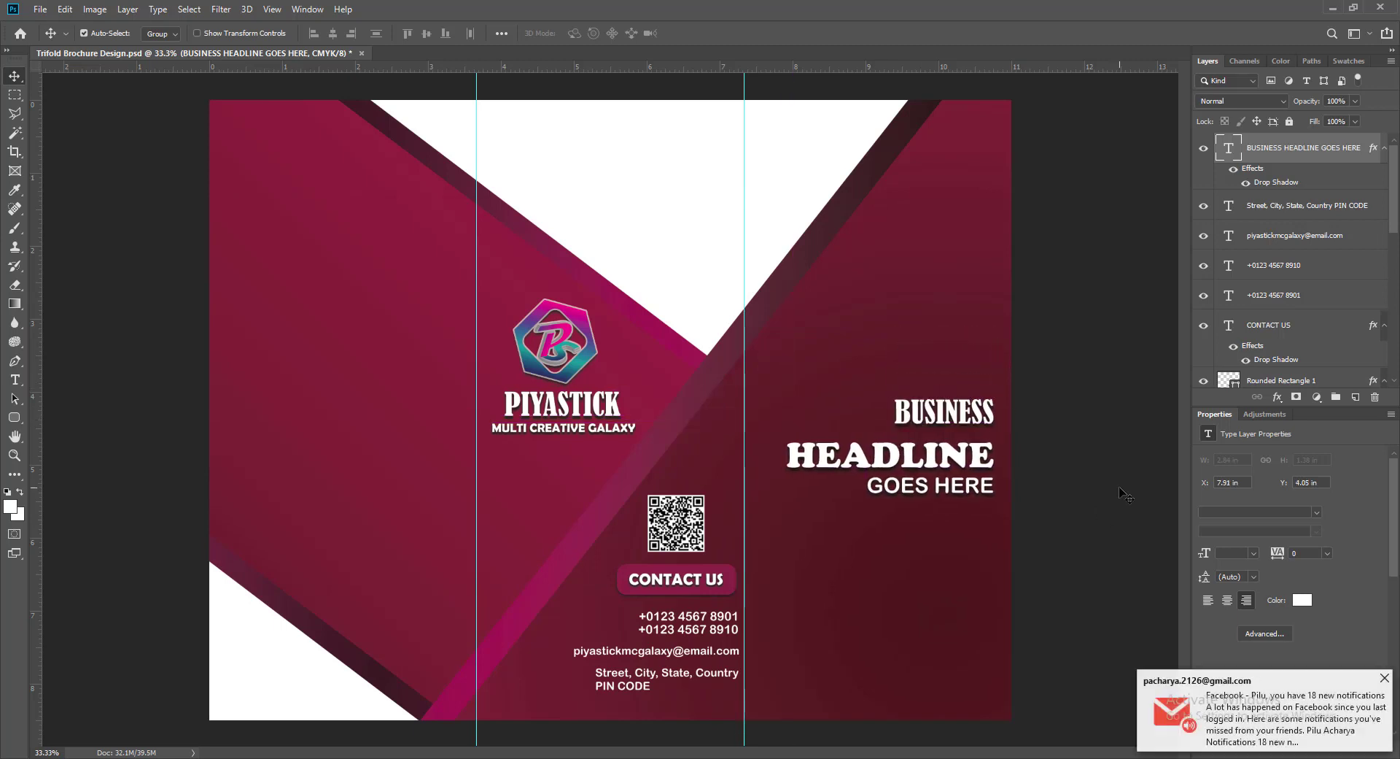
key(Down)
key(Down)
key(Down)
key(Down)
key(Down)
key(Down)
key(Down)
key(Down)
key(Down)
key(Down)
key(Down)
key(Down)
key(Down)
key(Down)
key(Down)
key(Down)
key(Down)
key(Down)
key(Right)
key(Right)
key(Right)
key(Right)
key(Right)
key(Right)
key(Right)
key(Right)
key(Right)
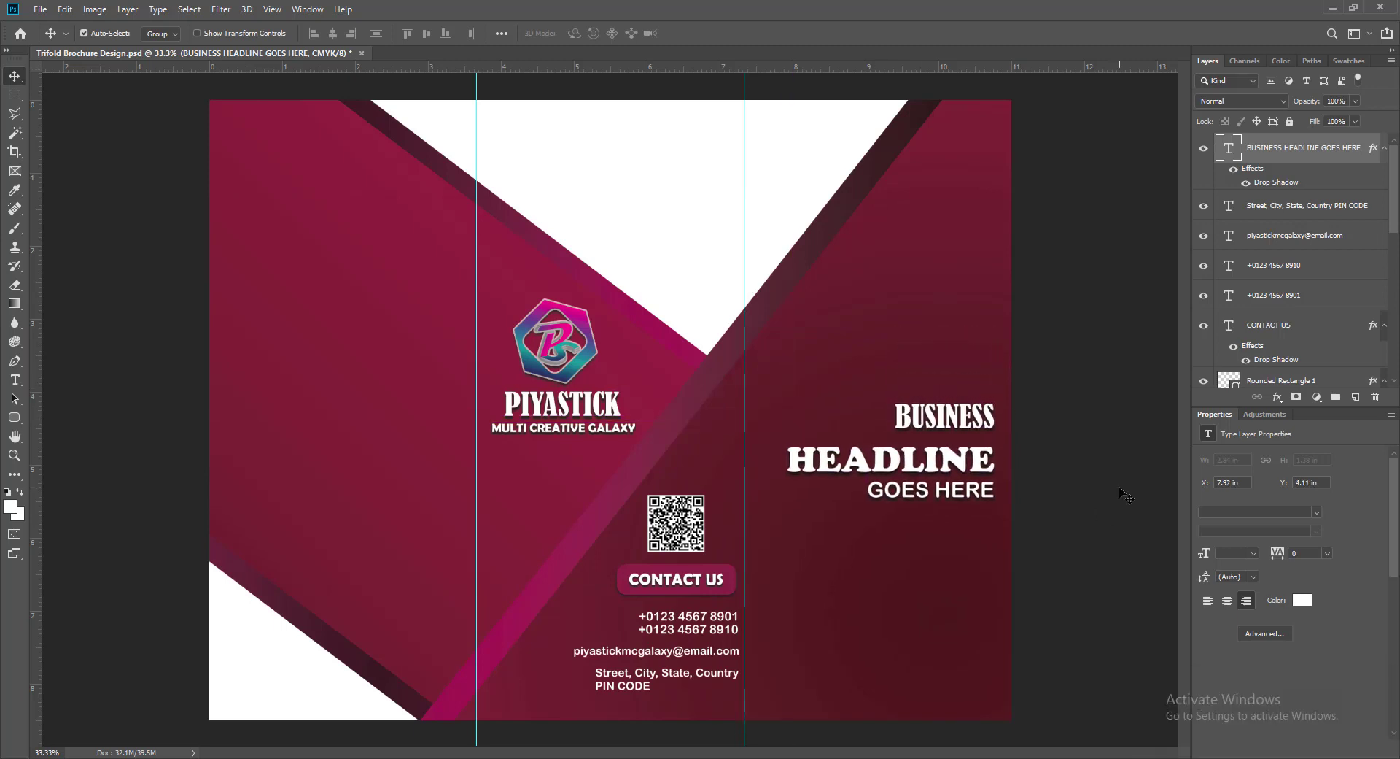
- Draw a paragraph text box below the headline on a new layer, in 10 pt Bookman Old Style
key(ctrl+shift+alt+n)
key(t)
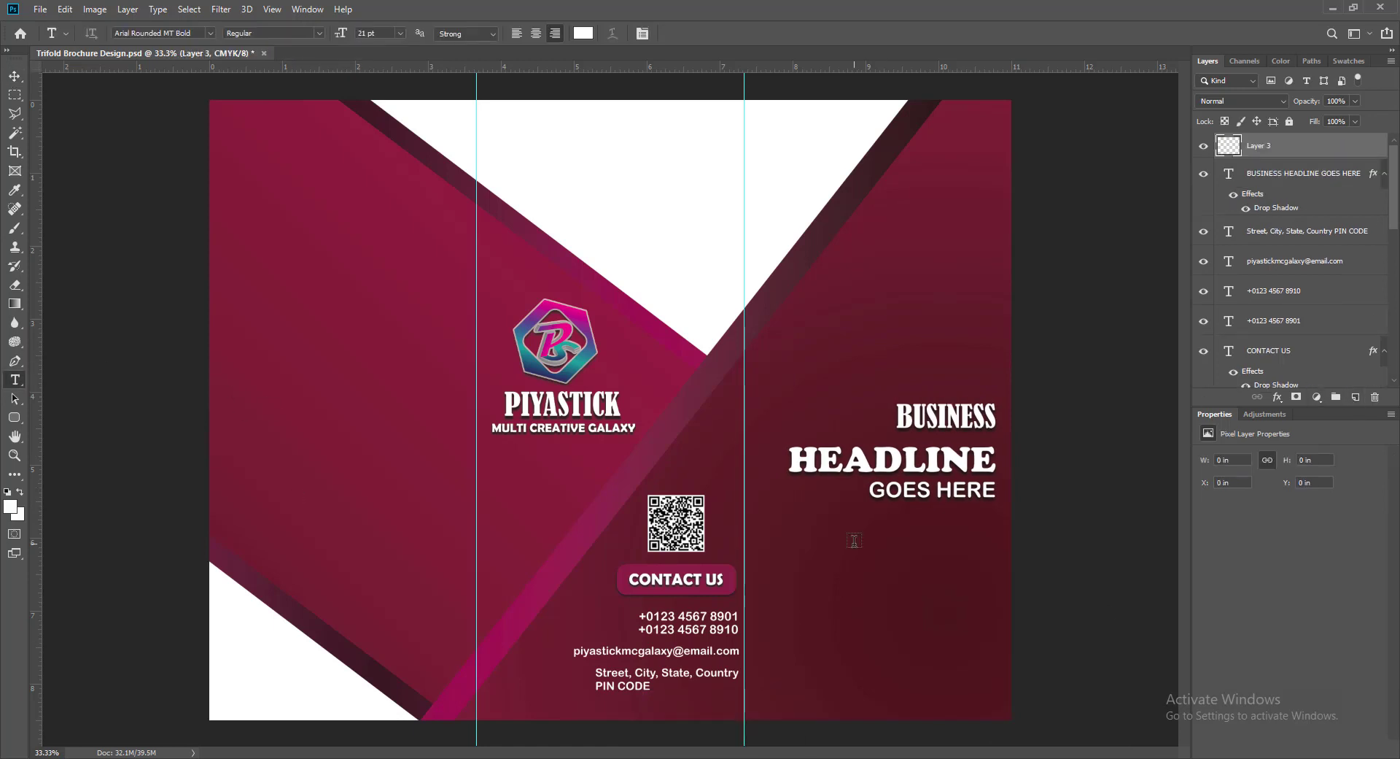
drag(787, 531, 996, 668)
click(400, 34)
click(376, 94)
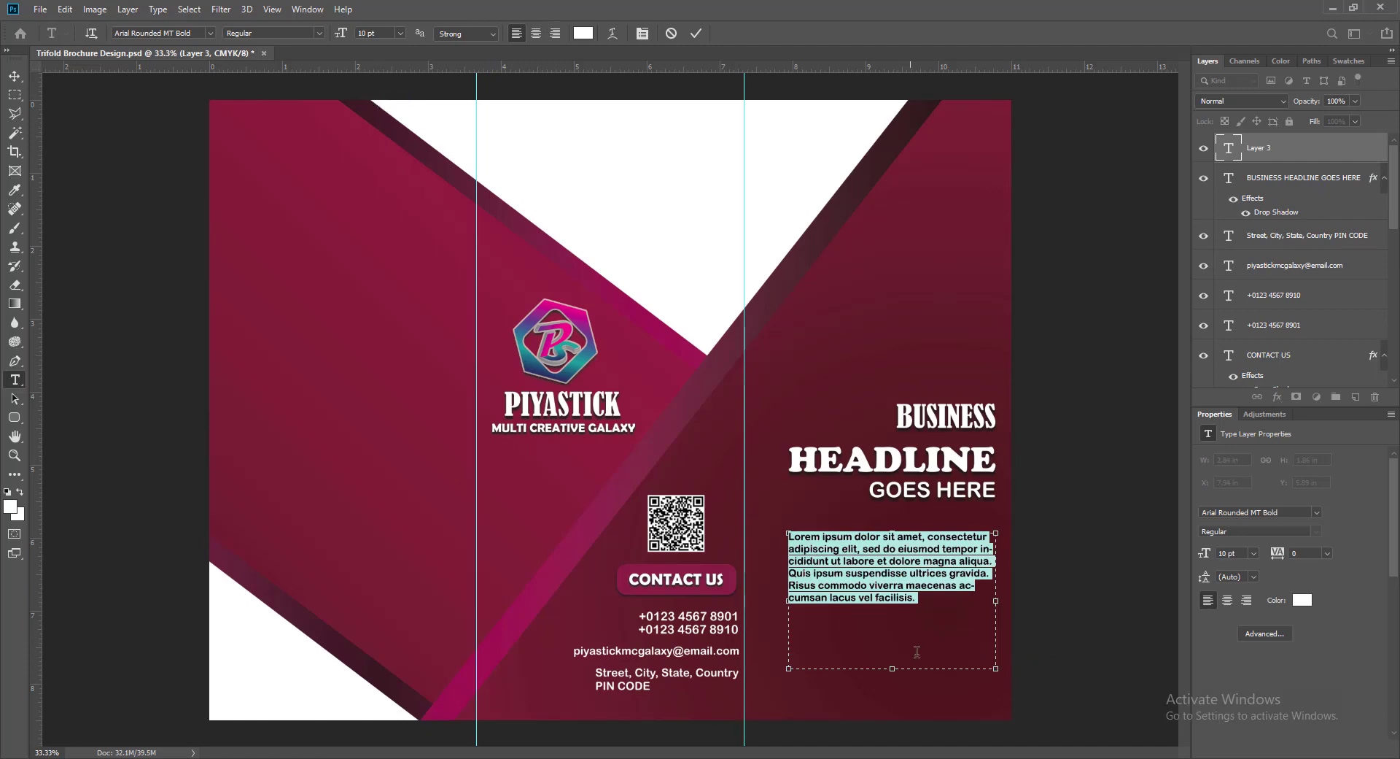
click(211, 34)
click(291, 136)
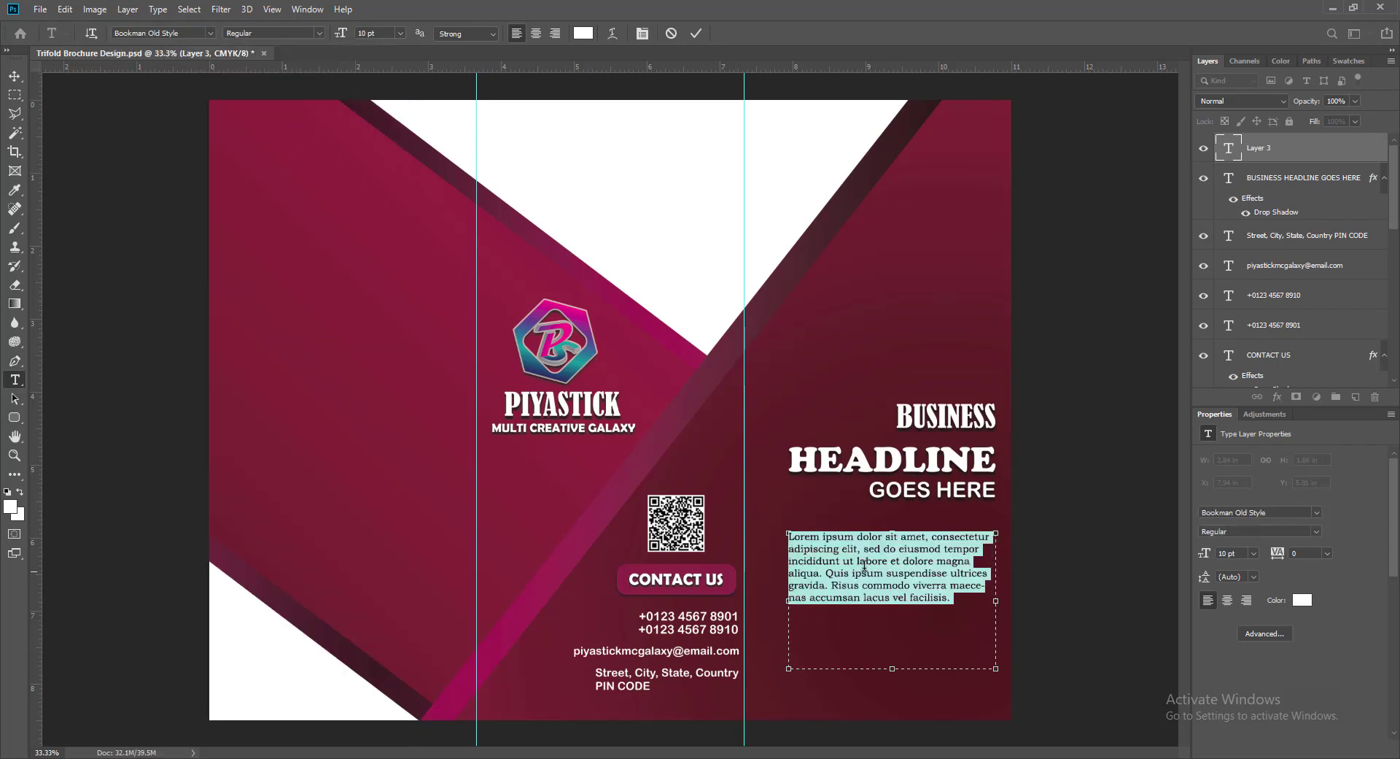
- Resize the paragraph box to fit the right panel and right-align its text
drag(892, 667, 892, 610)
drag(788, 571, 763, 571)
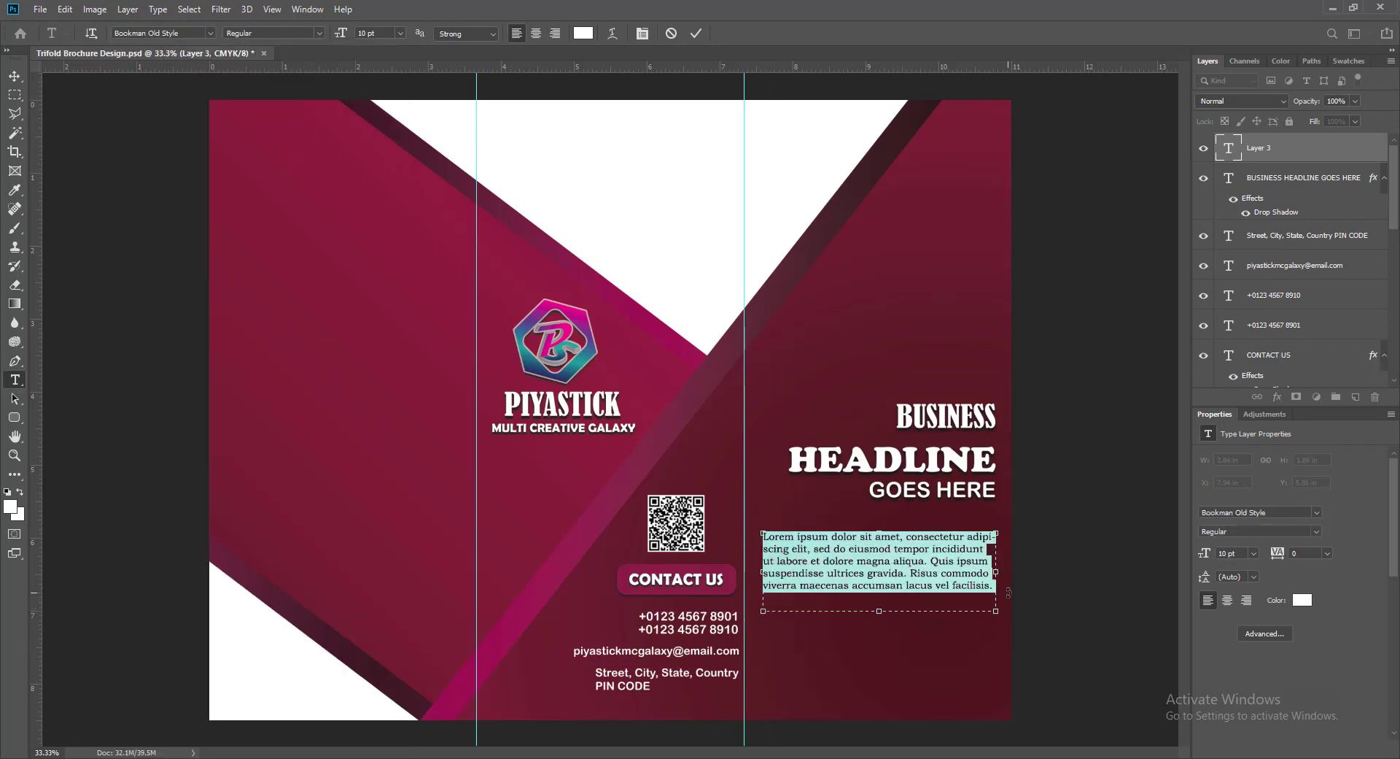
drag(996, 572, 1008, 574)
drag(884, 610, 893, 601)
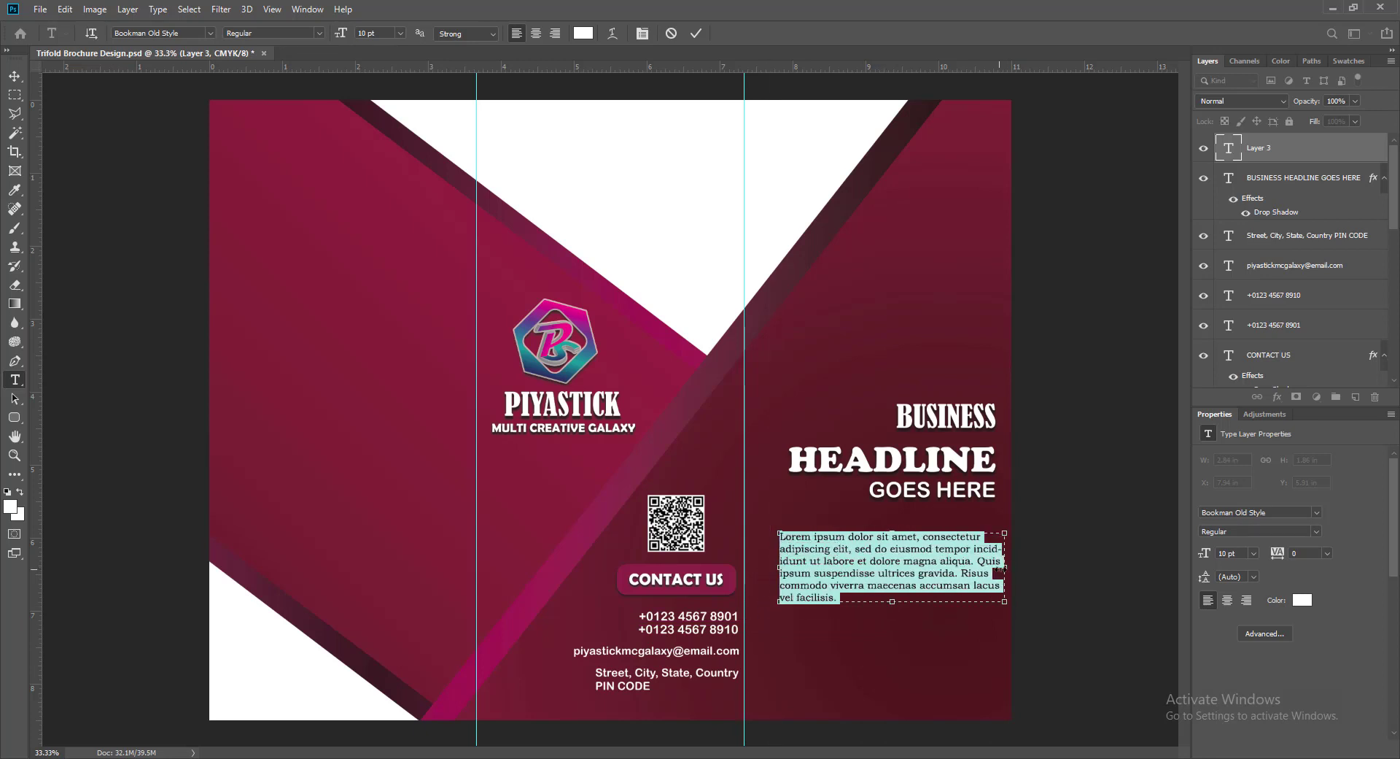
mouse_move(1005, 567)
mouse_down()
mouse_move(1022, 544)
mouse_move(994, 550)
mouse_move(989, 572)
mouse_up()
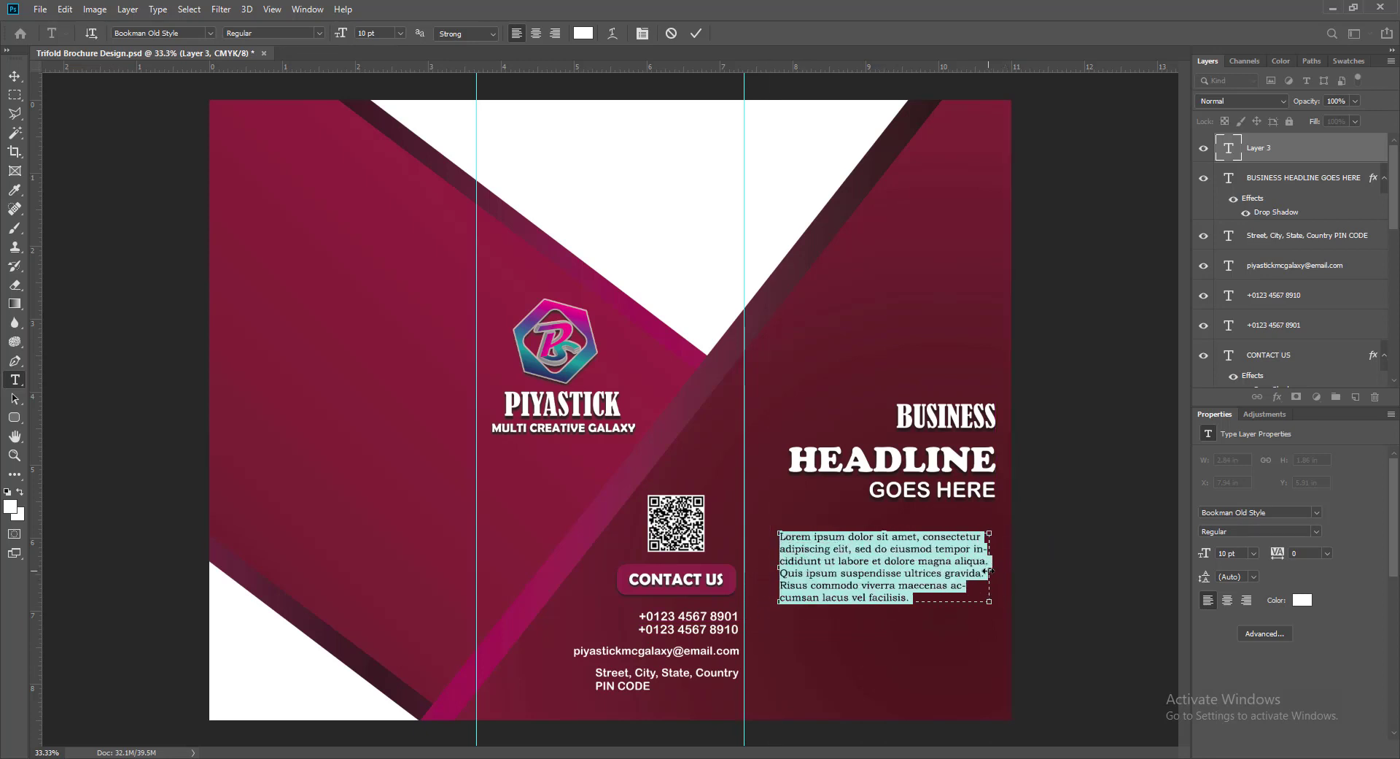
key(ctrl+shift+r)
drag(779, 569, 762, 575)
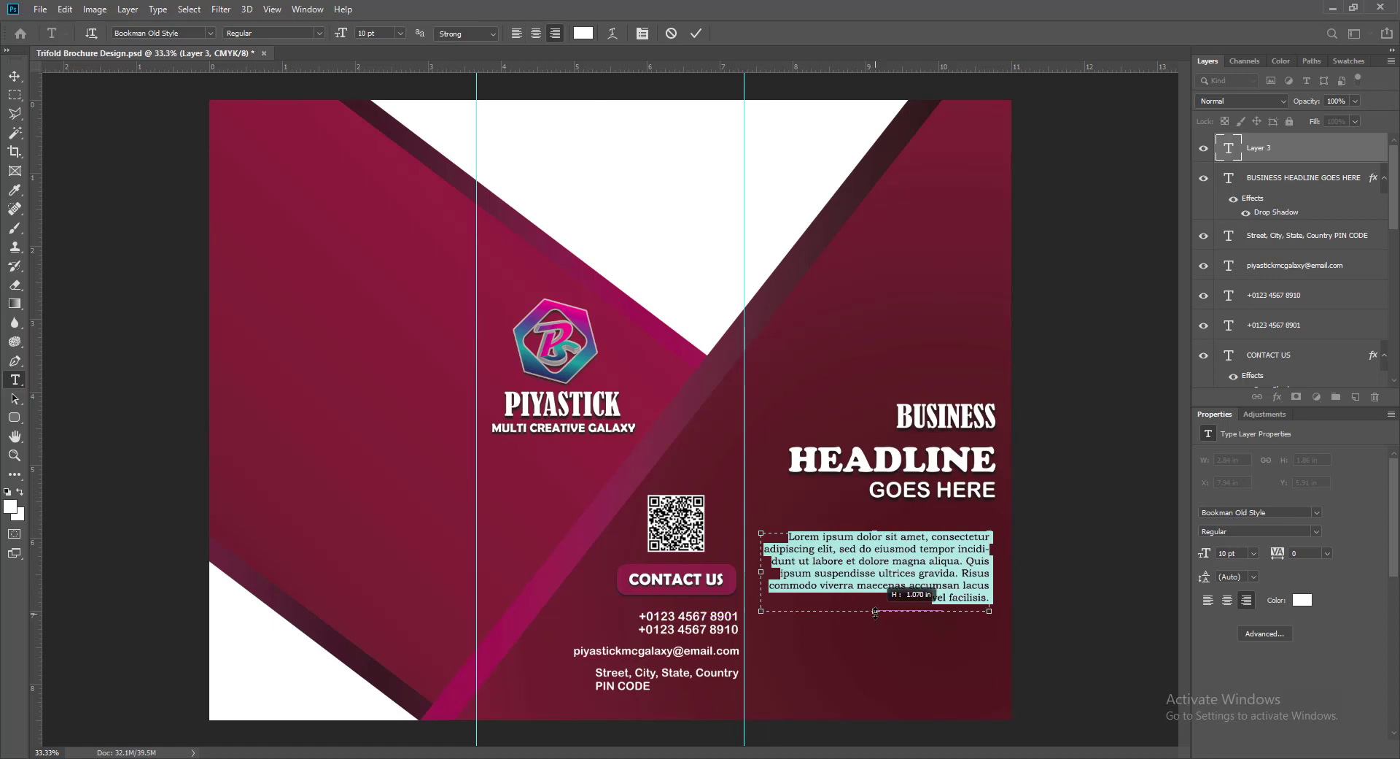
- Fix a letter in 'incididunt', commit the paragraph, and nudge it slightly up and right
click(966, 560)
key(BackSpace)
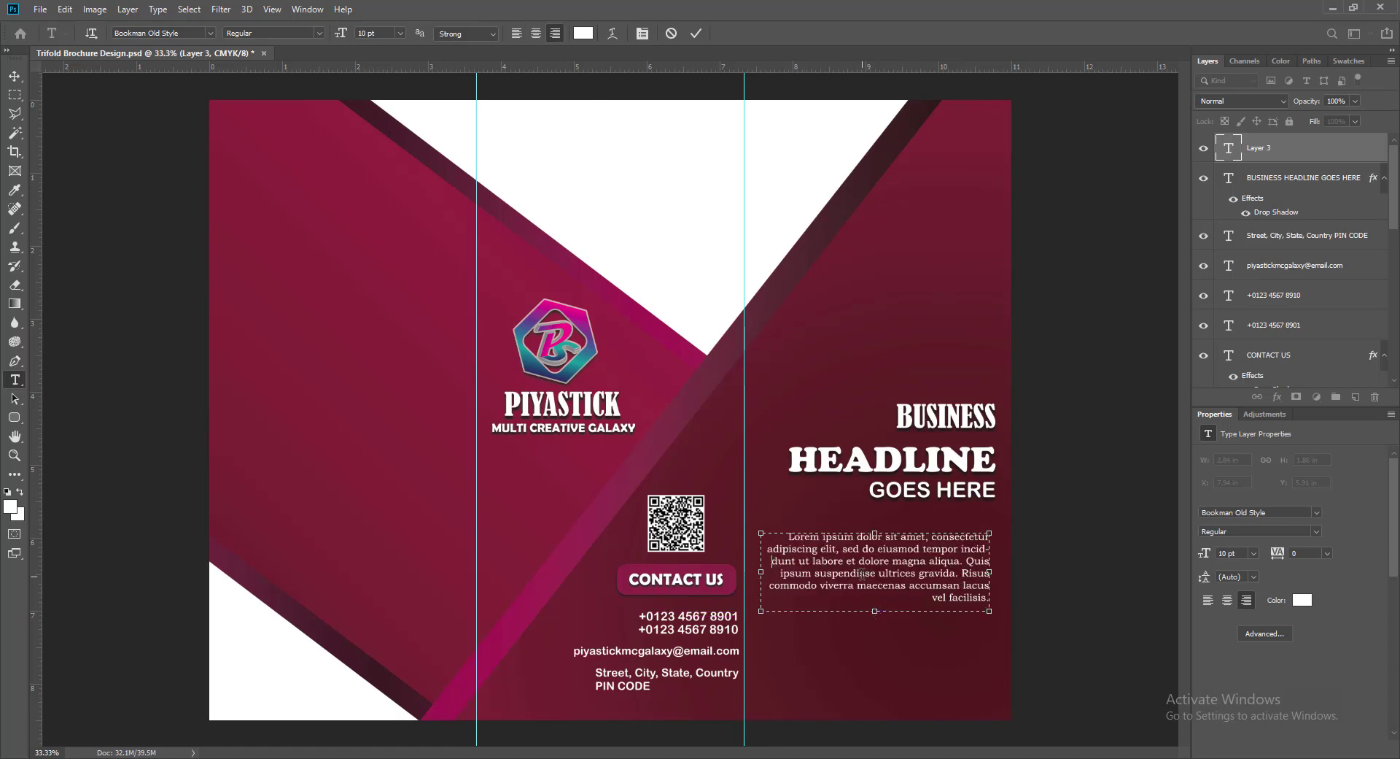
text(i)
click(958, 550)
key(Return)
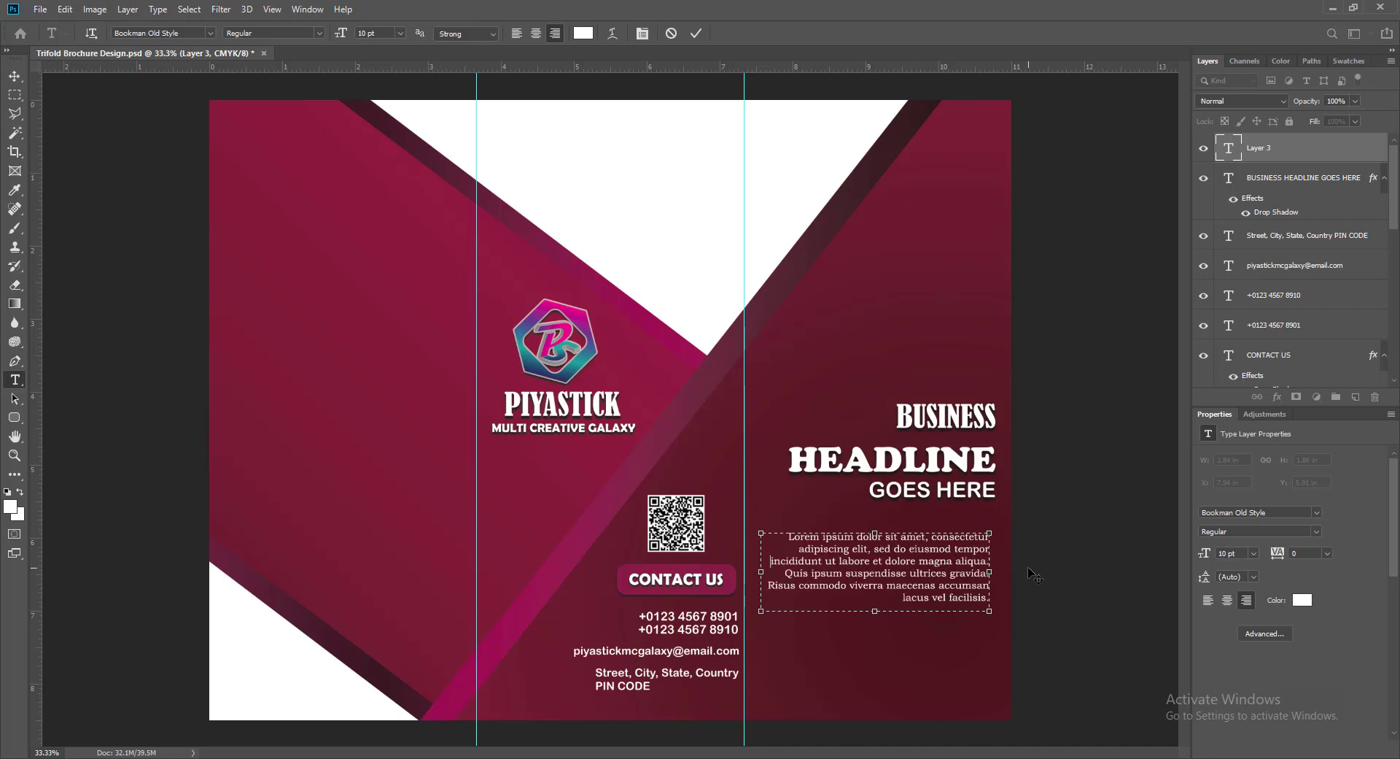
click(15, 76)
drag(800, 543, 807, 534)
click(665, 589)
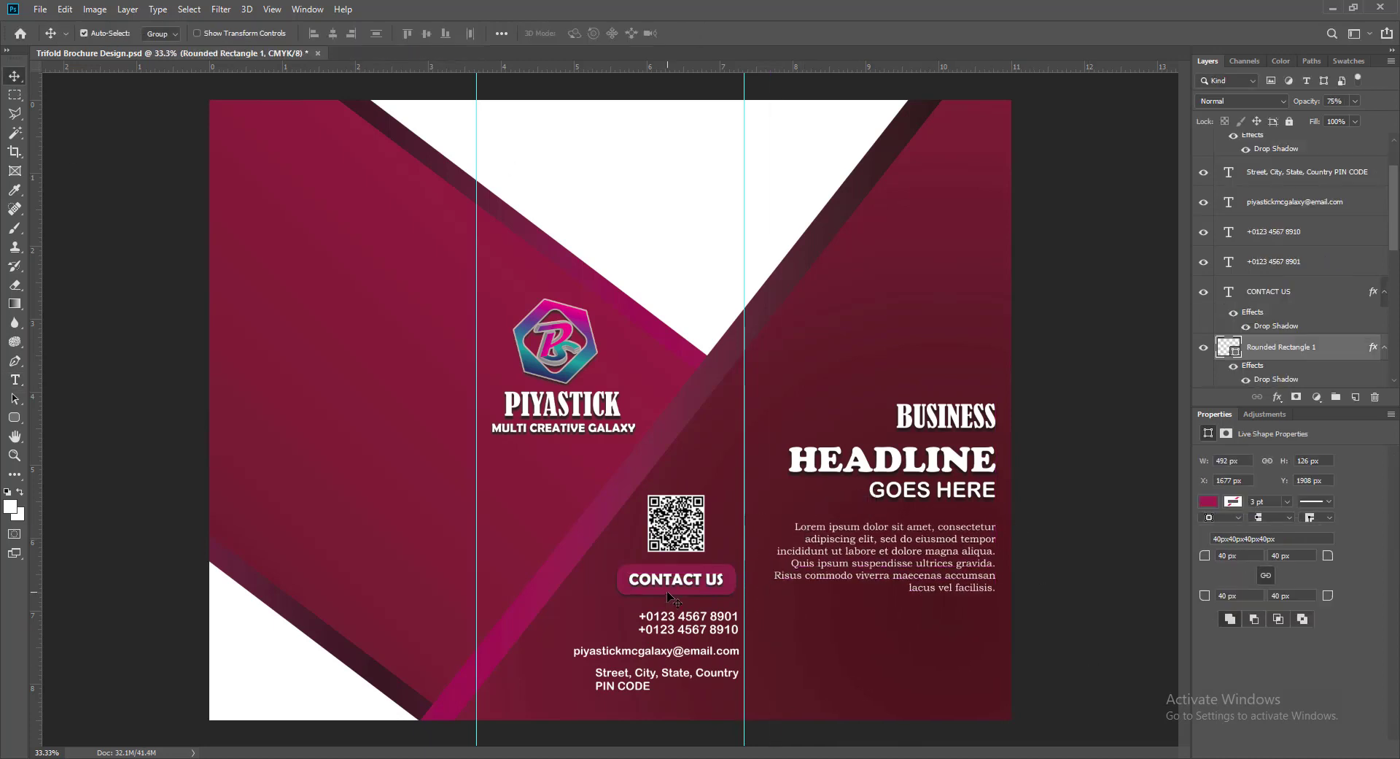
shift+click(630, 582)
drag(629, 582, 844, 655)
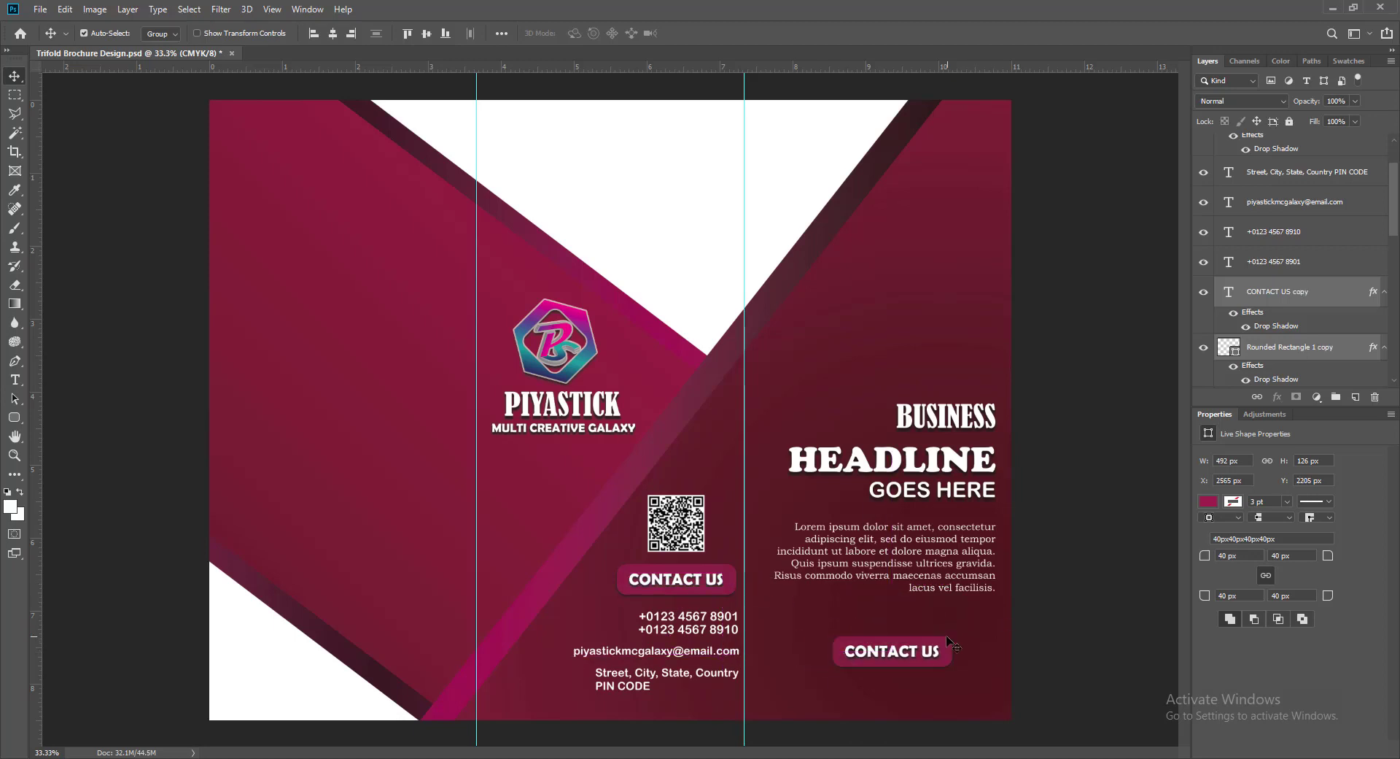
double_click(1229, 291)
text(www.companywebsite.com)
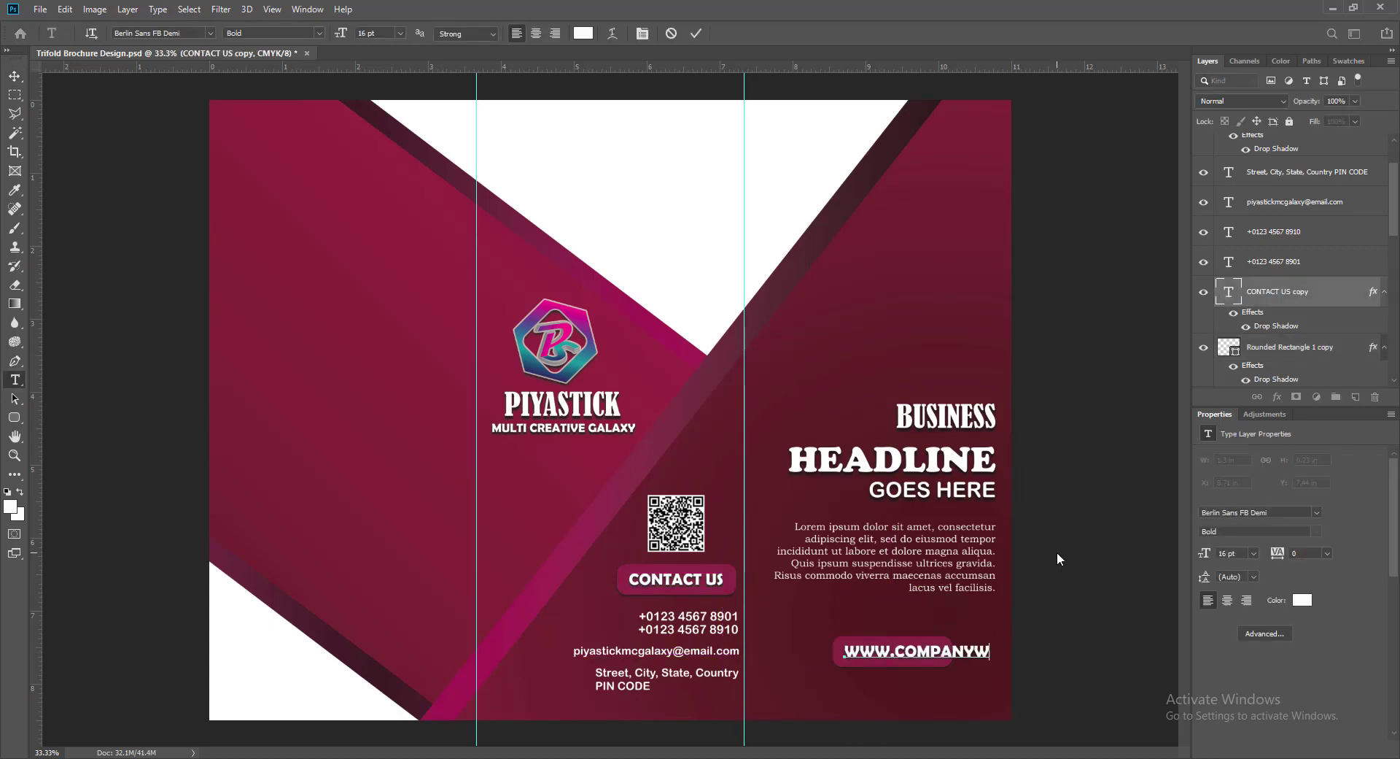
key(ctrl+a)
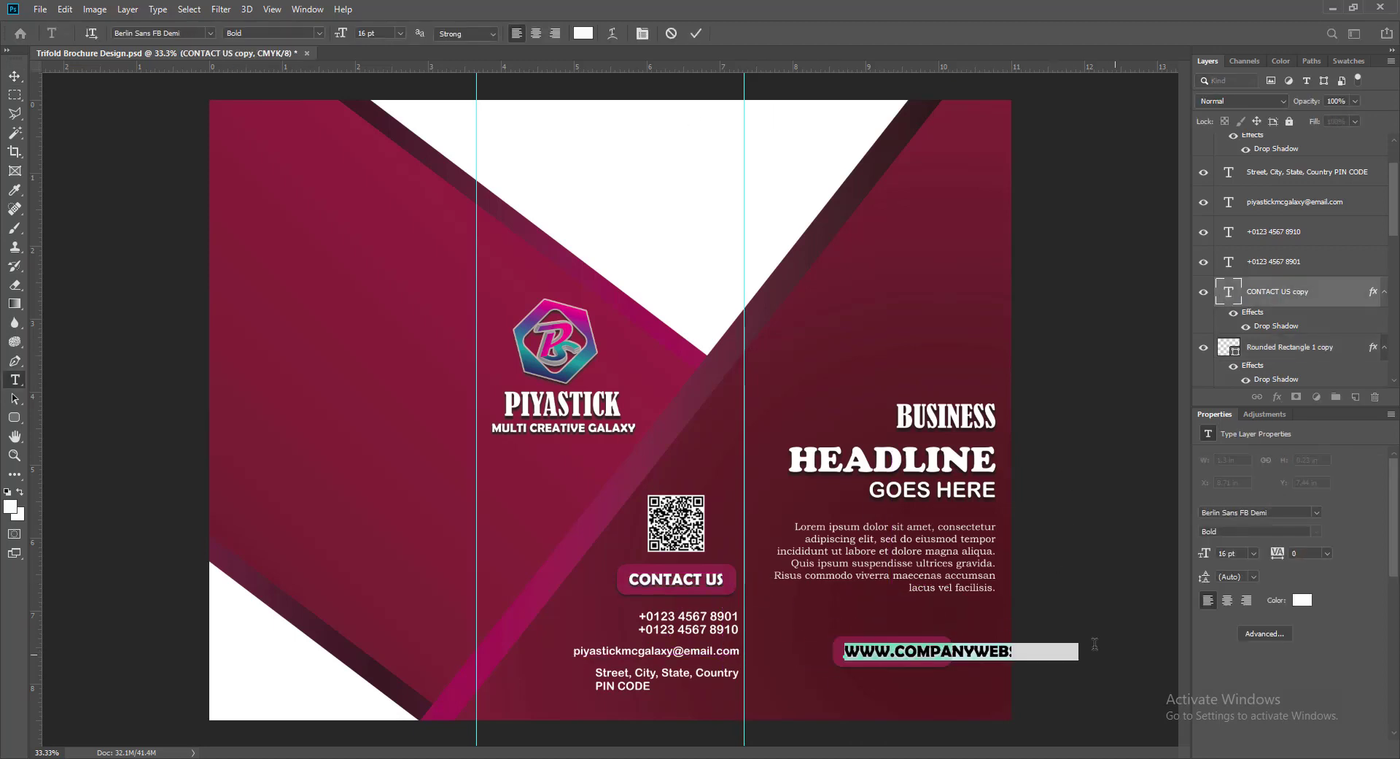
click(400, 33)
click(379, 123)
click(697, 32)
key(v)
- Widen the website button shape and re-center the website text on it
click(904, 663)
drag(949, 653, 992, 651)
key(ctrl+t)
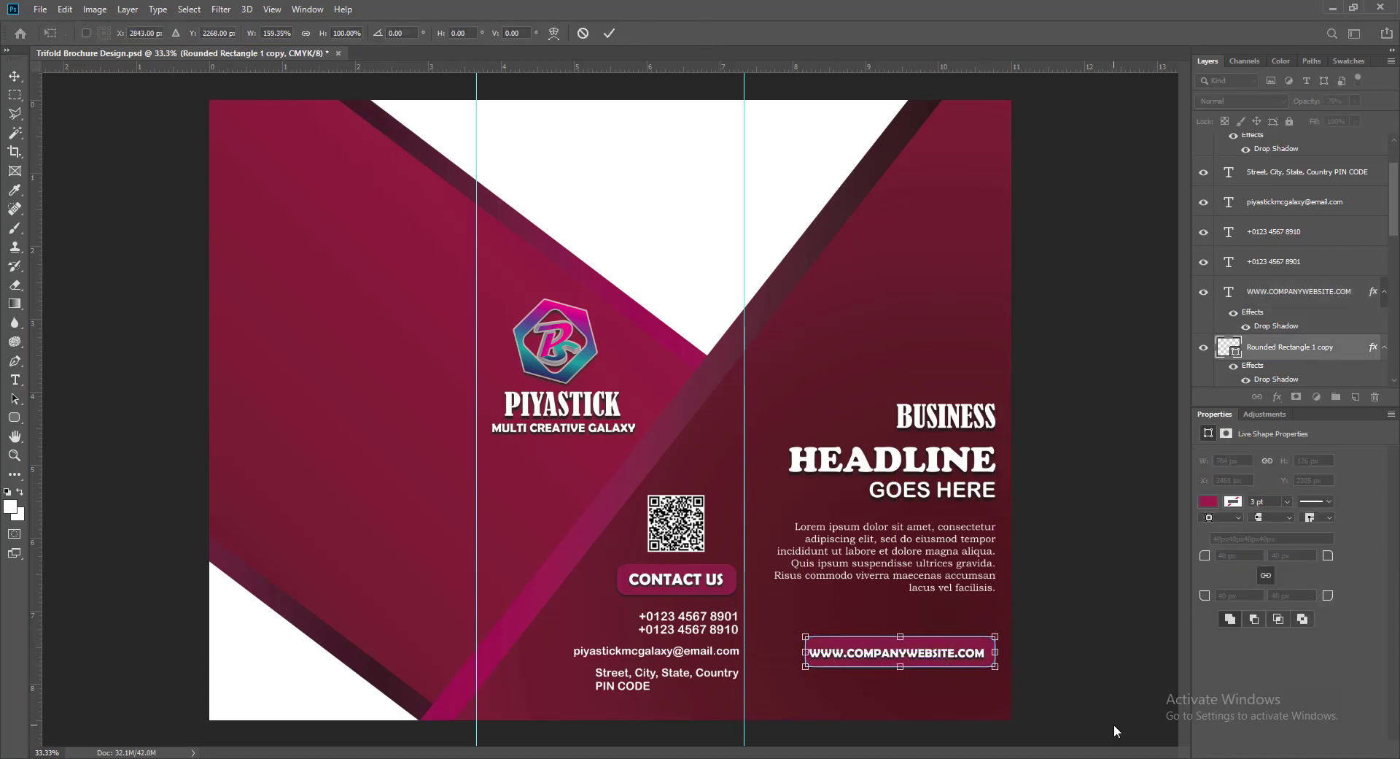
key(Return)
click(861, 655)
key(shift+Right)
key(Up)
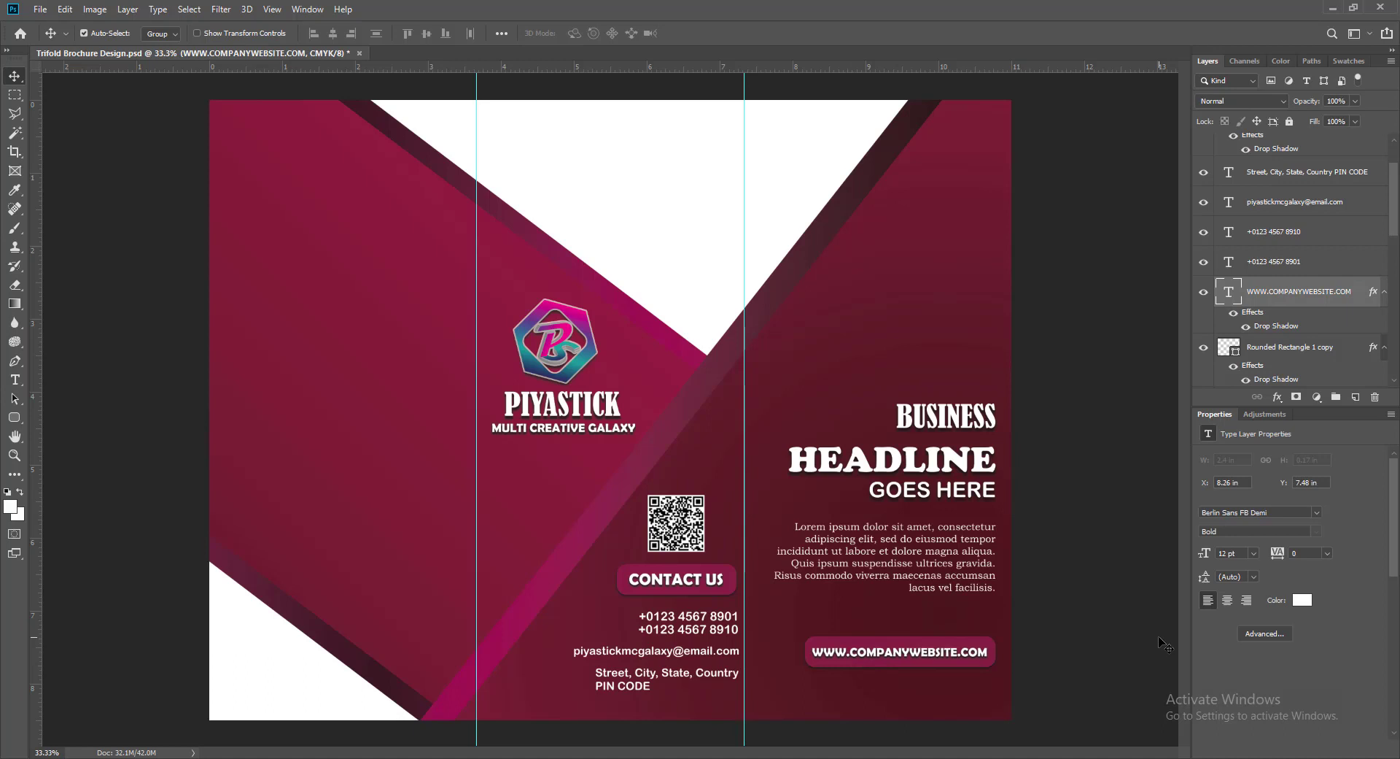
key(Right)
- Add a vertical guide at the paragraph's right edge and nudge the website button and text up
click(887, 660)
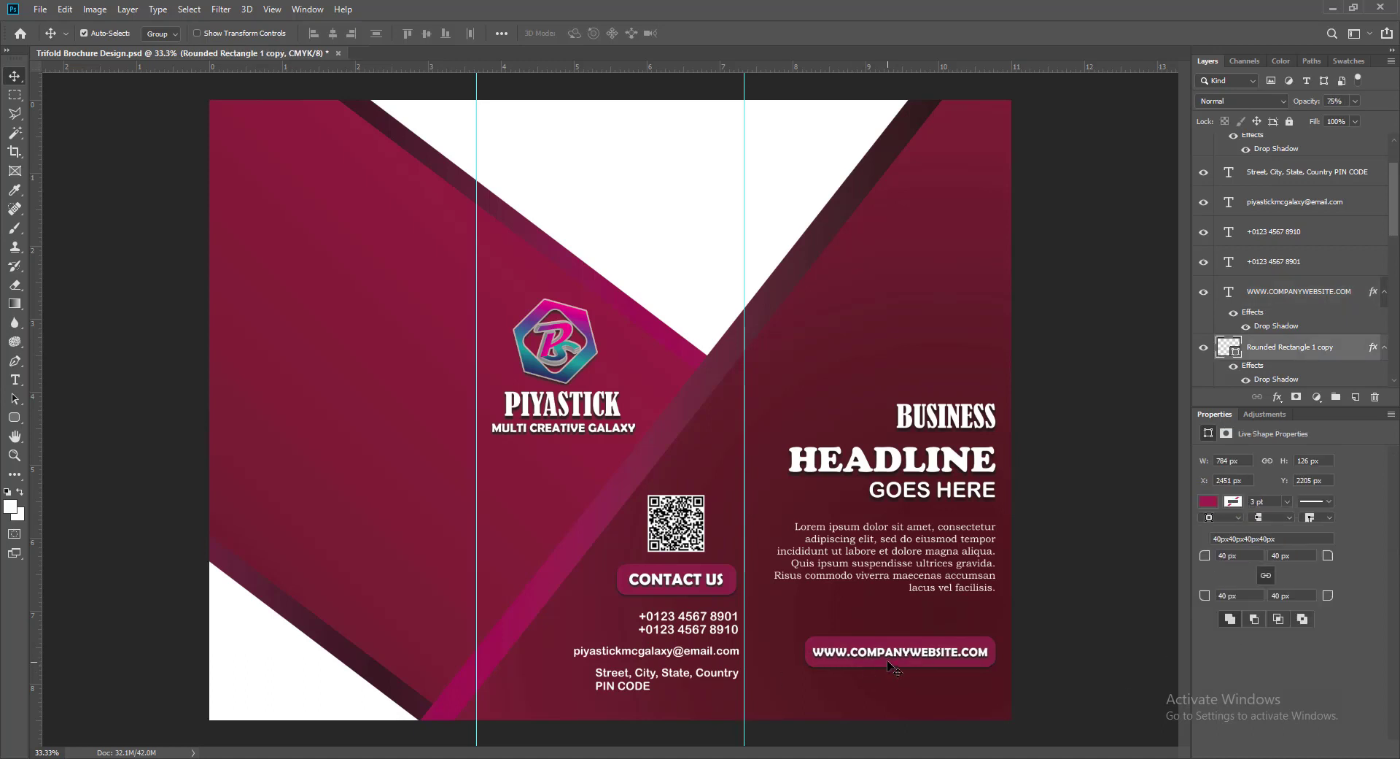
shift+click(887, 653)
drag(35, 581, 994, 730)
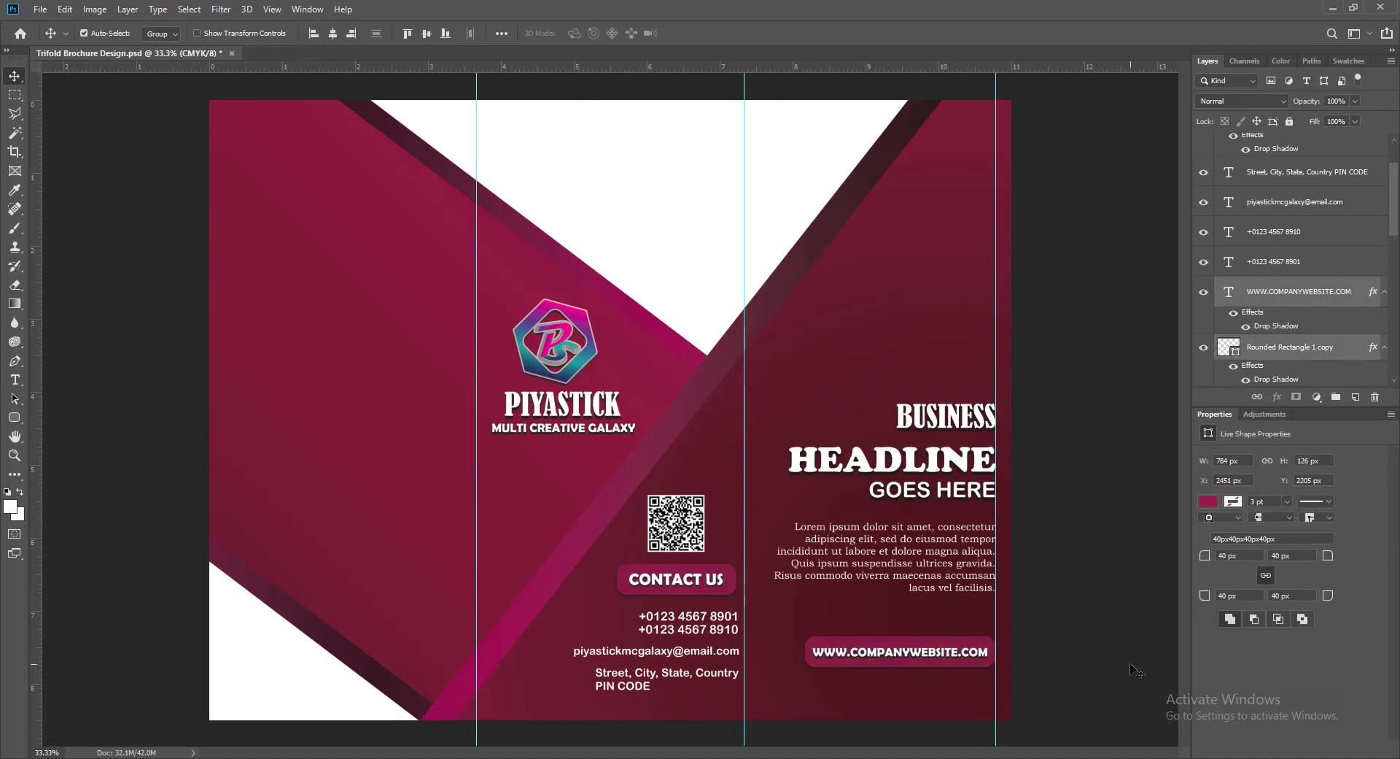
key(Up)
key(Up)
key(Up)
key(Up)
key(Up)
key(Up)
key(Up)
key(Up)
key(Up)
click(1067, 653)
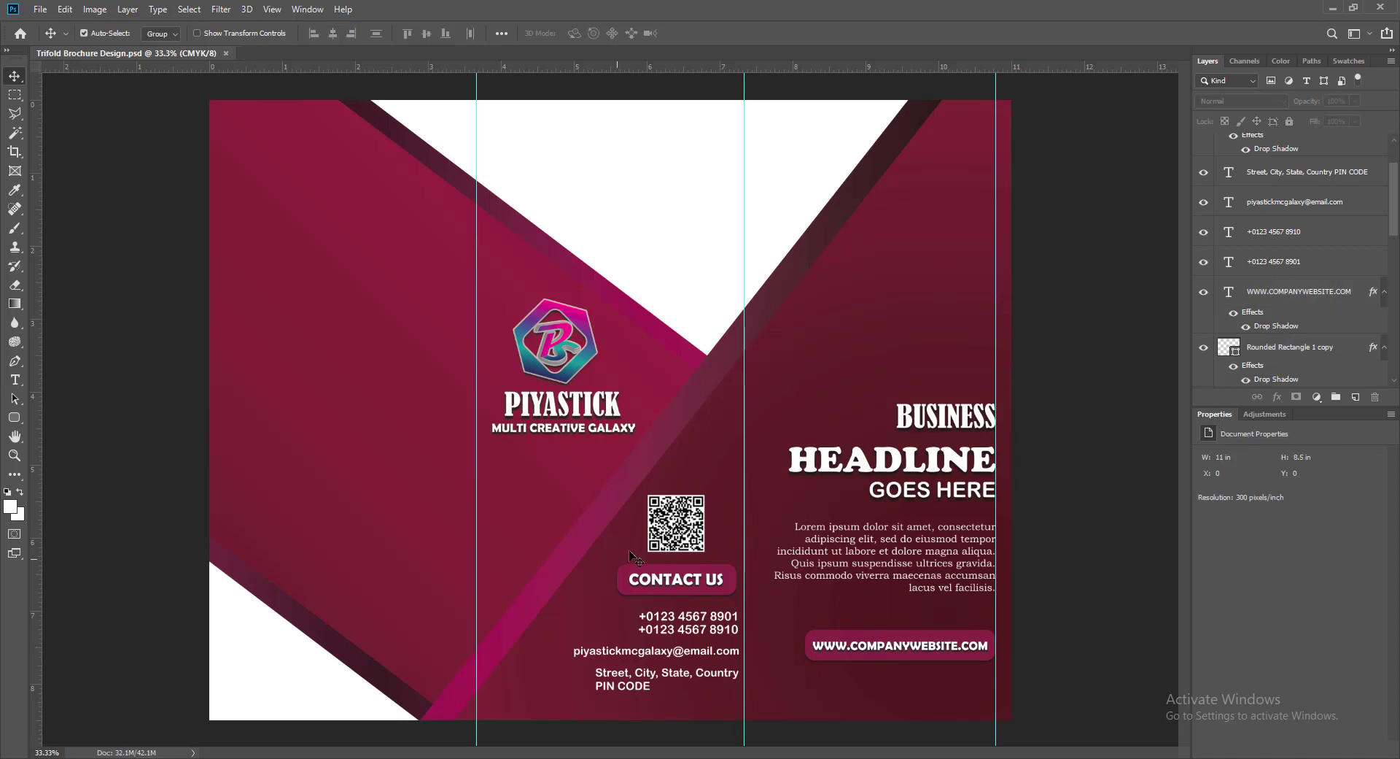
- Fine-align the QR code and the MULTI CREATIVE GALAXY tagline with small nudges
click(678, 528)
key(shift+Right)
key(Right)
key(Right)
key(Right)
key(Right)
key(Right)
key(Right)
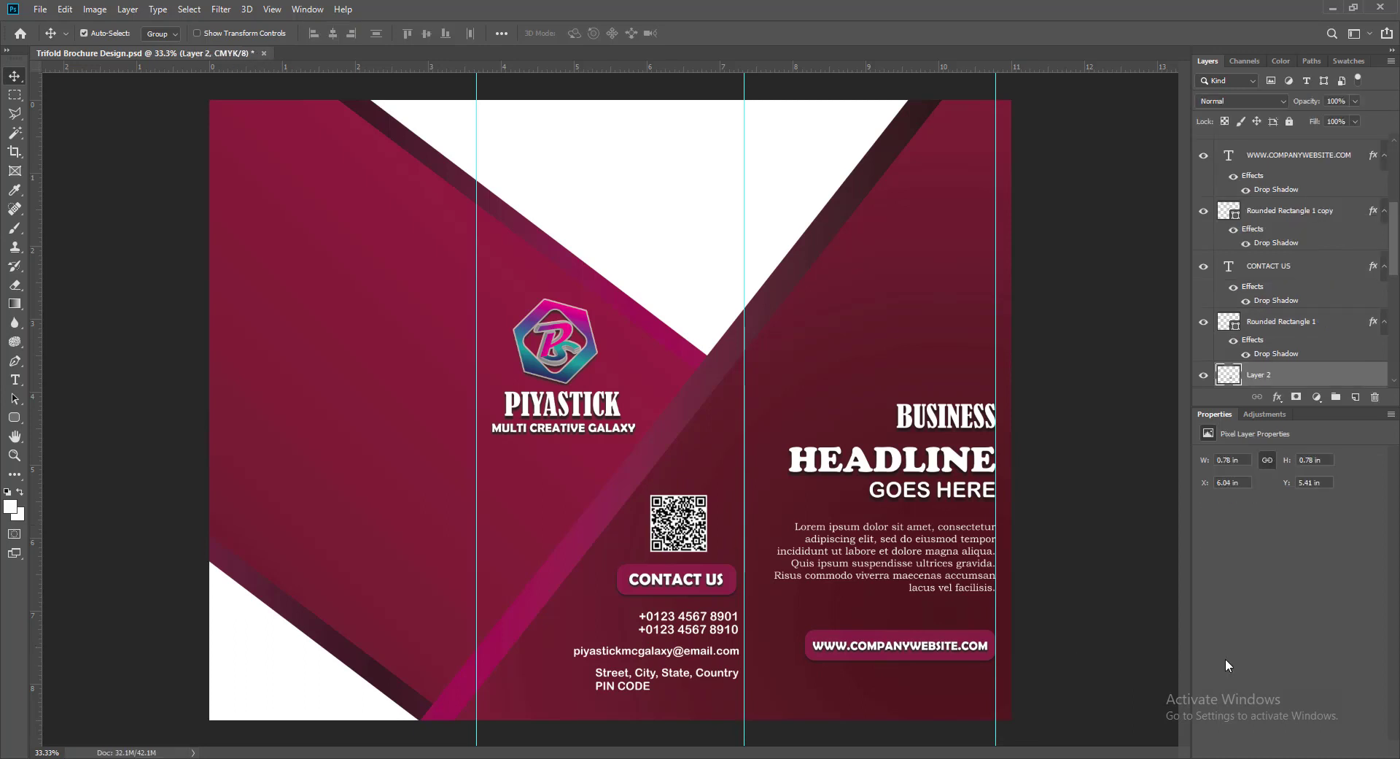
key(Left)
key(Left)
key(Left)
key(Left)
key(Left)
click(1065, 596)
click(563, 428)
key(Left)
key(Left)
key(Left)
key(Left)
key(Left)
key(Left)
key(Left)
key(Left)
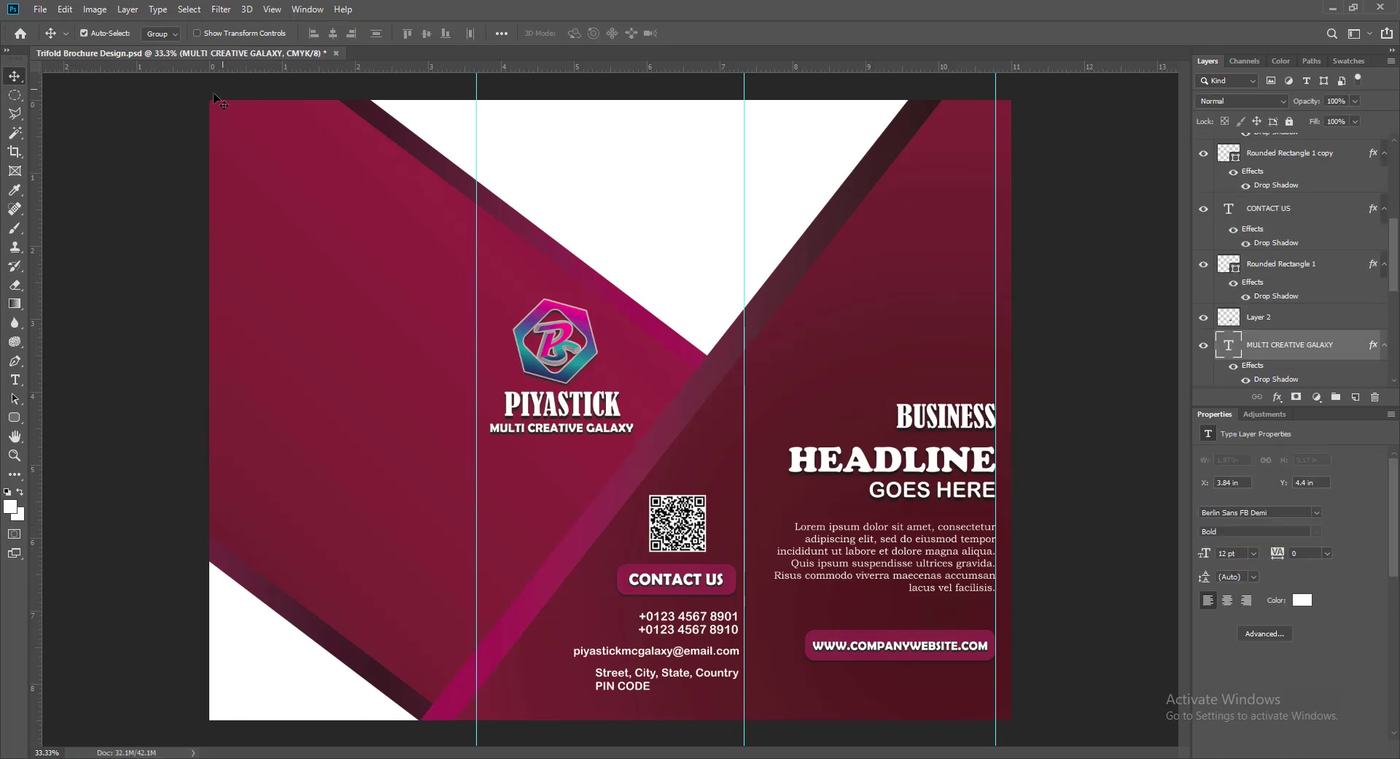
click(40, 9)
- Open the recent portrait image and make a circular selection around the man's head and shoulders
mouse_move(76, 97)
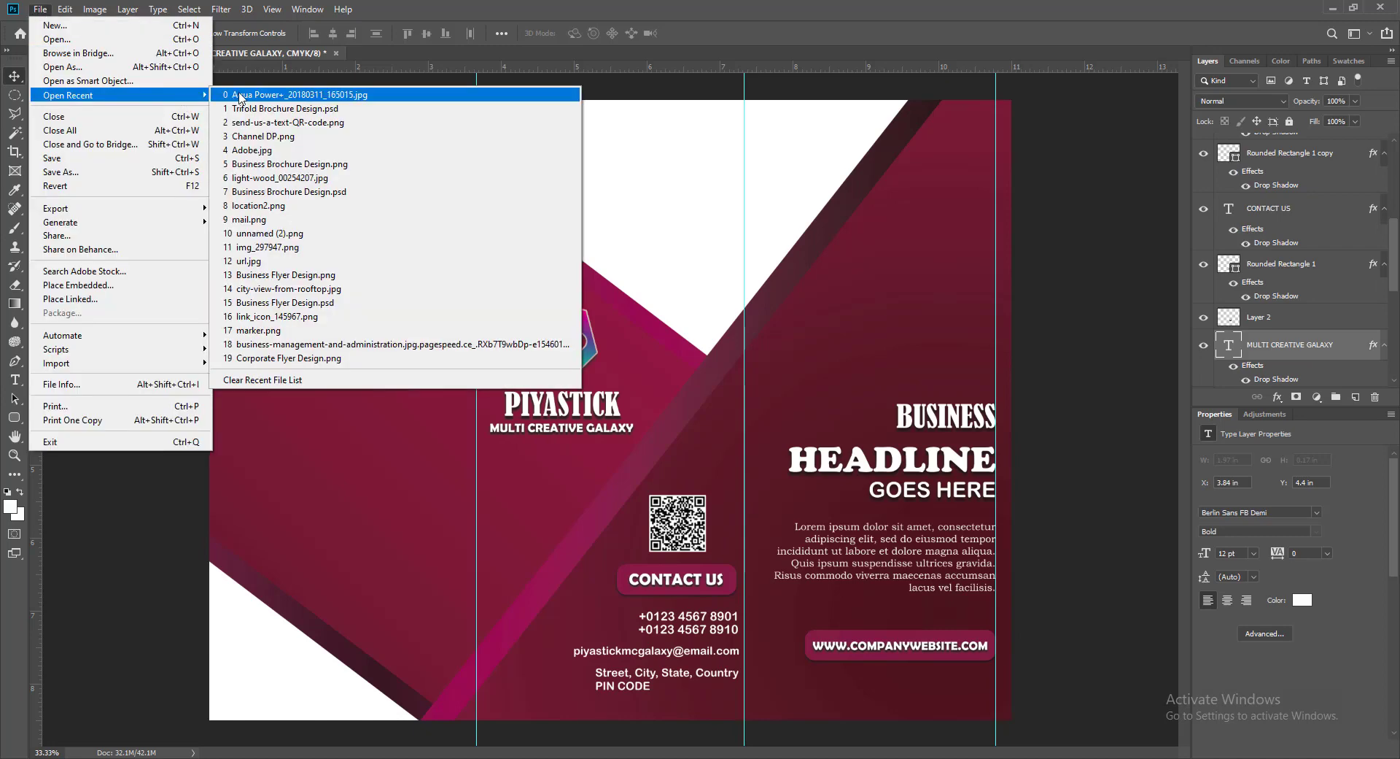
click(232, 98)
click(15, 96)
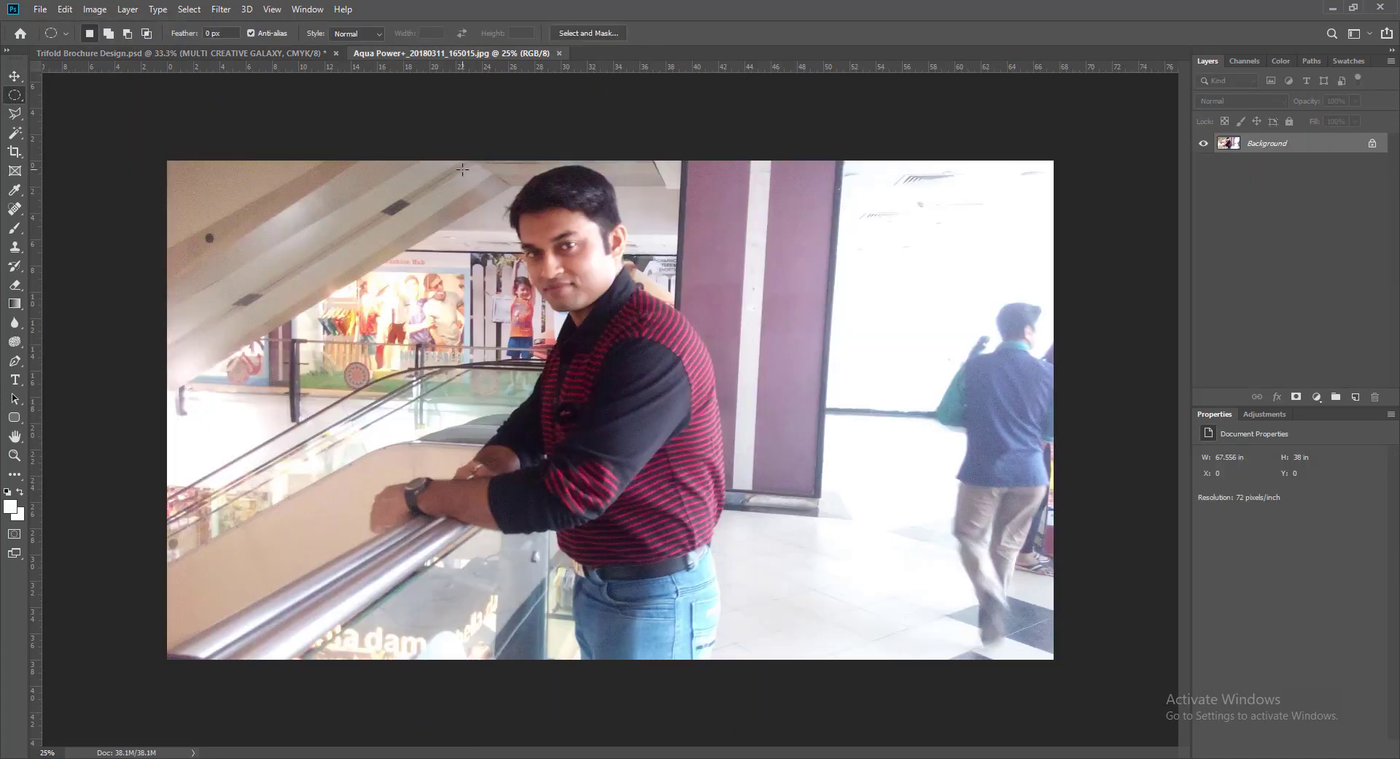
drag(462, 170, 741, 454)
key(shift+Up)
key(shift+Up)
key(shift+Up)
key(shift+Up)
key(shift+Left)
key(shift+Left)
key(shift+Left)
key(shift+Left)
key(shift+Left)
key(shift+Left)
key(shift+Left)
key(shift+Left)
key(shift+Left)
key(shift+Left)
key(shift+Left)
key(shift+Left)
key(shift+Left)
key(shift+Left)
key(shift+Left)
key(shift+Left)
key(shift+Left)
key(Up)
key(Right)
key(Right)
key(Right)
key(Right)
key(Right)
key(Right)
- Copy the circular portrait into the brochure, scale it to about 46% atop the right panel, then add a new top layer
key(v)
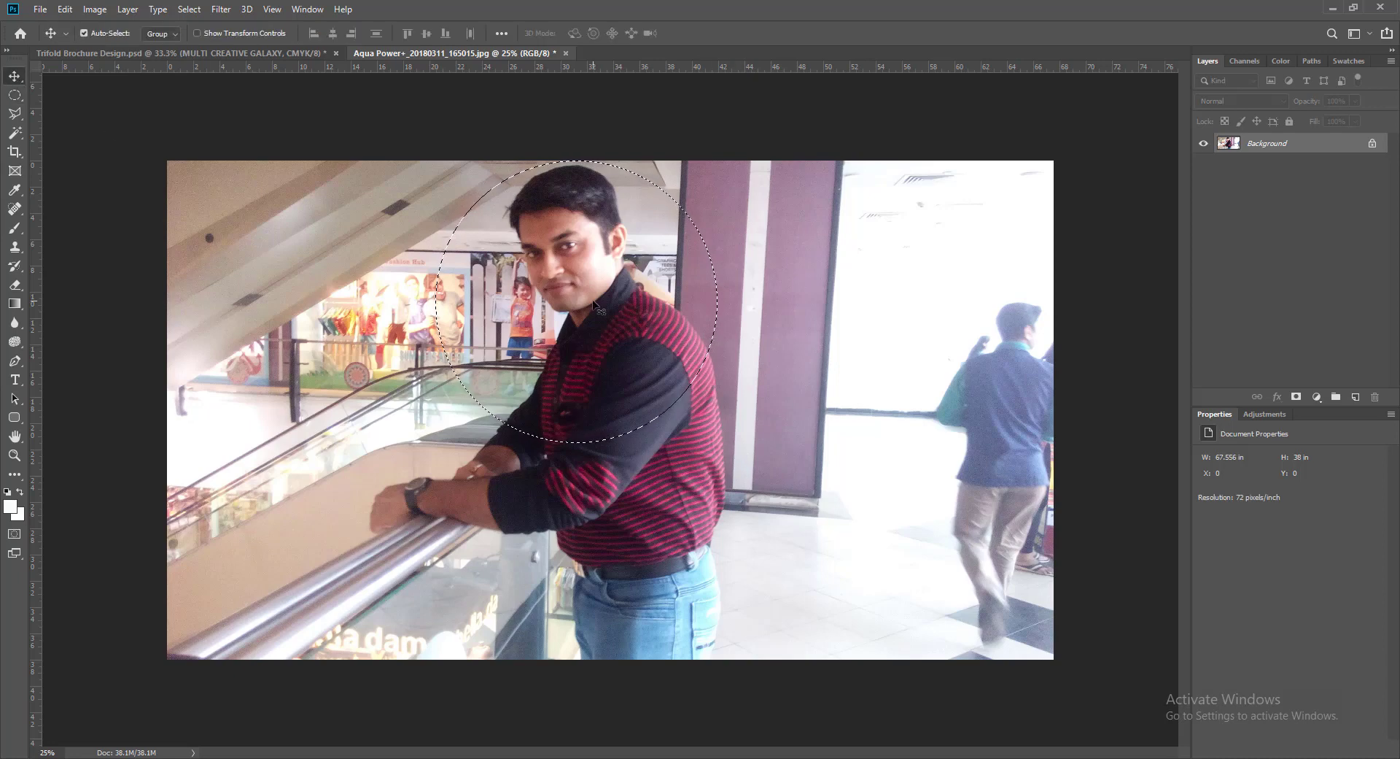
drag(594, 305, 855, 309)
key(ctrl+t)
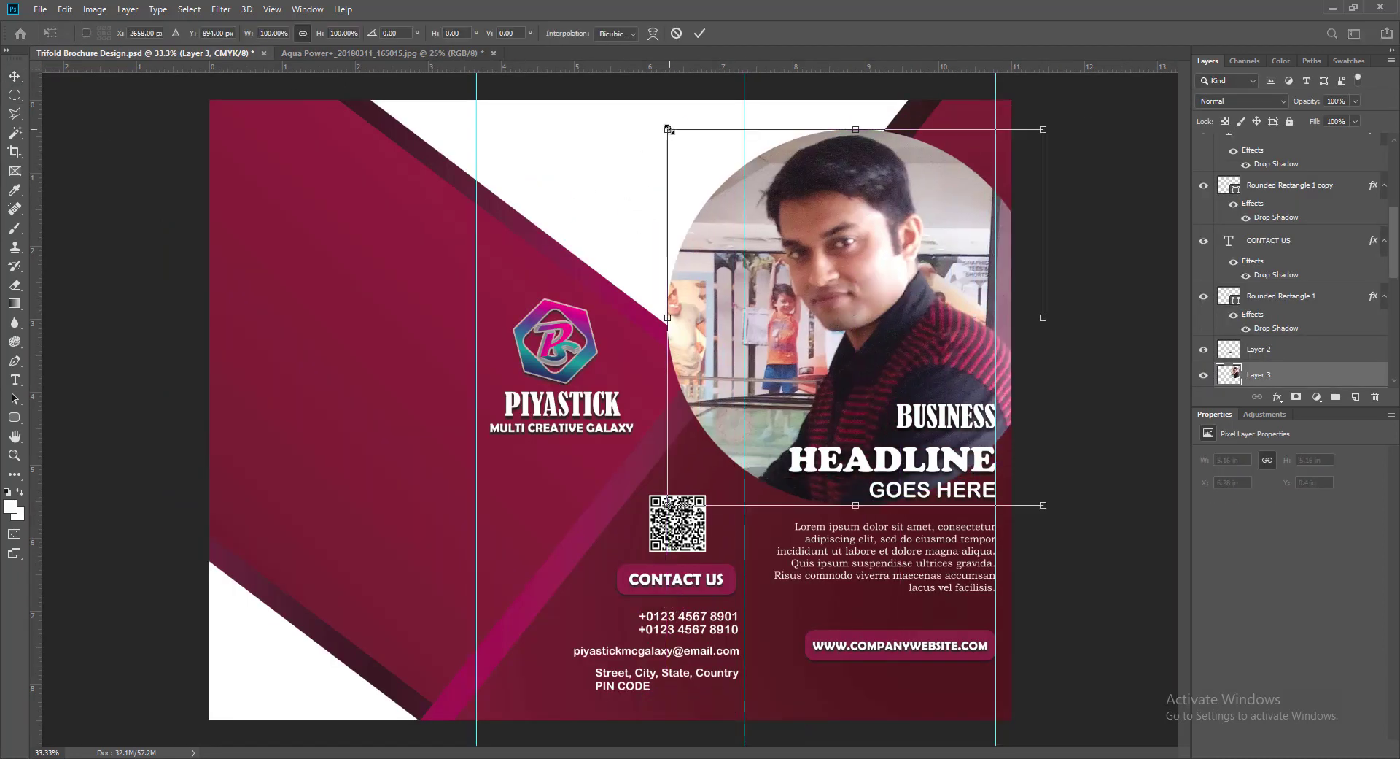
drag(670, 130, 868, 328)
drag(963, 381, 908, 269)
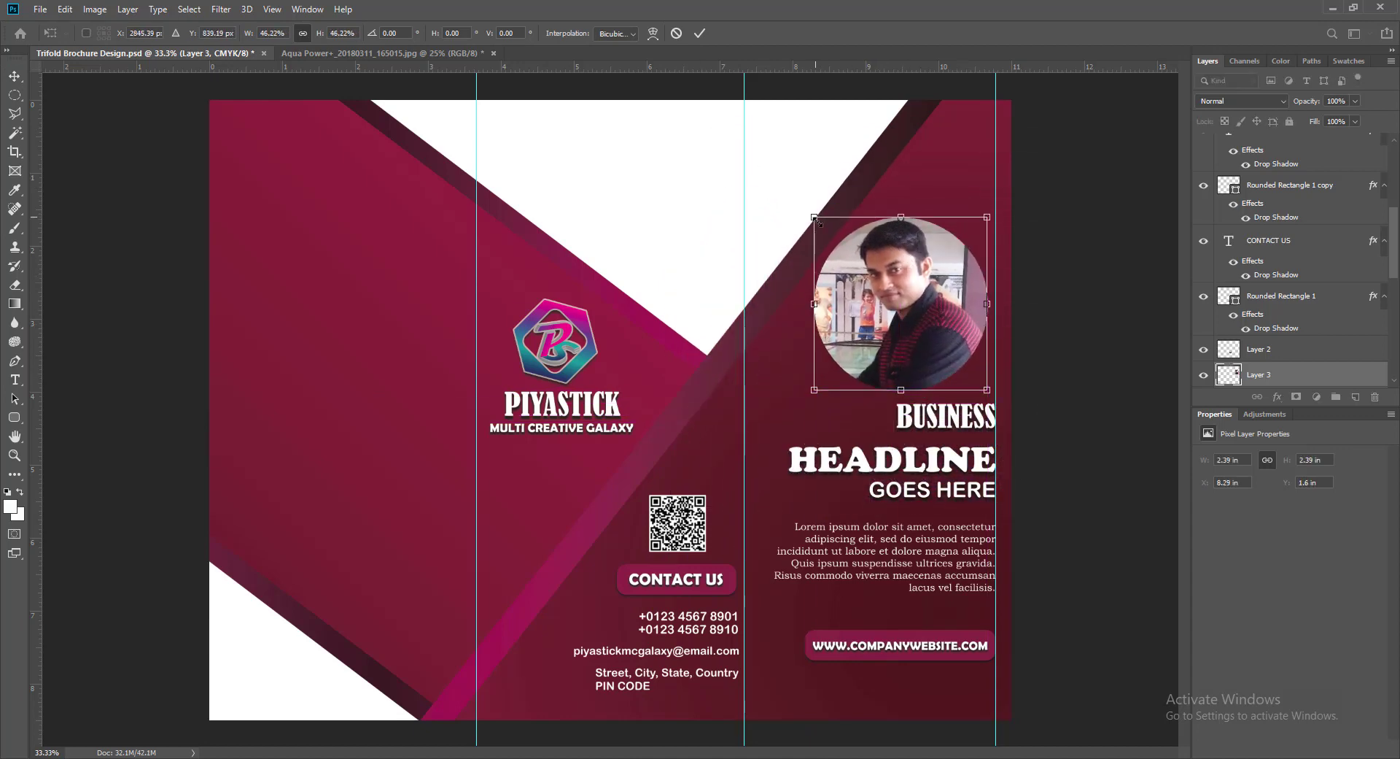
drag(815, 218, 824, 226)
key(Return)
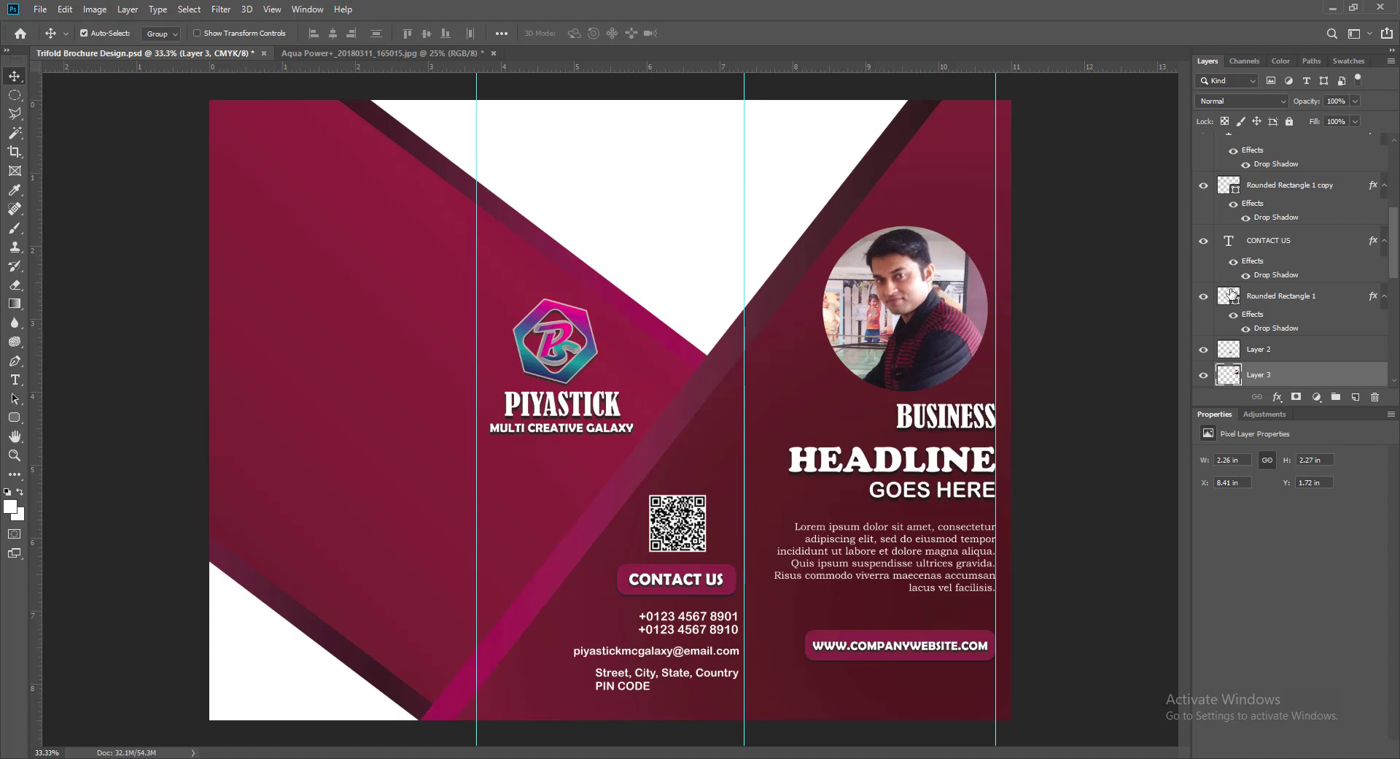
scroll(1298, 292, up, 10)
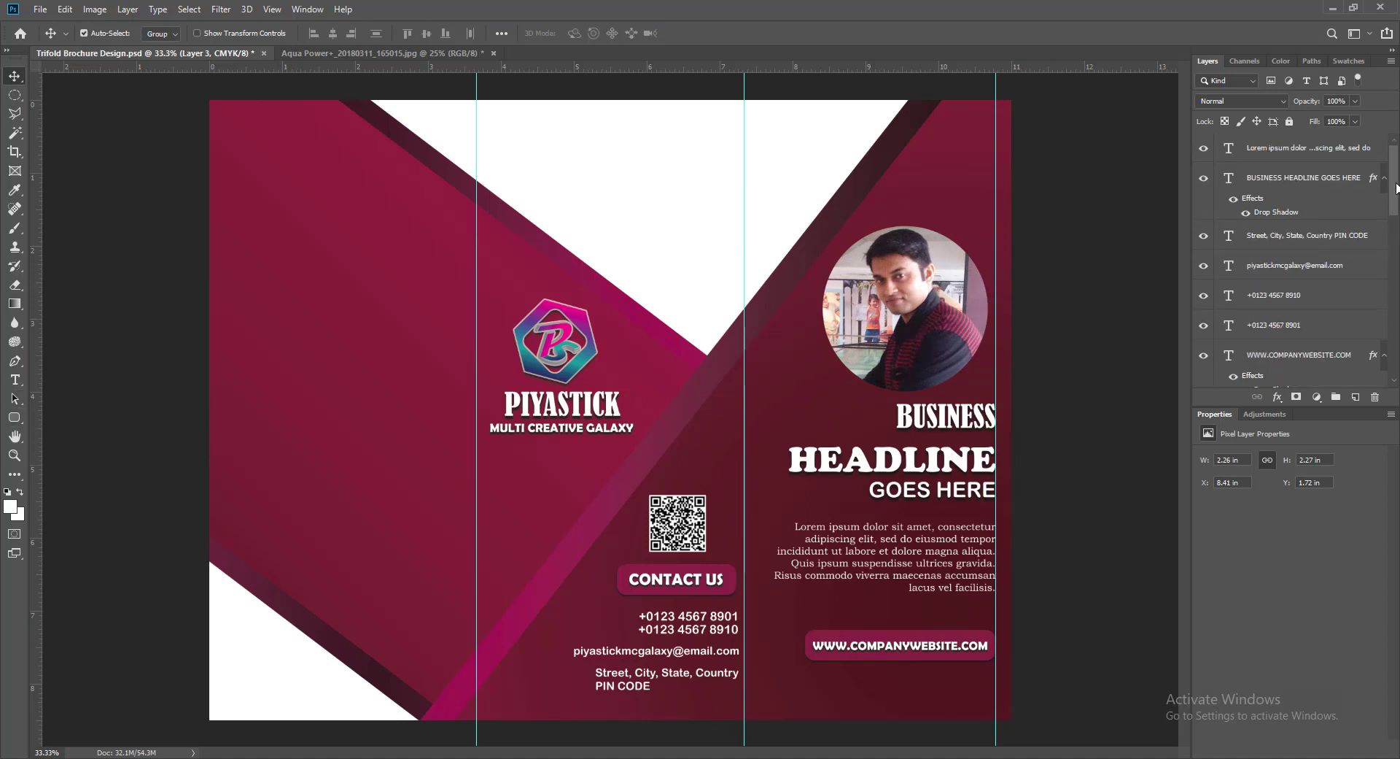
click(1327, 150)
click(1355, 397)
- Draw a circle over the portrait filled with maroon #872043, then raise the portrait layer above it
drag(14, 425, 53, 447)
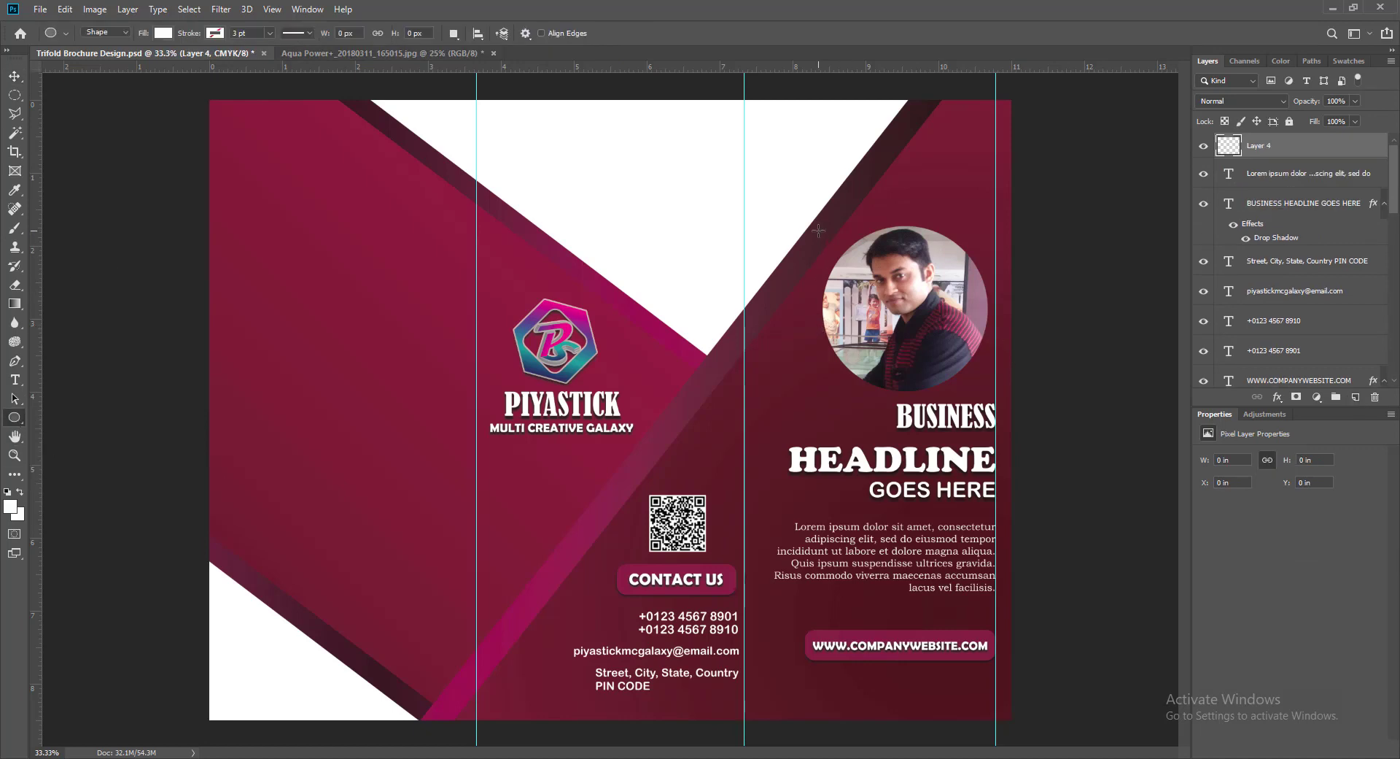
drag(819, 231, 996, 471)
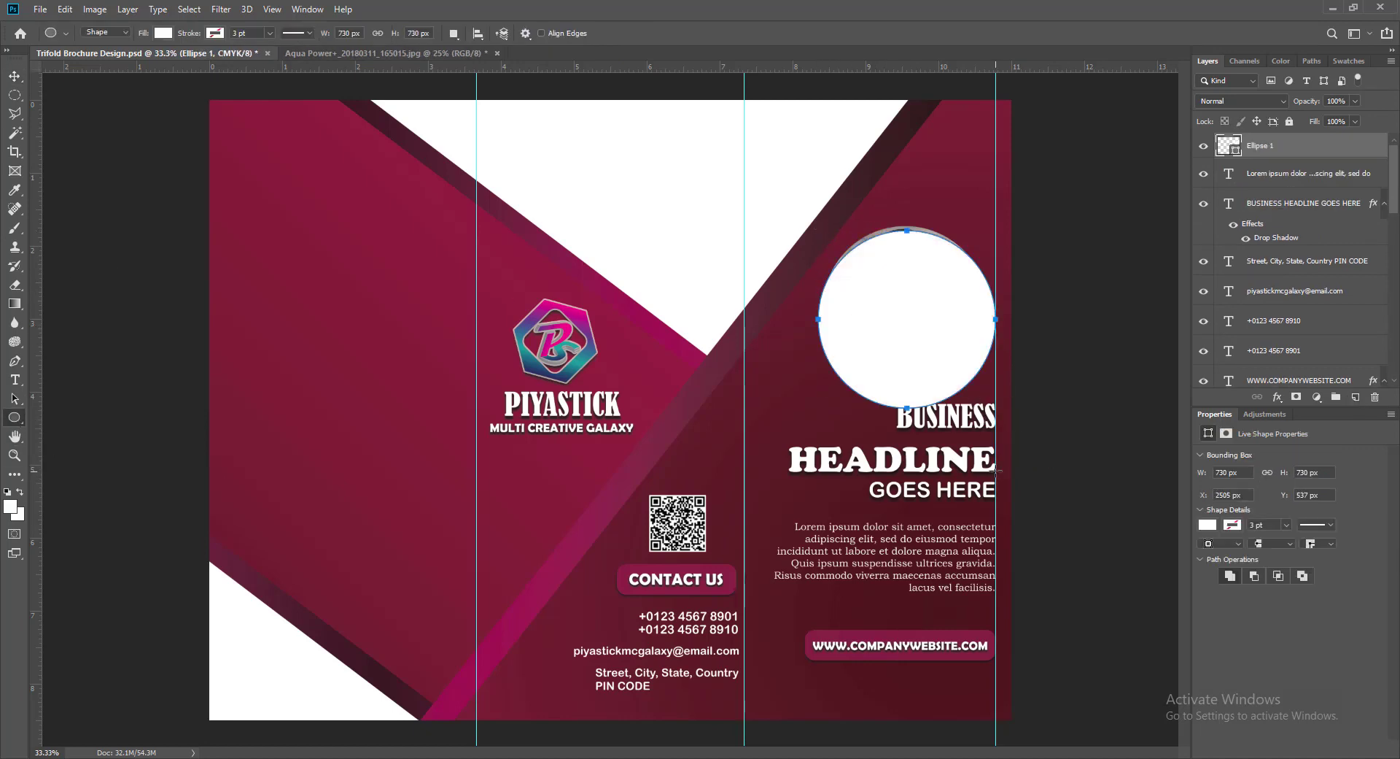
double_click(1230, 145)
drag(956, 435, 550, 446)
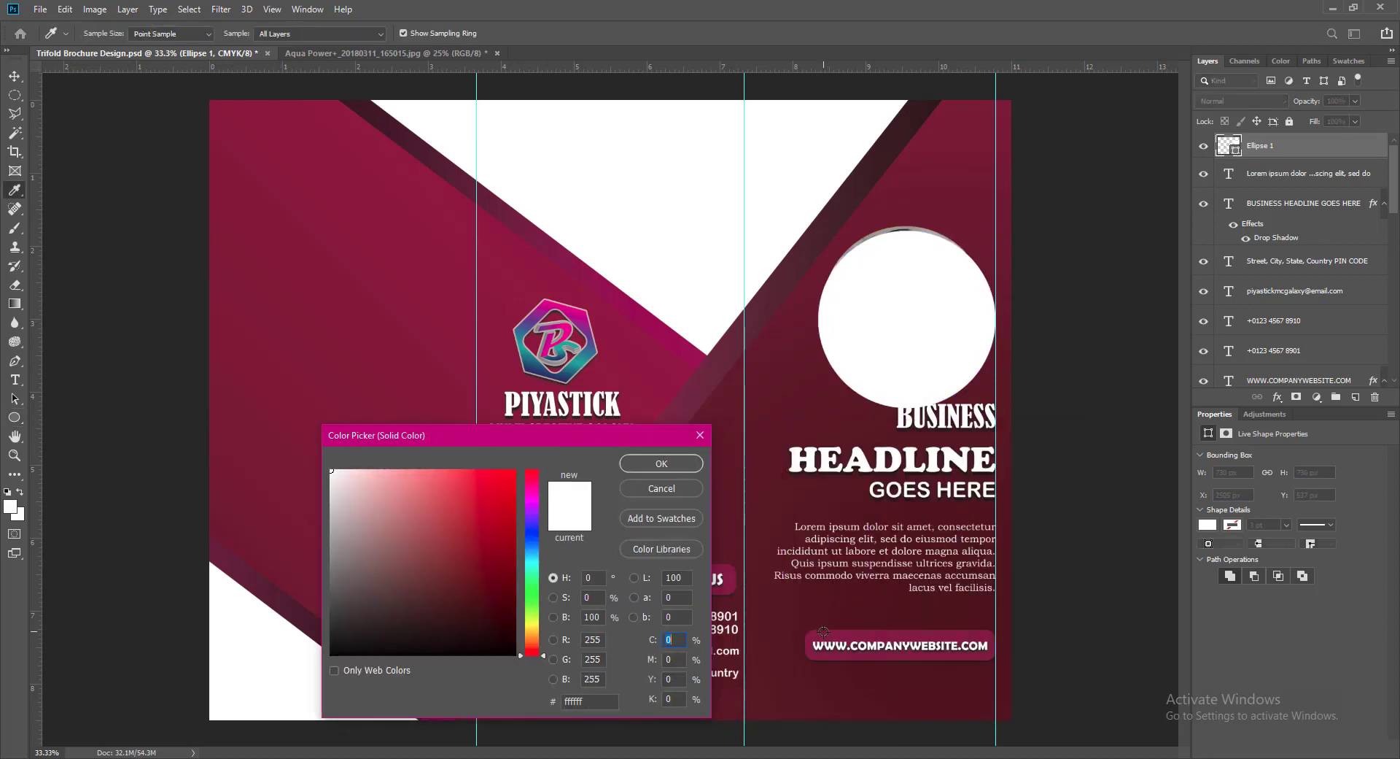
click(824, 636)
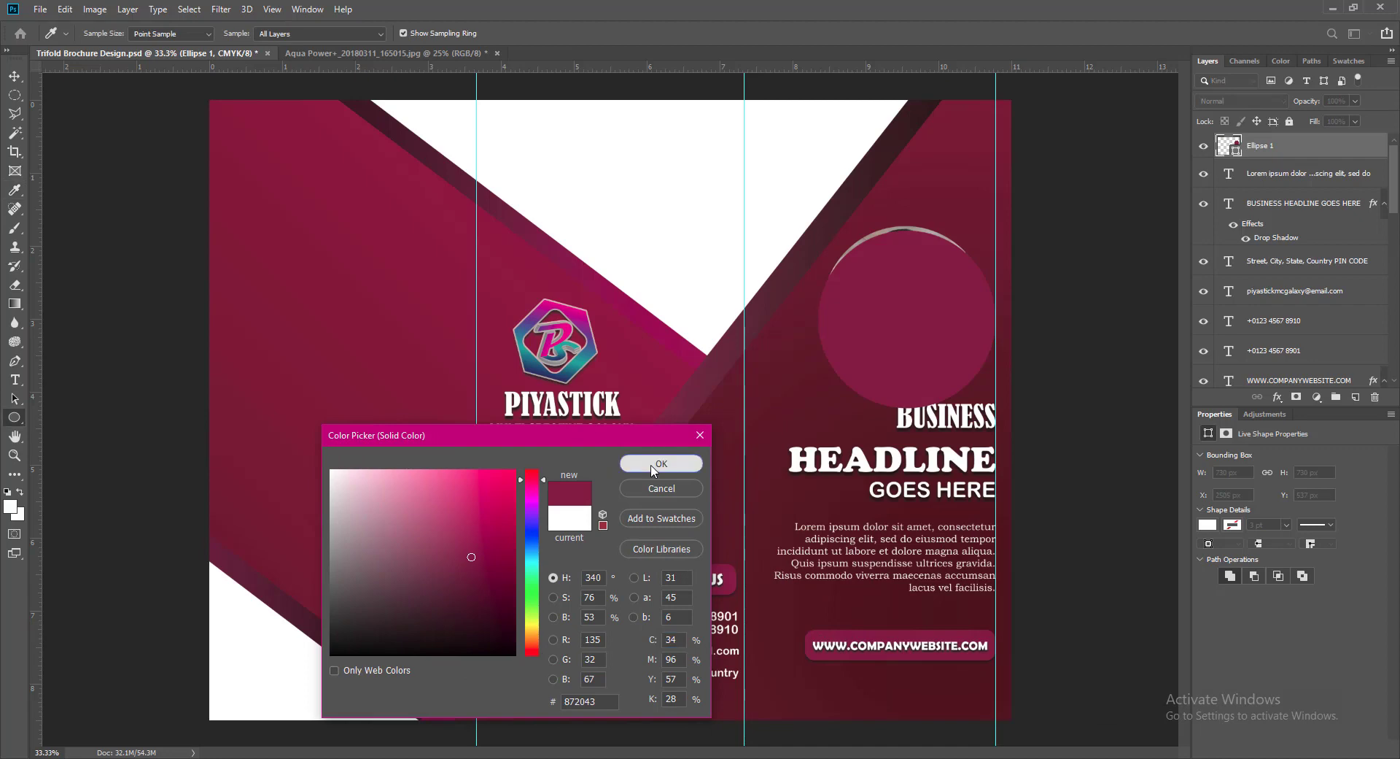
click(654, 467)
key(v)
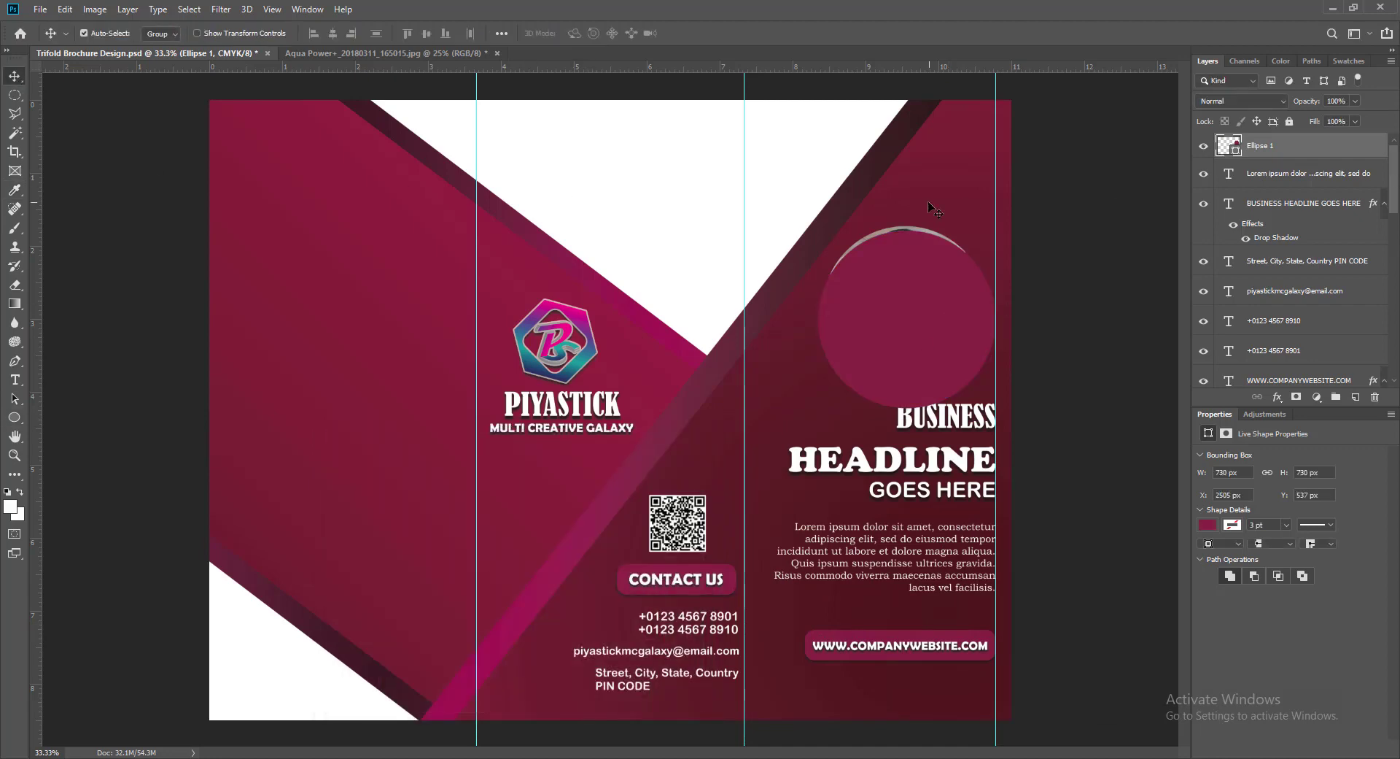
click(895, 227)
key(ctrl+bracketright)
key(ctrl+bracketright)
key(ctrl+bracketright)
key(ctrl+bracketright)
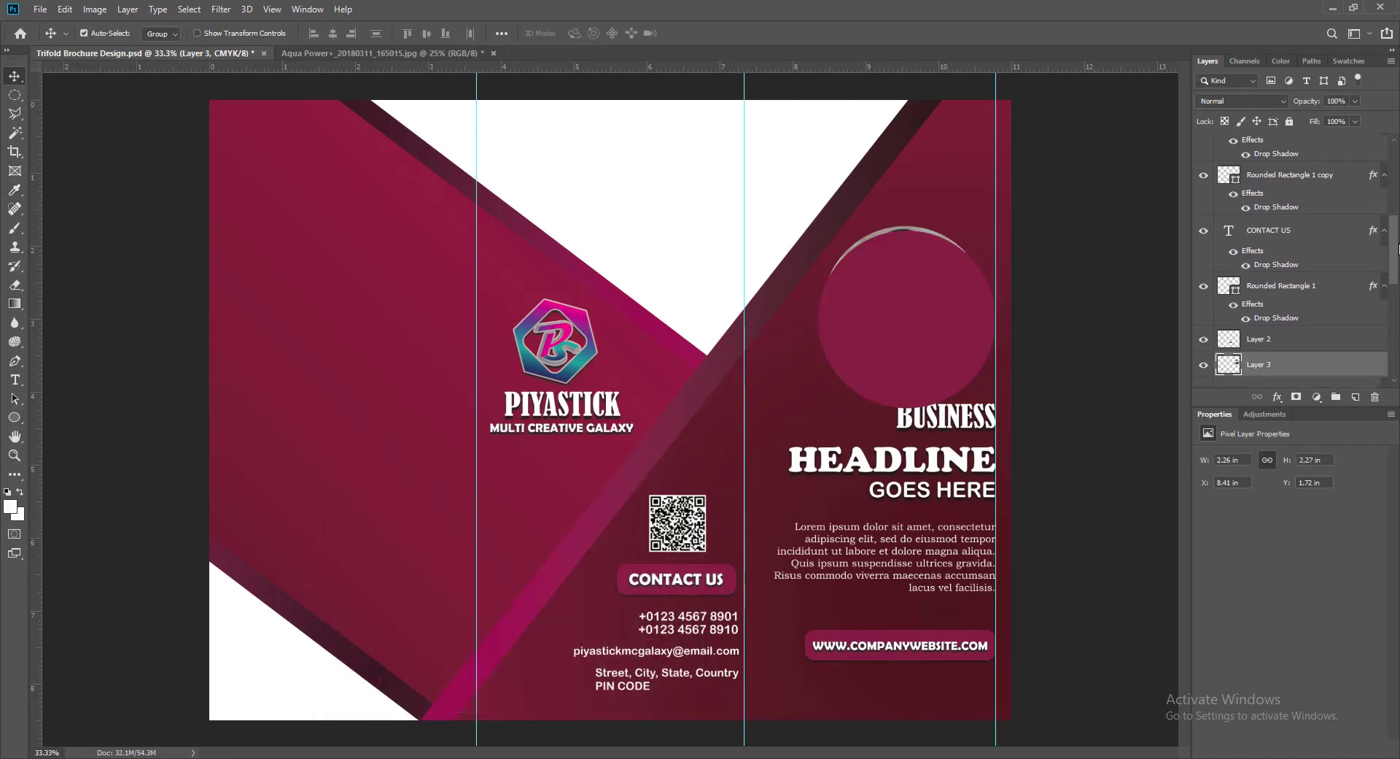
- Move Layer 3 above Ellipse 1 and nudge the portrait down and right inside the circle
drag(1397, 233, 1397, 212)
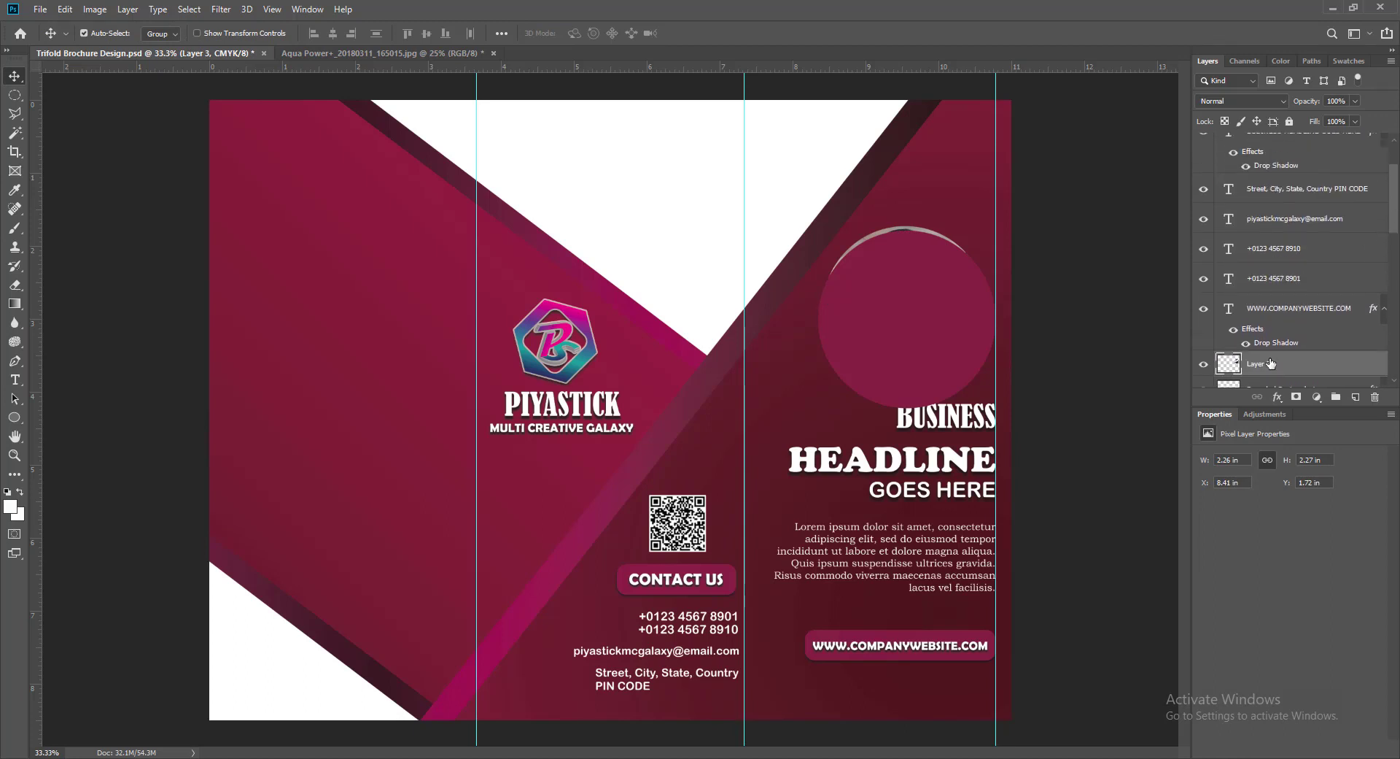
drag(1272, 364, 1275, 134)
drag(1395, 205, 1395, 188)
drag(1269, 200, 1266, 140)
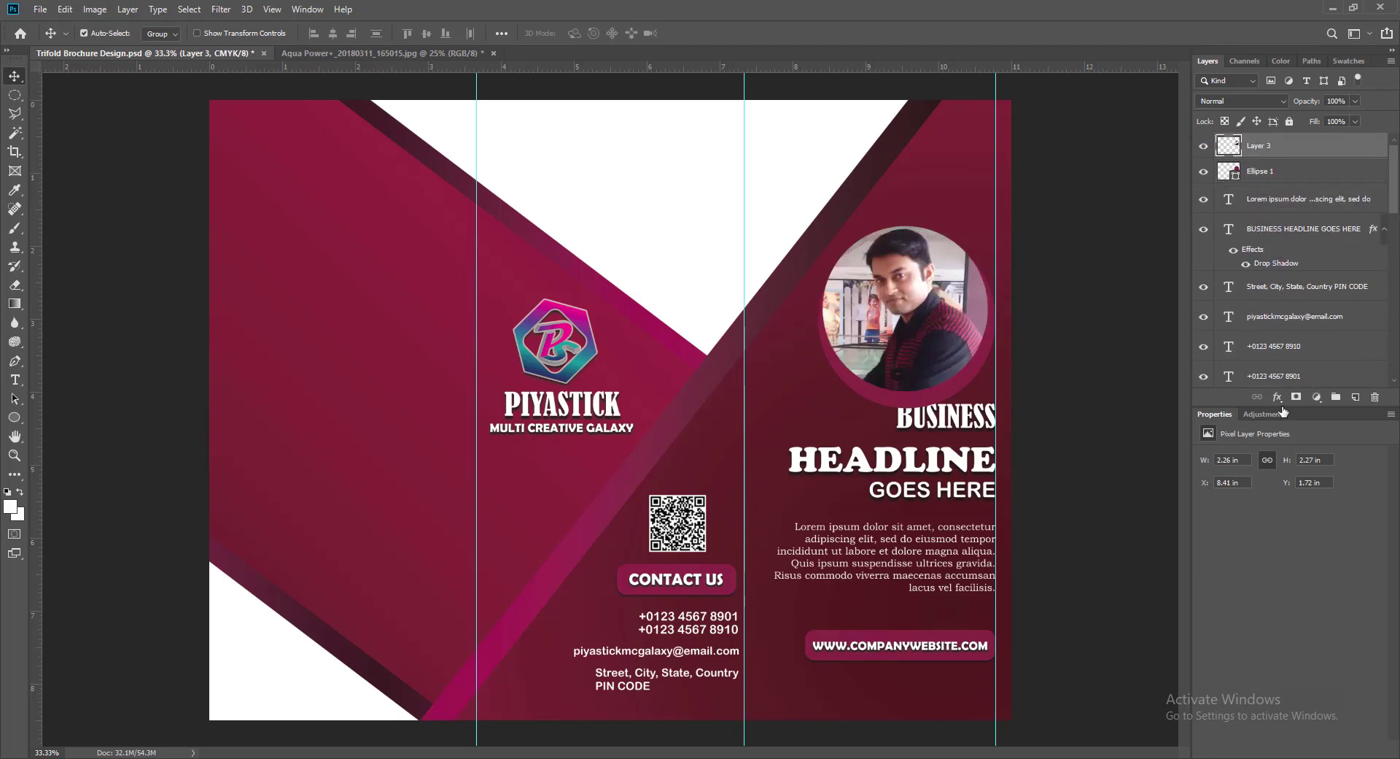
key(shift+Down)
key(shift+Down)
key(shift+Down)
key(shift+Down)
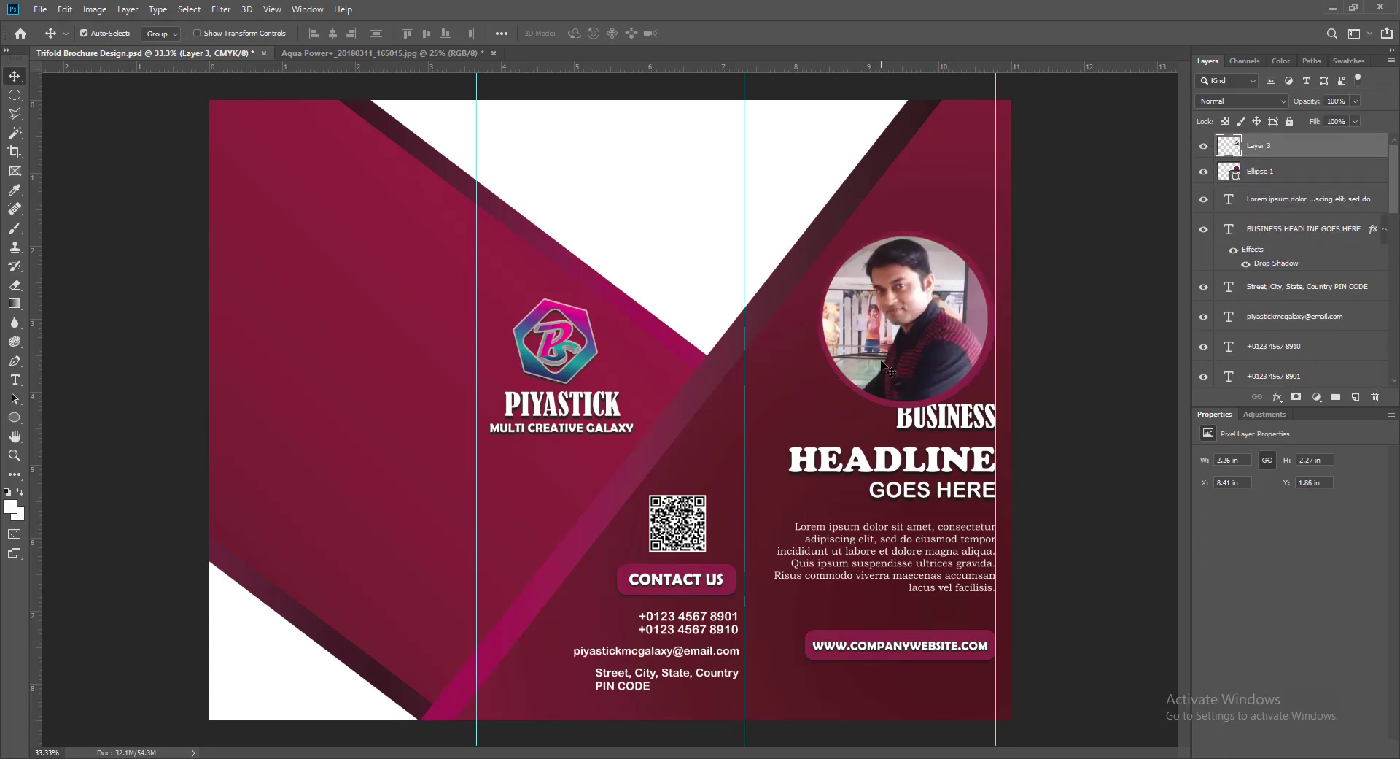
key(Right)
key(Right)
key(Right)
key(Right)
key(Down)
key(Right)
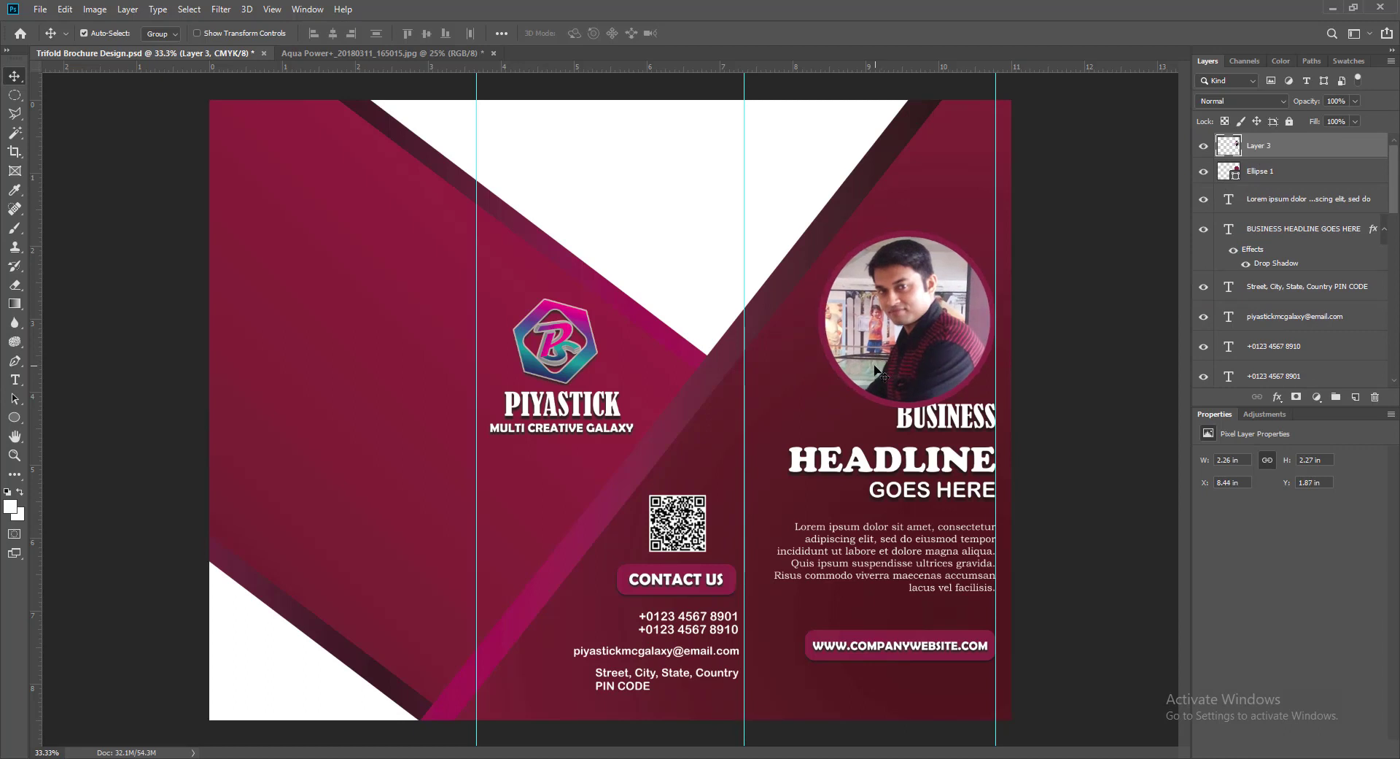
- Enlarge the maroon circle slightly with Free Transform so it rings the portrait
click(835, 288)
key(ctrl+t)
drag(818, 232, 816, 231)
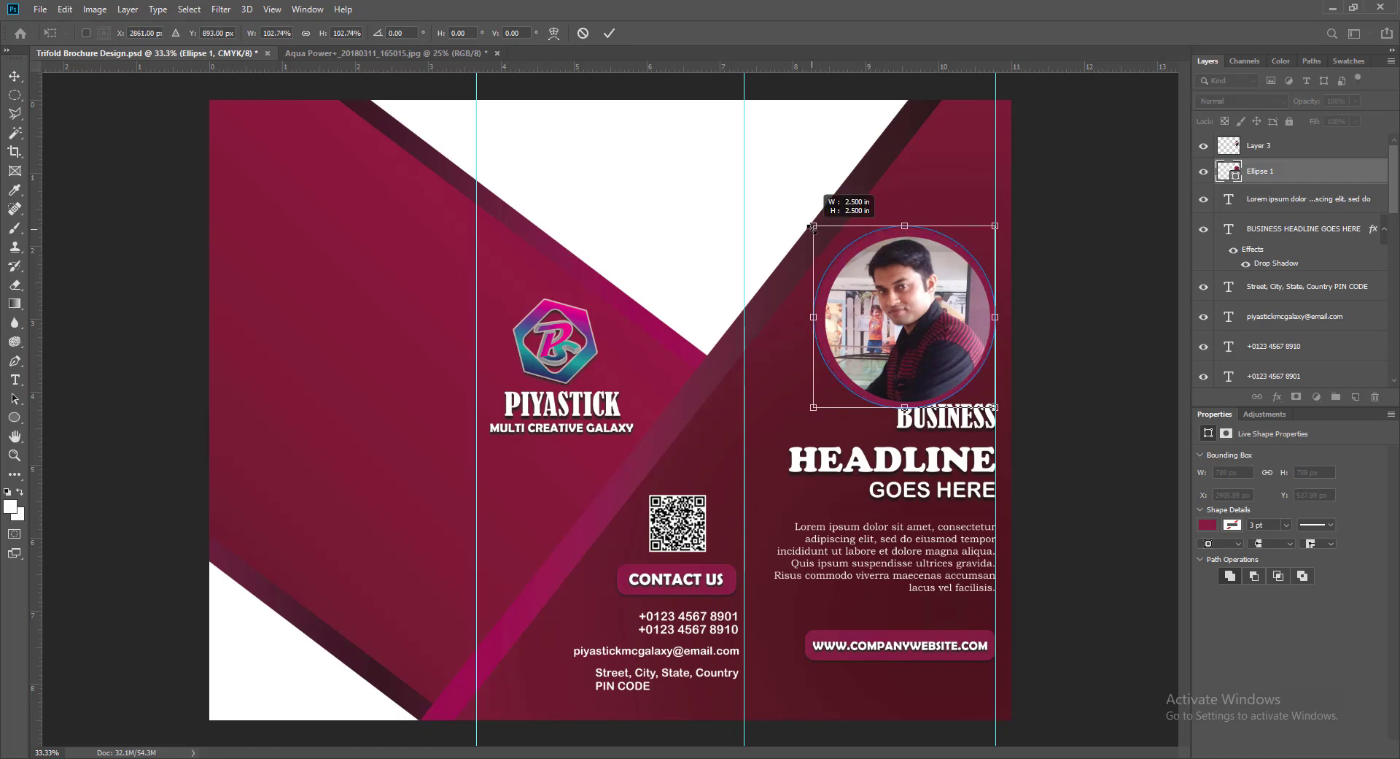
key(Return)
- Centre the portrait in the ring, nudge both up and right together, and save
click(890, 358)
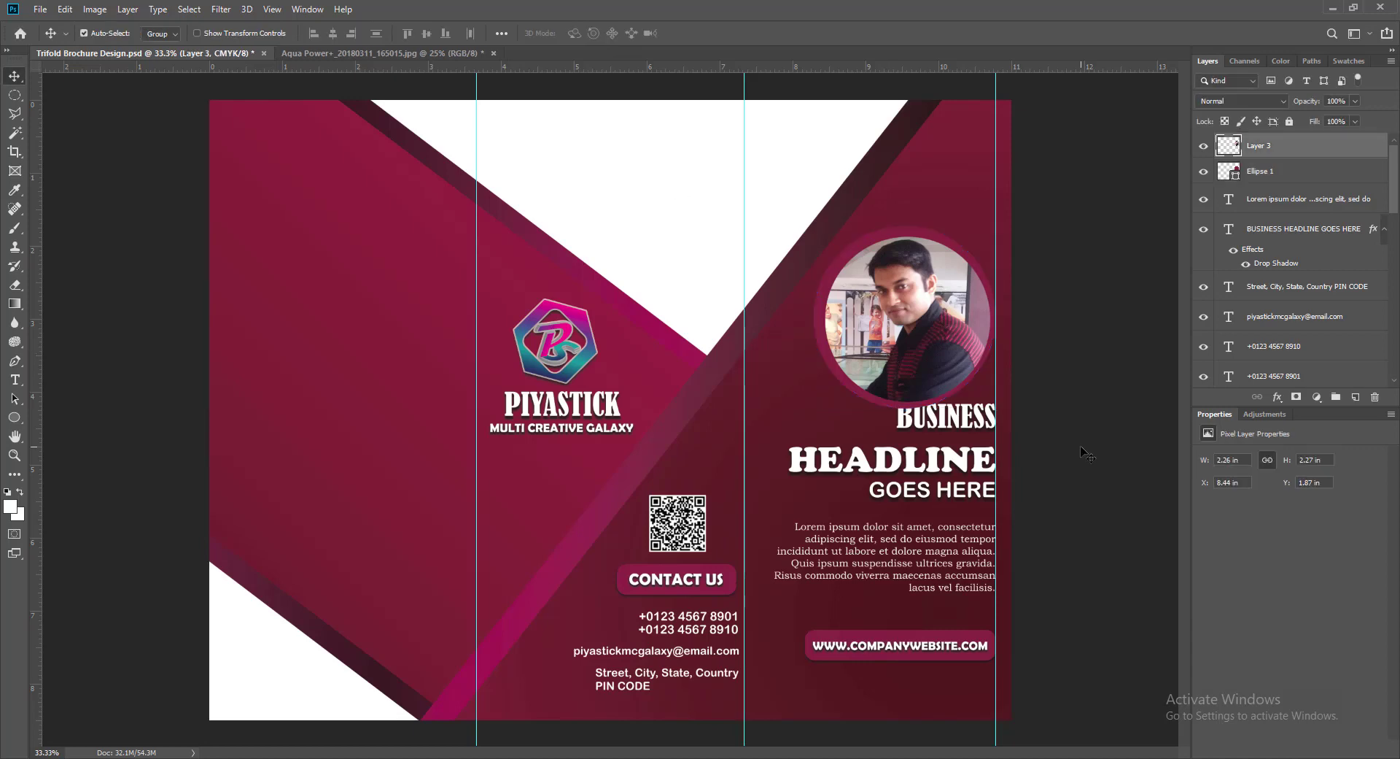
drag(1082, 447, 1072, 453)
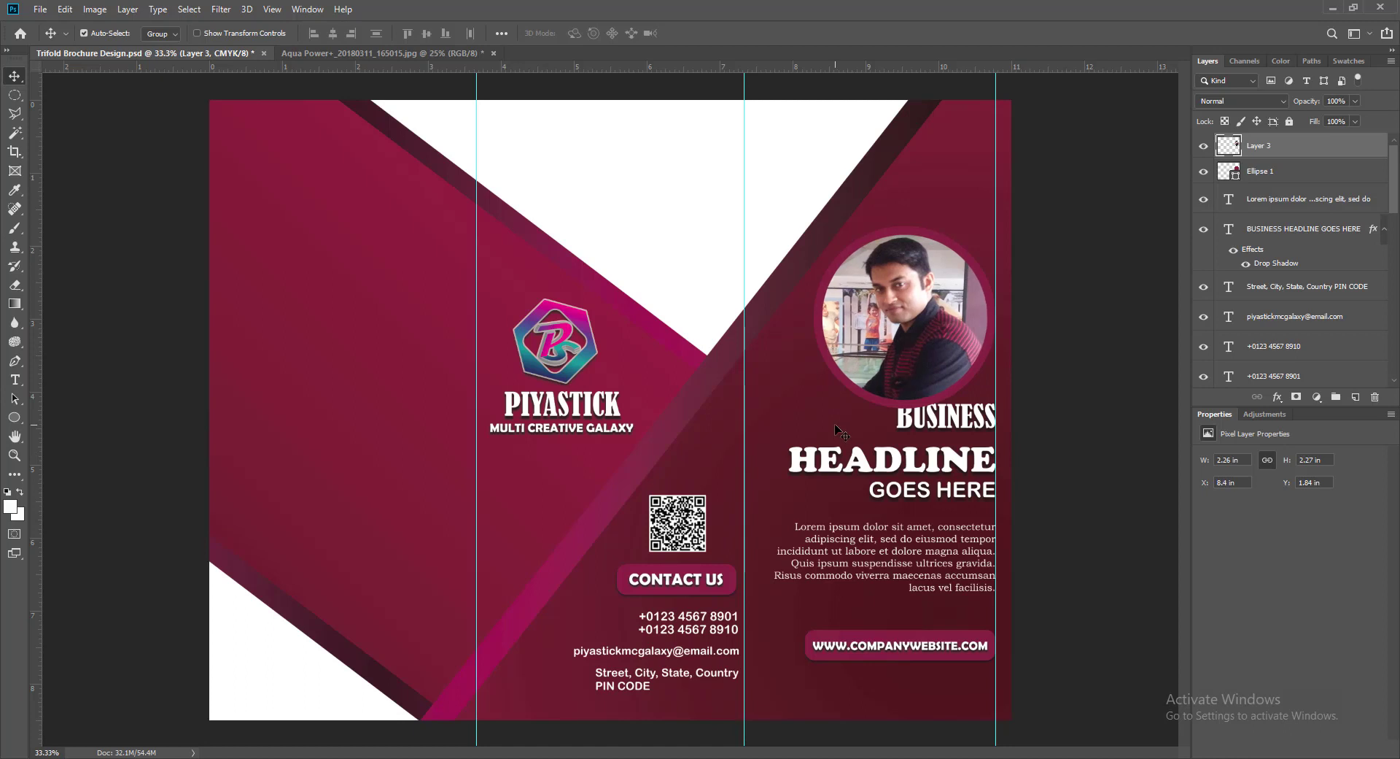
drag(834, 424, 831, 425)
click(874, 401)
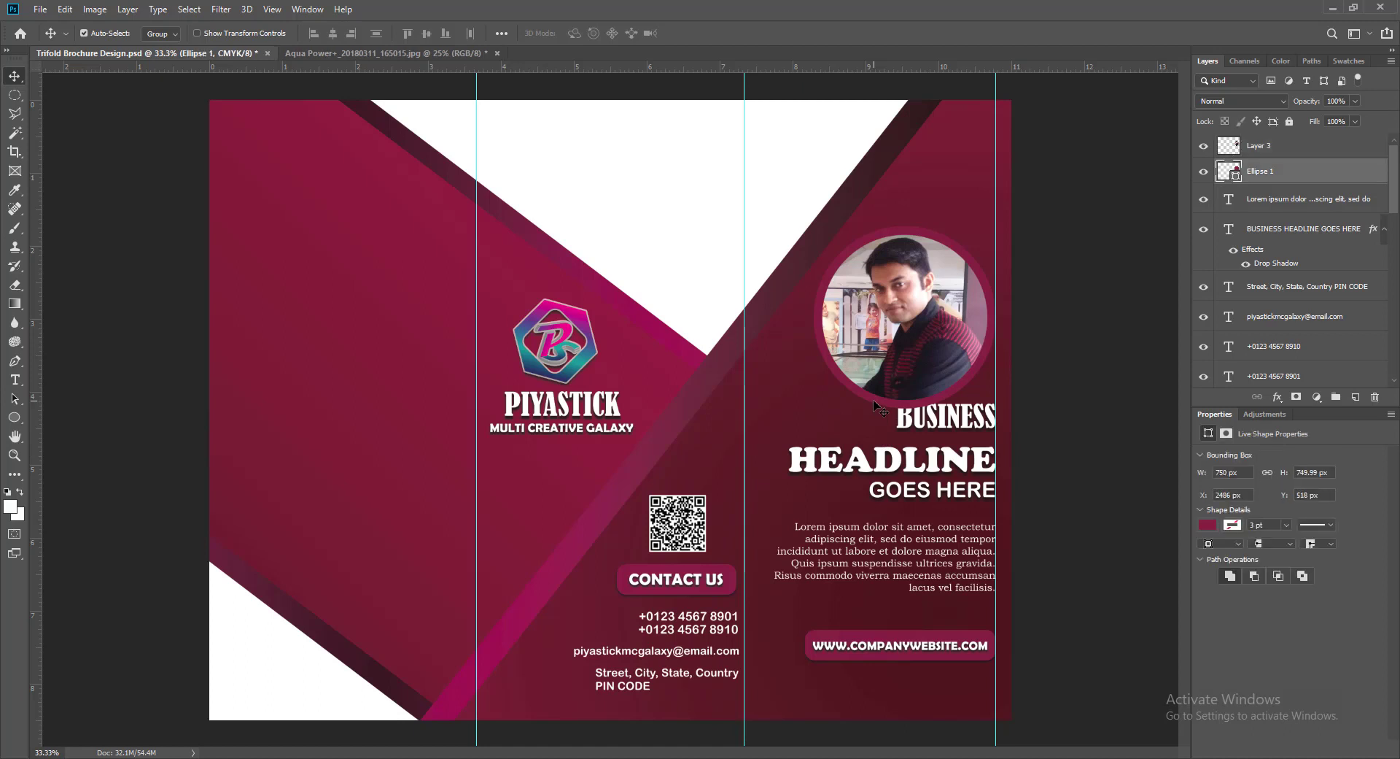
shift+click(908, 379)
key(Up)
key(Up)
key(Up)
key(Up)
key(Up)
key(Up)
key(Up)
key(Up)
key(Up)
key(Up)
key(Up)
key(Up)
key(Up)
key(Up)
key(Up)
key(Up)
key(Up)
key(Up)
key(Up)
key(Up)
key(Up)
key(Up)
key(Up)
key(Up)
key(Up)
key(Up)
key(Up)
key(Up)
key(Up)
key(Up)
key(Up)
key(Up)
key(Up)
key(Up)
key(Up)
key(Up)
key(Up)
key(Up)
key(Up)
key(Up)
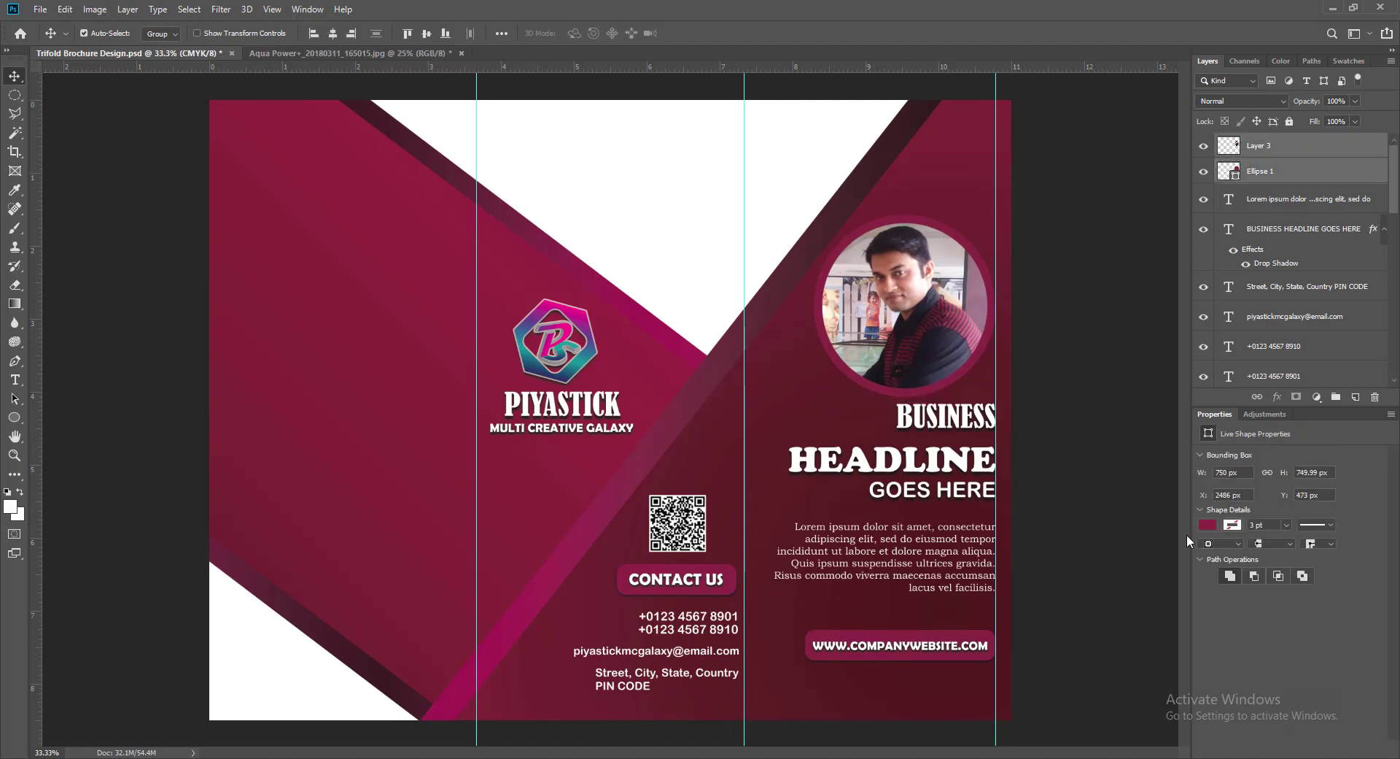
key(Right)
key(Right)
key(Right)
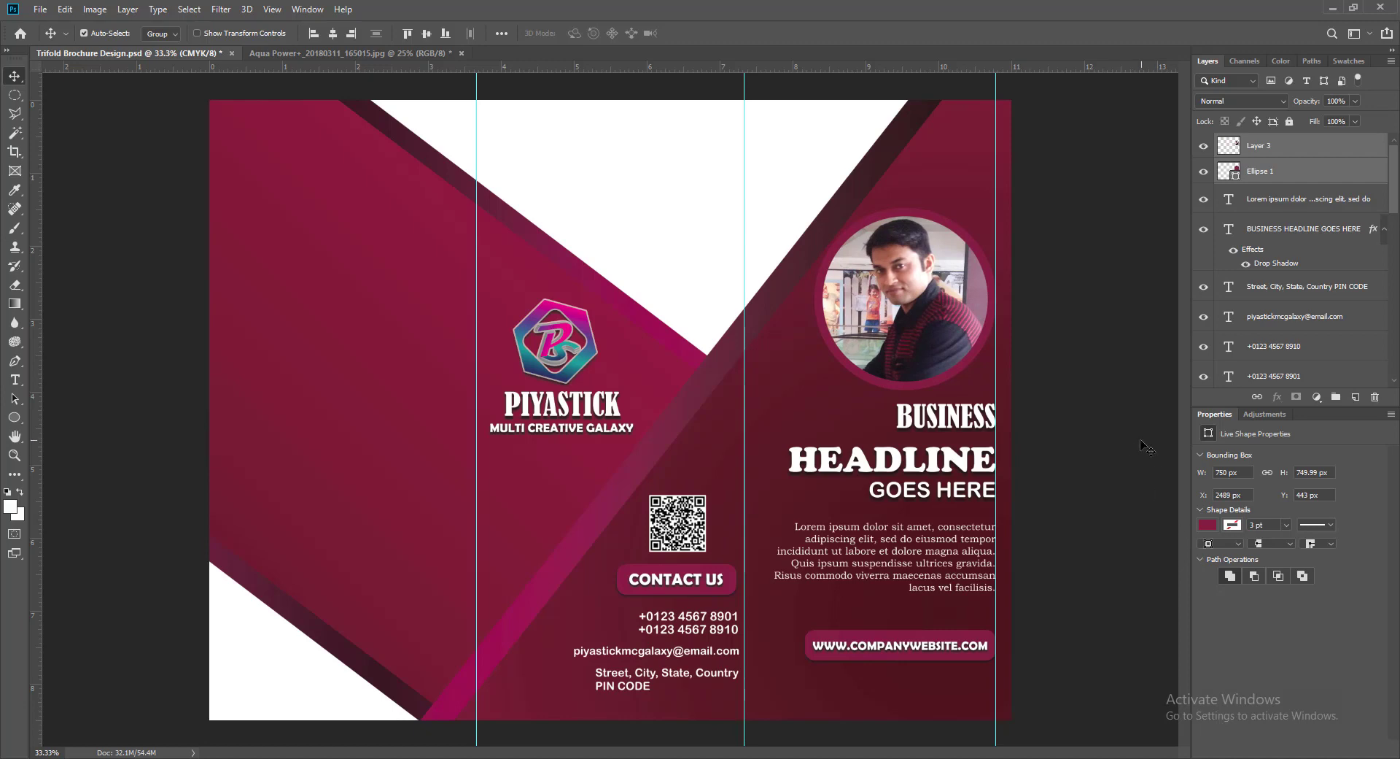
click(891, 387)
key(ctrl+s)
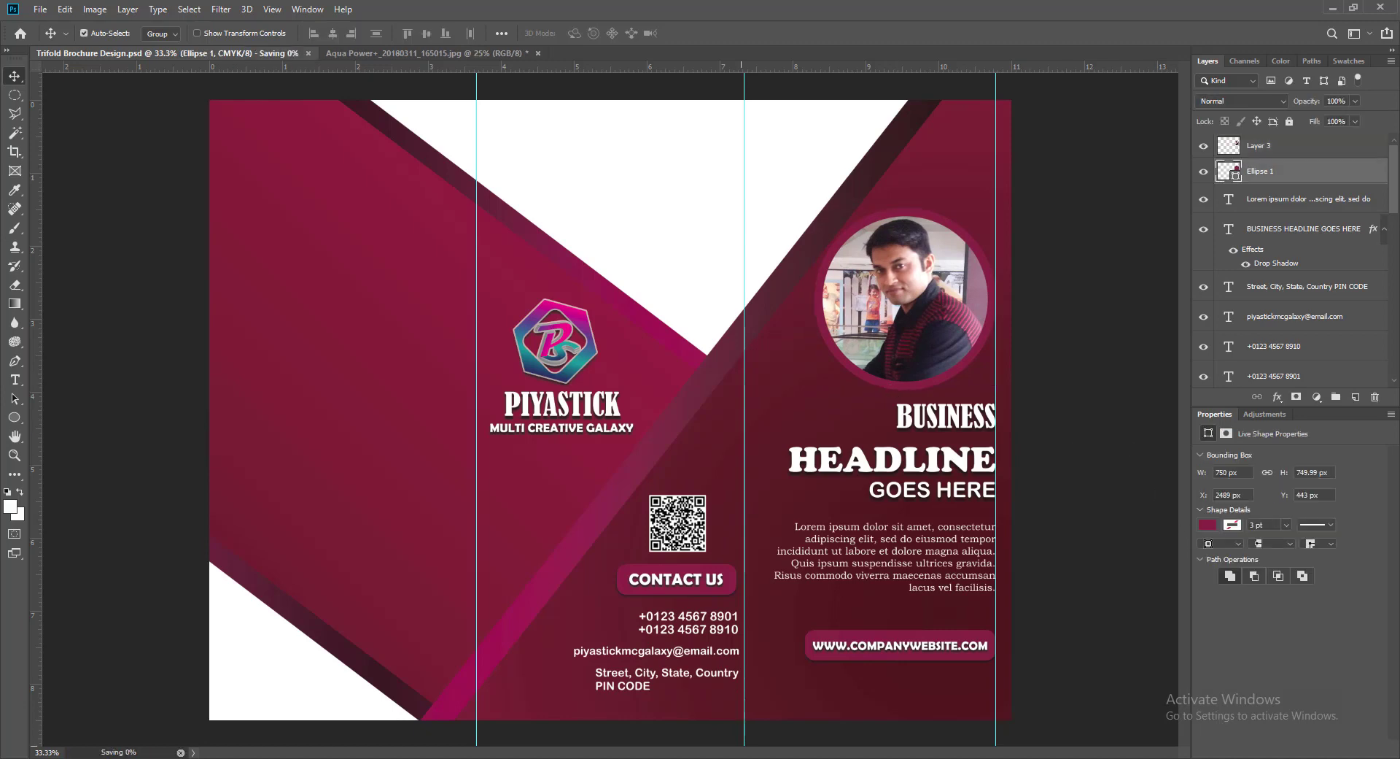
- Add a Drop Shadow to the Ellipse 1 ring through Blending Options
right_click(1236, 172)
click(1266, 175)
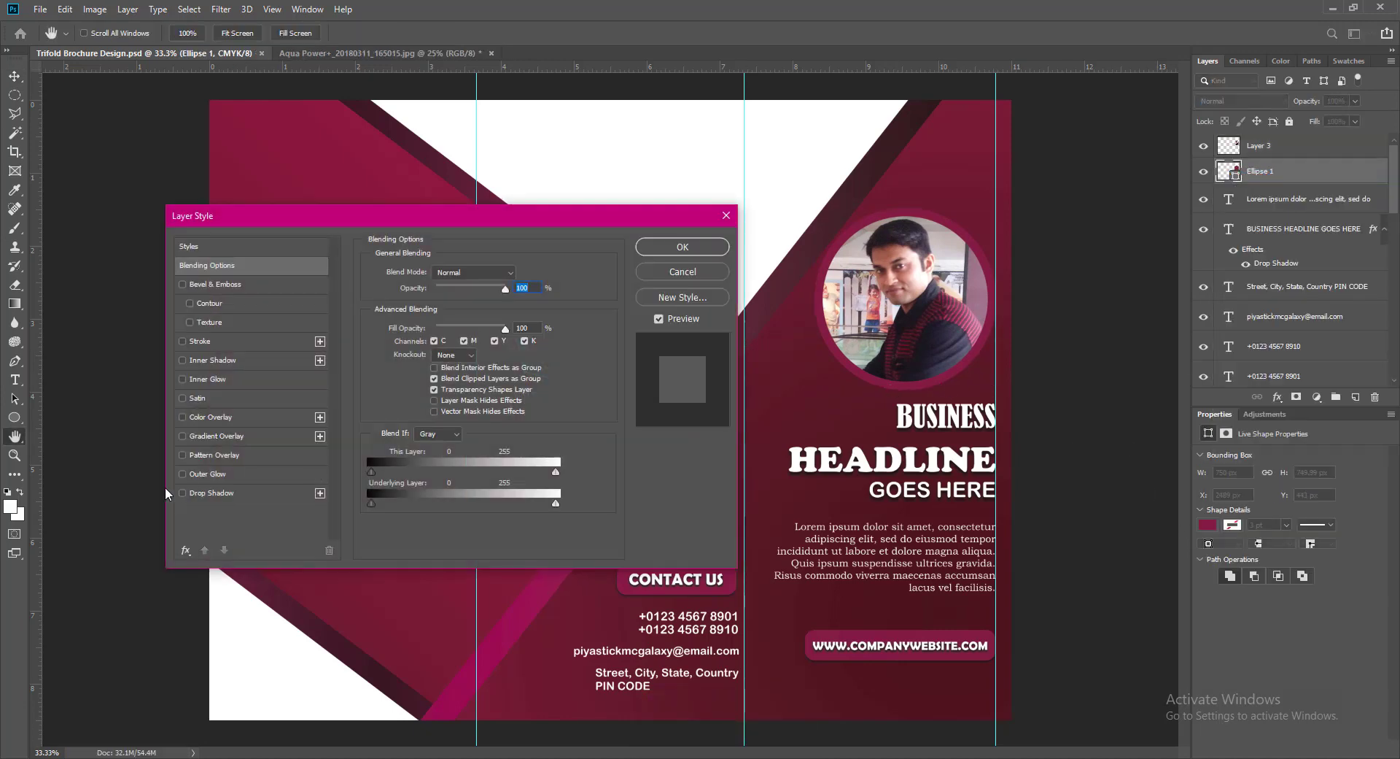
click(182, 493)
click(703, 253)
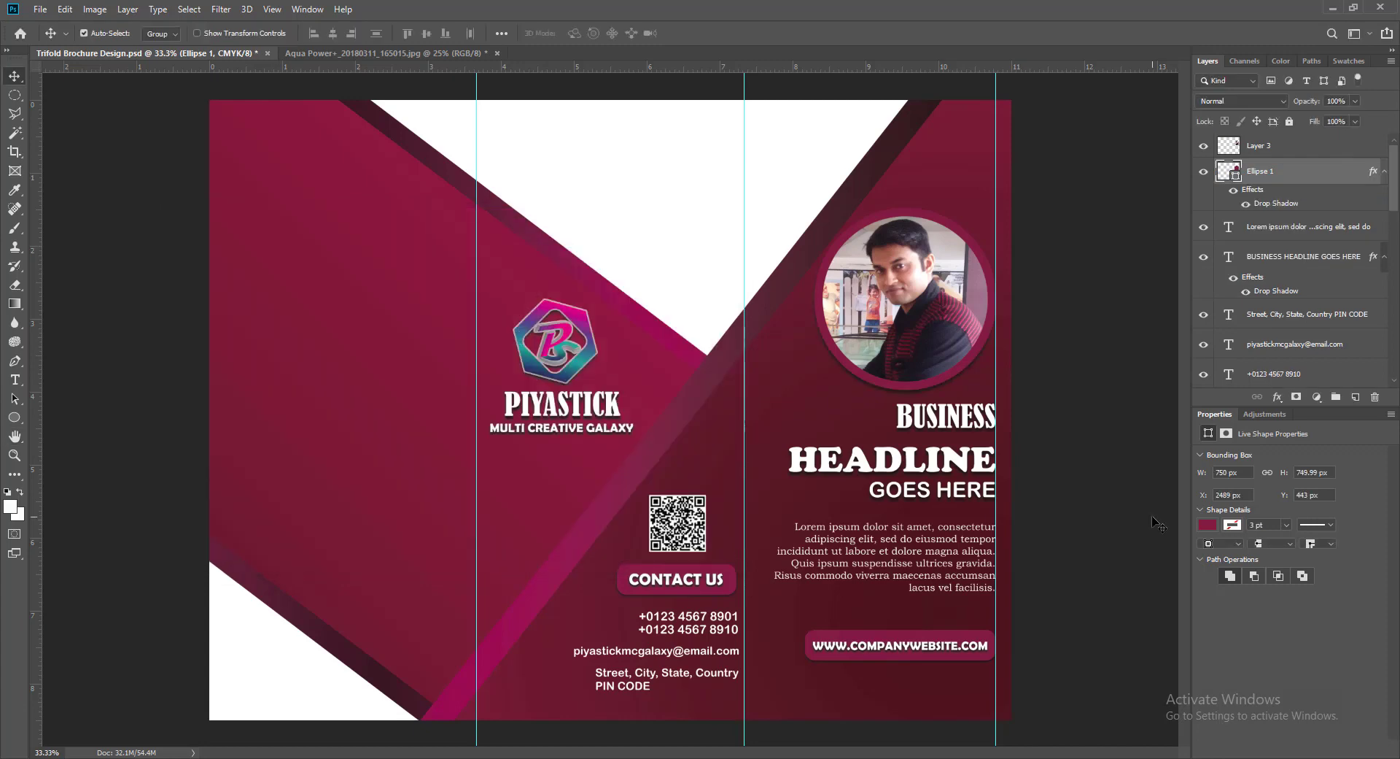
- Close the Aqua Power source photo without saving its changes
click(905, 354)
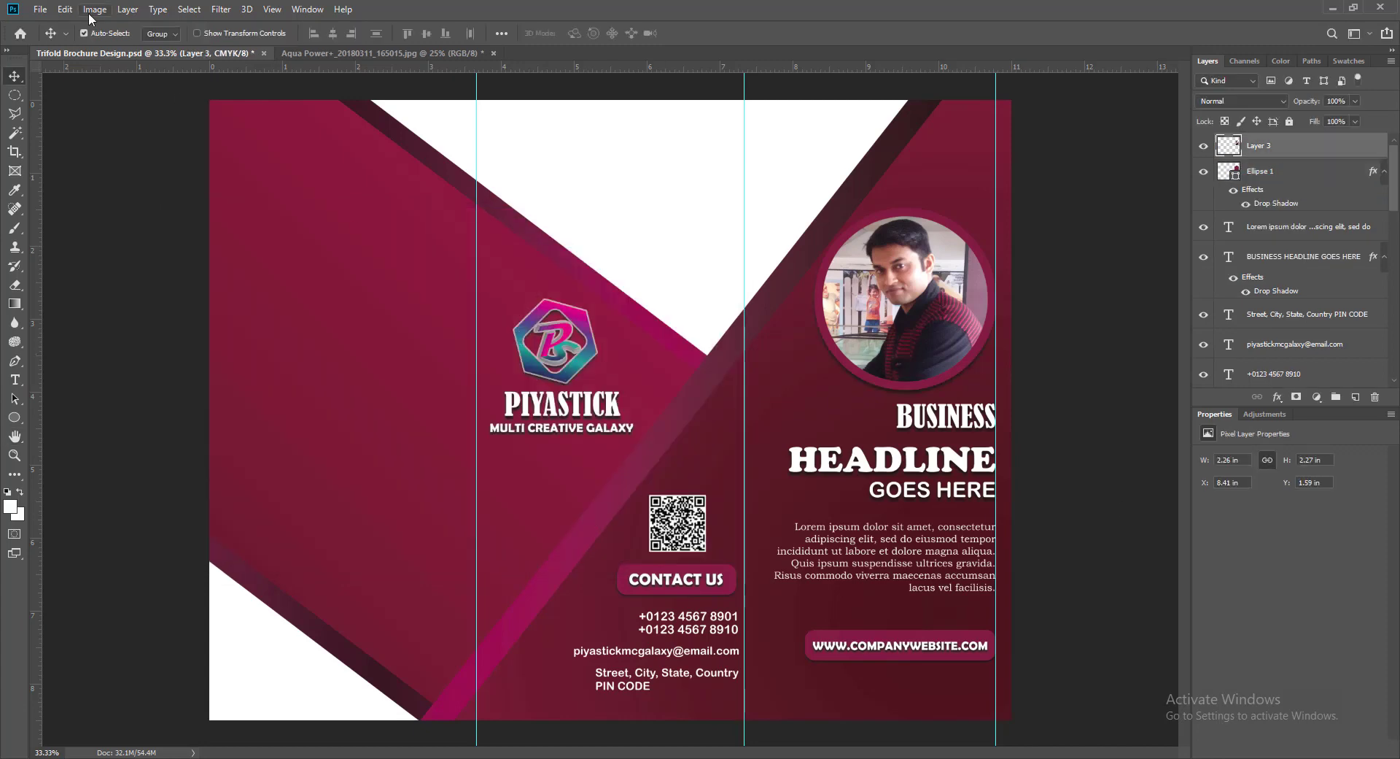
click(494, 54)
click(704, 305)
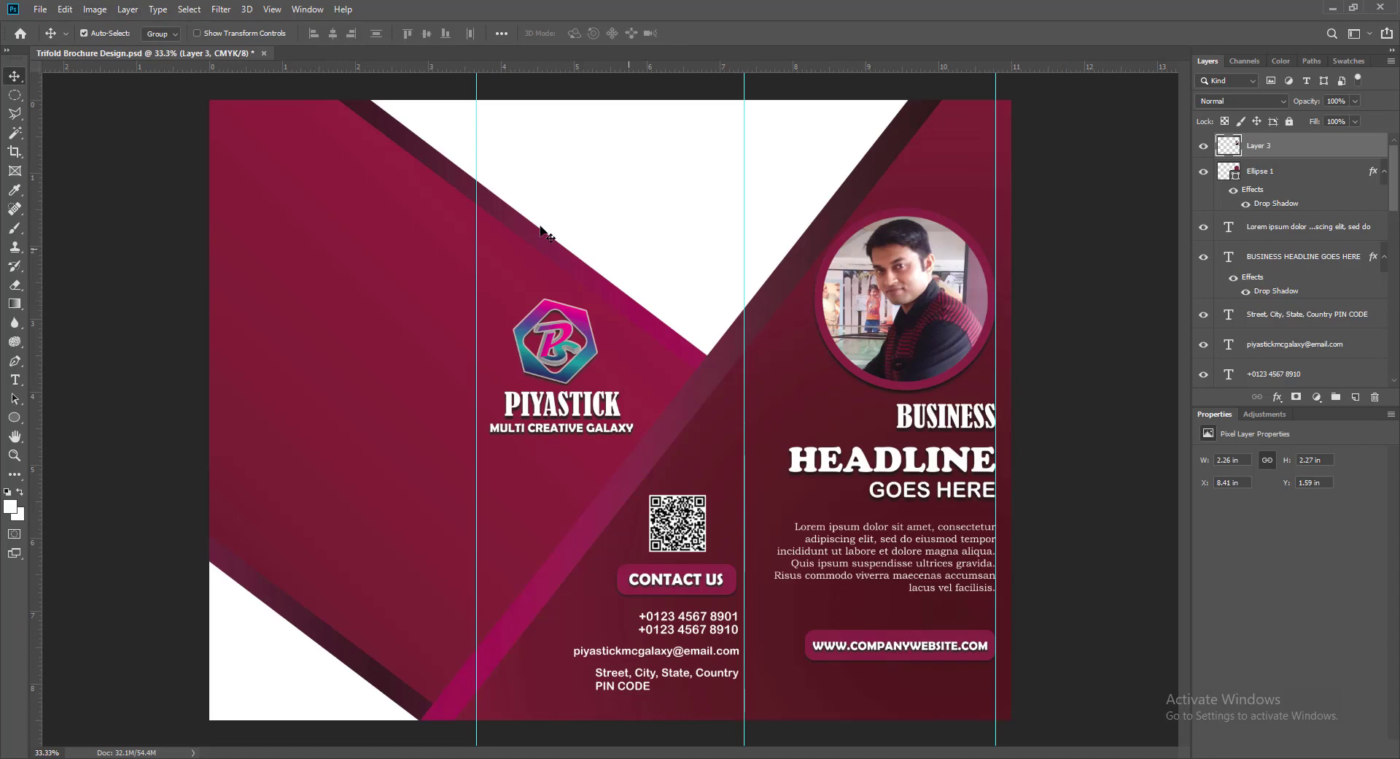
- Raise the portrait's brightness to 29 in Brightness/Contrast
click(95, 8)
mouse_move(131, 23)
click(248, 57)
drag(923, 147, 937, 149)
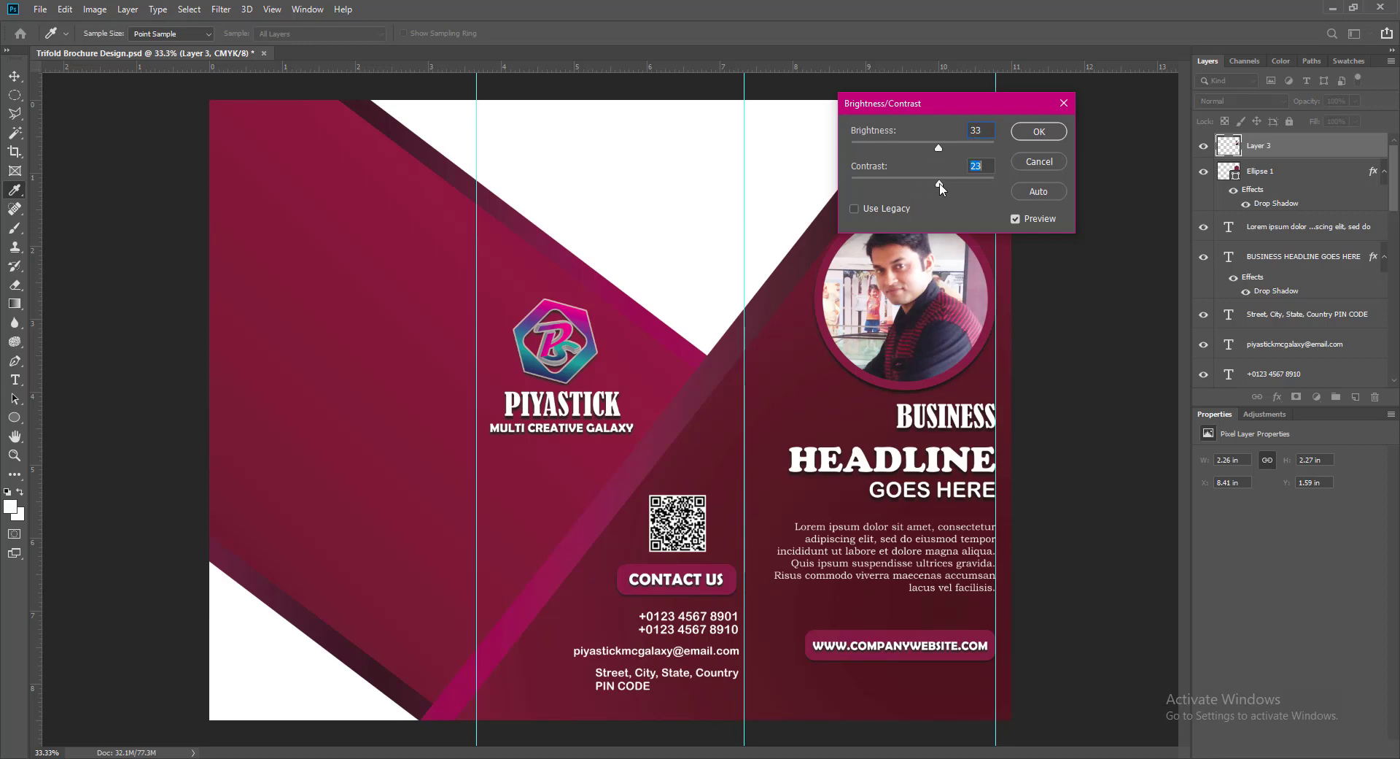
- Apply the brightness boost, colour-balance Layer 3 to +30, −36, +26 midtones, and save
click(1039, 132)
click(95, 8)
mouse_move(146, 47)
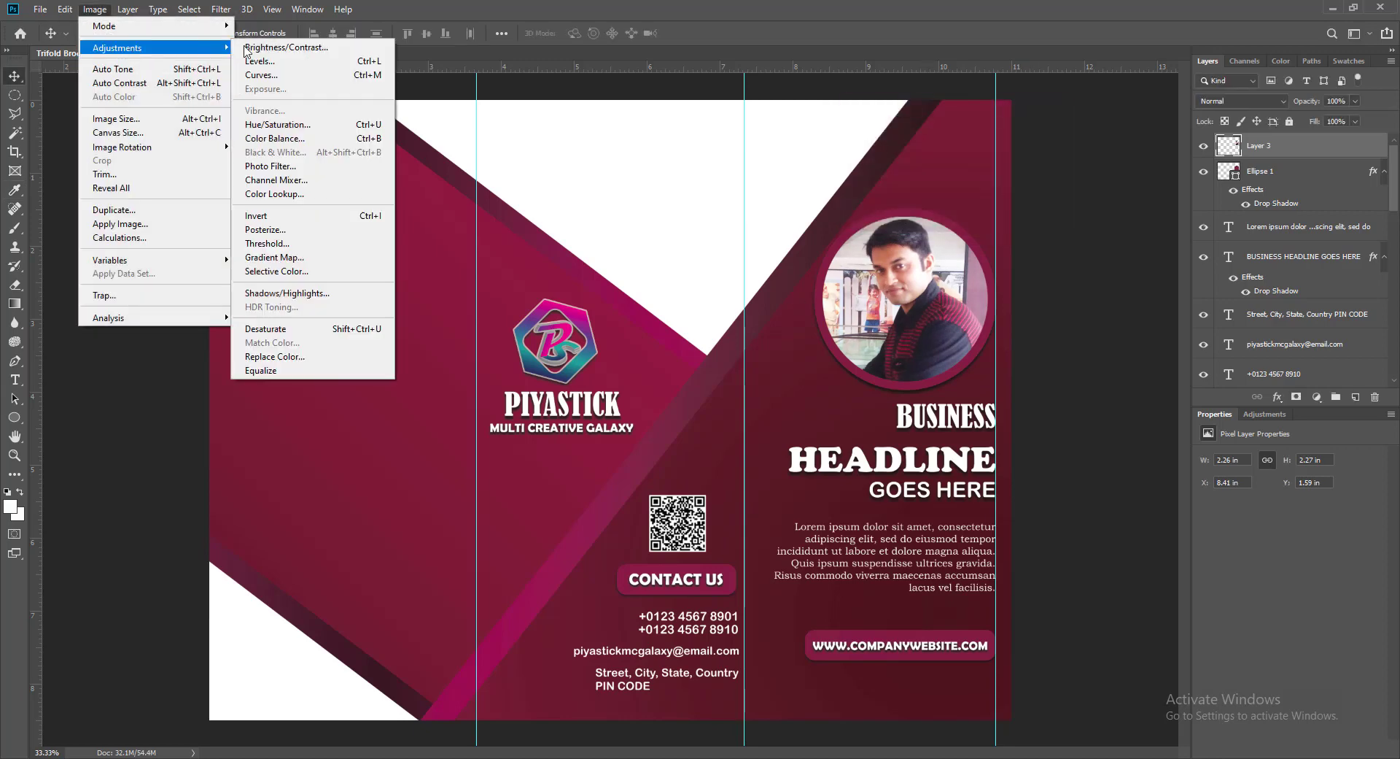
click(1098, 271)
click(96, 10)
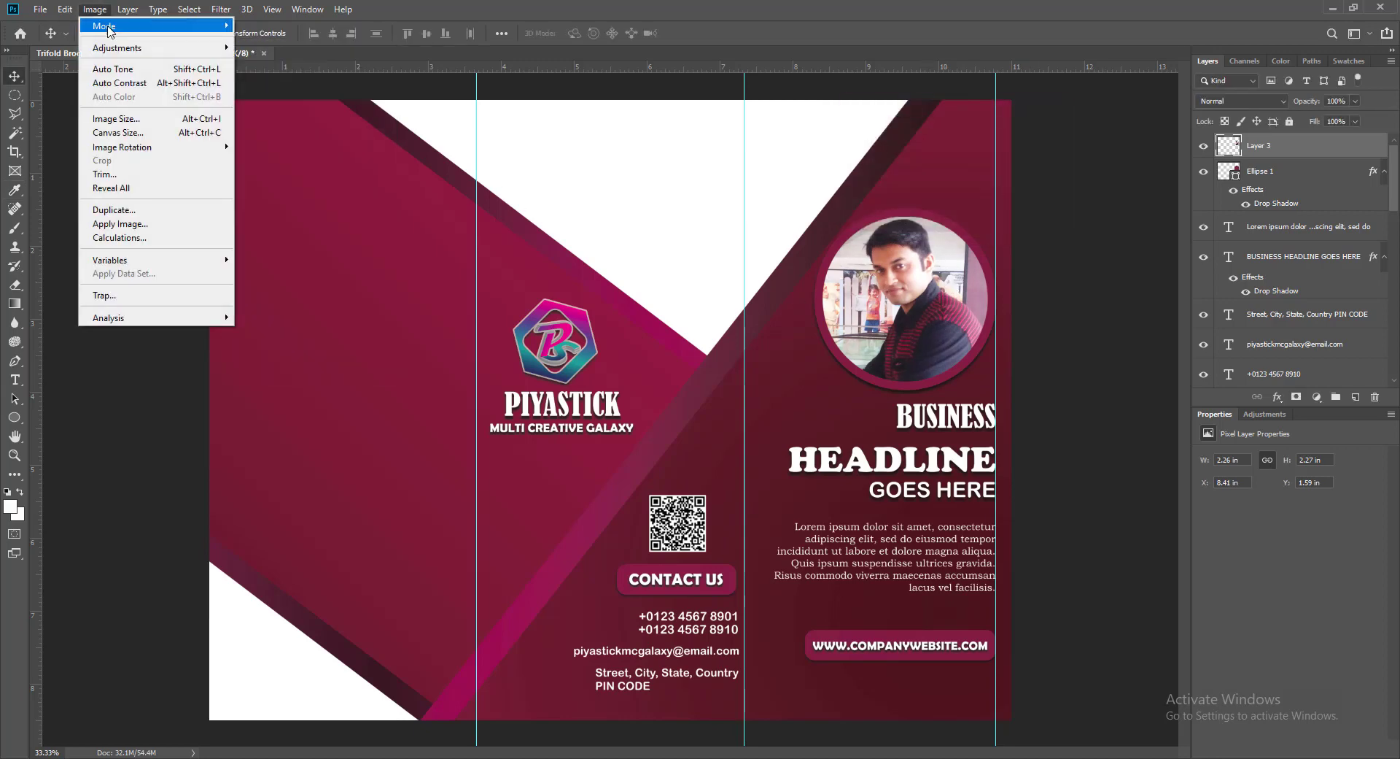
click(275, 138)
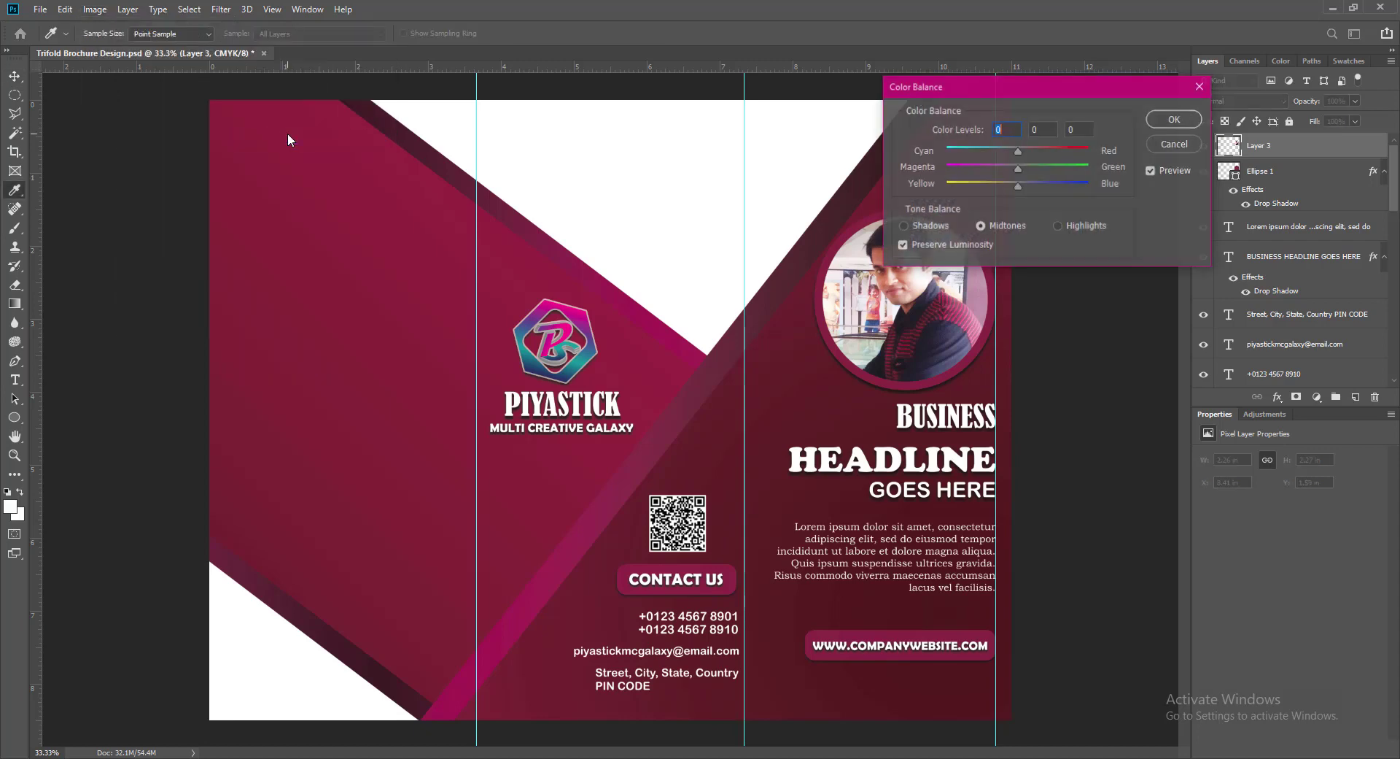
drag(964, 91, 295, 89)
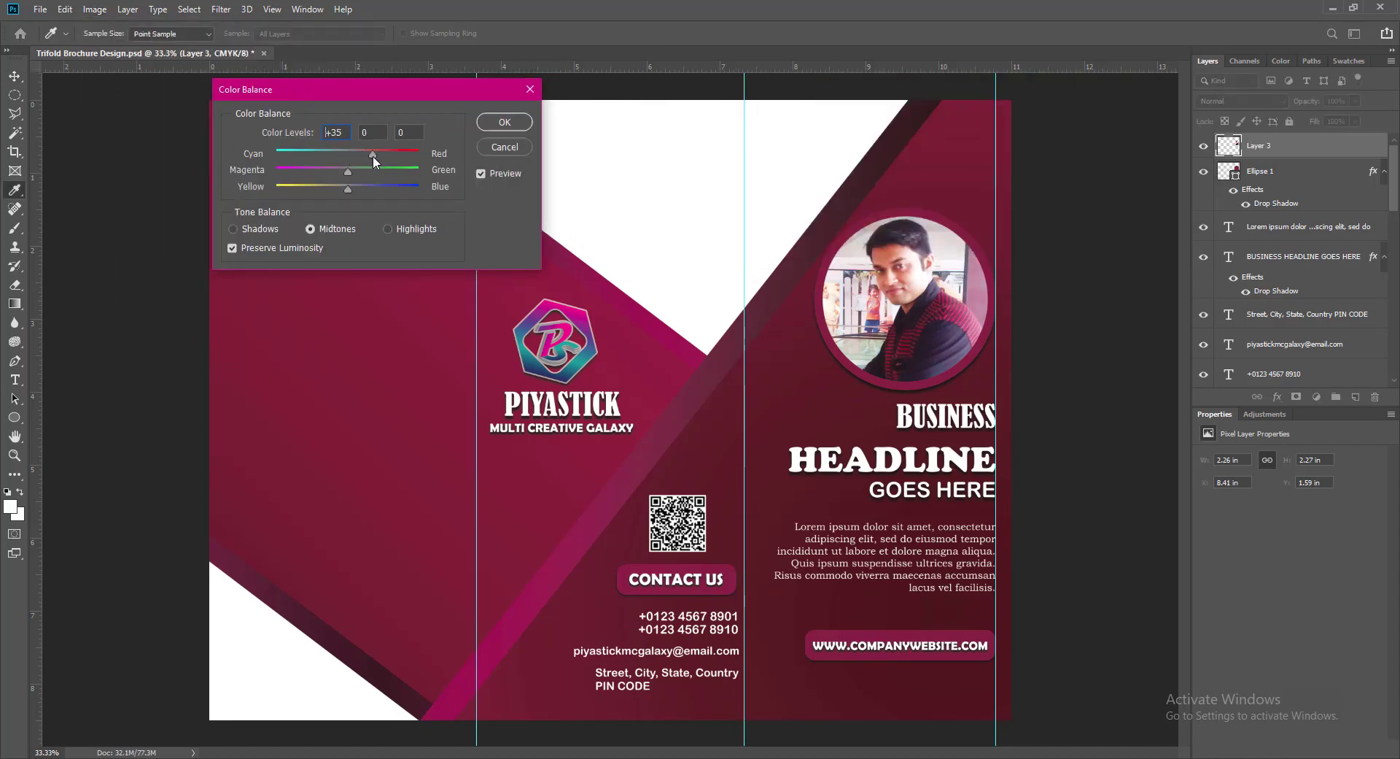
click(323, 172)
drag(348, 189, 387, 191)
key(Tab)
click(366, 187)
click(504, 122)
key(v)
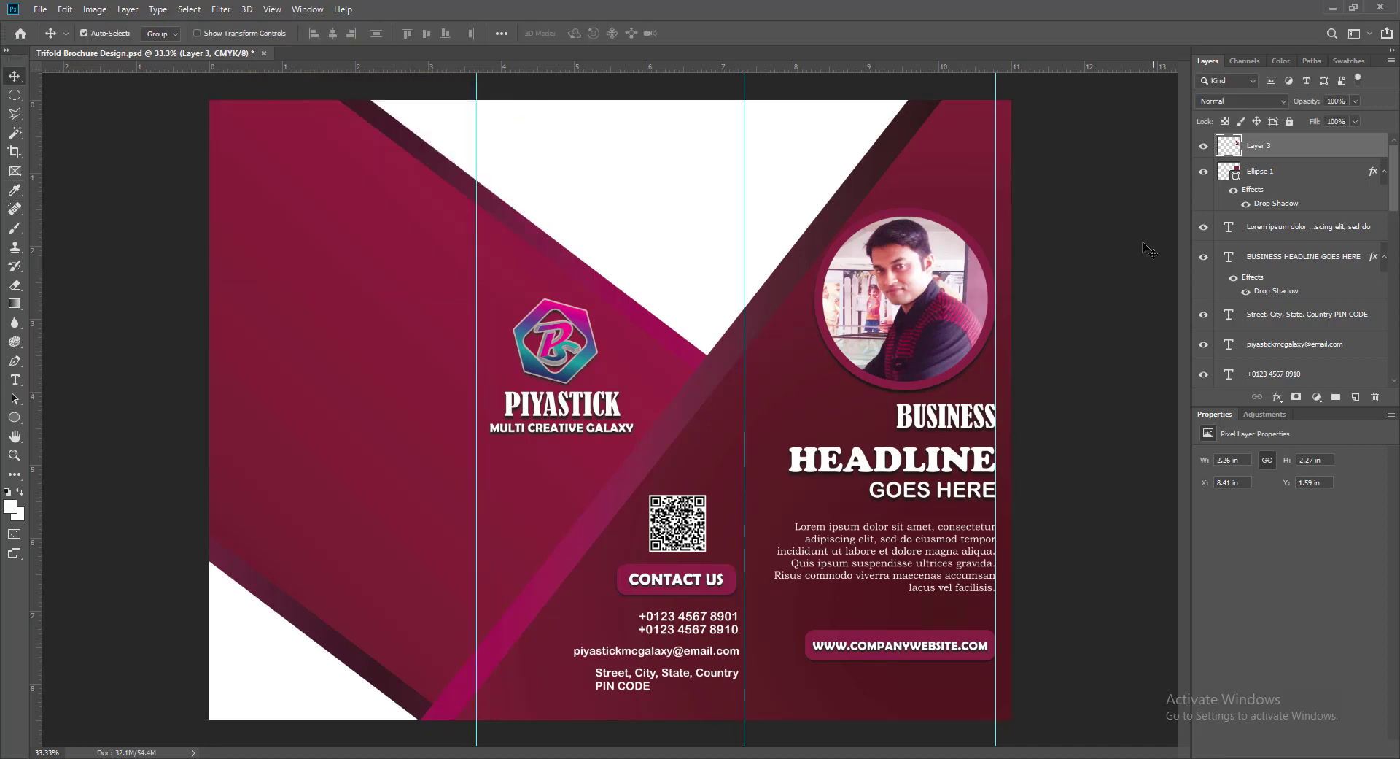
key(ctrl+s)
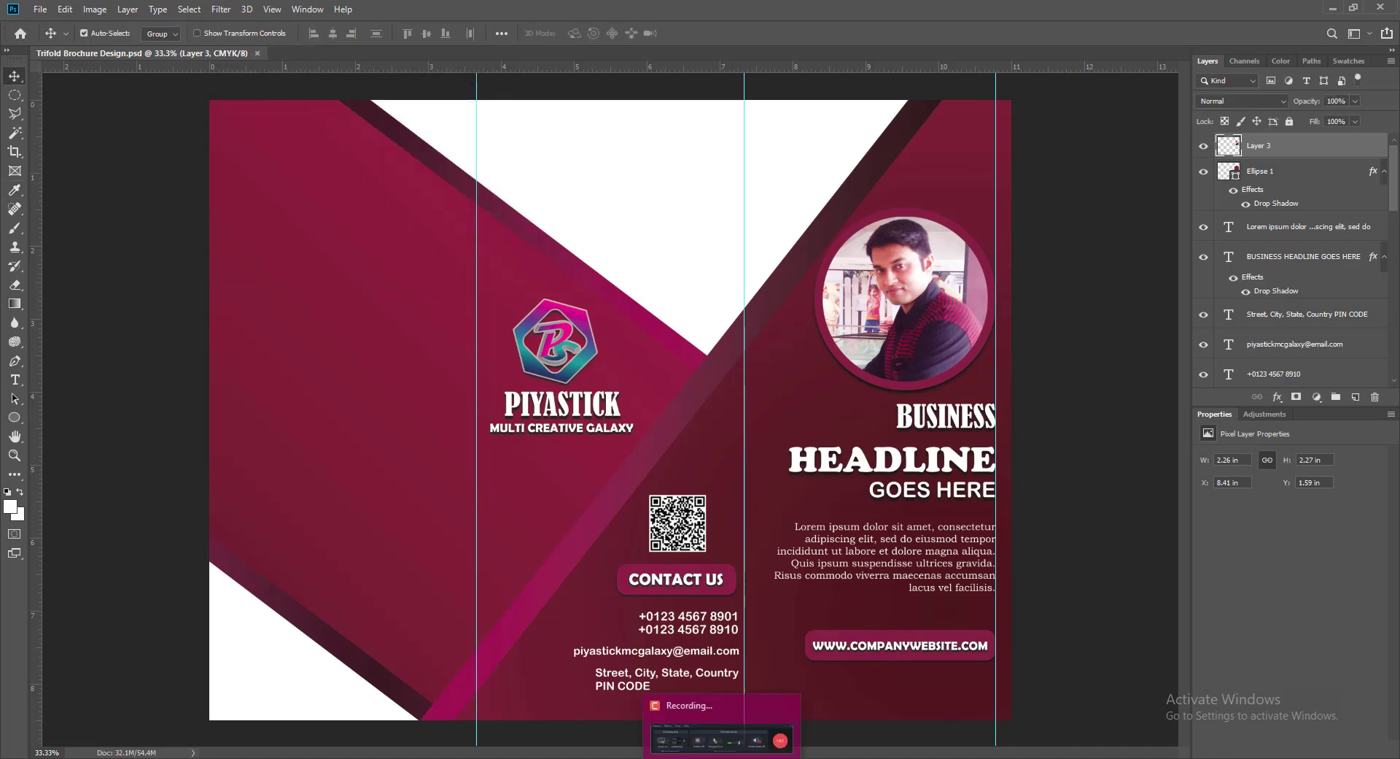
- Copy the CONTACT US button to the top of the left panel beside a new left-edge guide
click(671, 589)
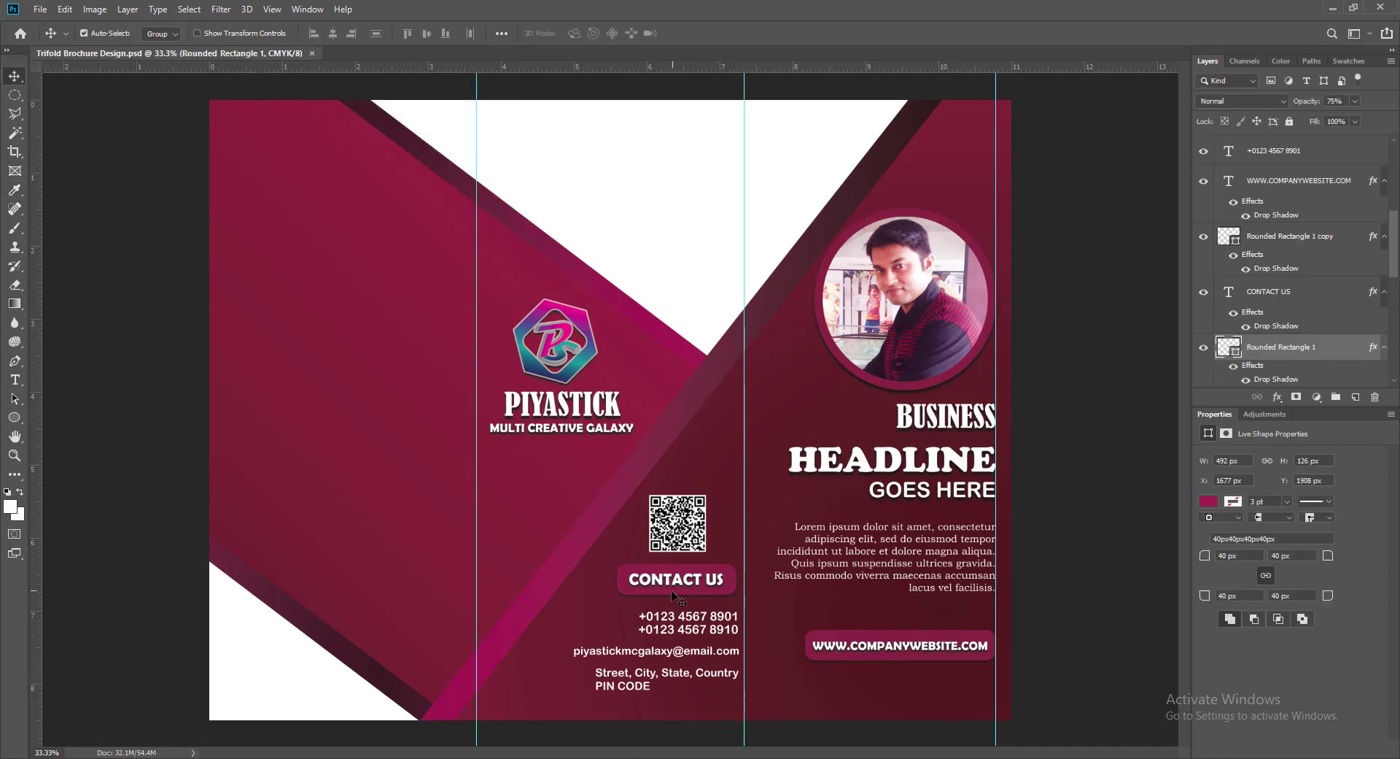
shift+click(660, 582)
drag(660, 582, 286, 184)
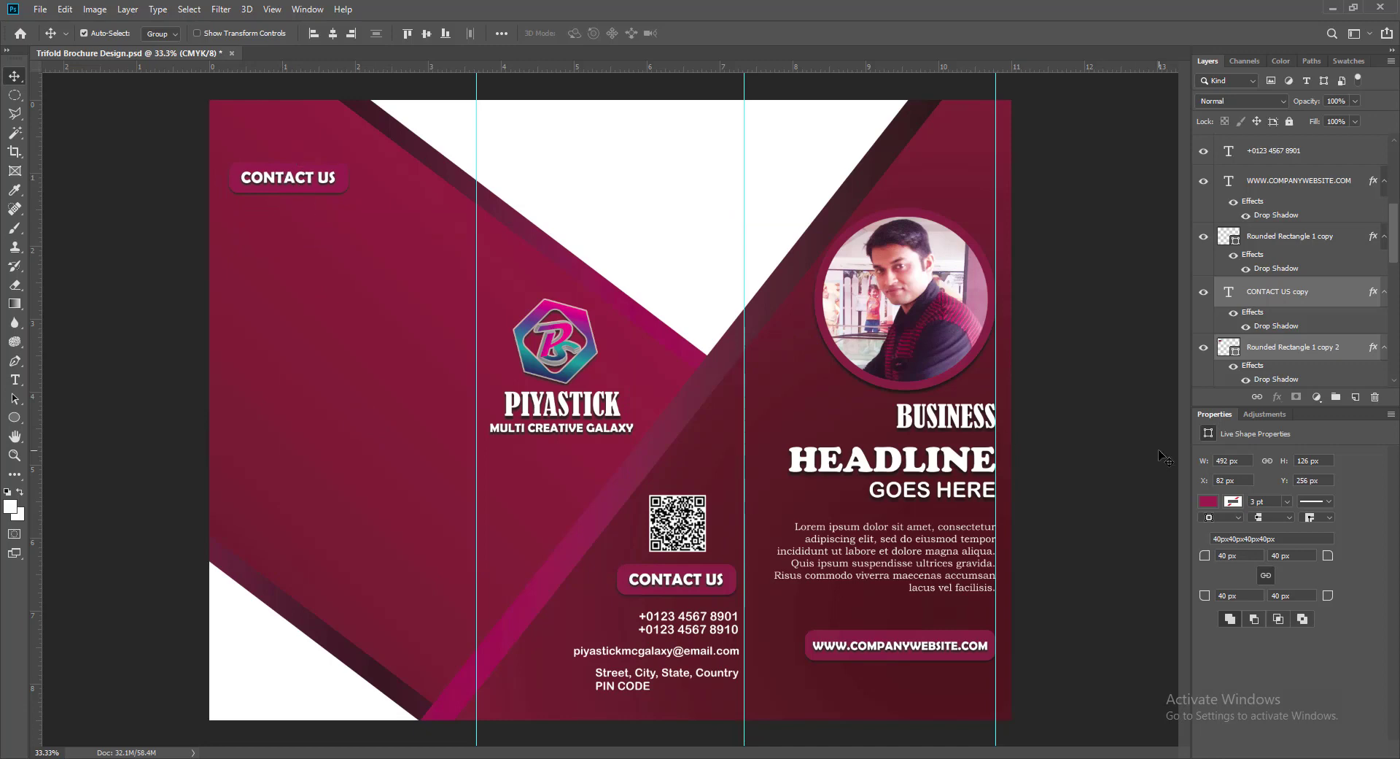
key(shift+Left)
key(shift+Left)
key(shift+Left)
drag(34, 357, 227, 362)
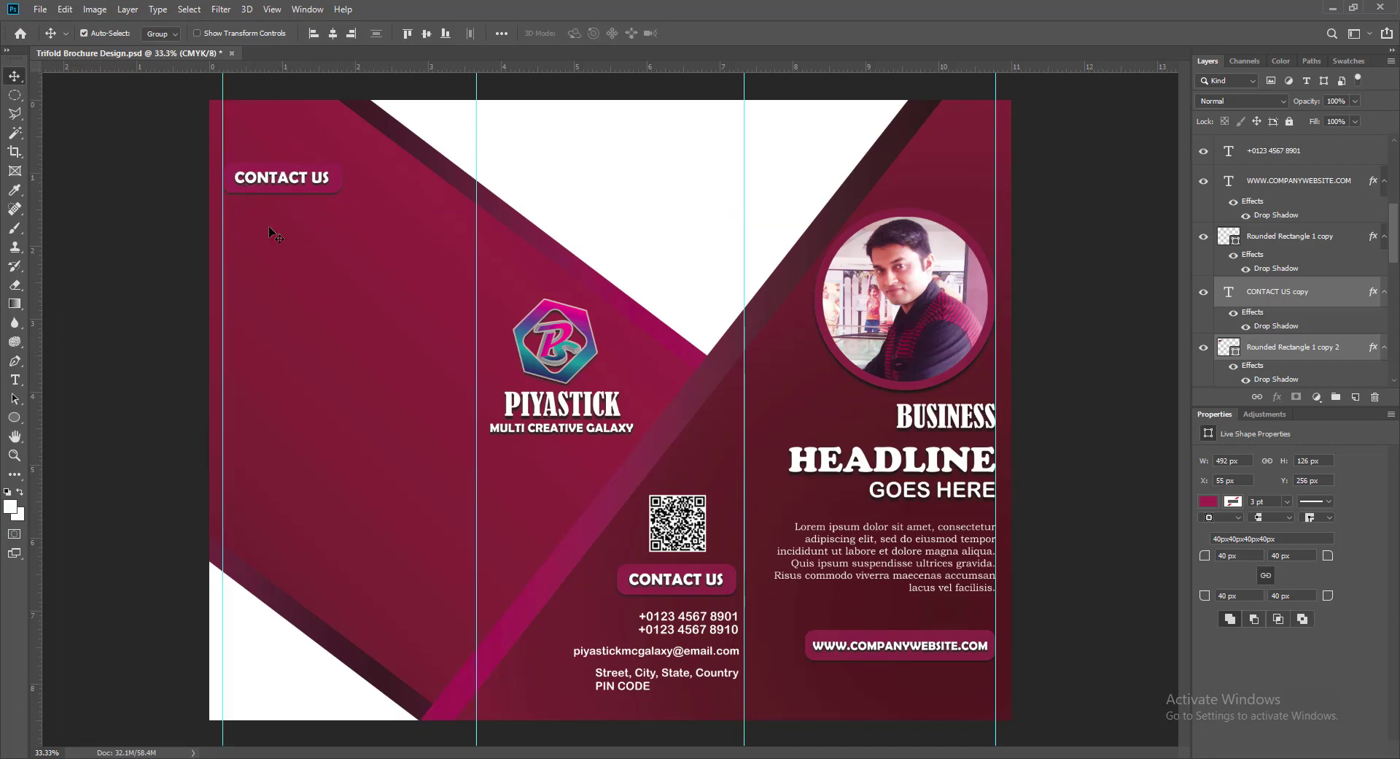
key(Right)
key(Right)
key(Right)
- Relabel the copied button ABOUT COMPANY in 14 pt type
double_click(1229, 292)
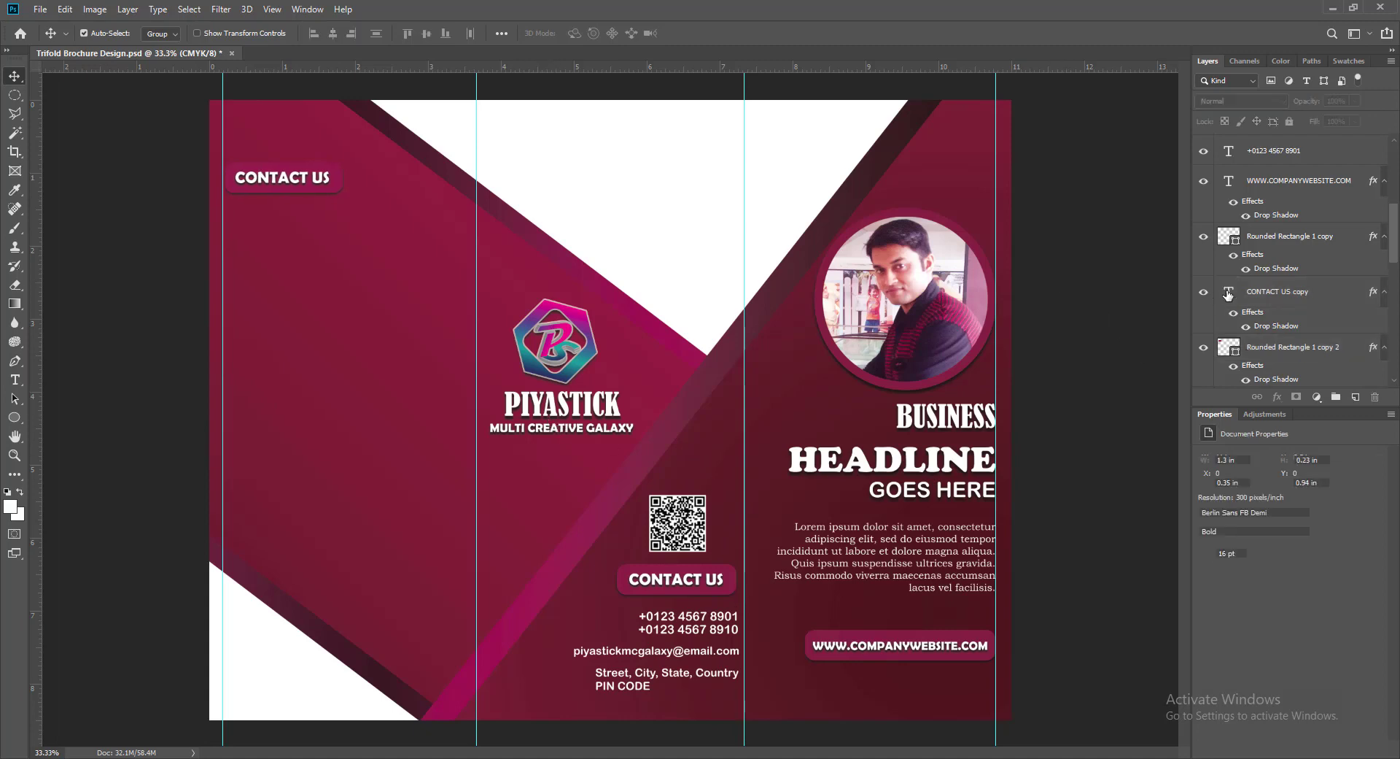
text(AB)
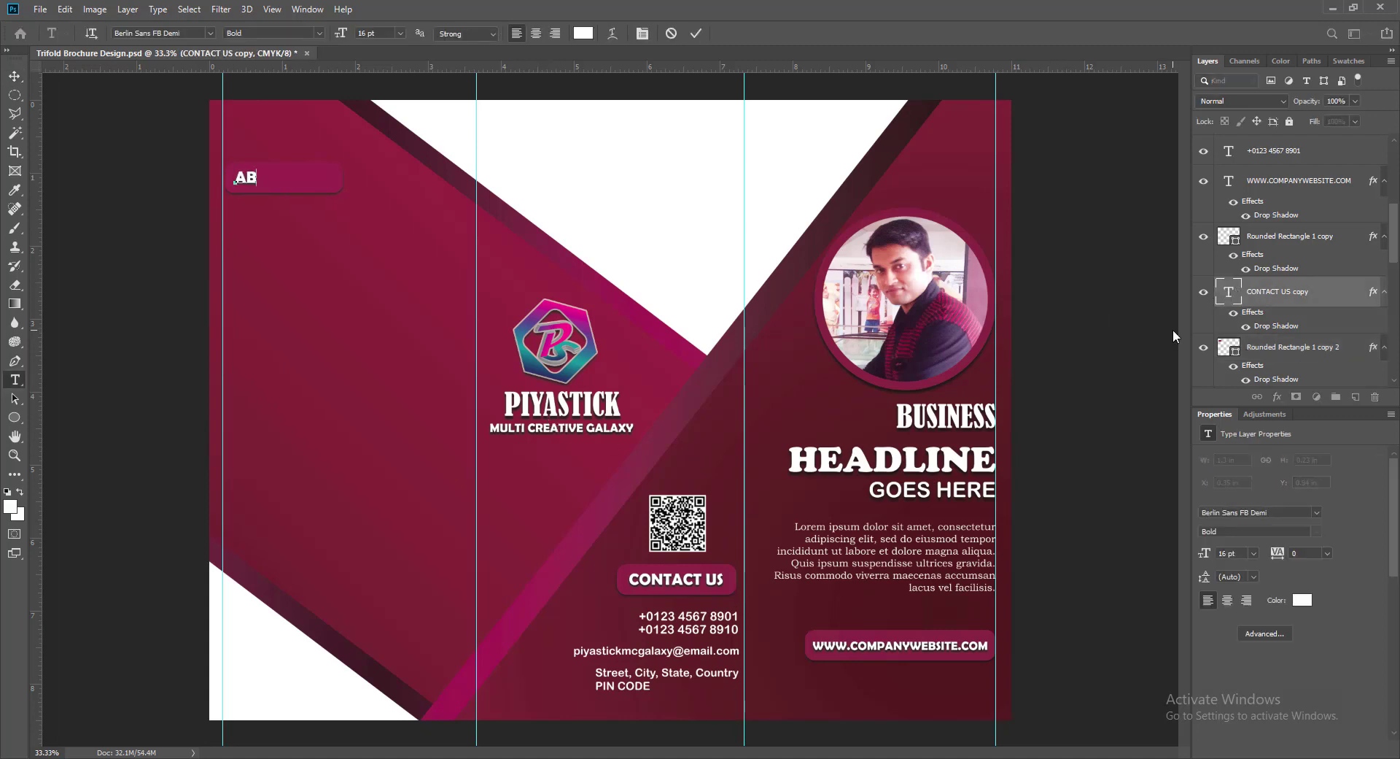
text(OUT COMPANY)
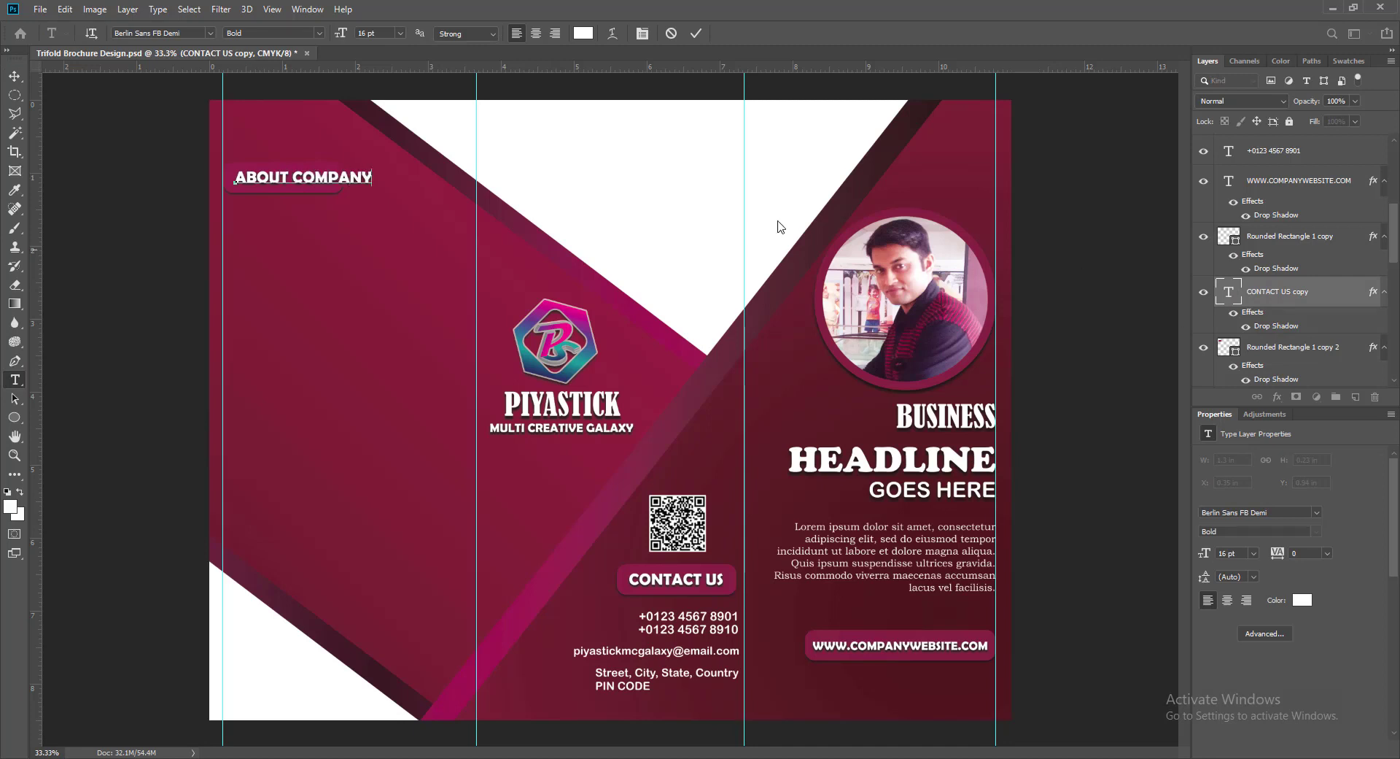
key(ctrl+a)
click(400, 33)
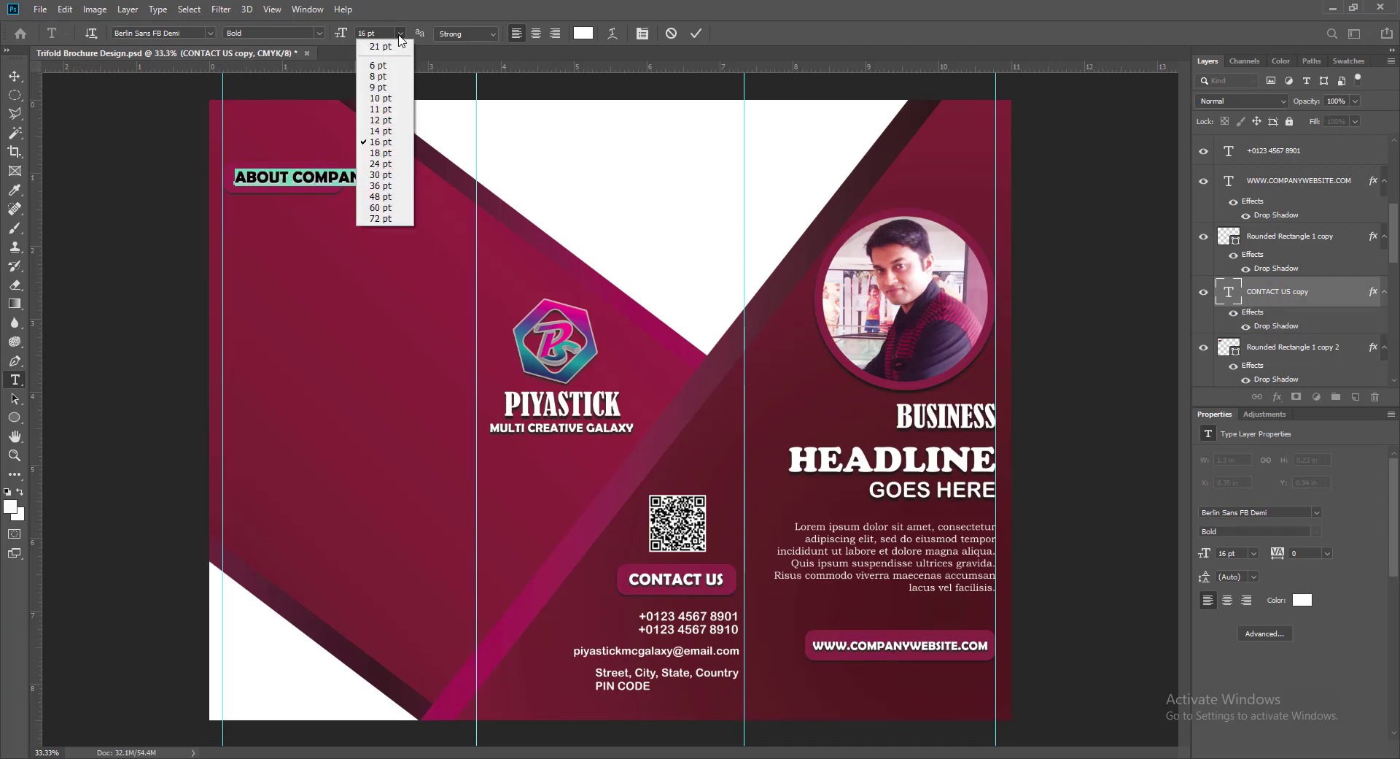
click(377, 126)
click(400, 33)
click(366, 126)
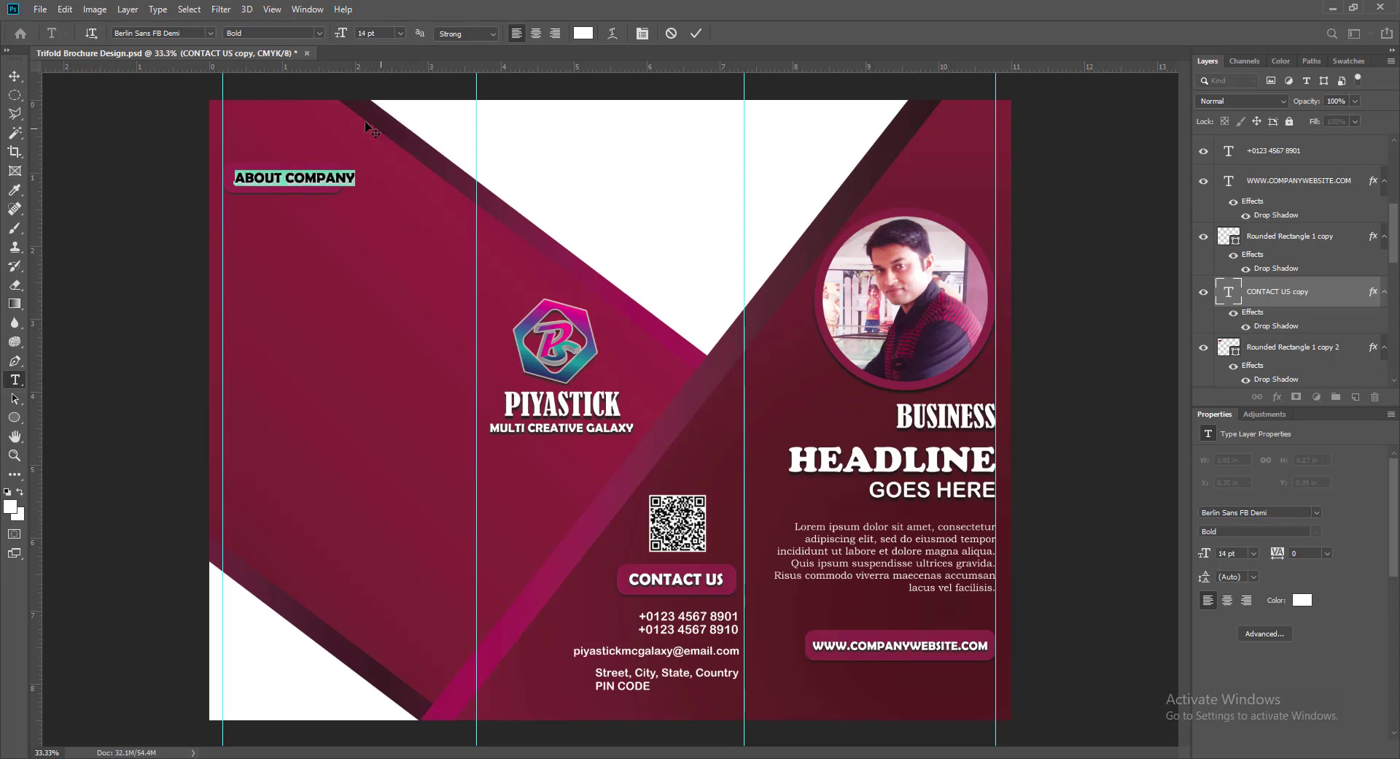
click(695, 34)
key(v)
key(shift+Left)
key(shift+Left)
key(shift+Left)
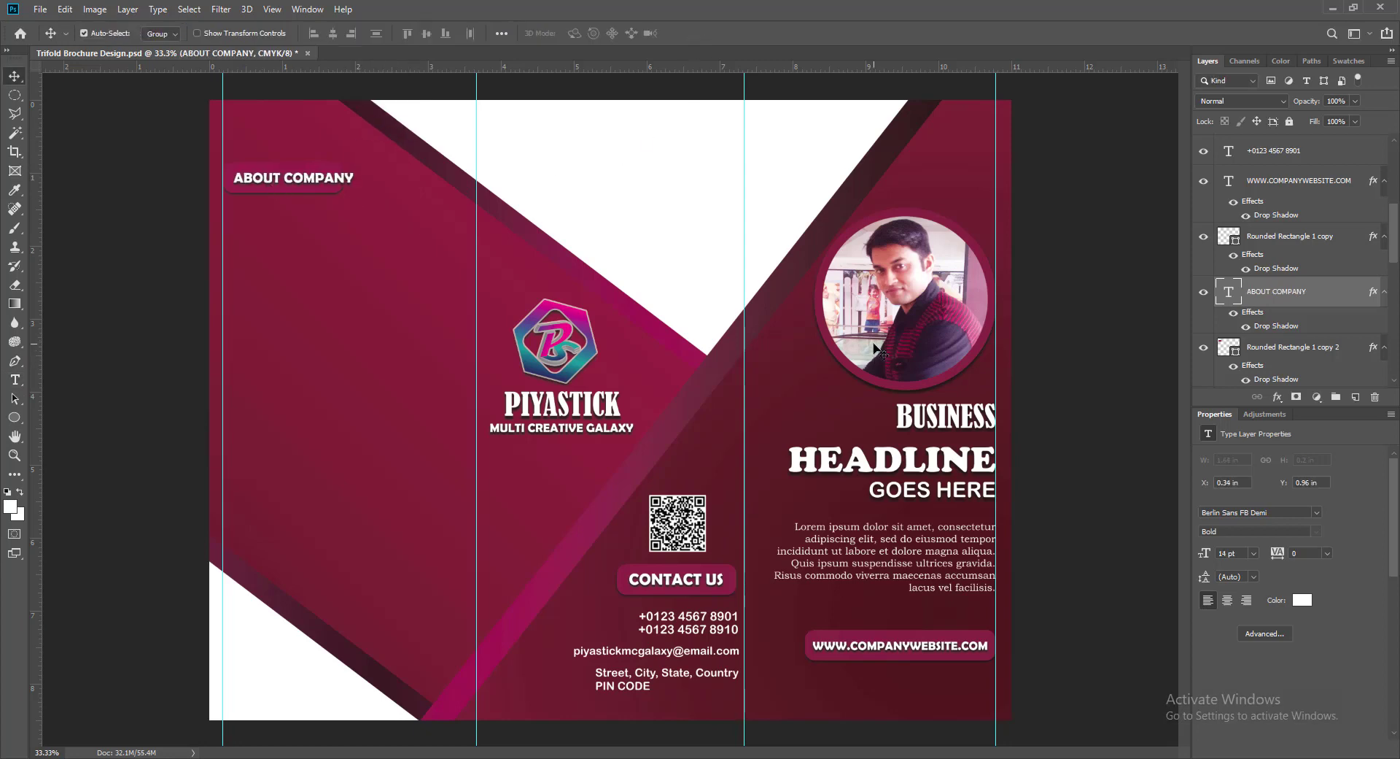
- Widen the button's pill shape to fit the ABOUT COMPANY label
click(321, 188)
key(ctrl+t)
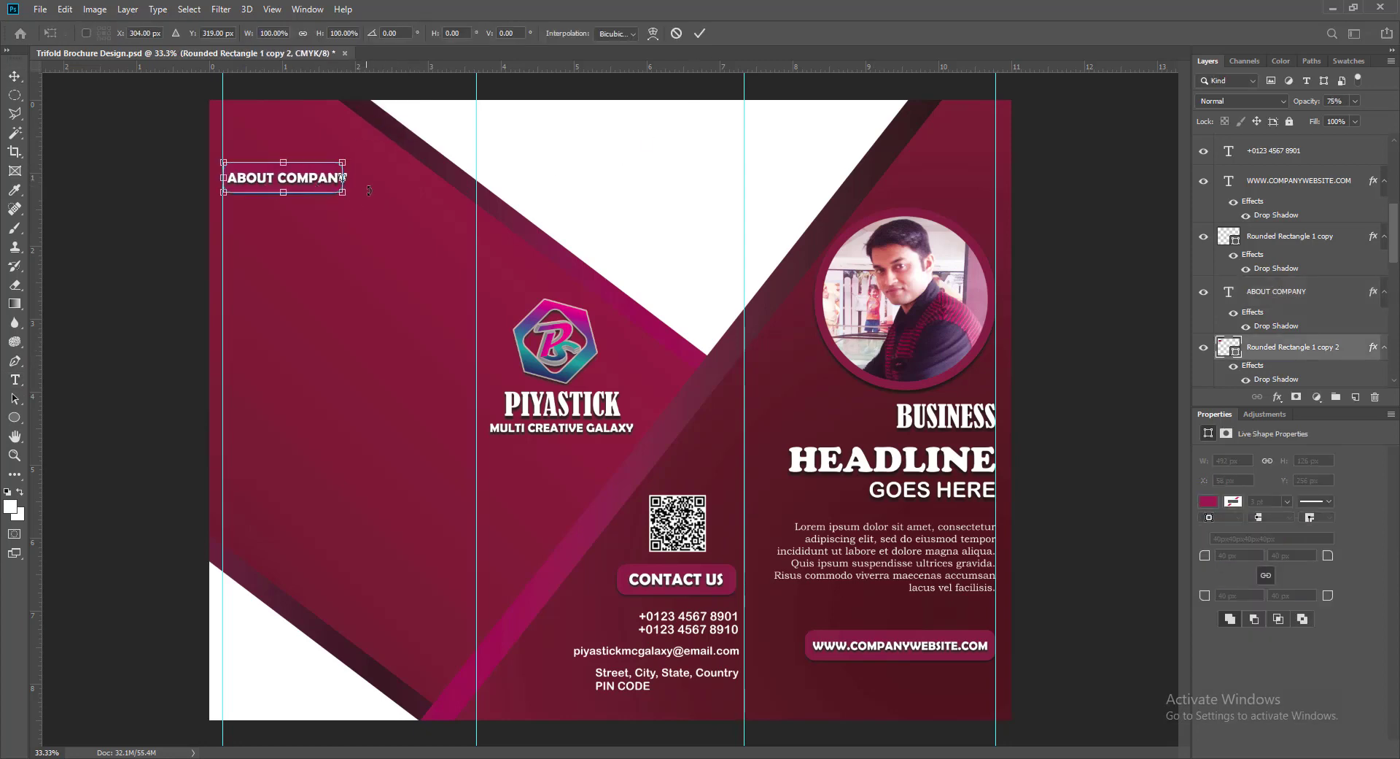
drag(347, 177, 357, 180)
click(700, 33)
- Fine-tune the ABOUT COMPANY text position and save the brochure
click(285, 186)
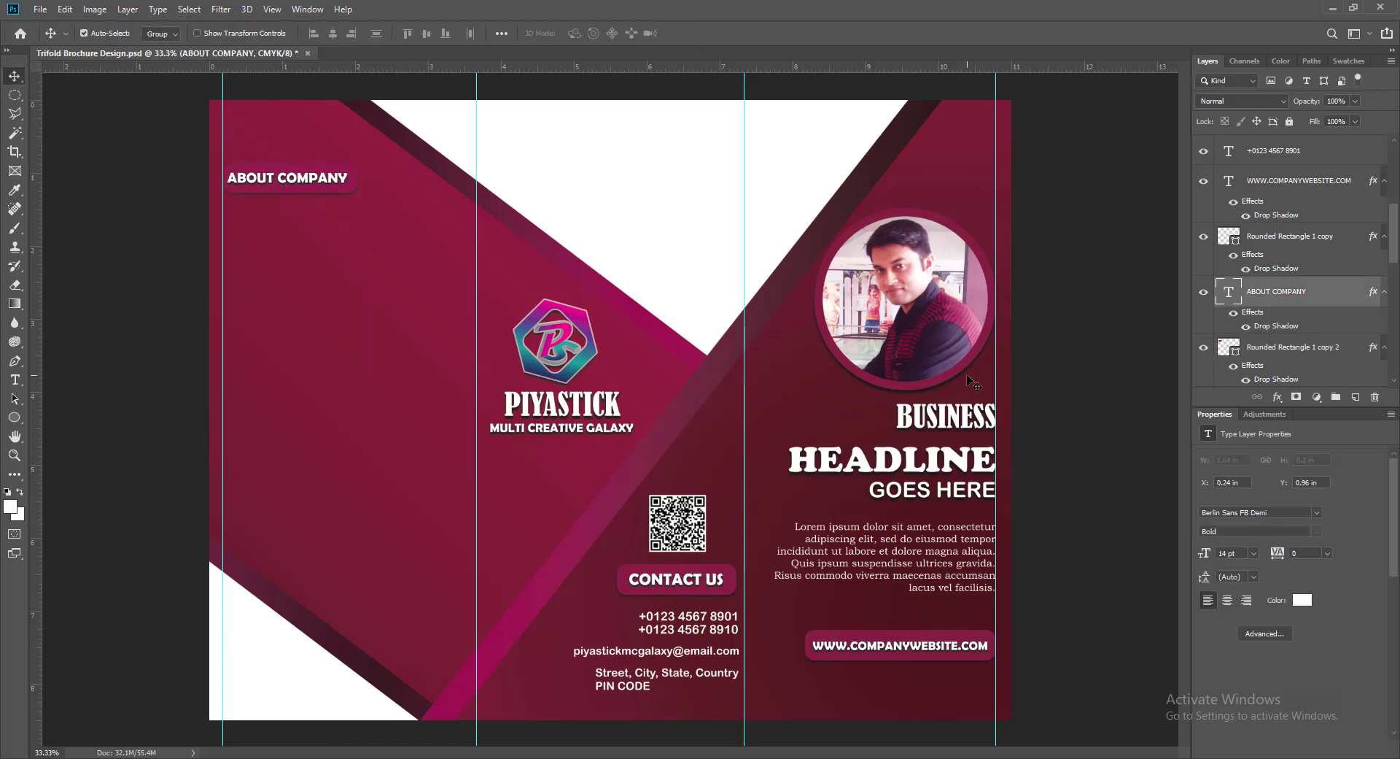
key(Right)
key(Right)
key(Right)
key(Right)
key(Right)
key(Right)
key(Right)
key(Right)
key(Right)
key(Right)
key(Right)
key(Right)
key(Right)
key(Right)
key(Right)
key(Right)
key(Right)
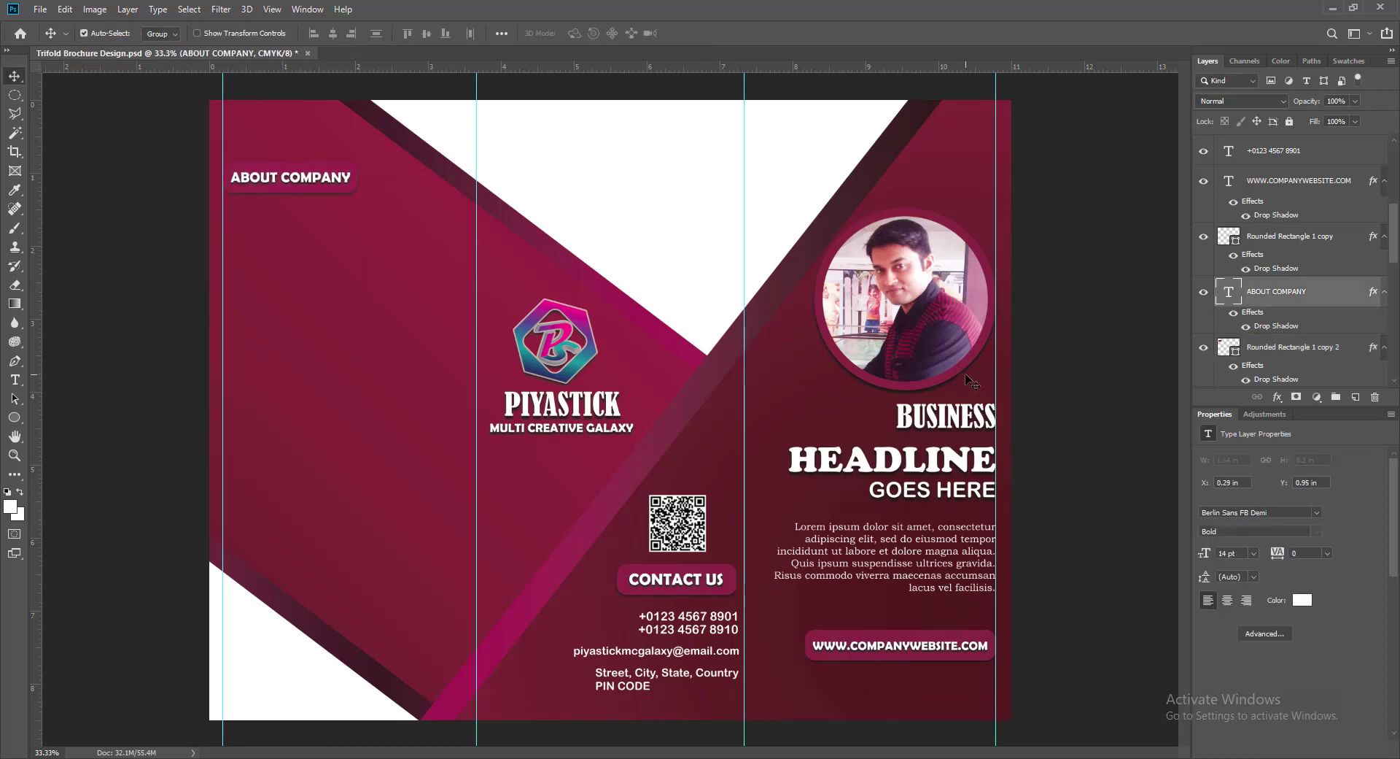
key(Left)
key(Left)
key(Left)
key(Left)
key(Left)
key(Left)
key(Left)
key(Right)
key(Left)
key(ctrl+s)
click(282, 187)
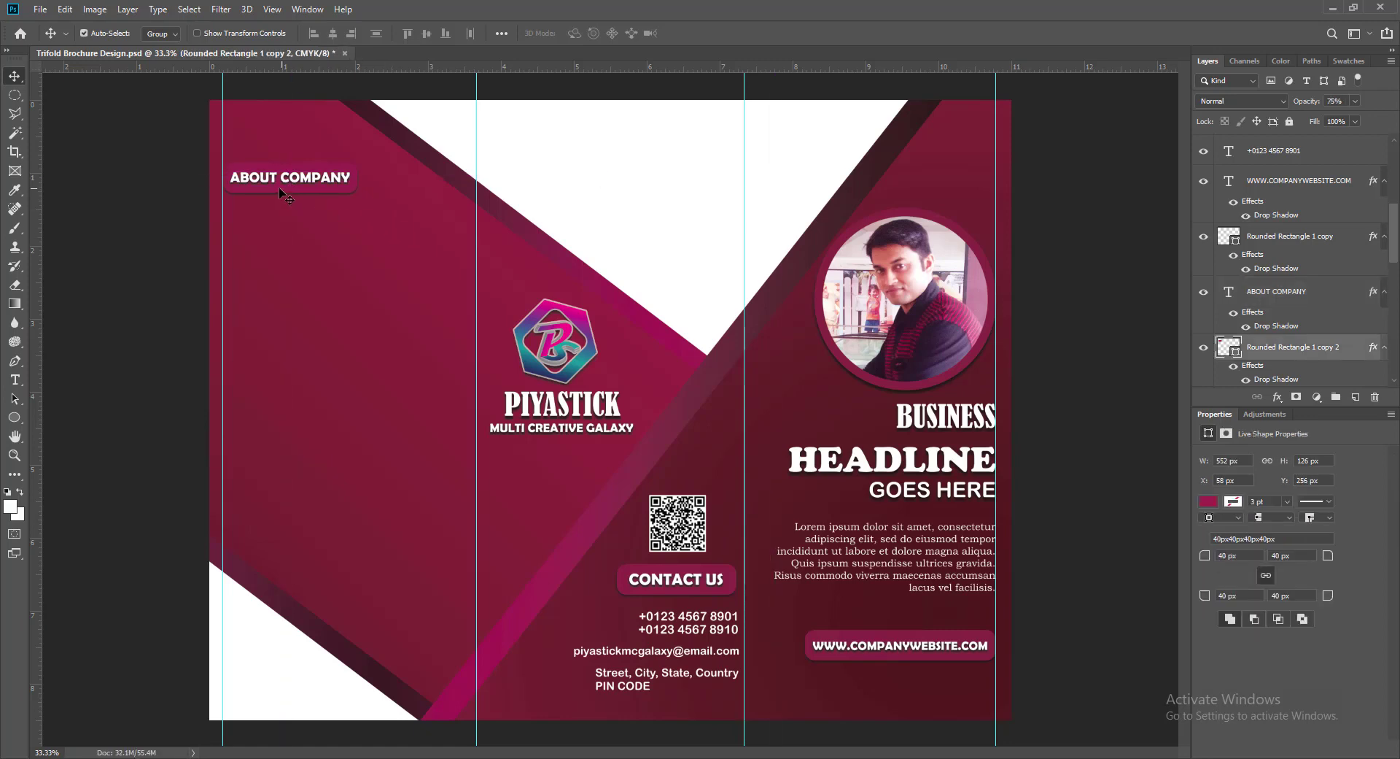
click(254, 184)
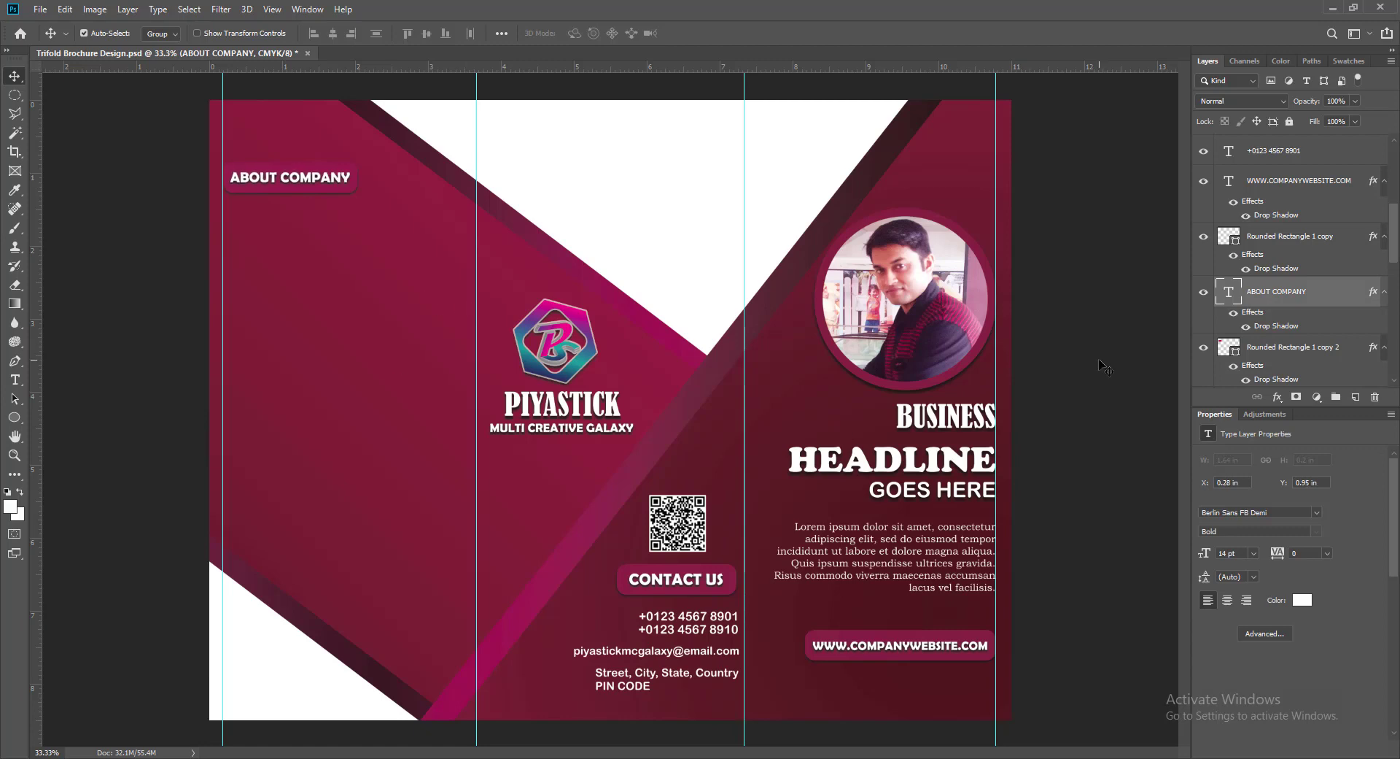
- Copy the Lorem ipsum paragraph, left-aligned, just under the ABOUT COMPANY heading
click(1356, 397)
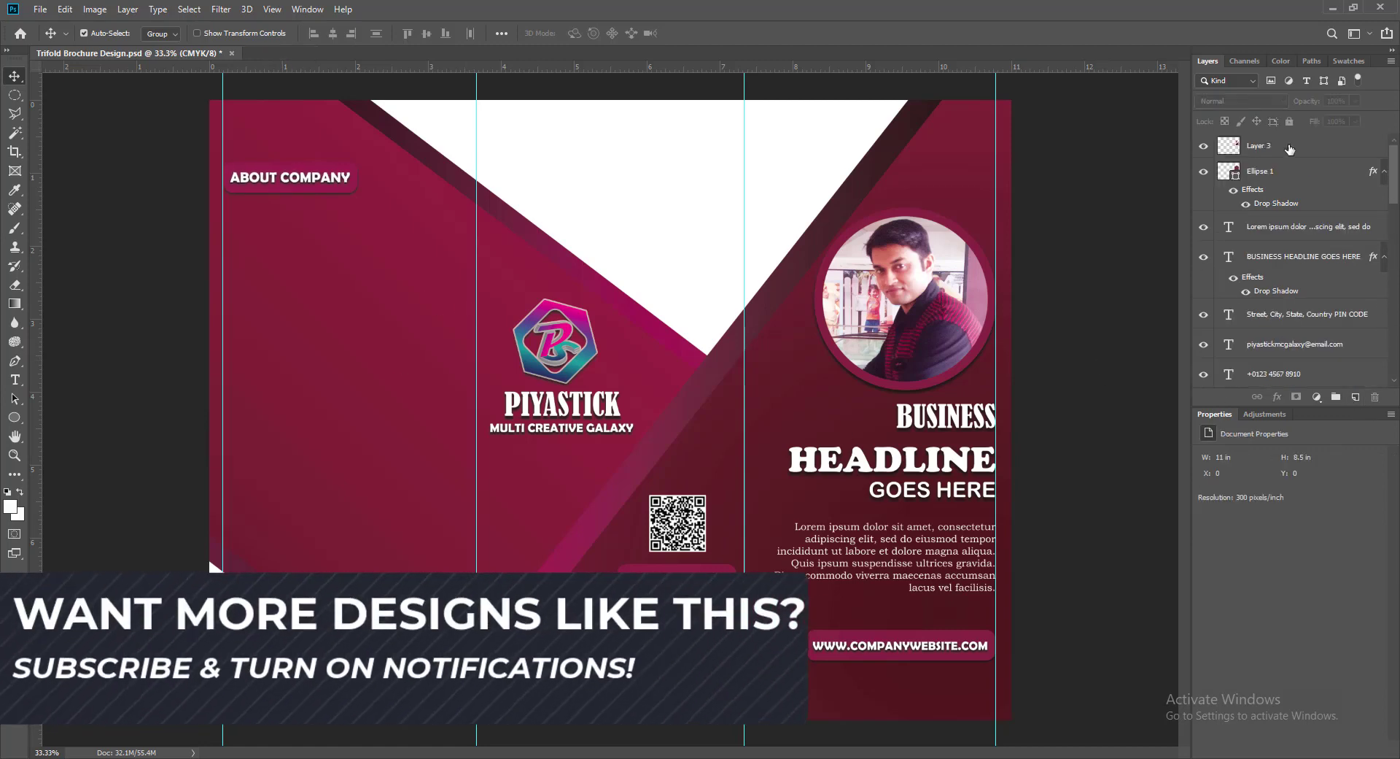
click(1356, 397)
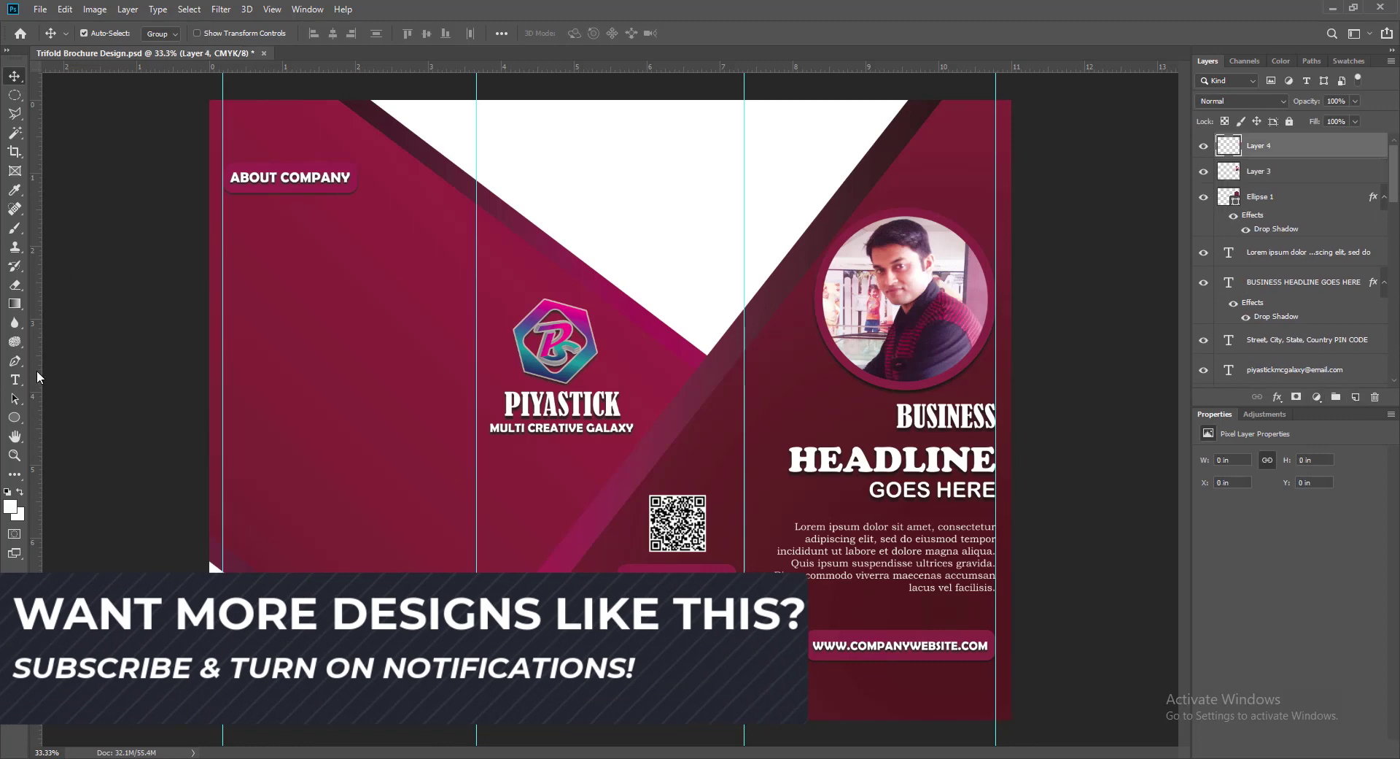
click(807, 530)
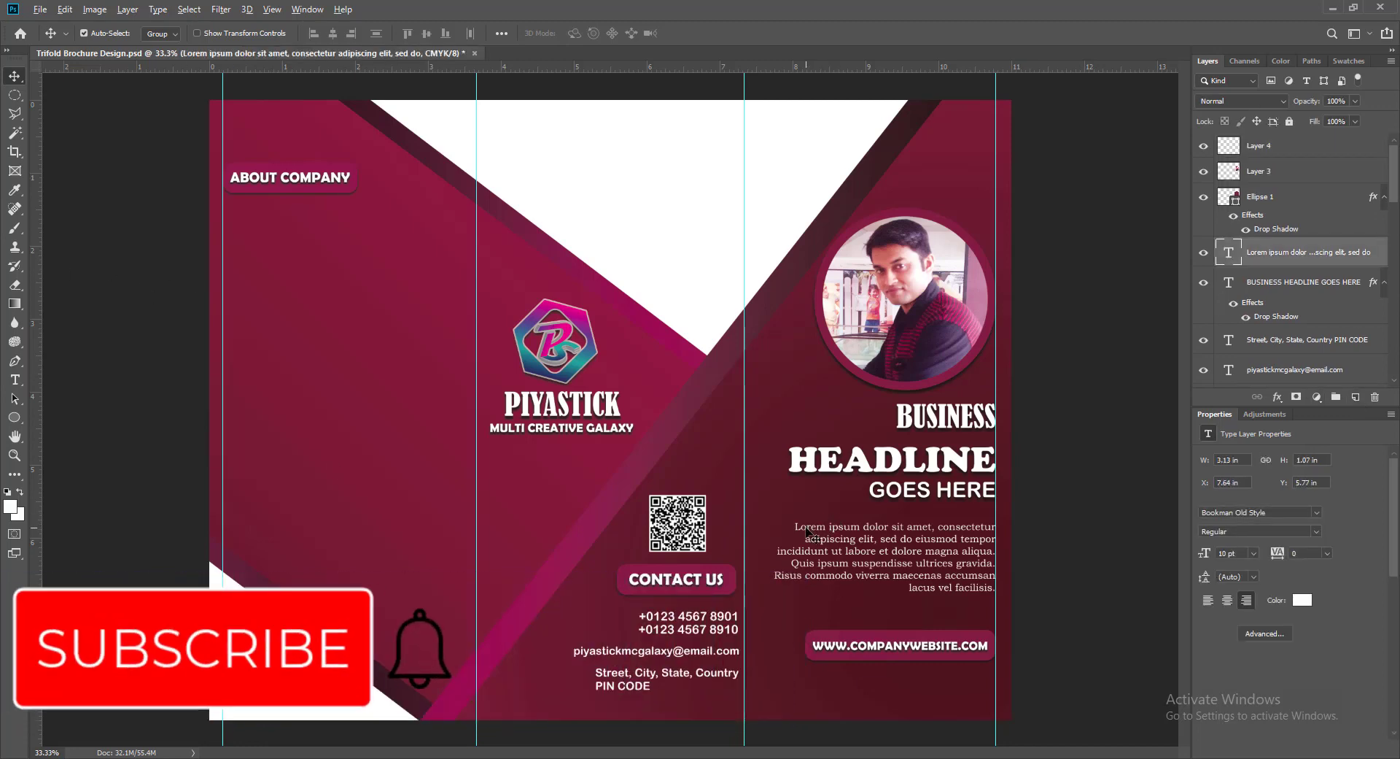
drag(806, 530, 337, 265)
double_click(337, 264)
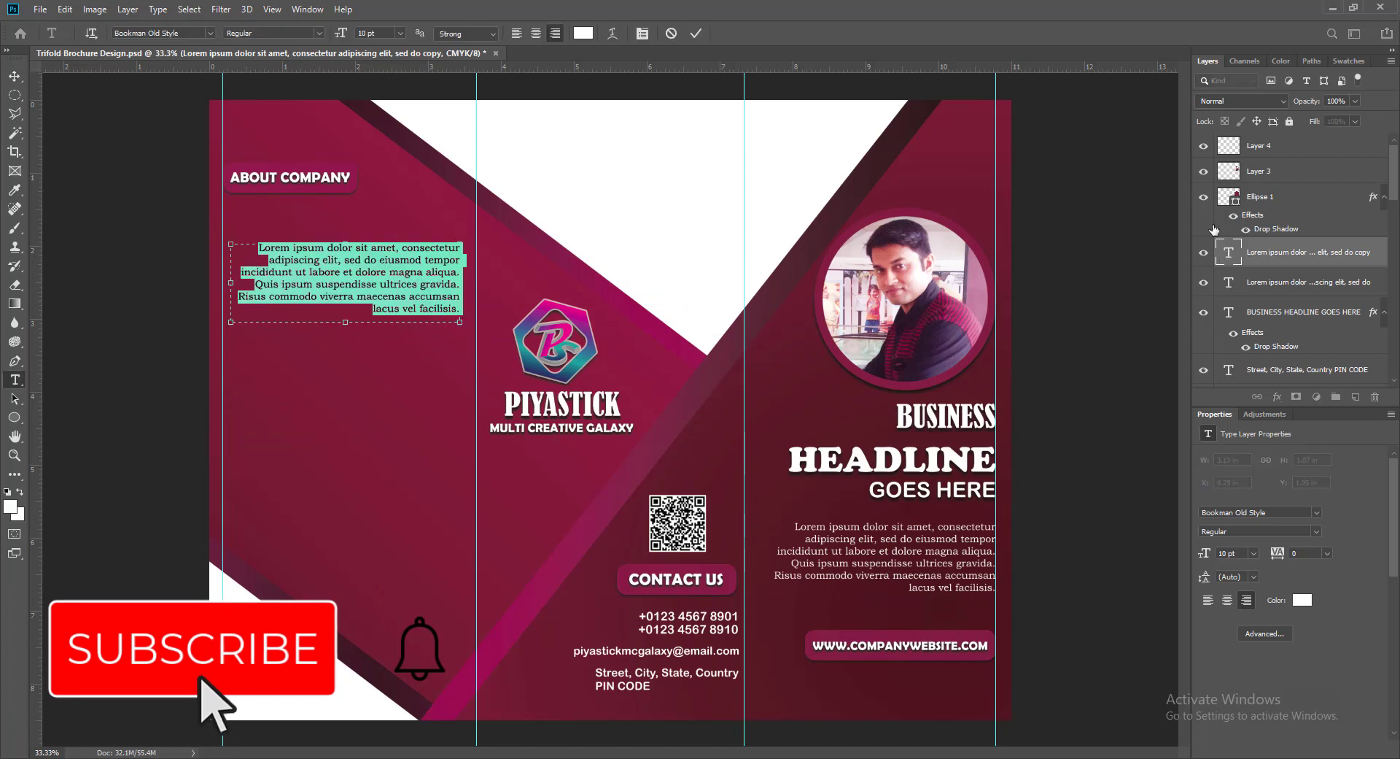
click(520, 33)
click(698, 33)
drag(227, 266, 218, 238)
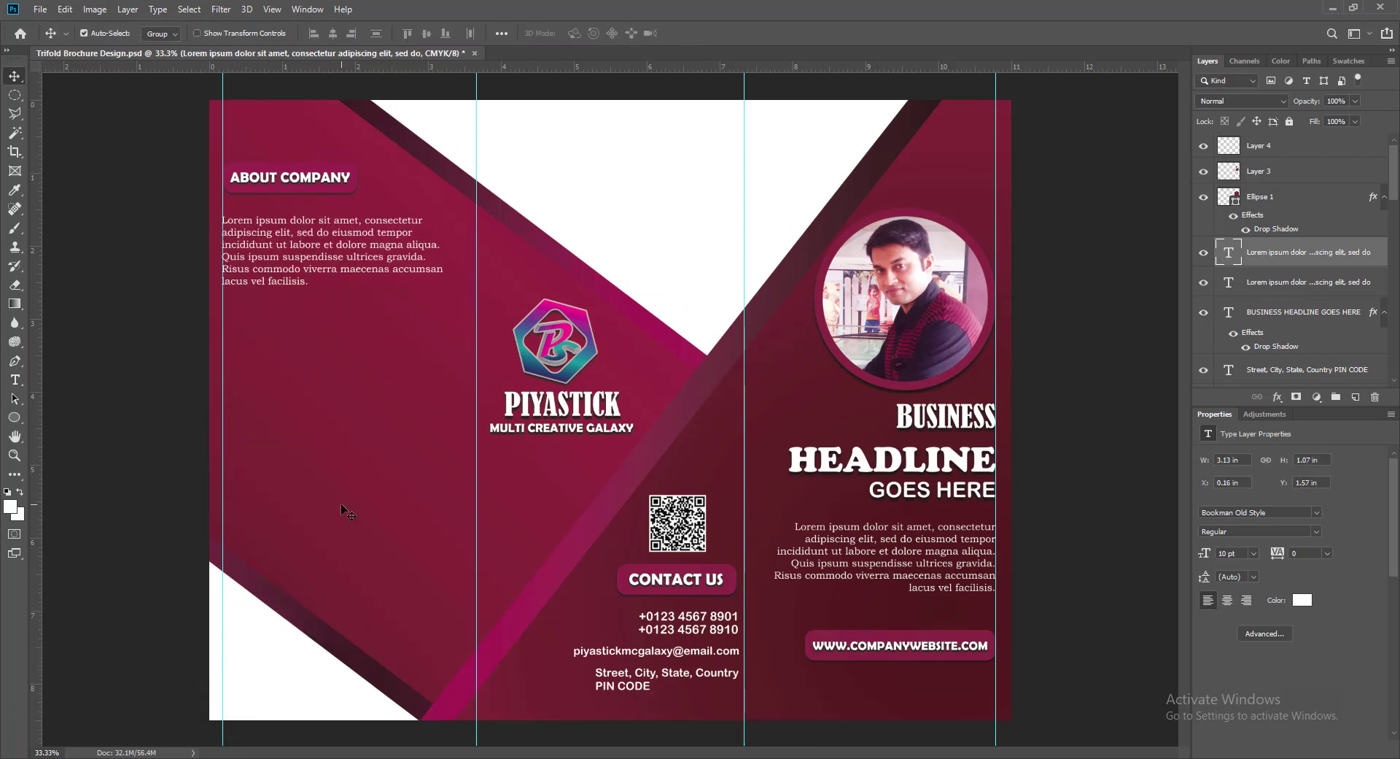
- Duplicate the whole About Company section lower on the left panel
click(286, 184)
shift+click(286, 183)
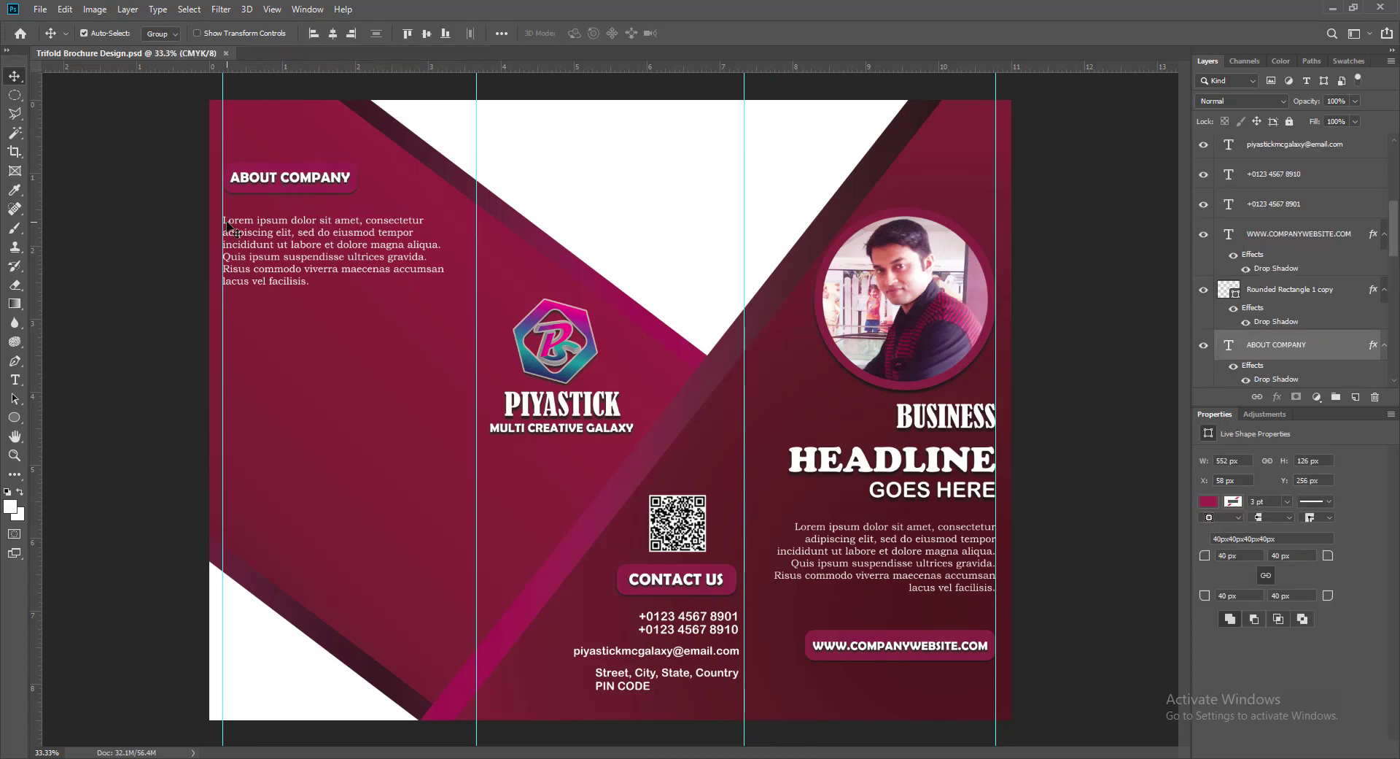
drag(255, 211, 254, 410)
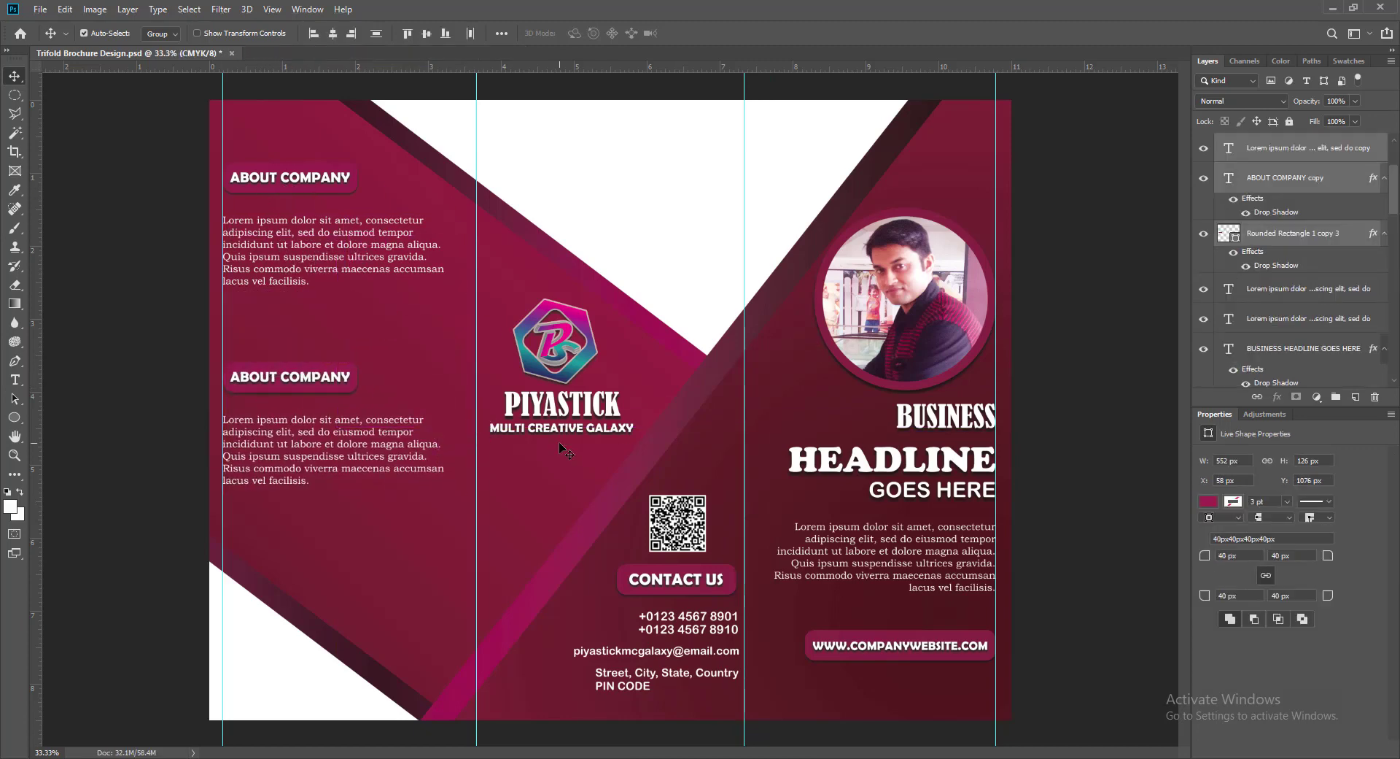
key(Right)
key(Right)
key(Right)
- Retitle the copied heading BUSINESS PLAN and align it against a new vertical guide
click(1107, 467)
double_click(295, 379)
text(BUSINESS P)
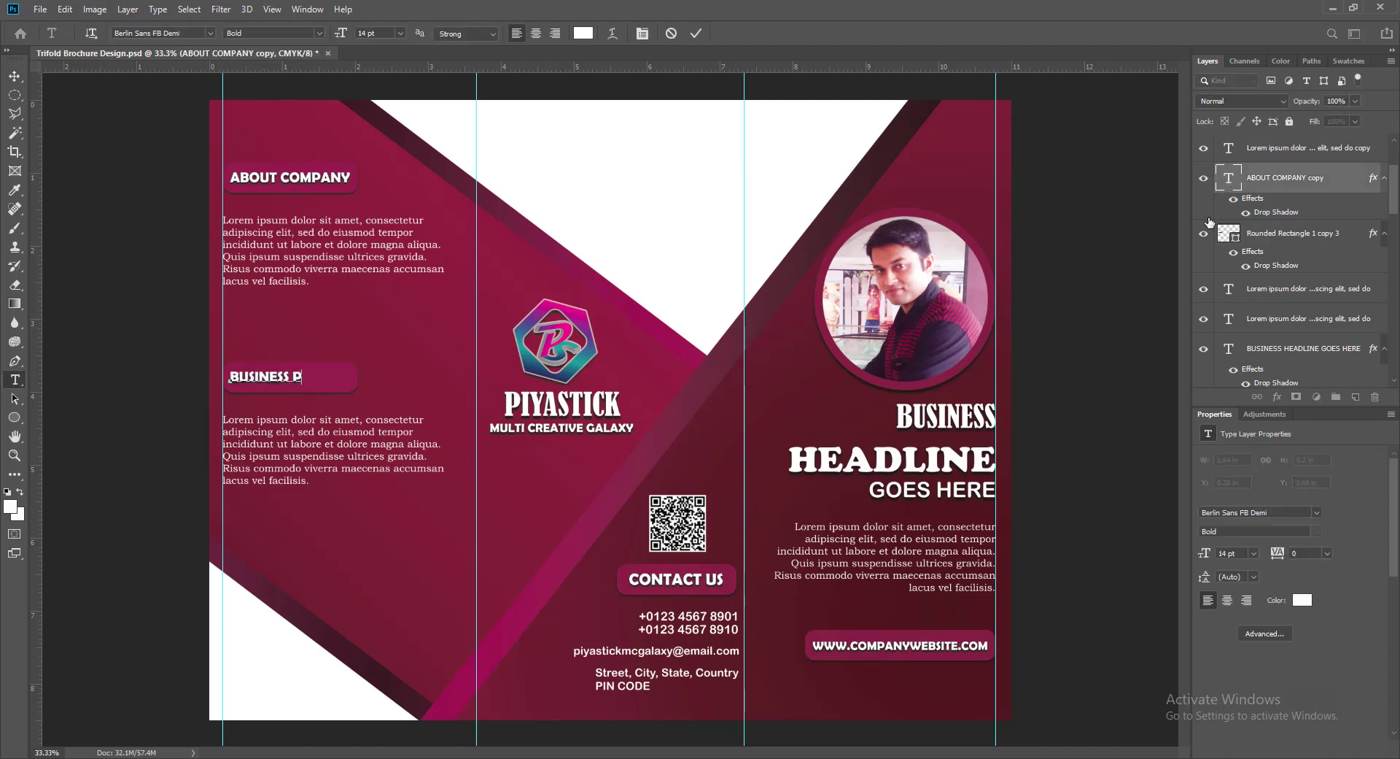
text(LAN)
click(697, 34)
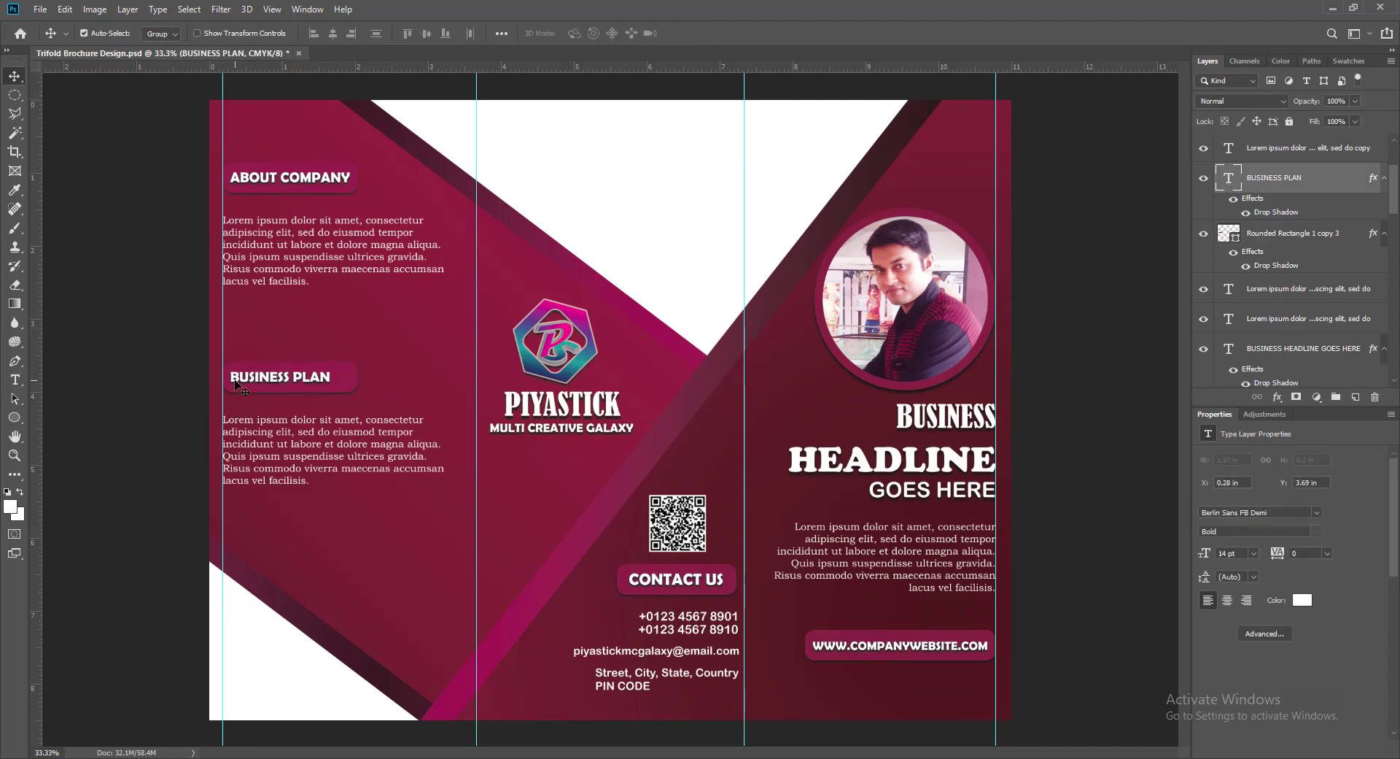
key(Right)
key(Right)
key(Right)
key(Right)
key(Right)
key(Right)
key(Right)
key(Right)
key(Right)
key(Right)
key(Right)
key(Right)
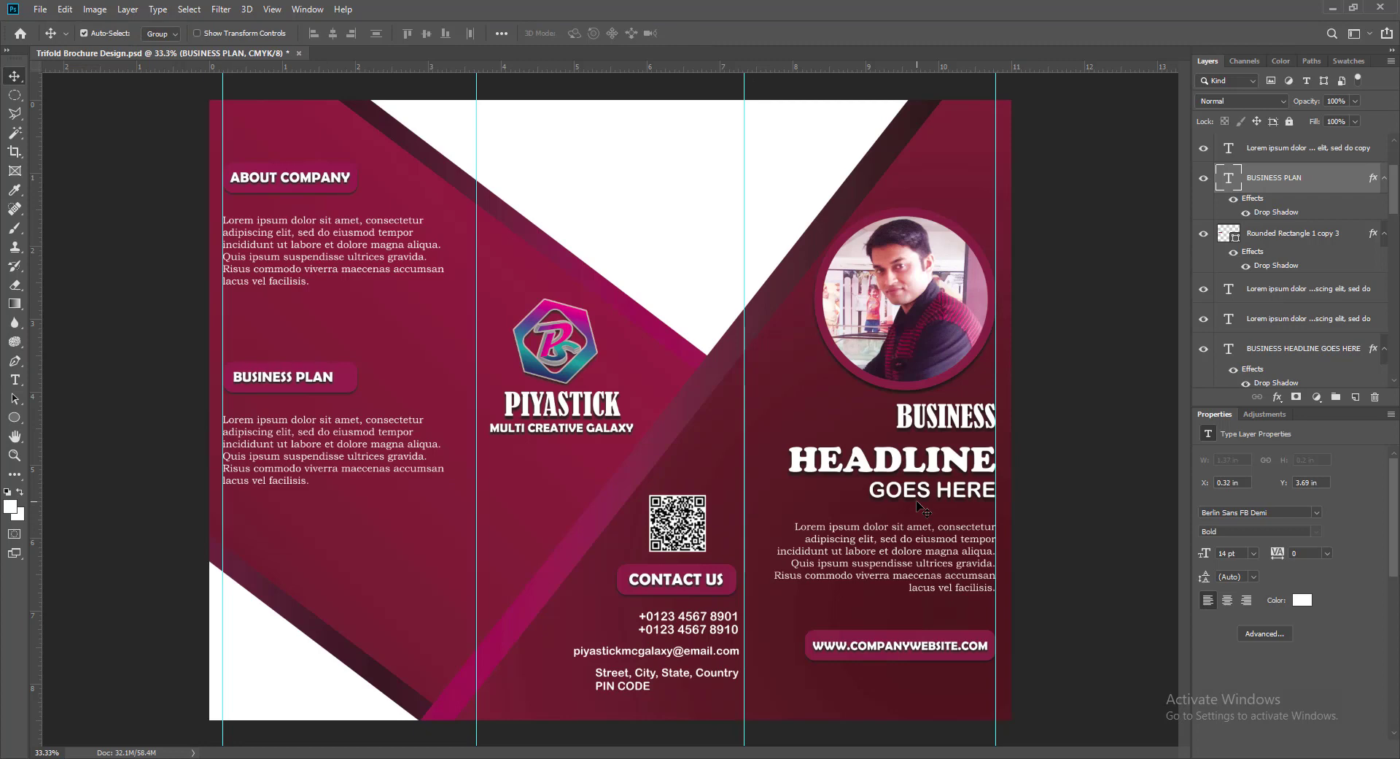
key(Right)
key(Right)
key(Right)
key(Right)
key(Right)
key(Right)
key(Right)
key(Right)
key(Right)
key(Right)
key(Right)
key(Right)
key(Right)
key(Right)
key(Right)
key(Right)
key(Right)
key(Right)
key(ctrl+z)
key(Right)
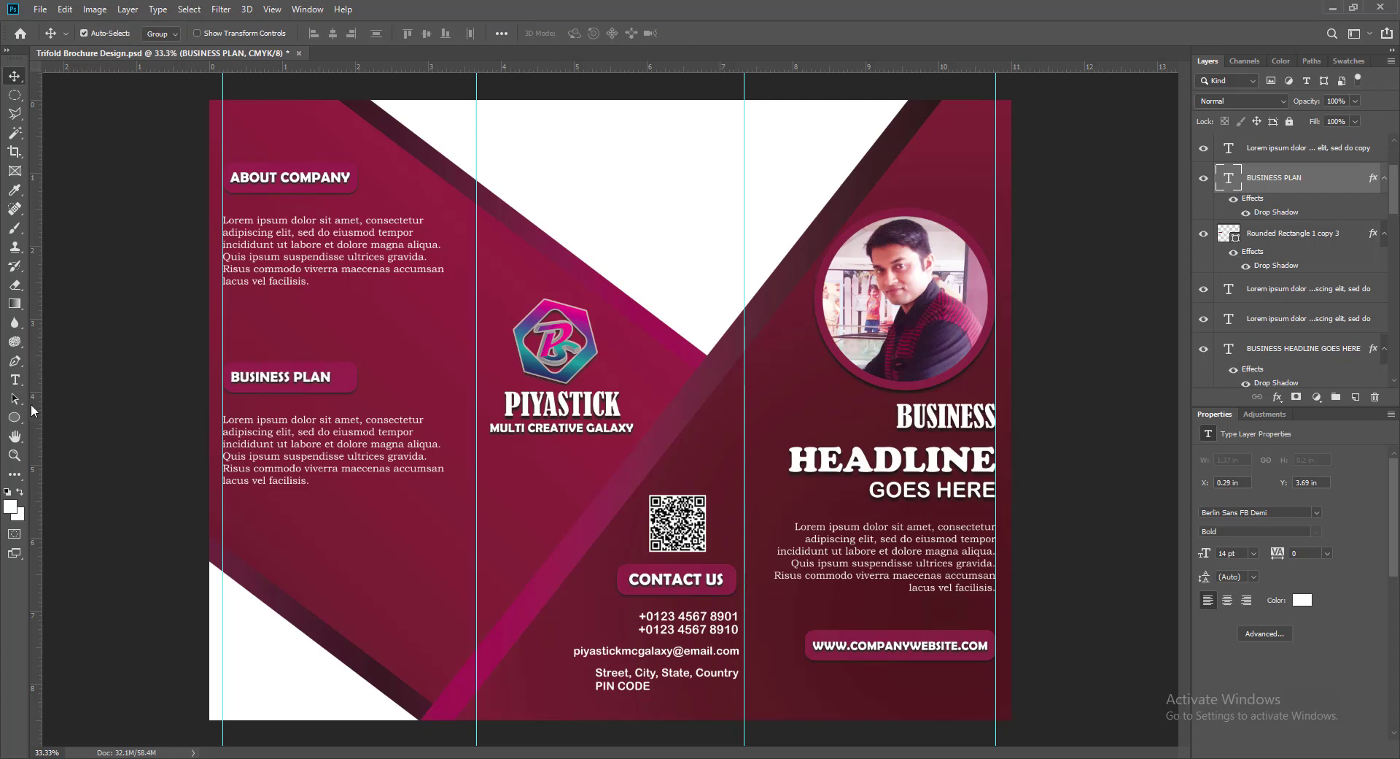
drag(35, 412, 231, 408)
- Narrow the BUSINESS PLAN pill to fit its text and remove the temporary guide
click(351, 385)
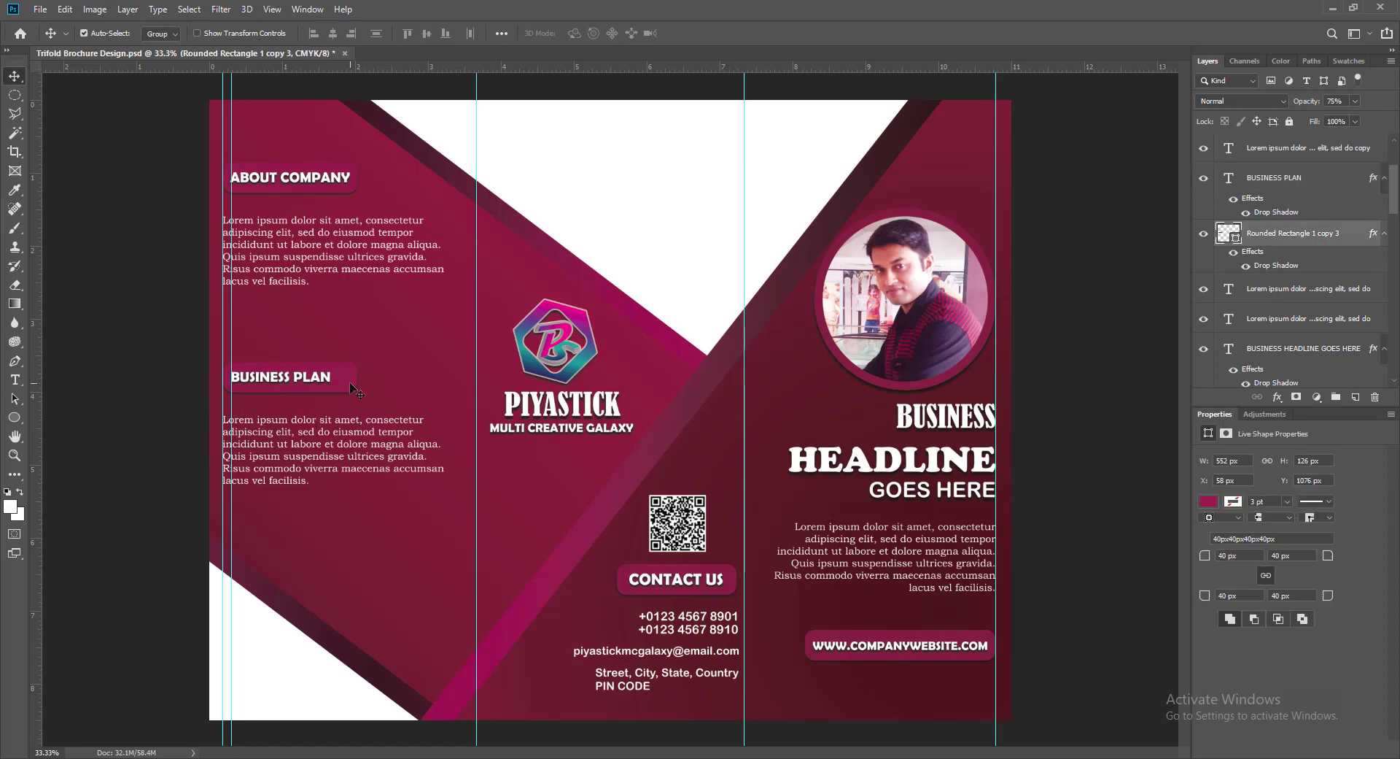
key(ctrl+t)
drag(358, 377, 341, 377)
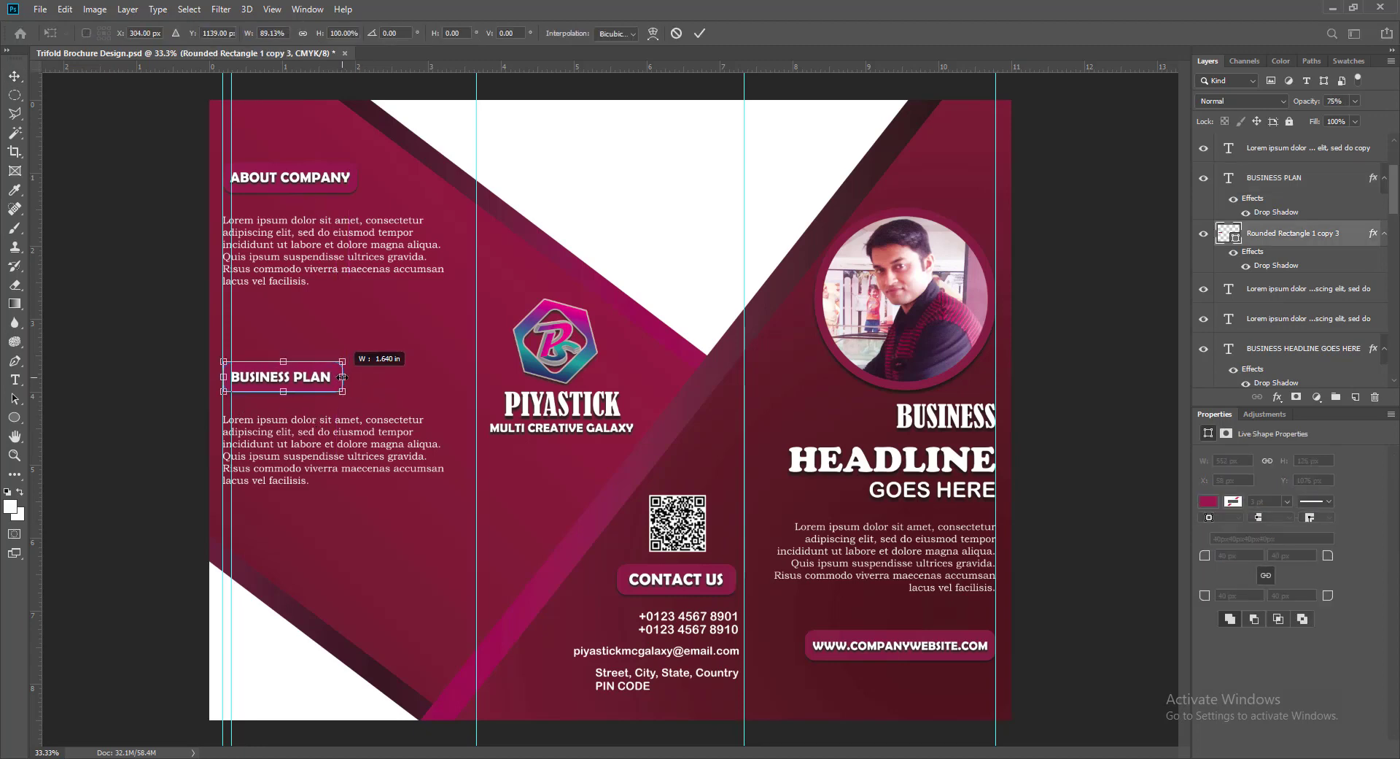
key(Return)
drag(231, 325, 40, 333)
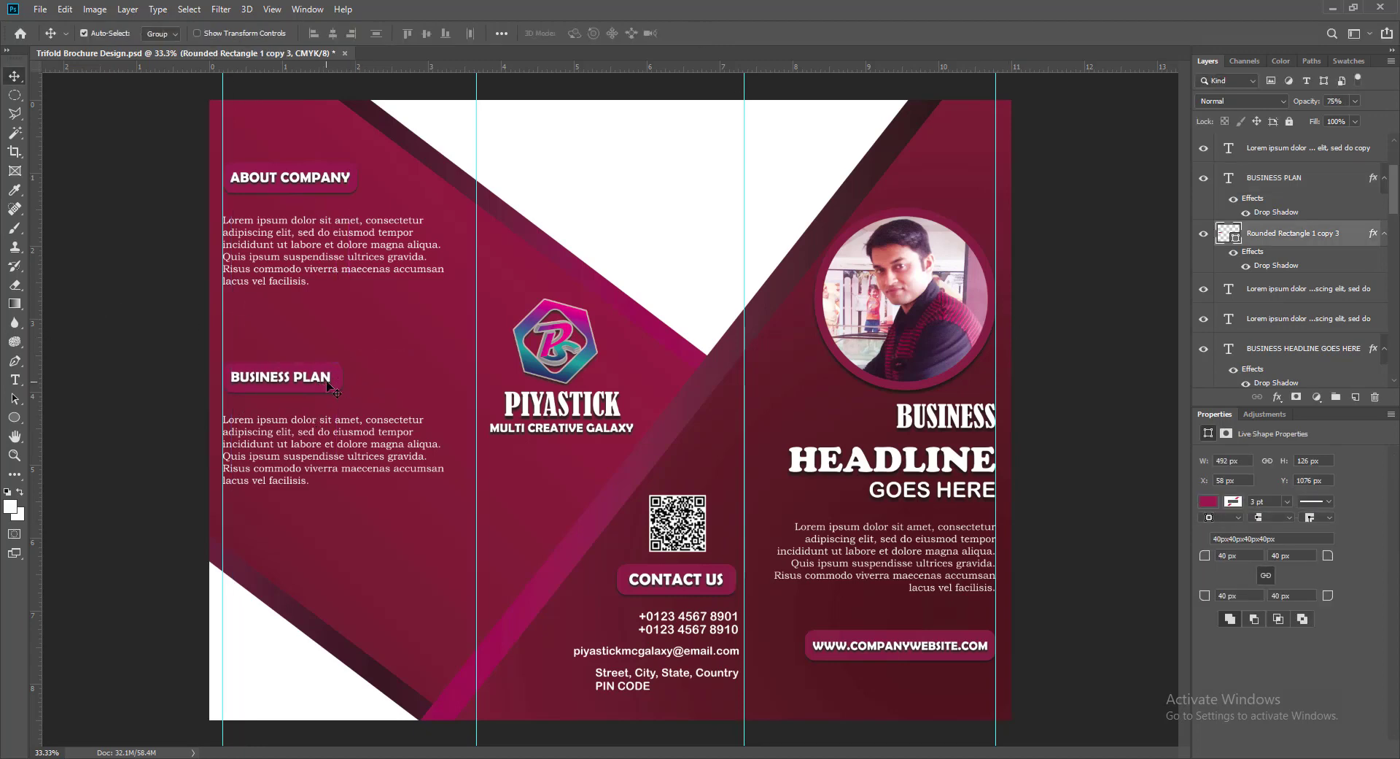
- Fine-tune the pill to about 1.63 in wide and centre the heading on it
key(ctrl+t)
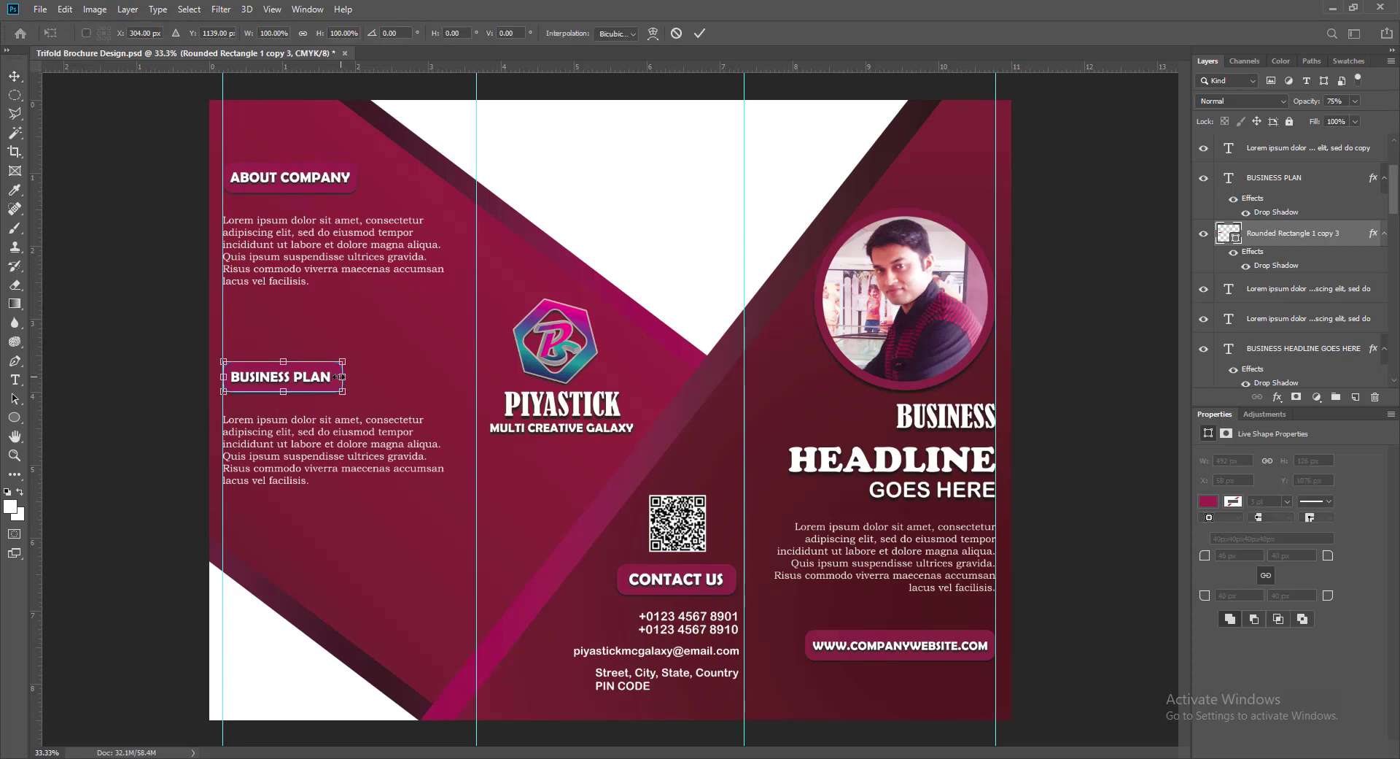
drag(338, 376, 335, 376)
key(Return)
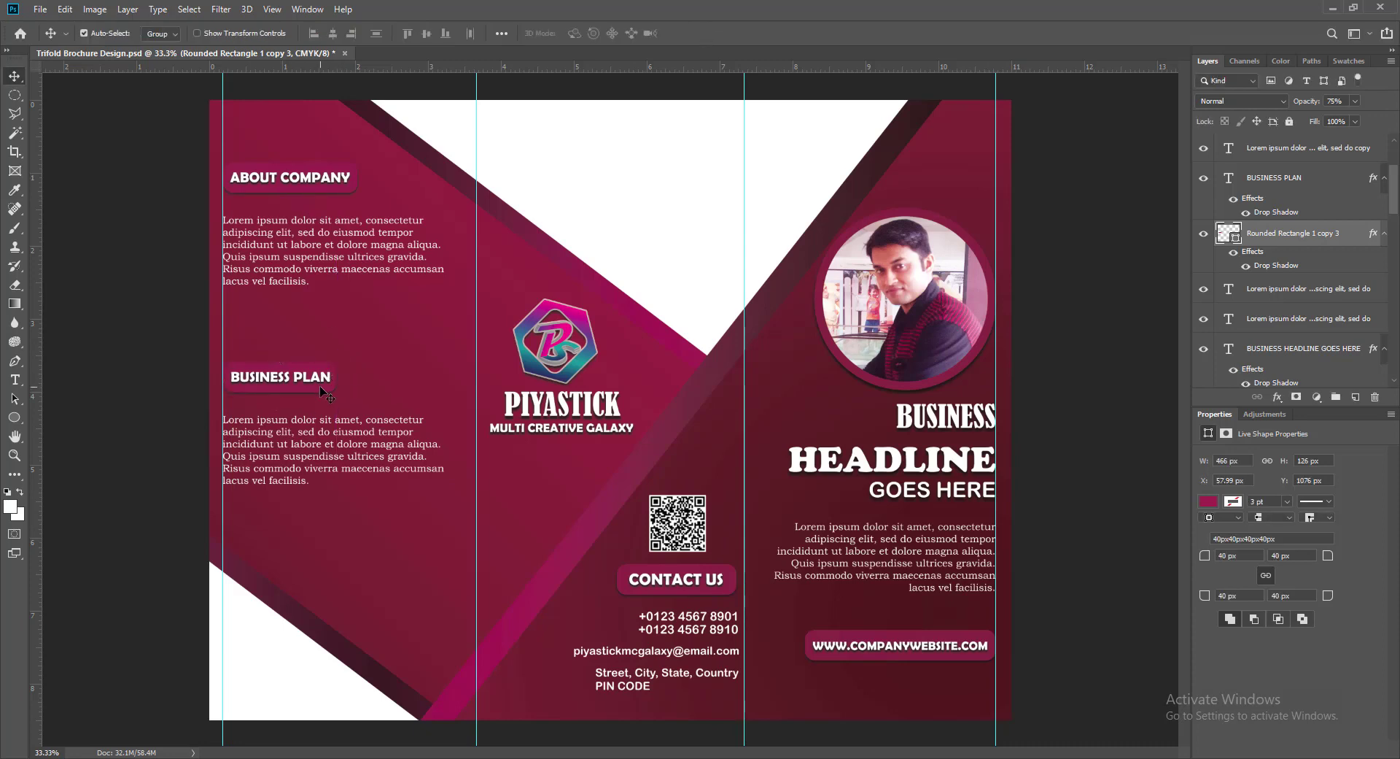
key(ctrl+t)
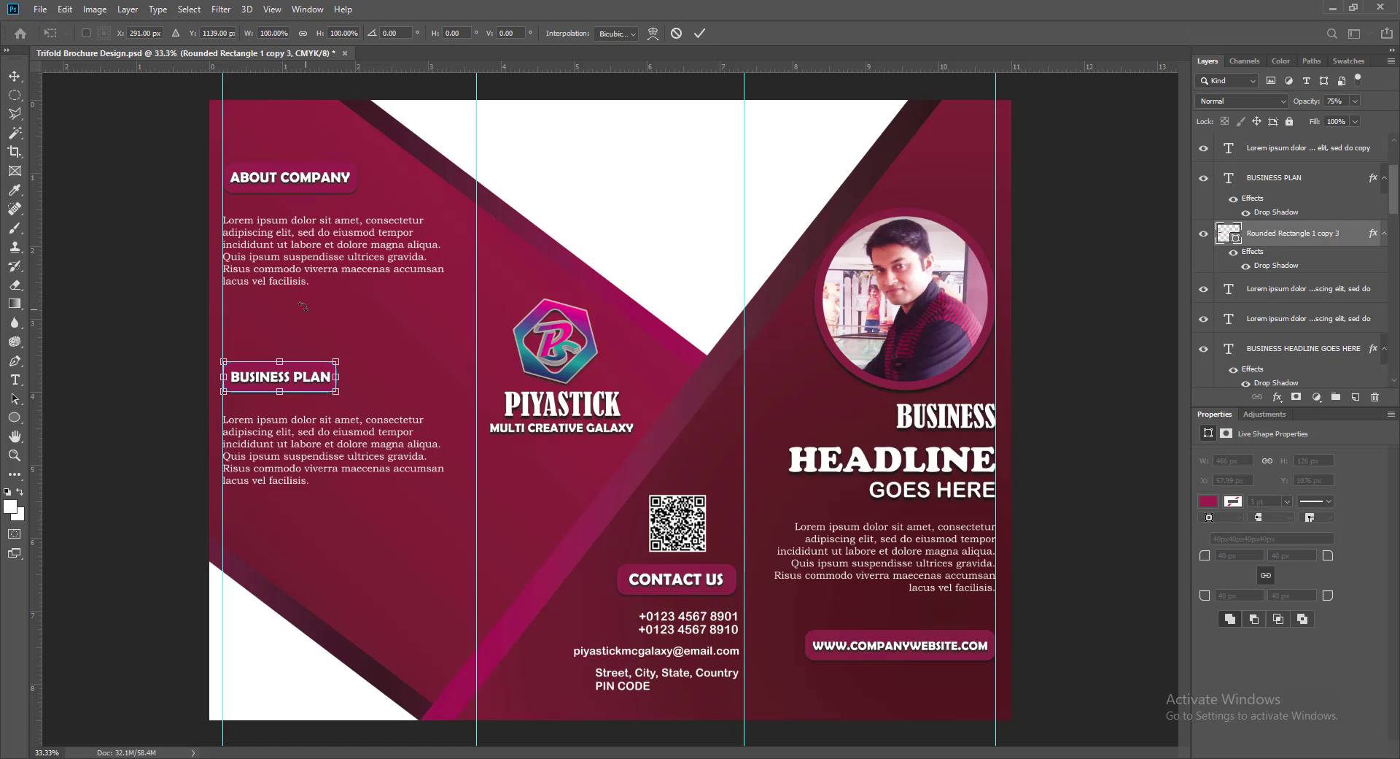
drag(337, 376, 343, 376)
click(700, 33)
click(239, 381)
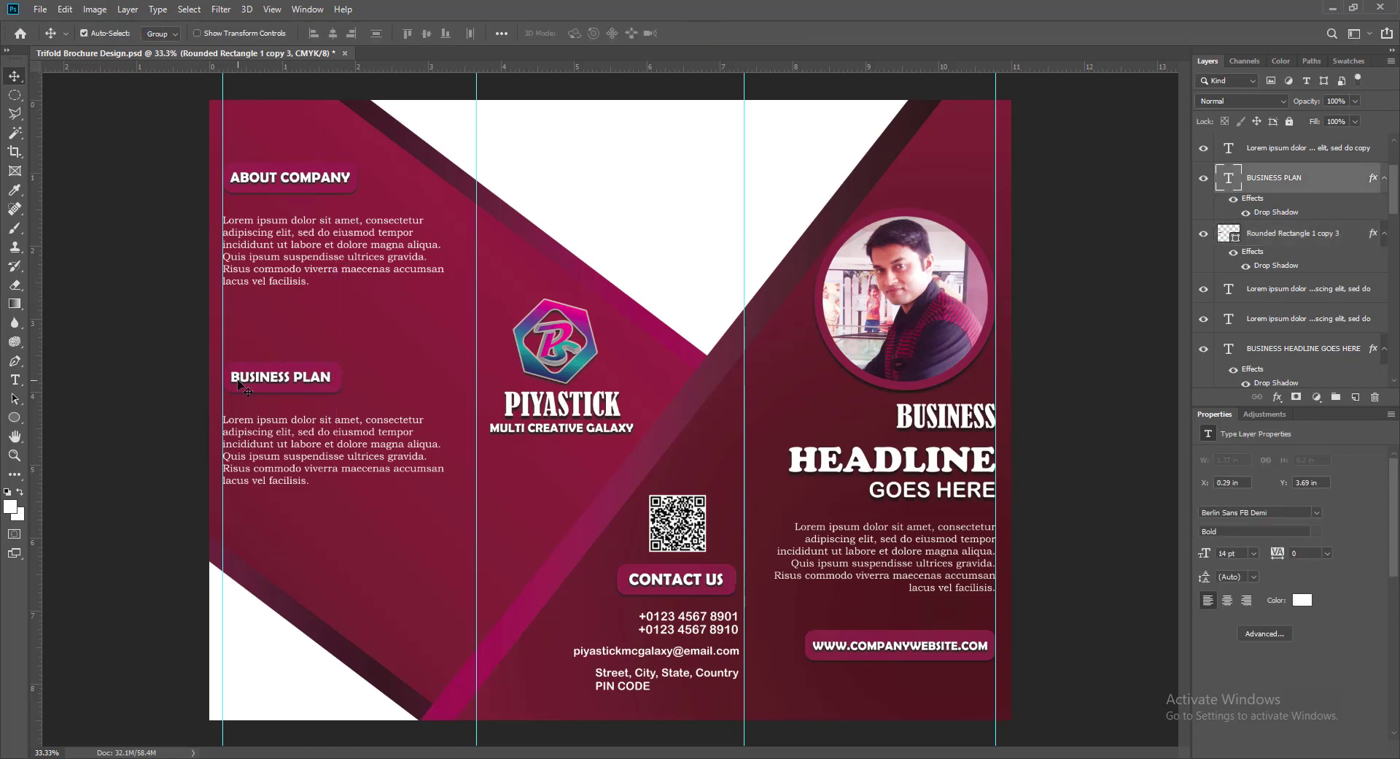
key(Right)
key(Right)
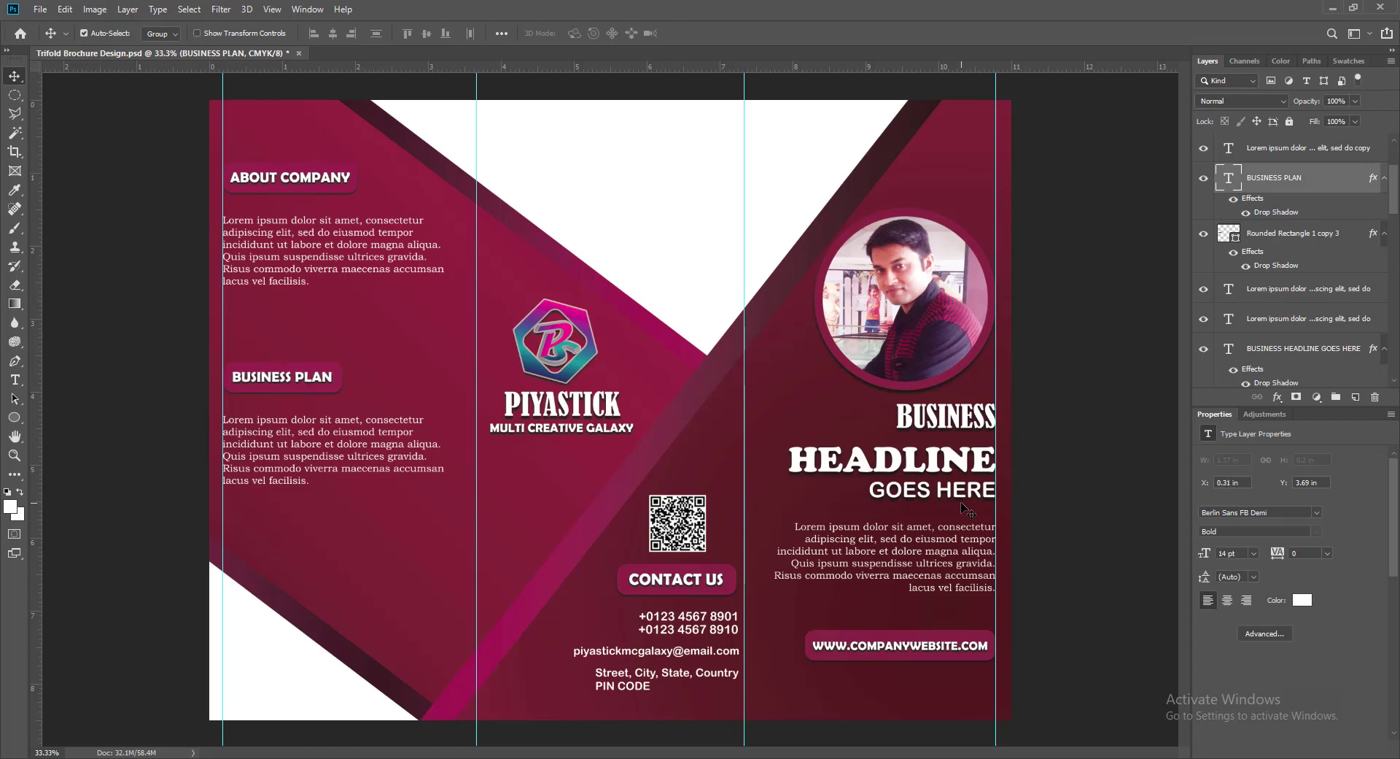
- Lengthen the lower lorem paragraph with extra lines, enlarging its text box to 1.48 in tall
click(268, 427)
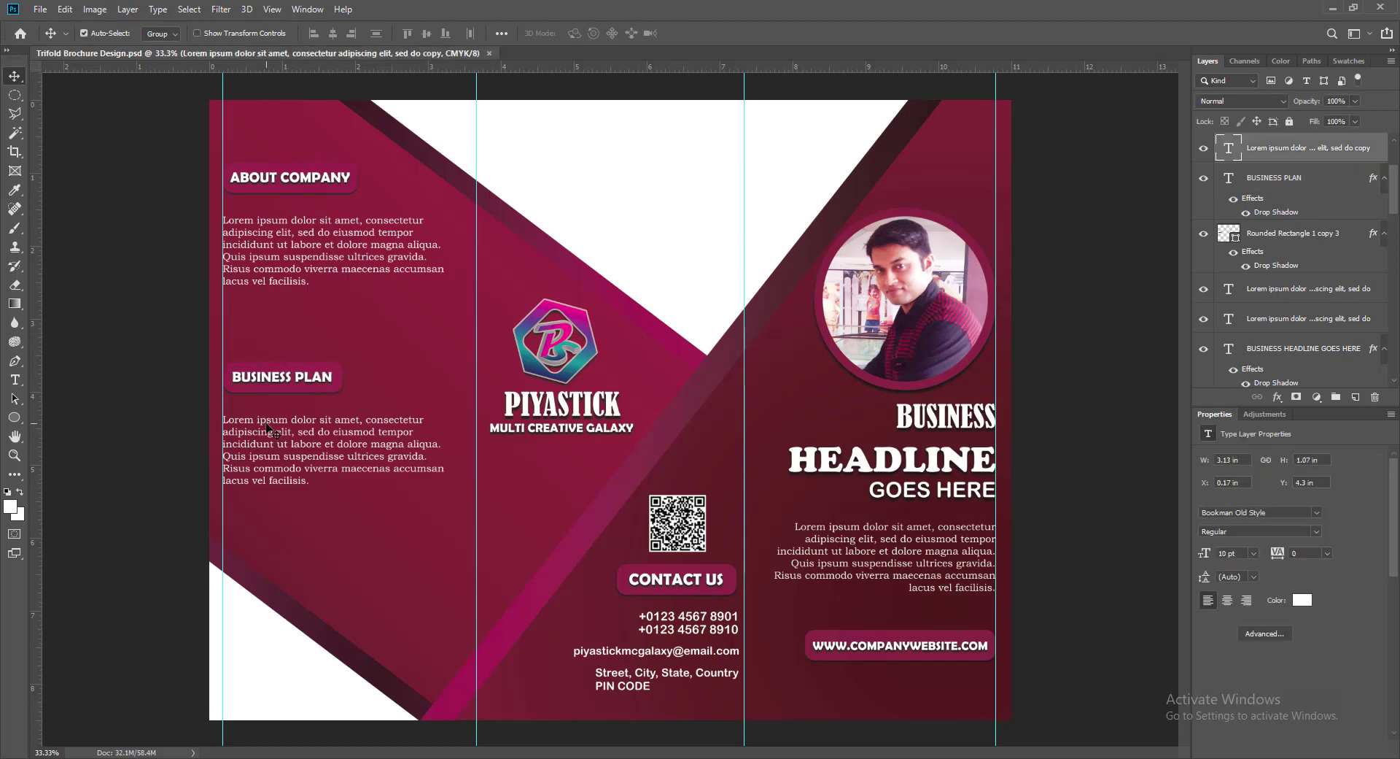
key(Return)
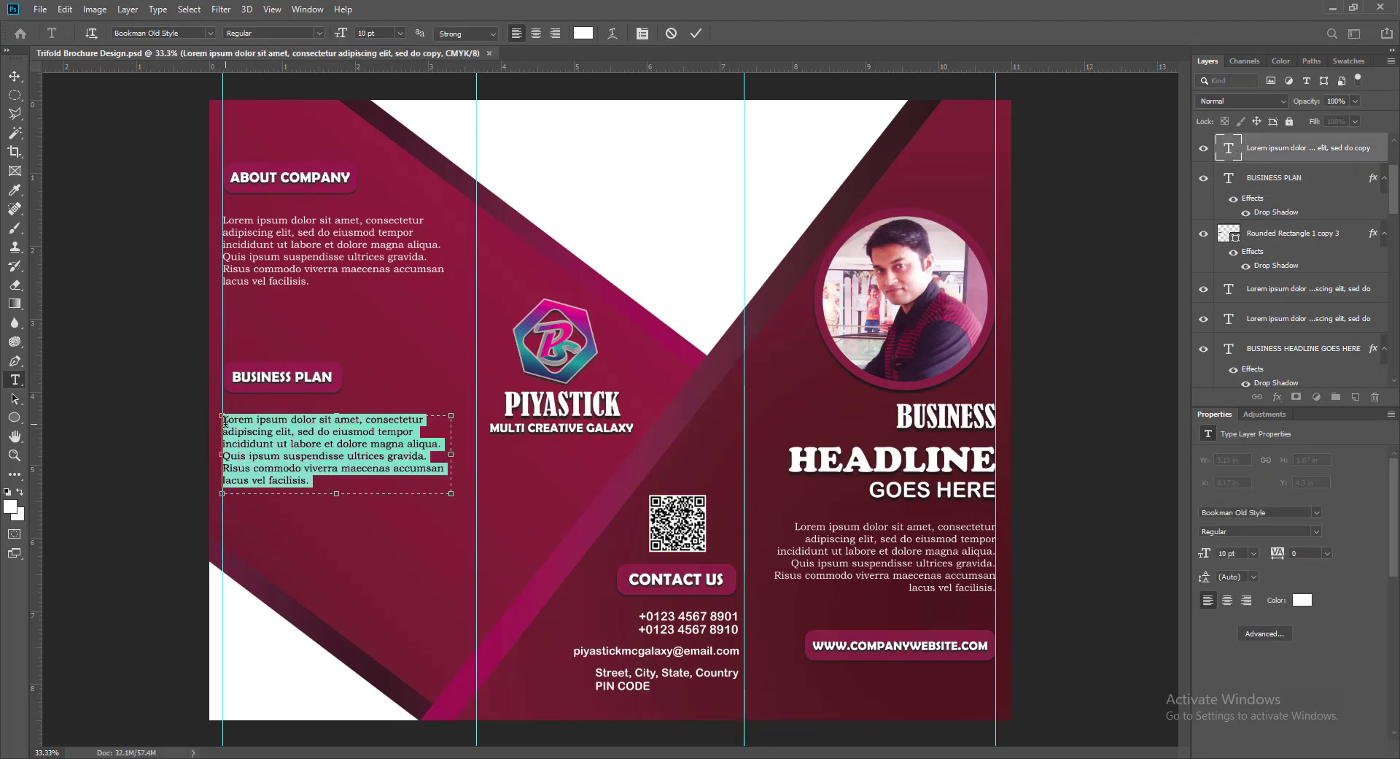
click(241, 456)
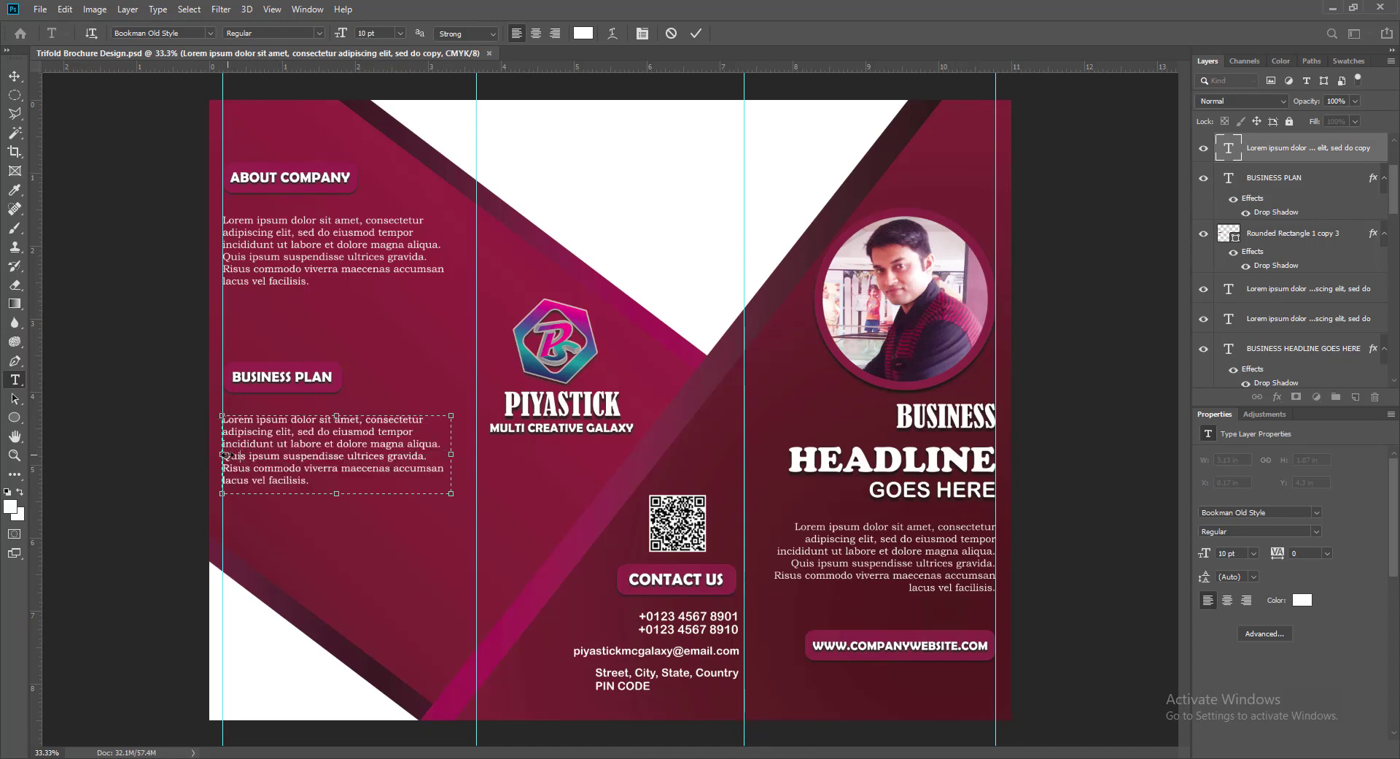
drag(311, 482, 224, 455)
click(316, 482)
drag(334, 494, 335, 522)
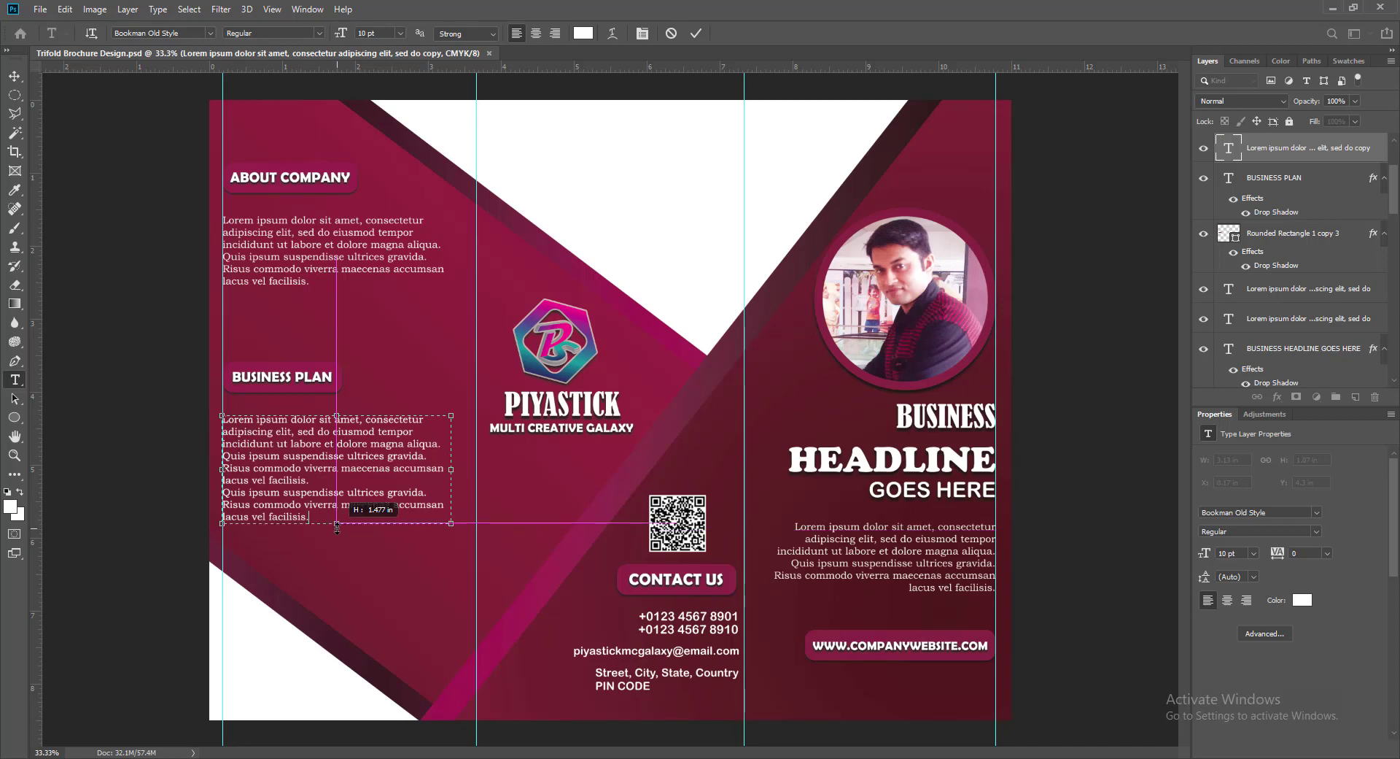
click(697, 33)
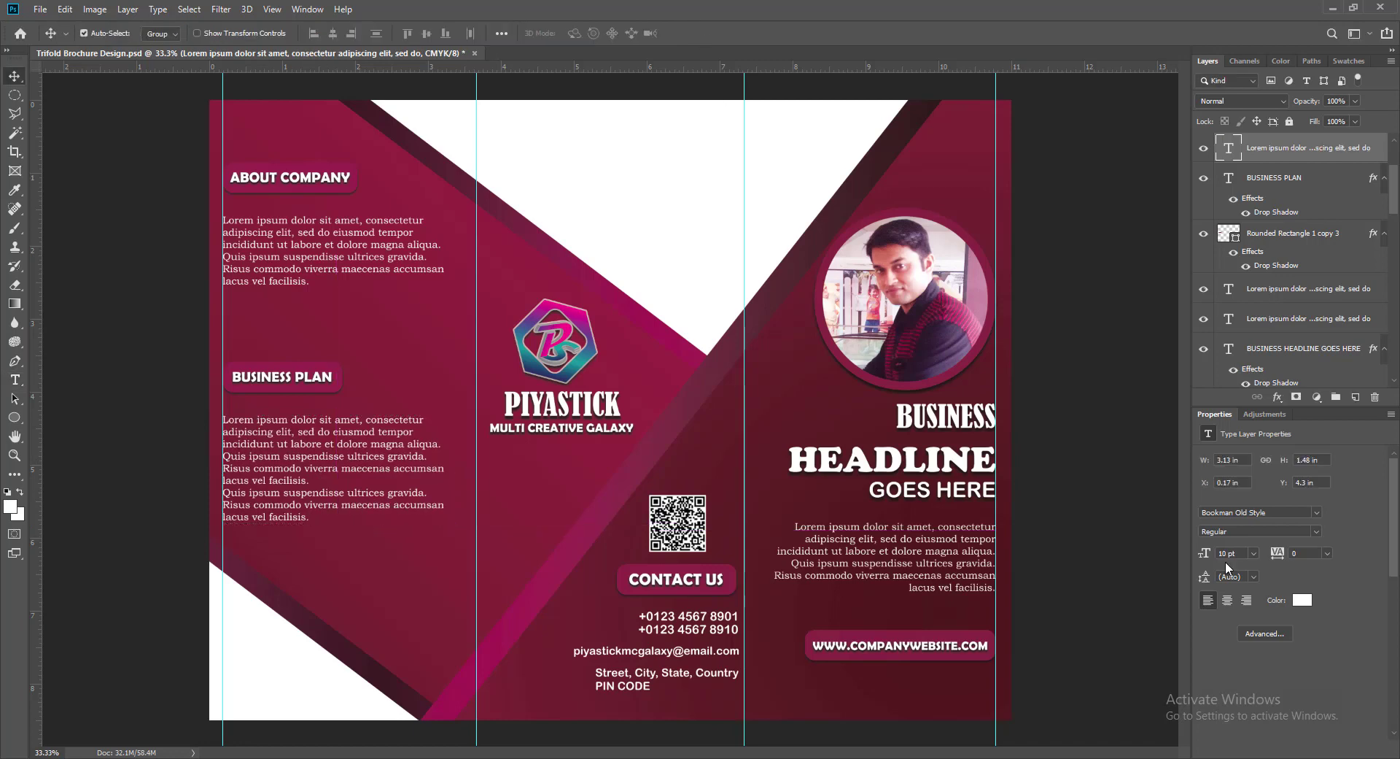
click(557, 559)
- Bring up the Drop Shadow settings in Rectangle 1 copy's Layer Style
click(1220, 334)
drag(1396, 350, 1395, 372)
click(1203, 356)
click(1203, 356)
right_click(1236, 302)
click(1249, 310)
drag(438, 215, 369, 99)
click(142, 376)
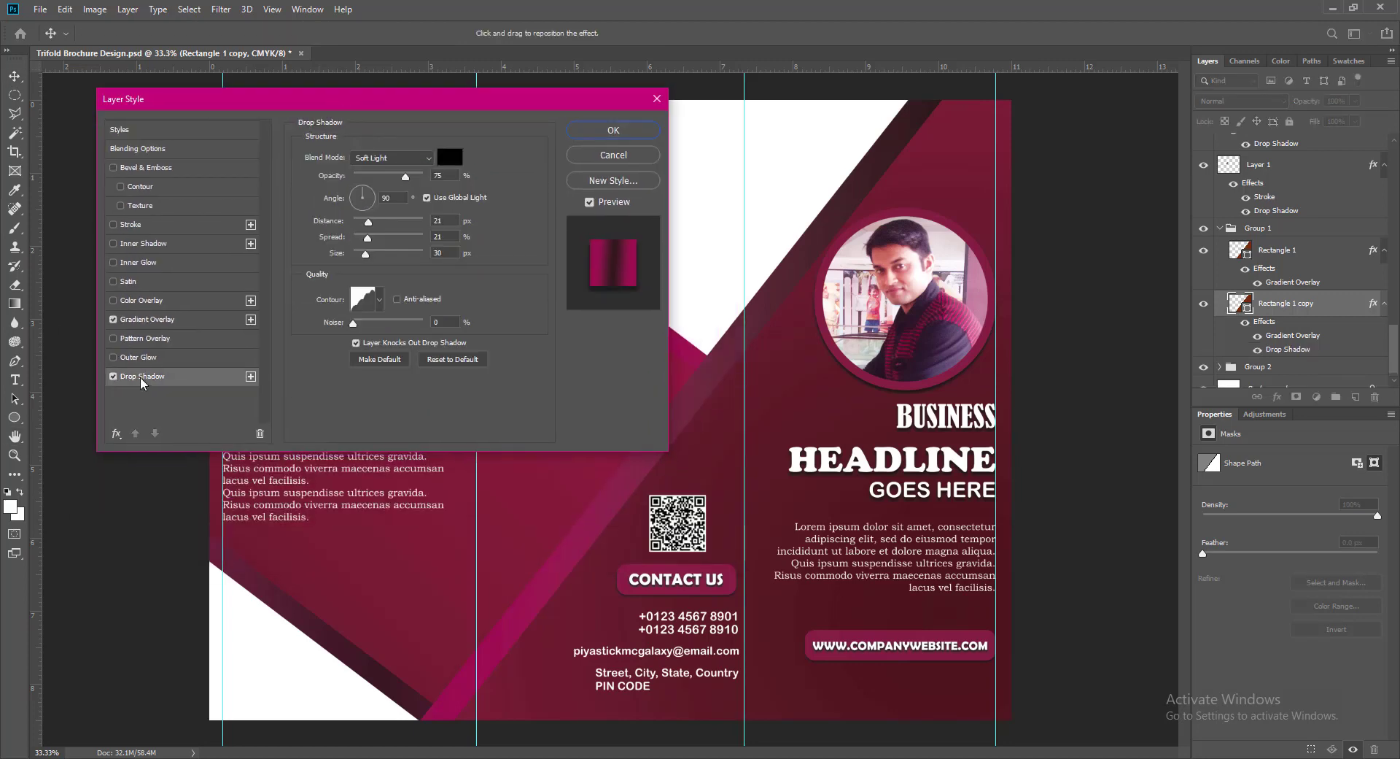
click(380, 299)
click(387, 211)
- Set the drop shadow to Soft Light at a 5° angle and save the brochure
click(392, 158)
click(386, 173)
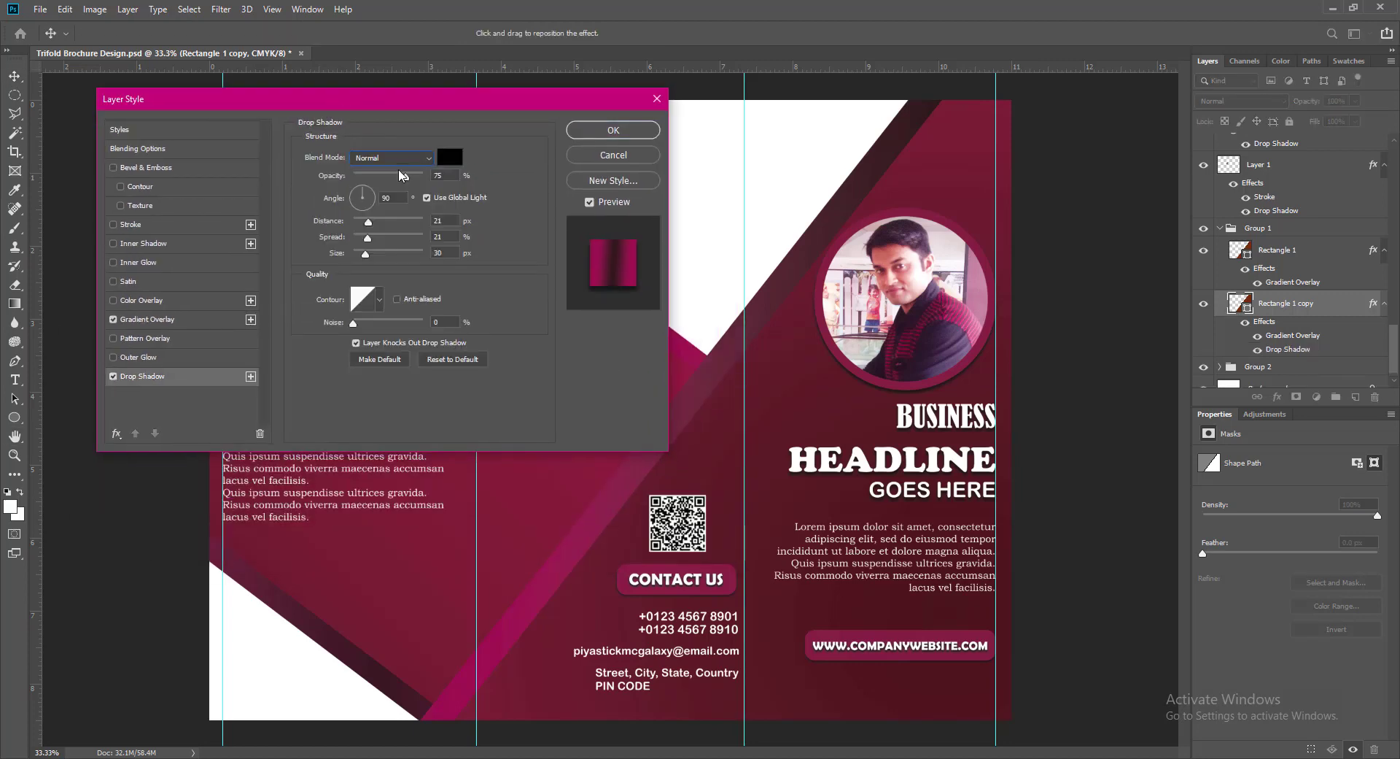
click(372, 196)
click(393, 158)
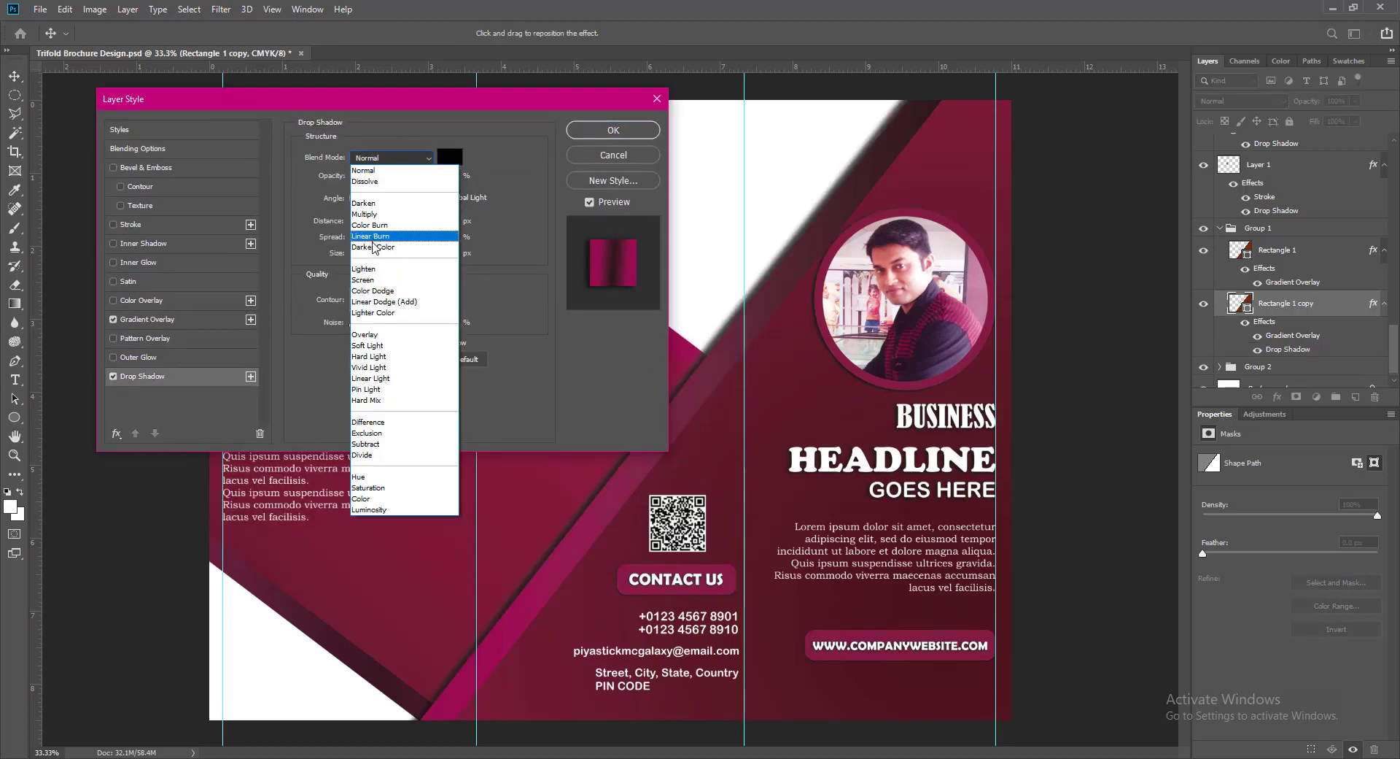
click(387, 325)
click(372, 201)
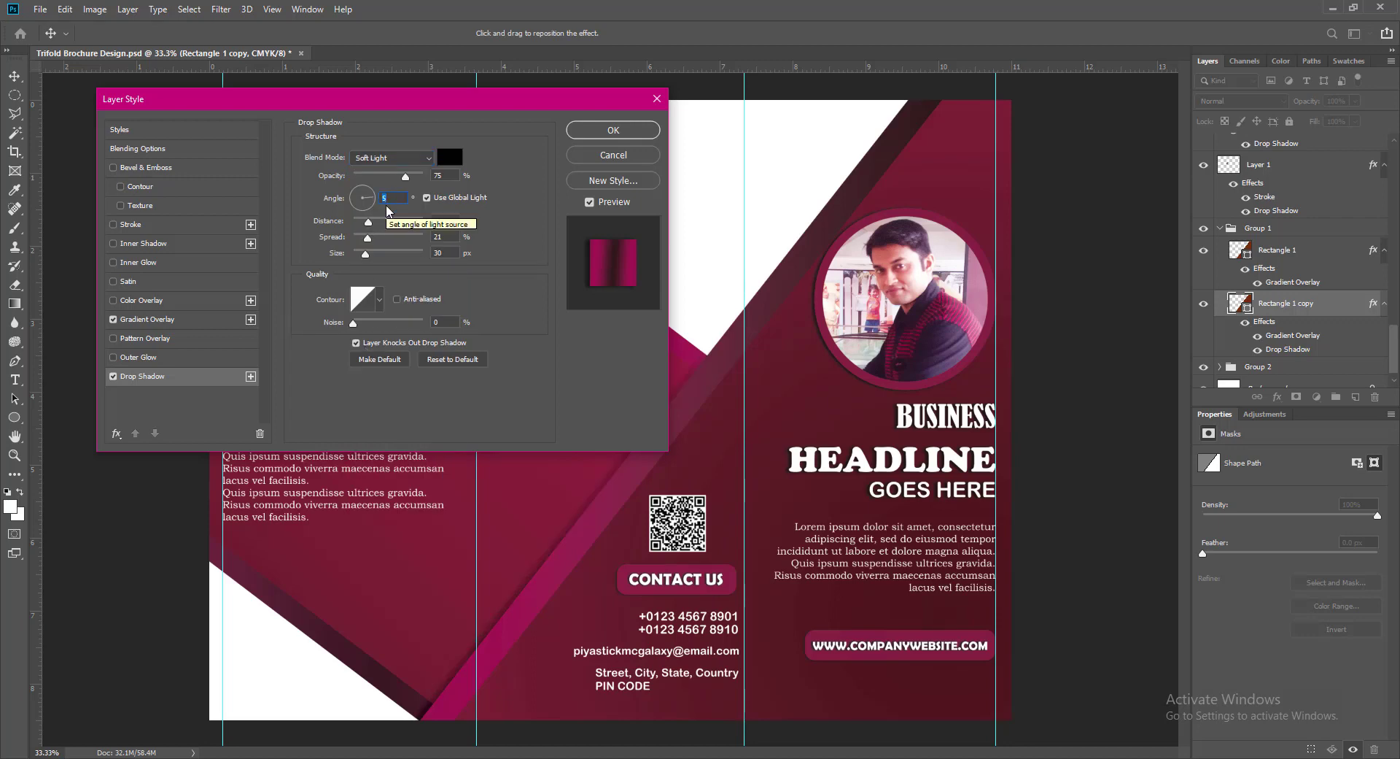
text(5)
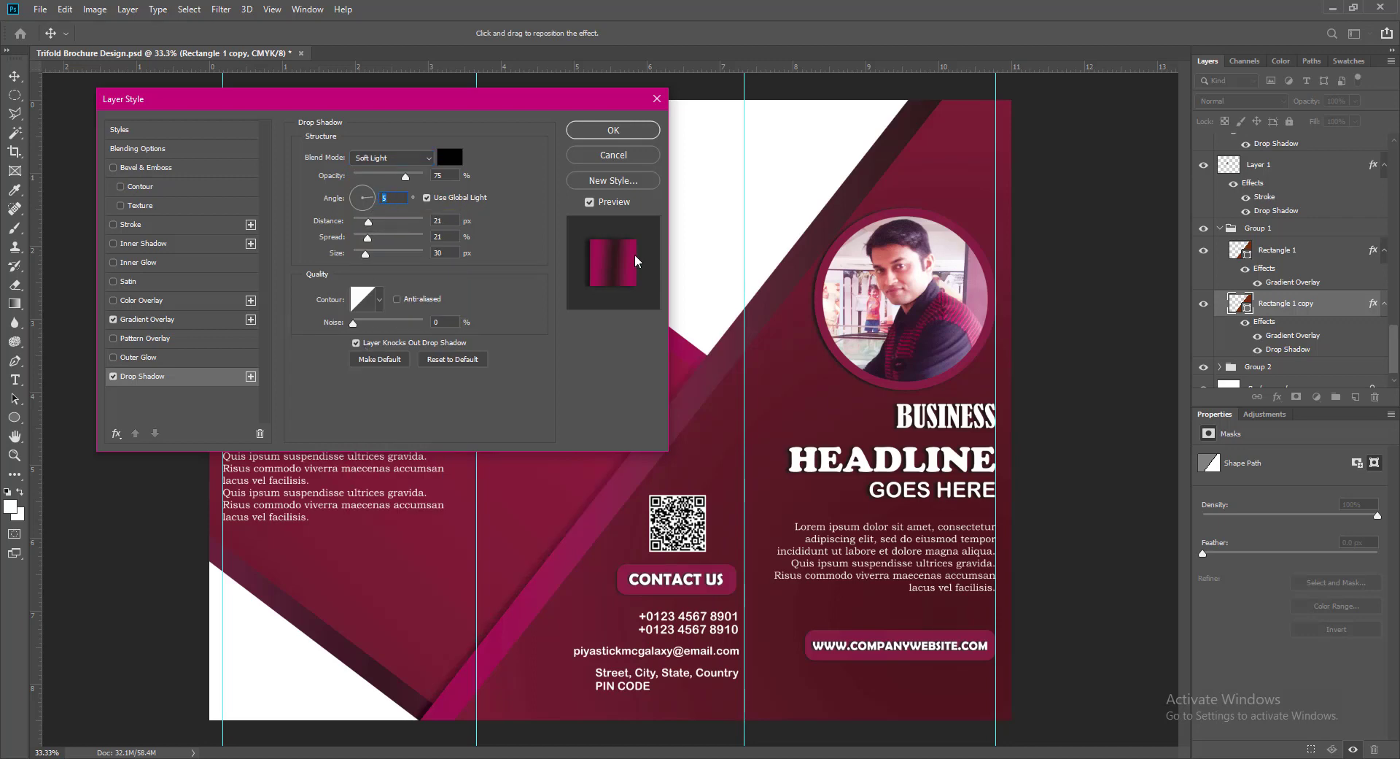
click(615, 131)
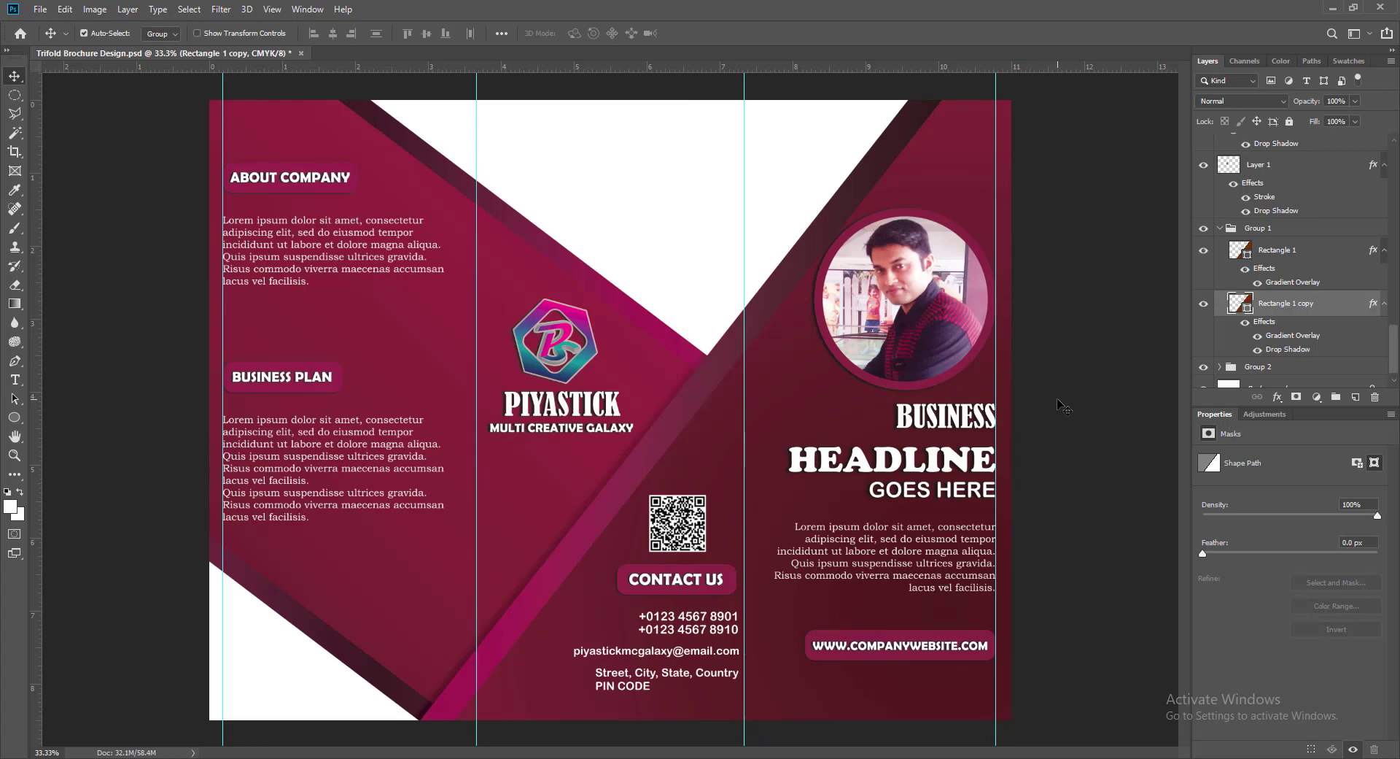
key(ctrl+s)
drag(1398, 353, 1396, 362)
click(1273, 379)
click(40, 9)
click(54, 39)
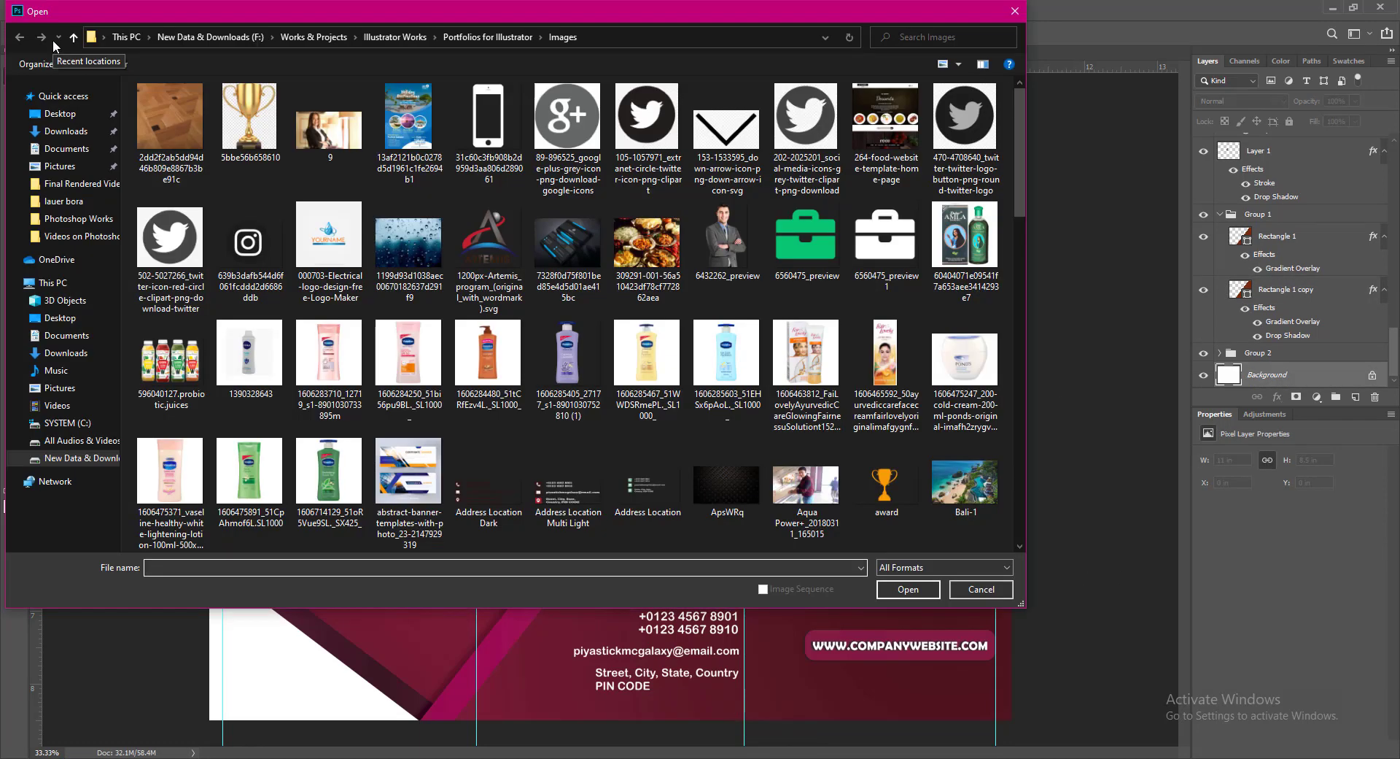
scroll(752, 217, down, 5)
scroll(750, 212, down, 10)
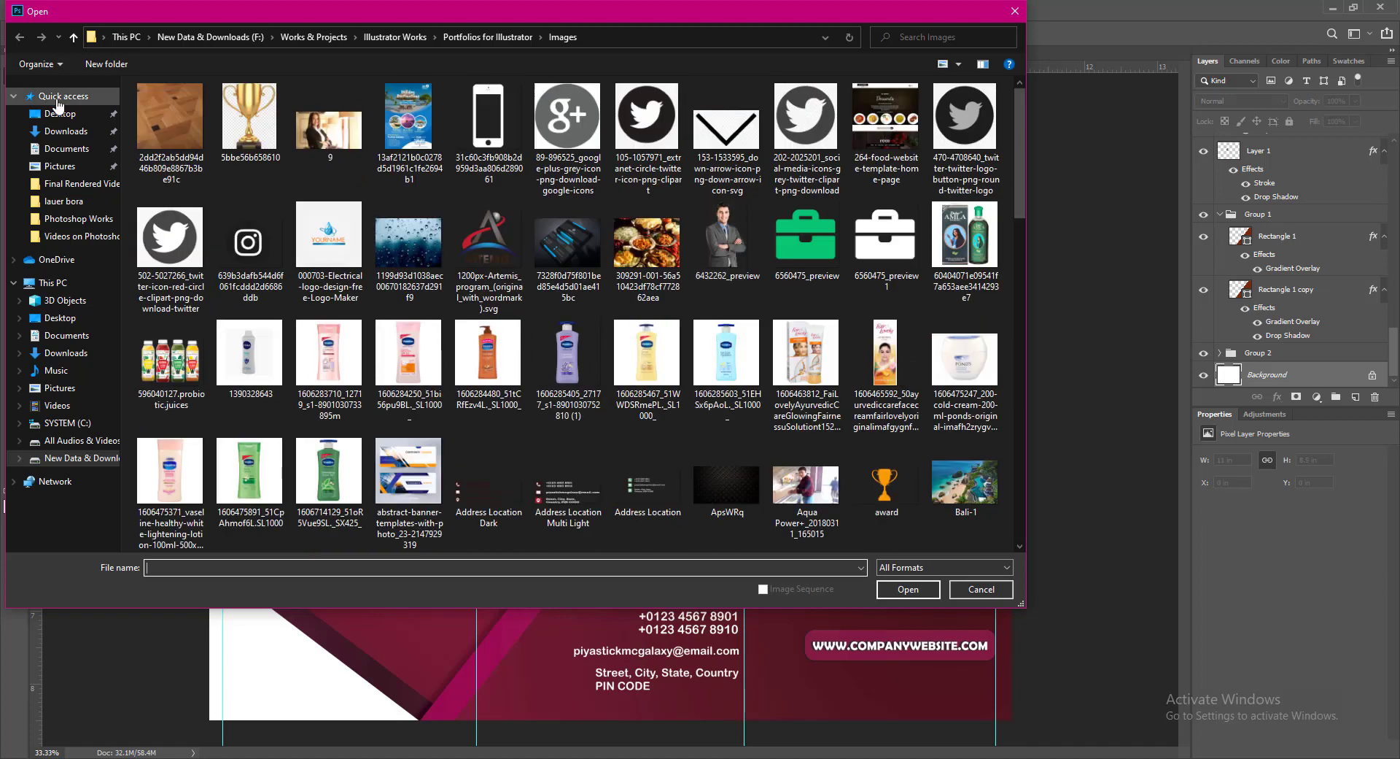
click(73, 37)
click(73, 37)
click(72, 37)
double_click(346, 117)
double_click(348, 101)
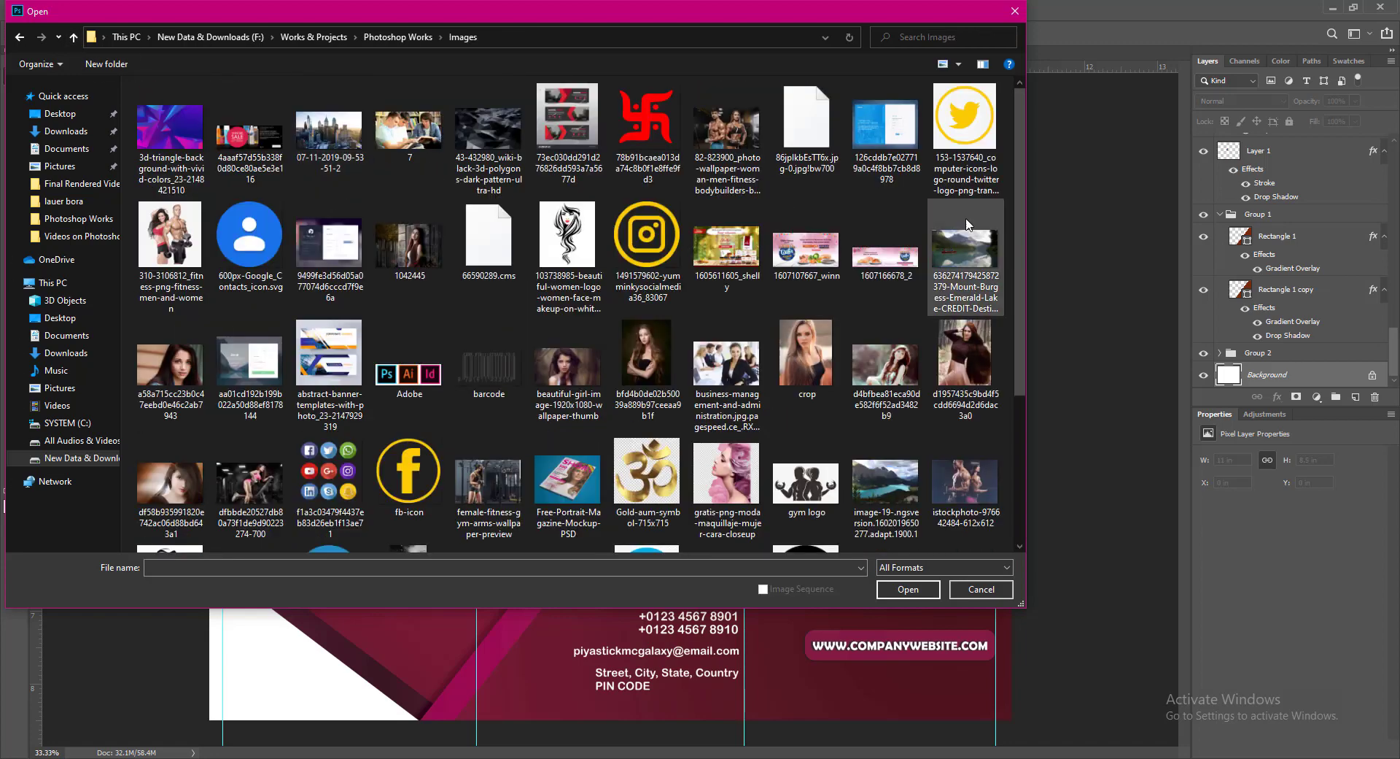
click(329, 130)
click(908, 590)
- Place the skyline as Layer 5, scaled to 9.22 × 5.19 in across the middle panel's top
drag(917, 590, 579, 222)
key(ctrl+t)
drag(825, 347, 968, 427)
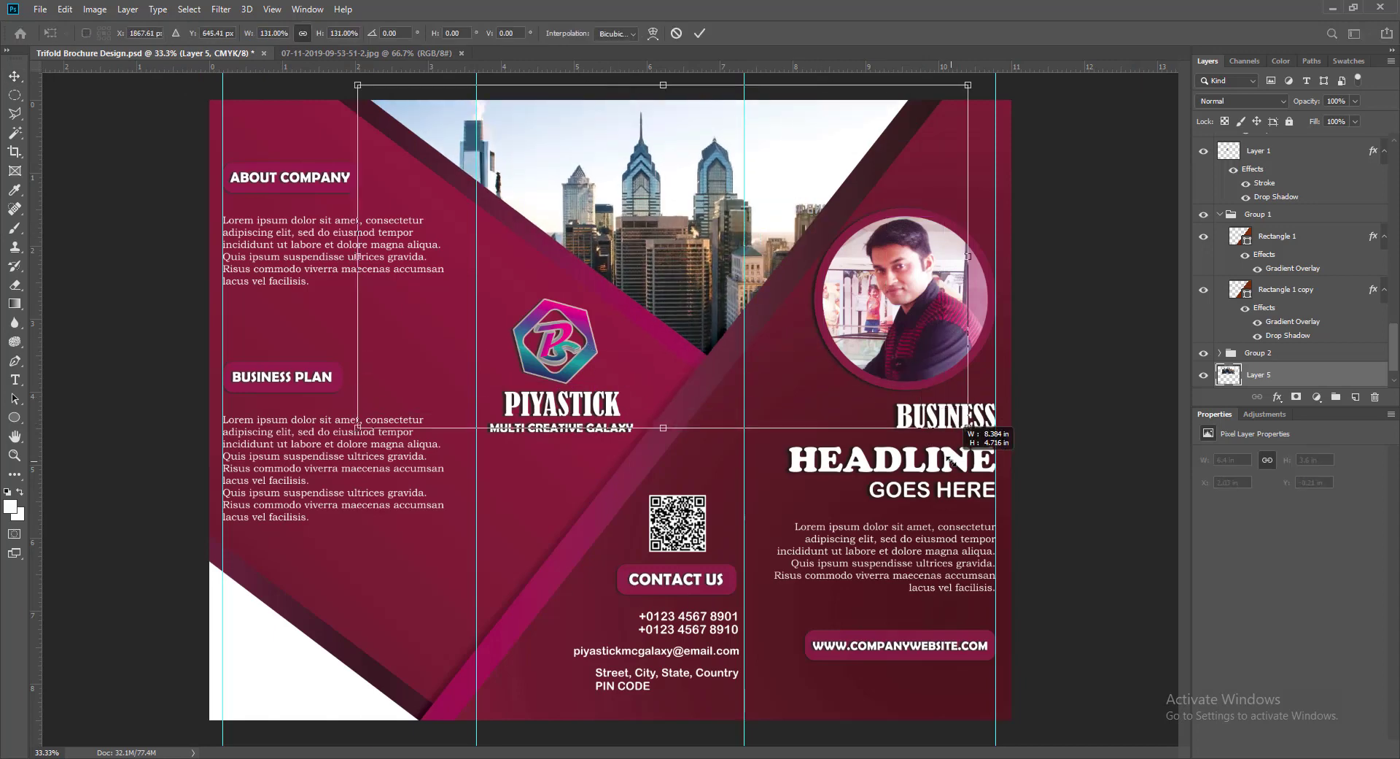
key(Return)
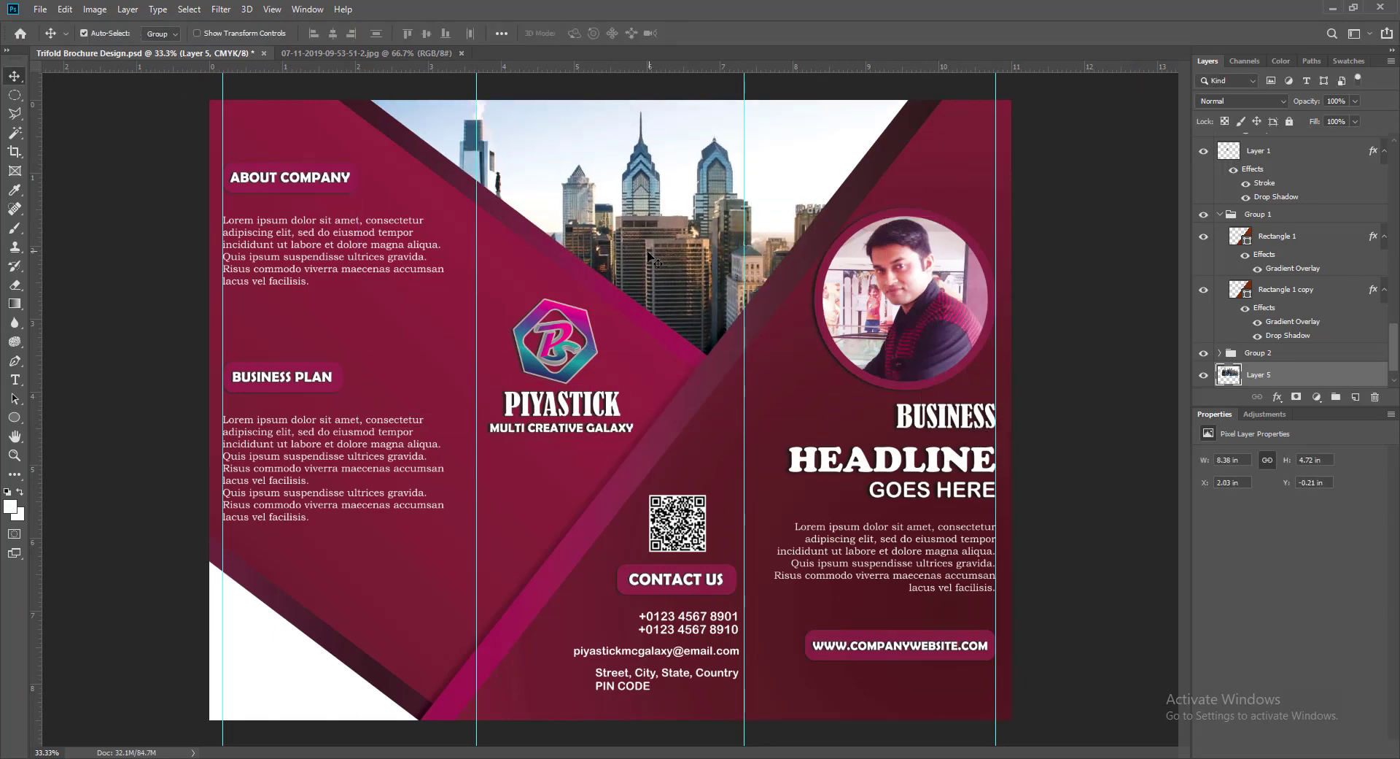
drag(648, 252, 692, 255)
key(ctrl+t)
drag(400, 432, 340, 466)
key(Return)
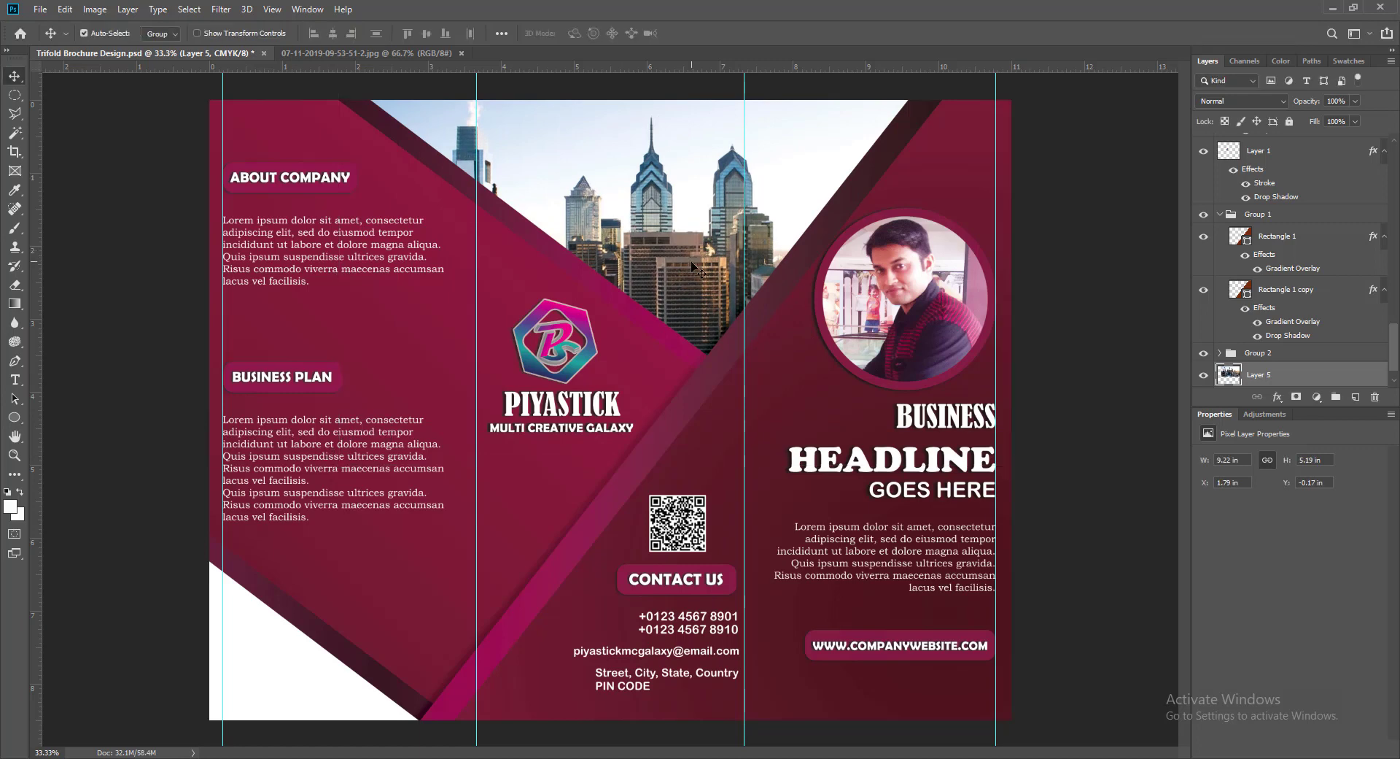
drag(691, 263, 707, 250)
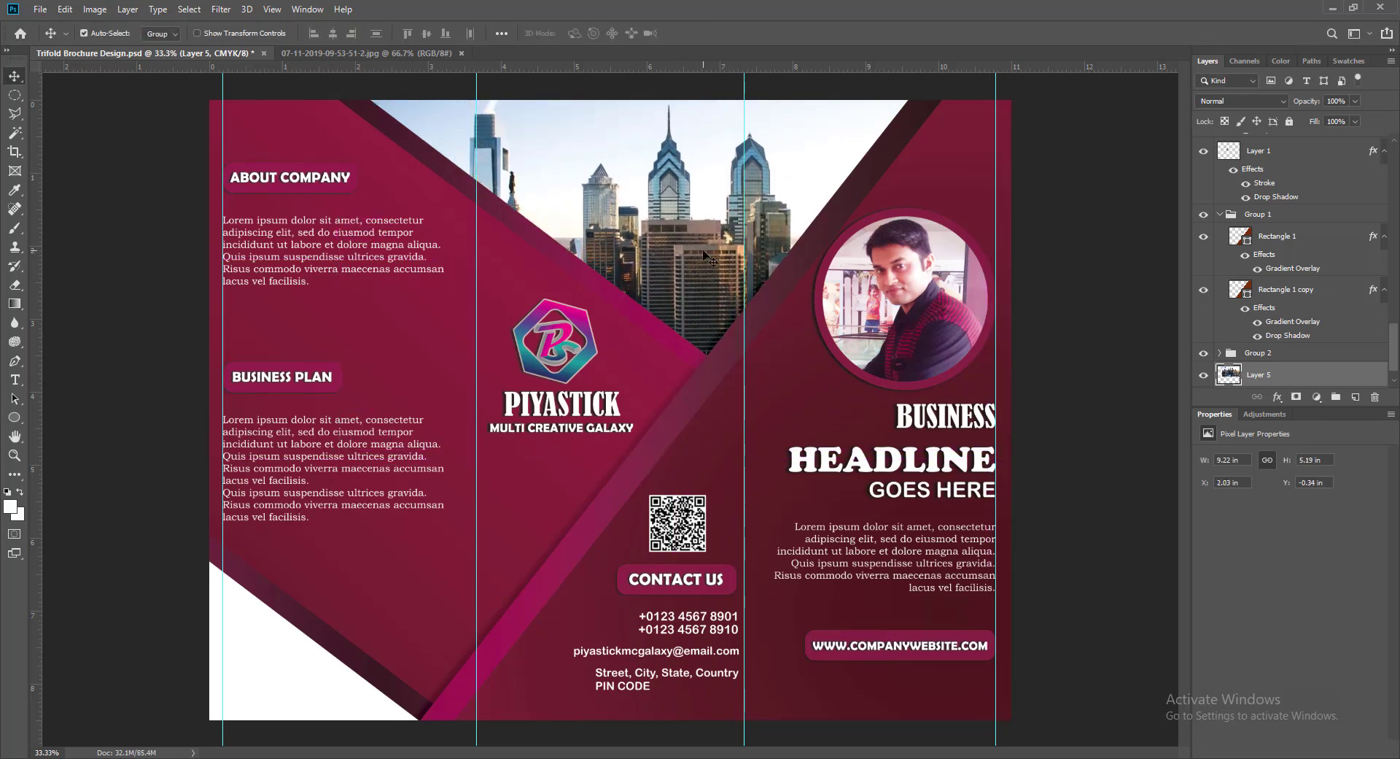
- Shift the skyline photo's colour balance toward blue
click(94, 8)
mouse_move(187, 54)
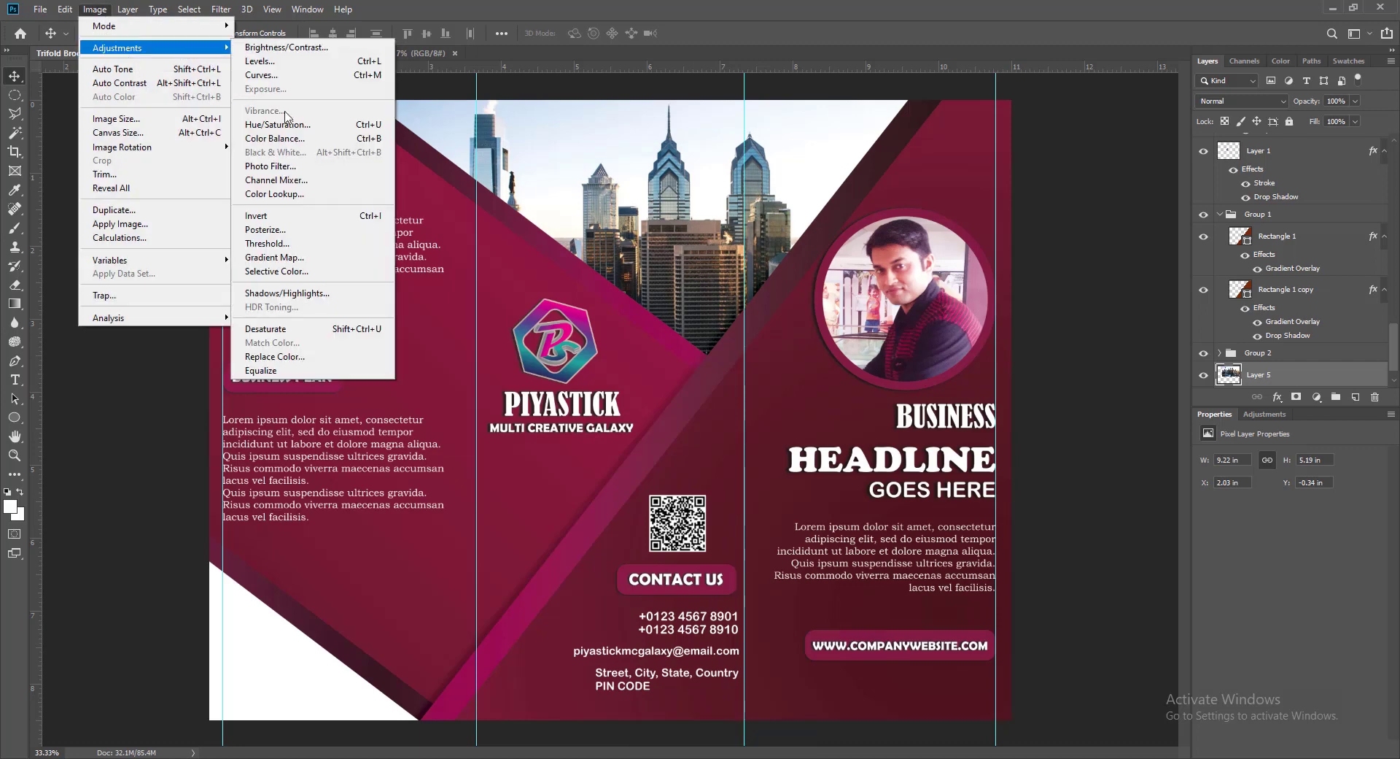
click(275, 138)
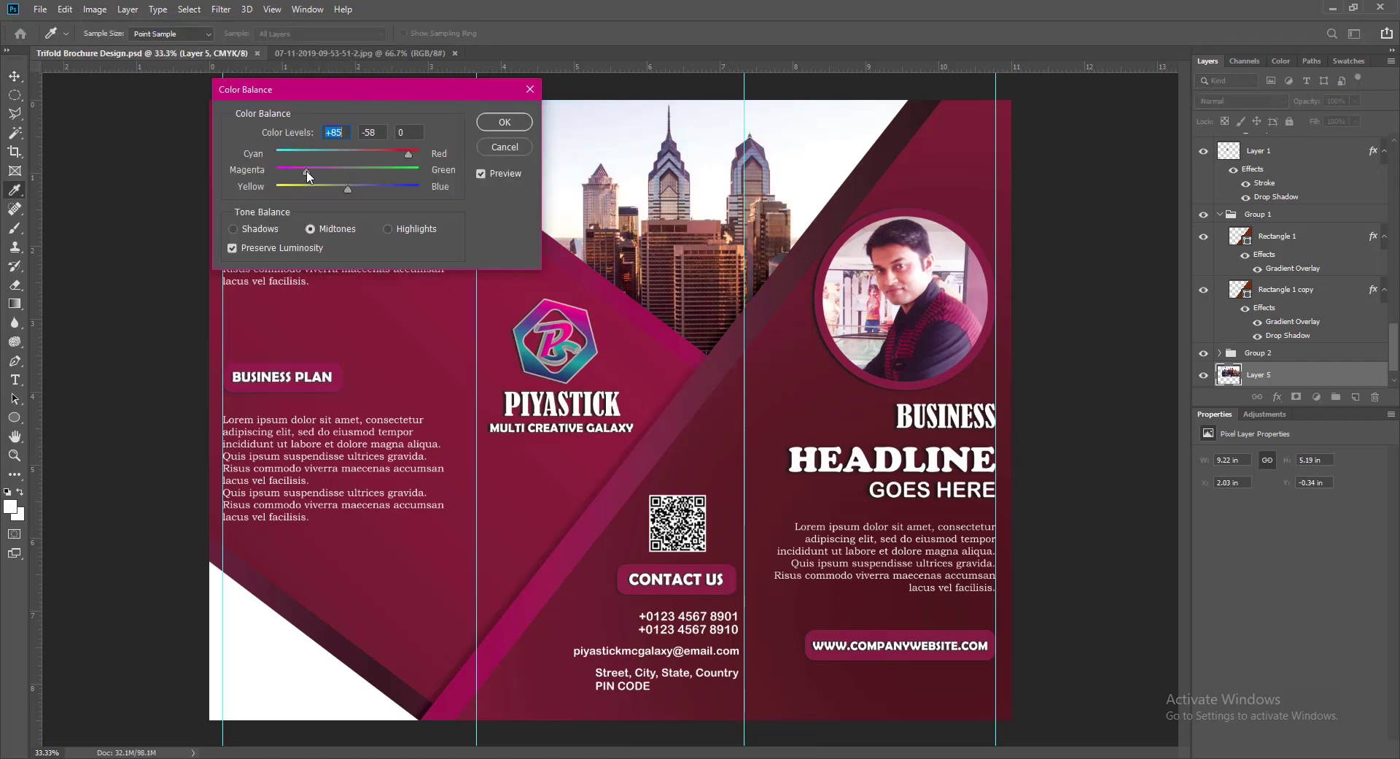
drag(348, 189, 383, 188)
key(Return)
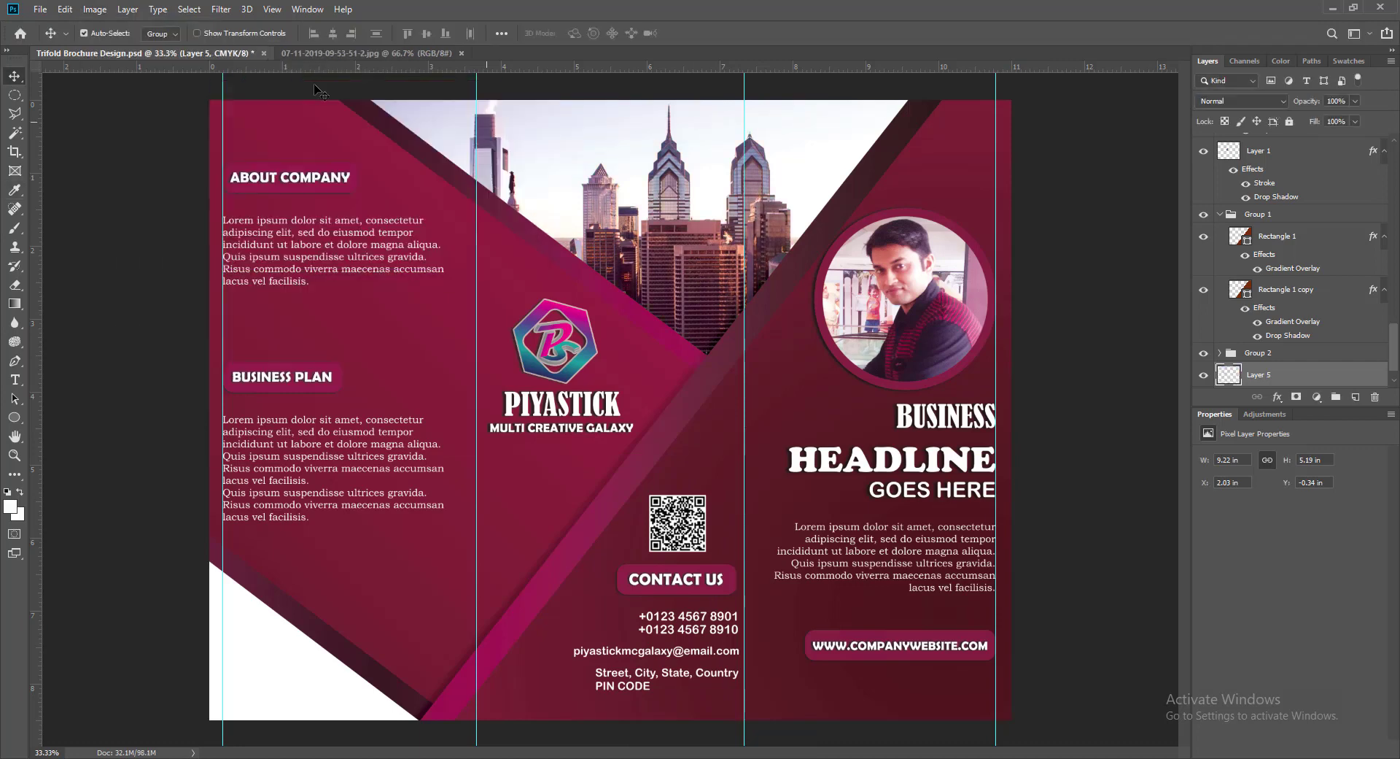
- Tint and darken the skyline with Hue +21, Saturation +33, Lightness −21
click(95, 9)
mouse_move(187, 54)
click(275, 121)
drag(951, 316, 969, 244)
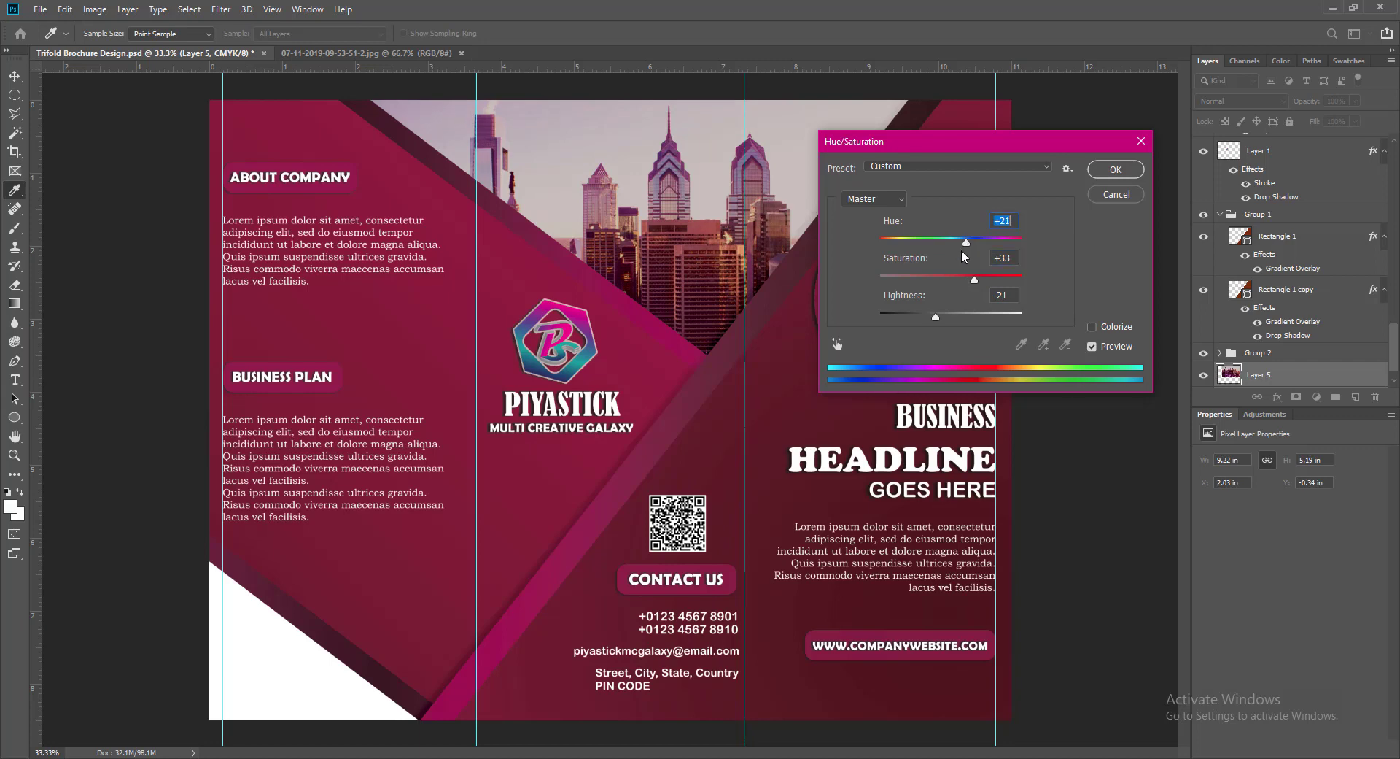
key(Return)
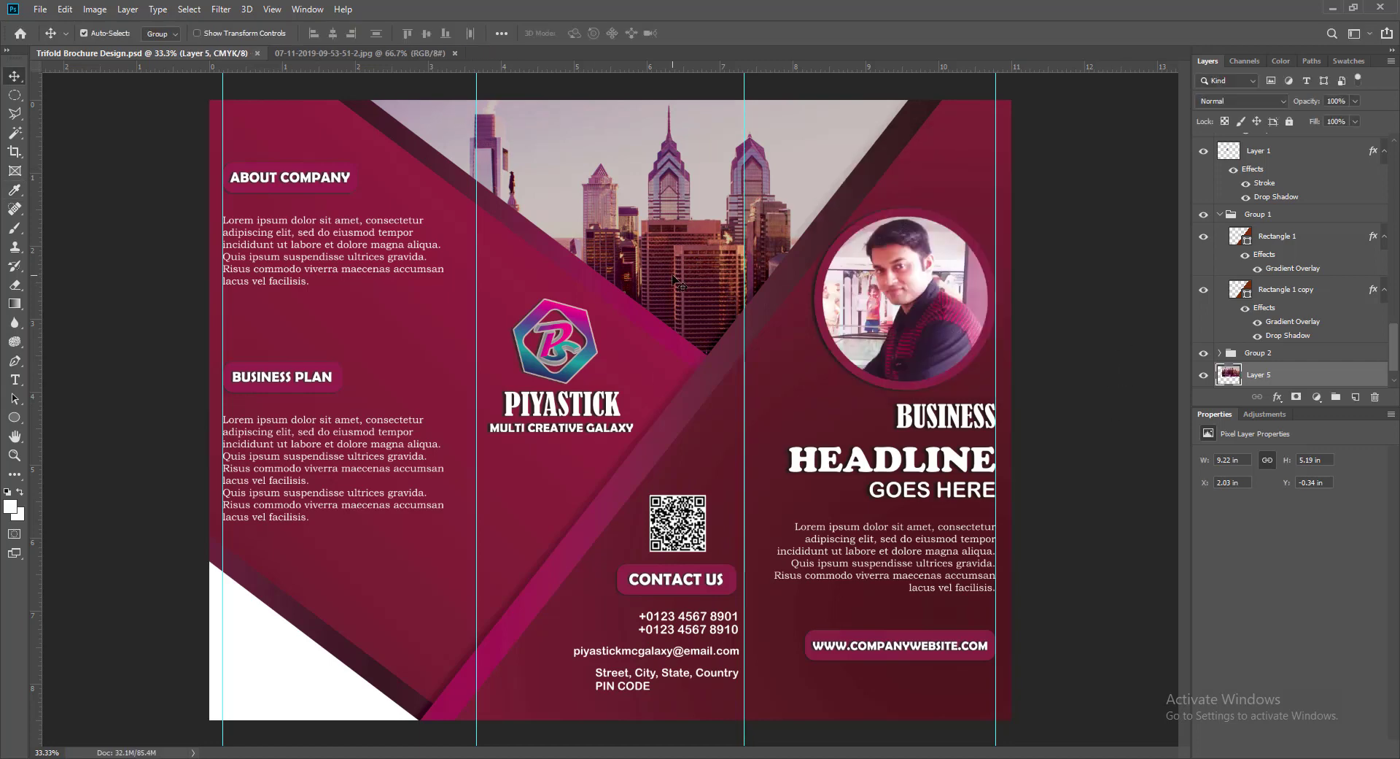
- Duplicate the skyline photo into the lower left and shrink the copy to about 4.71 × 2.65 in
drag(673, 277, 412, 584)
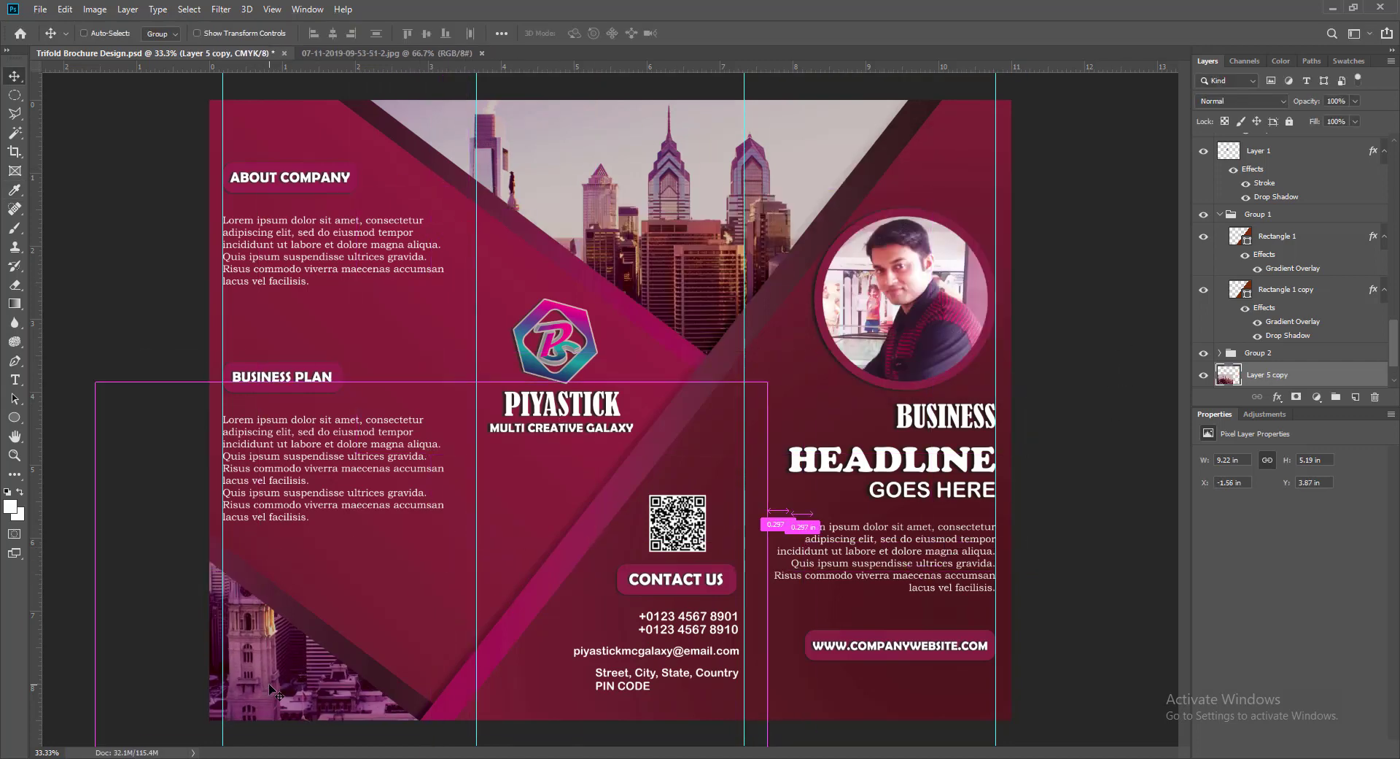
key(ctrl+t)
drag(767, 382, 488, 539)
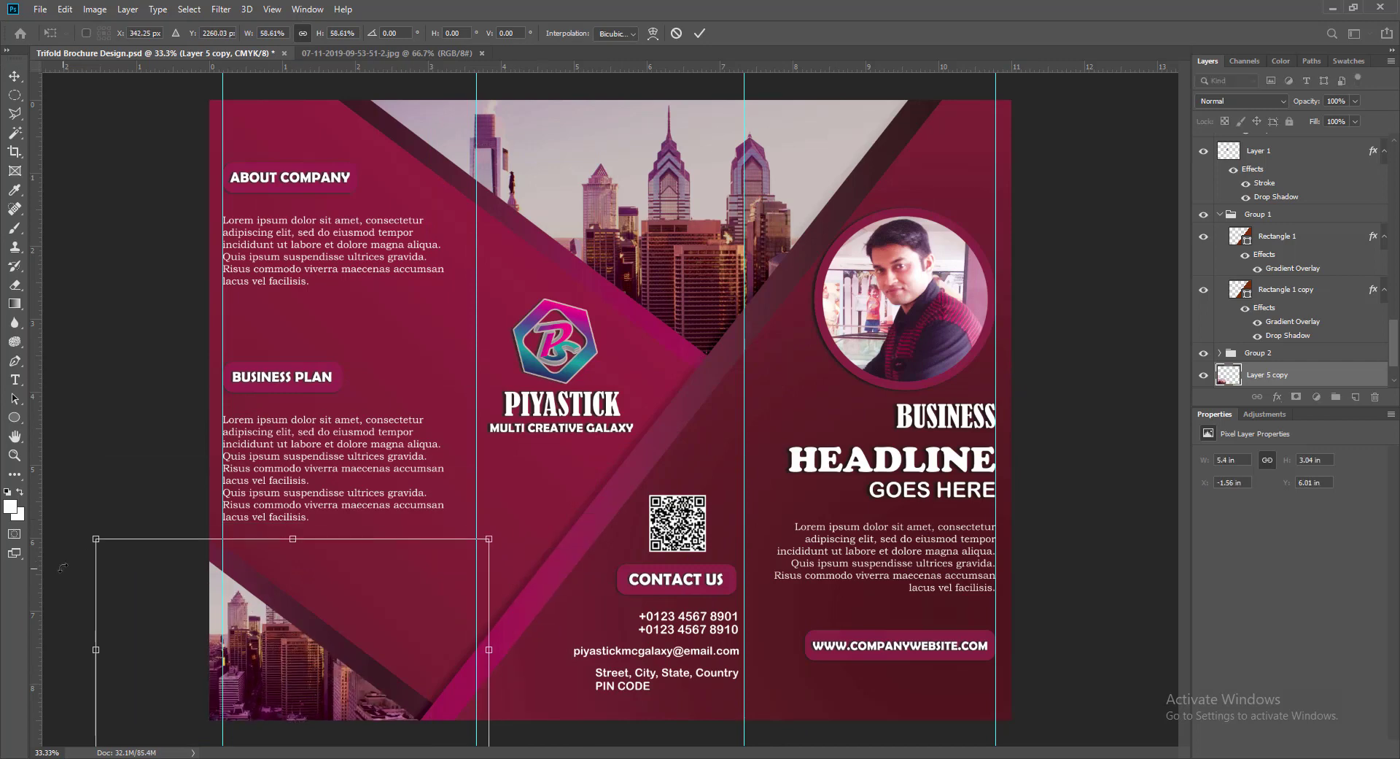
drag(95, 539, 146, 567)
key(Return)
- Nudge the skyline copy into the left panel's bottom-left corner
drag(323, 704, 292, 699)
key(ctrl+t)
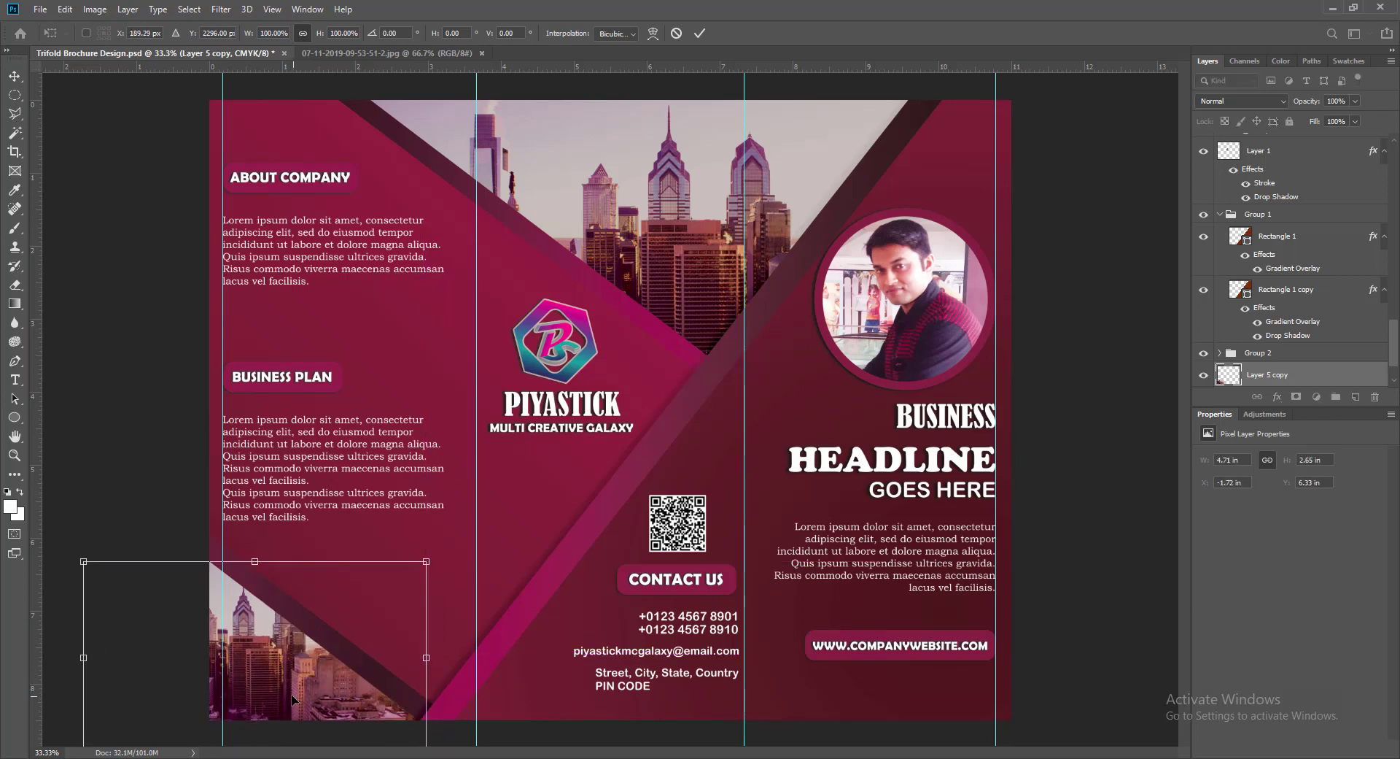
key(Return)
key(shift+Up)
key(shift+Up)
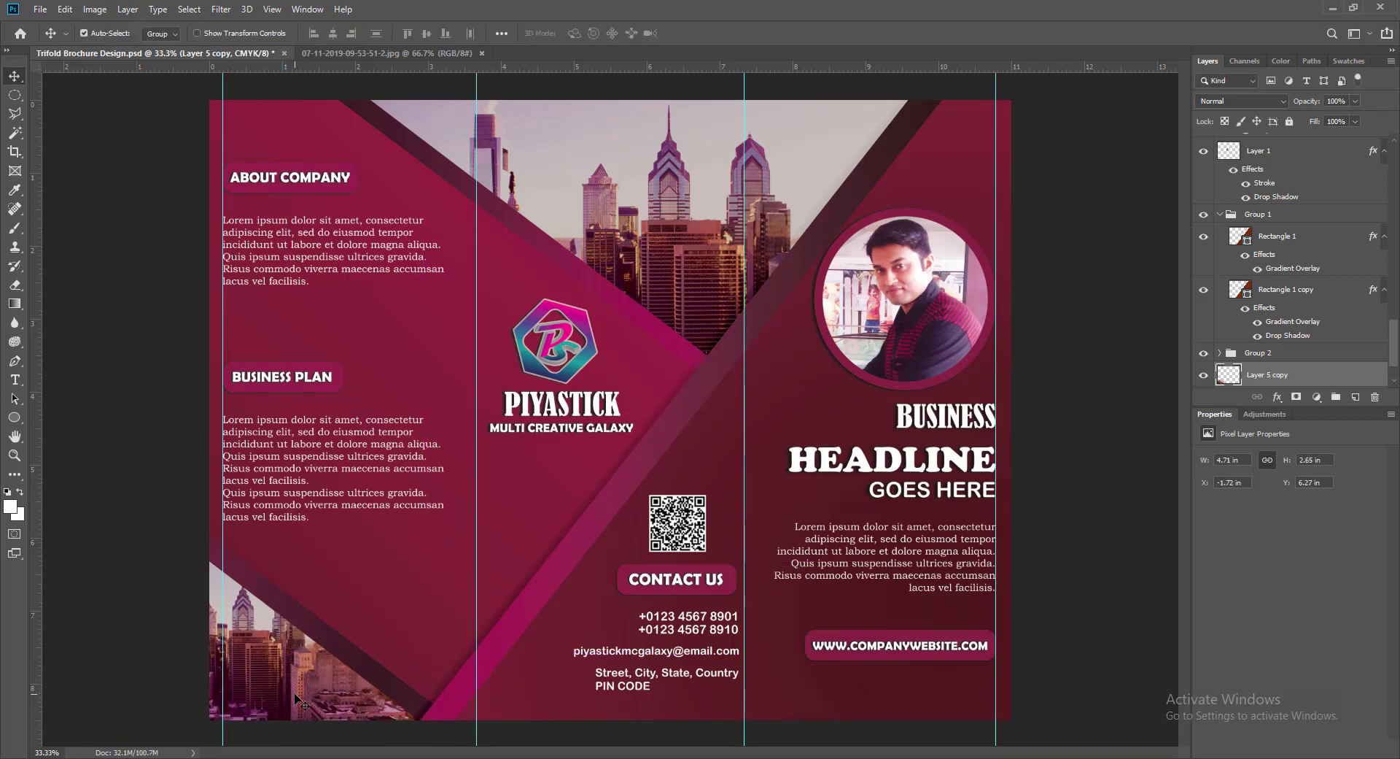
key(ctrl+t)
key(shift+Up)
key(shift+Up)
key(shift+Up)
key(shift+Up)
key(shift+Up)
key(shift+Up)
key(shift+Up)
key(Right)
key(Right)
key(shift+Right)
key(shift+Right)
key(shift+Right)
key(shift+Right)
key(shift+Right)
key(shift+Right)
key(shift+Right)
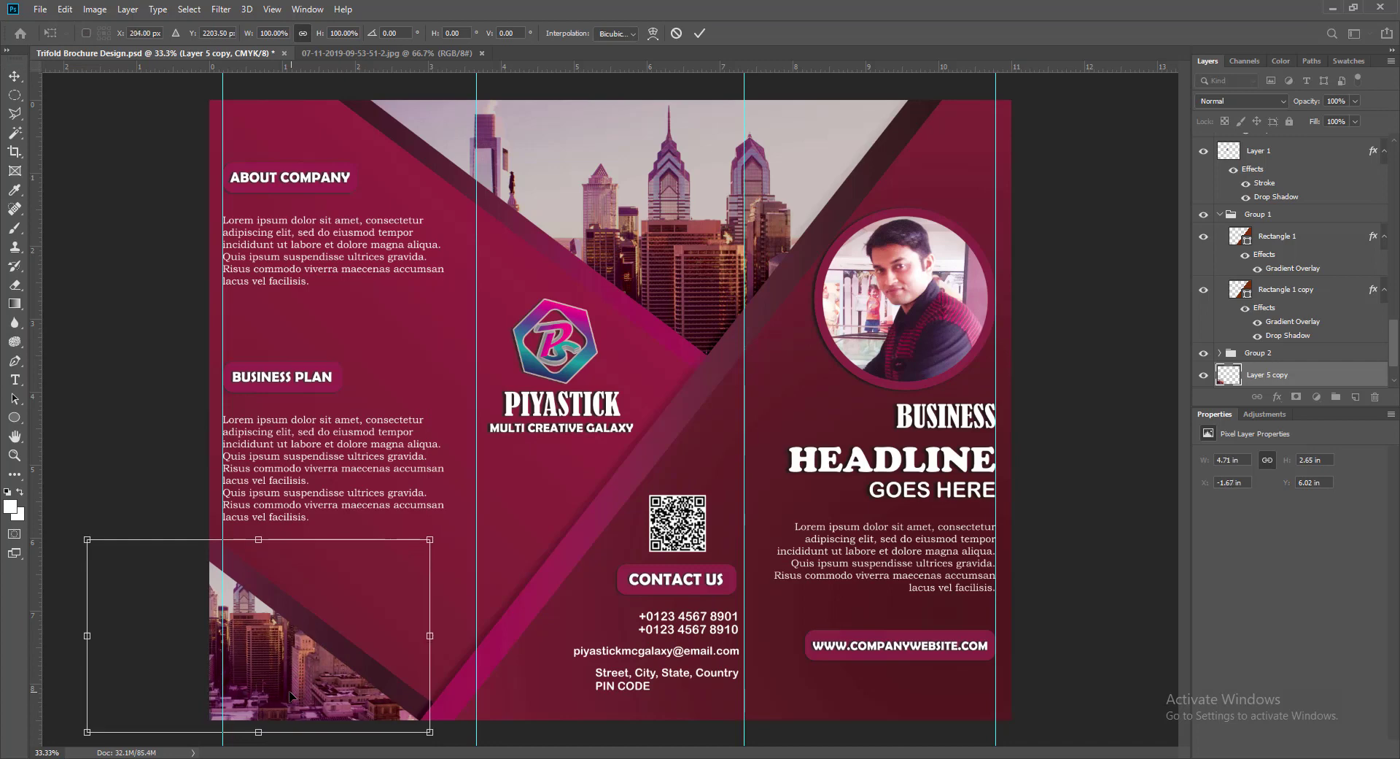
key(shift+Left)
key(shift+Left)
key(shift+Left)
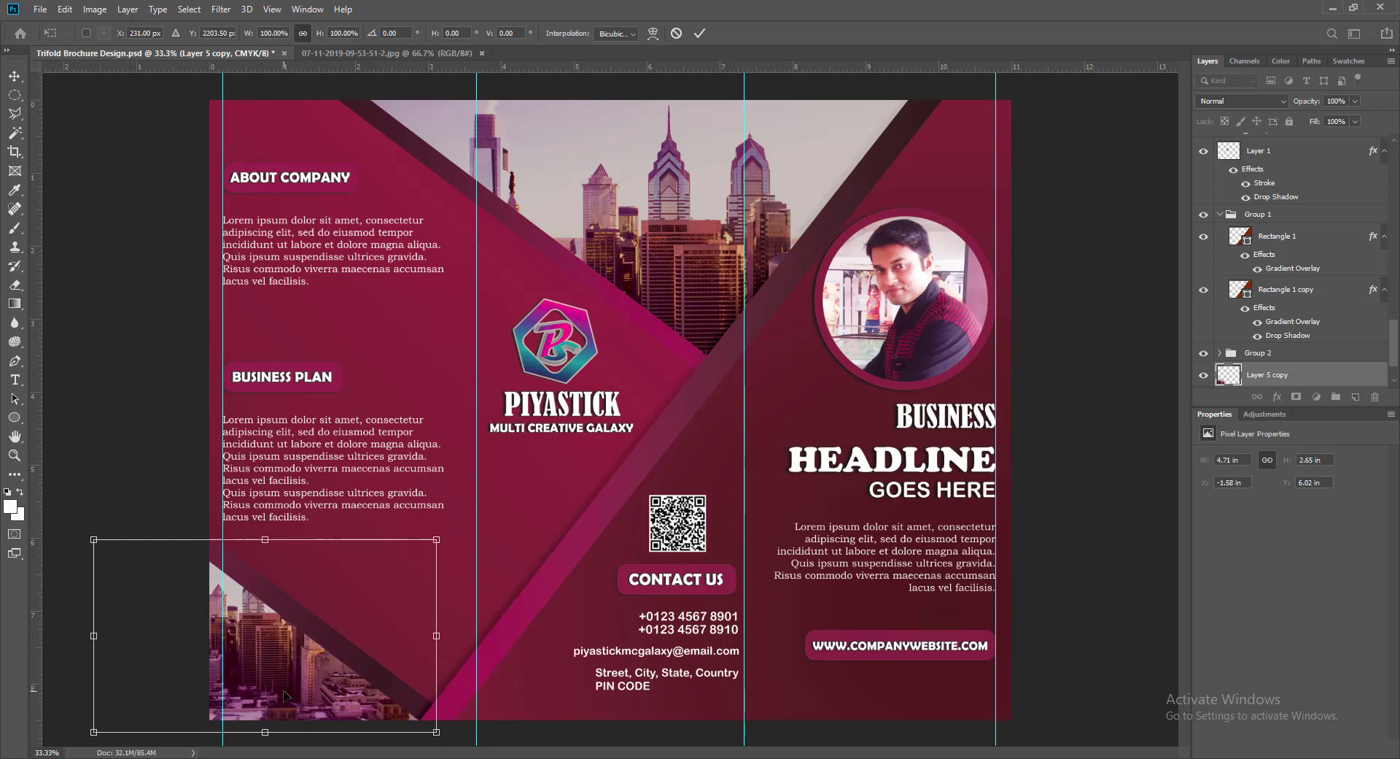
- Apply Hue/Saturation to the skyline copy with Saturation +20 and Lightness −39
key(Return)
click(96, 11)
mouse_move(146, 55)
click(291, 129)
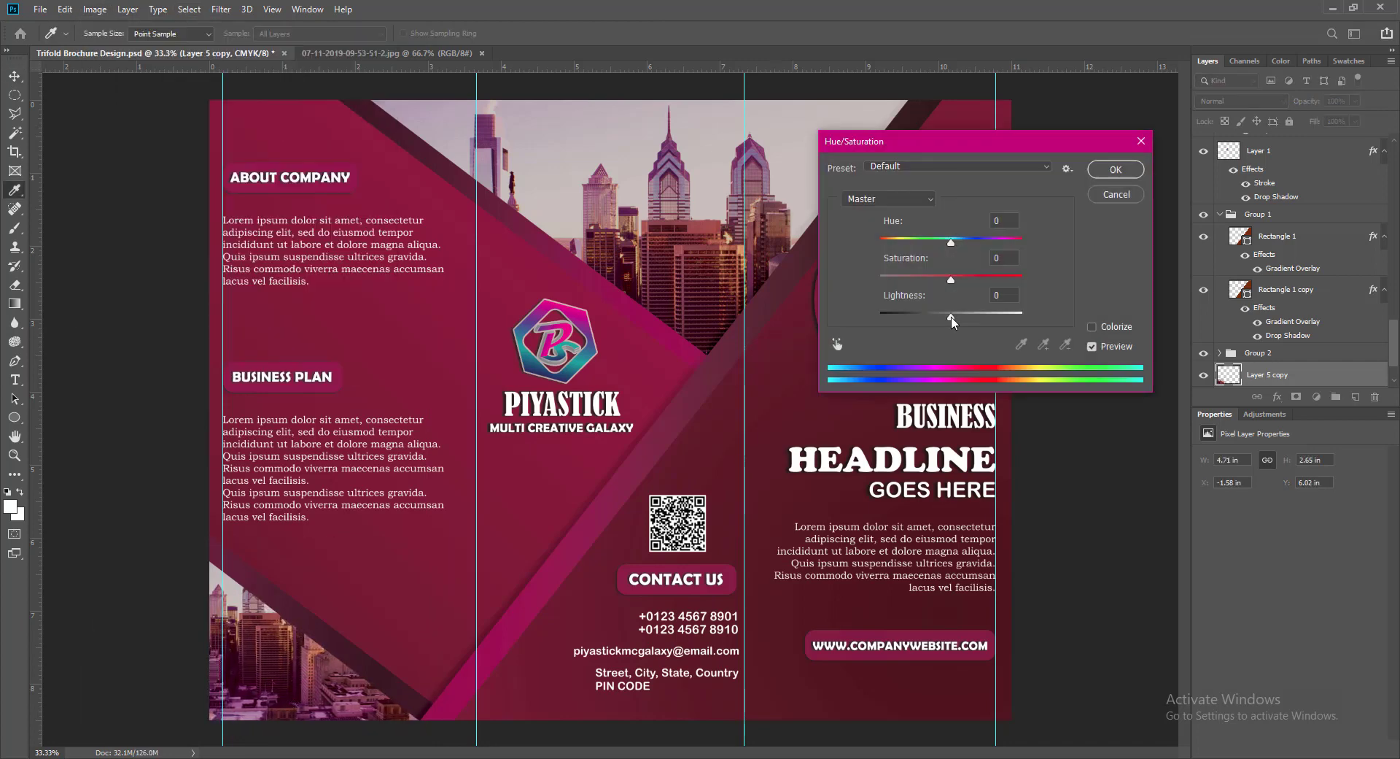
drag(951, 313, 923, 322)
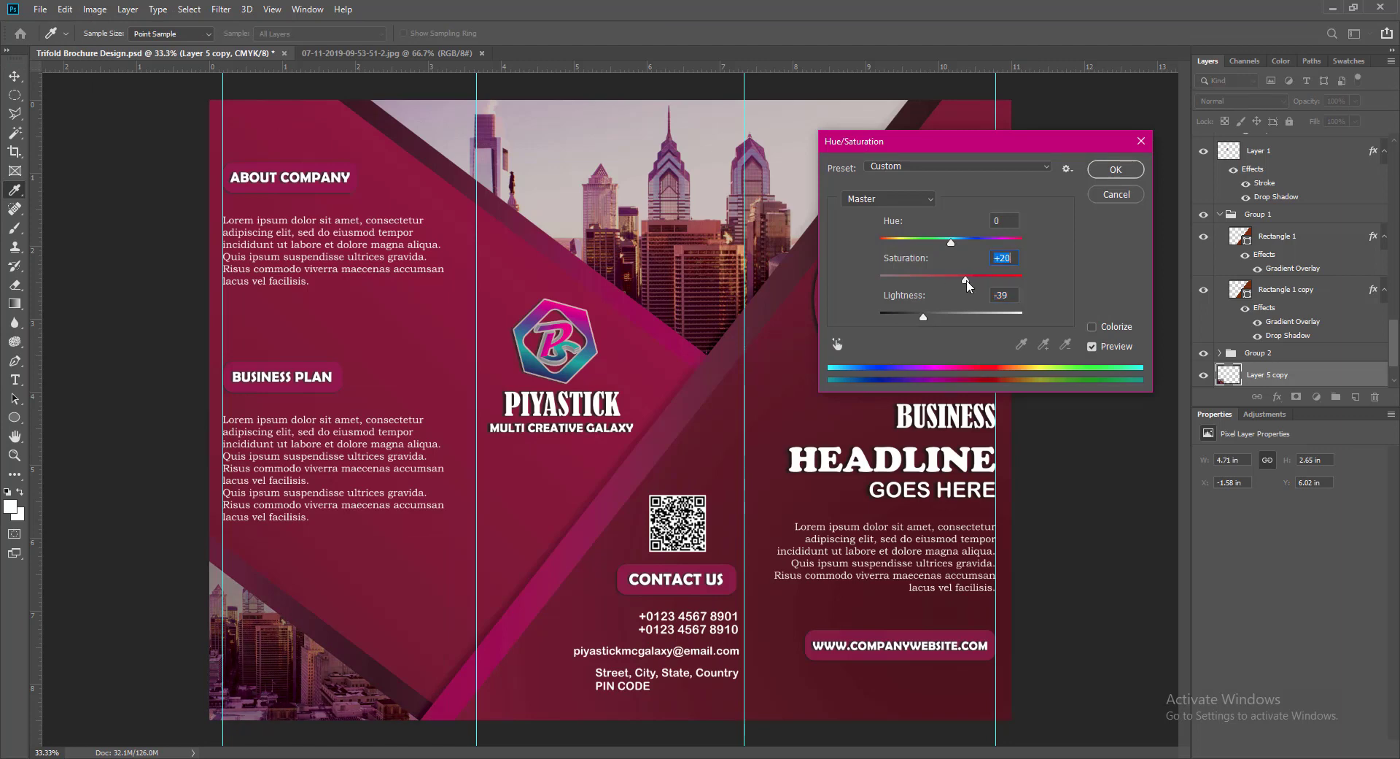
click(1143, 142)
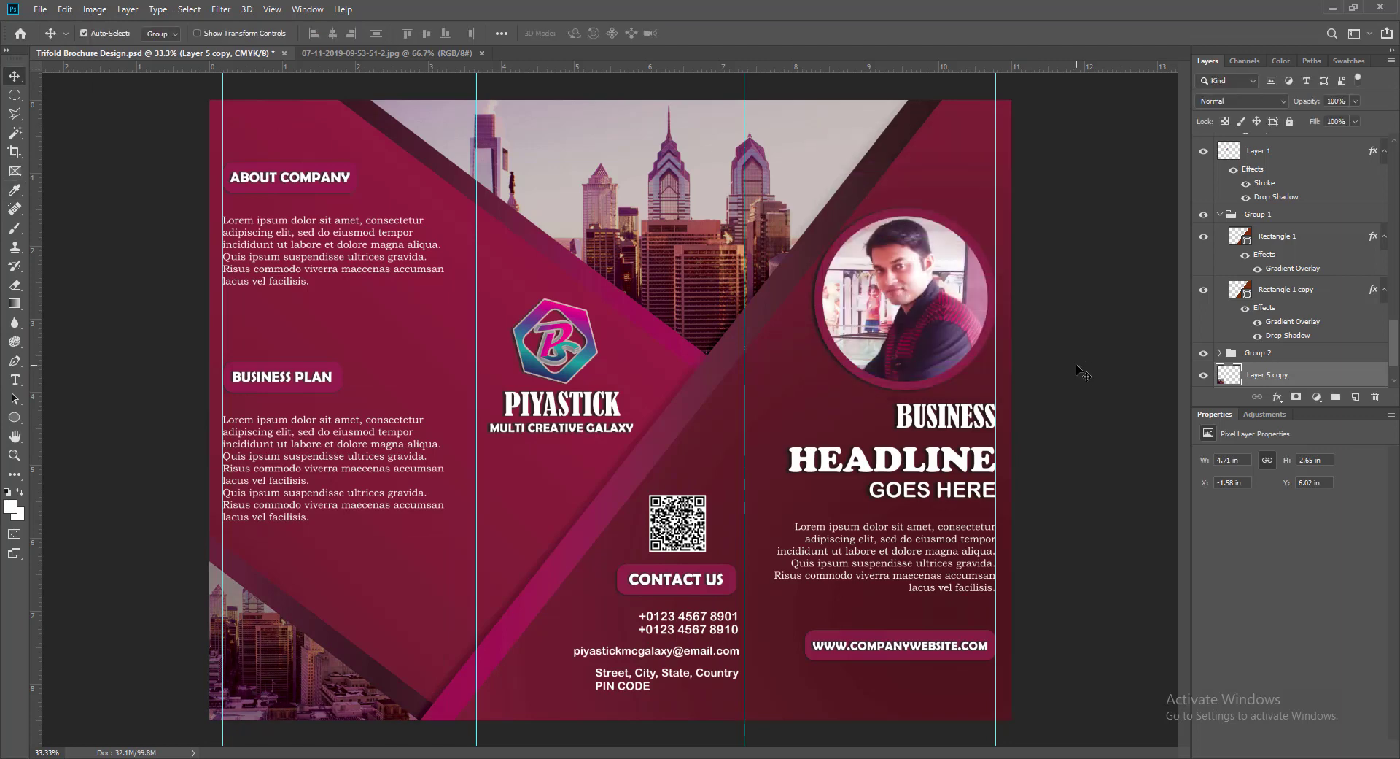
- Remove both panel guides and add a new empty layer above Layer 4
drag(224, 334, 35, 379)
drag(996, 369, 35, 388)
drag(1394, 352, 1393, 172)
click(1299, 146)
click(1356, 397)
click(462, 53)
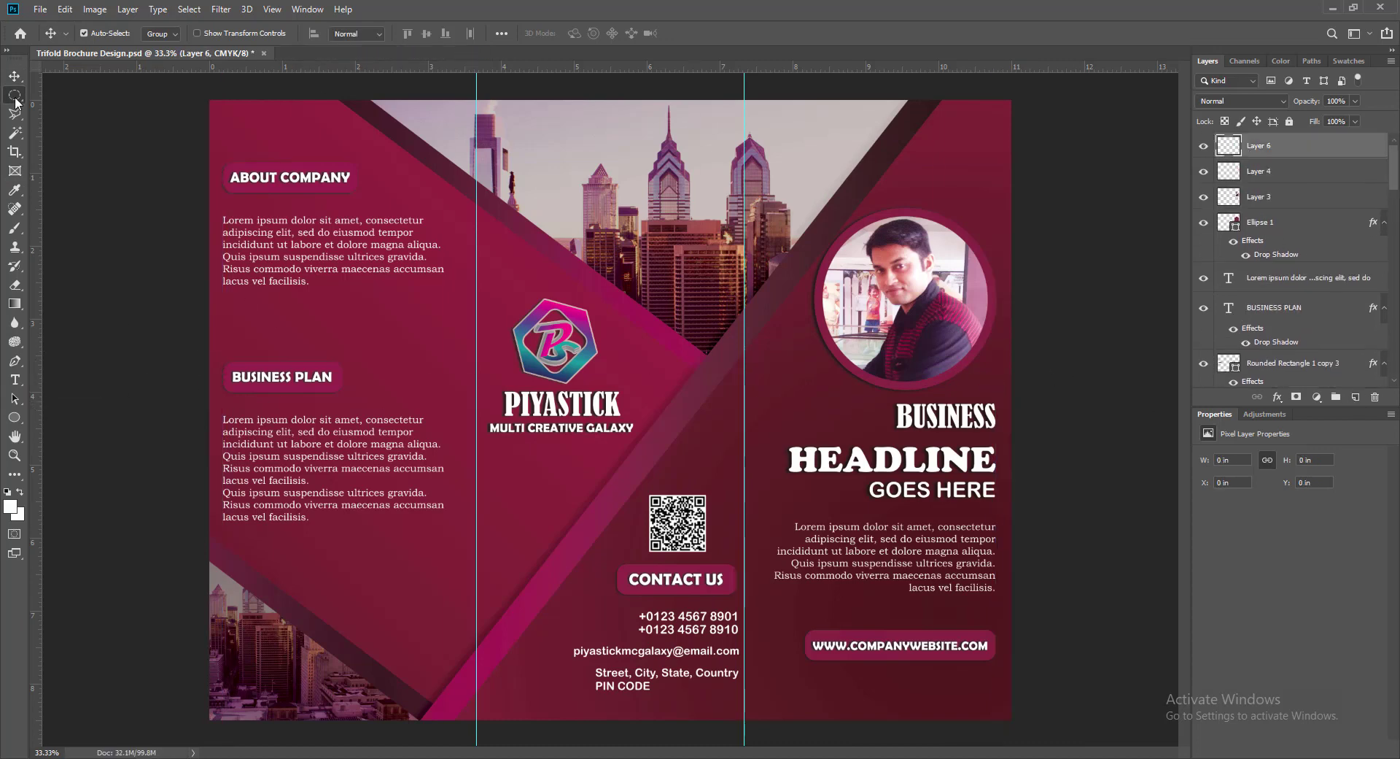
- Fill a 3.67 × 8.5 in selection of the middle panel with a dark gradient, then deselect
right_click(15, 96)
click(60, 98)
drag(477, 100, 744, 719)
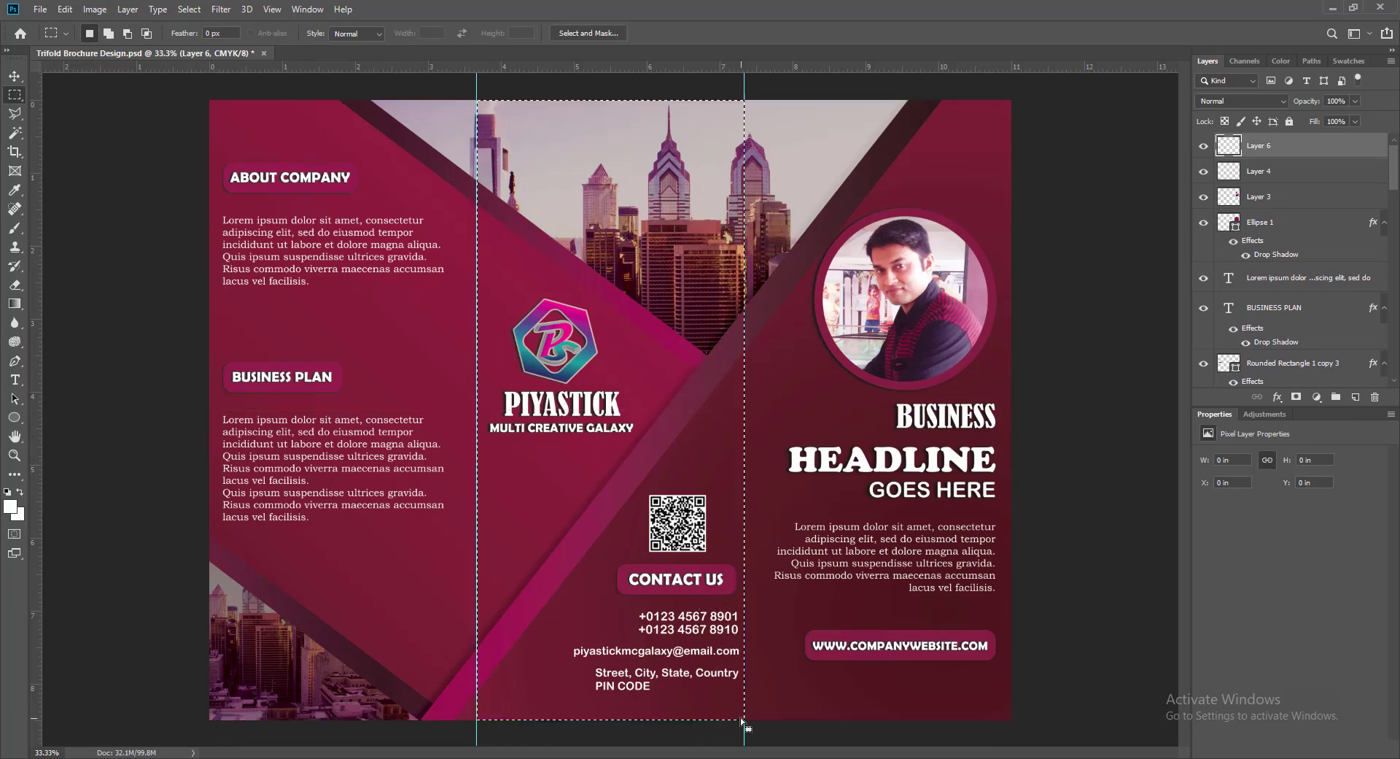
click(15, 304)
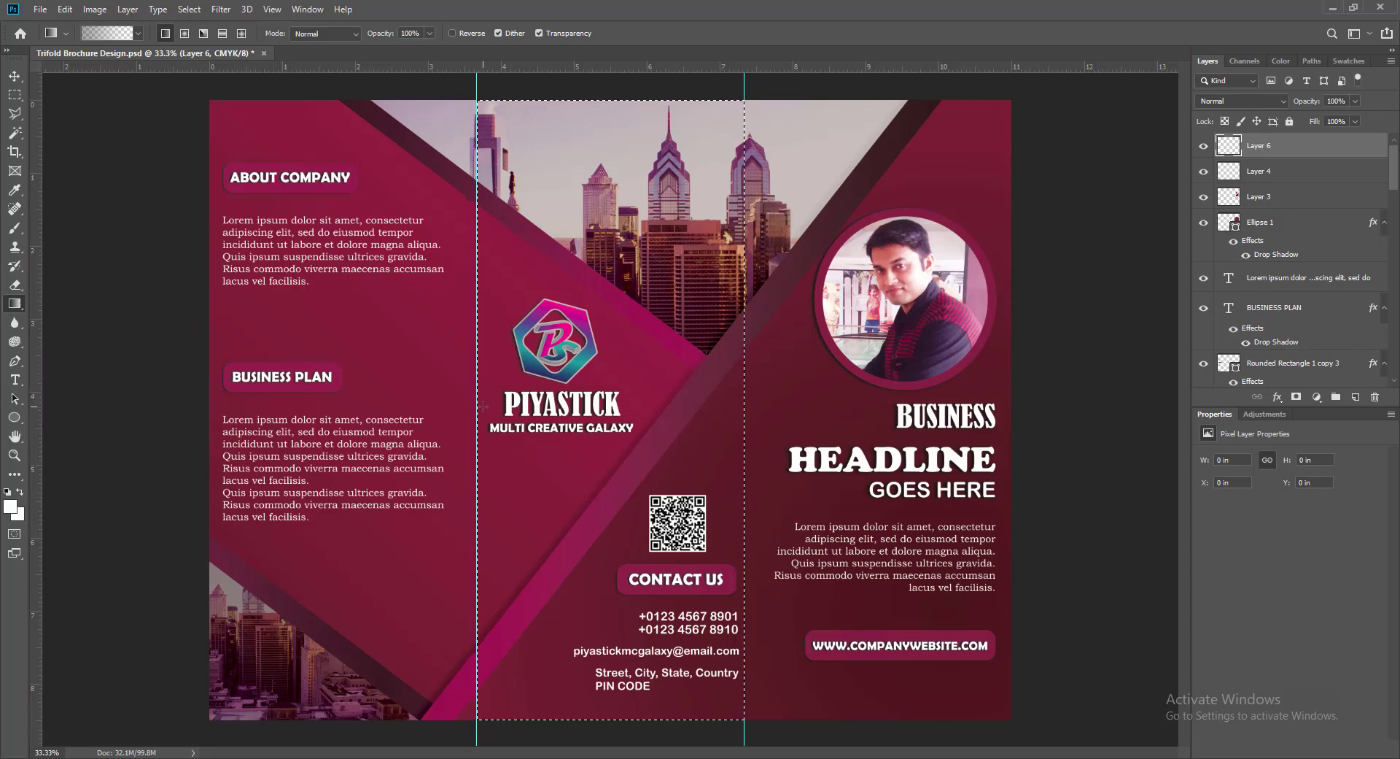
drag(482, 405, 518, 405)
drag(728, 404, 727, 404)
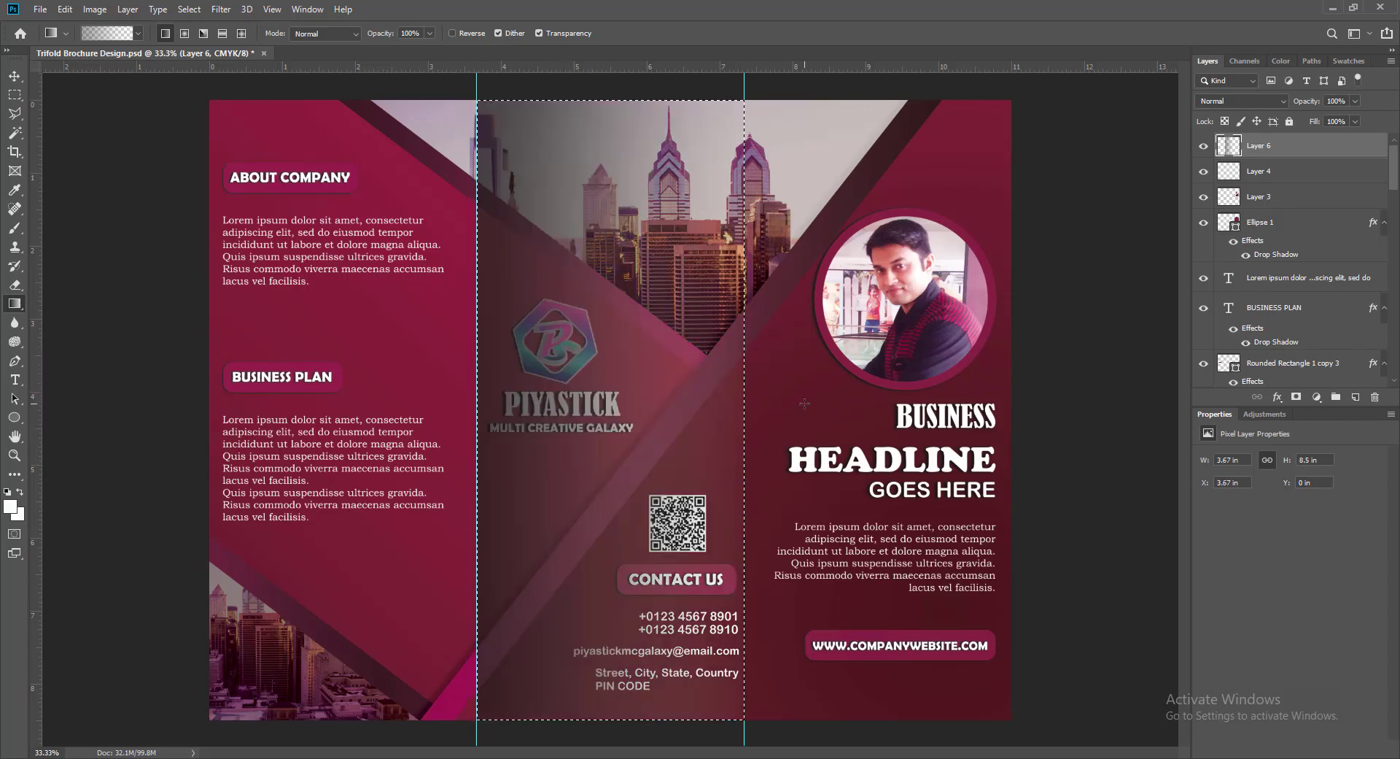
key(ctrl+d)
key(v)
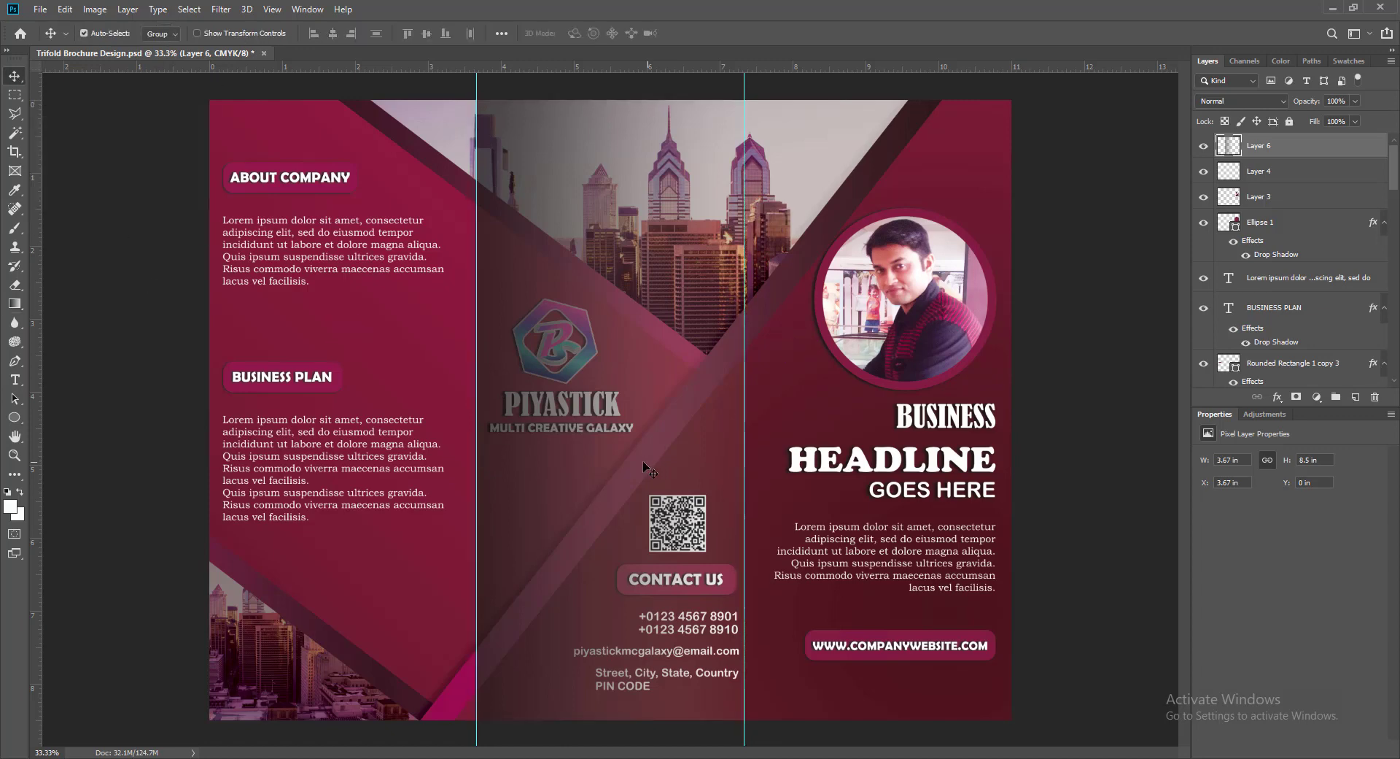
- Lower the middle overlay's opacity to 51% and duplicate the layer
click(1355, 101)
drag(1358, 117, 1323, 124)
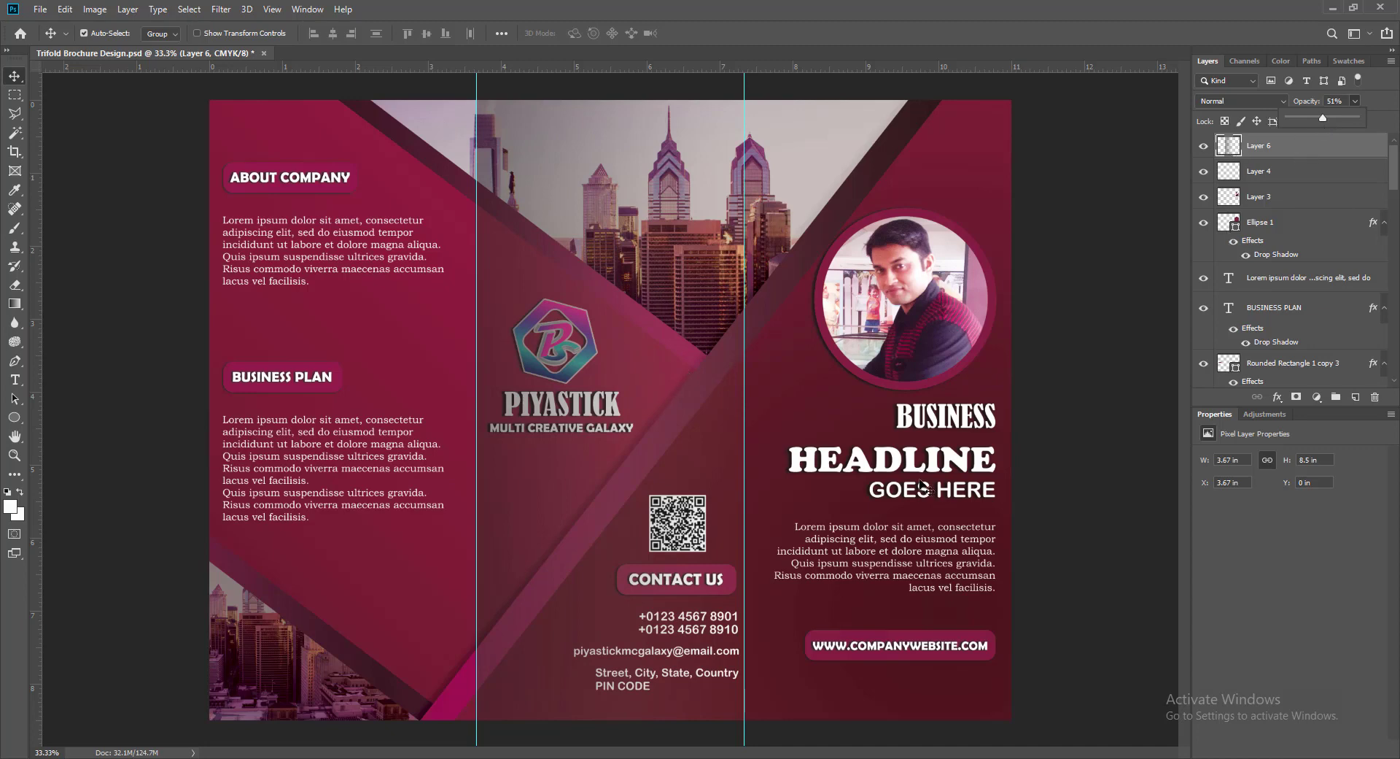
key(ctrl)
key(ctrl+j)
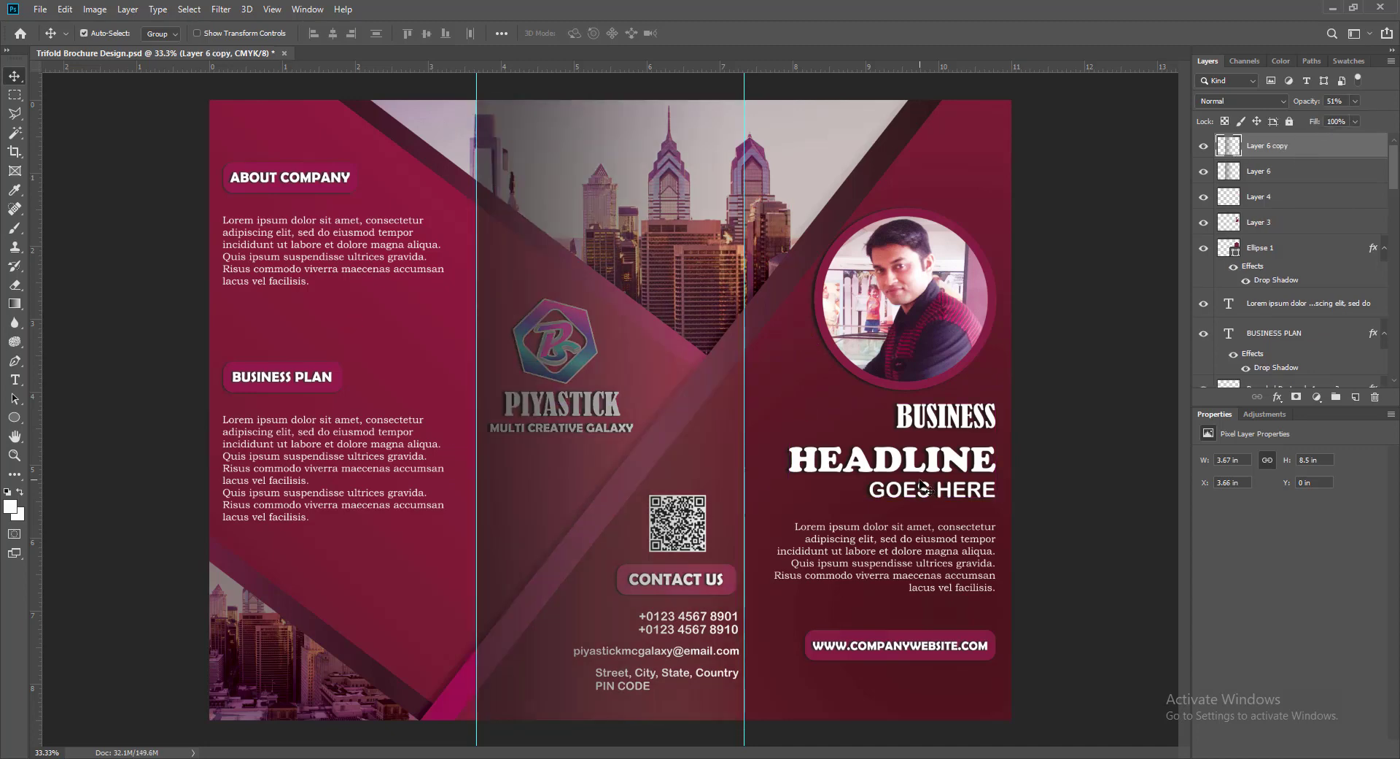
- Move the overlay copy onto the left panel at −0.01 in and fade it to 52% opacity
key(shift+Left)
key(shift+Left)
key(shift+Left)
key(shift+Left)
key(shift+Left)
key(shift+Left)
key(shift+Left)
key(shift+Left)
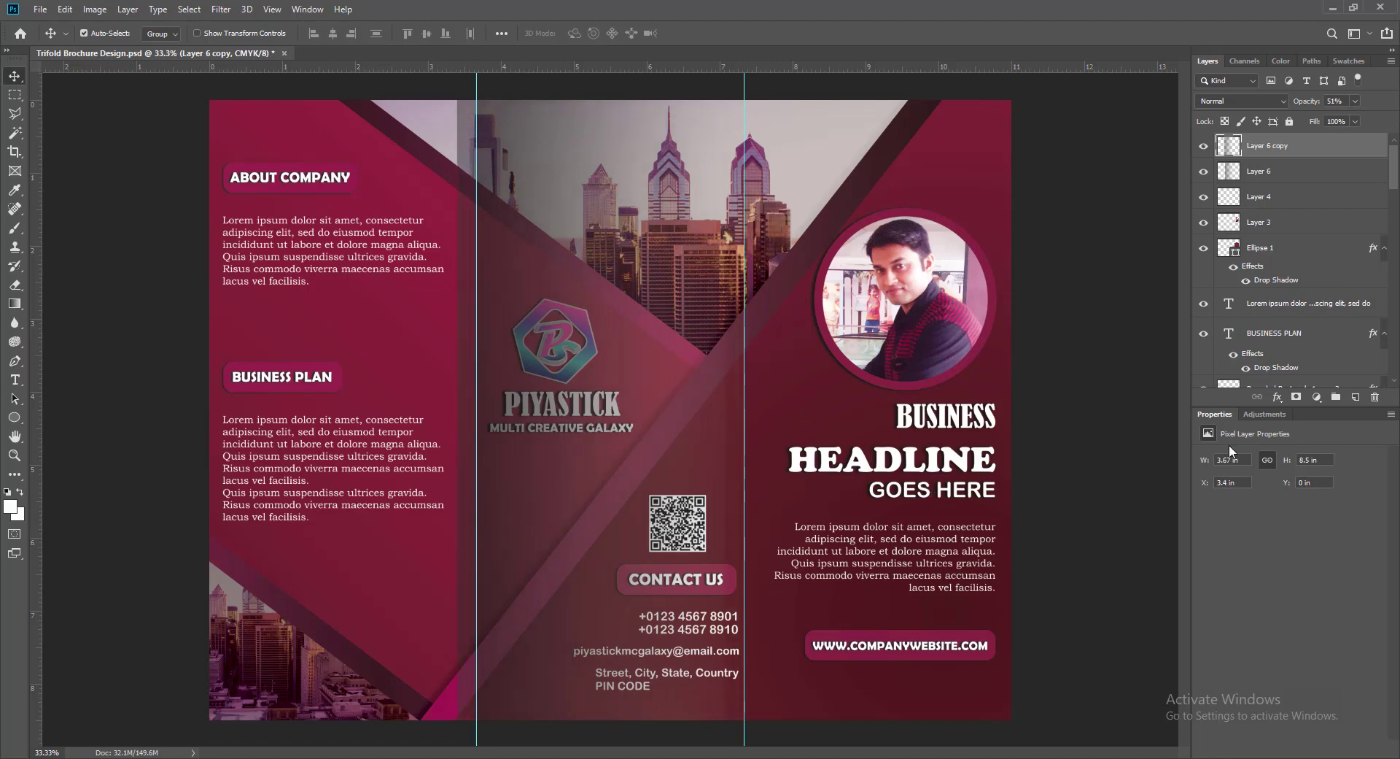
key(shift+Left)
key(shift+Left)
key(shift+Left)
key(shift+Left)
key(shift+Left)
key(shift+Left)
key(shift+Left)
key(shift+Left)
key(shift+Left)
key(shift+Left)
drag(450, 391, 243, 393)
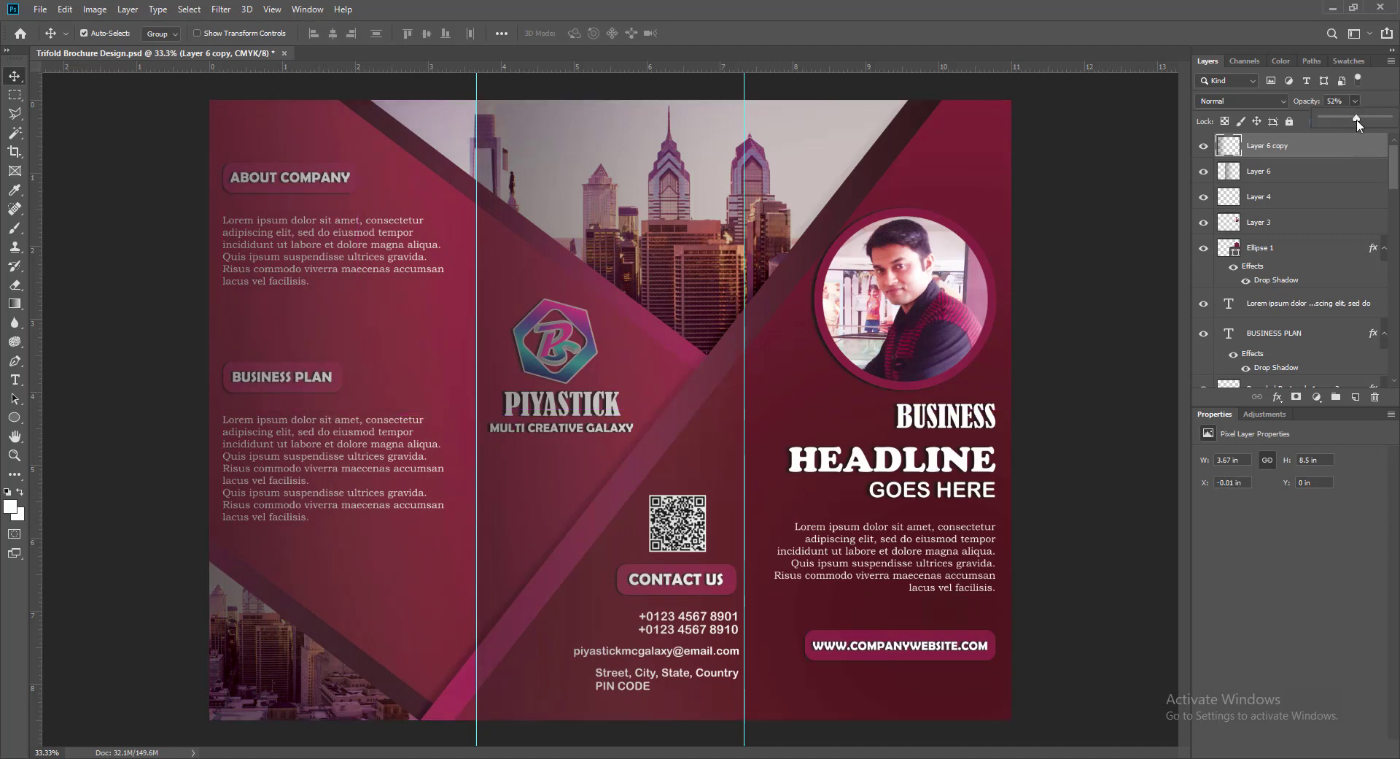
drag(1358, 124, 1347, 126)
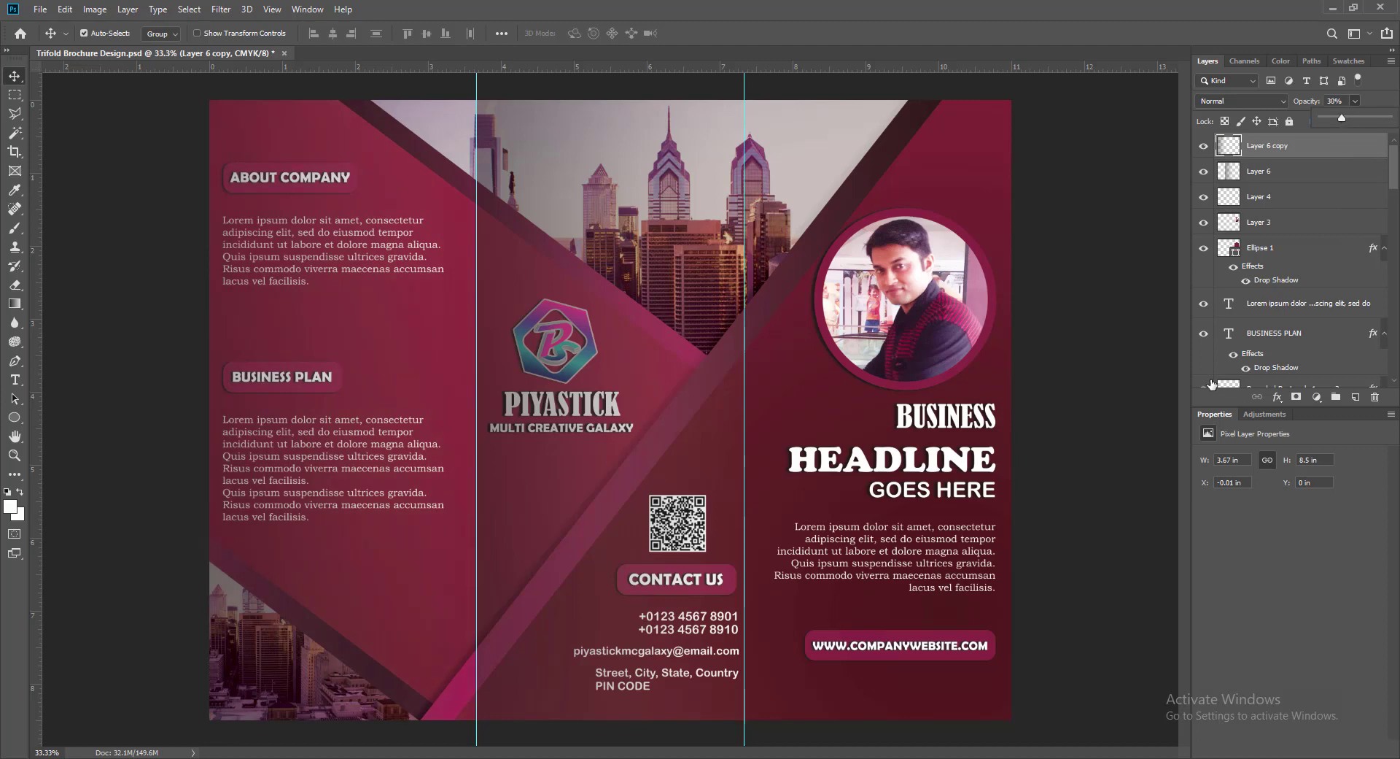
- Save the brochure and lower the left overlay's opacity to 21%
key(ctrl+s)
click(1356, 102)
drag(1338, 121, 1340, 120)
click(1110, 397)
- Duplicate the left overlay, line the copy up over the right panel, and save
click(1222, 150)
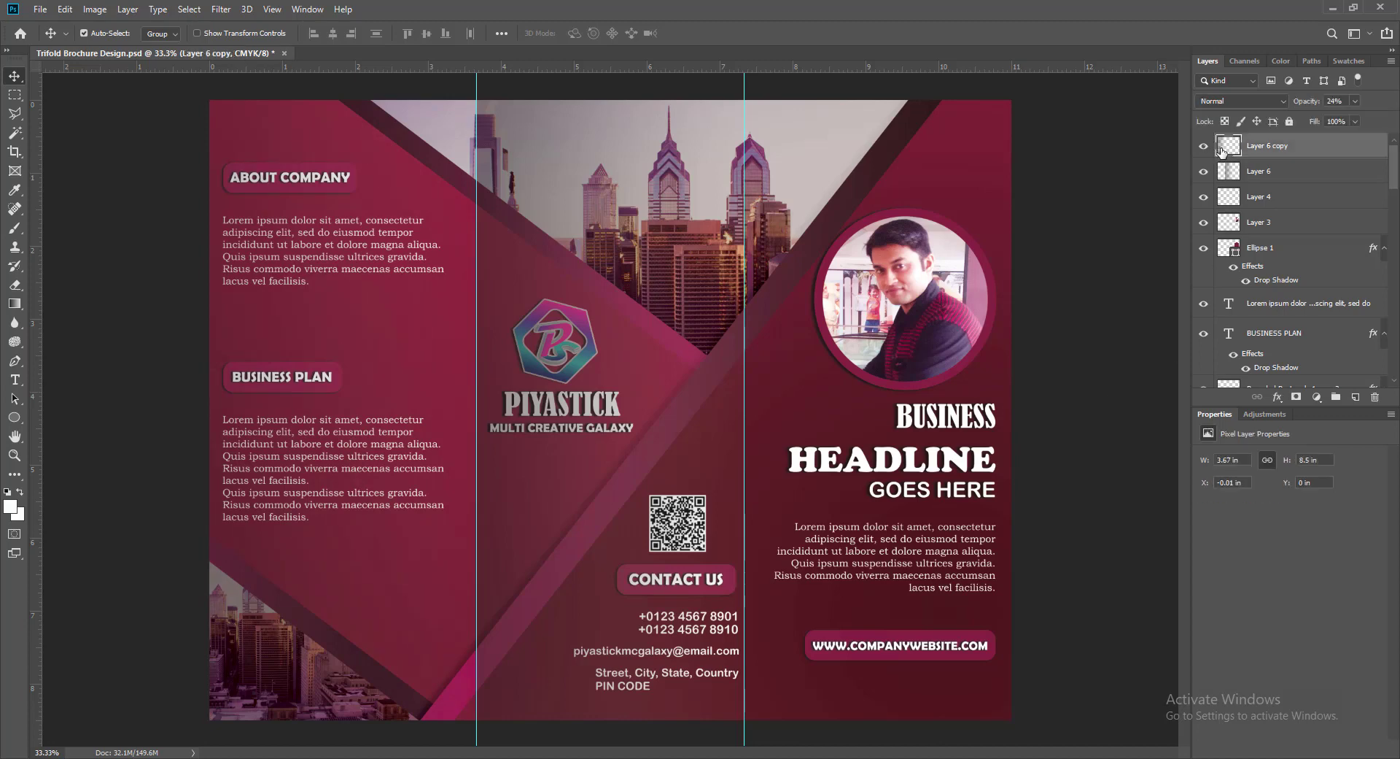
key(ctrl+j)
key(shift+Right)
key(shift+Right)
key(shift+Right)
key(shift+Right)
key(shift+Right)
key(shift+Right)
key(shift+Right)
key(shift+Right)
key(shift+Right)
key(shift+Right)
key(shift+Right)
key(shift+Right)
key(shift+Right)
key(shift+Right)
key(shift+Right)
key(shift+Right)
key(shift+Right)
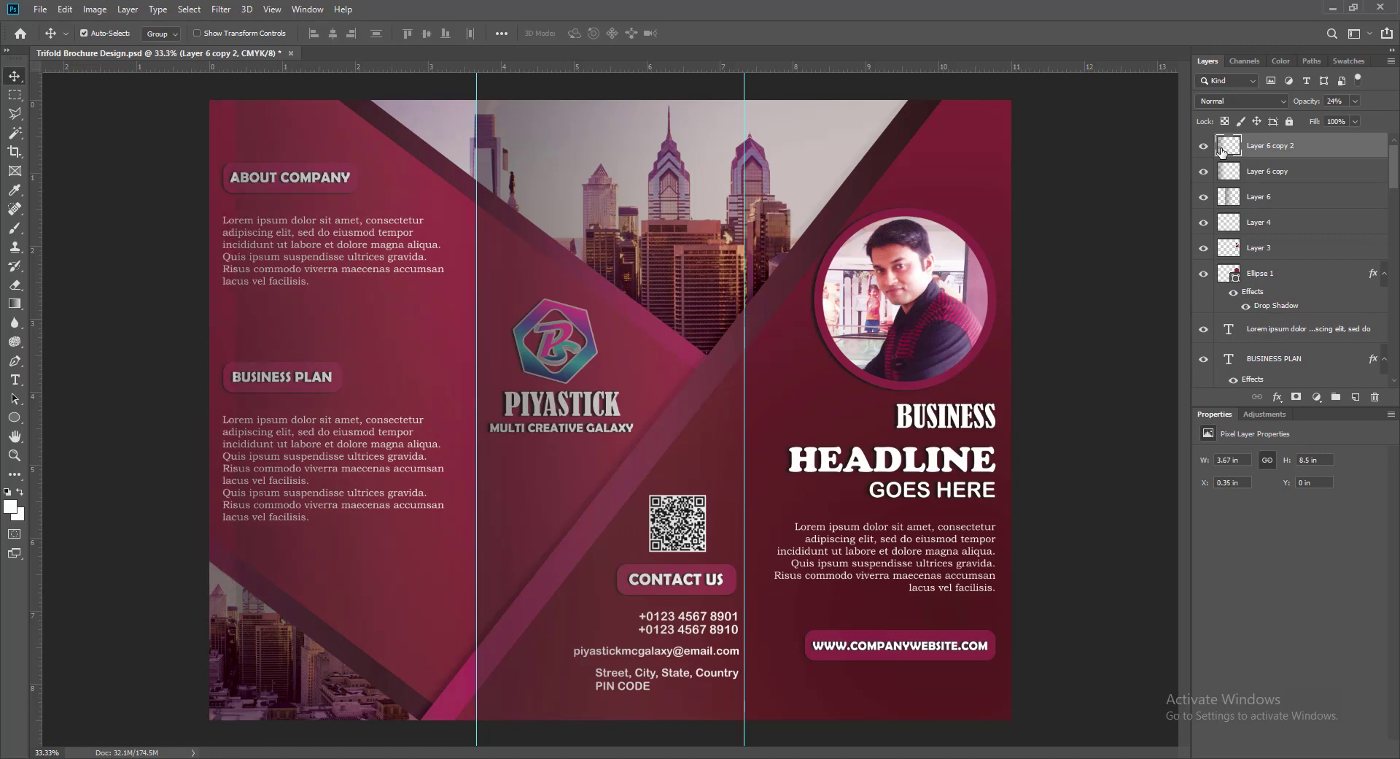
drag(294, 143, 710, 138)
key(shift+Right)
key(shift+Right)
key(shift+Right)
key(shift+Right)
key(shift+Right)
key(shift+Right)
key(shift+Right)
key(shift+Right)
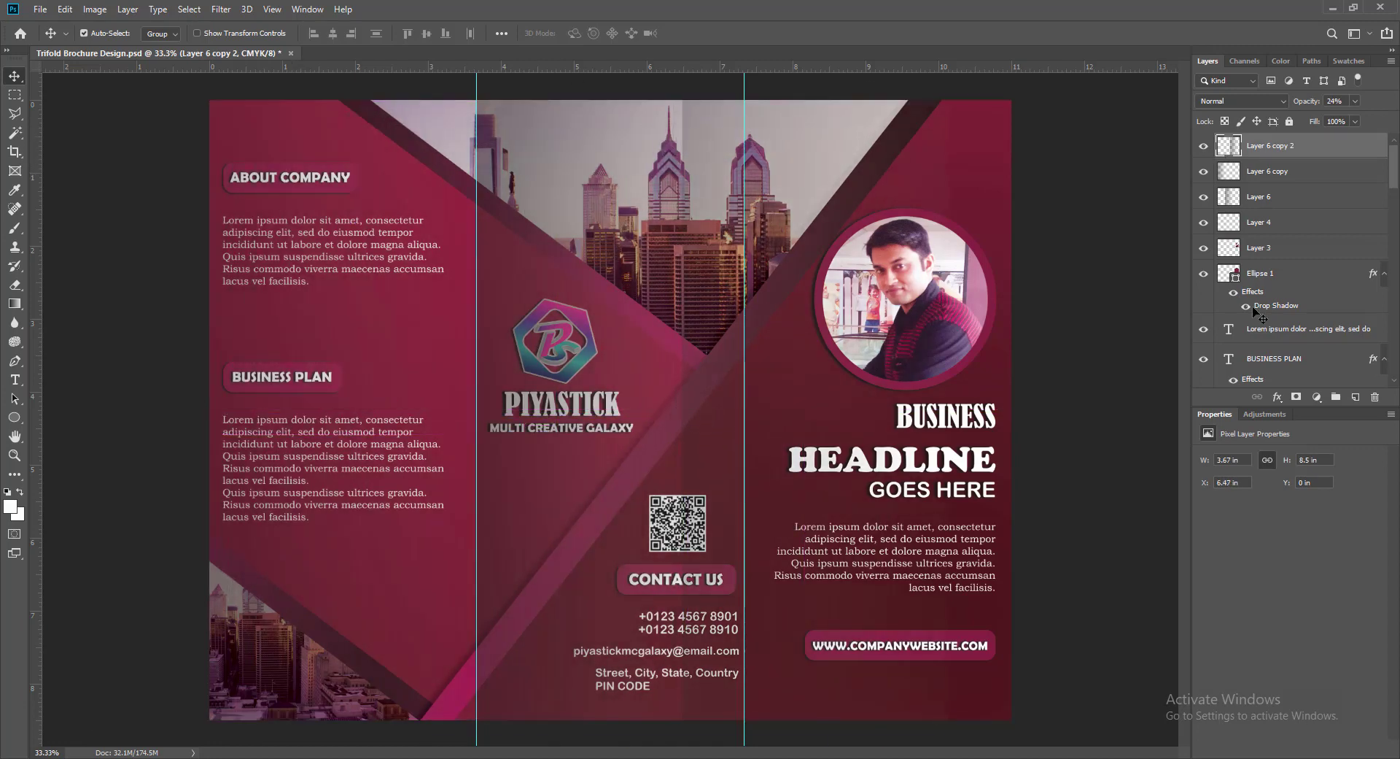
key(shift+Right)
key(shift+Right)
key(shift+Right)
key(shift+Right)
key(shift+Right)
key(shift+Right)
key(shift+Right)
key(shift+Right)
key(shift+Right)
key(shift+Right)
key(shift+Right)
key(shift+Right)
key(shift+Right)
key(shift+Right)
key(shift+Right)
key(shift+Right)
key(shift+Right)
key(shift+Right)
key(shift+Right)
key(shift+Right)
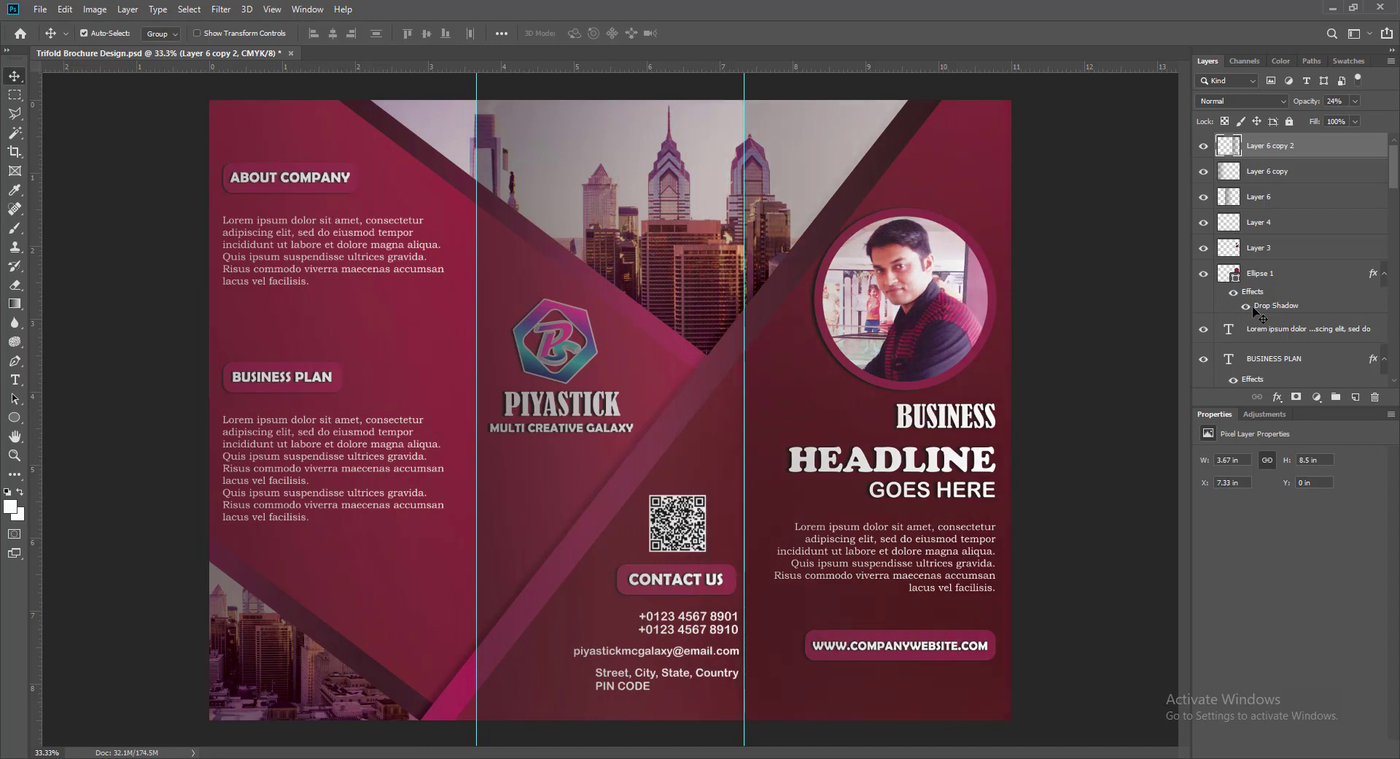
click(1123, 289)
key(ctrl+s)
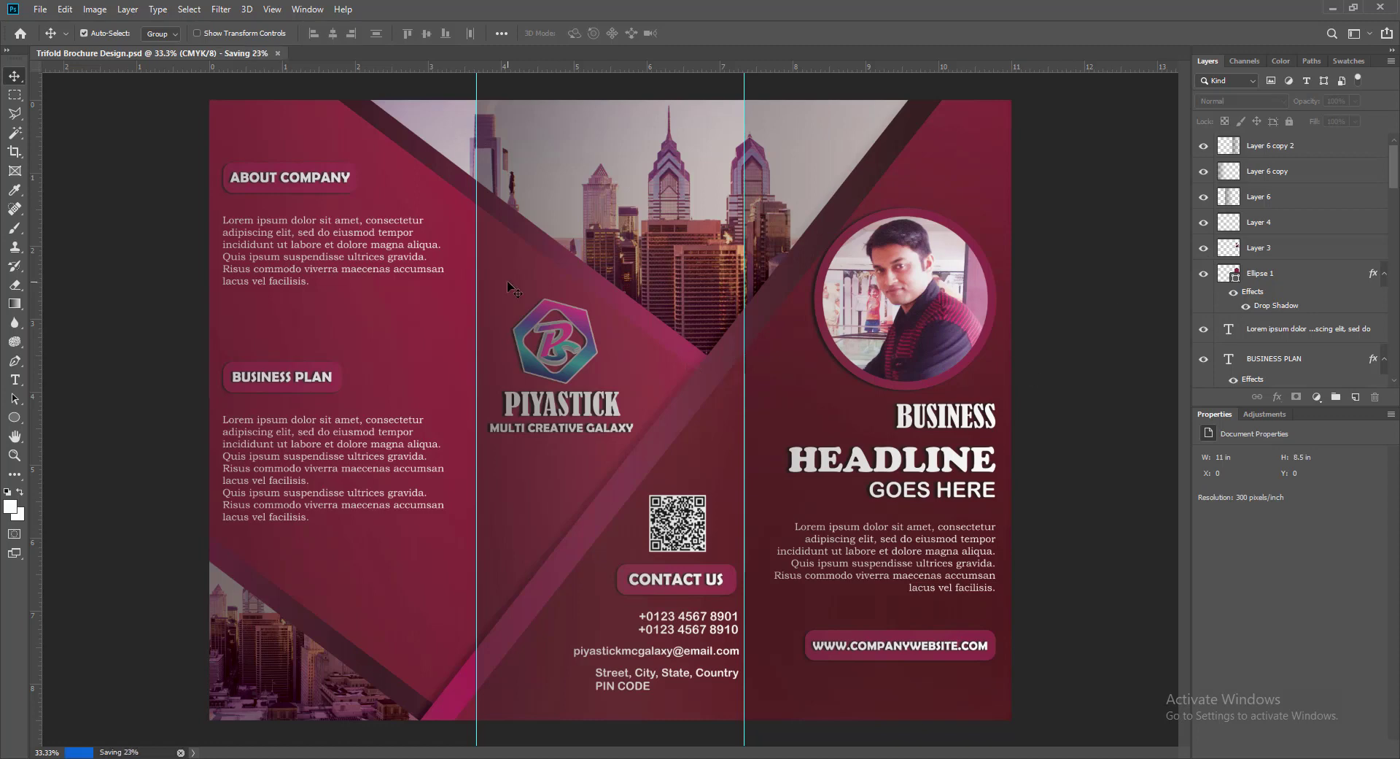
- Lower the middle overlay's opacity to about 40%
click(509, 283)
click(1355, 101)
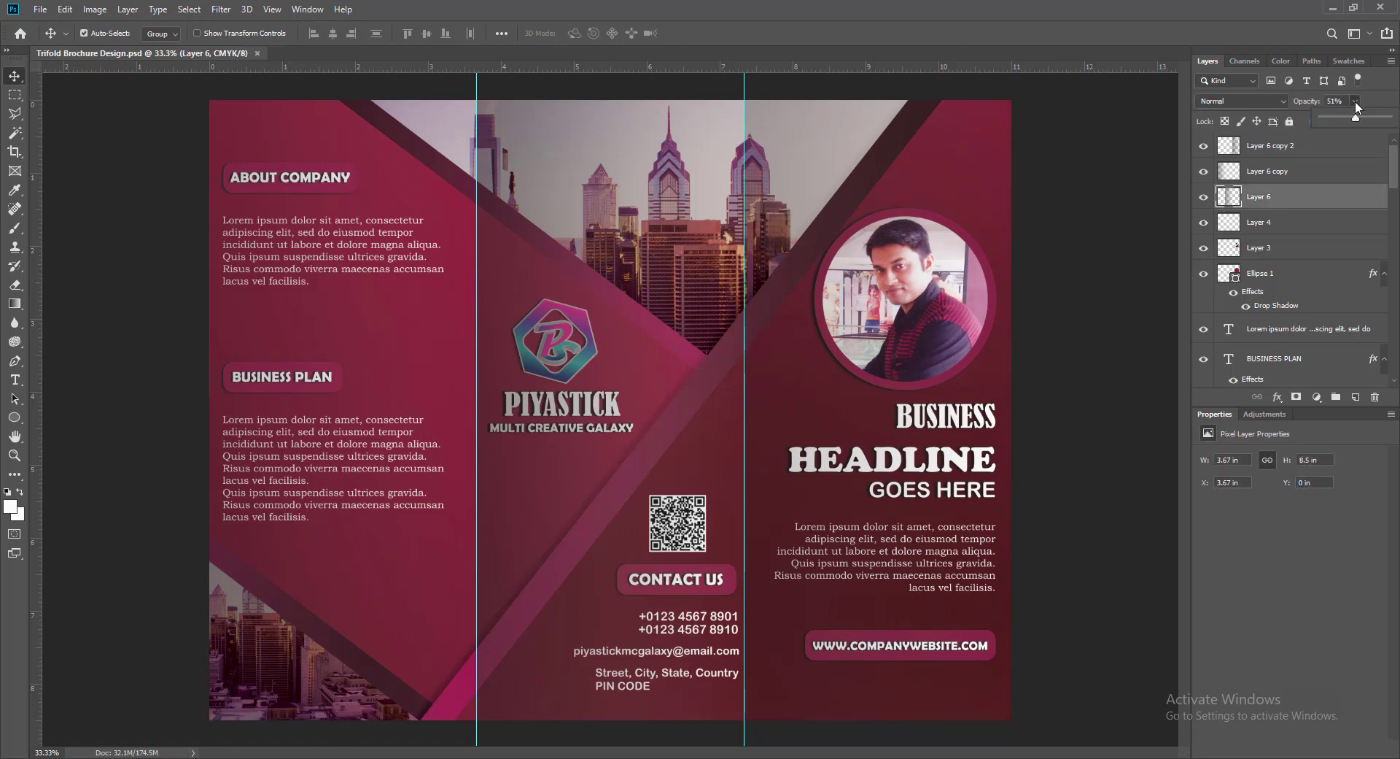
drag(1355, 117, 1350, 121)
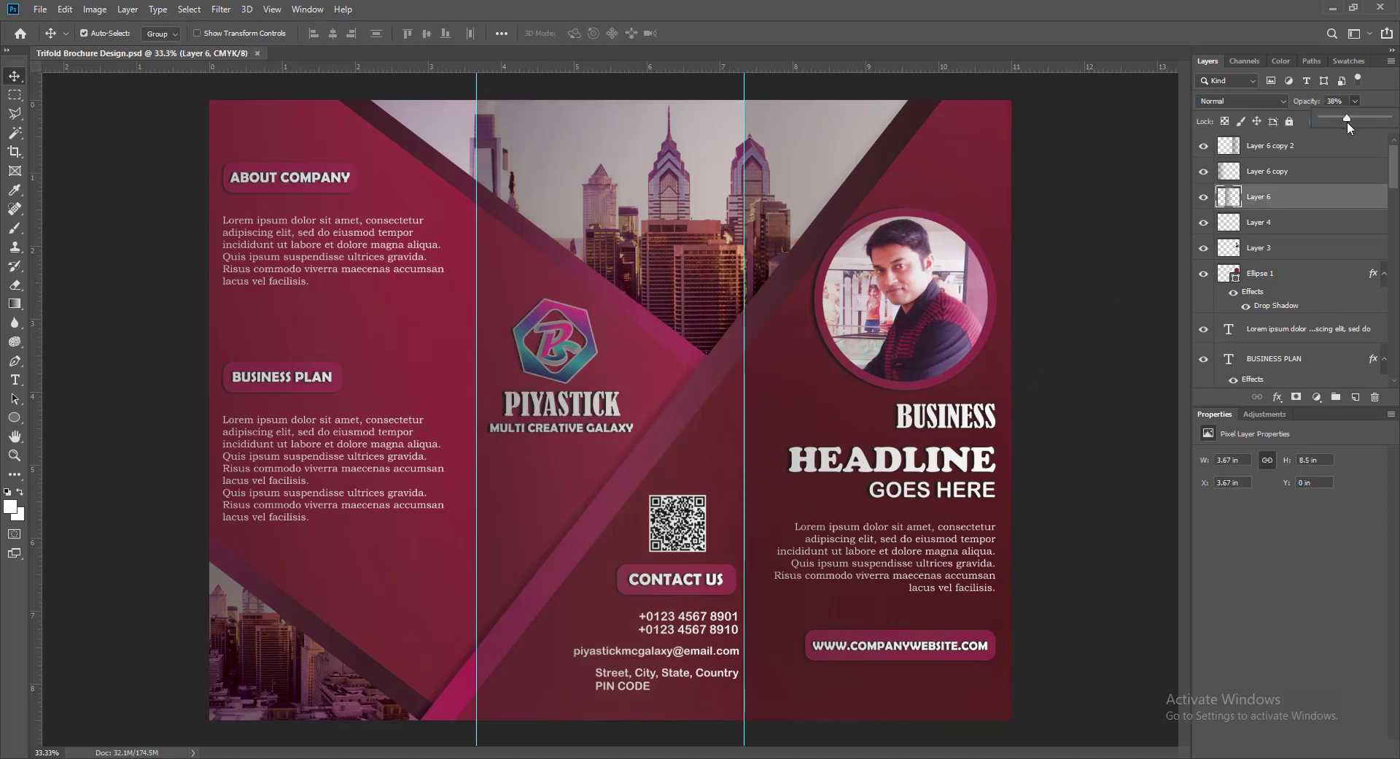
click(1090, 359)
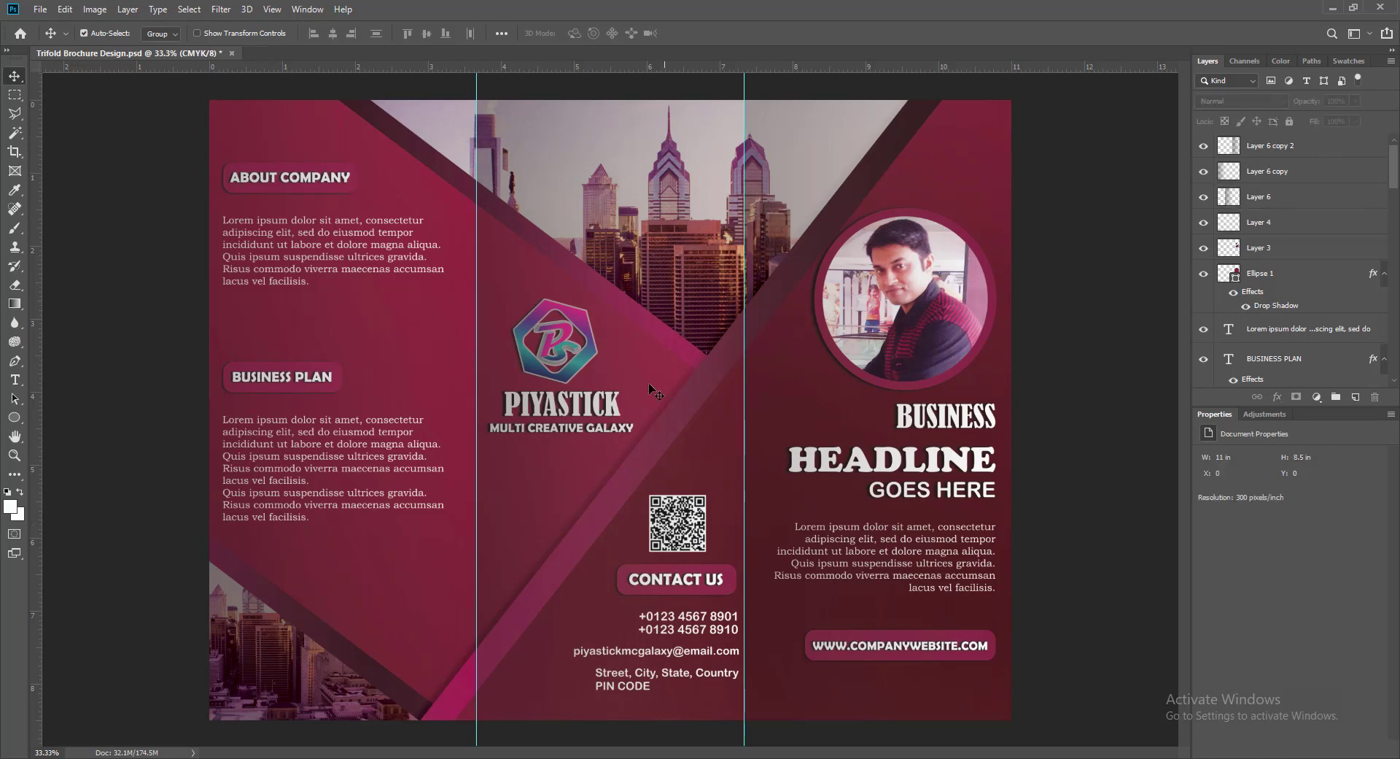
click(552, 477)
click(1355, 104)
click(1084, 343)
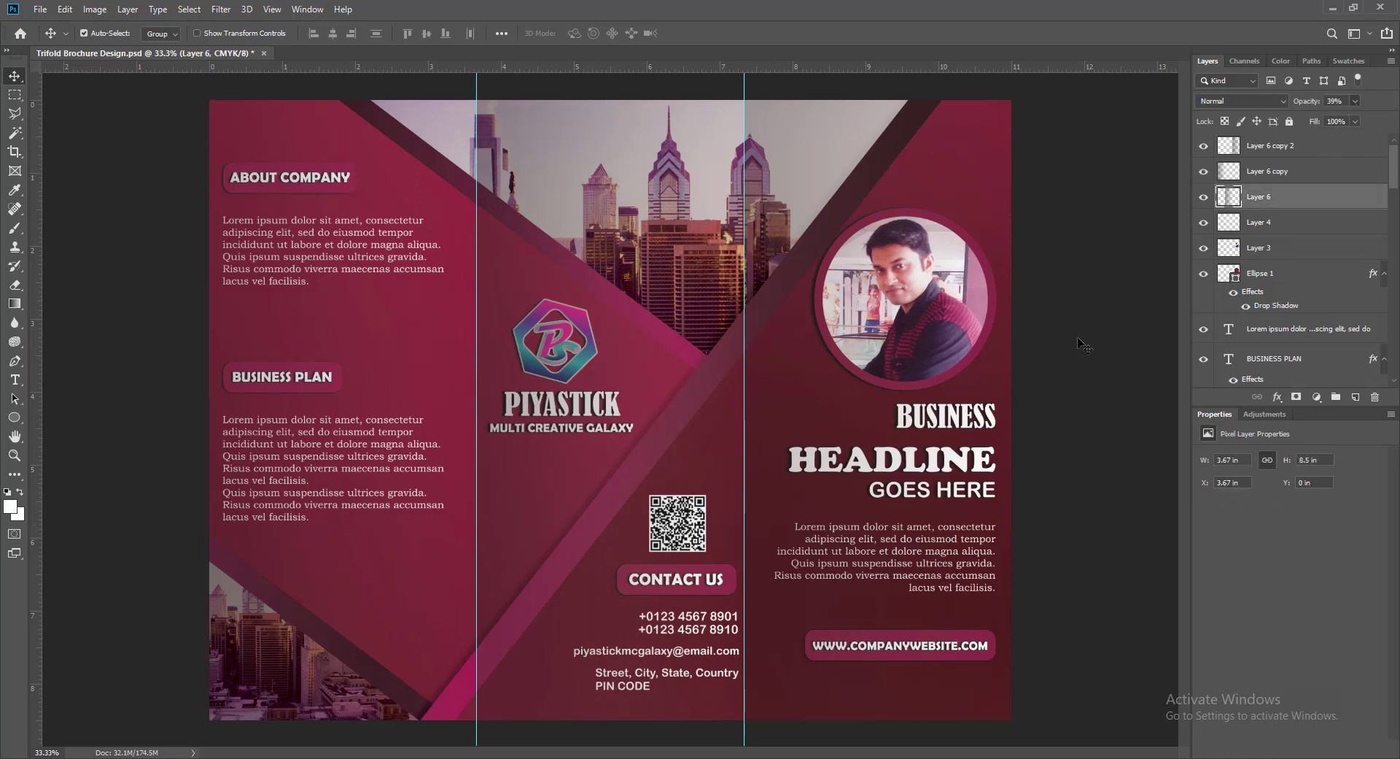
- Remove the two vertical fold guides into the ruler
click(954, 203)
click(362, 349)
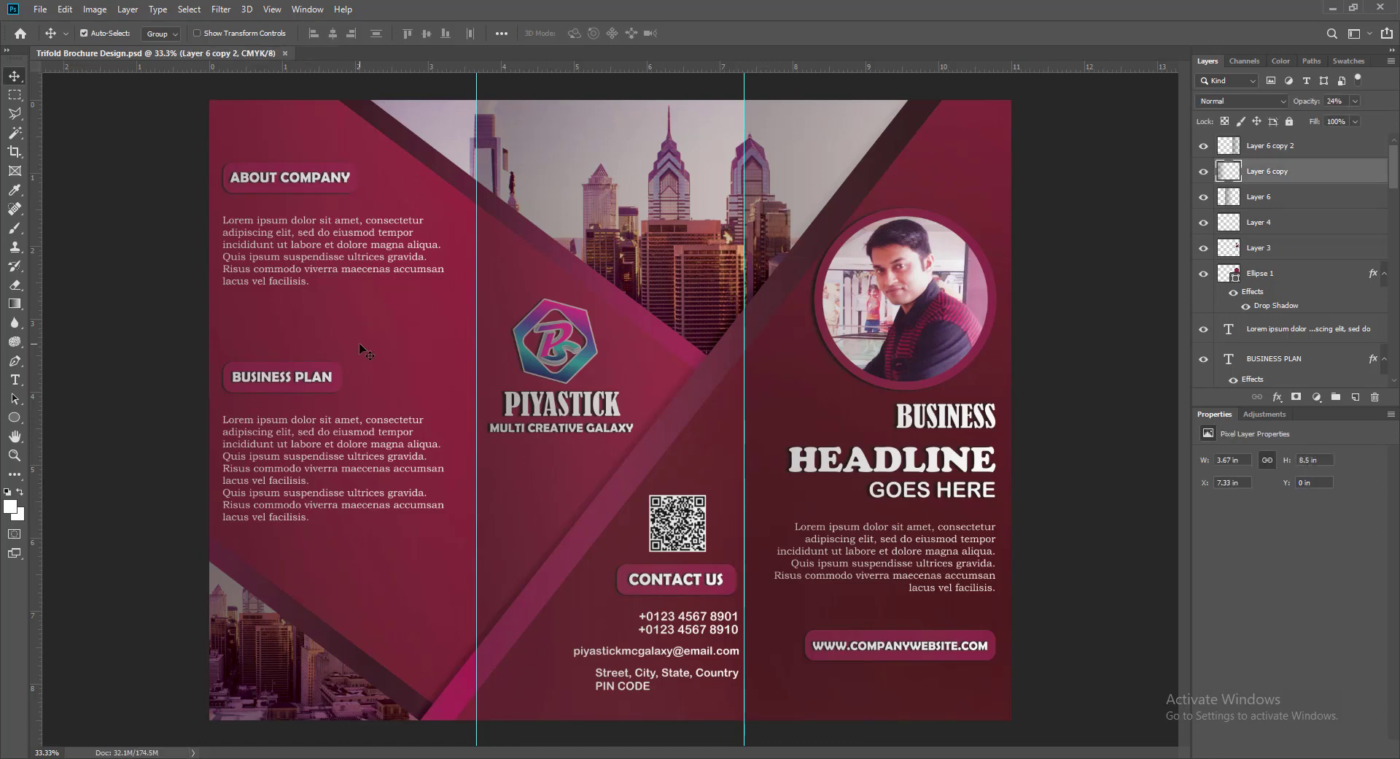
click(1078, 516)
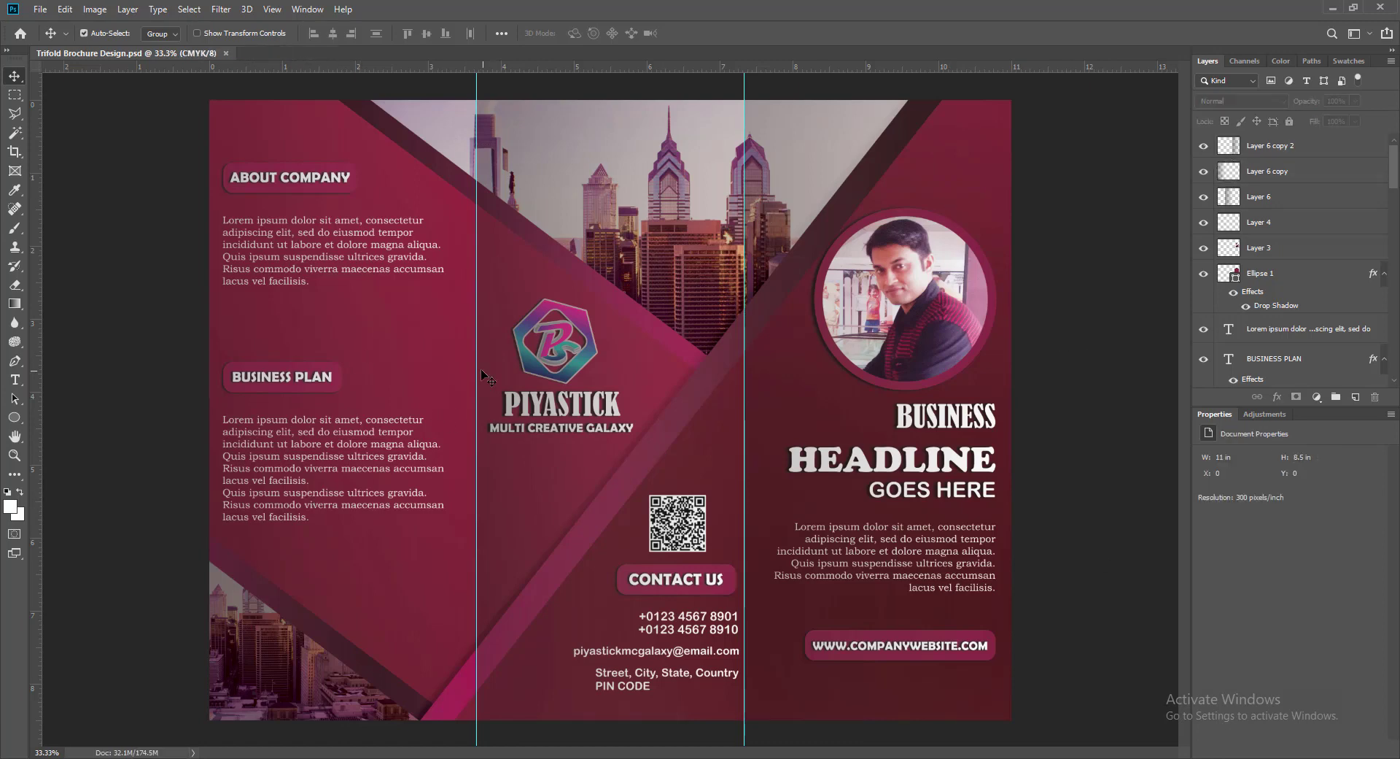
drag(478, 375, 45, 409)
drag(745, 328, 32, 328)
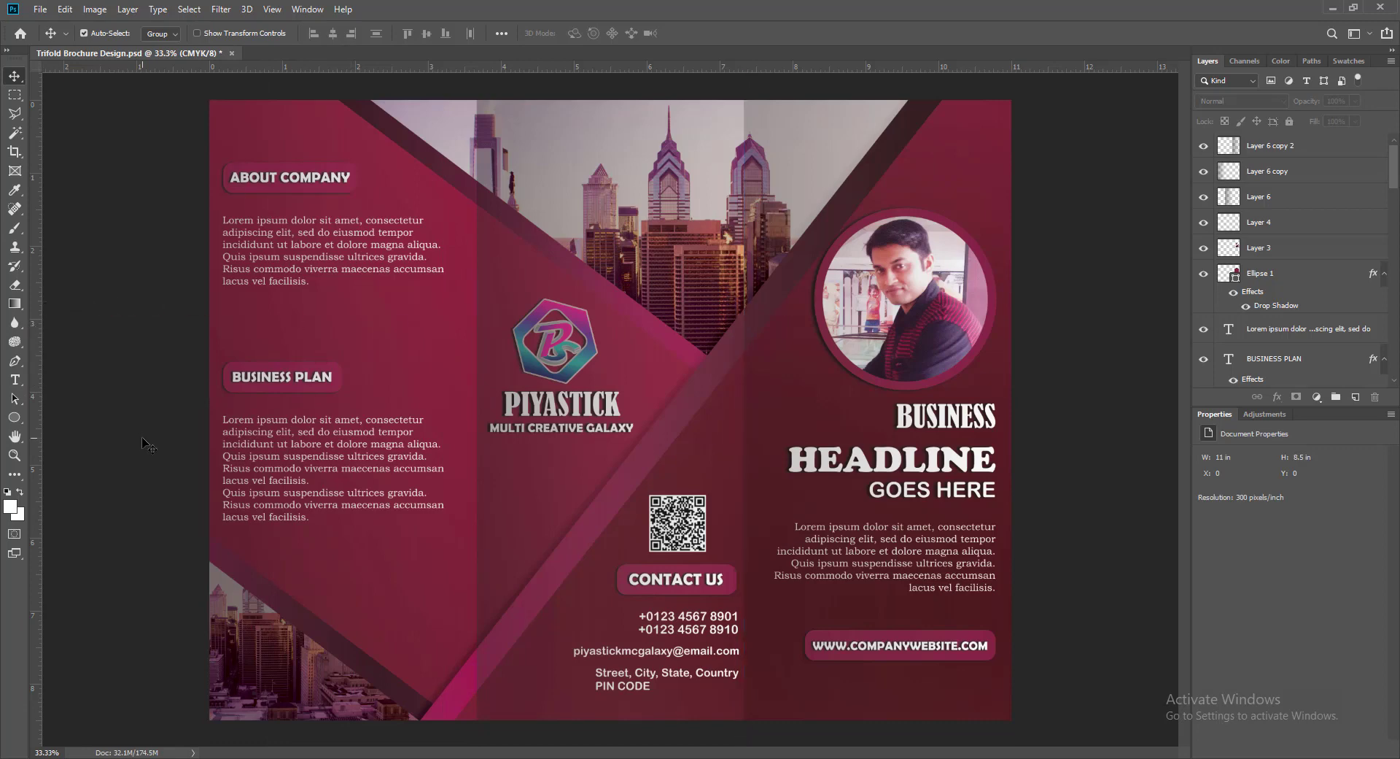
- Fade the right overlay, lower the left overlay to about 16%, and save
click(956, 190)
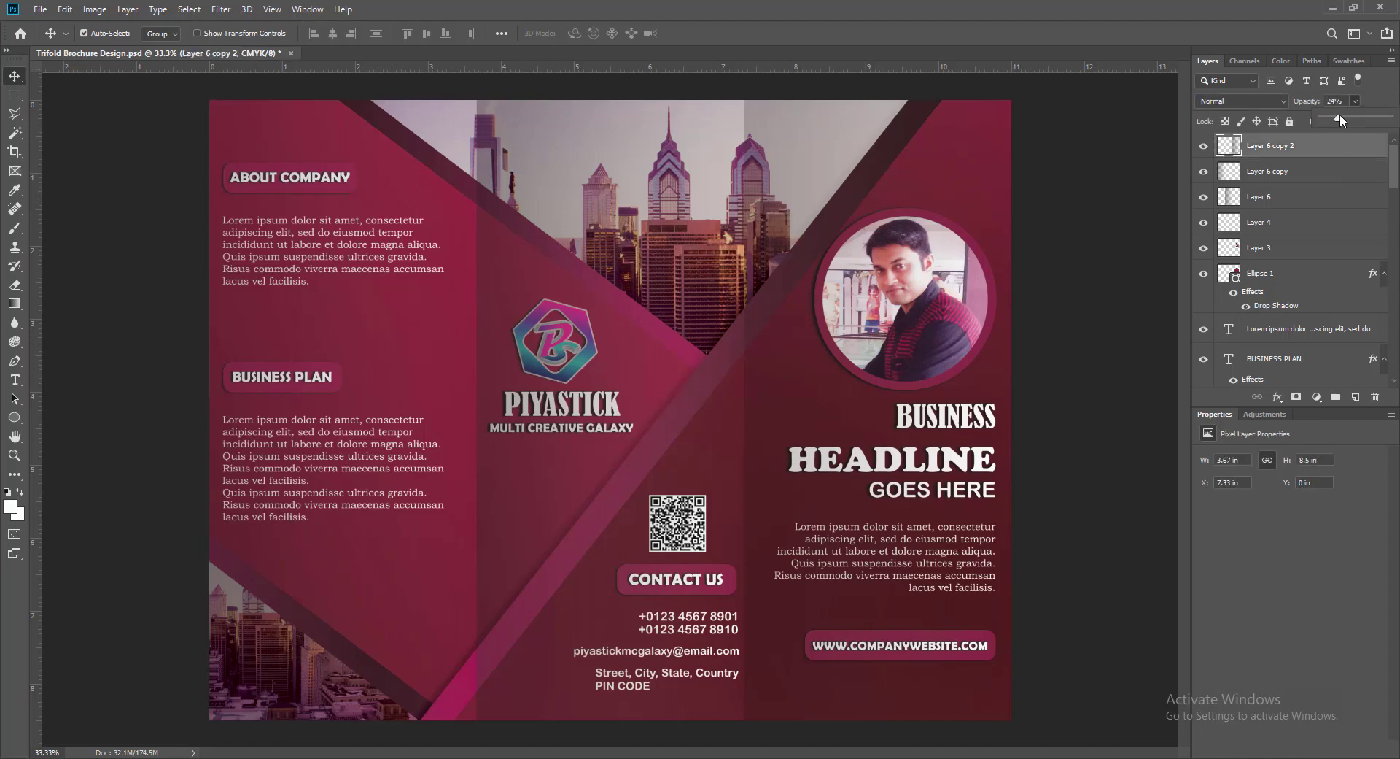
mouse_move(1340, 119)
mouse_down()
mouse_move(1311, 125)
mouse_move(1338, 126)
mouse_up()
click(1357, 101)
click(362, 556)
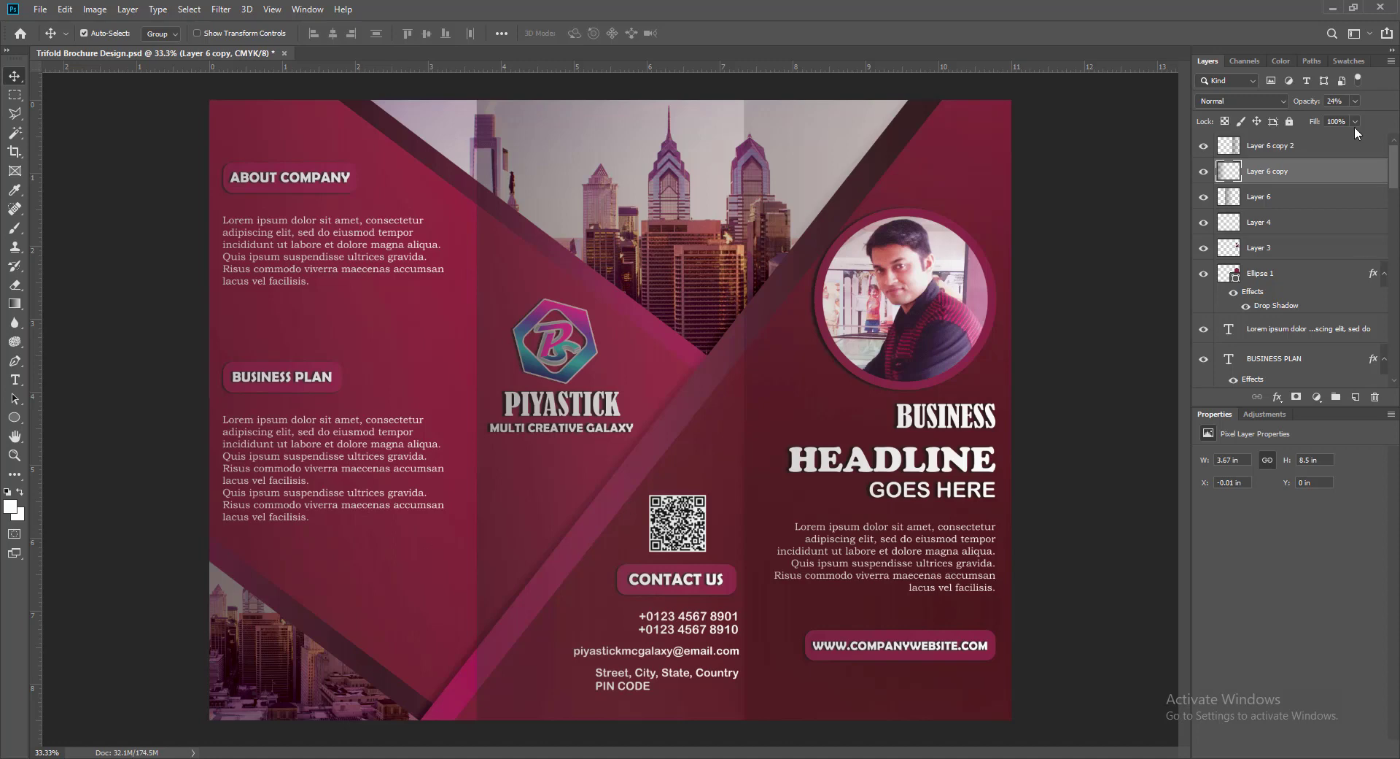
drag(1336, 117, 1335, 125)
click(1095, 356)
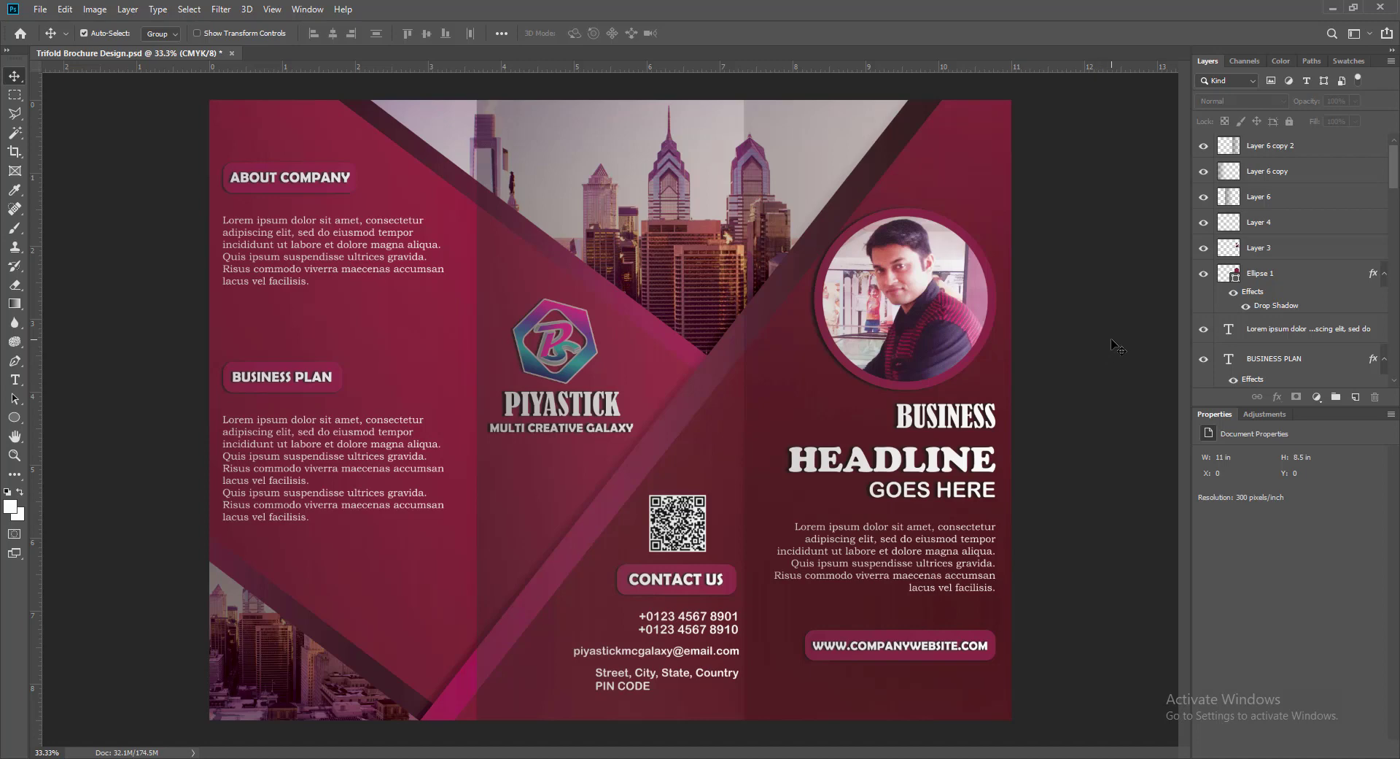
key(ctrl+s)
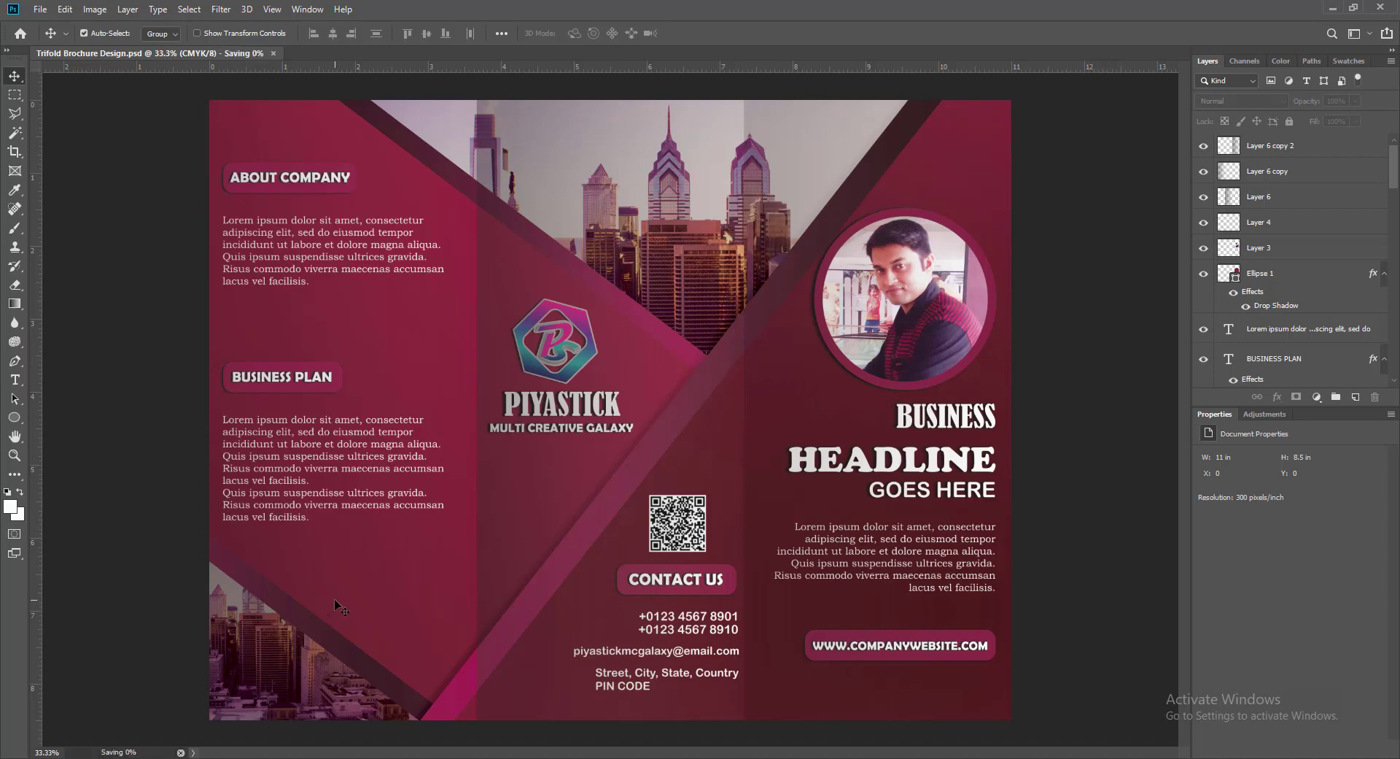
- Set an overlay's opacity to 21, save, then select the middle overlay's opacity value
click(544, 480)
click(417, 546)
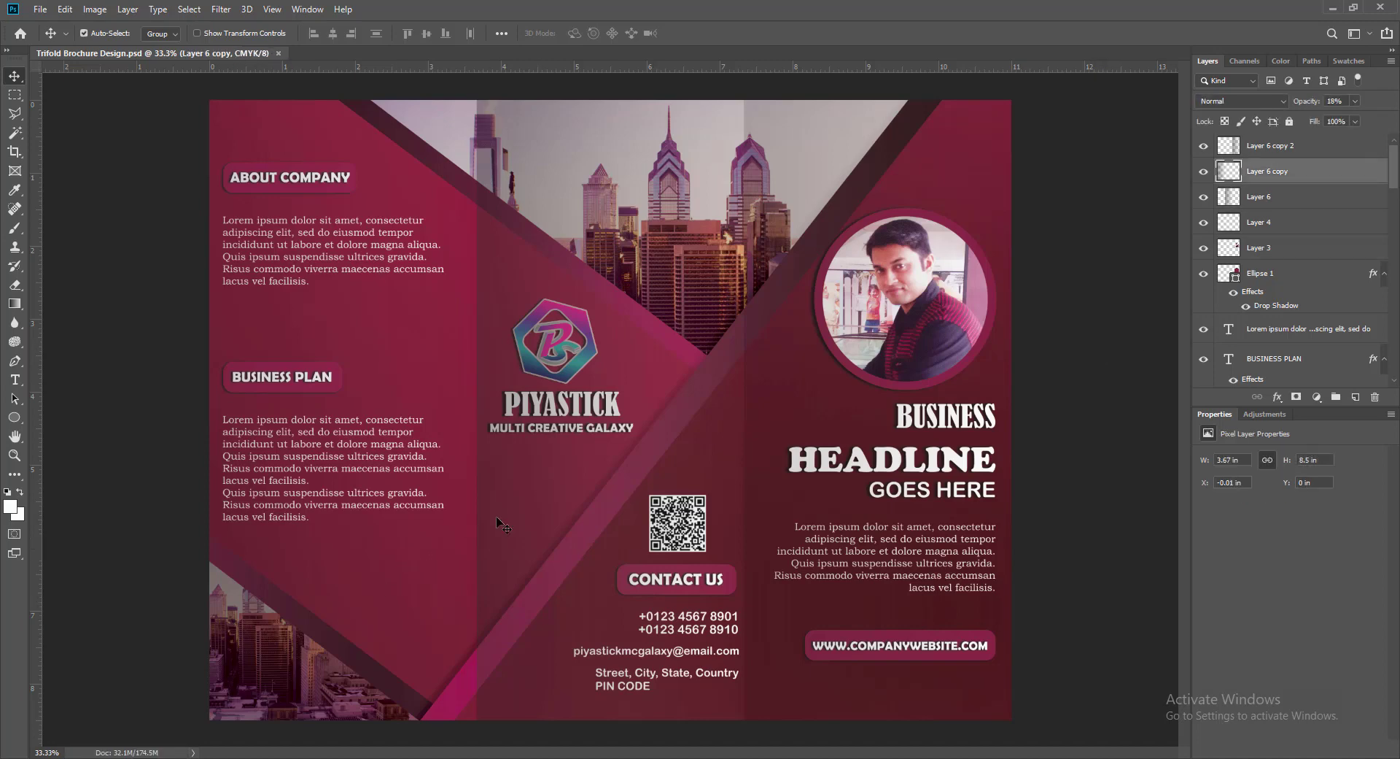
drag(1345, 102, 1330, 101)
click(971, 179)
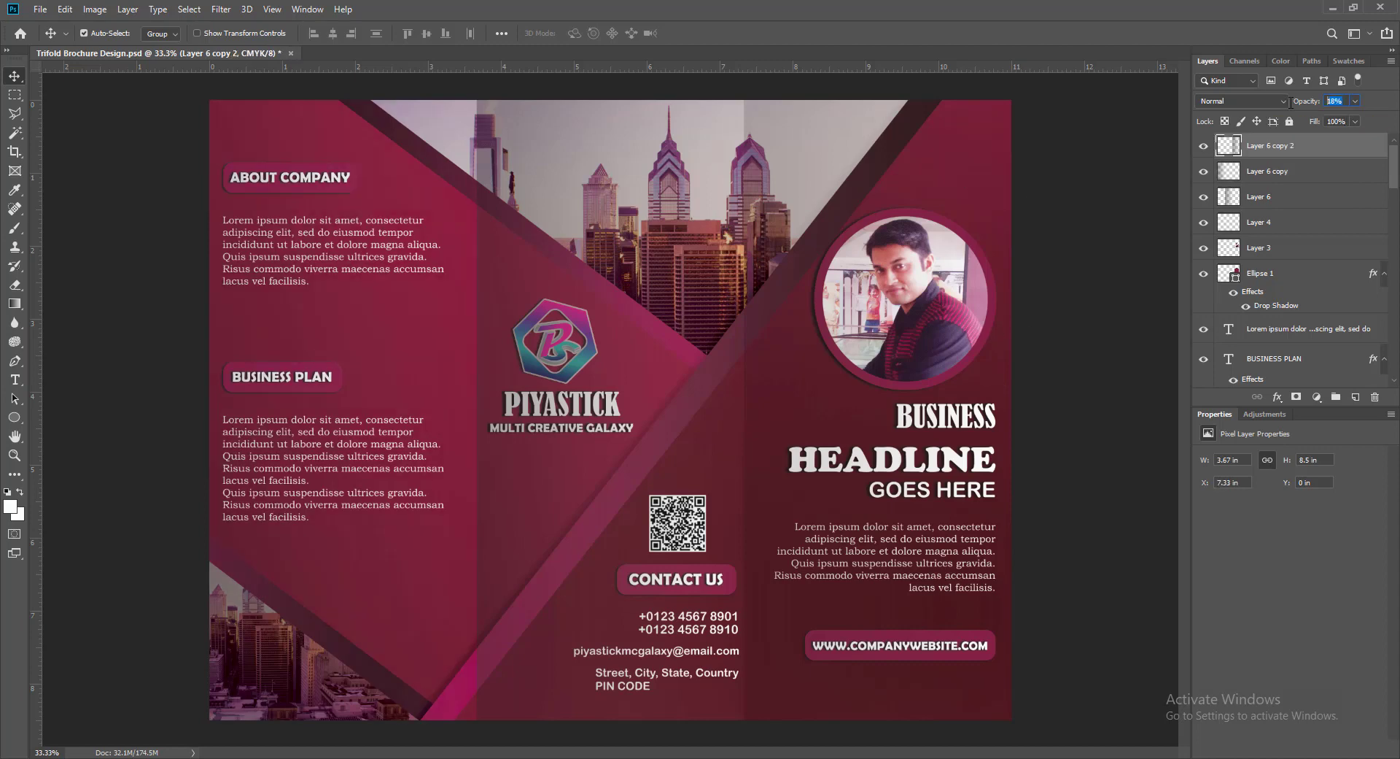
text(21)
click(1092, 406)
key(ctrl+s)
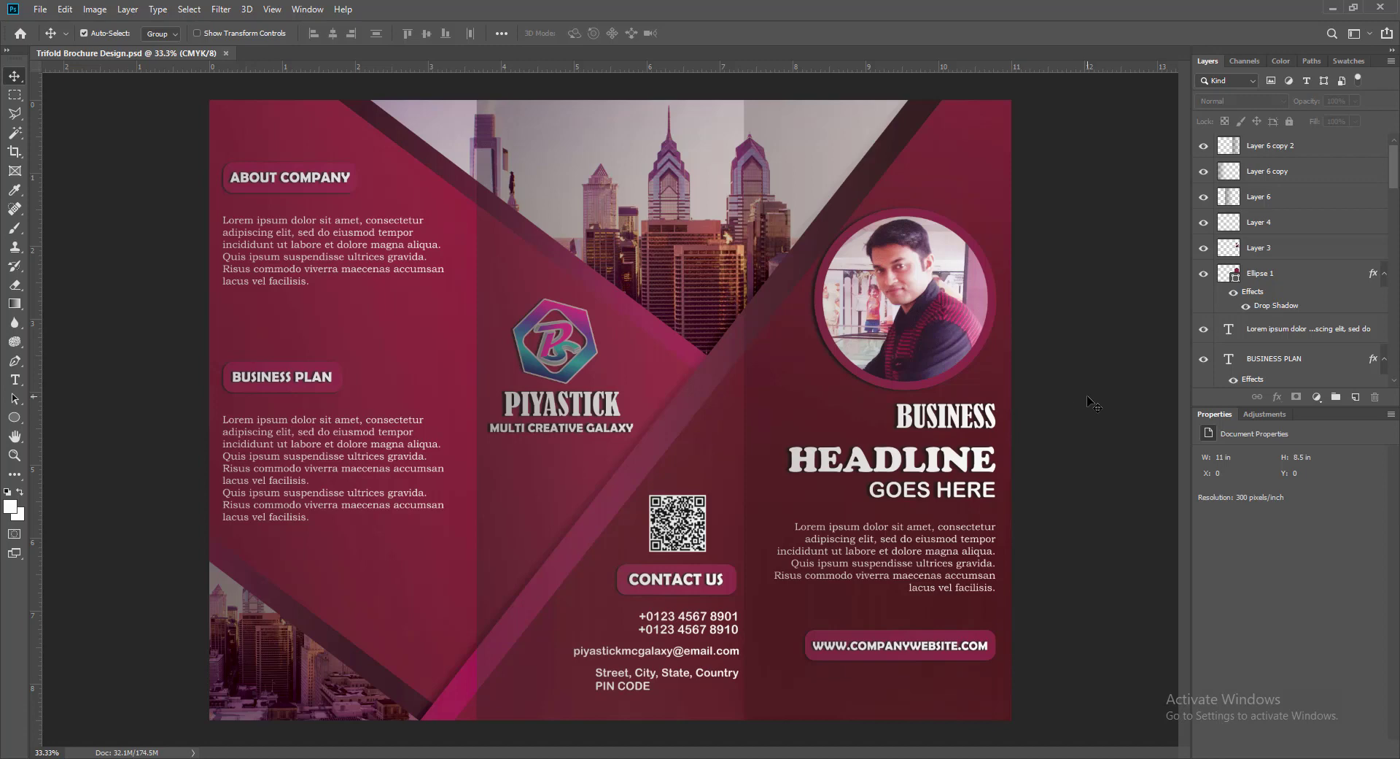
click(560, 477)
drag(1346, 102, 1292, 107)
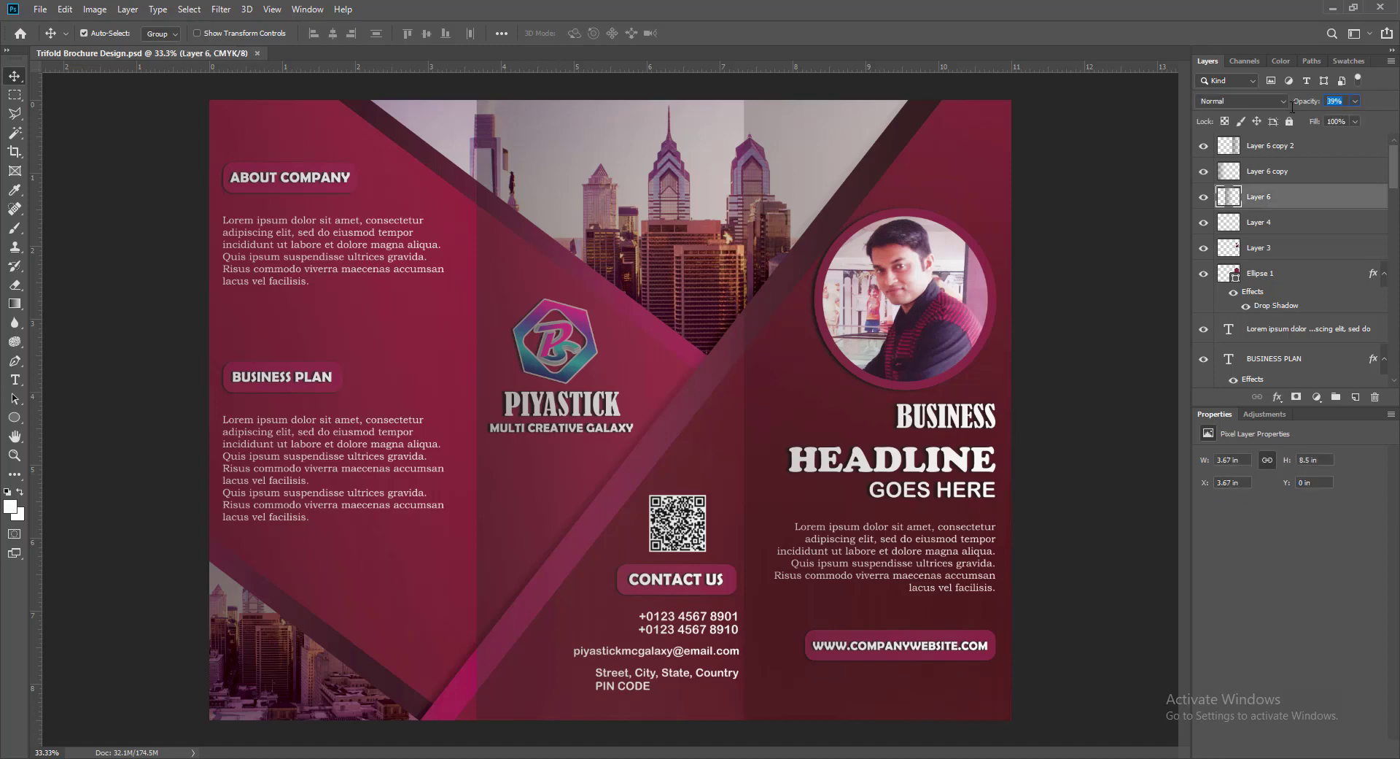